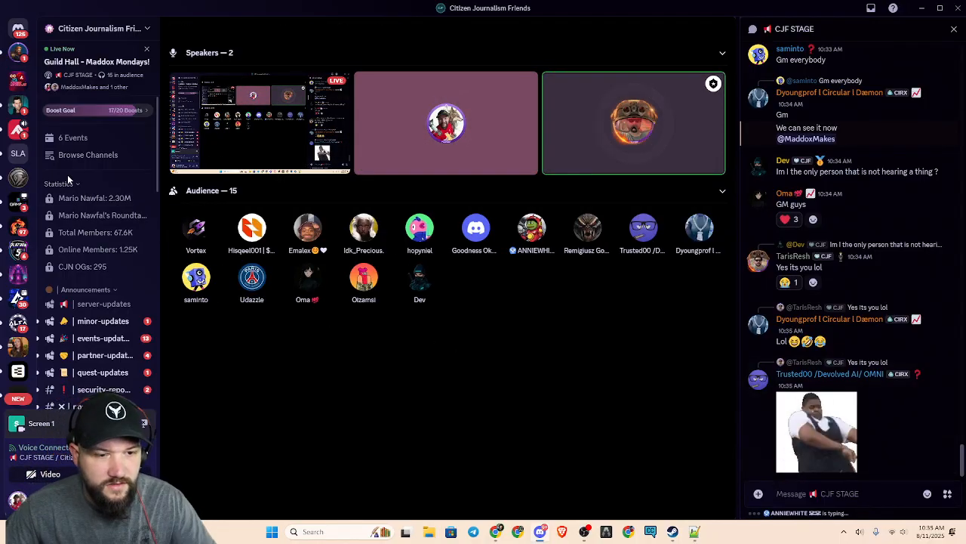
Send the copied Xeenon stream link in the open direct message conversation on Discord, then minimize Discord
click(19, 30)
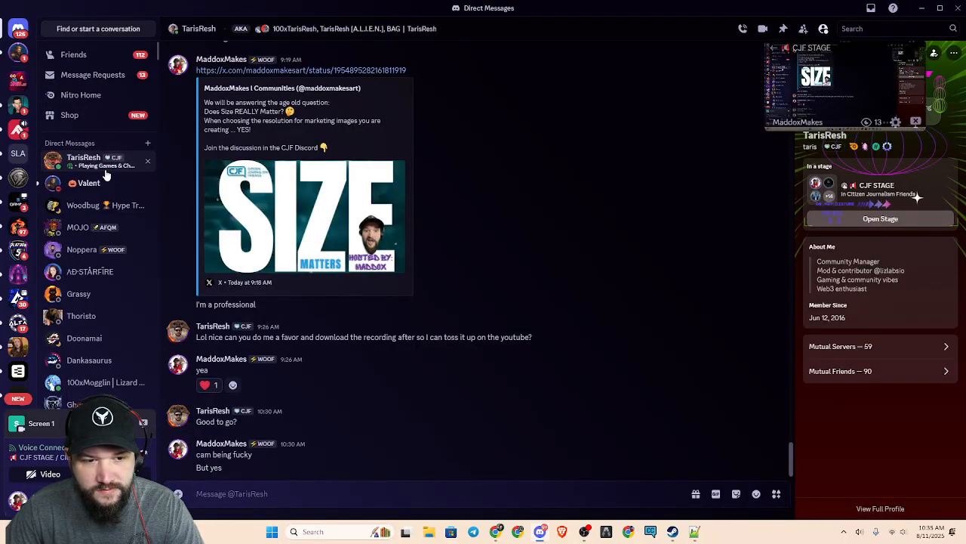
text(https://xeenon.xyz/MDXMKS)
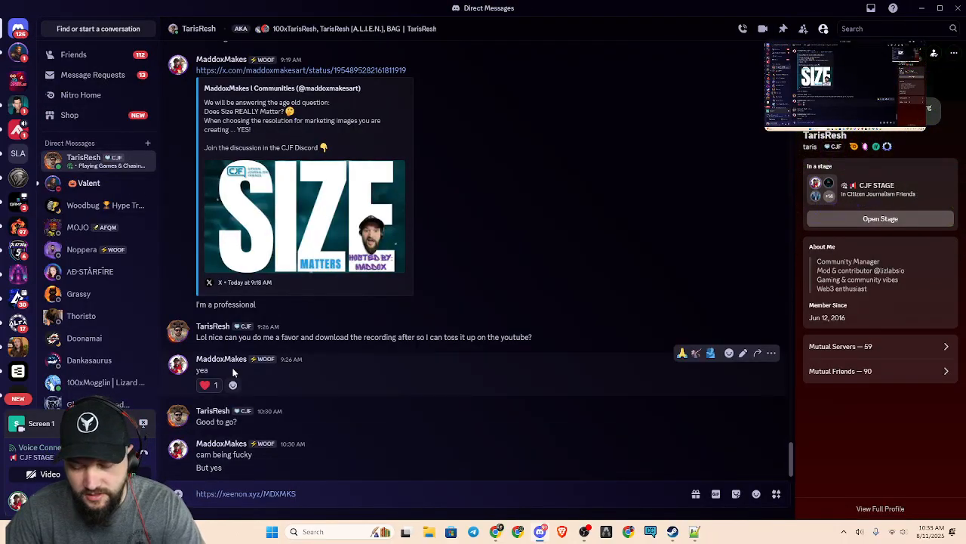
key(Return)
click(922, 8)
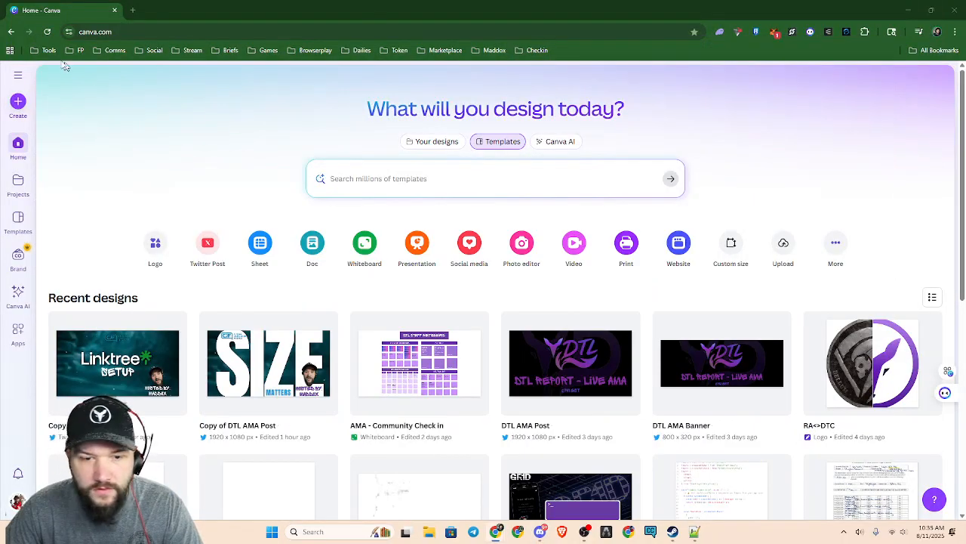
Return to Discord and open the CJF STAGE view from the conversation partner's profile
key(alt+Tab)
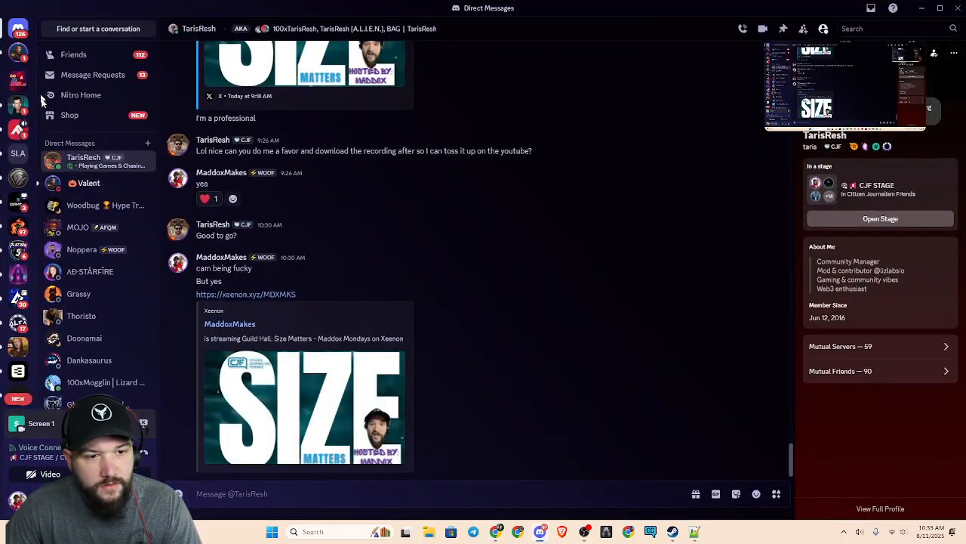
click(881, 218)
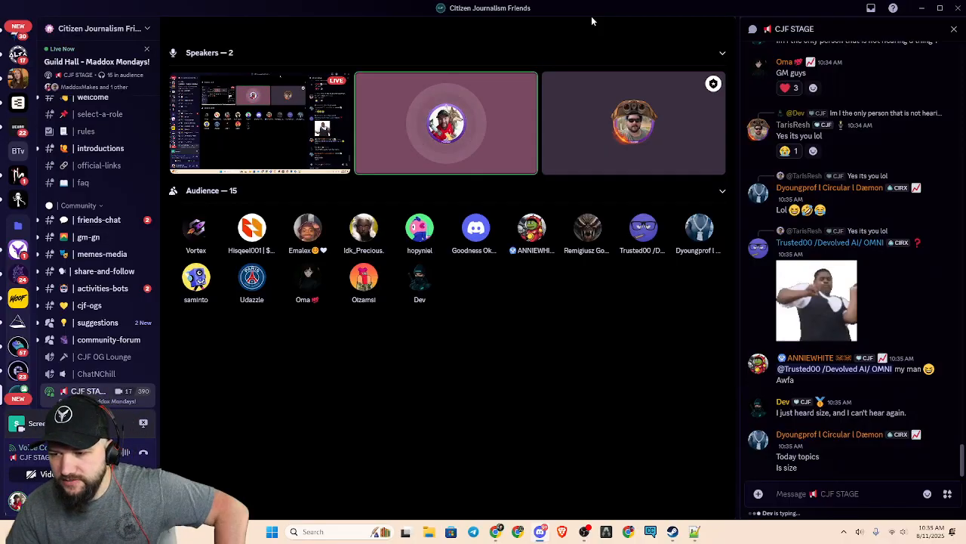
mouse_move(553, 21)
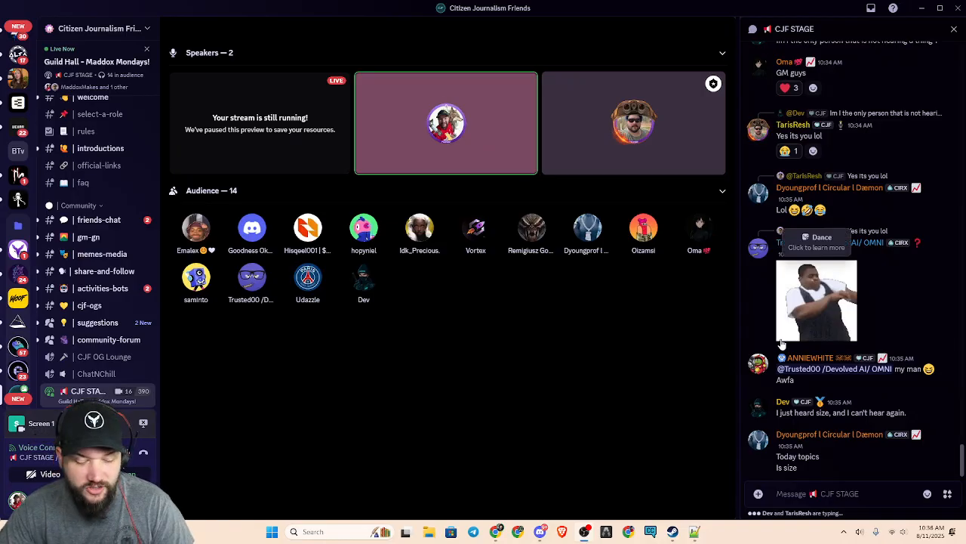
Switch to Canva, open the recent design "Copy of DTL AMA Post" and bring up its resize options
key(alt+Tab)
key(alt+Tab)
key(alt+Tab)
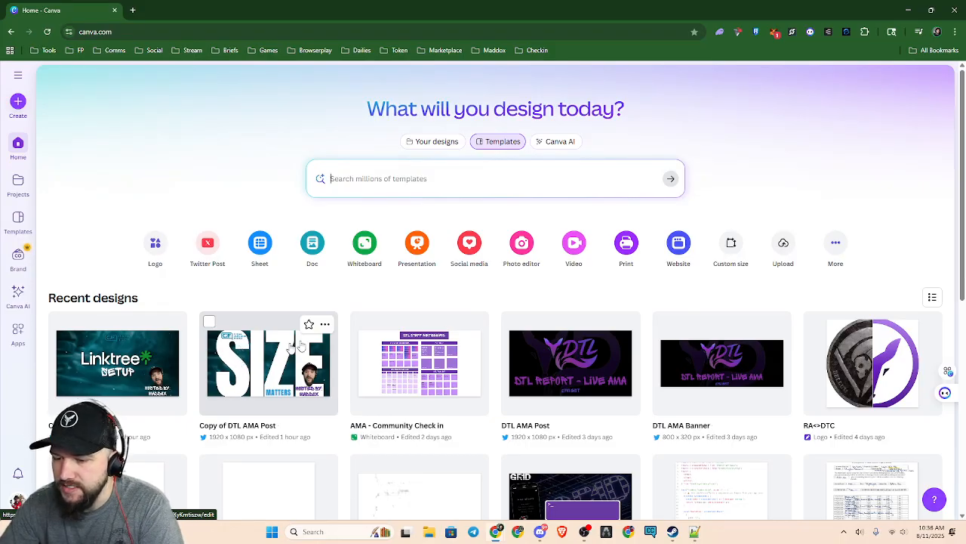
scroll(716, 394, down, 1)
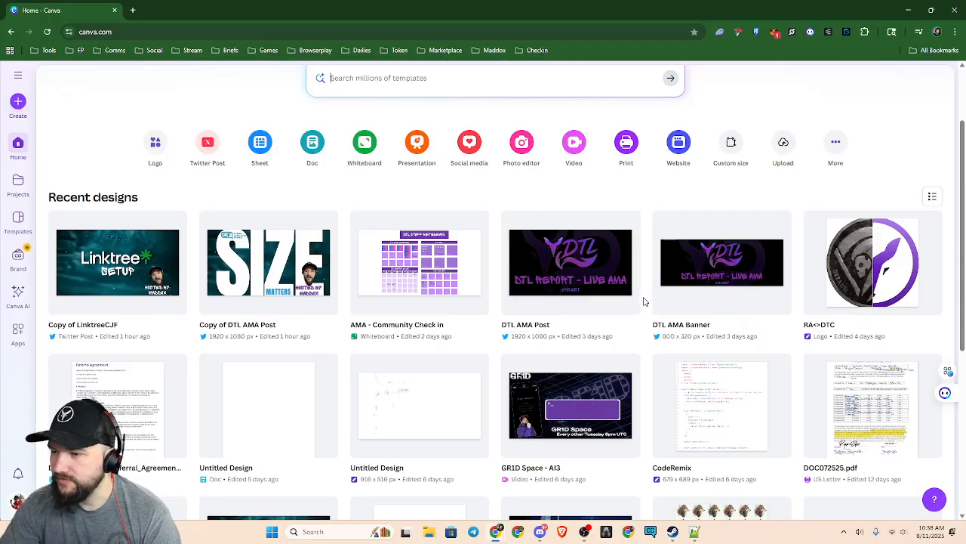
click(320, 308)
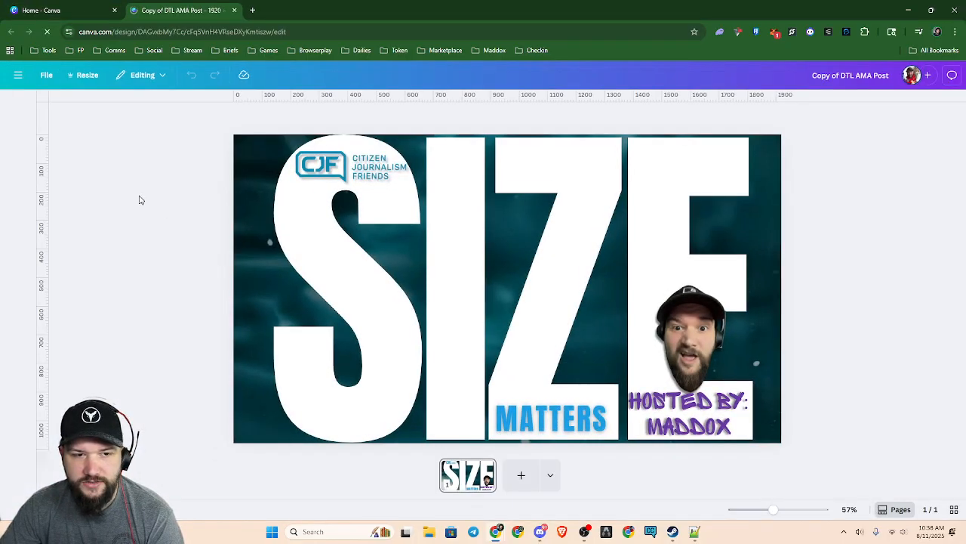
click(83, 75)
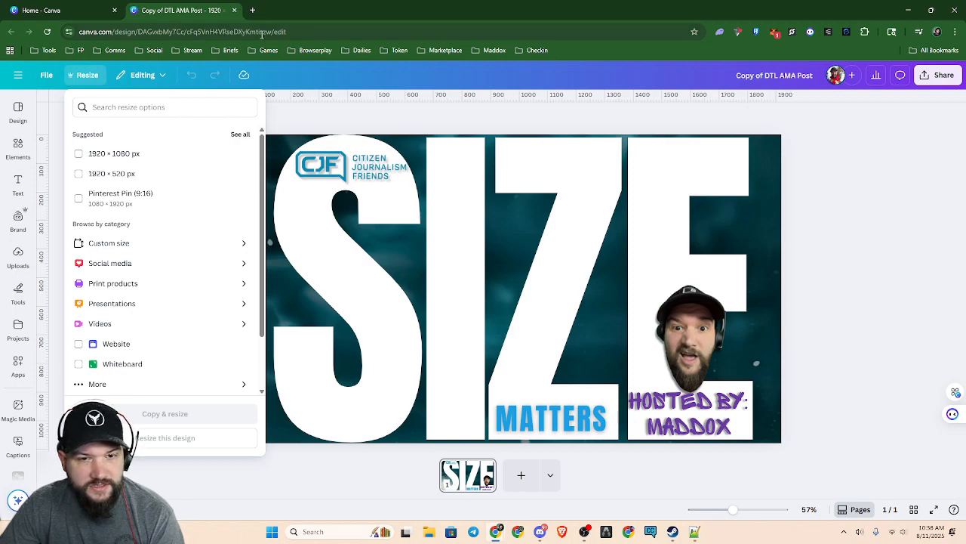
Search Google for "X banner resolution" in a new browser tab
click(252, 10)
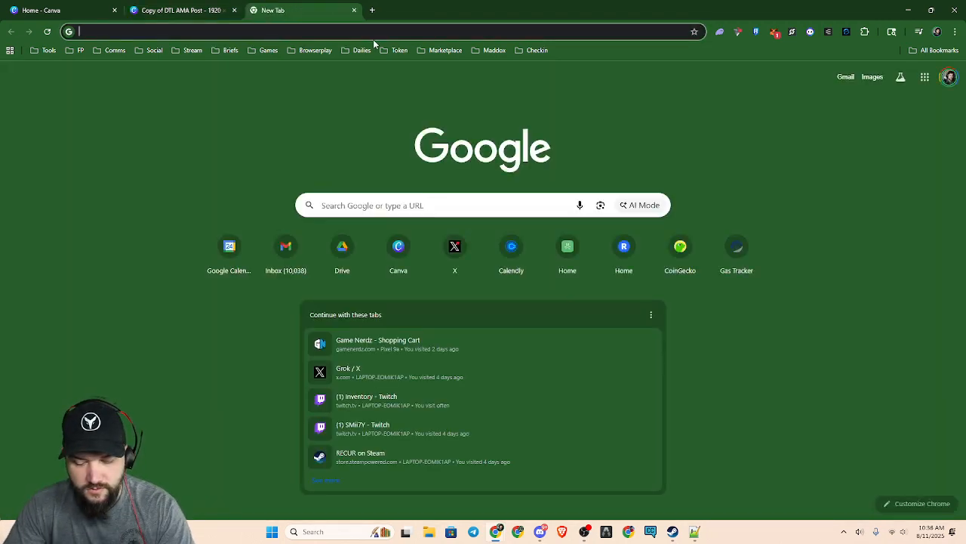
text(x)
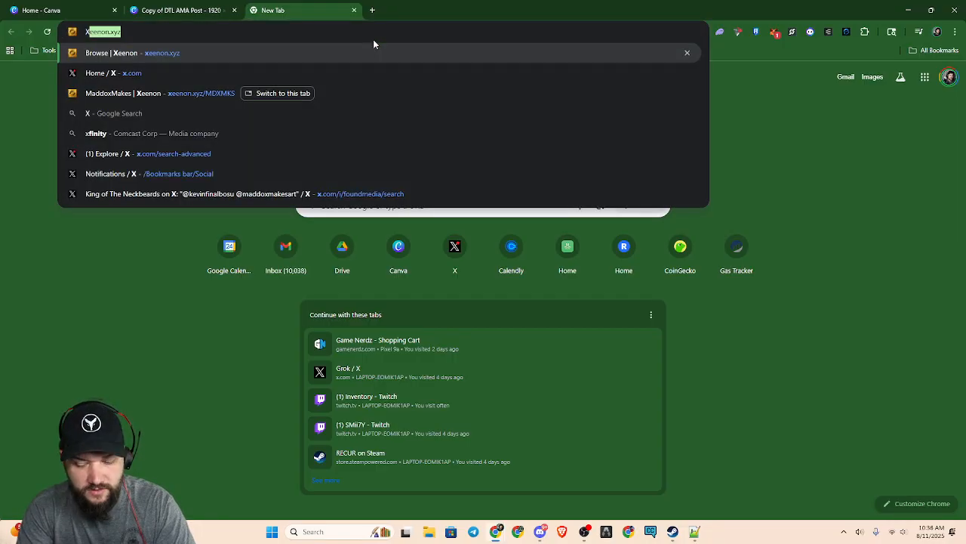
text( banner)
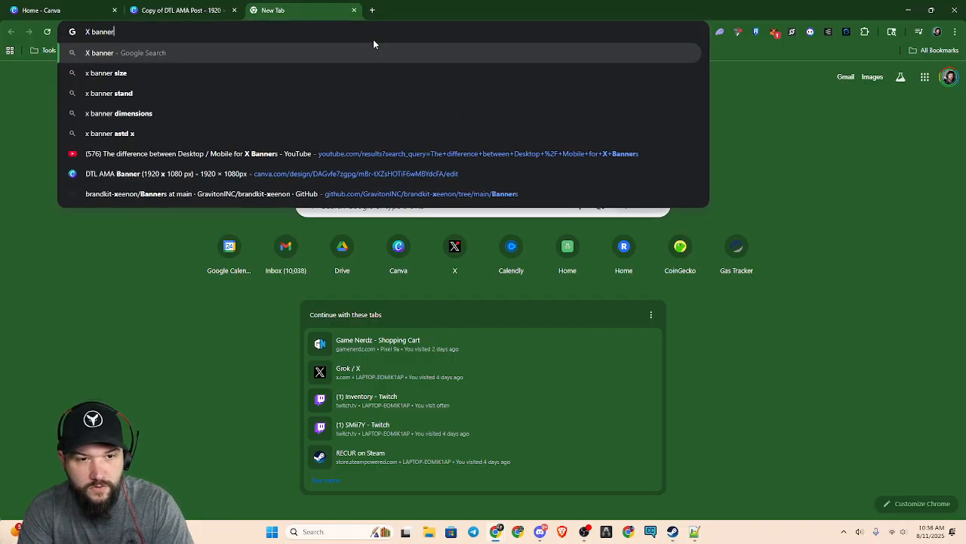
text( Resolution)
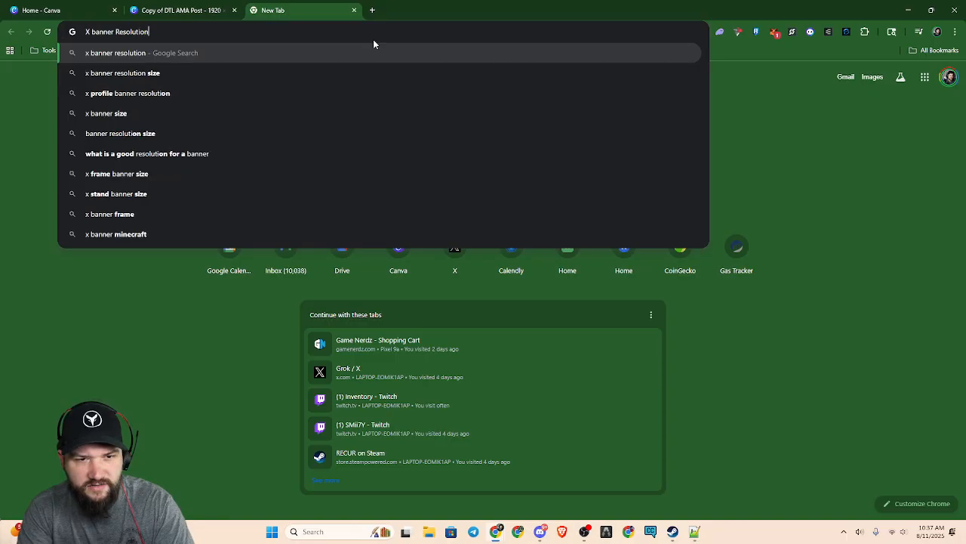
key(Return)
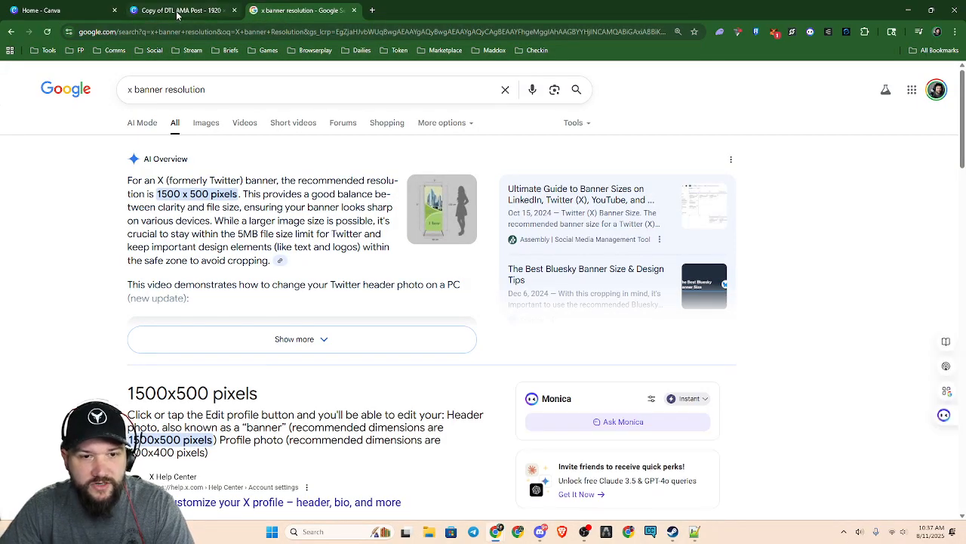
Create a resized copy of the "Copy of DTL AMA Post" design at a custom size of 1500 × 500 px and open it
click(179, 16)
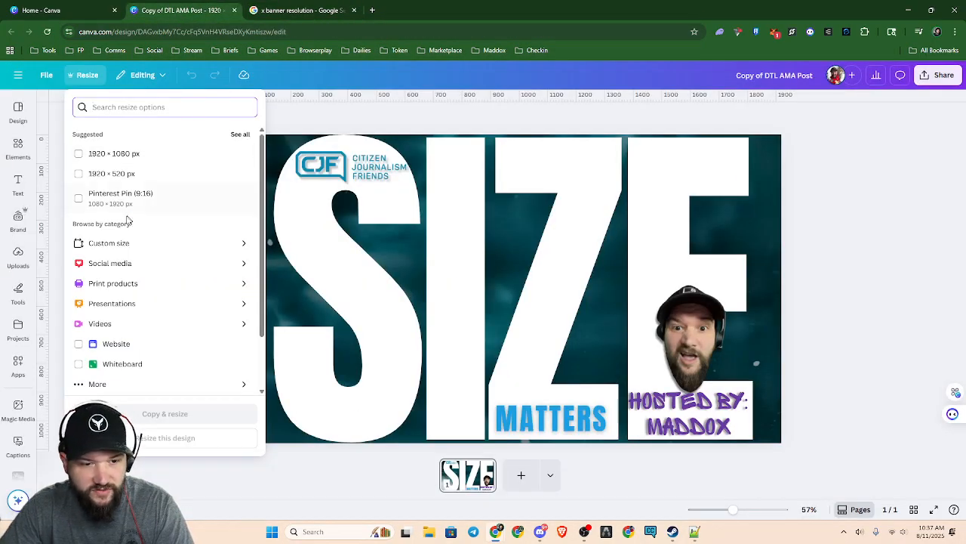
click(114, 241)
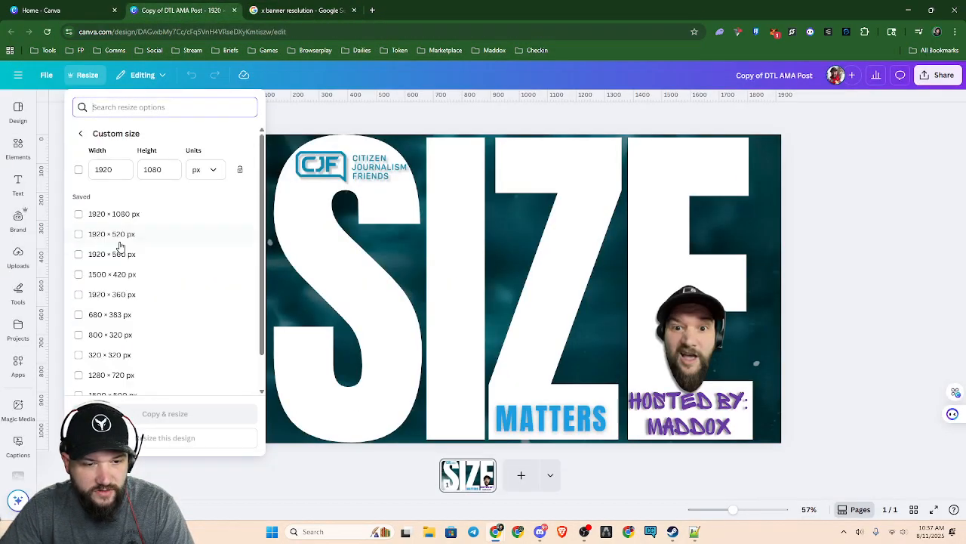
click(105, 170)
double_click(105, 169)
text(1500)
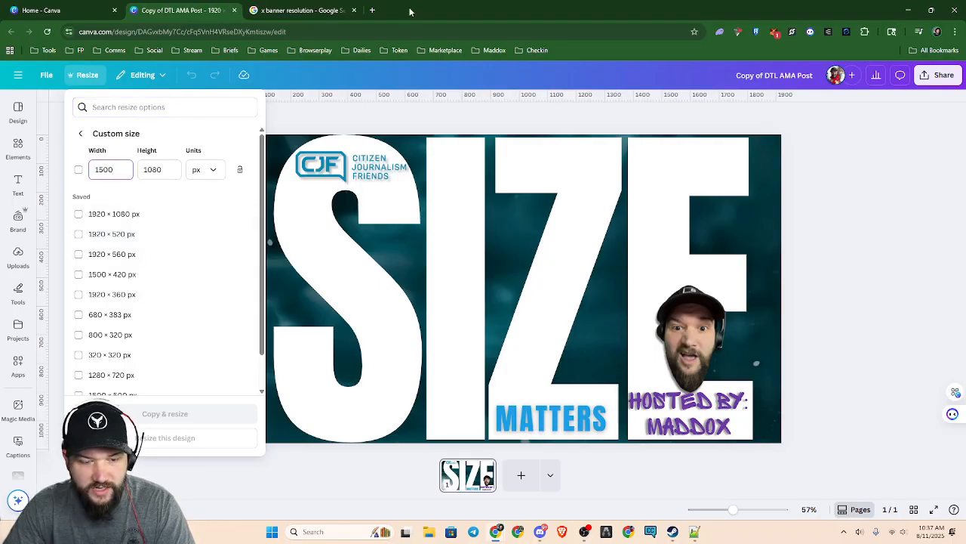
key(Tab)
text(50)
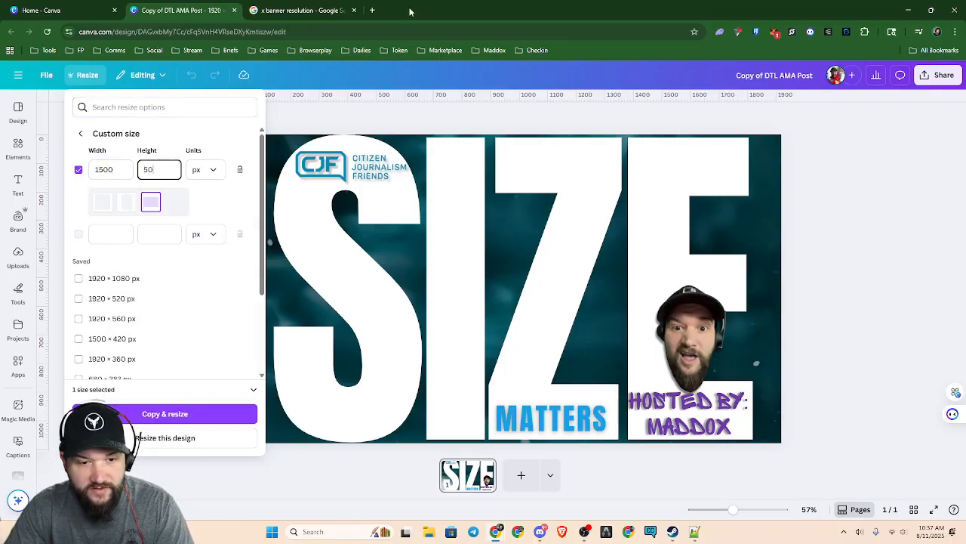
text(0)
click(170, 413)
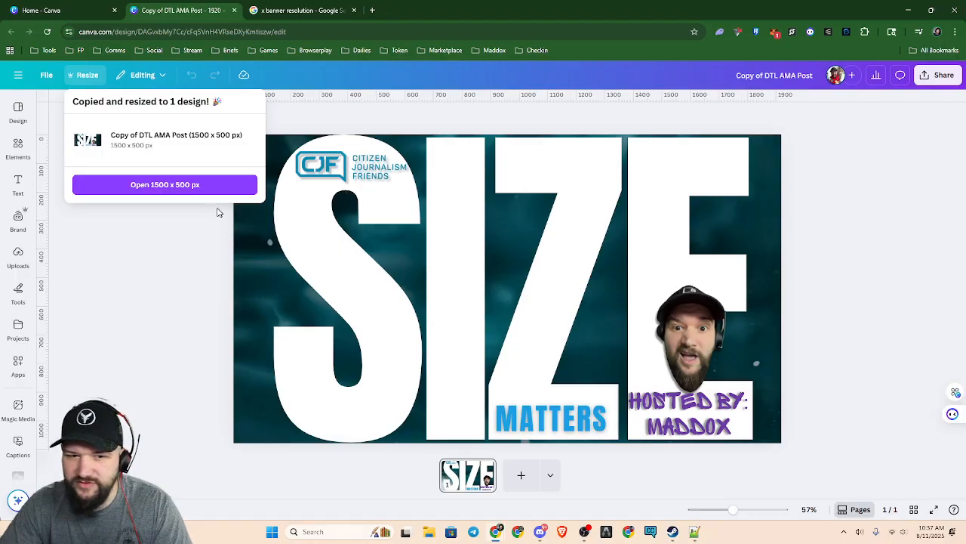
click(188, 185)
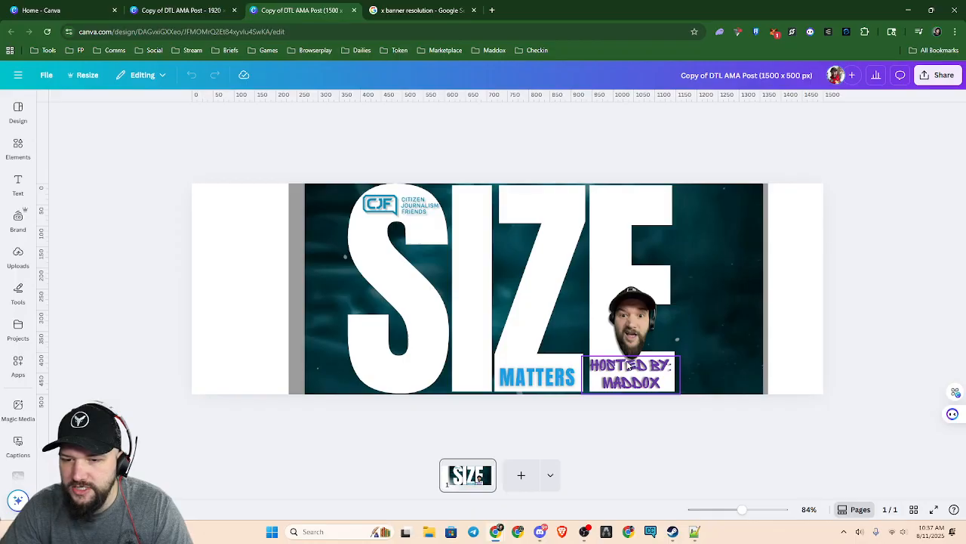
Scale all elements of the banner copy together so the teal background covers the full canvas width and height
click(306, 198)
key(ctrl+a)
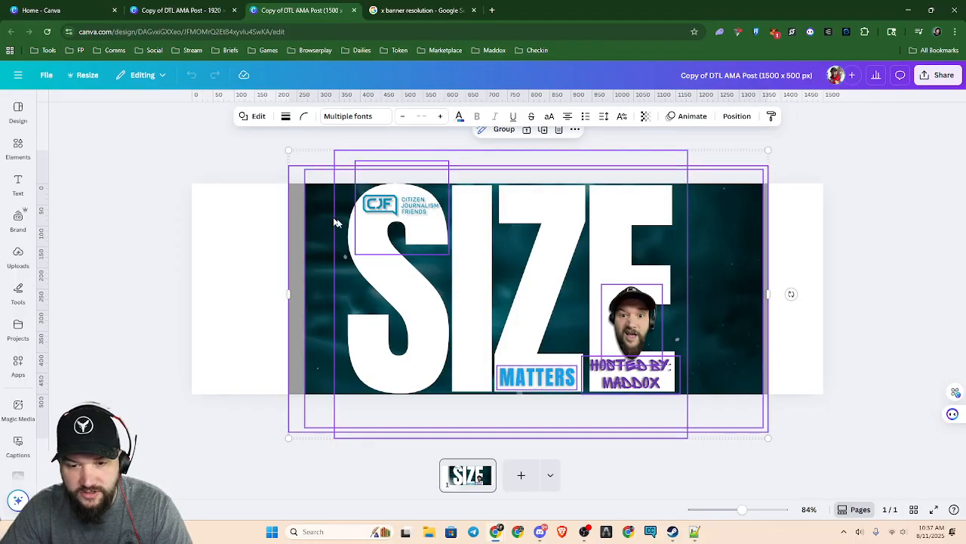
drag(768, 439, 906, 487)
drag(284, 152, 128, 139)
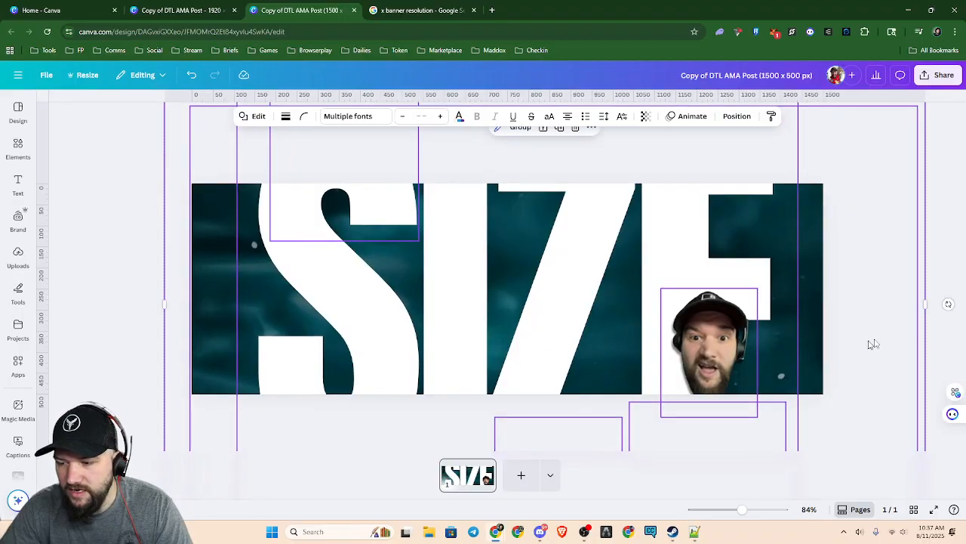
scroll(899, 313, down, 1)
ctrl+scroll(899, 313, down, 3)
drag(802, 140, 736, 178)
ctrl+scroll(526, 397, up, 2)
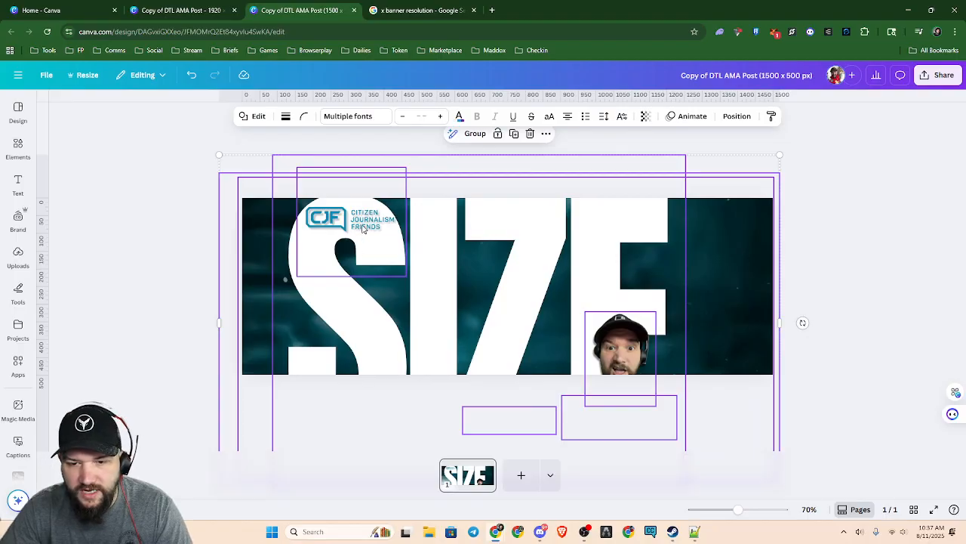
click(858, 334)
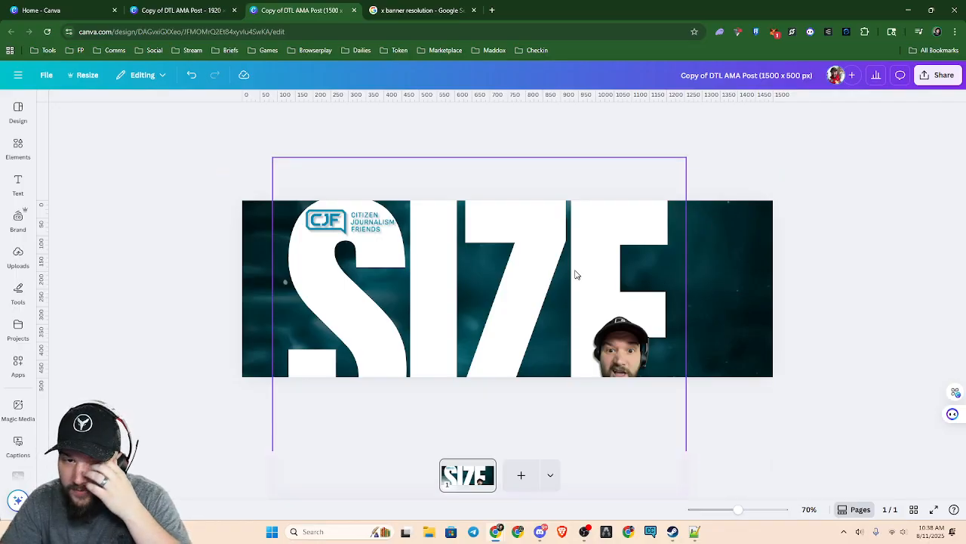
Add a blank second page to the 1500 × 500 px banner design and another to the original 1920 × 1080 design
click(455, 19)
click(300, 10)
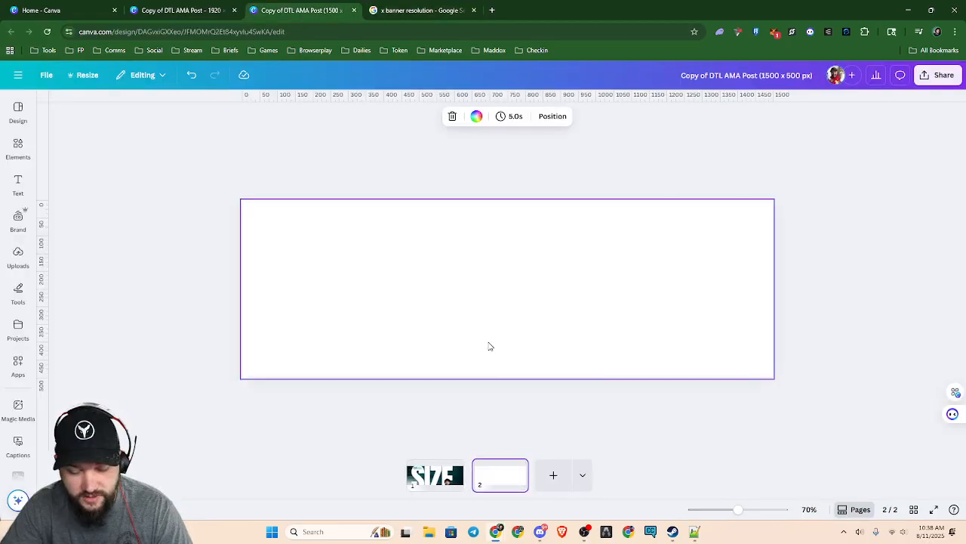
click(173, 11)
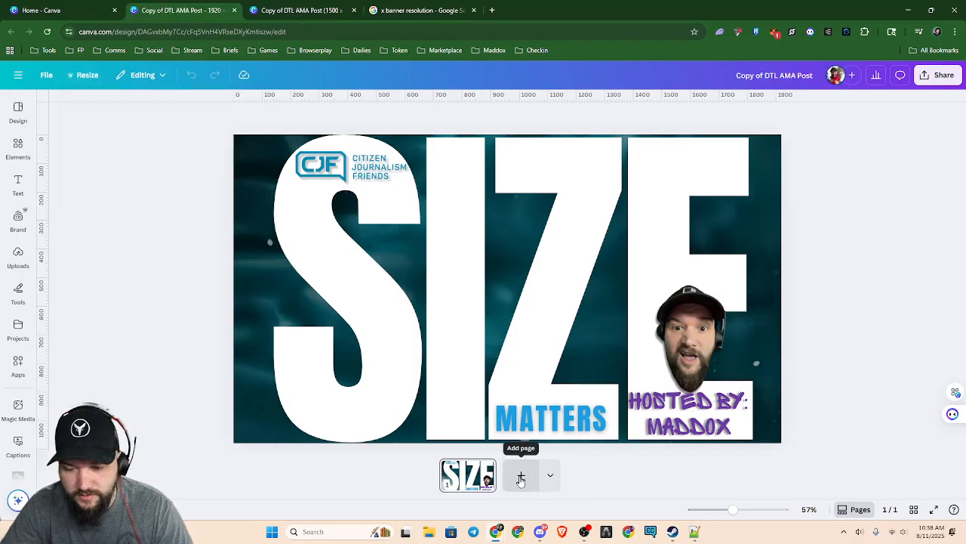
click(521, 475)
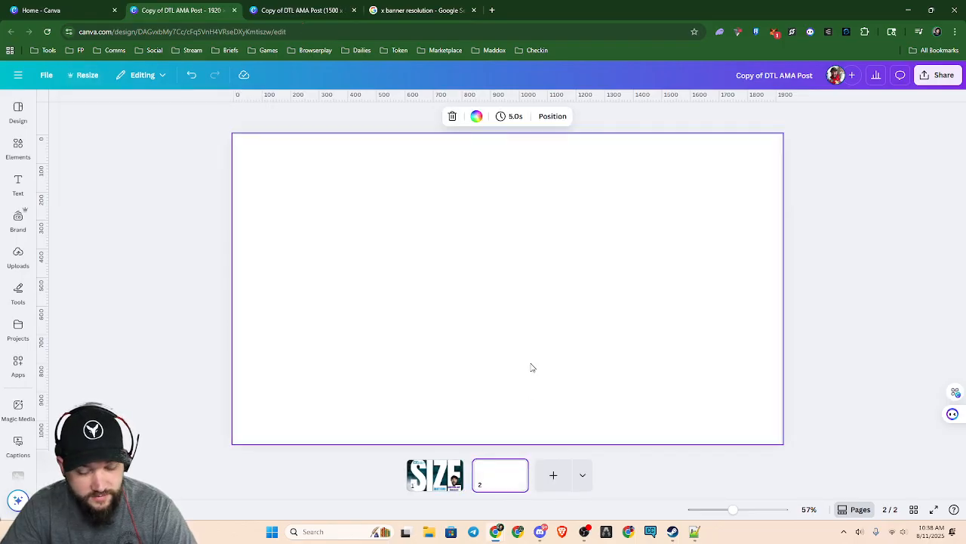
Insert the YouTube "Customize banner art" screenshot from the clipboard history onto the original design's blank page
key(super+v)
scroll(581, 408, down, 3)
scroll(586, 414, down, 6)
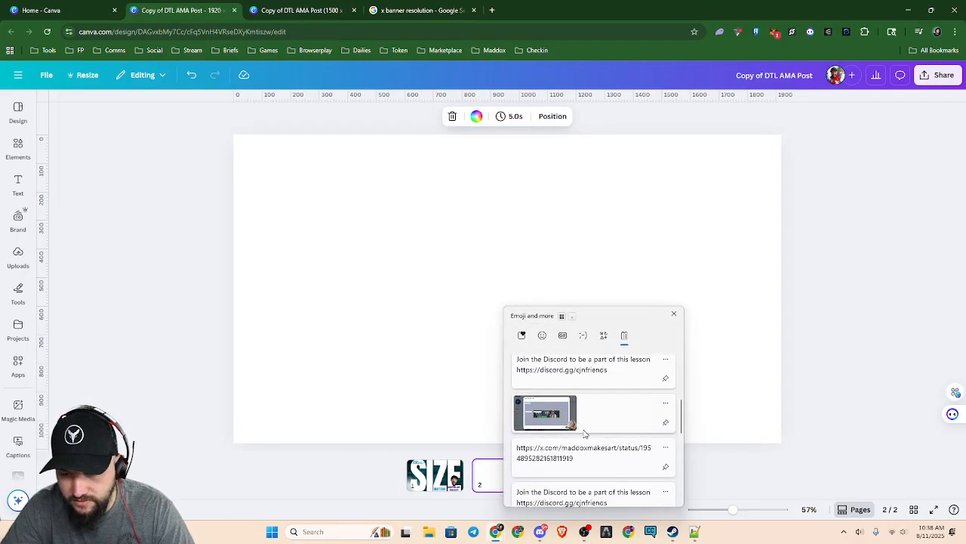
scroll(604, 434, up, 5)
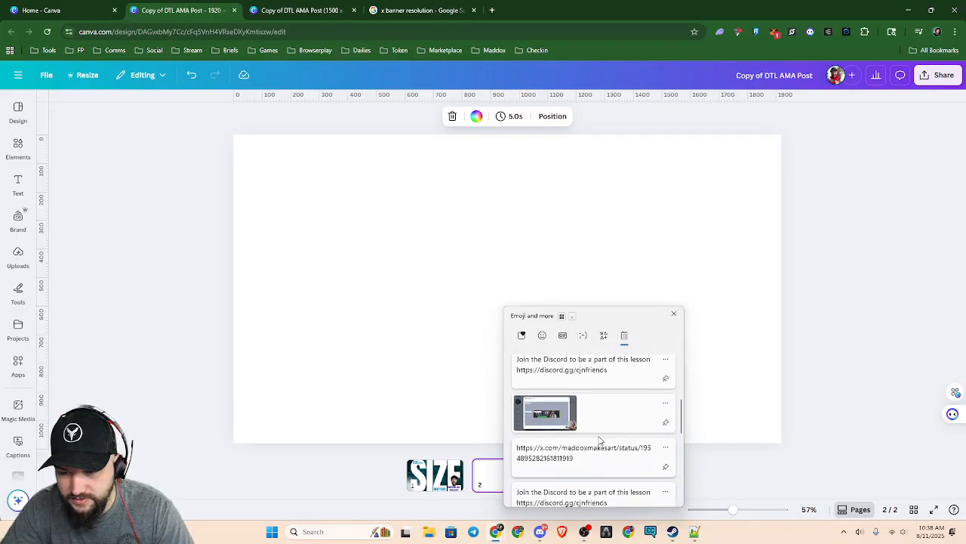
click(558, 412)
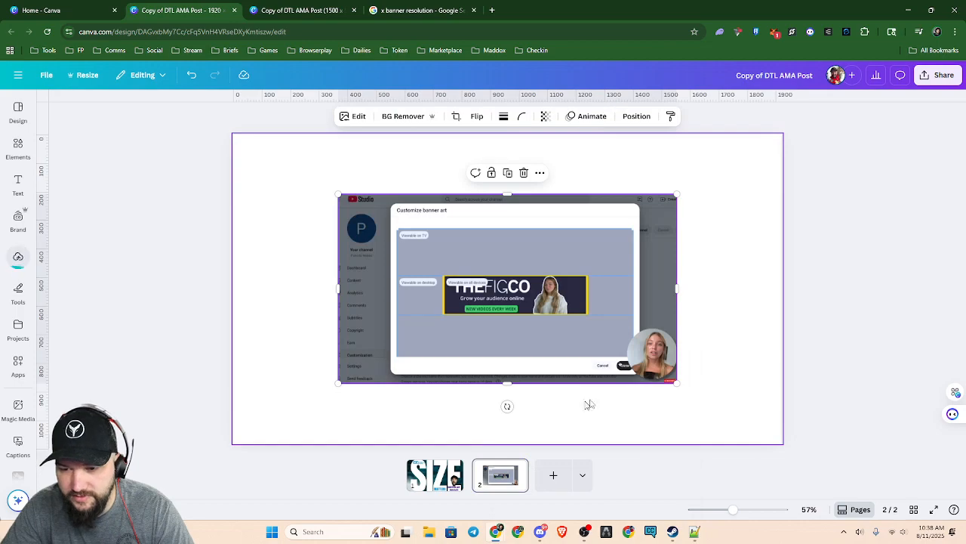
Enlarge the pasted YouTube banner screenshot until it fills the whole page
drag(339, 195, 231, 138)
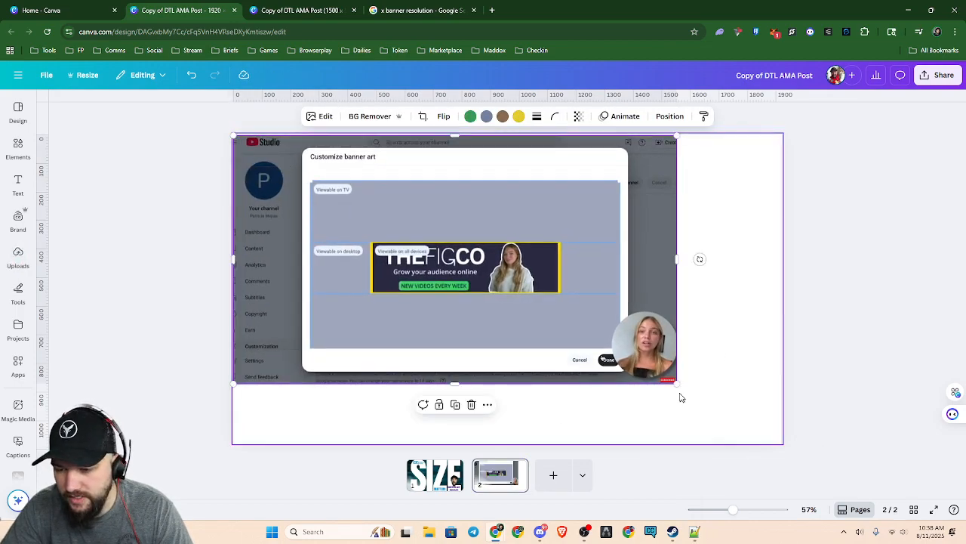
drag(677, 383, 788, 427)
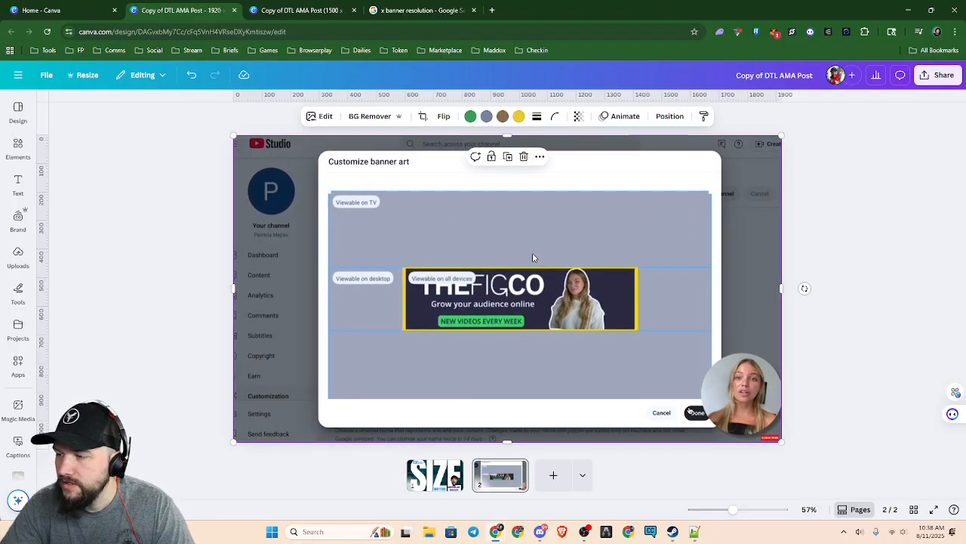
scroll(512, 311, up, 3)
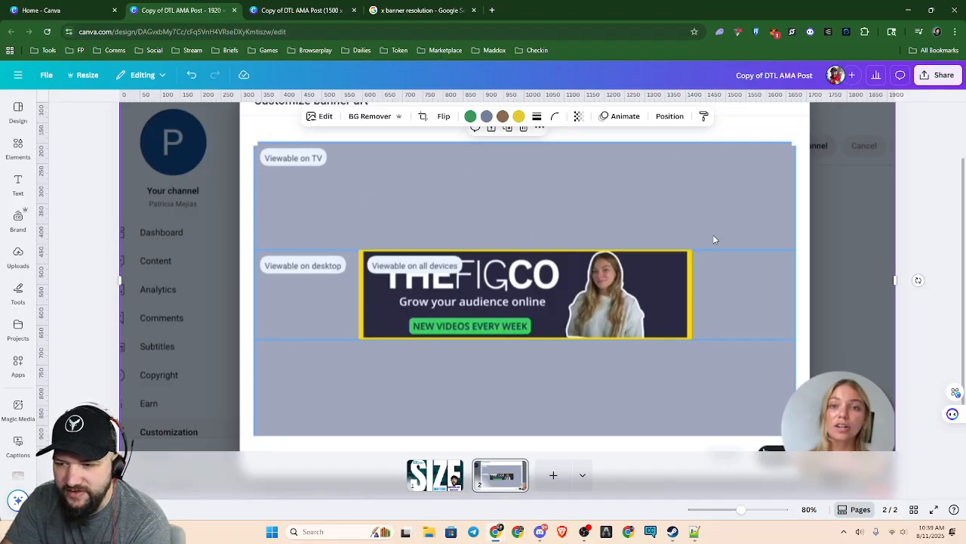
scroll(712, 237, down, 3)
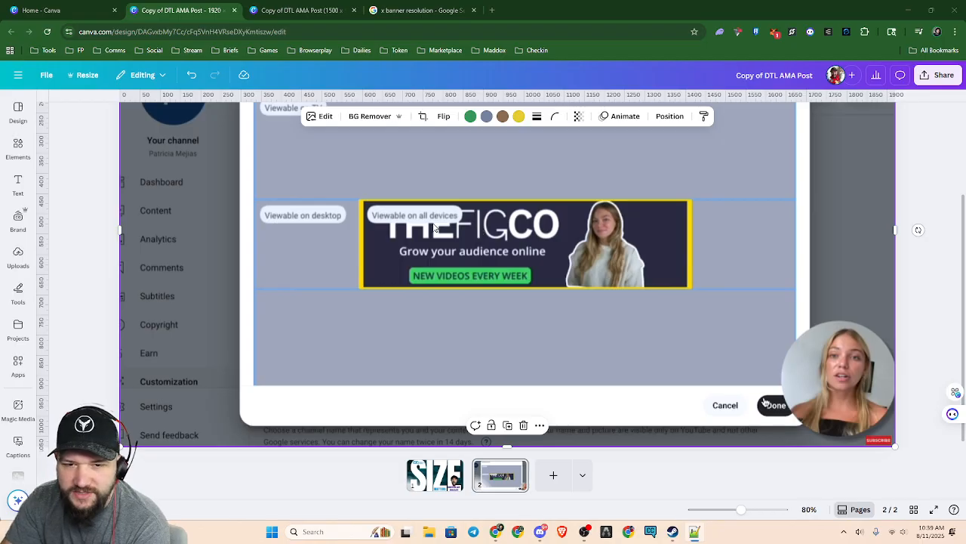
Examine the TV, desktop and all-devices viewing areas in the enlarged YouTube banner screenshot
scroll(624, 305, down, 1)
scroll(626, 305, up, 2)
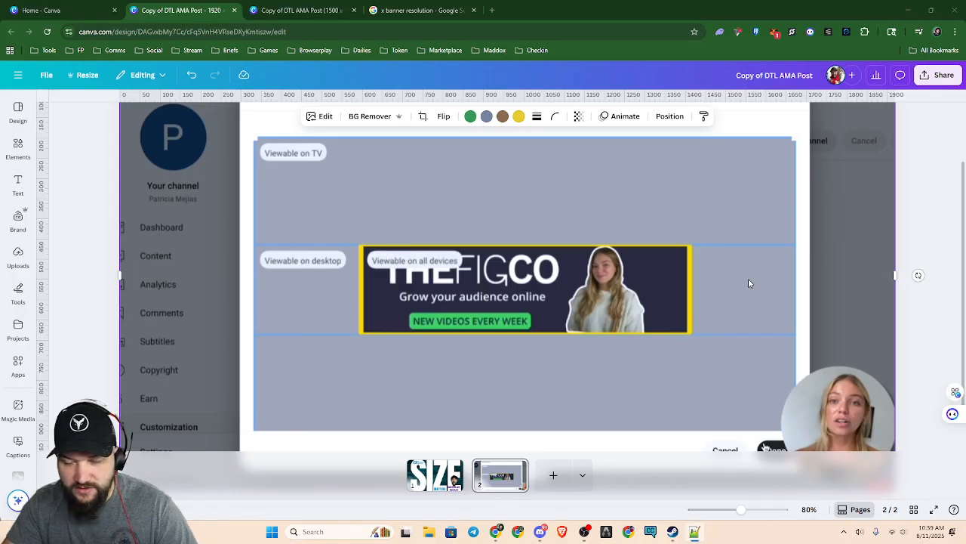
scroll(748, 278, up, 3)
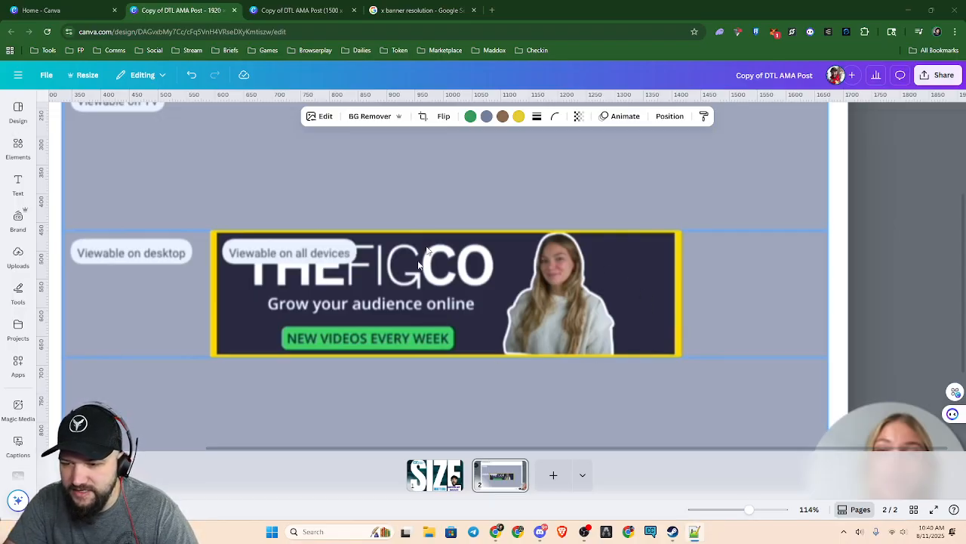
scroll(666, 293, down, 5)
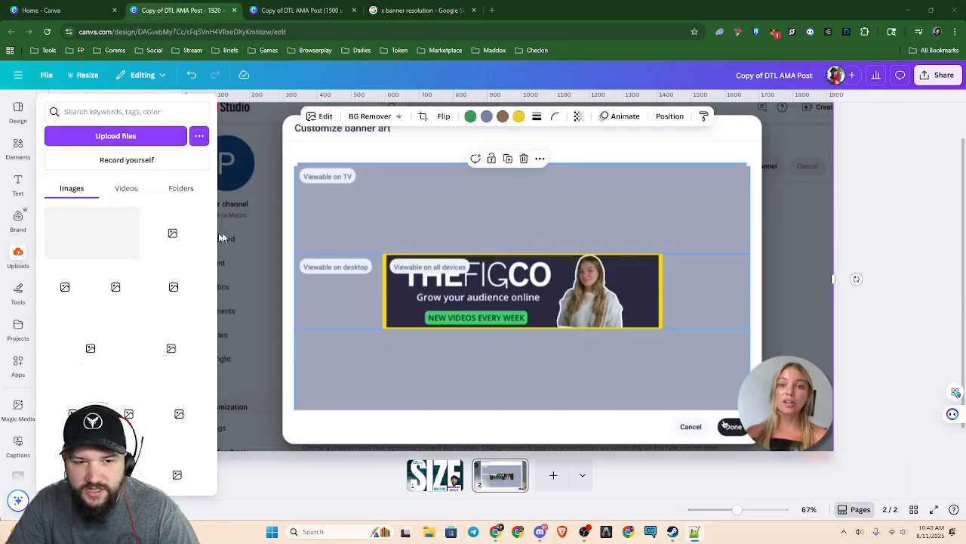
Search the Canva template library for "Youtube banner"
click(83, 13)
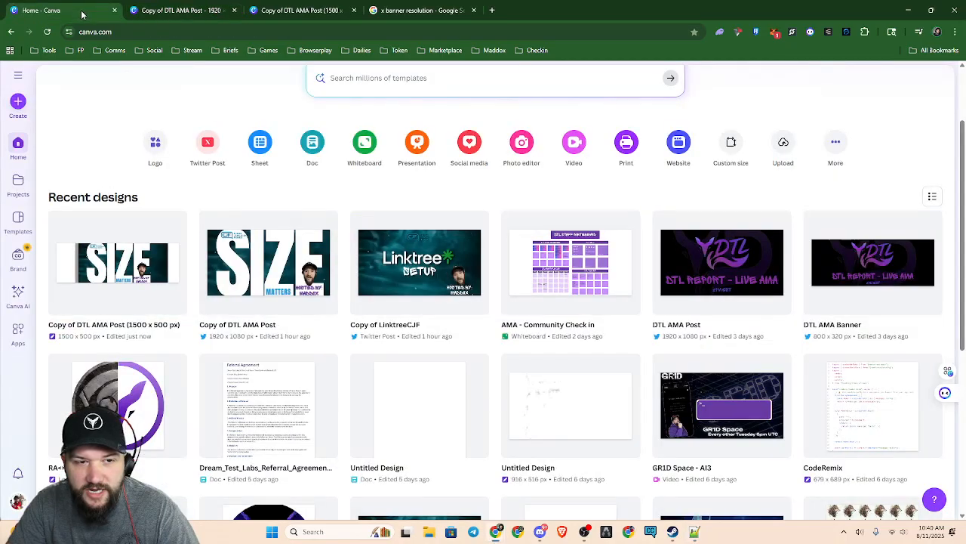
click(467, 72)
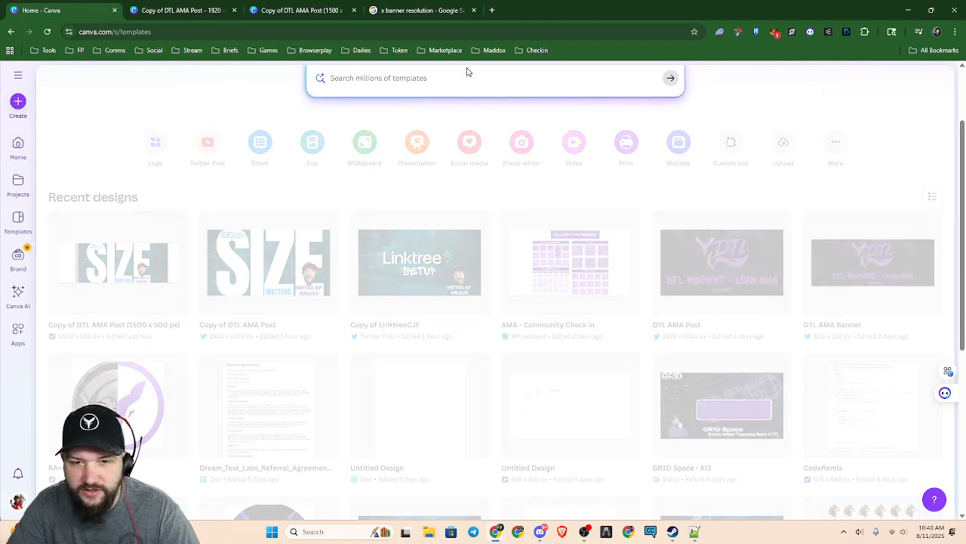
text(Youtube)
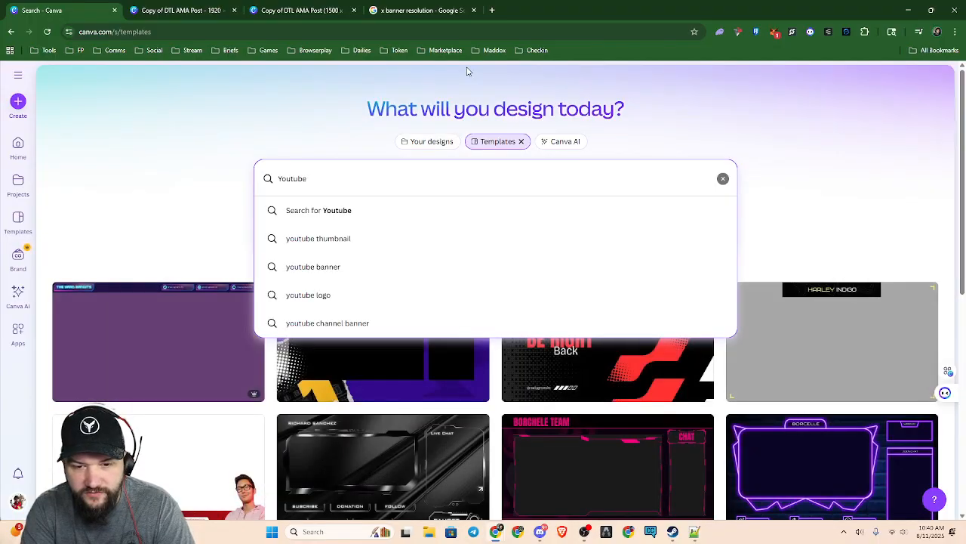
key(Return)
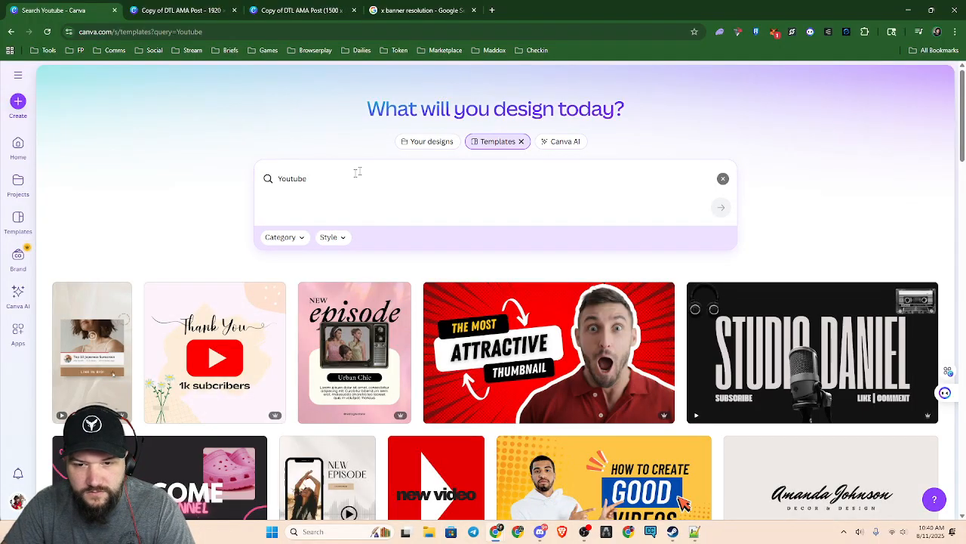
click(500, 143)
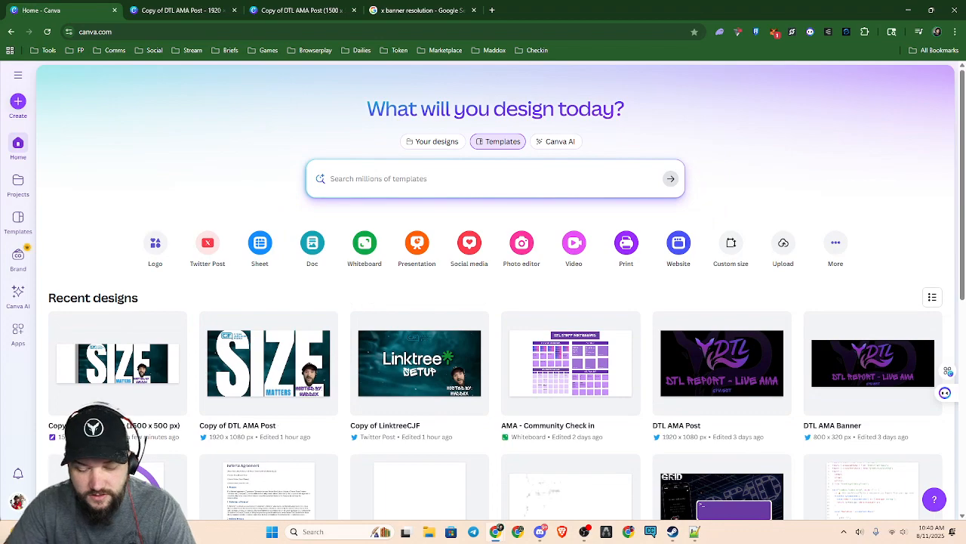
text(Youtube ban)
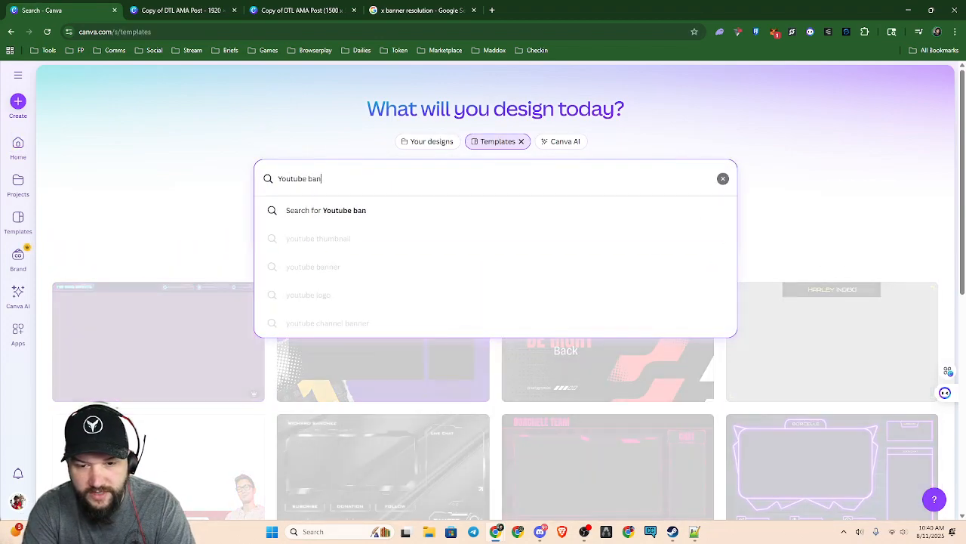
text(ner)
key(Return)
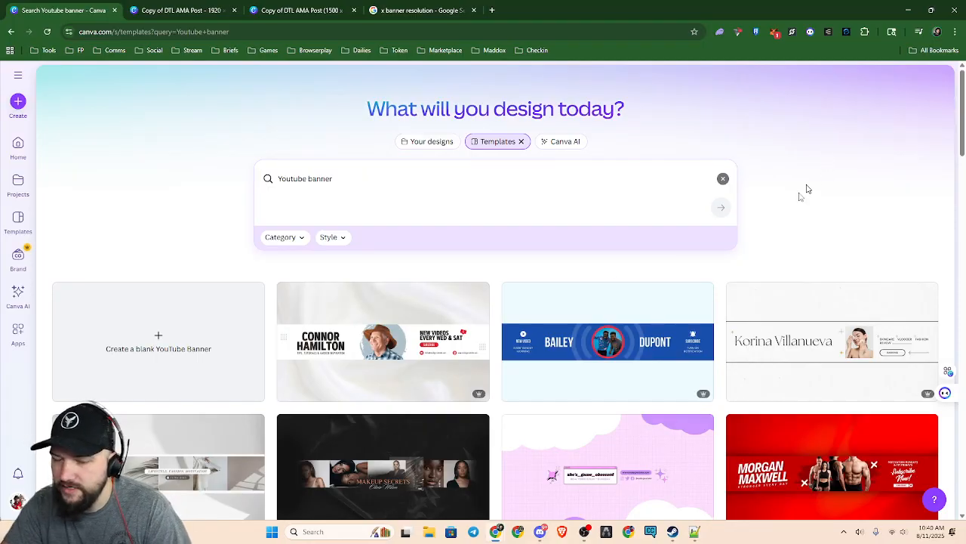
Examine how the YouTube banner templates place their text and images within the central strip
scroll(671, 401, down, 1)
scroll(672, 401, down, 3)
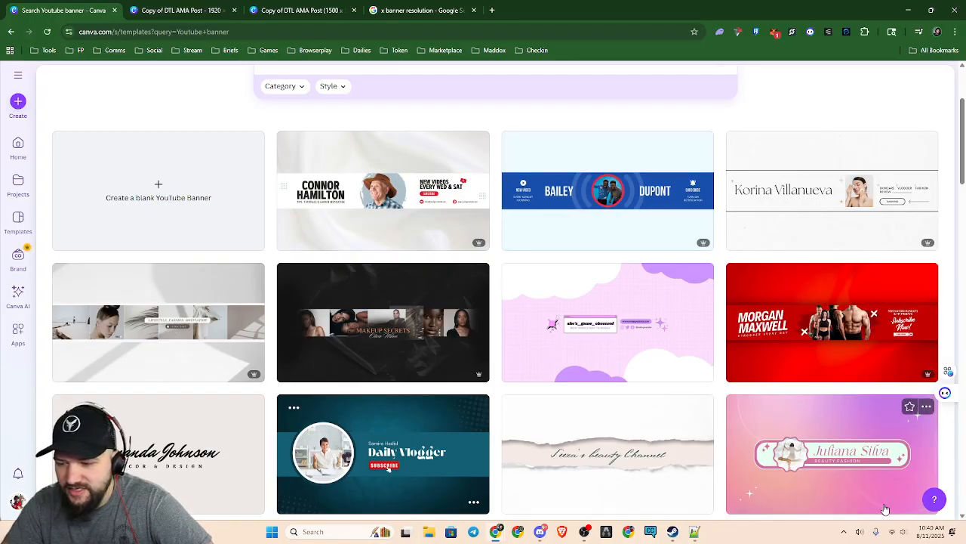
scroll(872, 475, down, 2)
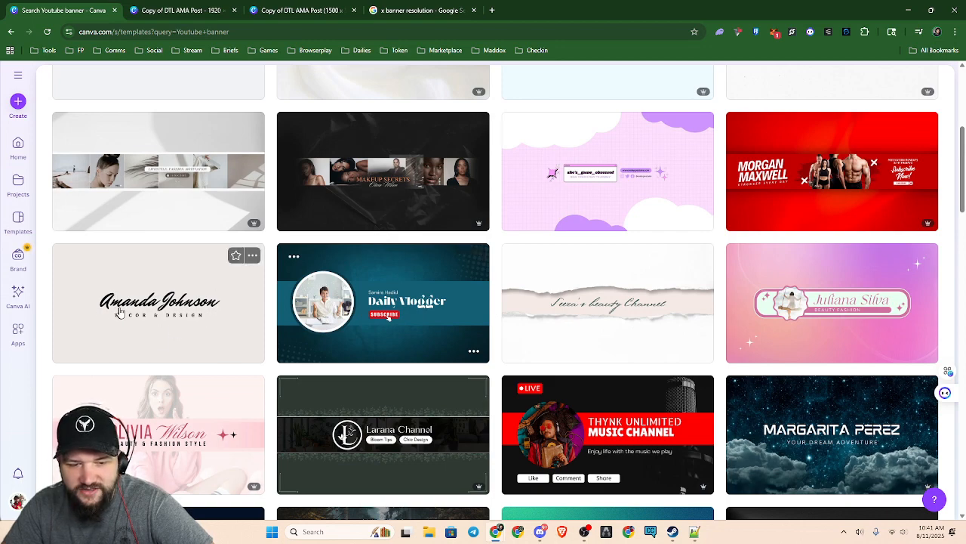
scroll(211, 364, down, 2)
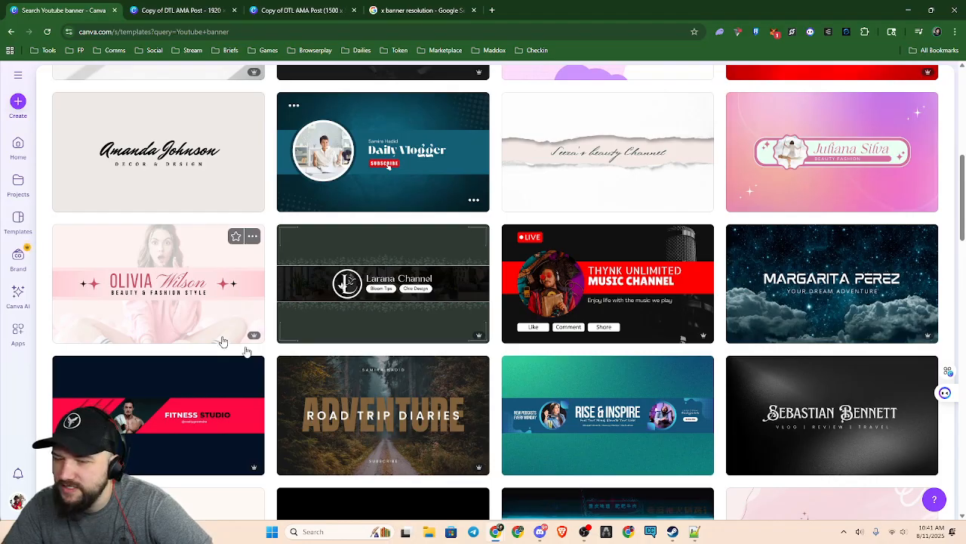
scroll(457, 312, down, 1)
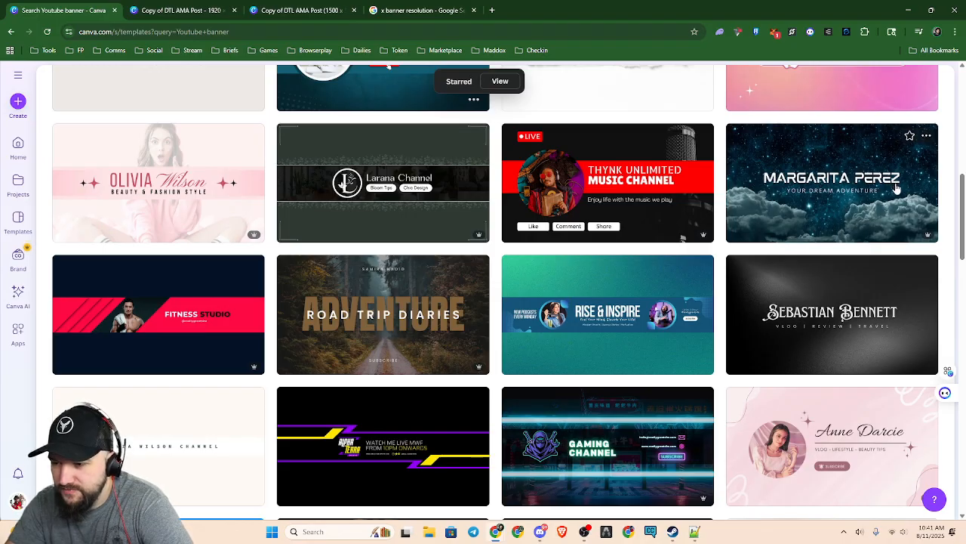
scroll(435, 268, down, 1)
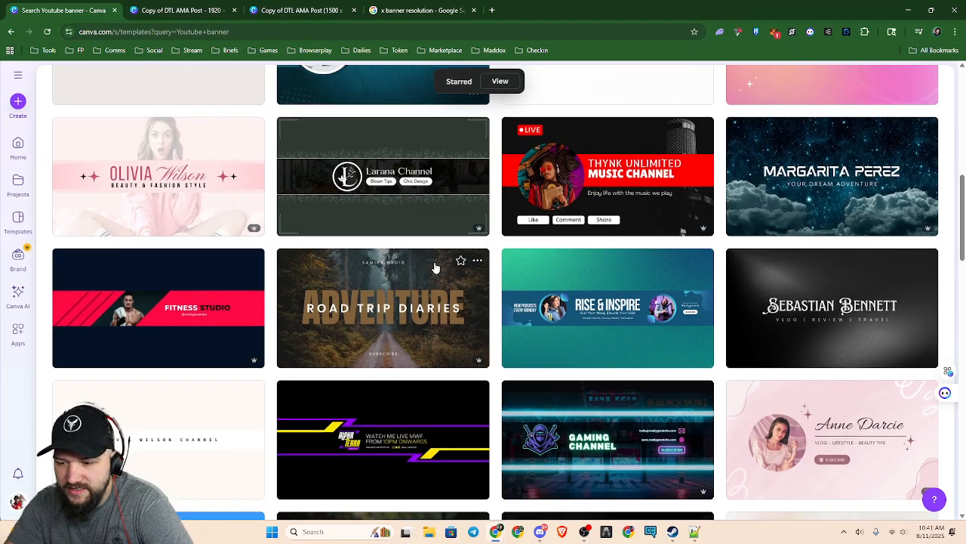
scroll(436, 268, down, 2)
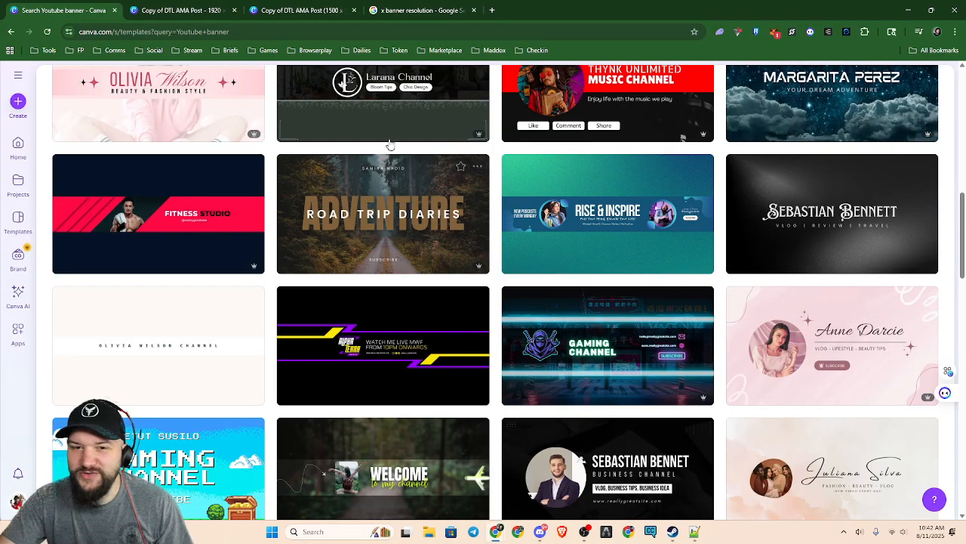
Compare the YouTube banner templates with the viewing-area screenshot in the original 1920 × 1080 design
click(340, 10)
click(200, 10)
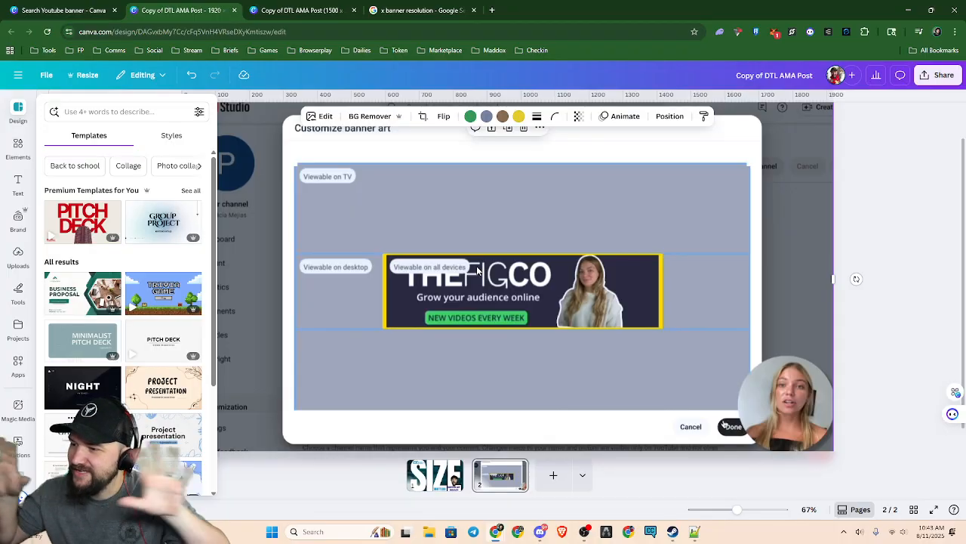
click(75, 10)
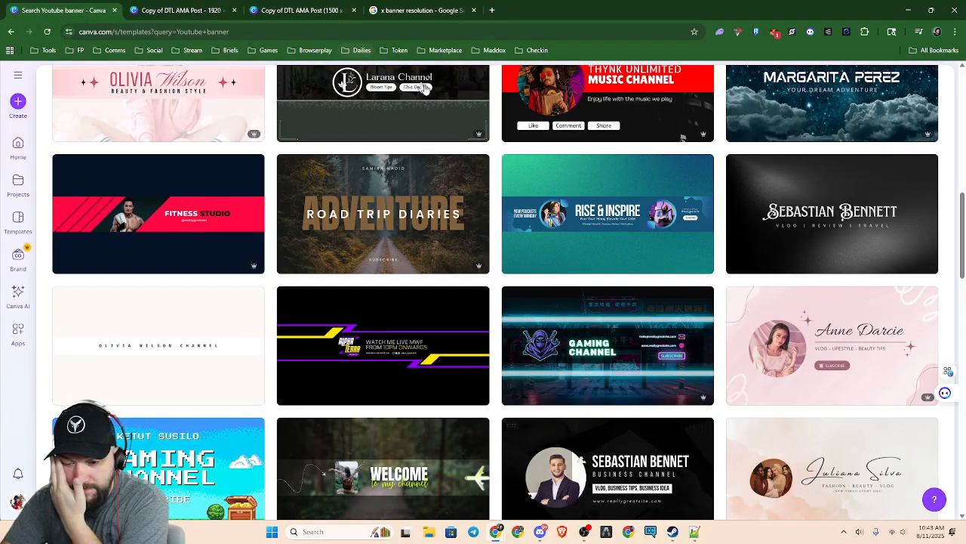
Create an editable design from the Green Modern Travel YouTube Banner template
scroll(579, 371, down, 3)
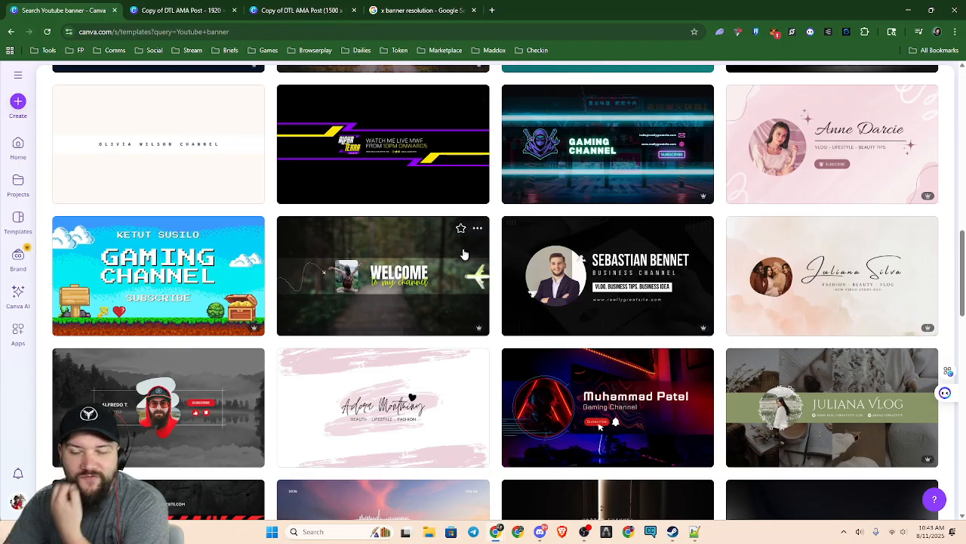
click(383, 281)
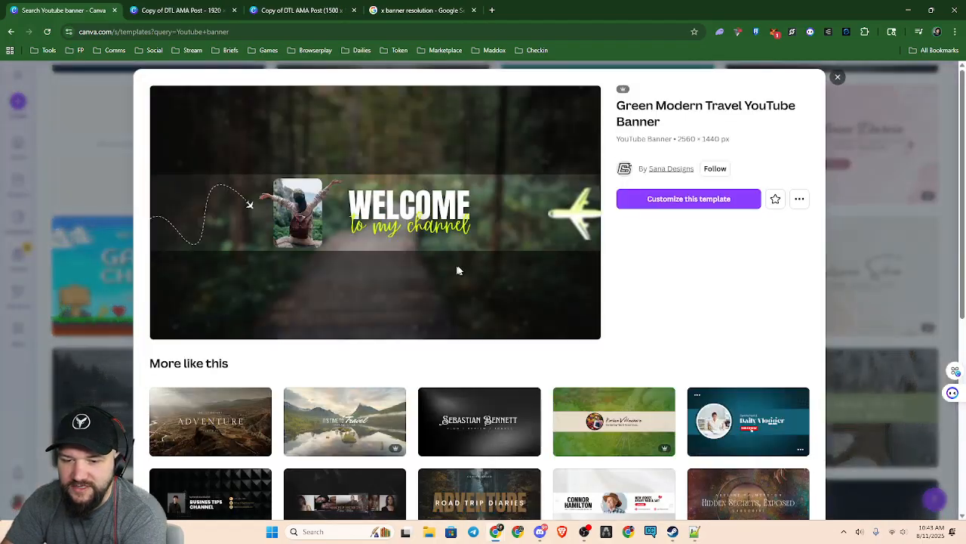
click(682, 207)
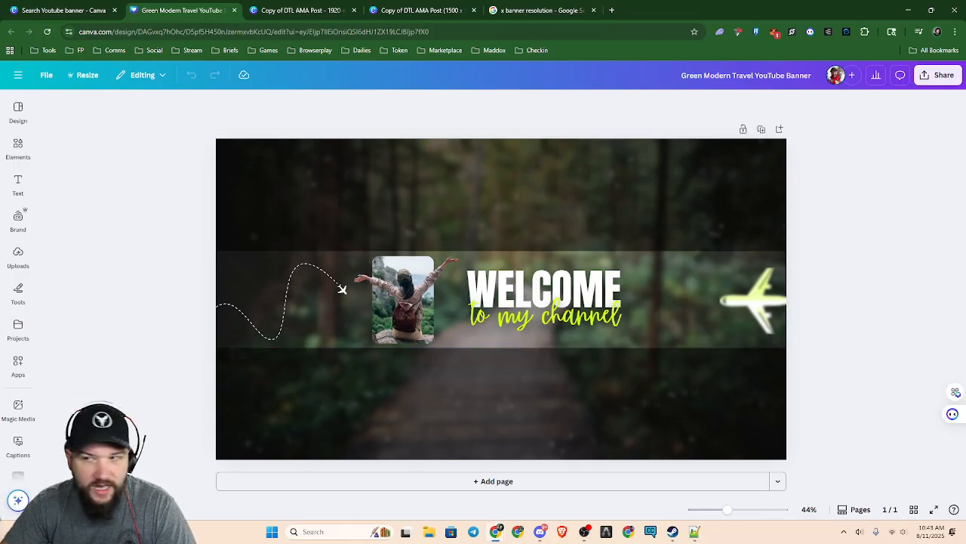
key(alt+Tab)
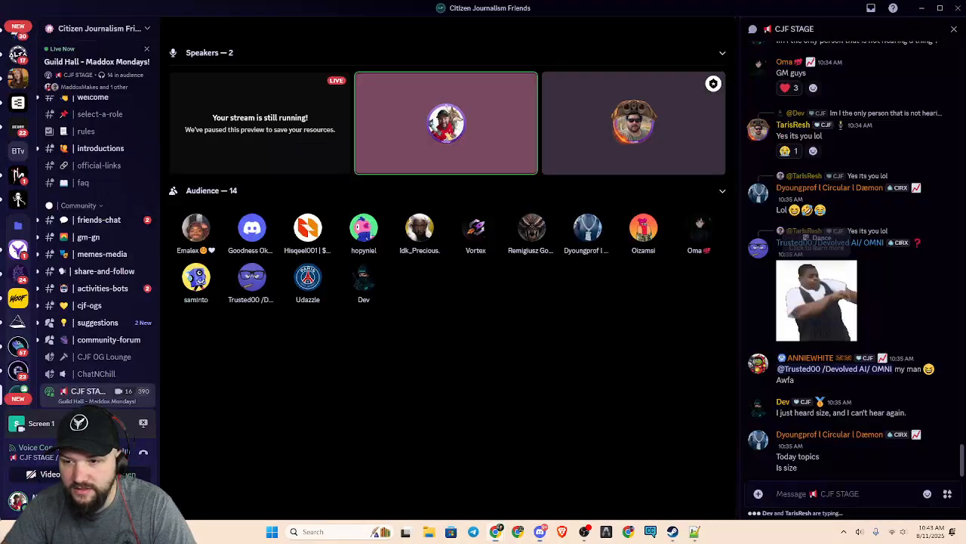
key(alt+Tab)
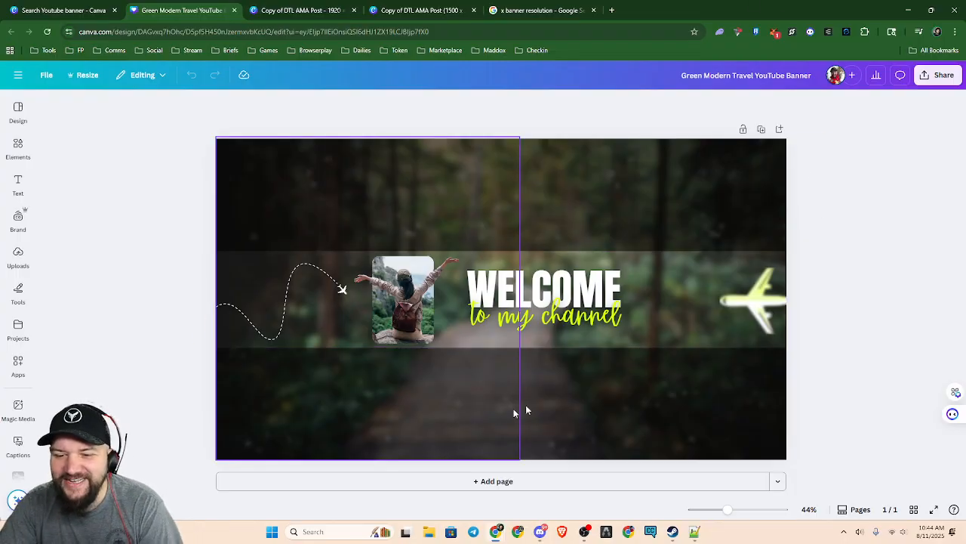
click(19, 77)
click(19, 81)
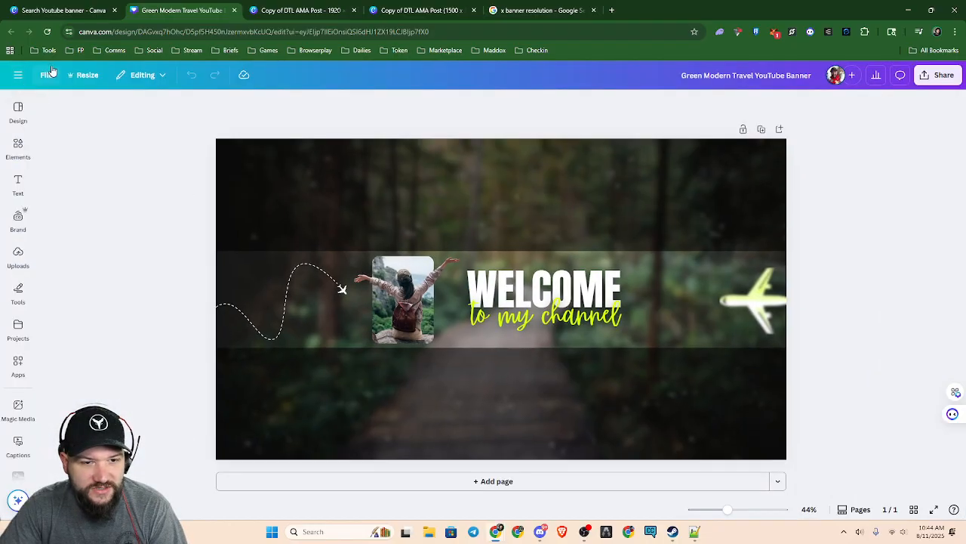
Show rulers and guides on the Green Modern Travel banner design
click(45, 75)
mouse_move(120, 215)
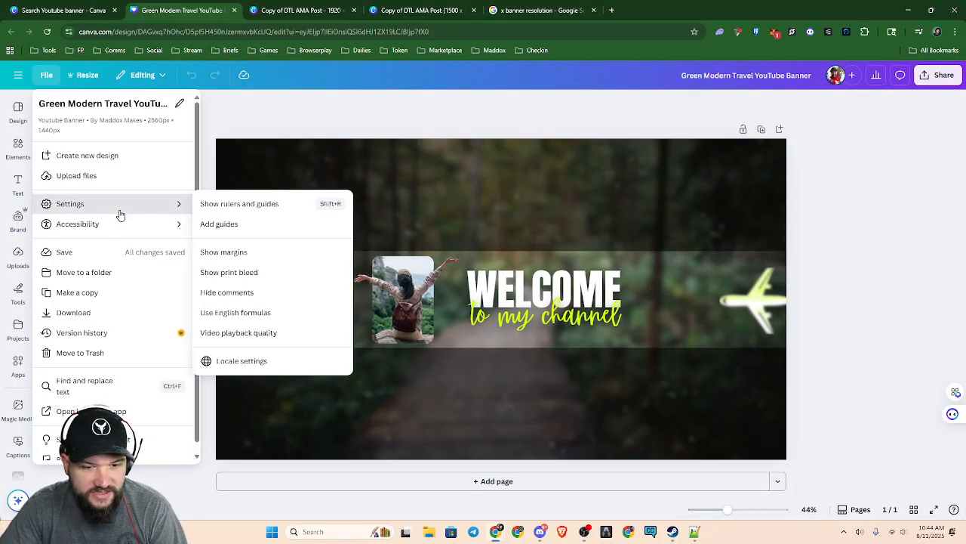
click(263, 205)
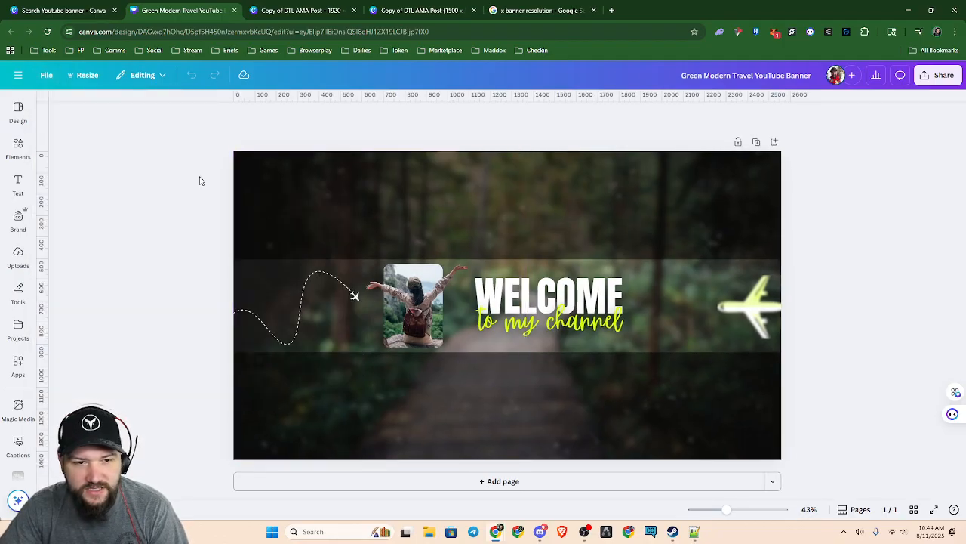
Add custom guides with 2 columns and 2 rows to the Green Modern Travel banner
click(47, 77)
mouse_move(120, 210)
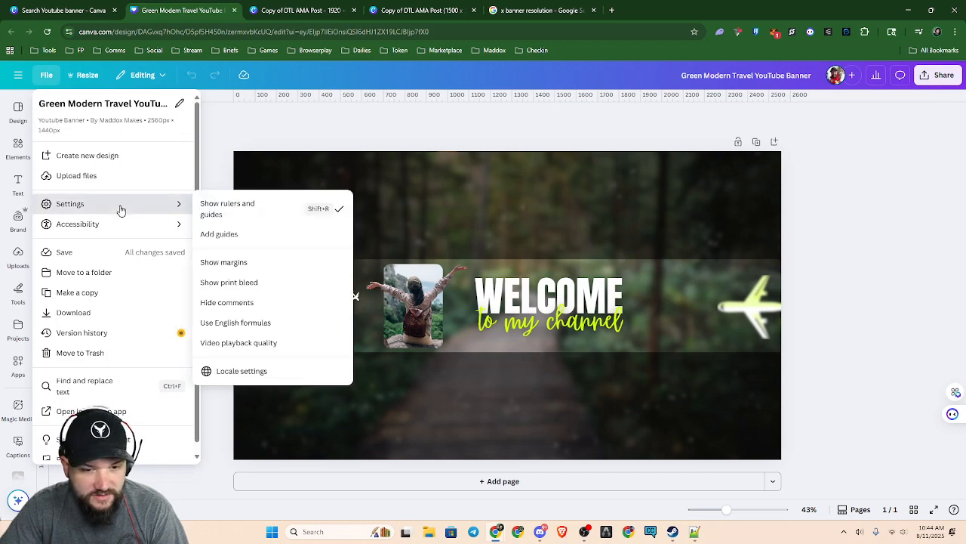
click(255, 237)
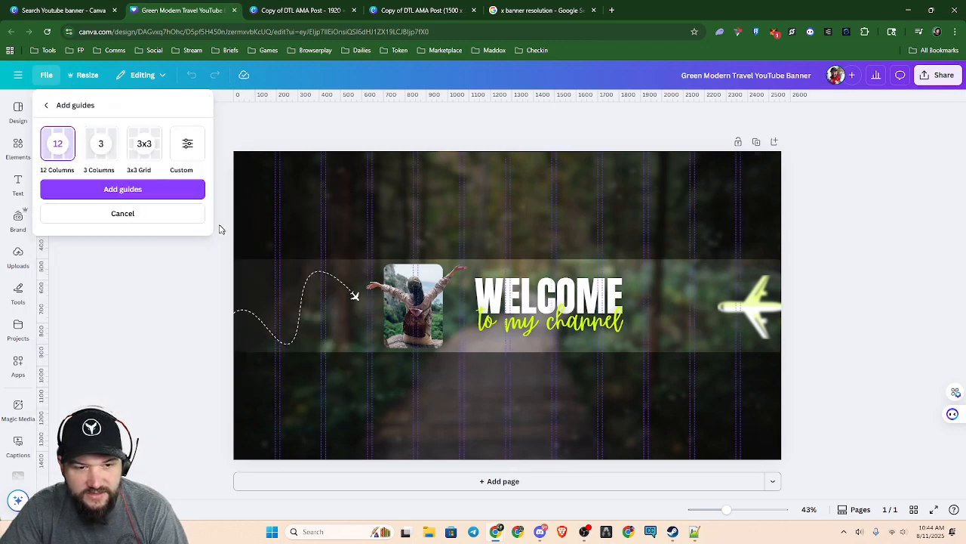
click(189, 151)
double_click(49, 203)
text(2)
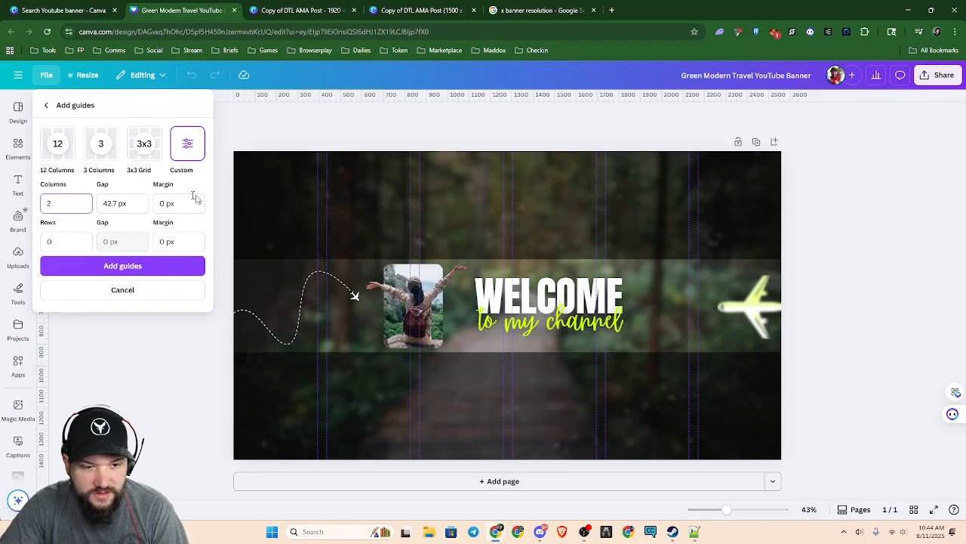
double_click(50, 242)
text(2)
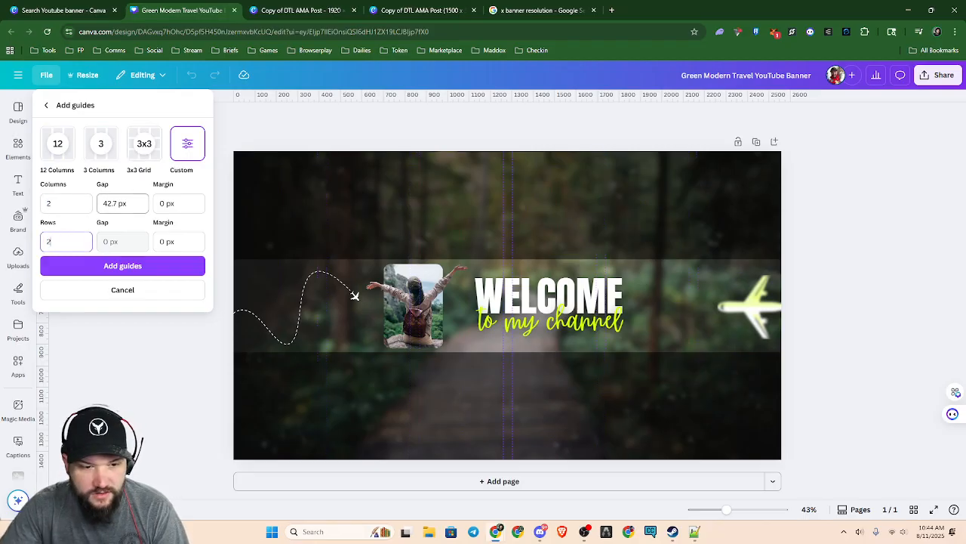
click(139, 267)
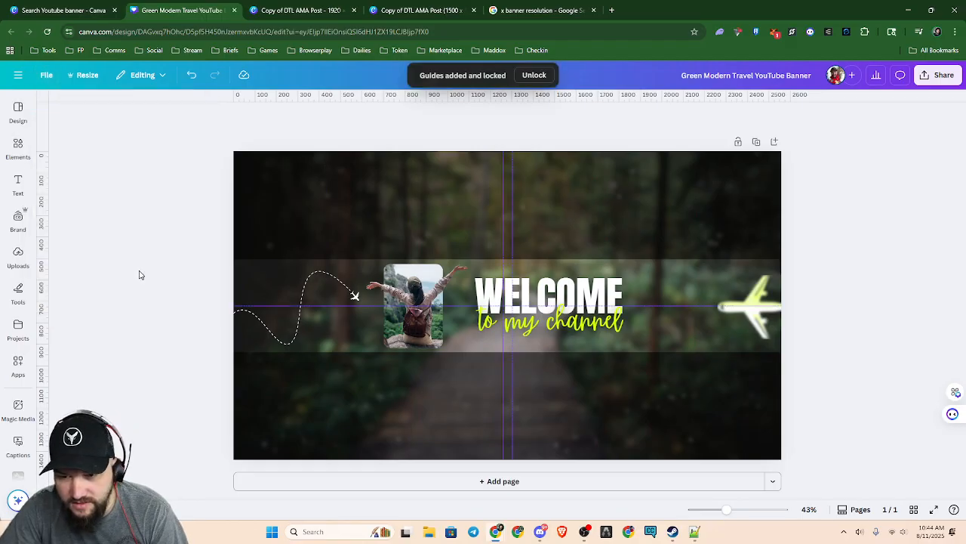
Replace the banner's guides with the 3x3 Grid preset and unlock the guides
click(134, 79)
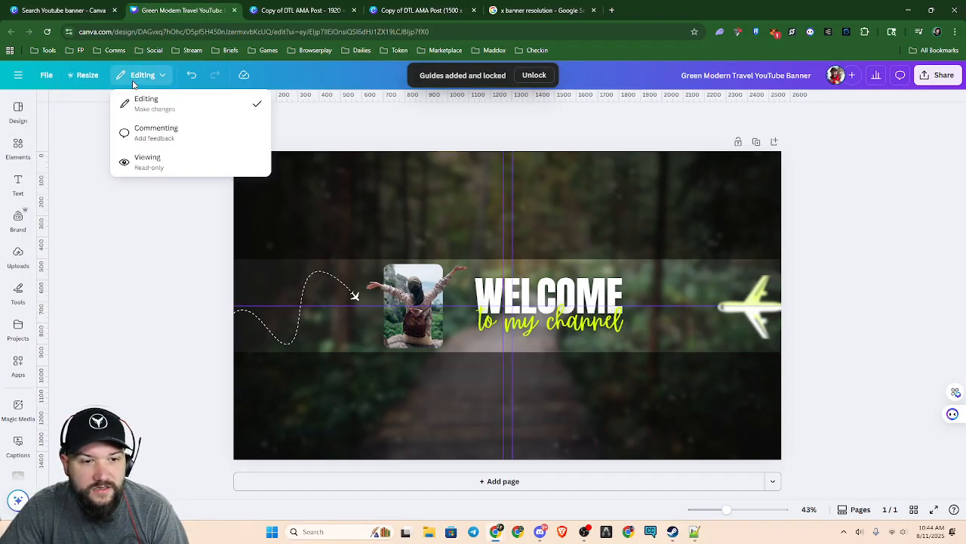
click(46, 75)
click(46, 75)
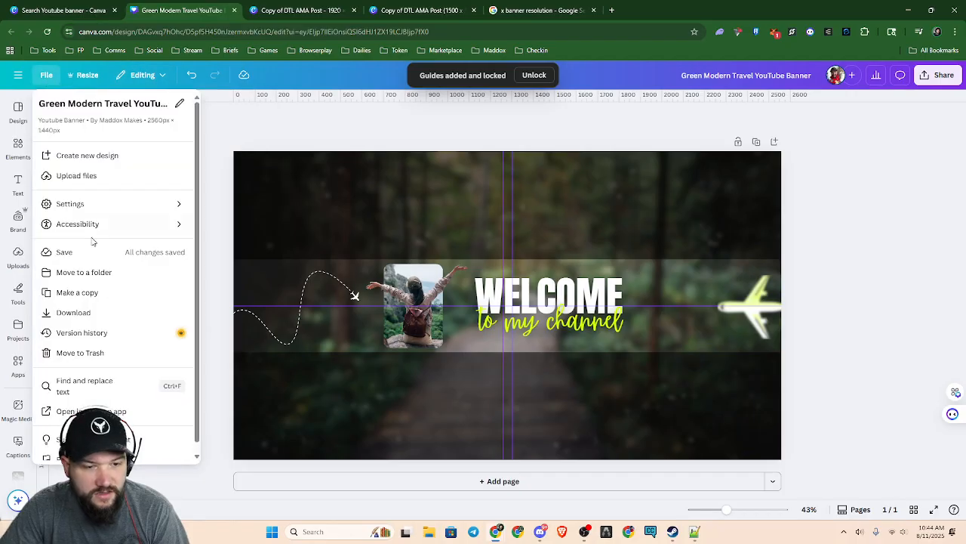
mouse_move(96, 209)
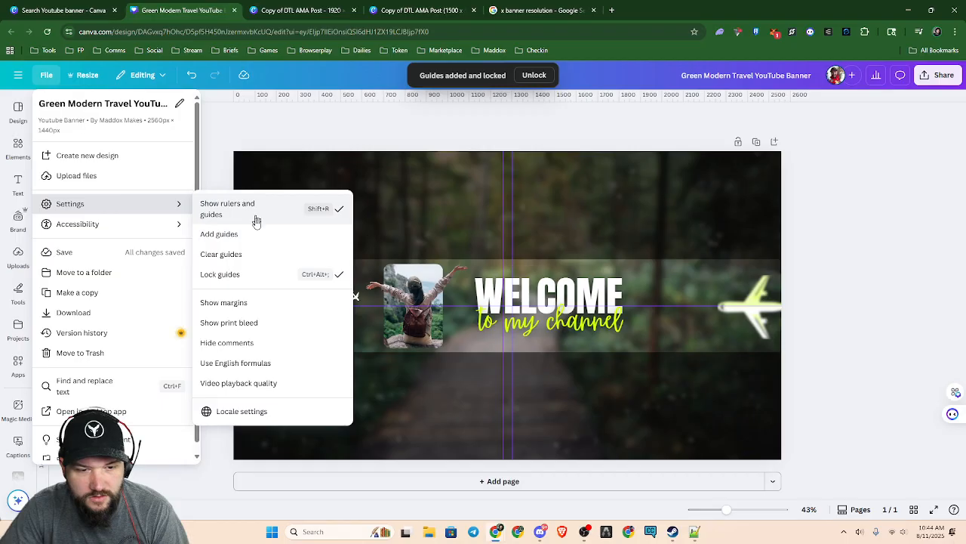
click(255, 238)
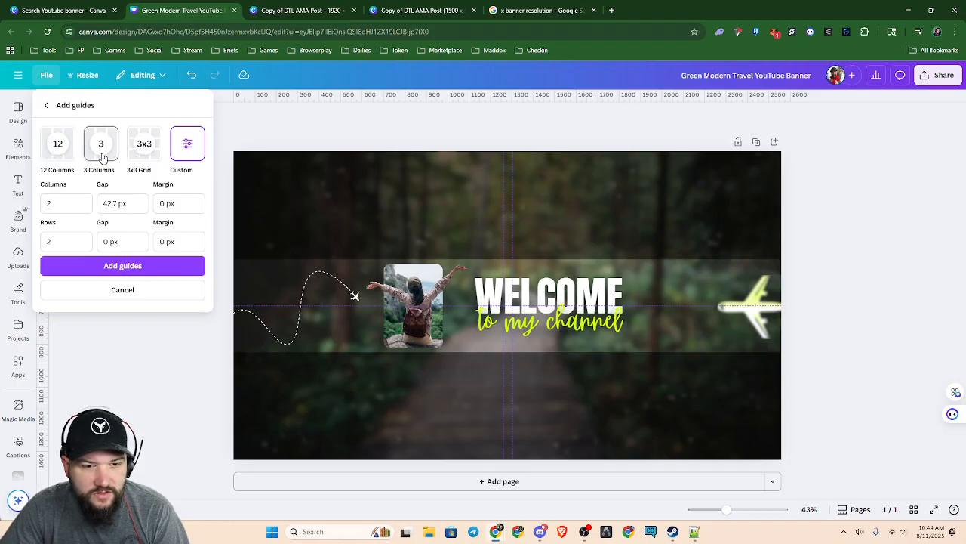
click(144, 145)
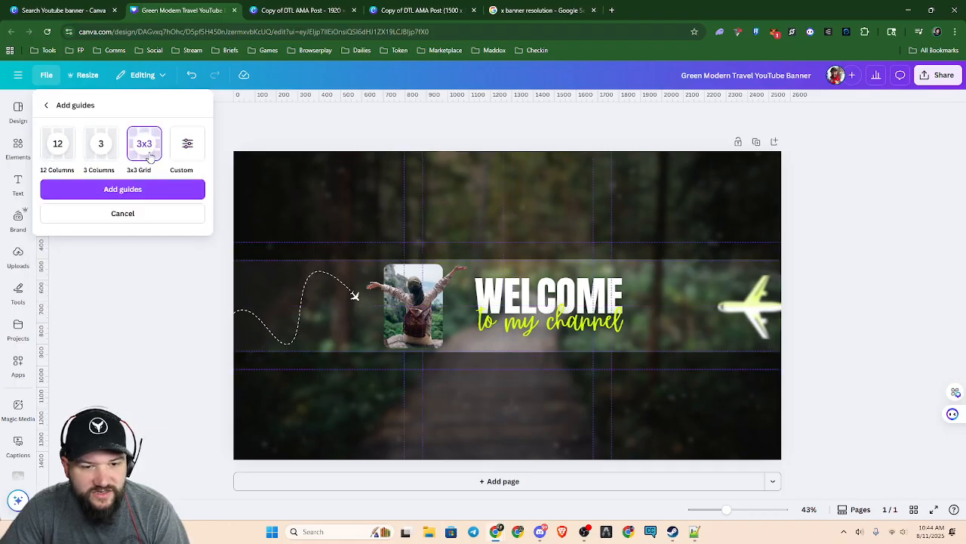
click(150, 190)
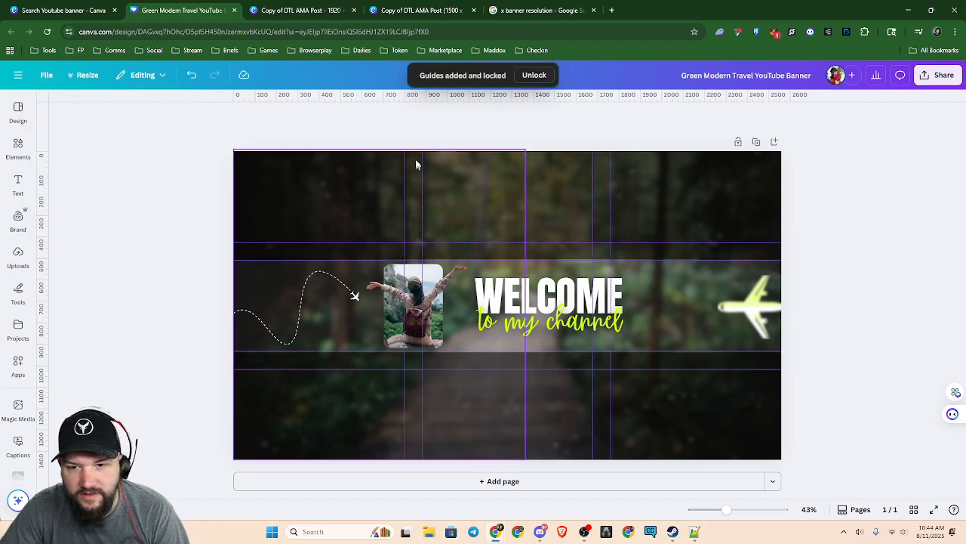
click(534, 76)
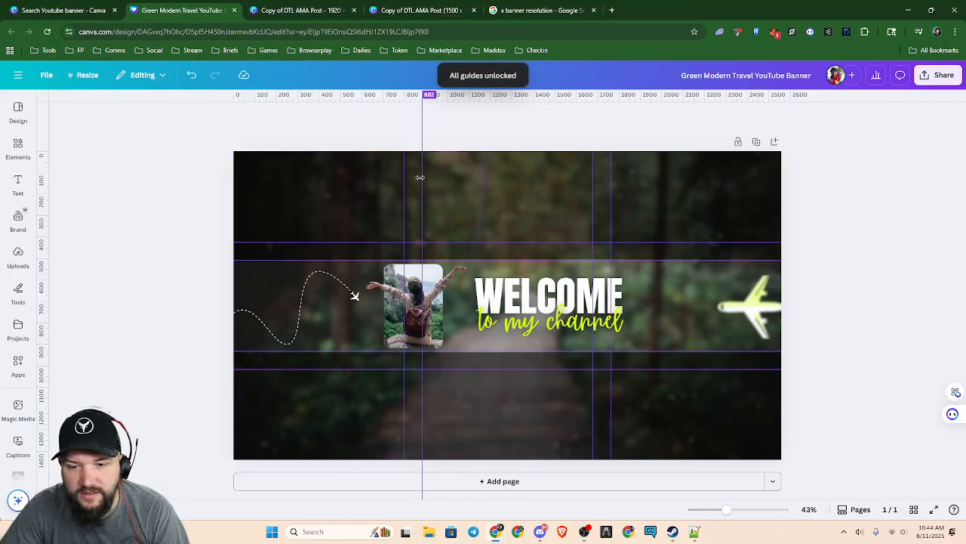
Hide the rulers and guides on the Green Modern Travel banner
click(46, 75)
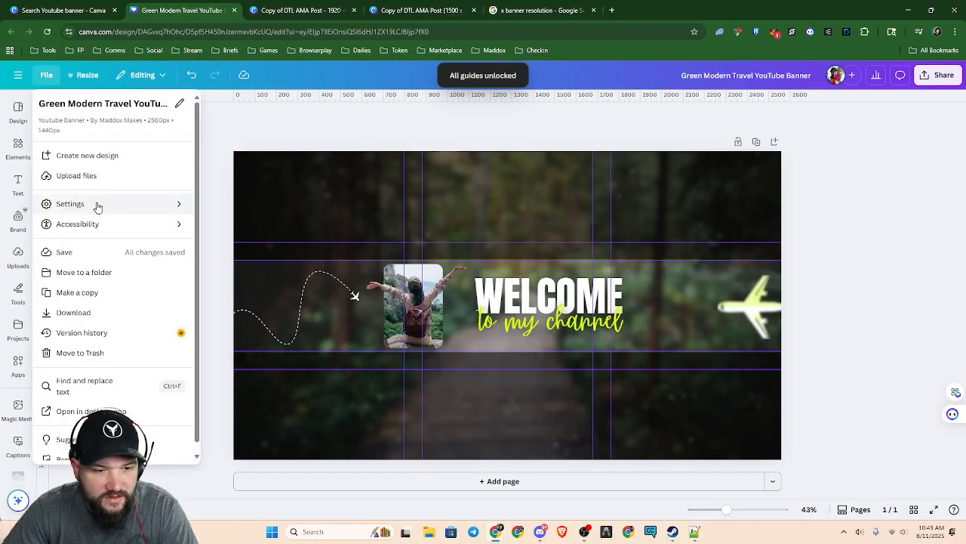
click(97, 207)
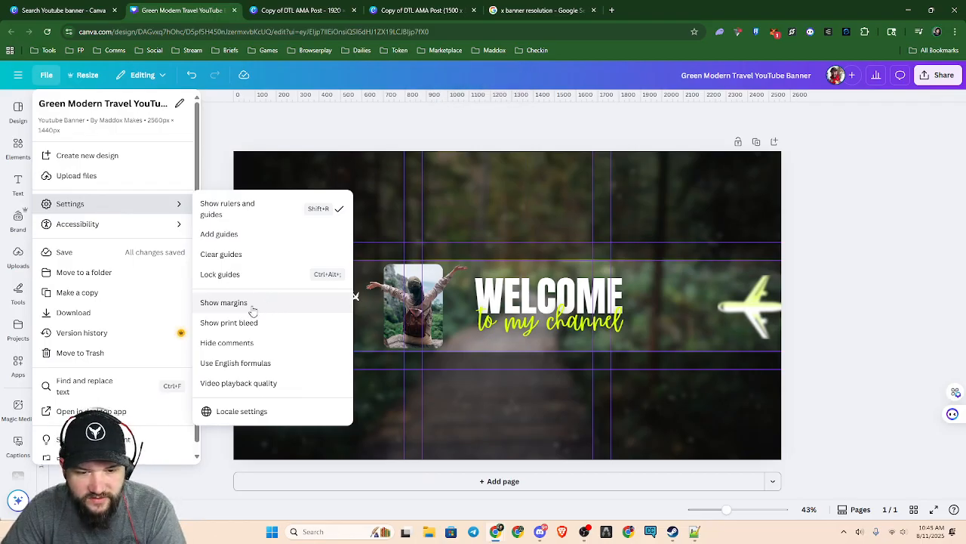
click(245, 215)
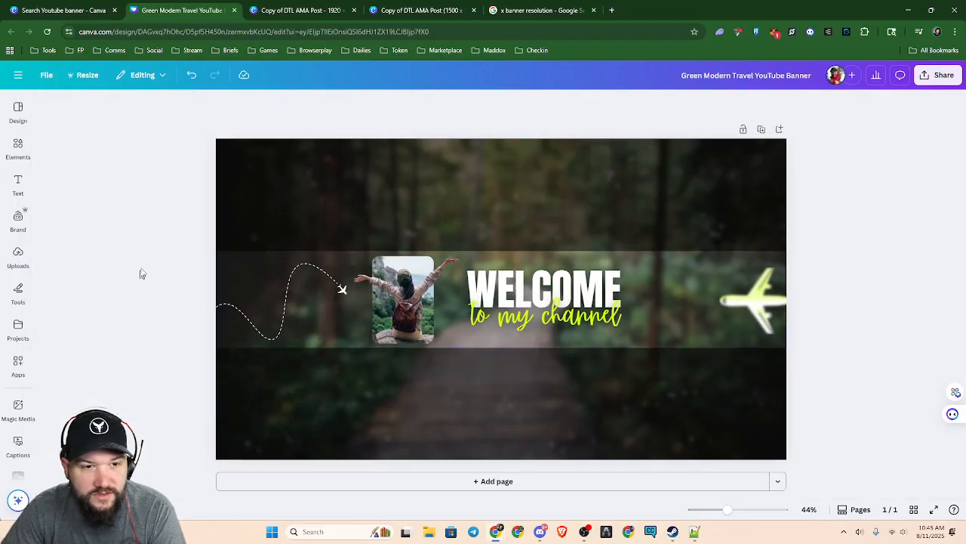
Add custom guides with 3 columns and 3 rows to the banner and unlock them
click(48, 76)
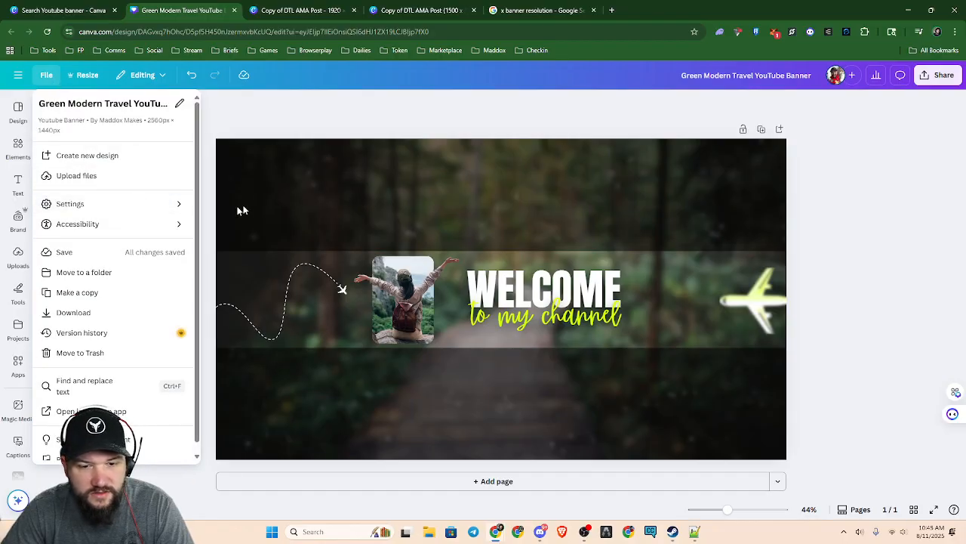
mouse_move(145, 210)
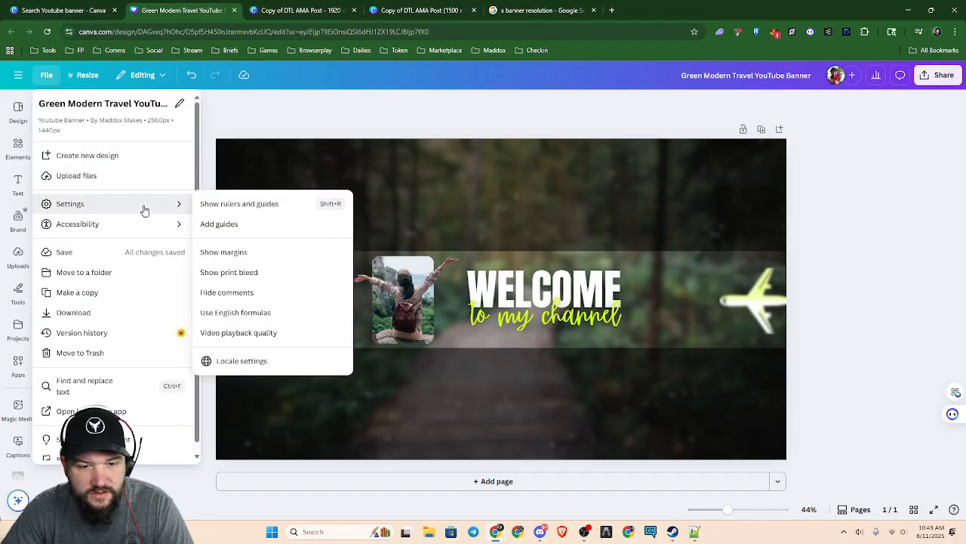
click(252, 233)
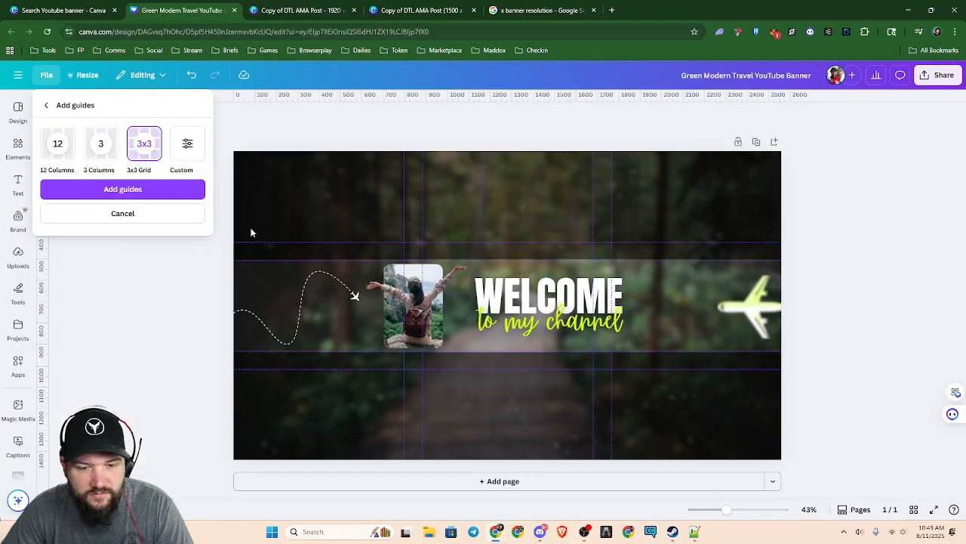
click(188, 147)
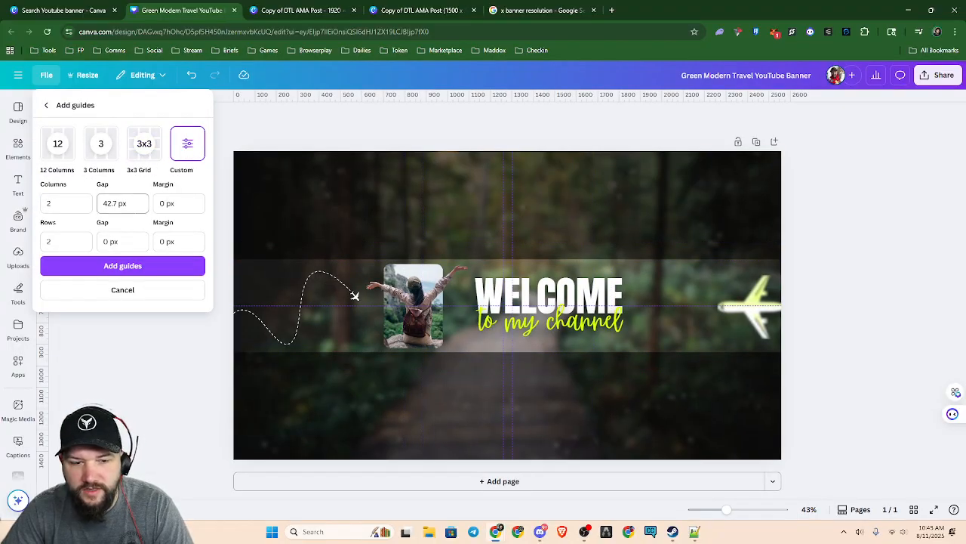
key(shift+Tab)
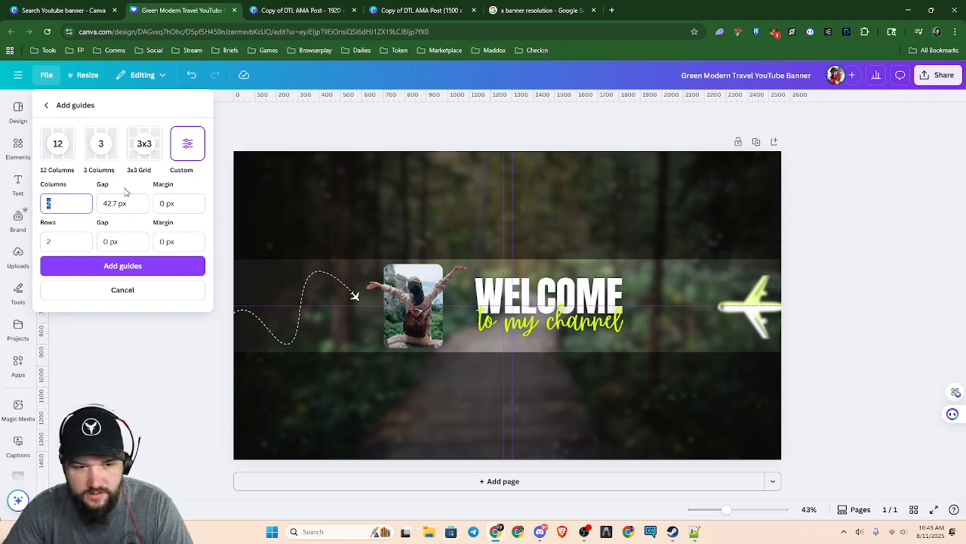
drag(58, 242, 26, 244)
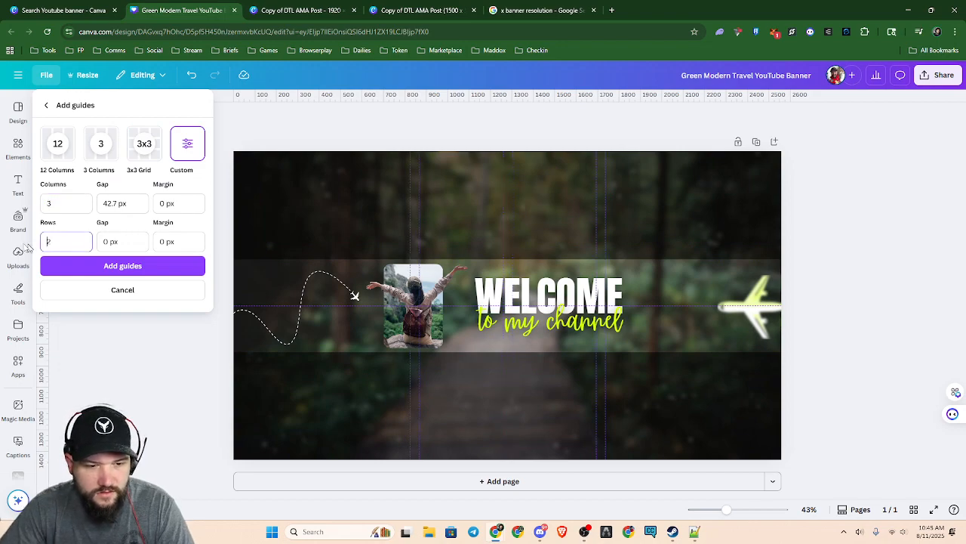
key(BackSpace)
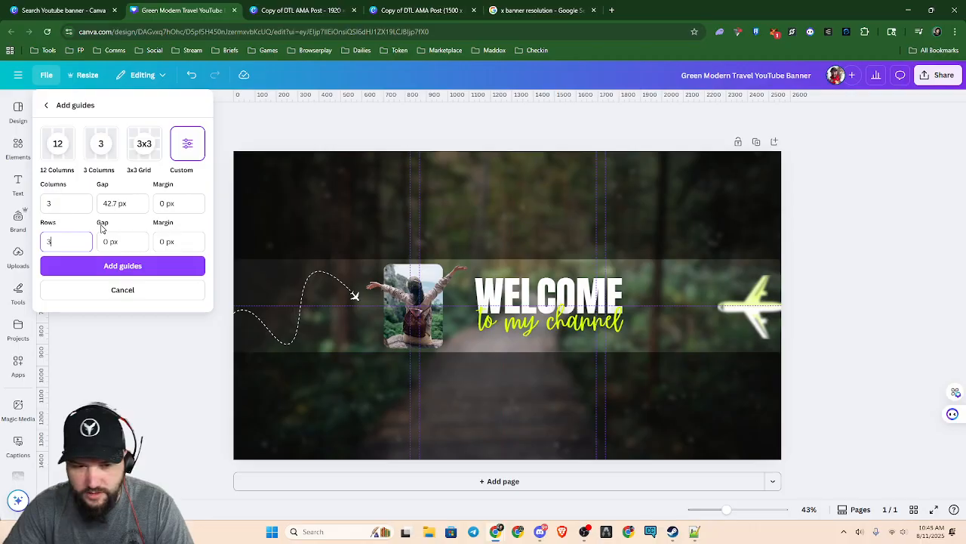
click(144, 266)
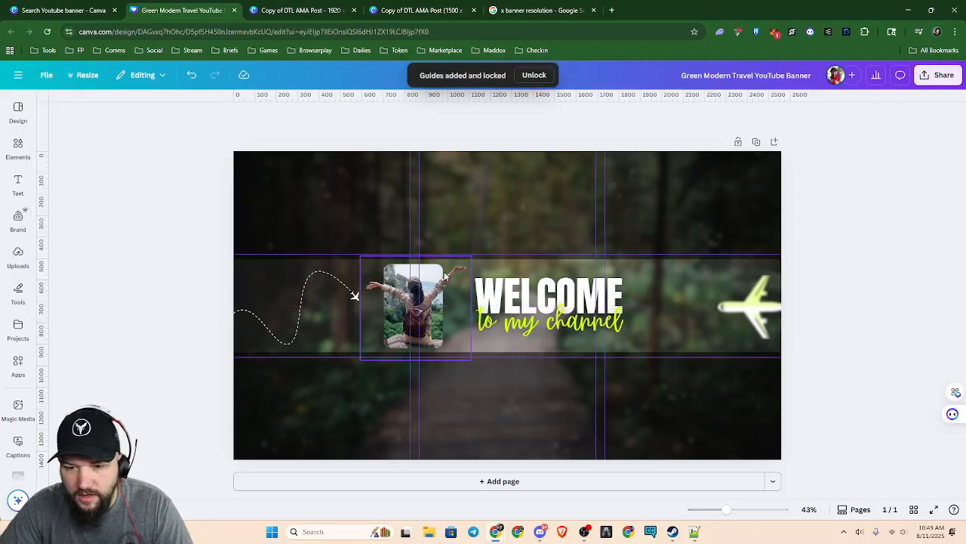
click(534, 74)
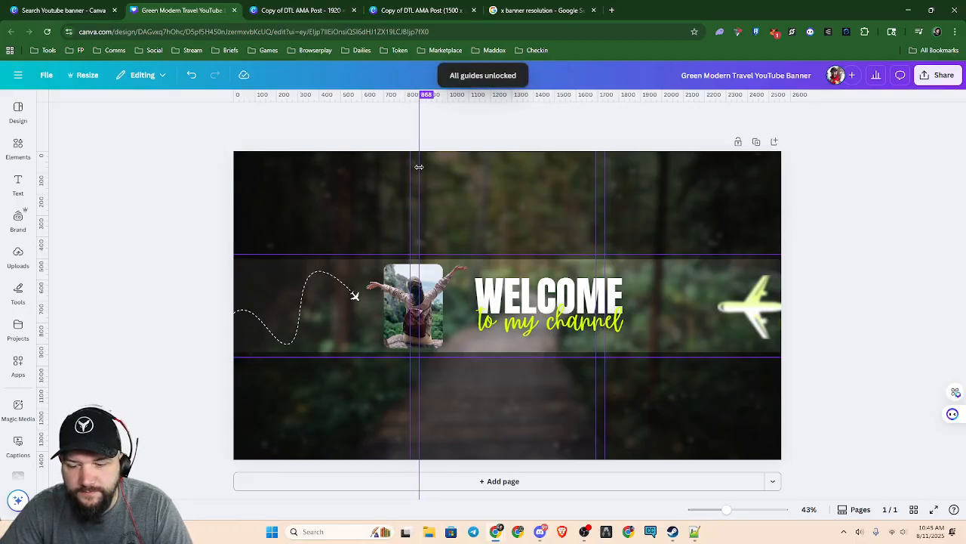
Move the vertical guide at 868 px out to about 500 px and the one at 1735 px to about 2063 px
drag(419, 167, 342, 182)
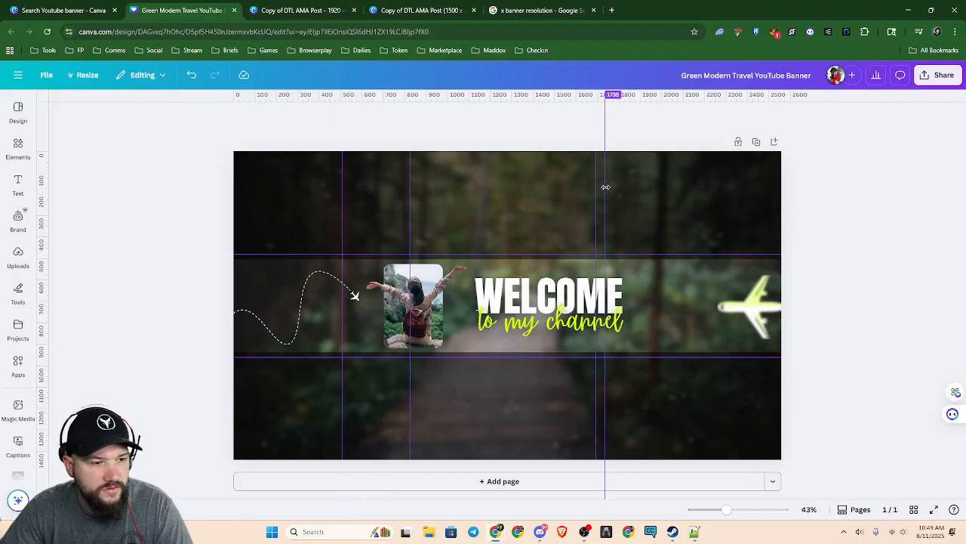
drag(606, 186, 619, 186)
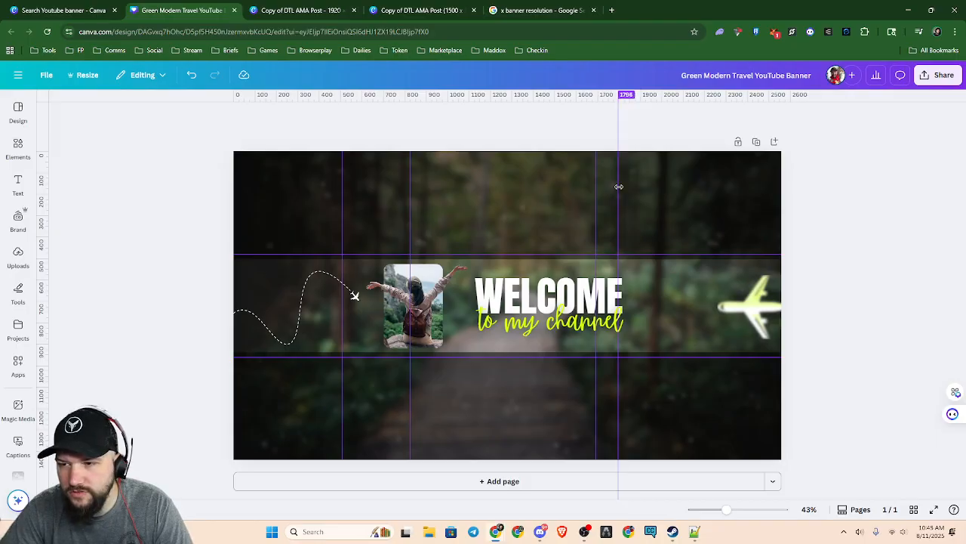
mouse_move(618, 187)
mouse_down()
mouse_move(675, 224)
mouse_move(674, 166)
mouse_up()
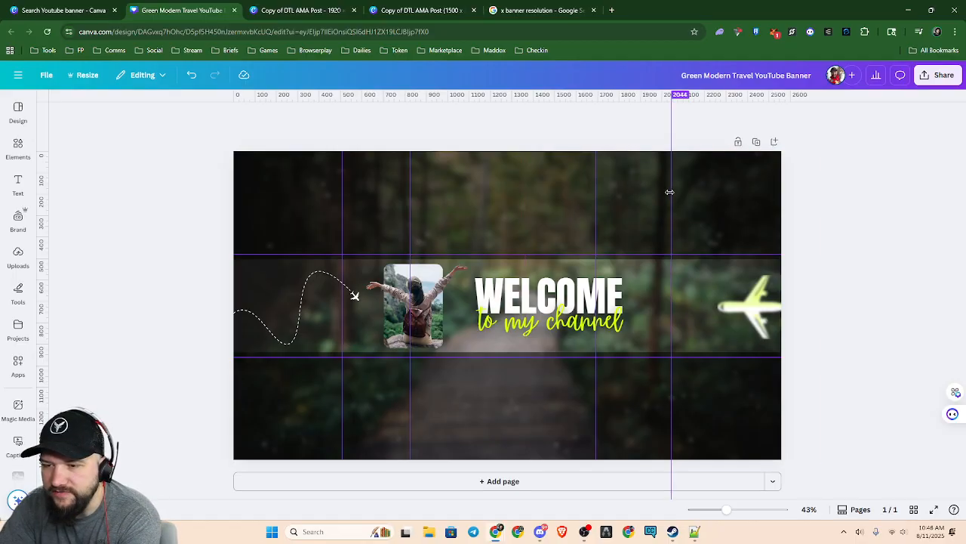
drag(672, 193, 674, 192)
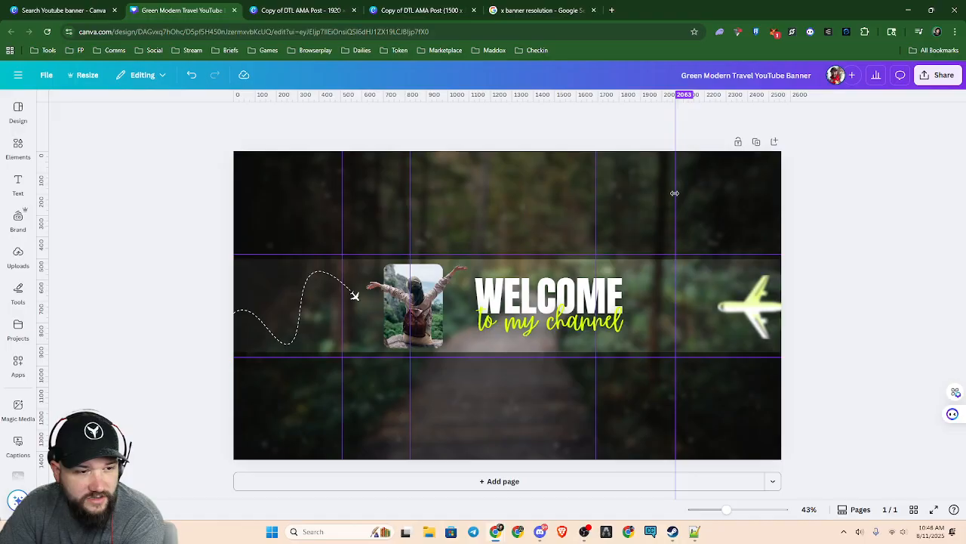
drag(674, 193, 675, 157)
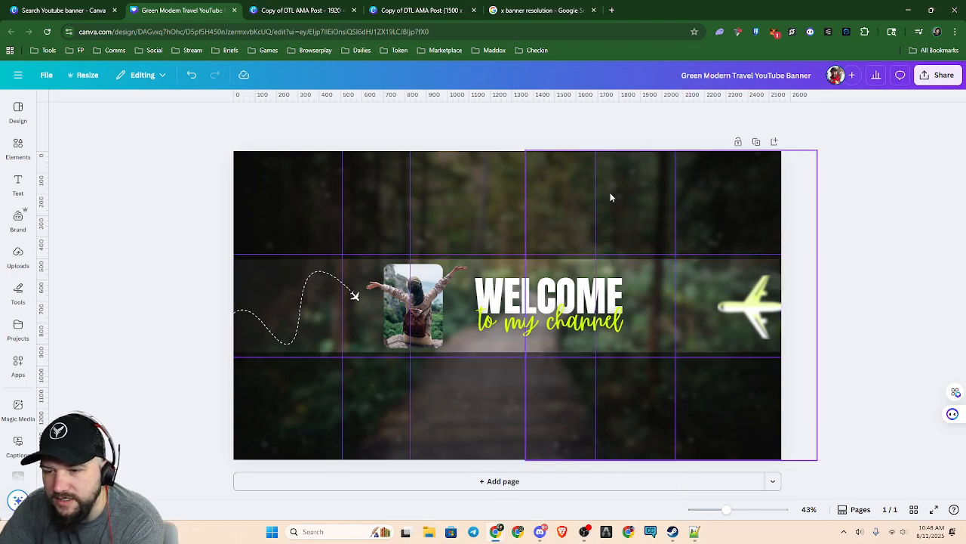
Bring the vertical guides together in two close pairs, one at about 2065 px and the other through the traveller photo
drag(597, 187, 673, 133)
right_click(672, 133)
click(737, 127)
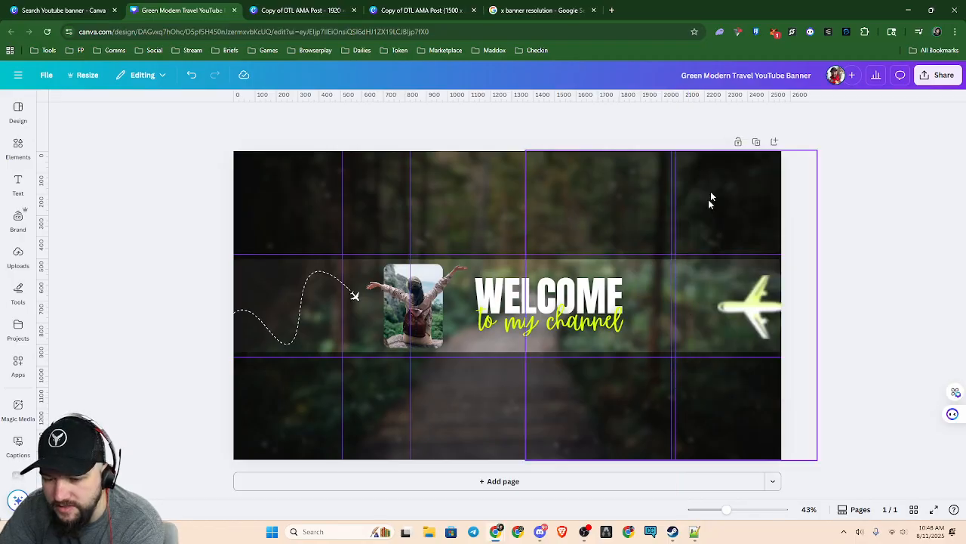
mouse_move(671, 371)
mouse_down()
mouse_move(684, 369)
mouse_move(673, 370)
mouse_up()
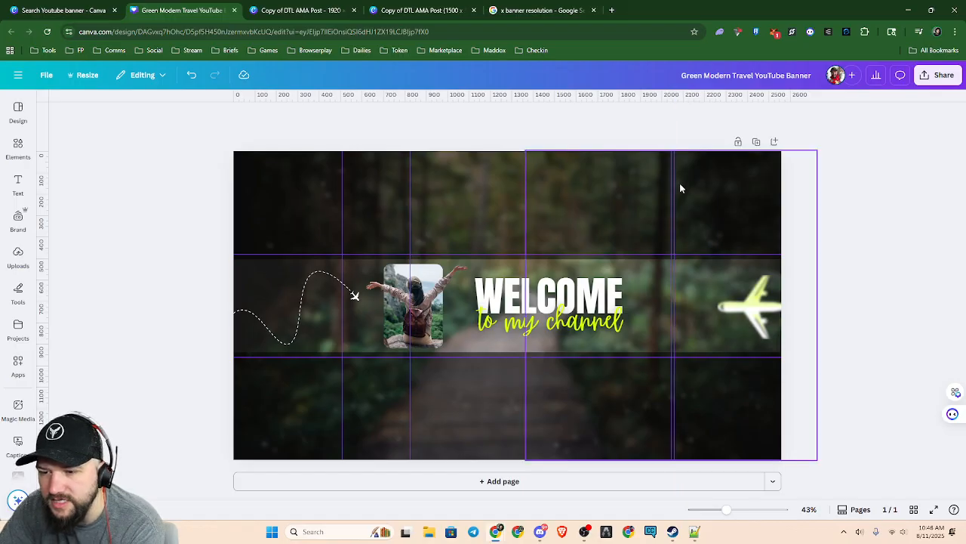
drag(672, 189, 755, 202)
right_click(756, 203)
click(757, 182)
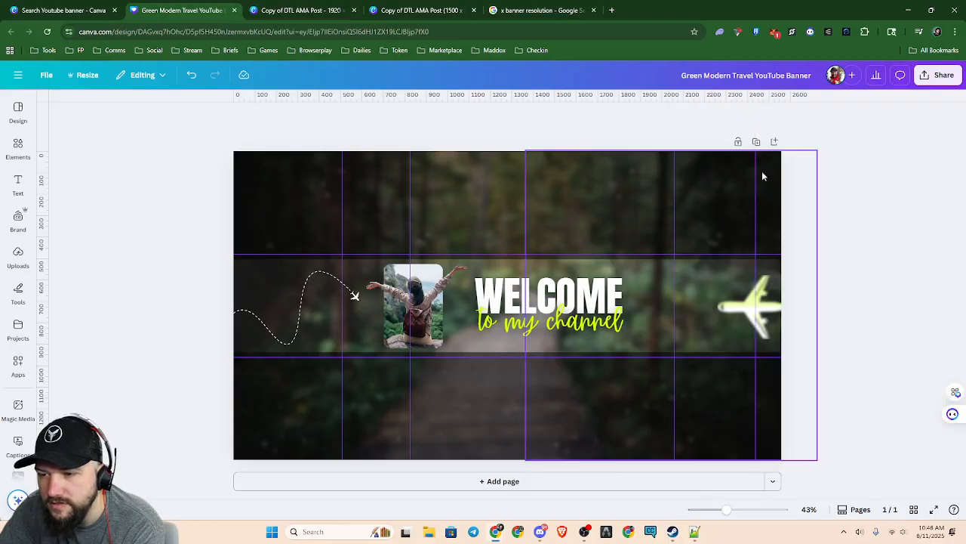
drag(755, 177, 674, 196)
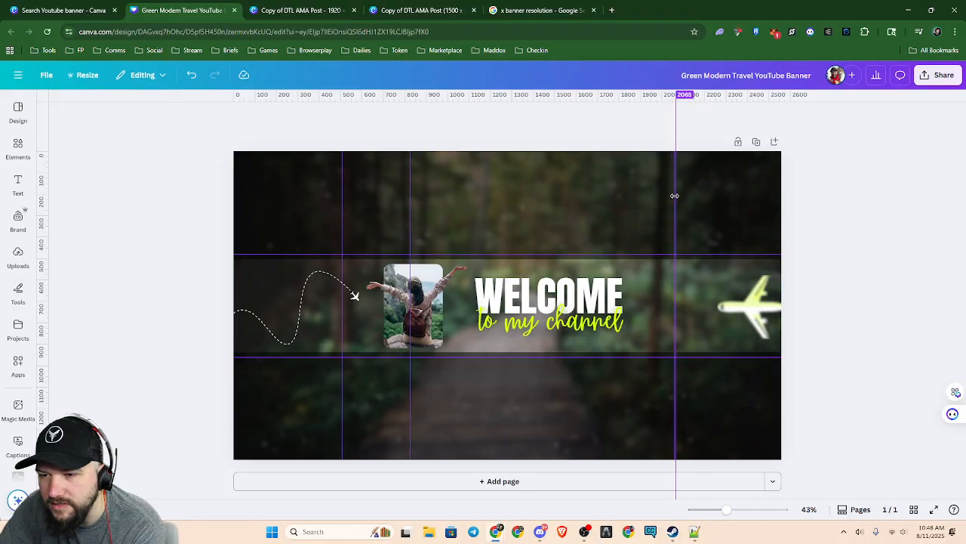
drag(341, 222, 409, 225)
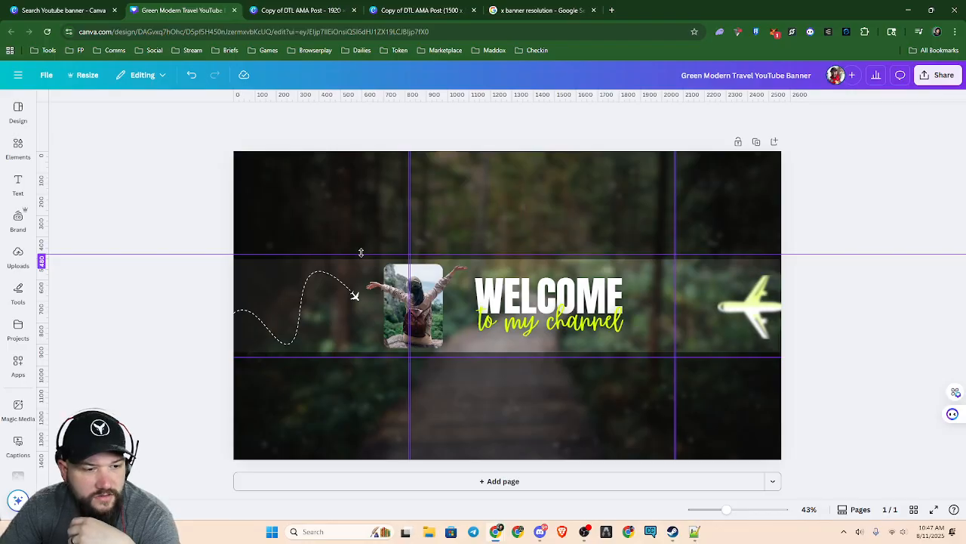
Align the two horizontal guides with the upper and lower edges of the lighter banner strip, the lower one at about 936 px
mouse_move(360, 252)
mouse_down()
mouse_move(362, 268)
mouse_move(363, 257)
mouse_up()
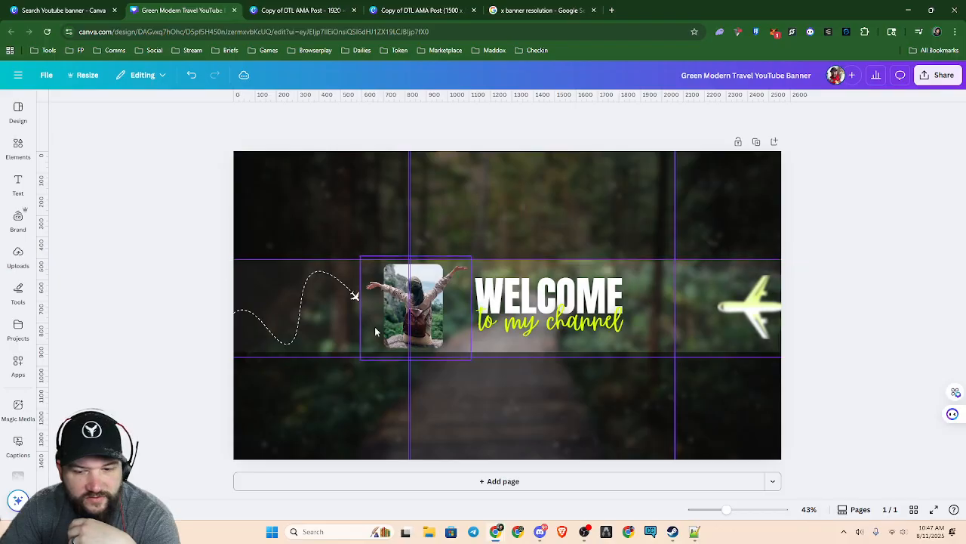
drag(331, 358, 339, 350)
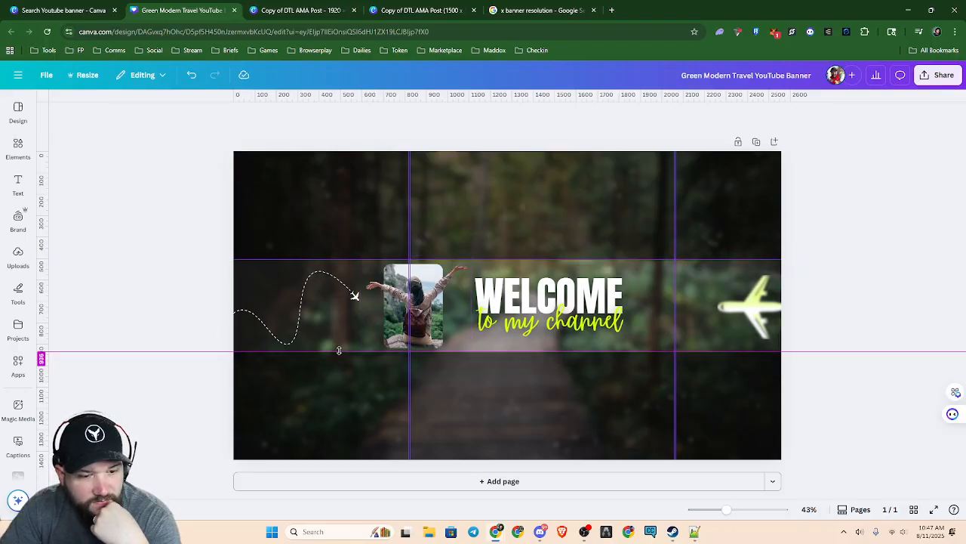
drag(340, 350, 342, 351)
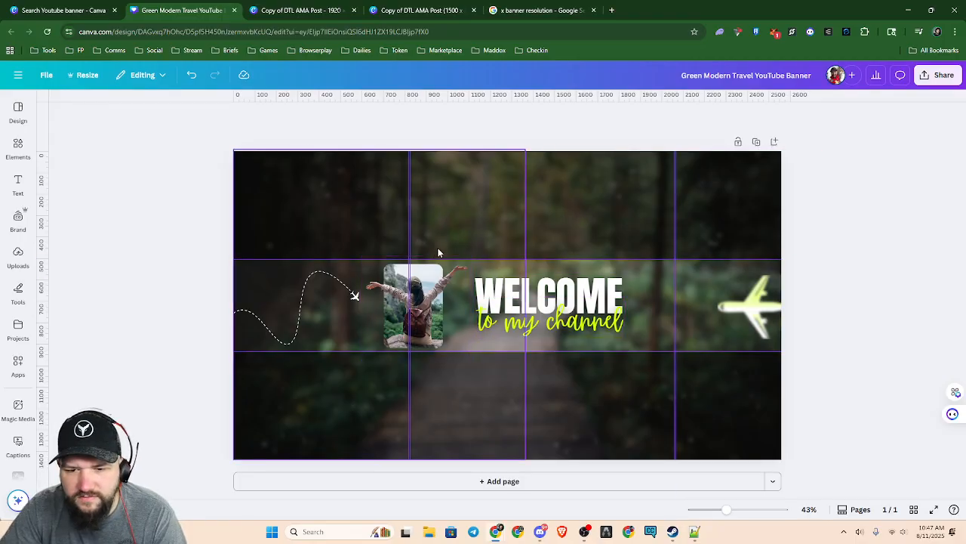
Load youtube.com in the browser tab that holds the x banner resolution search
click(558, 15)
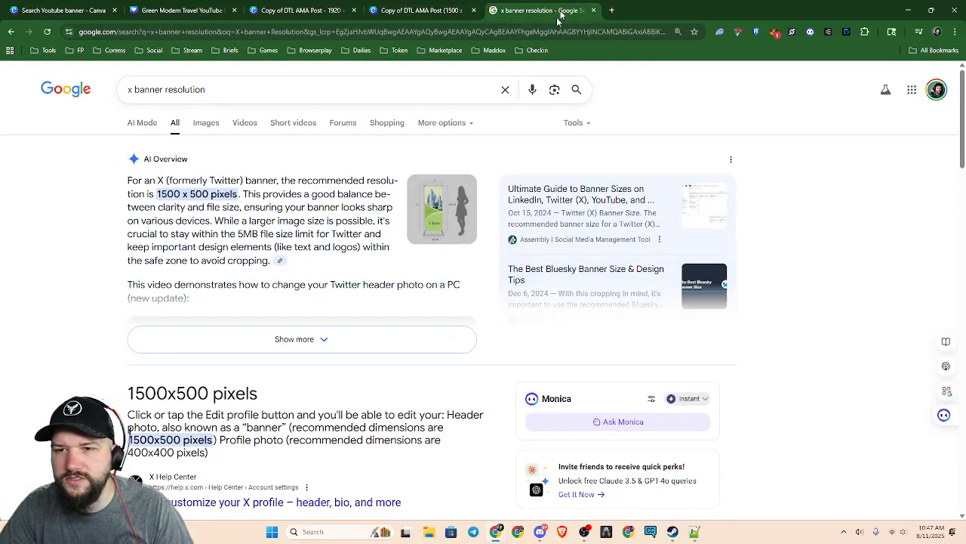
click(428, 28)
text(You)
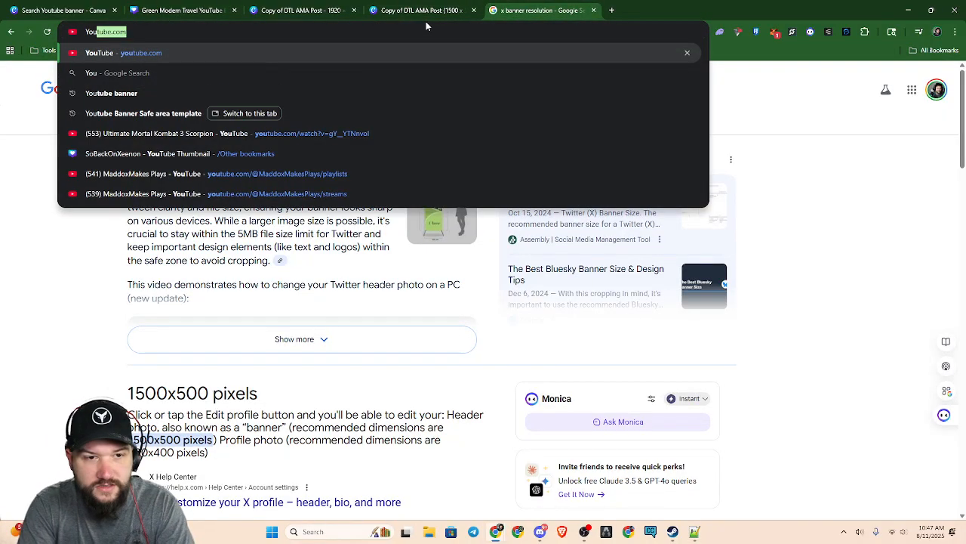
text(tube.com)
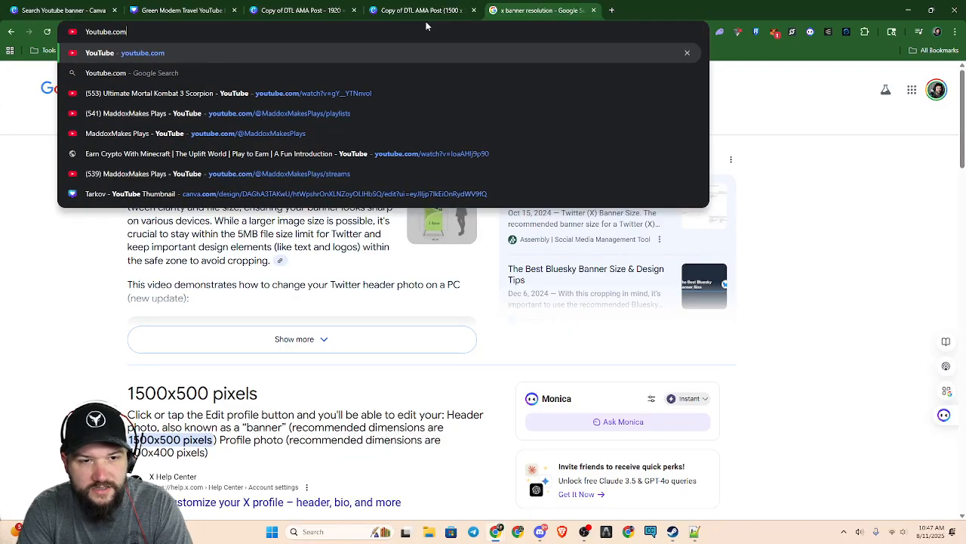
key(Return)
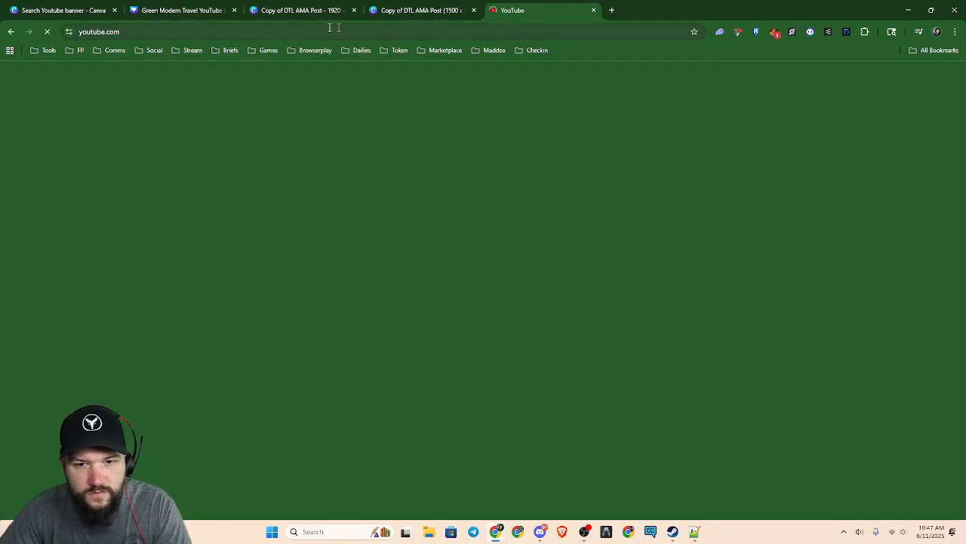
Search Google Images for "Youtube banner Template" and look through the results for safe-area layouts
click(412, 31)
text(Youtube)
key(Delete)
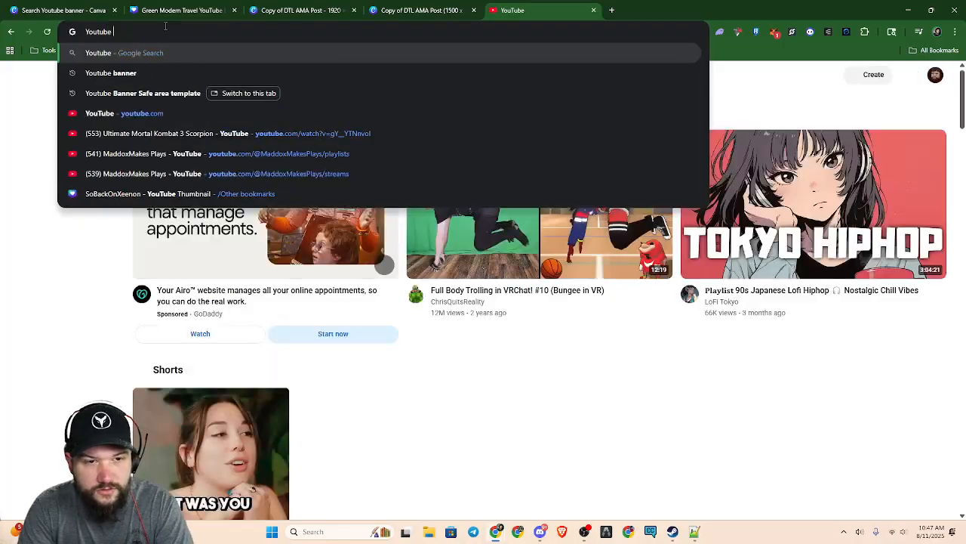
text(Banner)
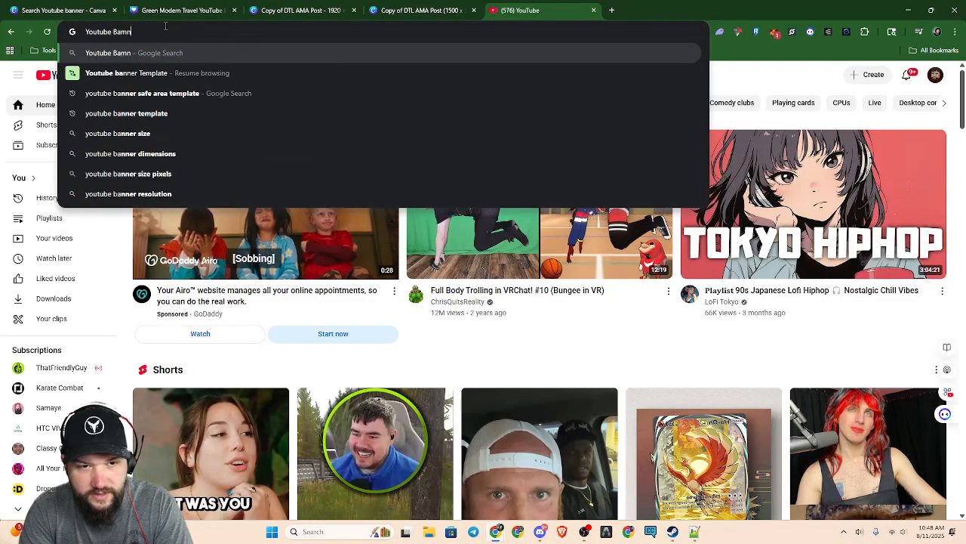
text( templ)
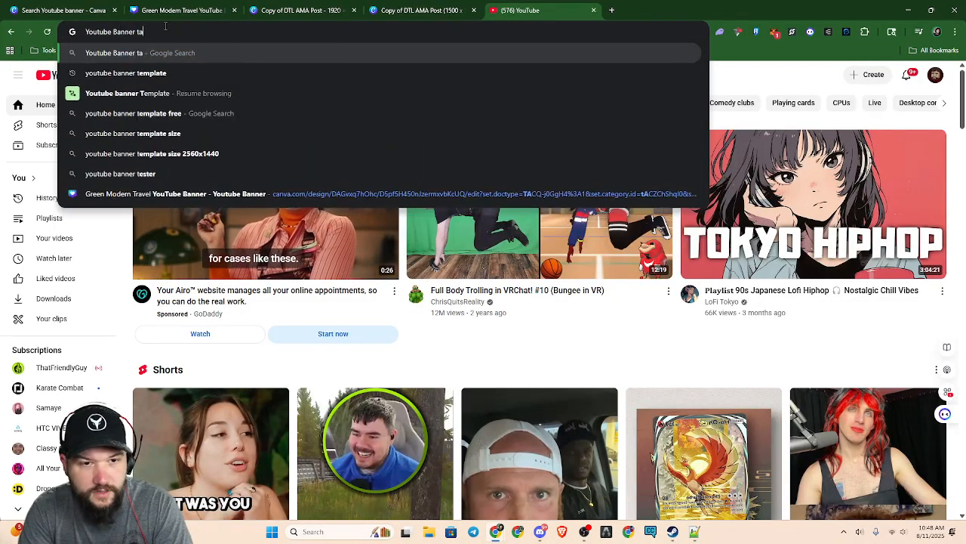
key(Return)
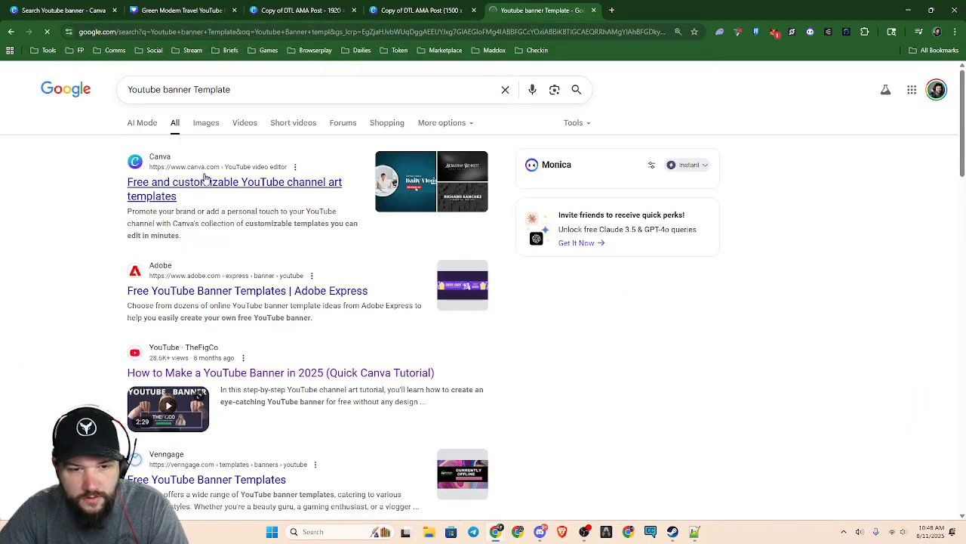
click(222, 127)
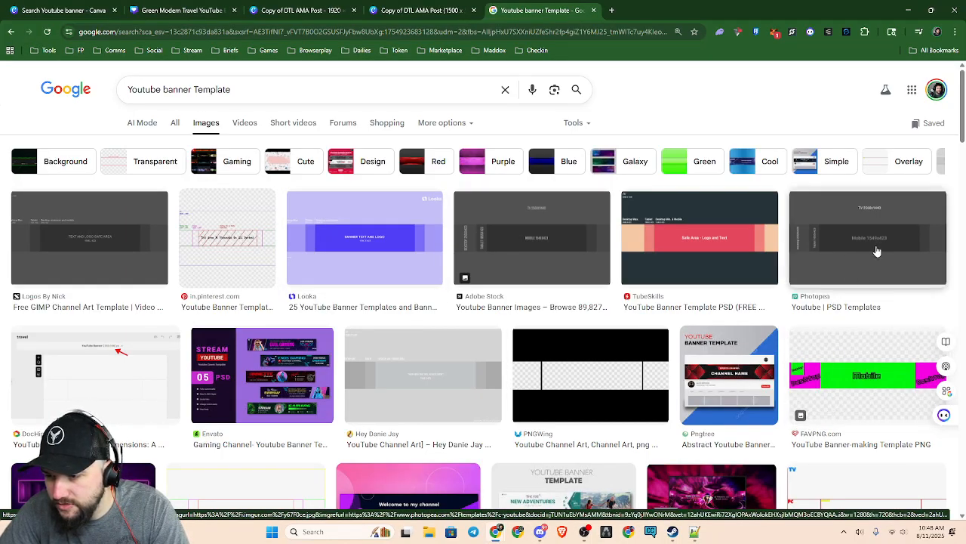
scroll(481, 274, down, 2)
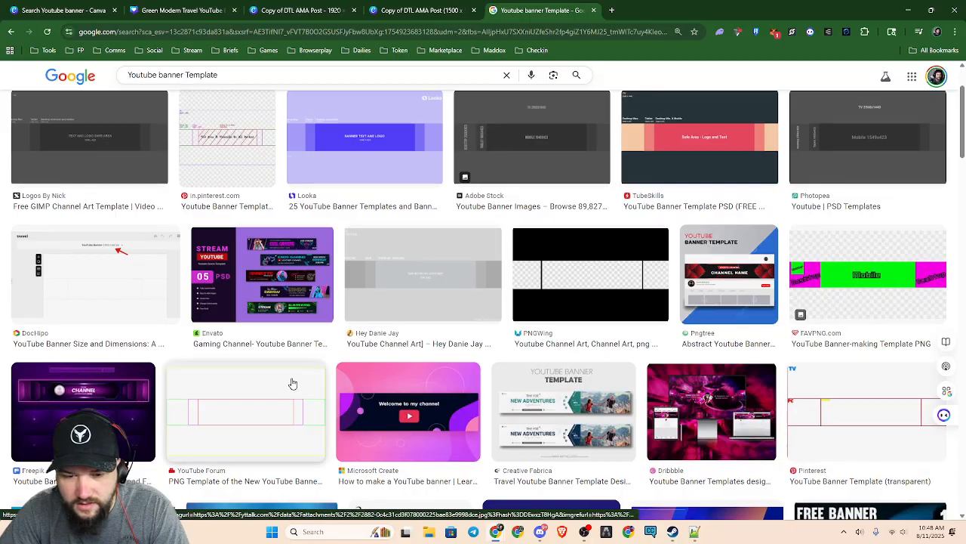
scroll(528, 281, down, 3)
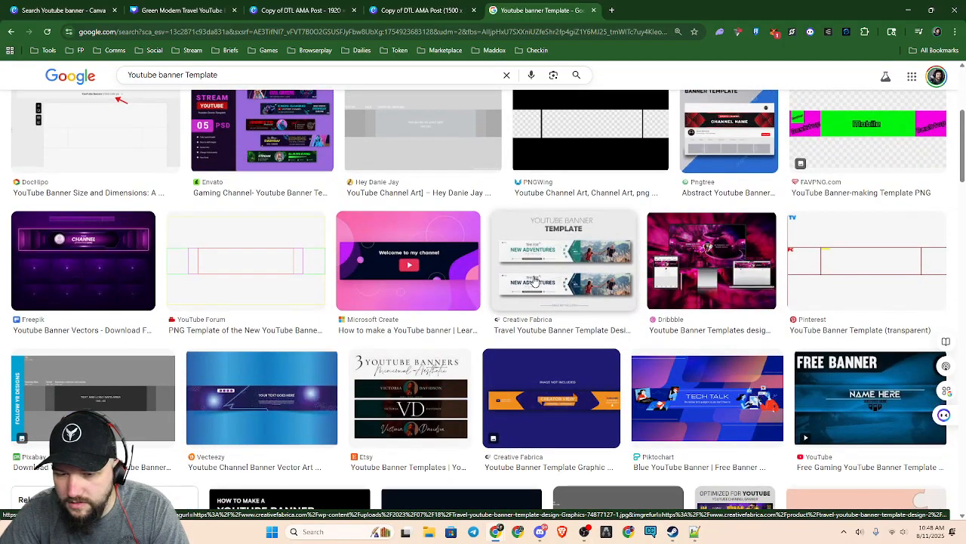
scroll(533, 281, down, 4)
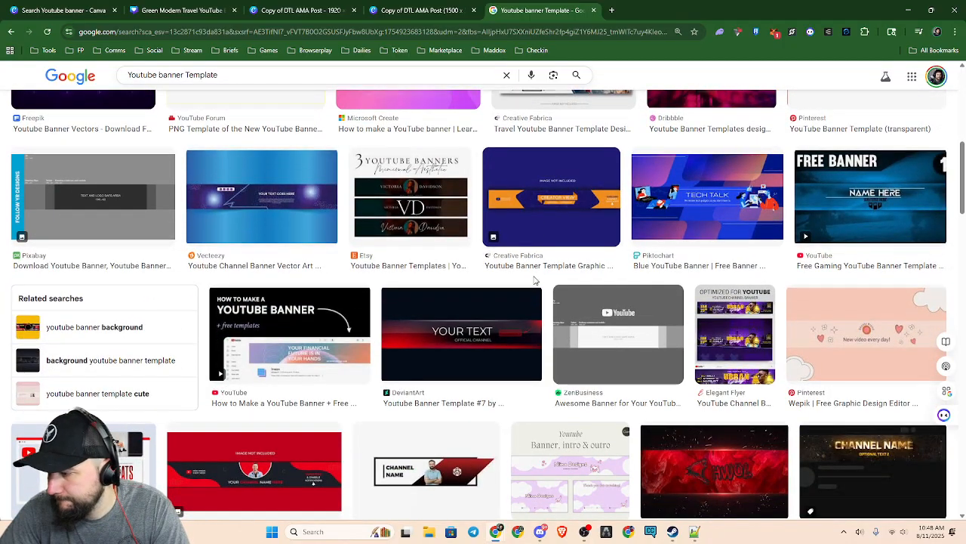
scroll(423, 278, down, 3)
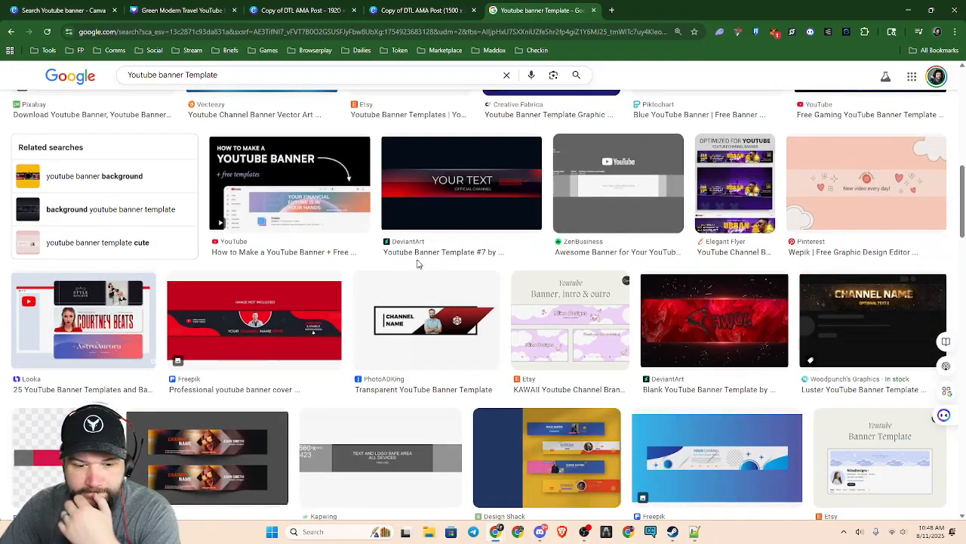
Review the open Canva designs, comparing the travel banner's guides with the YouTube Studio banner preview
click(421, 10)
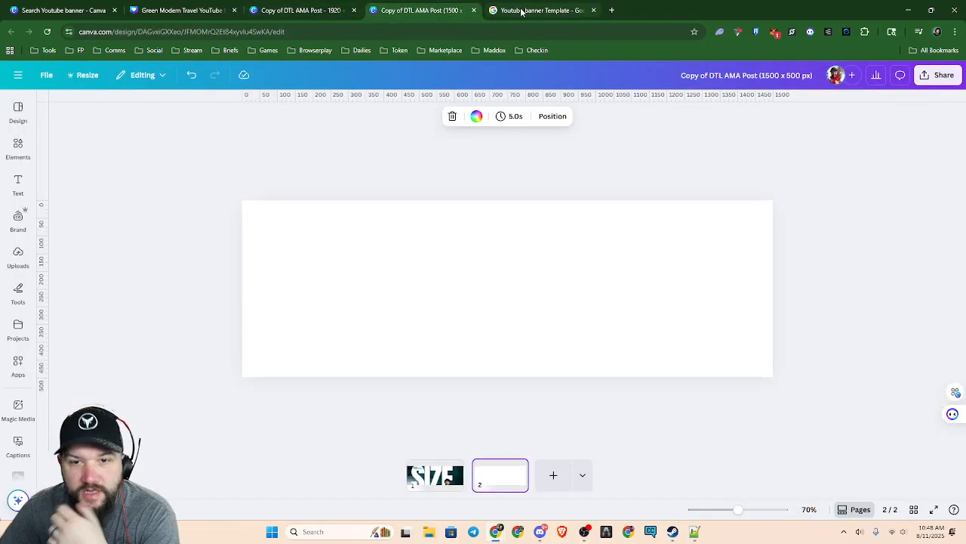
click(289, 11)
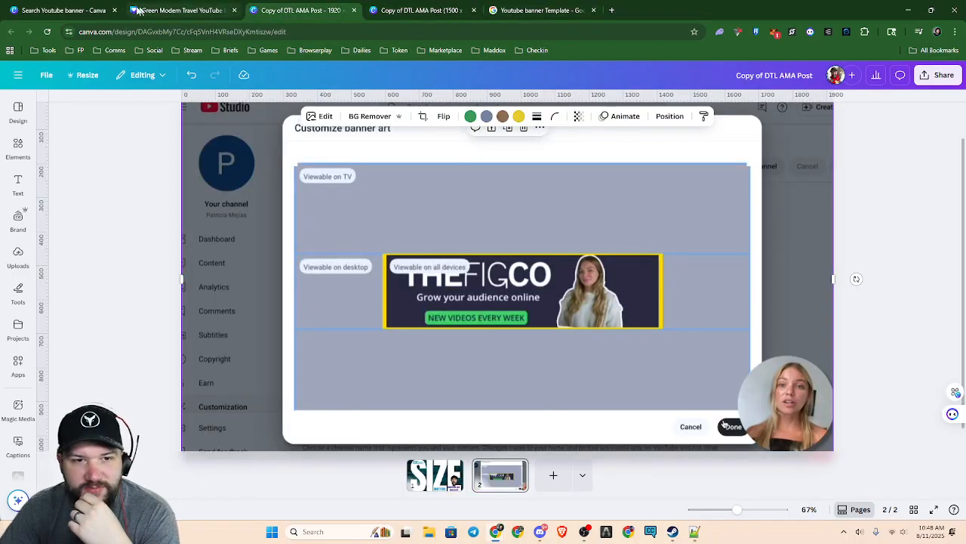
click(85, 12)
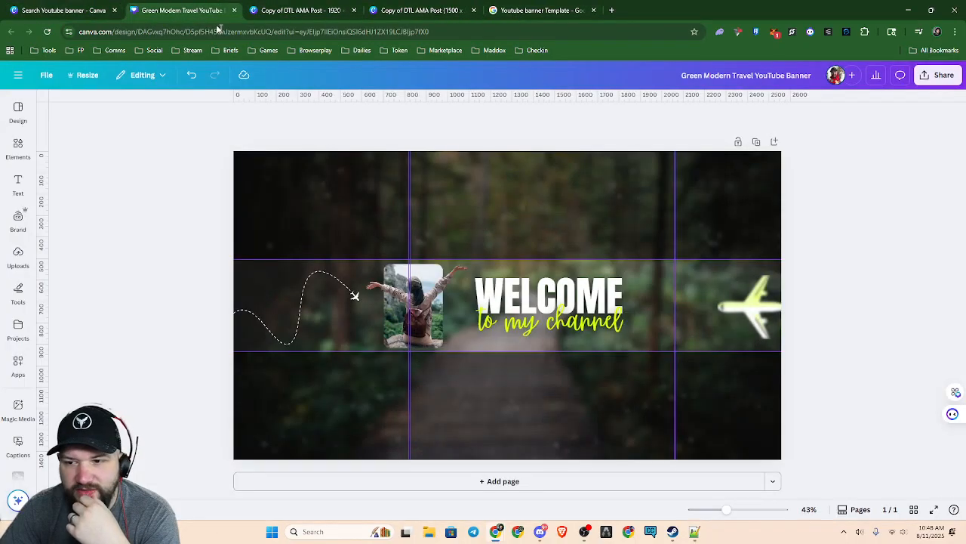
click(198, 11)
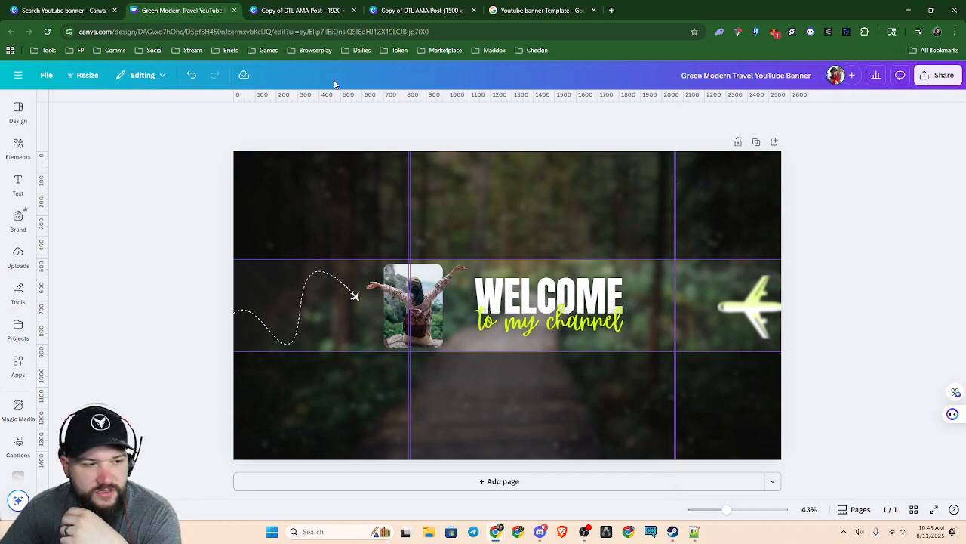
click(305, 15)
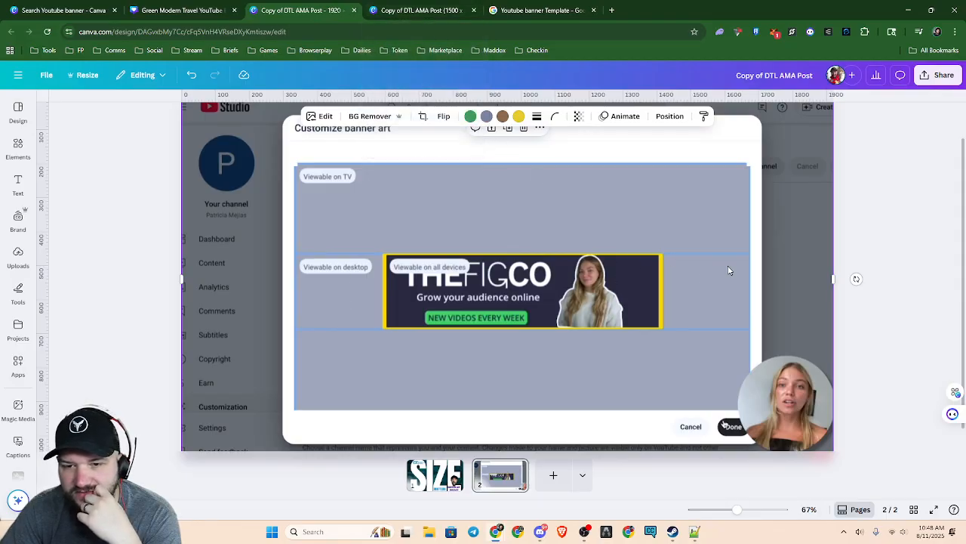
click(445, 11)
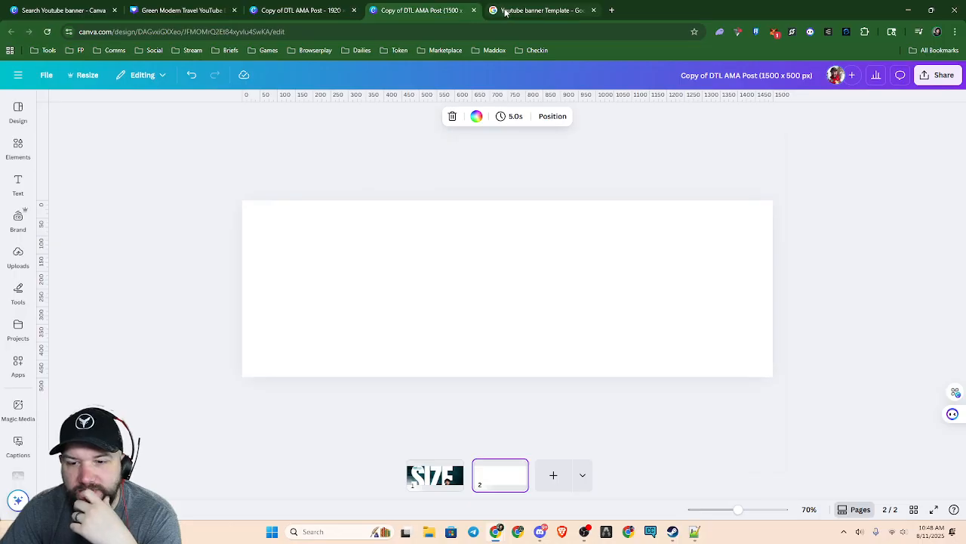
Find Kapwing's YouTube Channel Art Template with the text and logo safe area among the image results and open its preview
click(500, 11)
scroll(442, 366, down, 5)
scroll(533, 358, down, 2)
scroll(533, 357, down, 3)
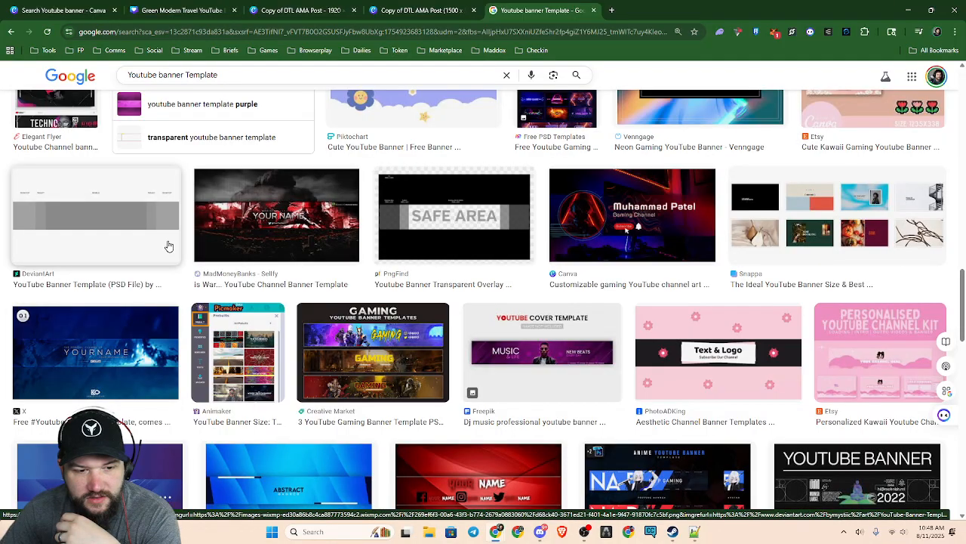
scroll(685, 362, up, 5)
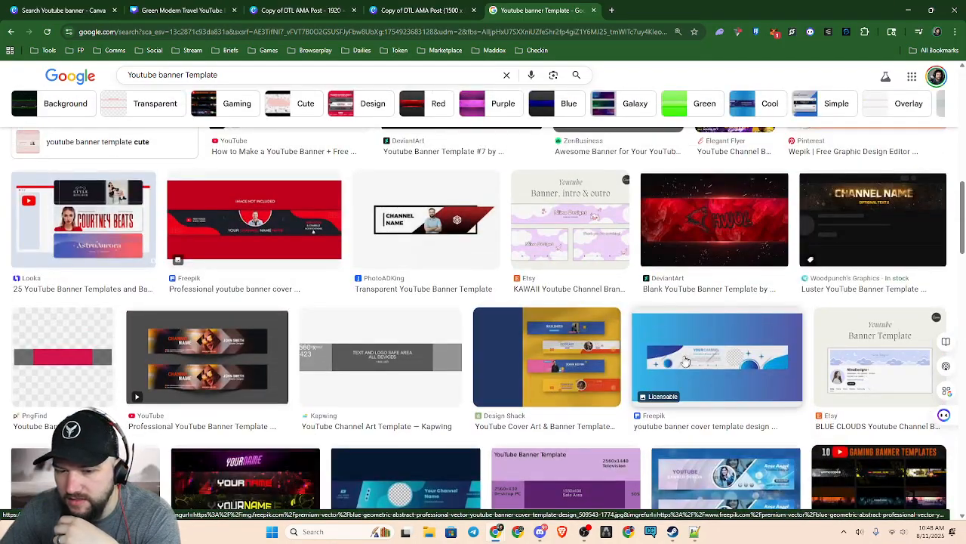
click(401, 368)
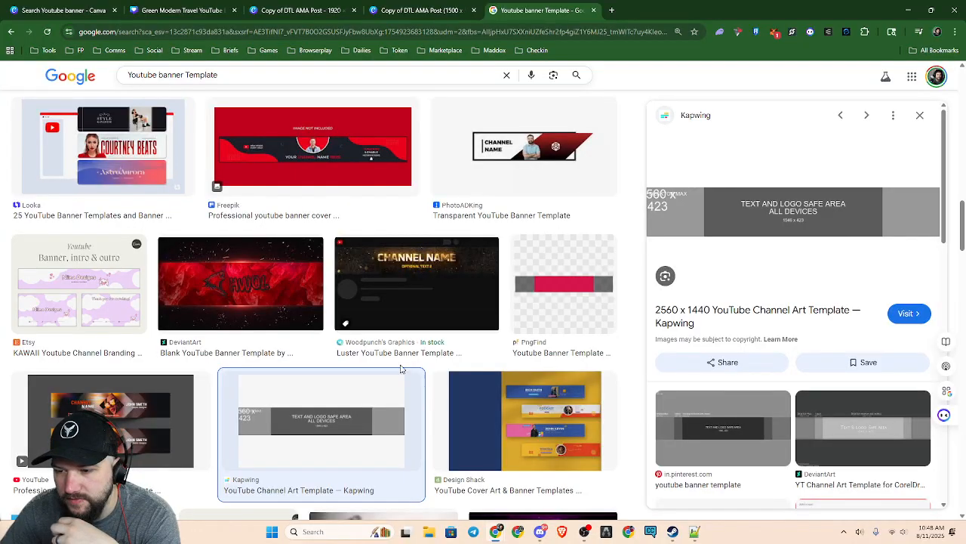
Save the Kapwing template image as YTSAFEtemplate in the CJN banner folder
right_click(769, 206)
click(816, 357)
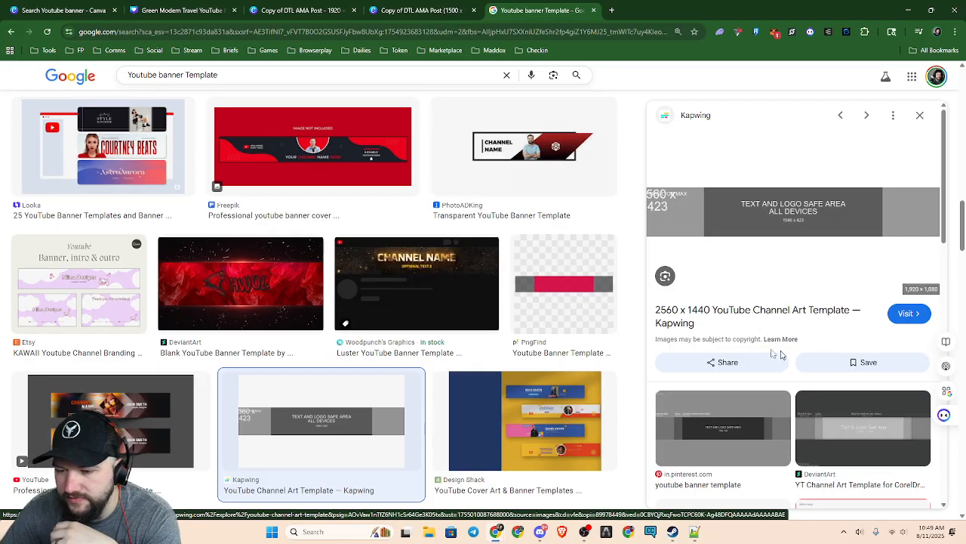
drag(397, 1, 399, 15)
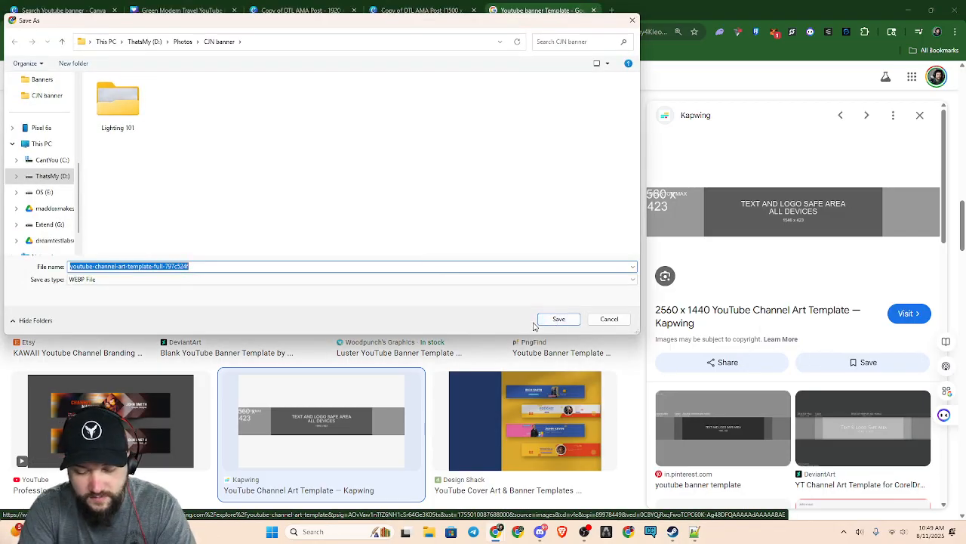
text(YTSAFE)
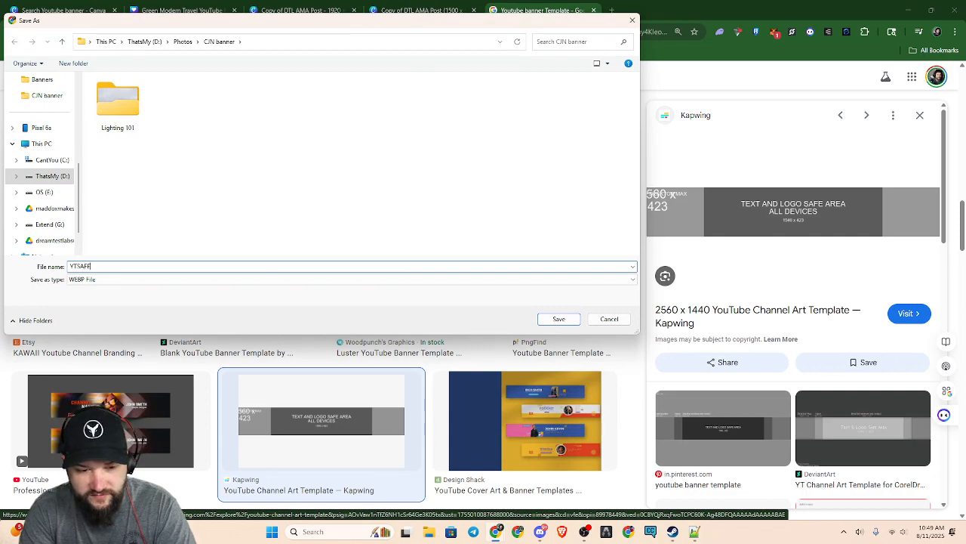
text(template)
key(Return)
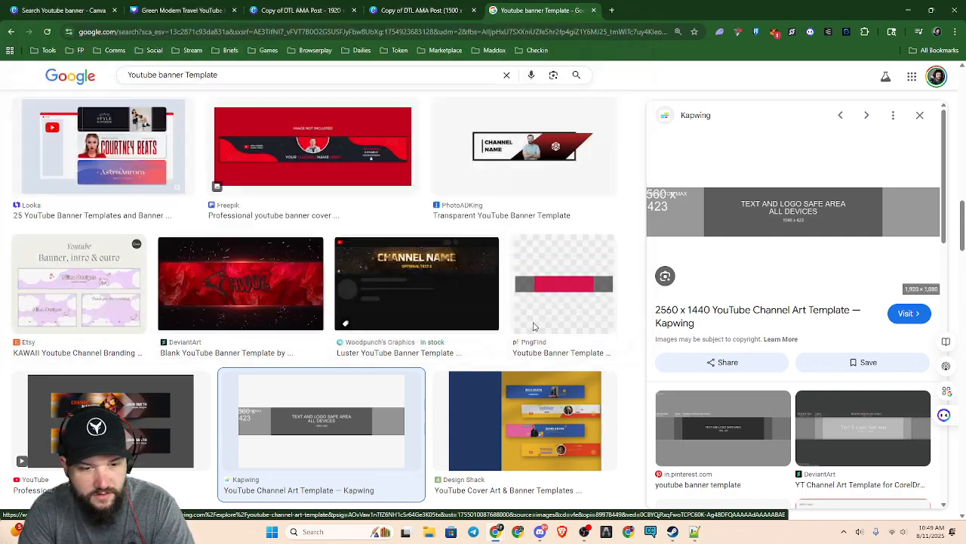
Switch to the Green Modern Travel YouTube Banner design and place the downloaded YTSAFEtemplate.webp on its page
click(13, 6)
click(197, 11)
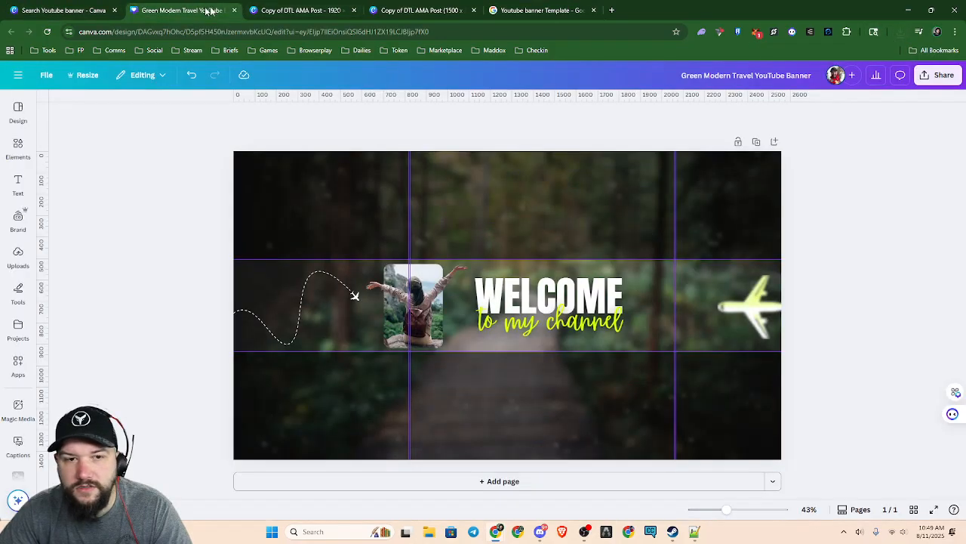
click(897, 30)
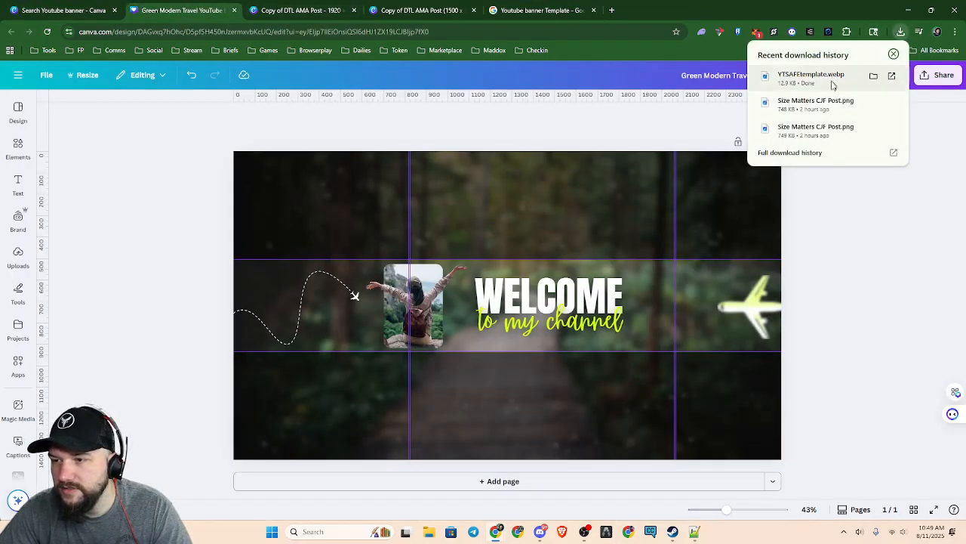
click(831, 80)
drag(0, 140, 0, 147)
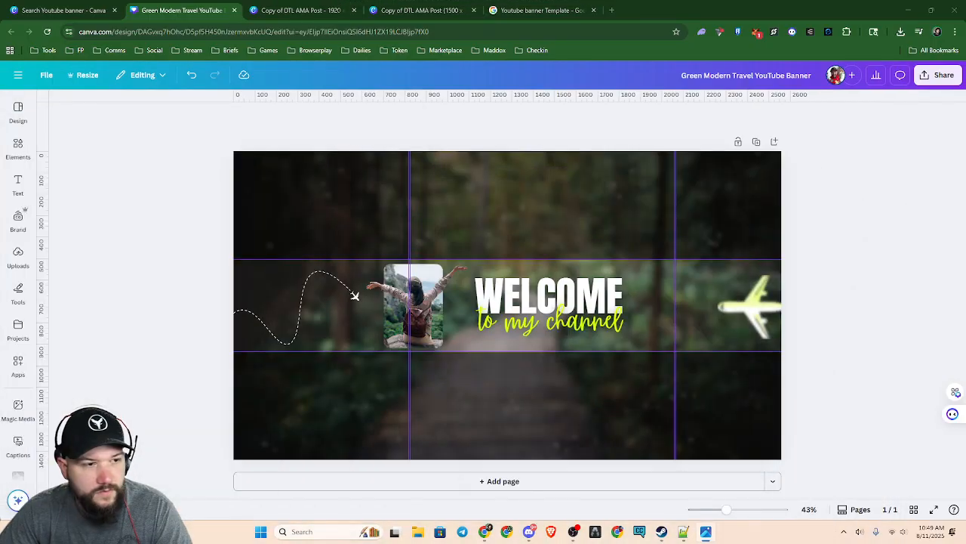
click(901, 32)
drag(810, 76, 476, 240)
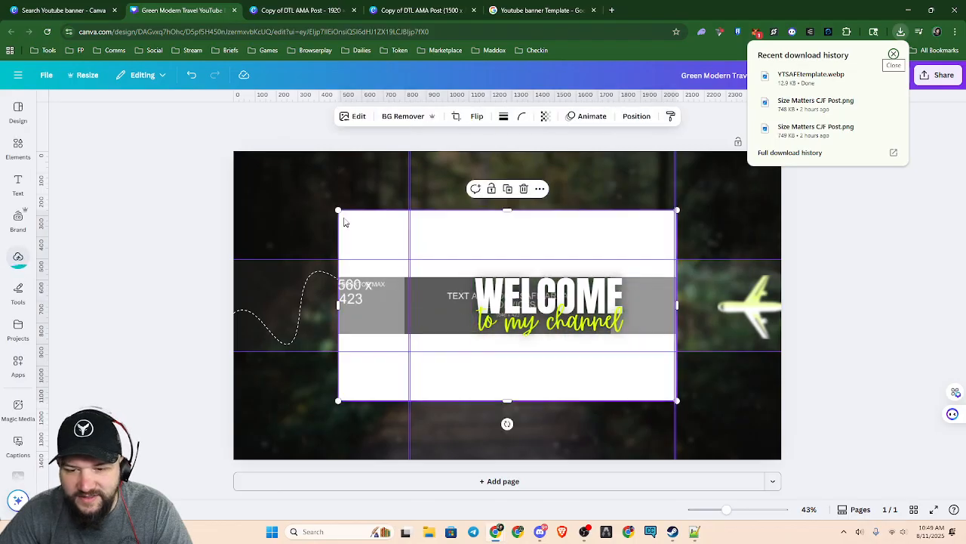
Try enlarging the safe-area template image out to the page's upper-left corner, undo the resizing and remove the image from the banner
drag(337, 209, 233, 151)
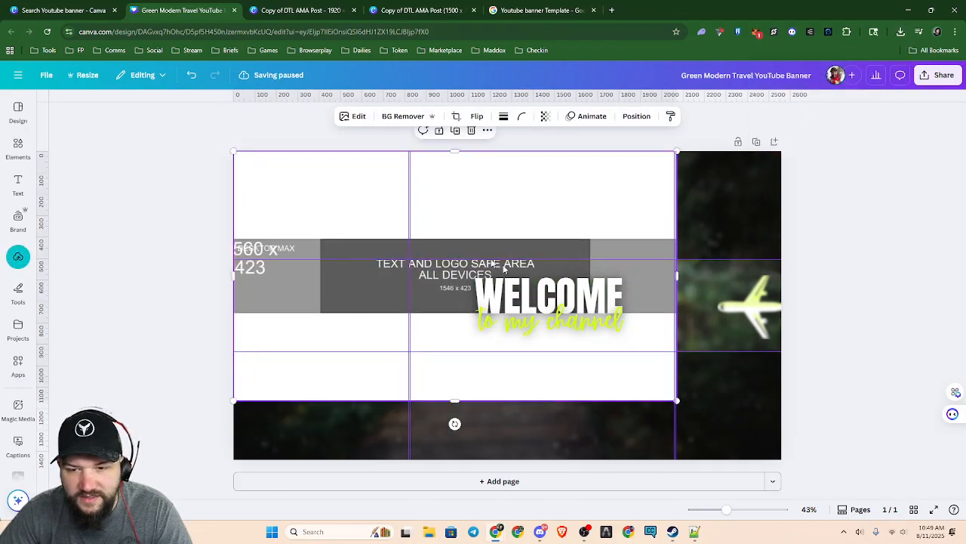
mouse_move(677, 441)
mouse_down()
mouse_move(802, 466)
mouse_move(694, 444)
mouse_up()
key(ctrl+z)
key(Delete)
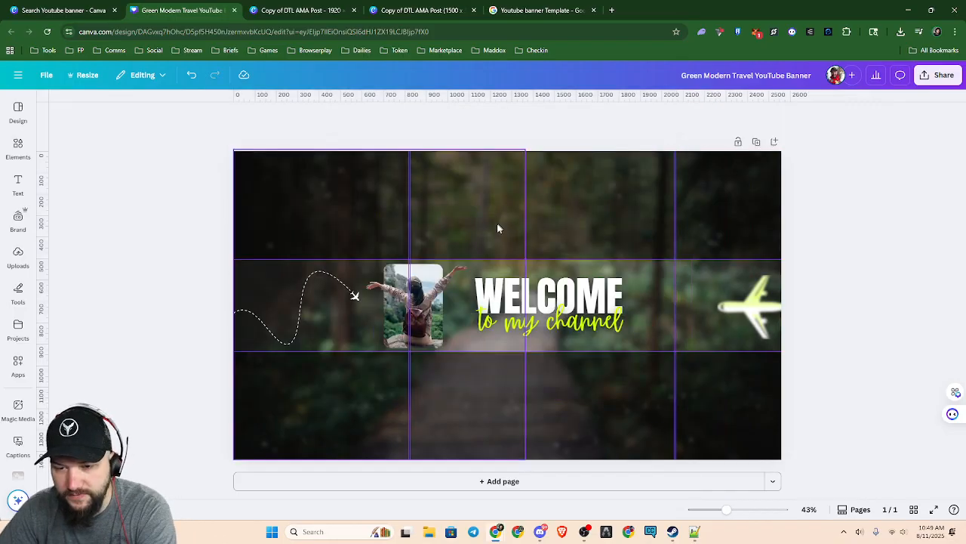
Go back to the YouTube banner template search, close the template preview and create a custom-size design of 2560 × 1440 px
click(64, 10)
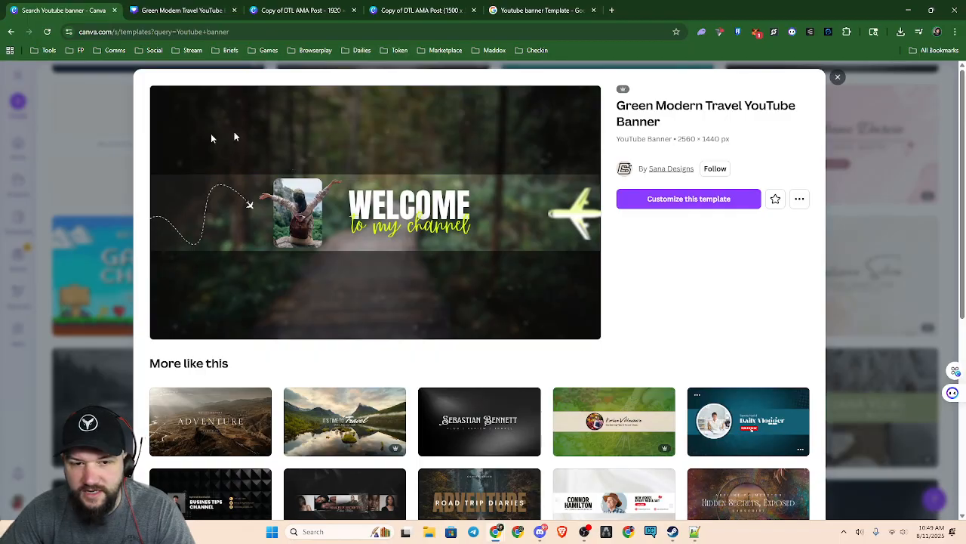
click(837, 76)
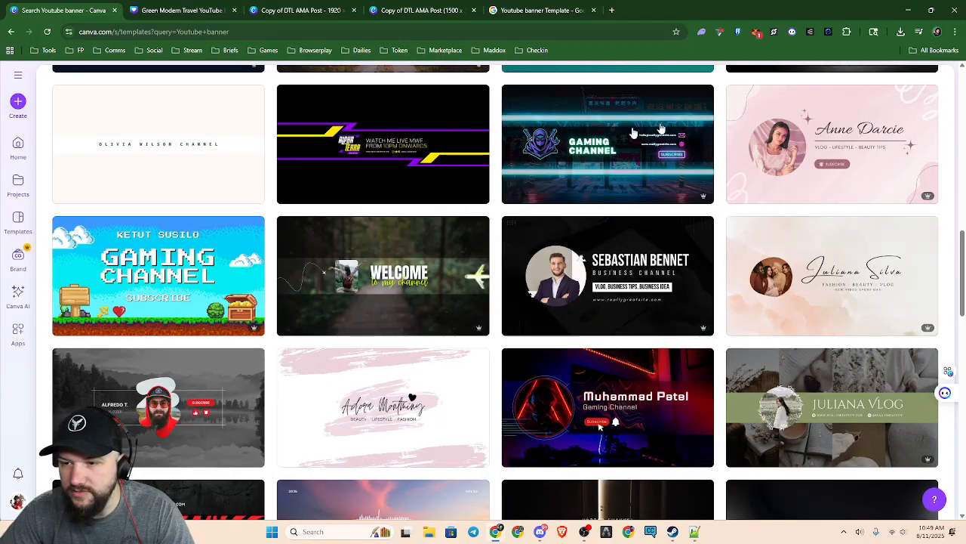
click(18, 102)
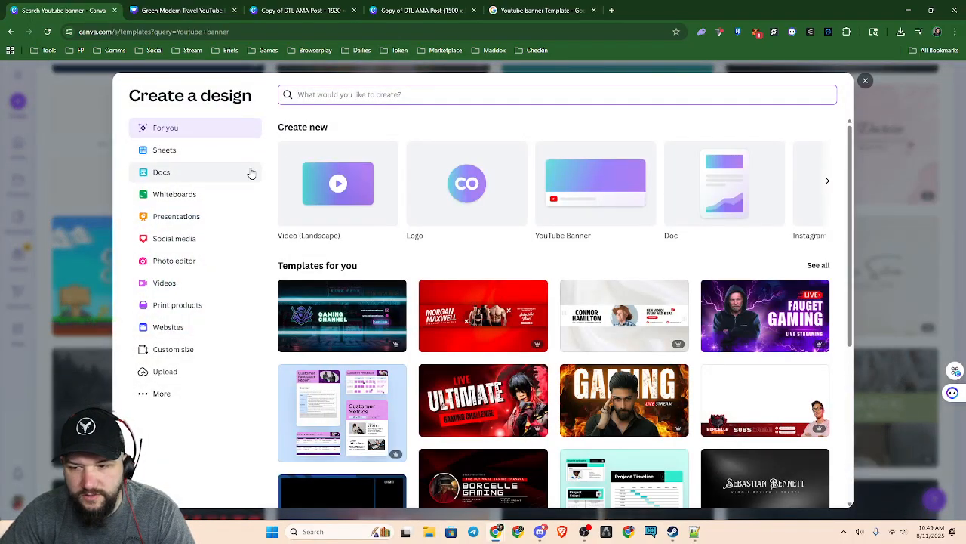
click(178, 353)
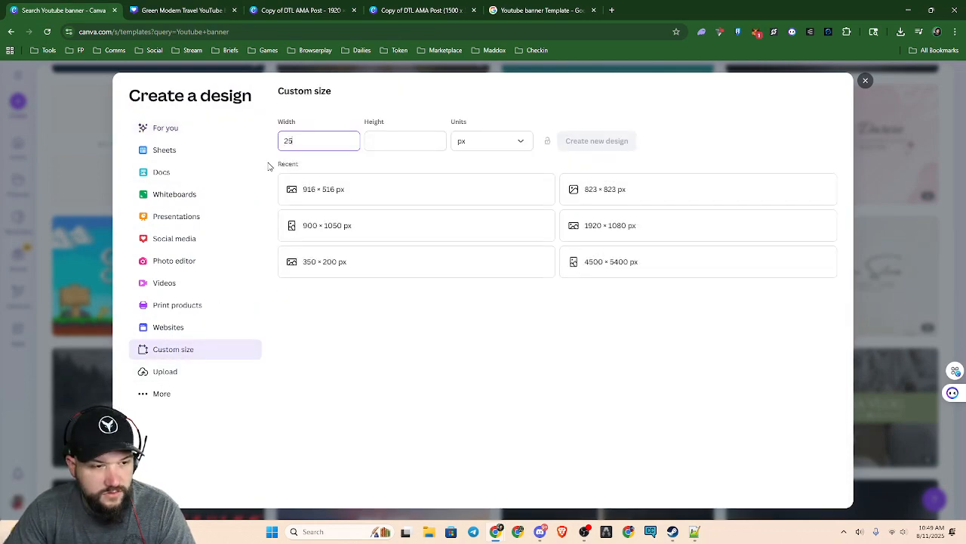
key(Tab)
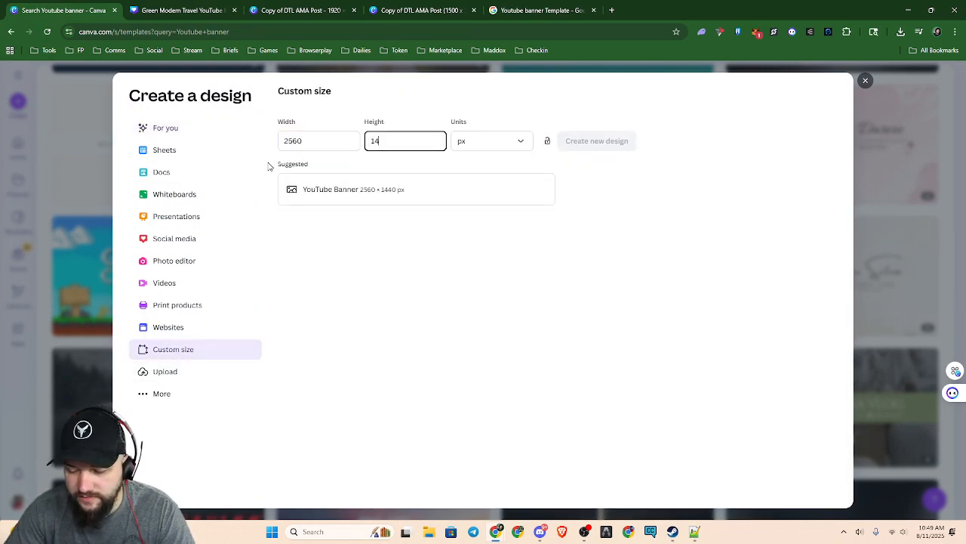
key(Return)
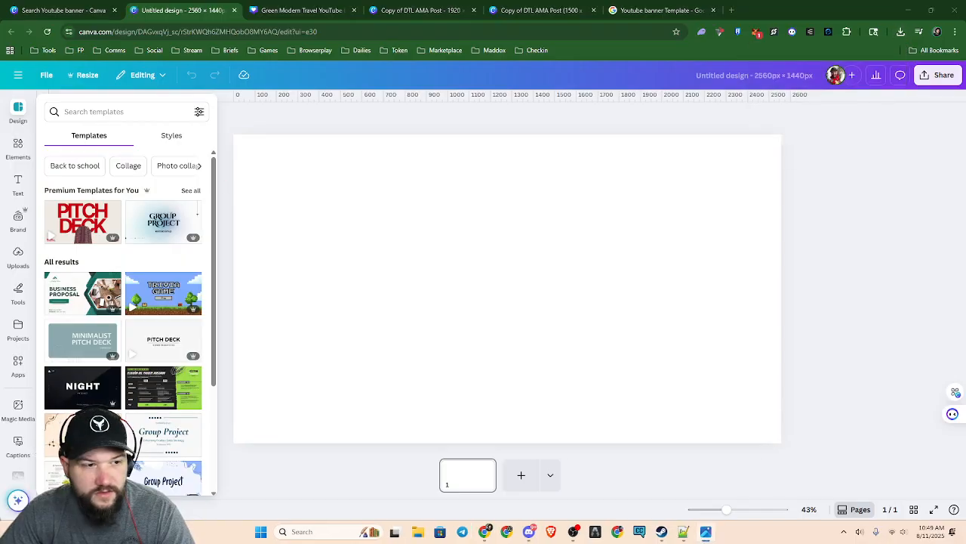
Place the downloaded YTSAFEtemplate.webp on the blank page and enlarge it to fill the whole page
click(901, 32)
drag(830, 71, 544, 219)
scroll(587, 282, down, 5)
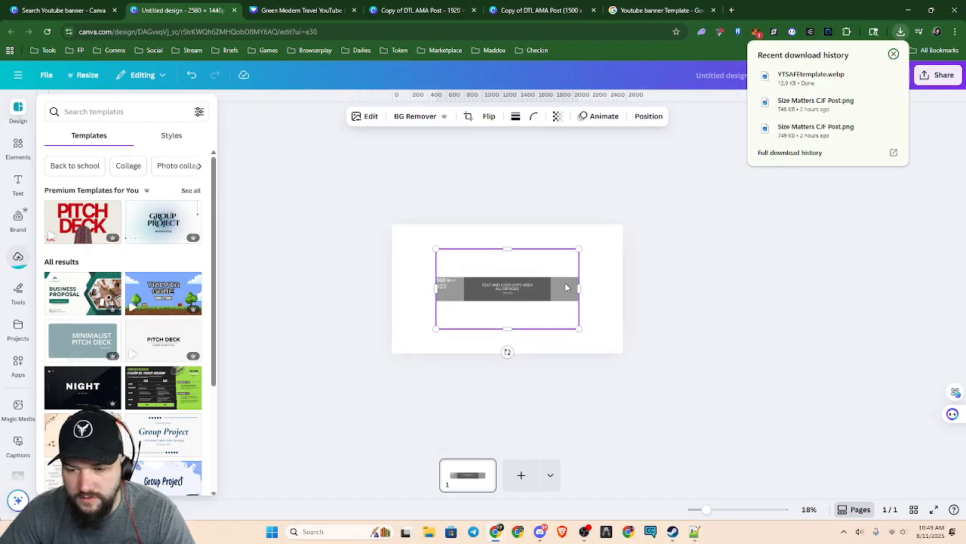
drag(578, 327, 624, 351)
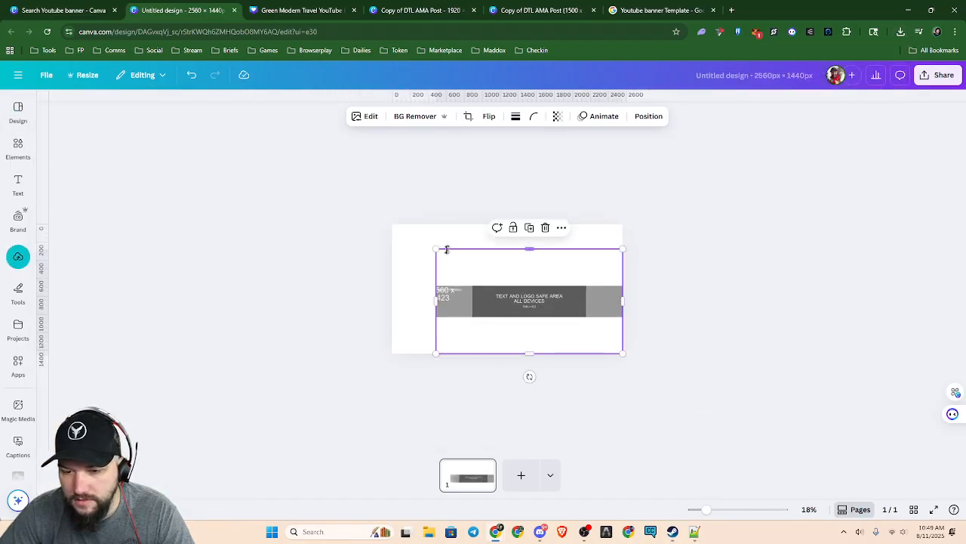
drag(436, 249, 386, 241)
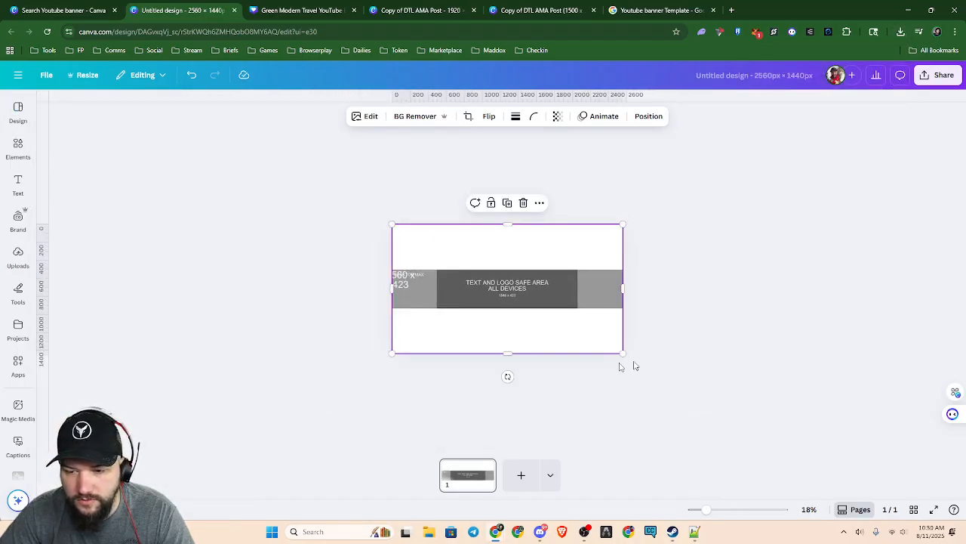
Add a line across the full page width along the grey band's upper edge and colour it with the Brand Kit purple
scroll(580, 367, up, 5)
click(21, 178)
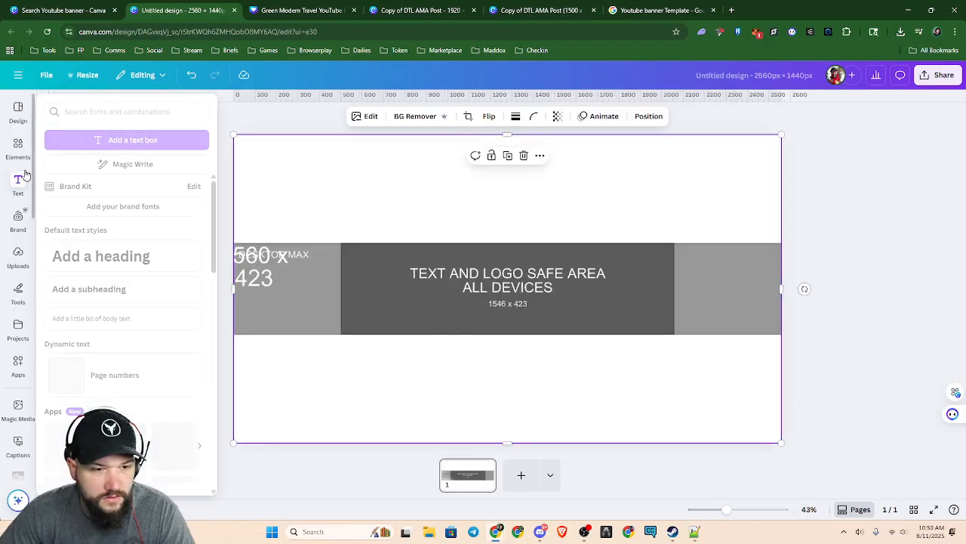
click(19, 291)
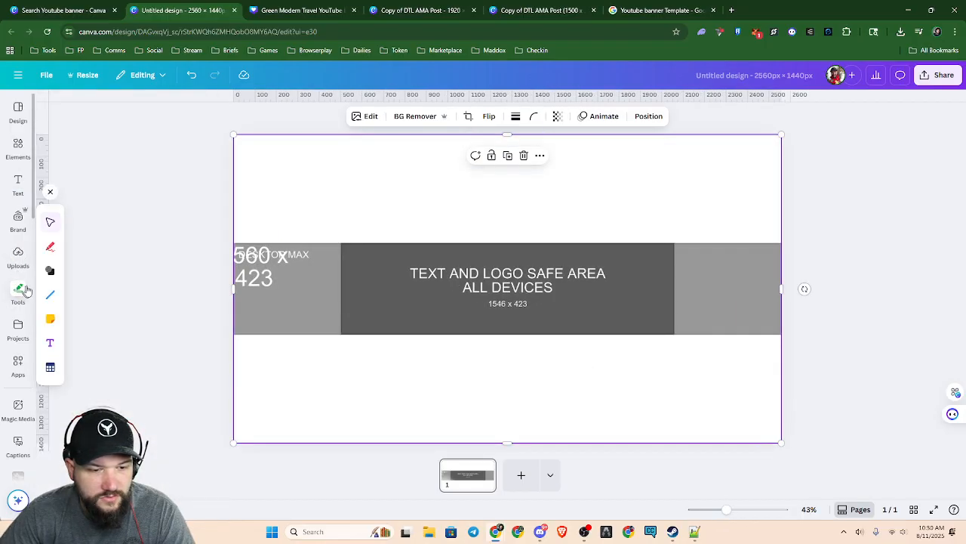
click(50, 294)
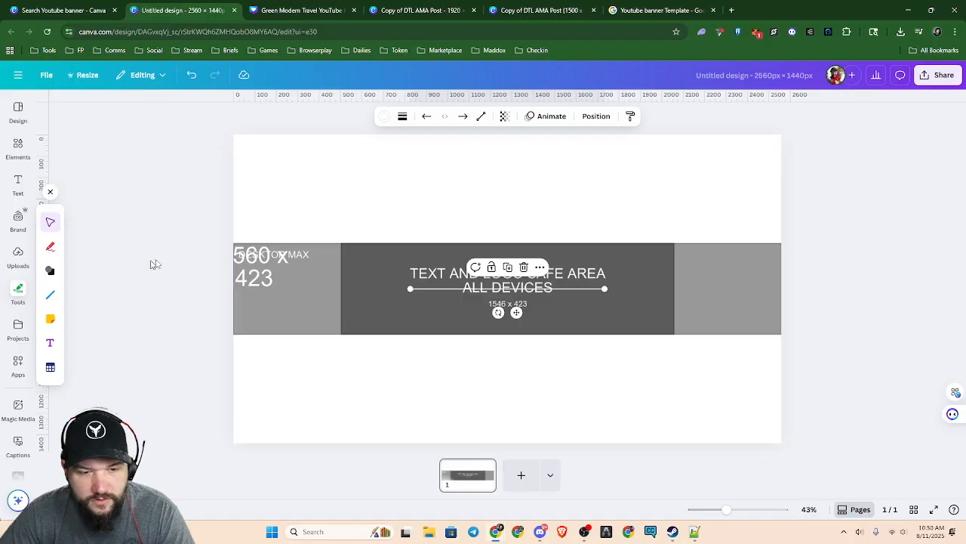
drag(410, 288, 234, 243)
drag(605, 288, 782, 243)
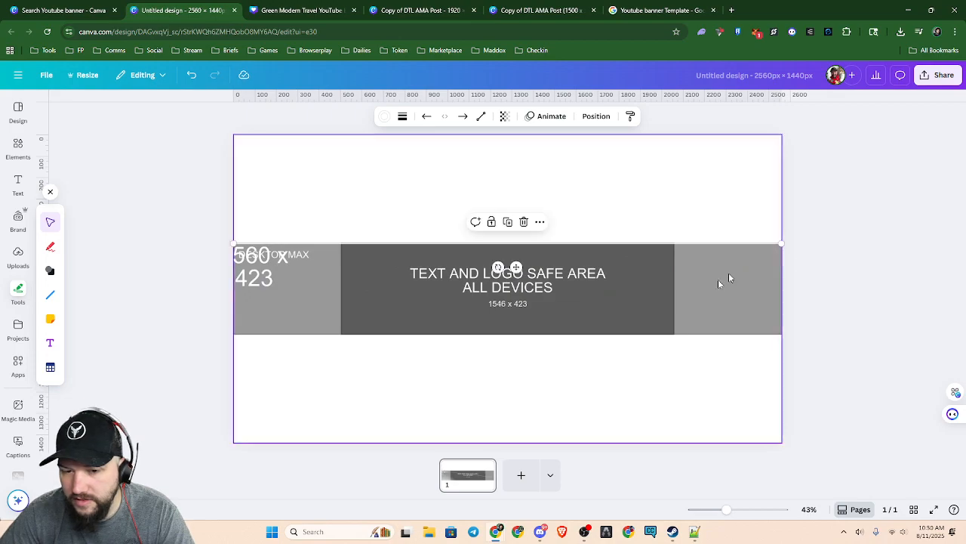
scroll(494, 294, up, 3)
scroll(493, 294, down, 3)
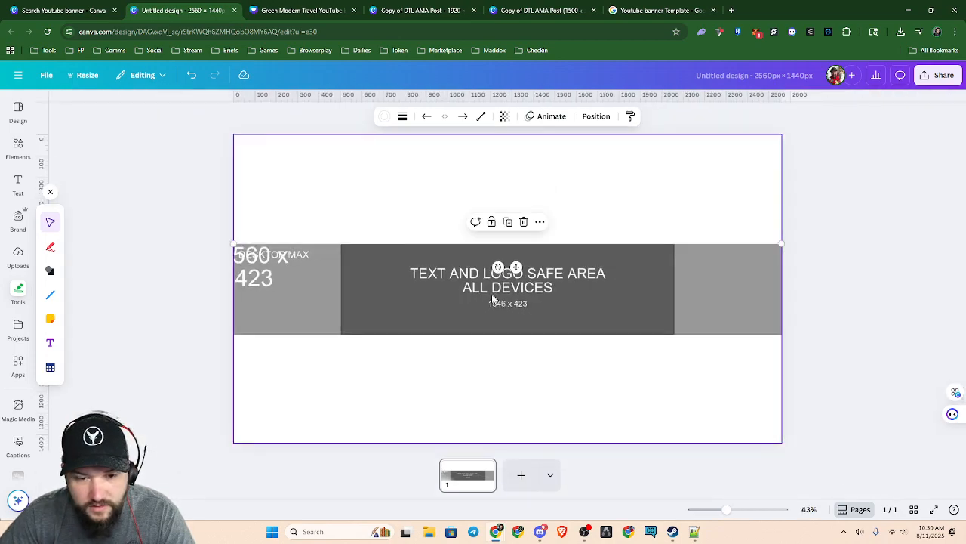
click(384, 116)
click(55, 243)
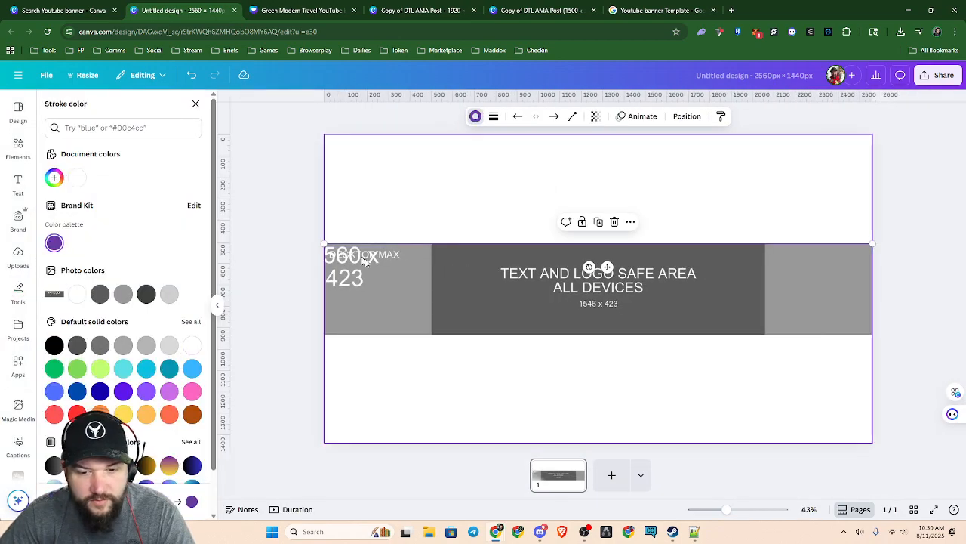
Place a copy of the purple line along the grey band's lower edge, aligned with the page sides
drag(607, 267, 612, 358)
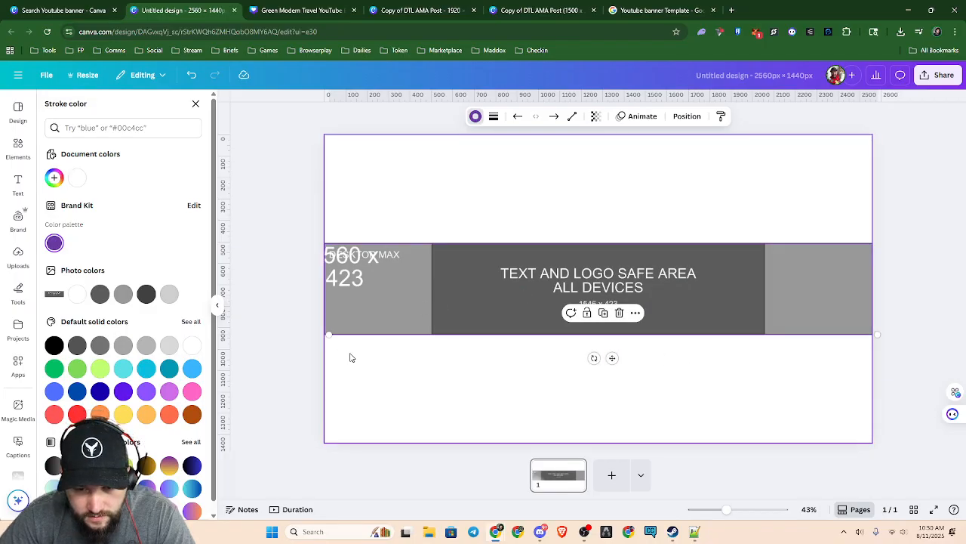
scroll(350, 357, up, 2)
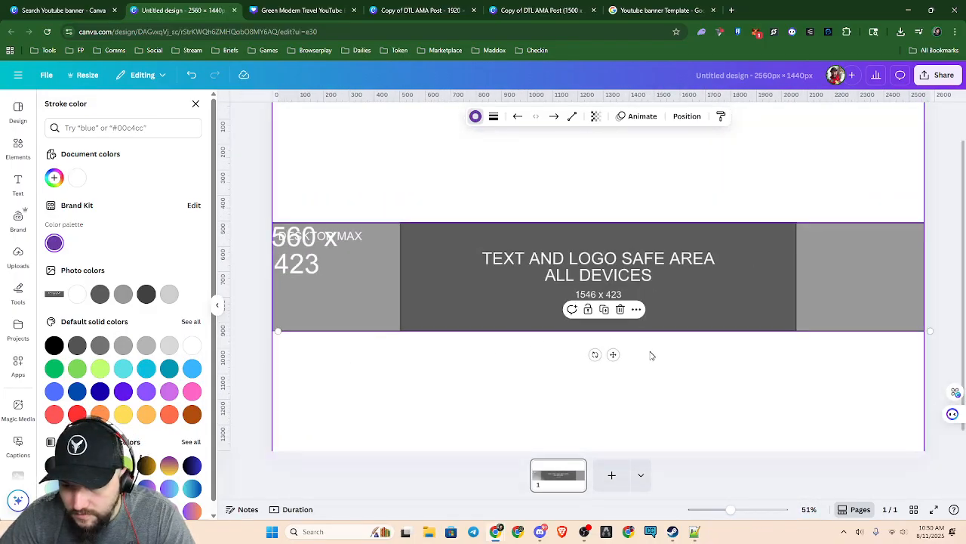
drag(613, 354, 612, 355)
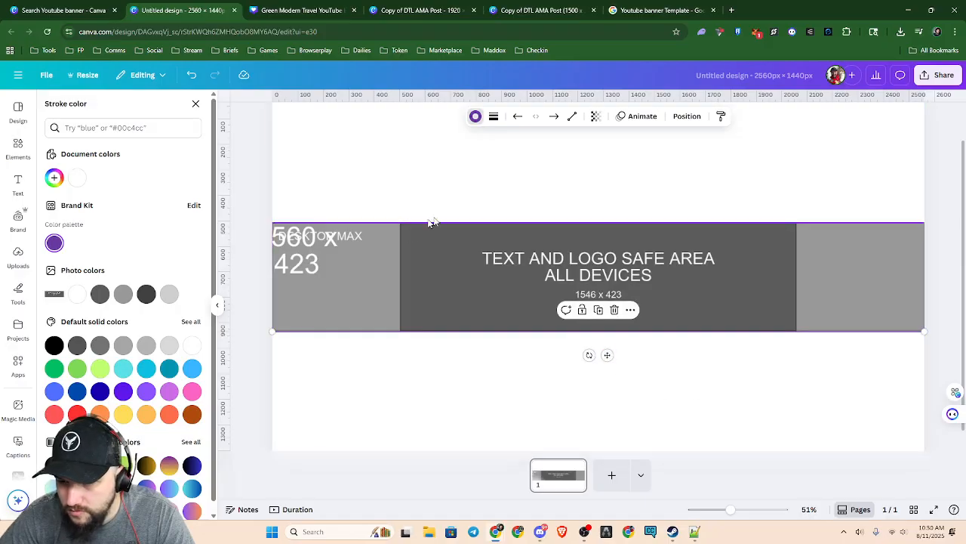
Add two more copies of the purple line, turned vertical, along the right and left edges of the dark text and logo safe area
key(ctrl+d)
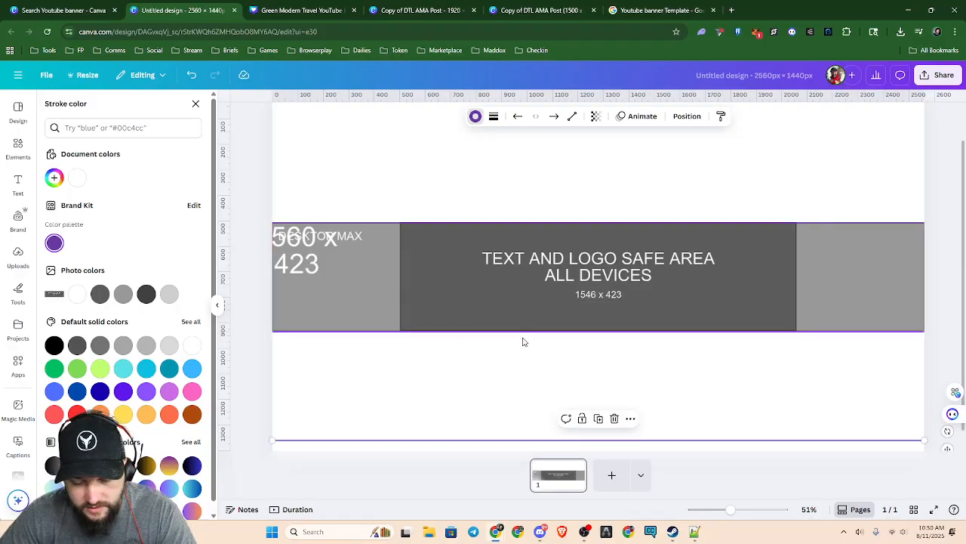
key(ctrl+minus)
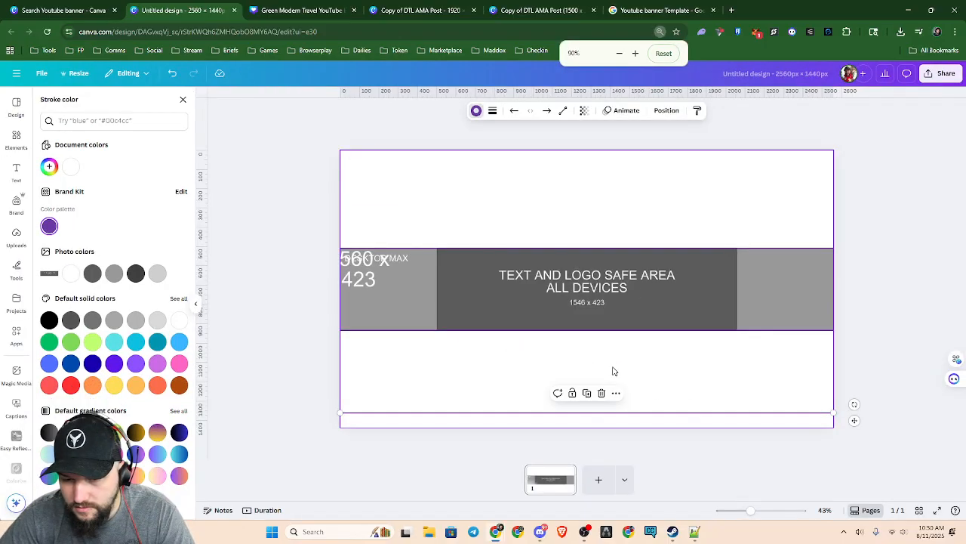
drag(582, 416, 491, 364)
drag(565, 372, 715, 350)
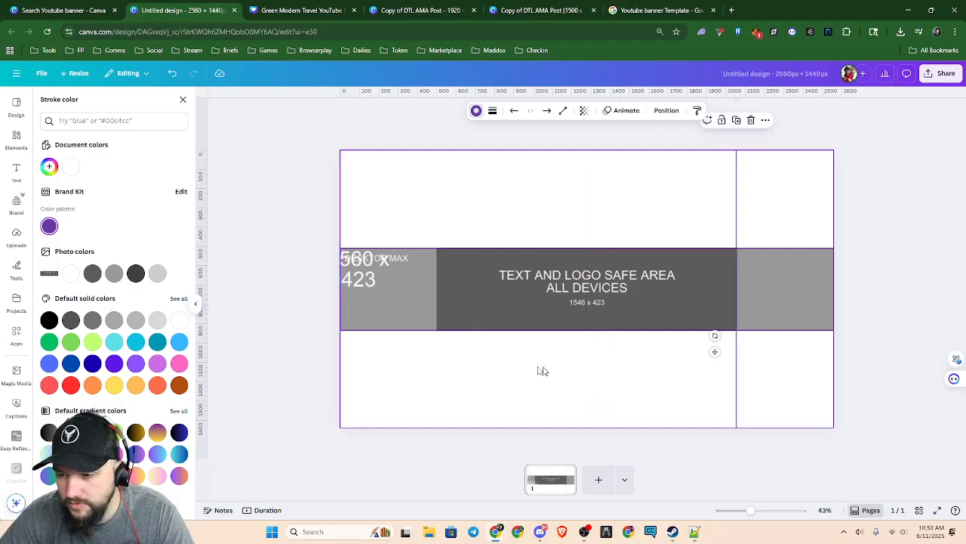
key(shift+Right)
drag(717, 355, 417, 360)
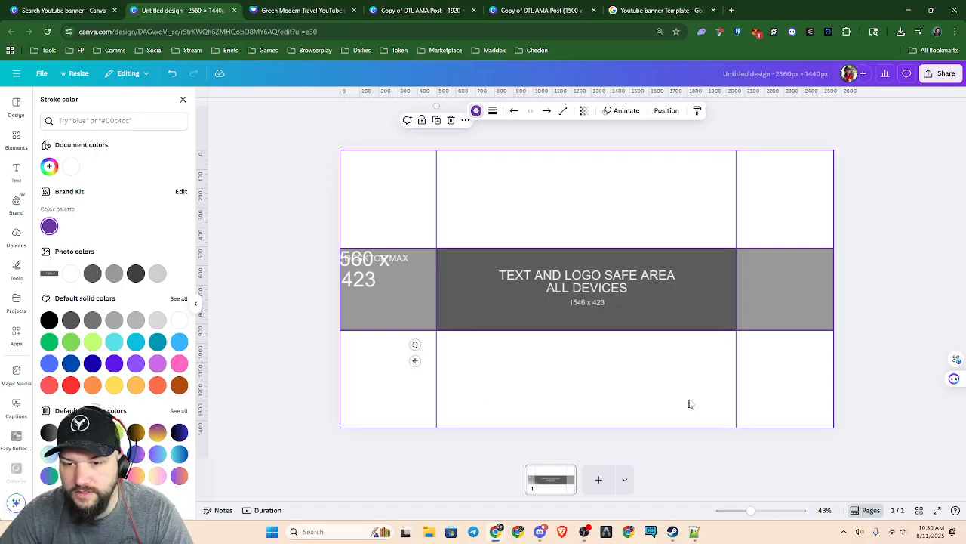
Show the design's layers and delete the safe-area template image from beneath the purple guide lines
click(667, 111)
click(396, 279)
key(Delete)
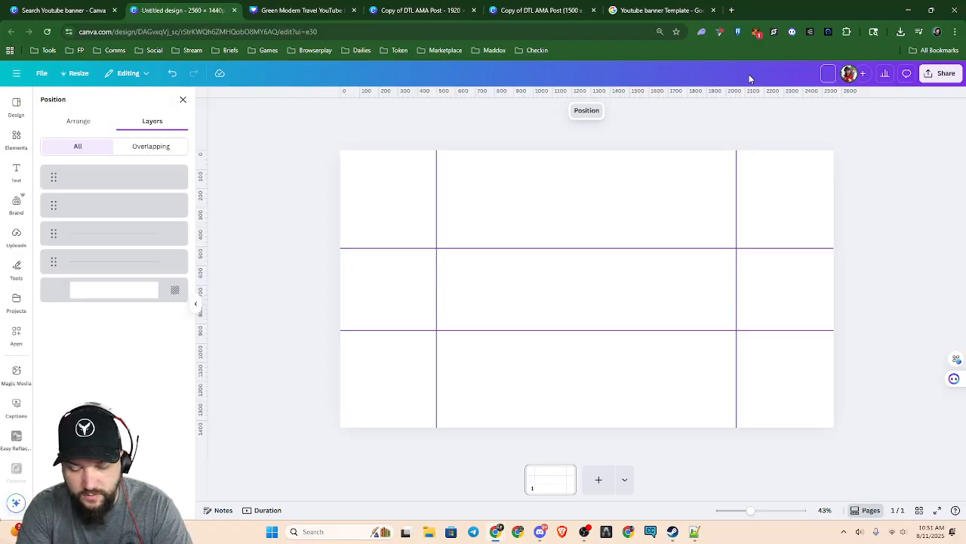
Rename the design as YTSafeTemplateMDX
text(Se)
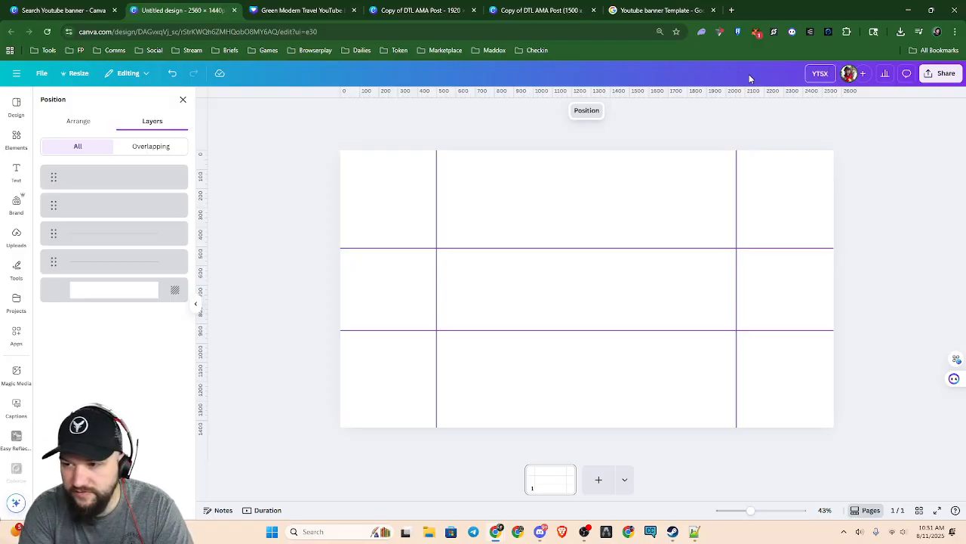
text(fe)
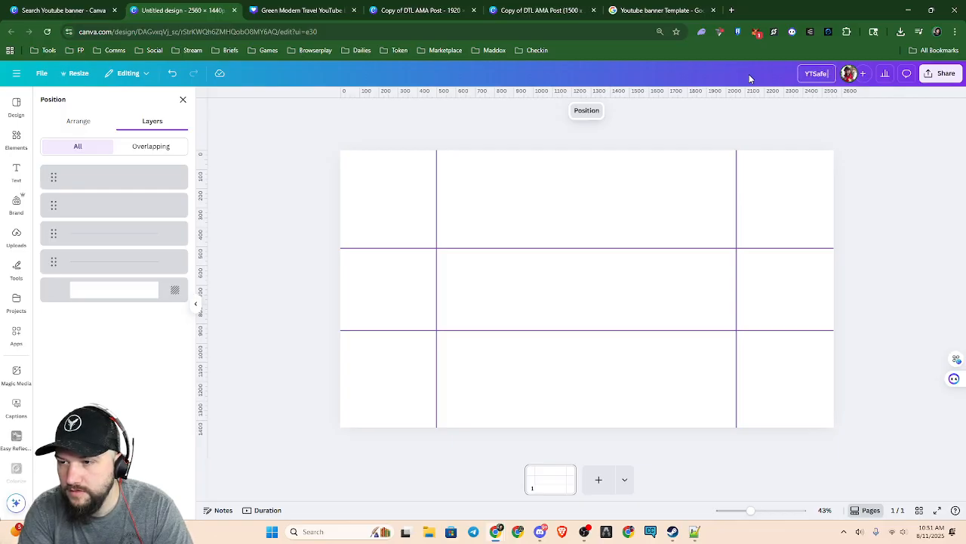
text( Banner)
key(BackSpace)
key(BackSpace)
key(BackSpace)
key(BackSpace)
key(BackSpace)
key(BackSpace)
key(BackSpace)
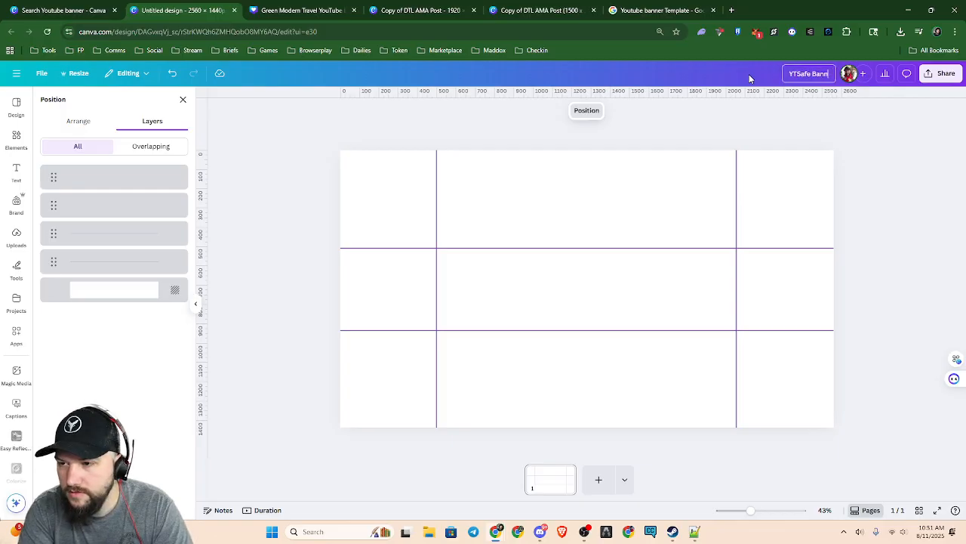
text(Templat)
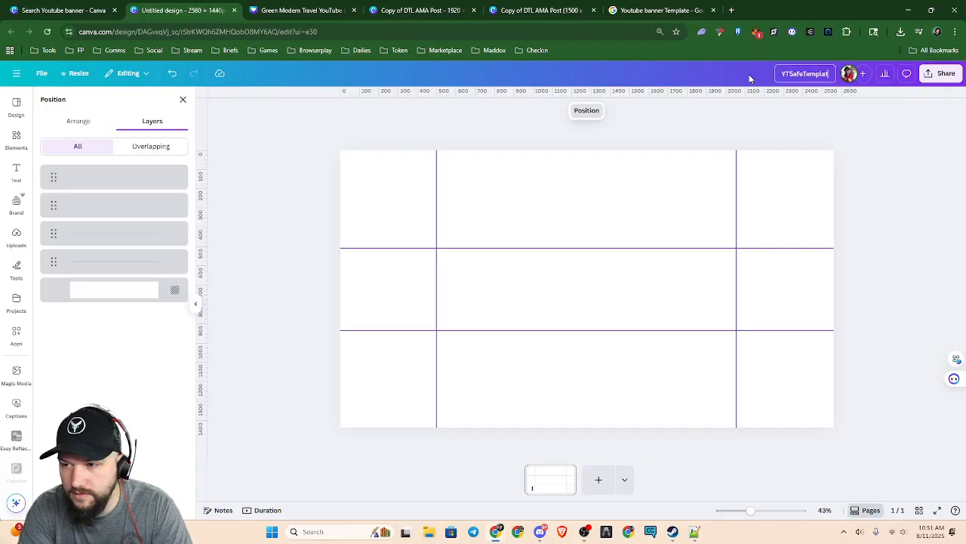
text(eMDX)
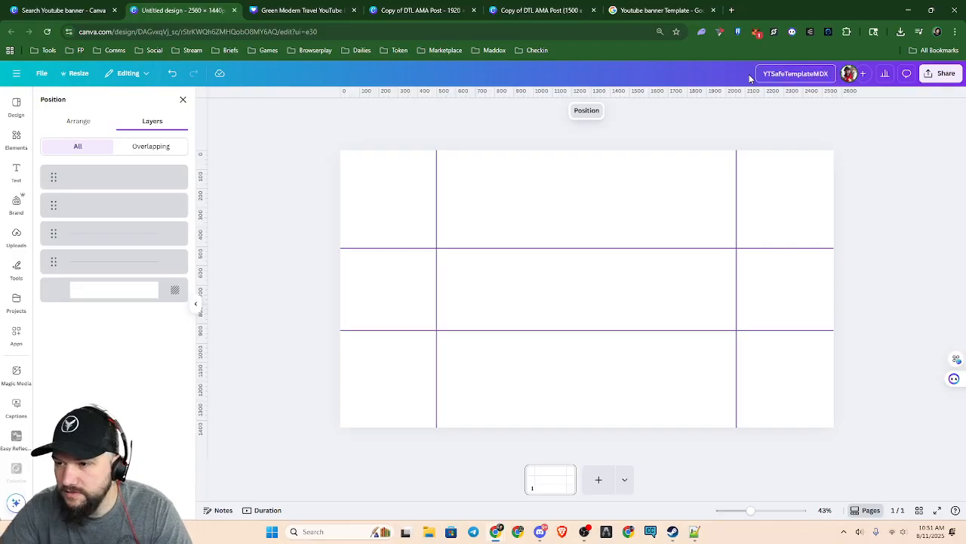
Download the YTSafeTemplateMDX design as a PNG with a transparent background and save the file
click(940, 73)
click(804, 260)
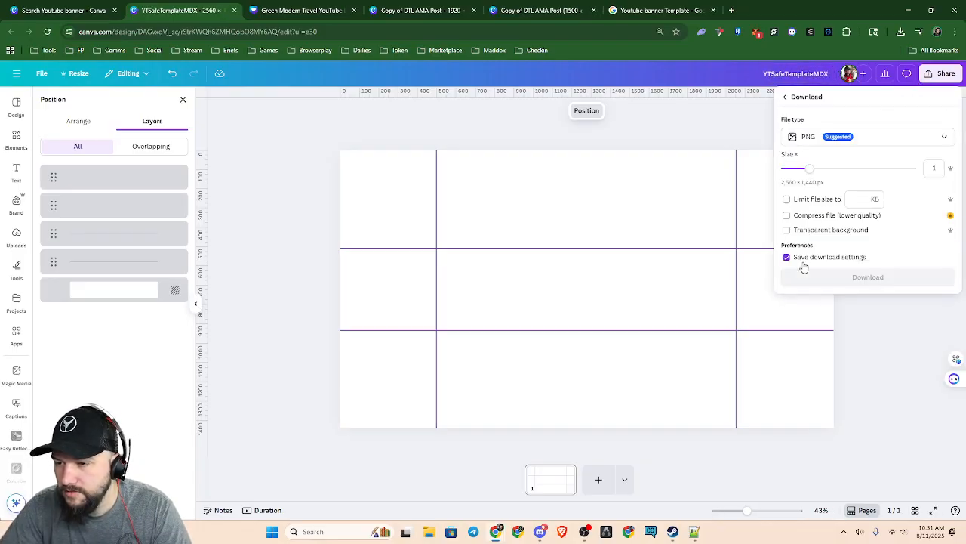
click(788, 231)
click(868, 277)
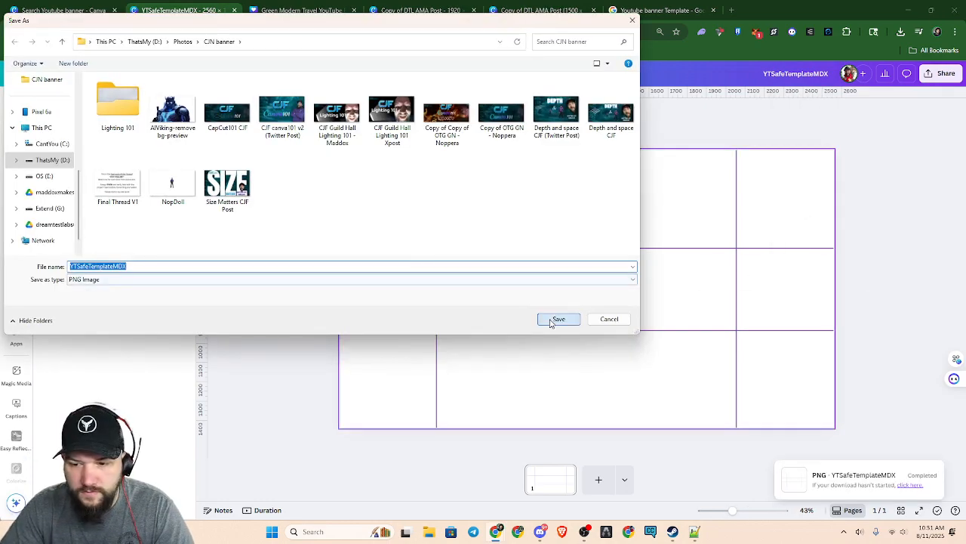
click(557, 320)
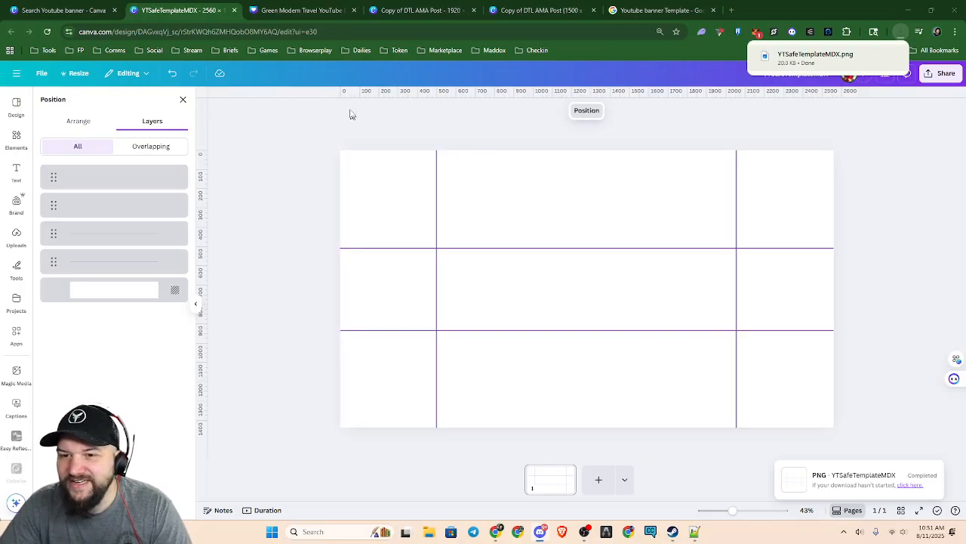
Switch to the Green Modern Travel YouTube Banner design
click(302, 10)
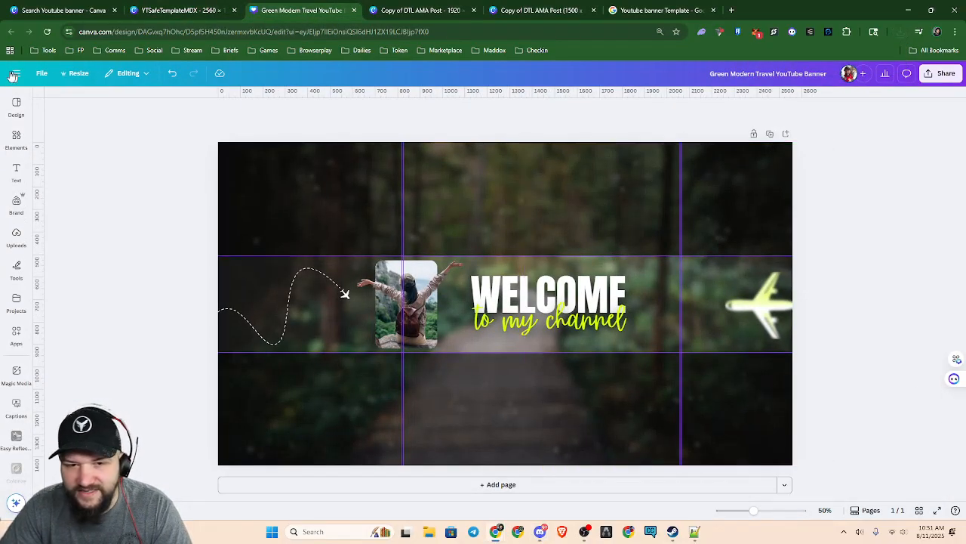
click(42, 75)
mouse_move(95, 188)
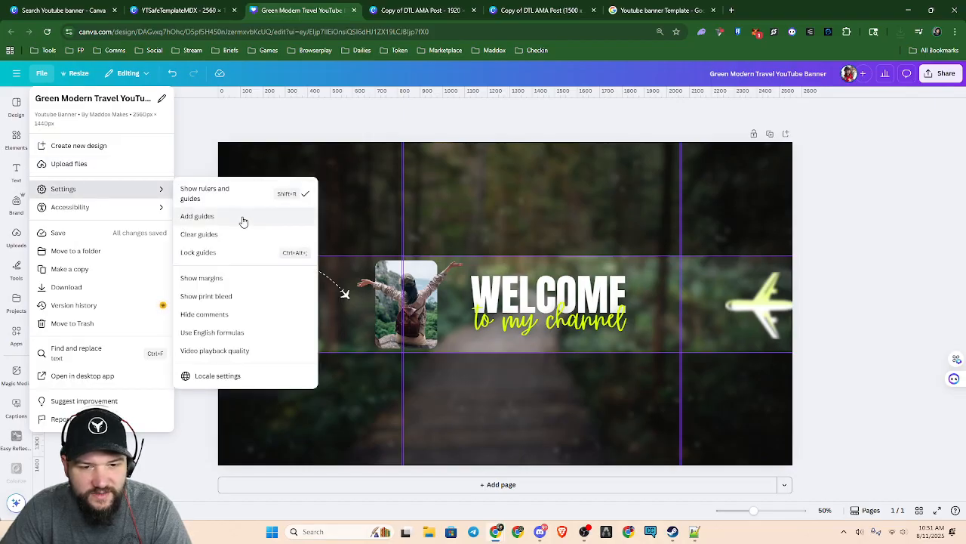
click(185, 141)
key(ctrl+f)
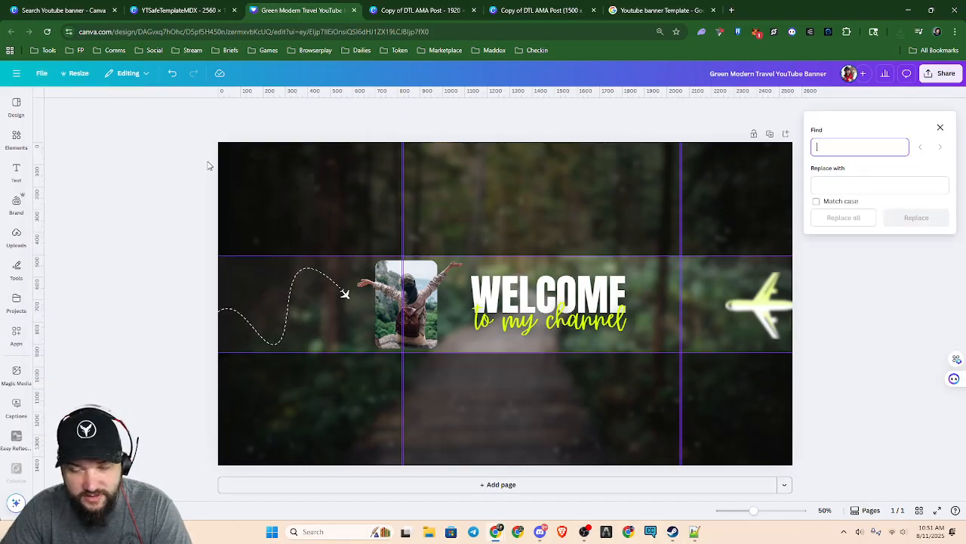
Place the downloaded YTSafeTemplateMDX.png onto the banner and enlarge it to cover the whole canvas
click(901, 34)
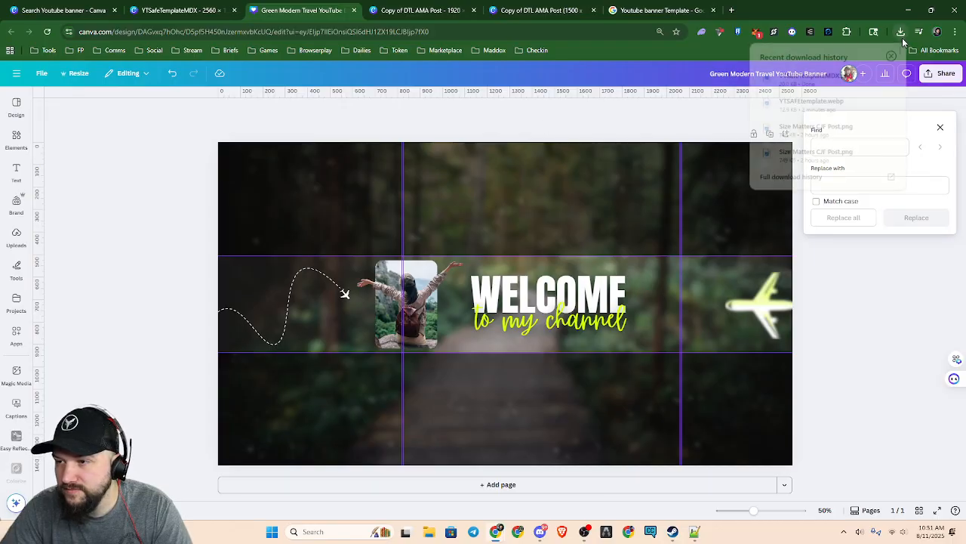
drag(816, 76, 461, 234)
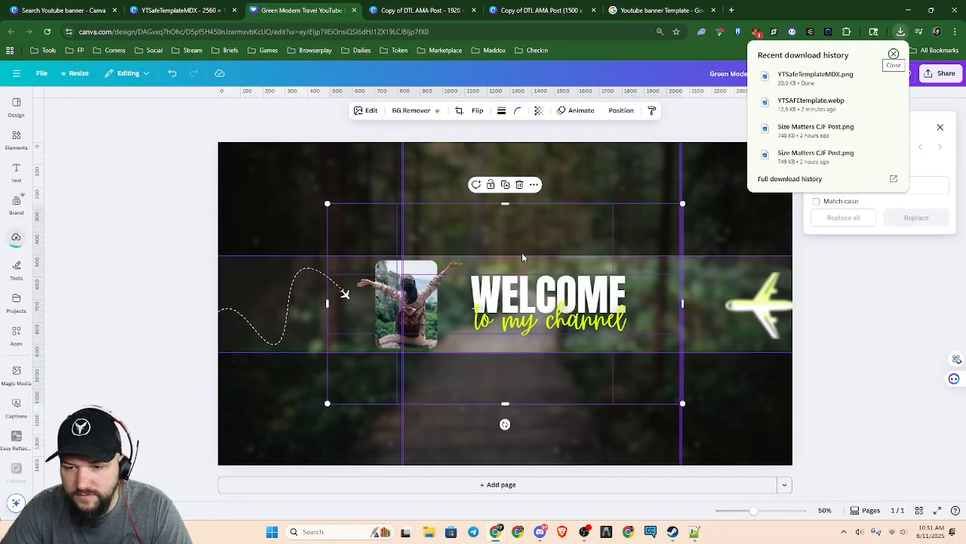
drag(327, 203, 219, 139)
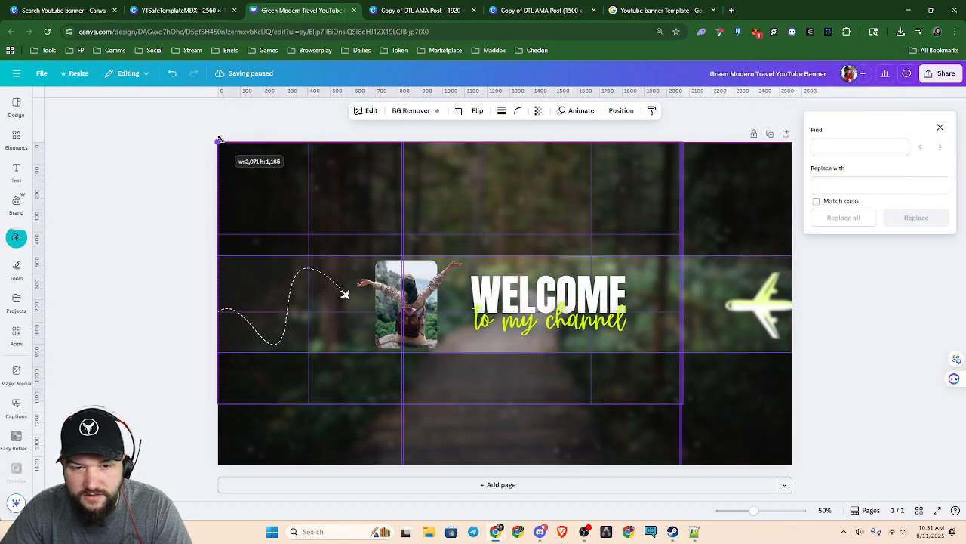
drag(683, 405, 794, 471)
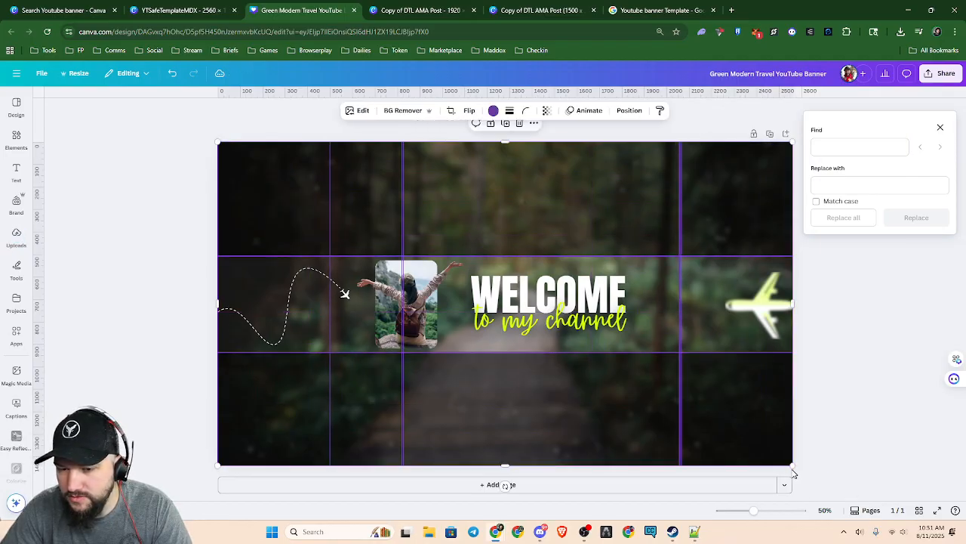
Move the two vertical ruler guides crossing the traveller photo onto the left vertical line of the safe-area overlay
scroll(452, 380, up, 5)
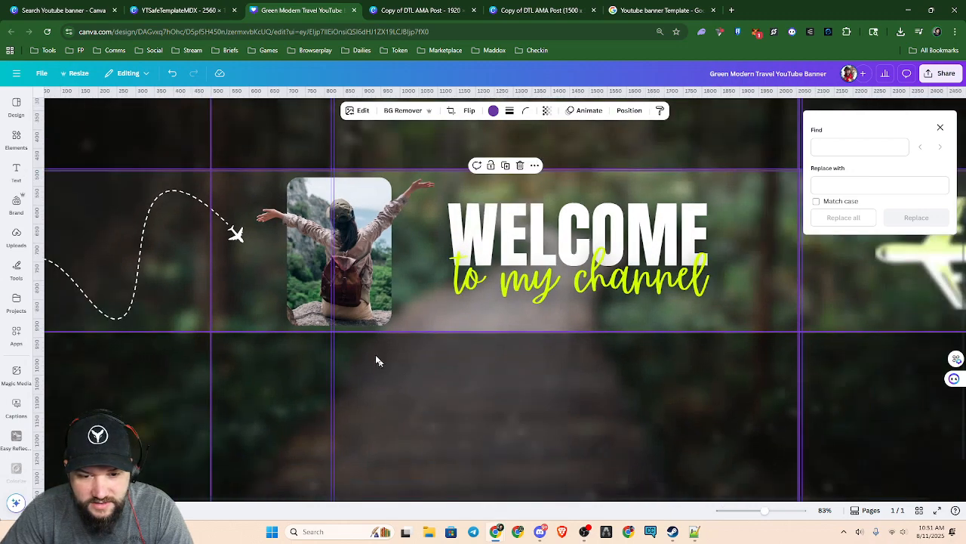
drag(333, 272, 210, 283)
drag(334, 286, 211, 302)
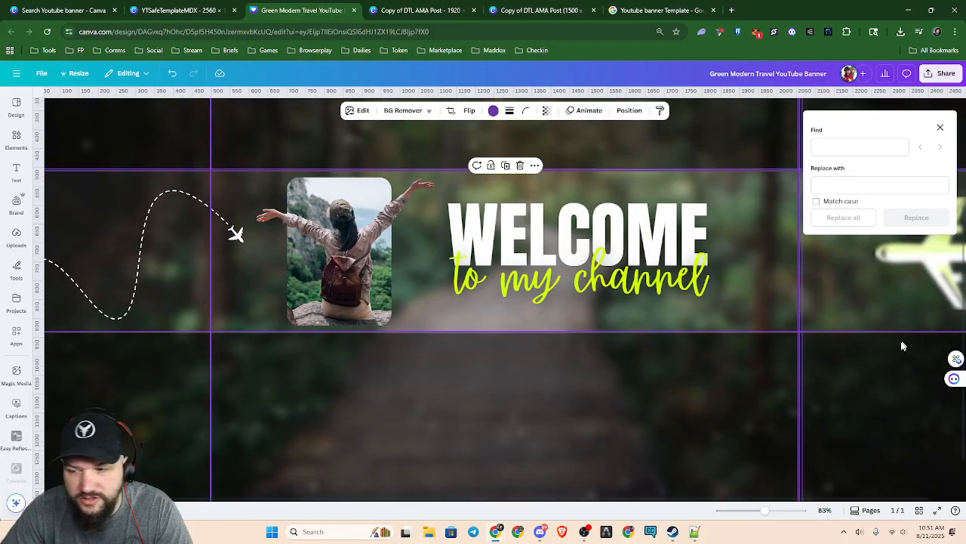
Align the ruler guides near the yellow airplane with the overlay's right vertical line and deselect the overlay
scroll(907, 342, down, 3)
mouse_move(715, 370)
mouse_down()
mouse_move(705, 370)
mouse_move(713, 367)
mouse_up()
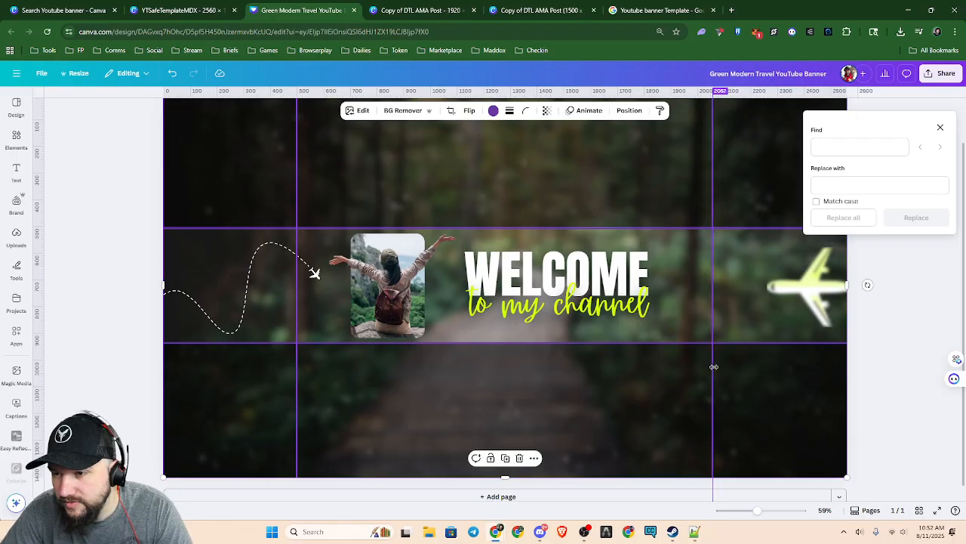
drag(714, 367, 714, 367)
scroll(516, 396, down, 3)
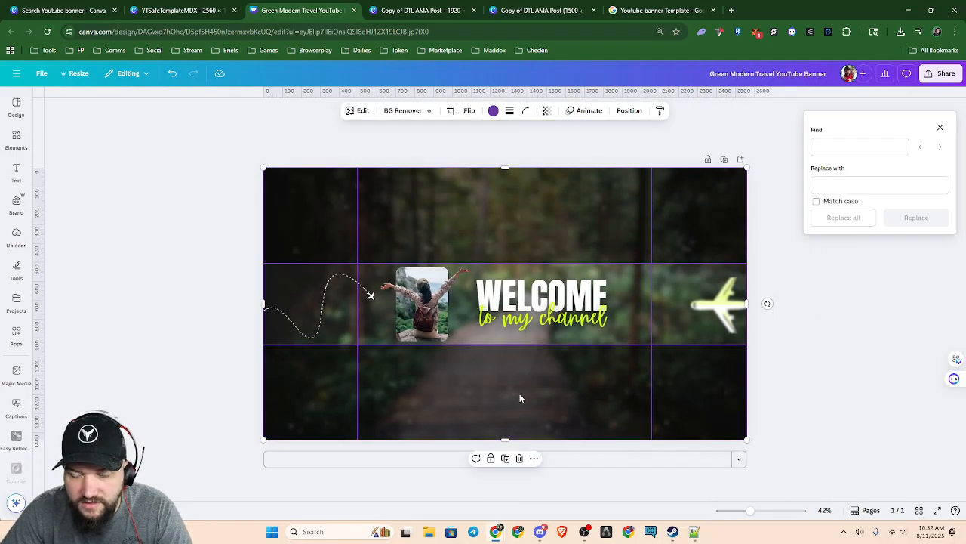
scroll(520, 394, up, 1)
scroll(519, 394, up, 2)
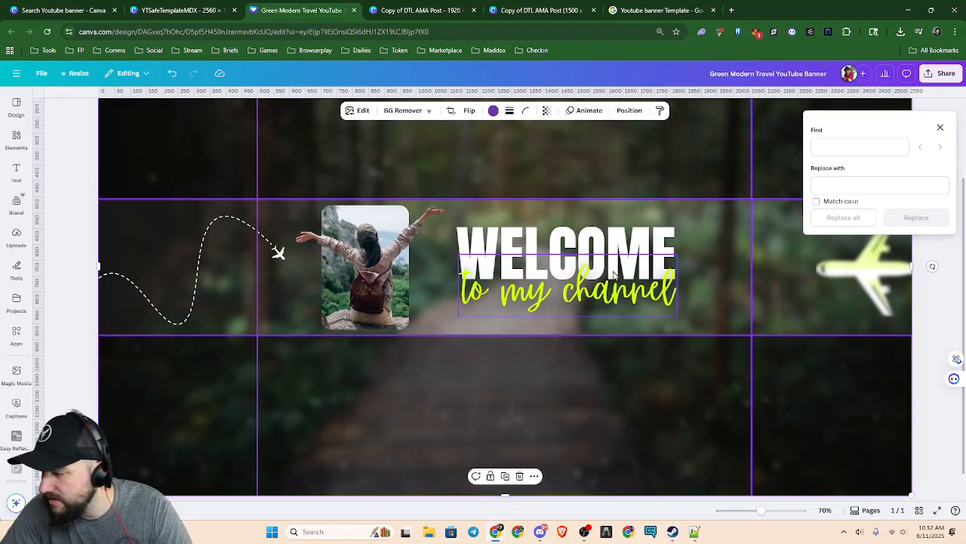
scroll(540, 288, down, 2)
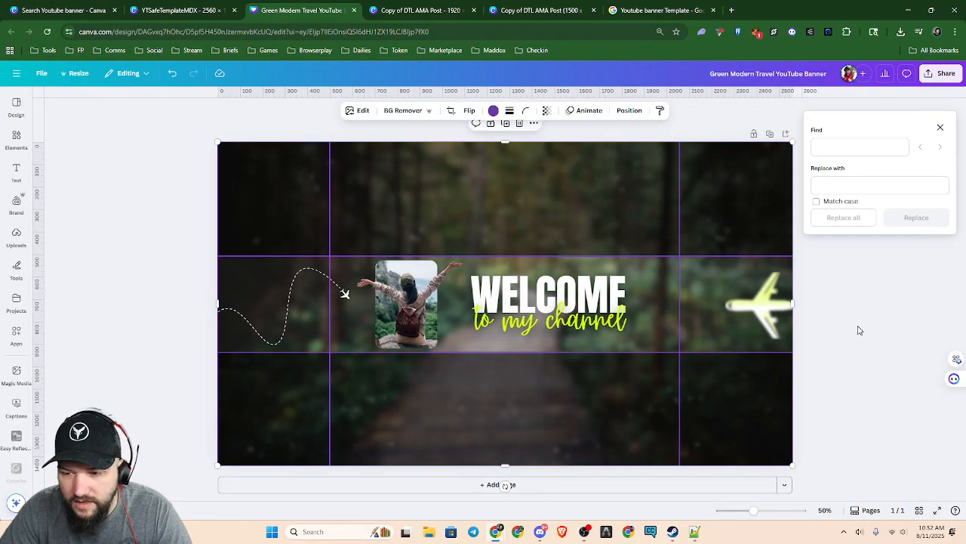
click(859, 330)
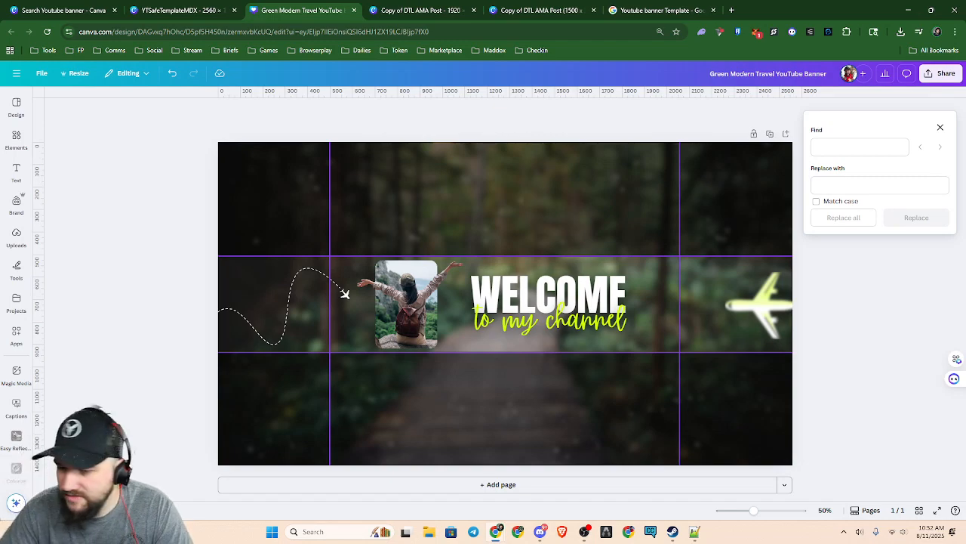
Load youtube.com in place of the Google image results for the YouTube banner template
click(657, 10)
click(337, 30)
key(ctrl+a)
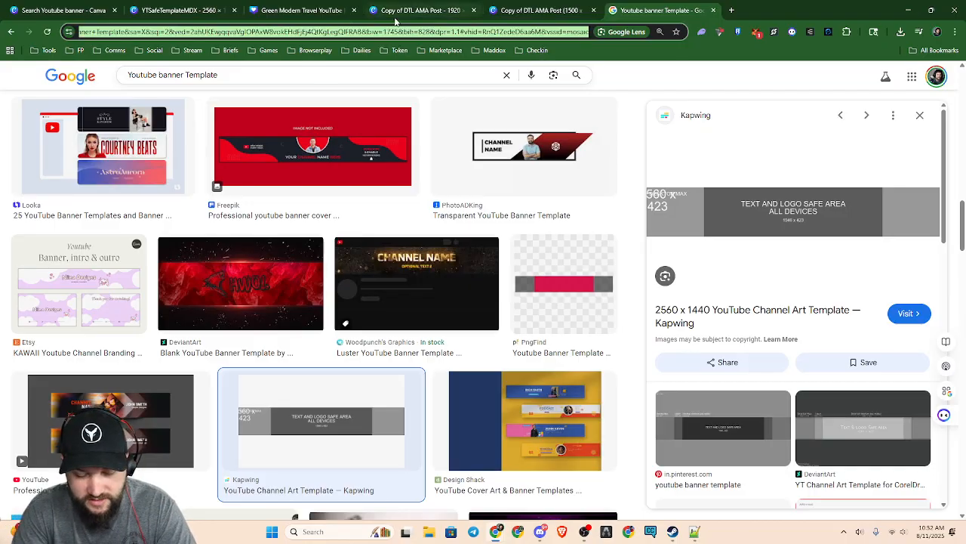
text(You)
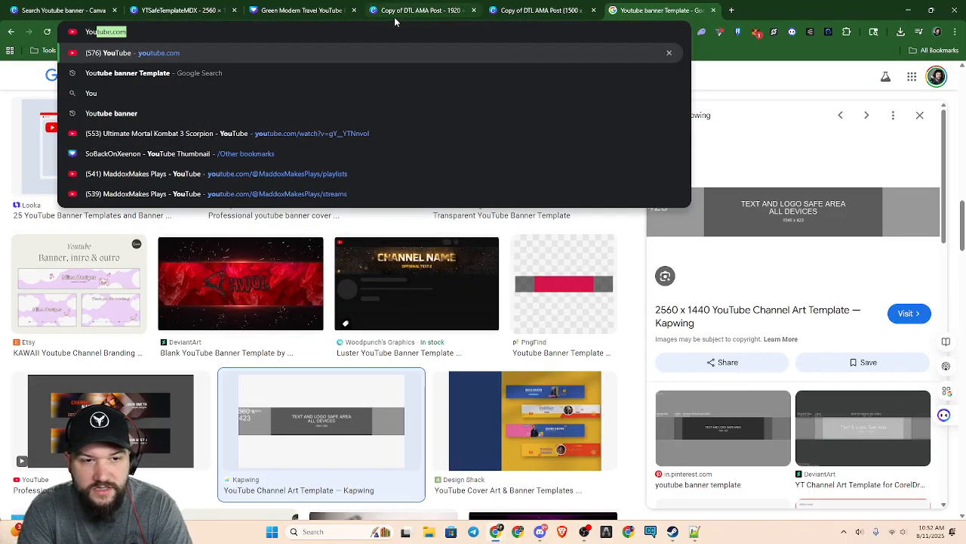
key(Return)
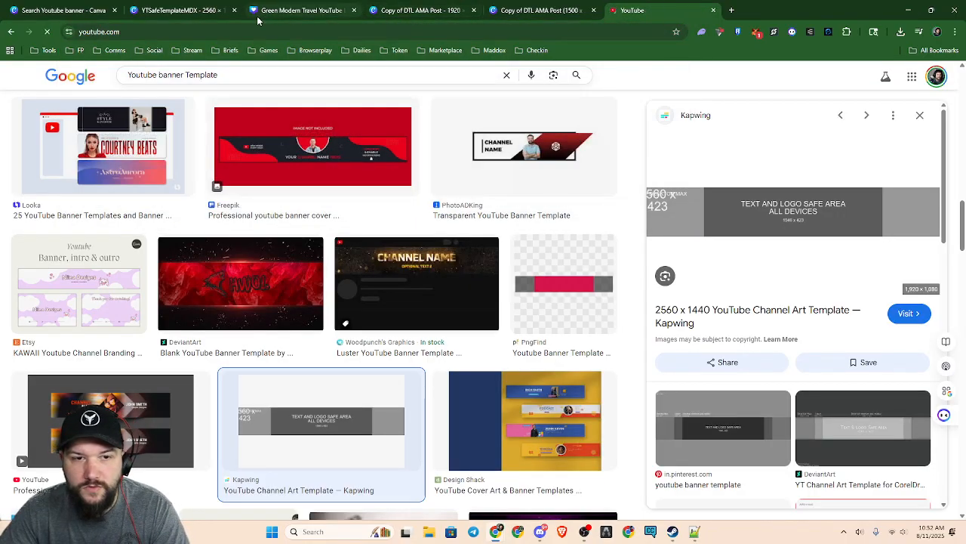
Review the guide-line template and examine the YouTube Studio banner preview areas in the 1920-wide Copy of DTL AMA Post design
click(204, 10)
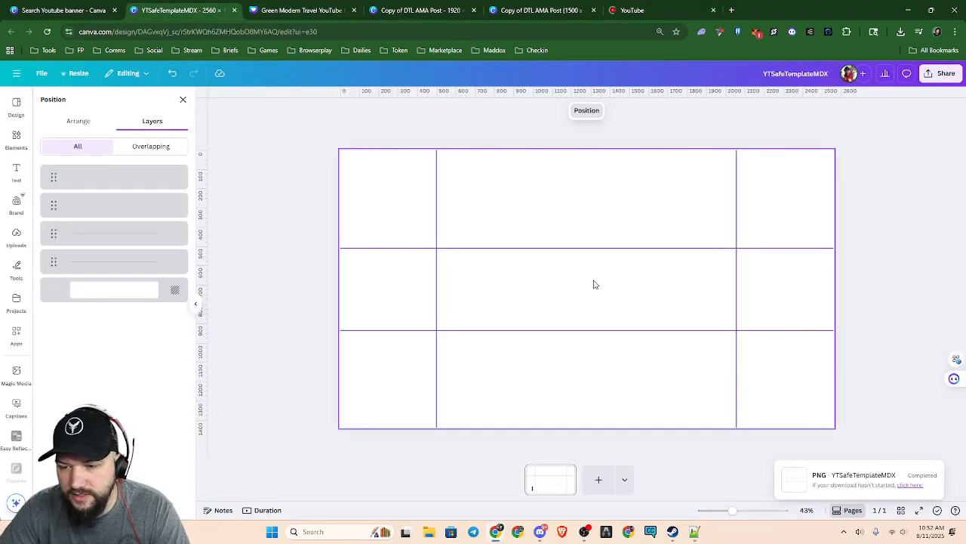
click(17, 172)
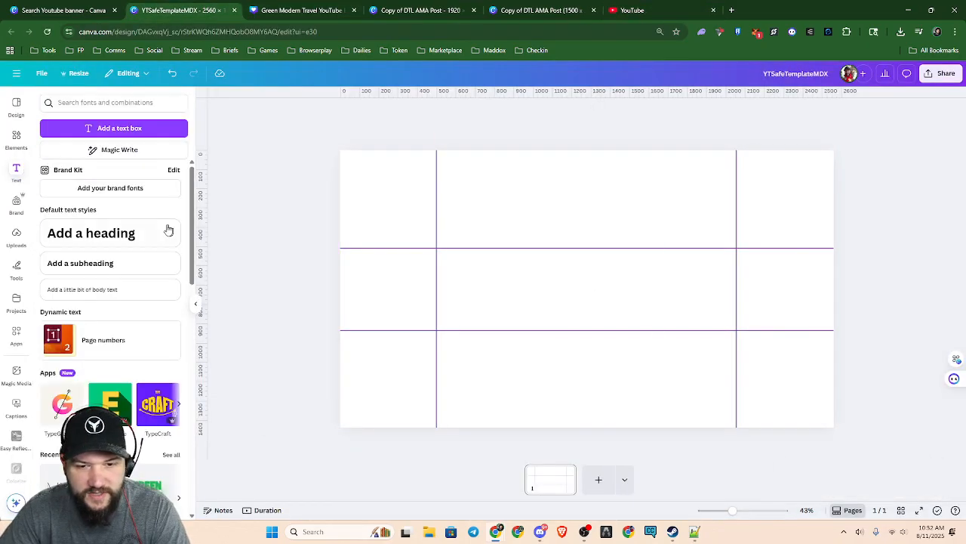
click(302, 11)
click(420, 11)
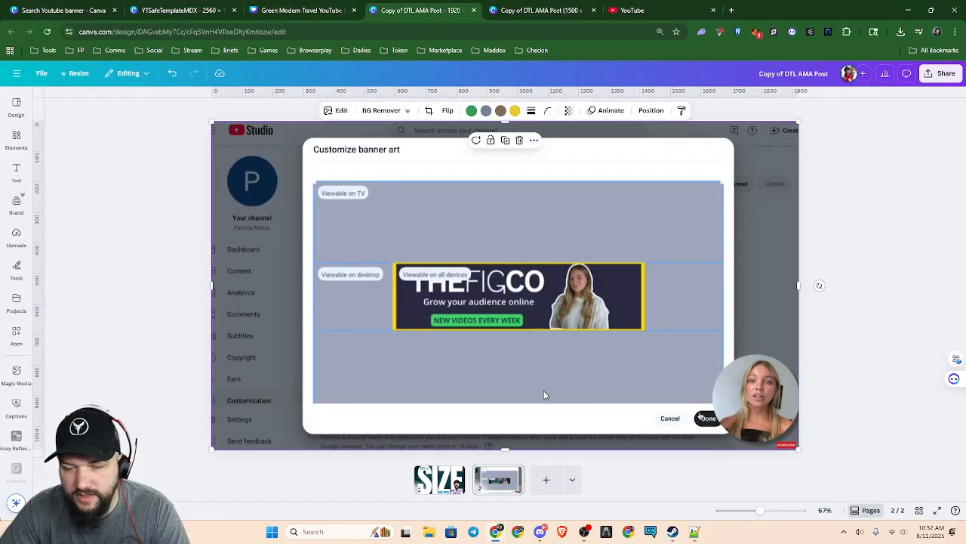
scroll(543, 396, up, 3)
scroll(599, 392, down, 1)
scroll(602, 390, up, 1)
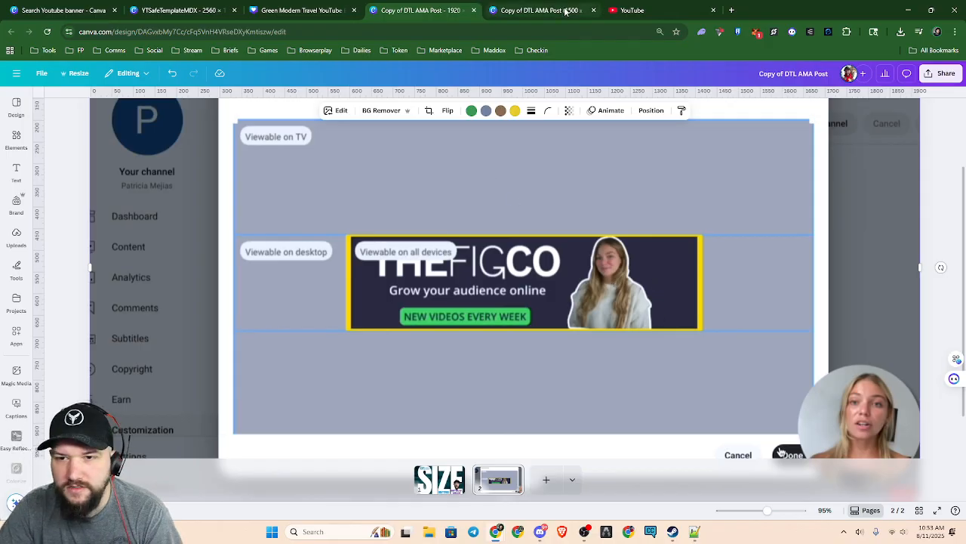
Return to the Green Modern Travel YouTube Banner design and dismiss its find-and-replace box
click(539, 10)
click(309, 14)
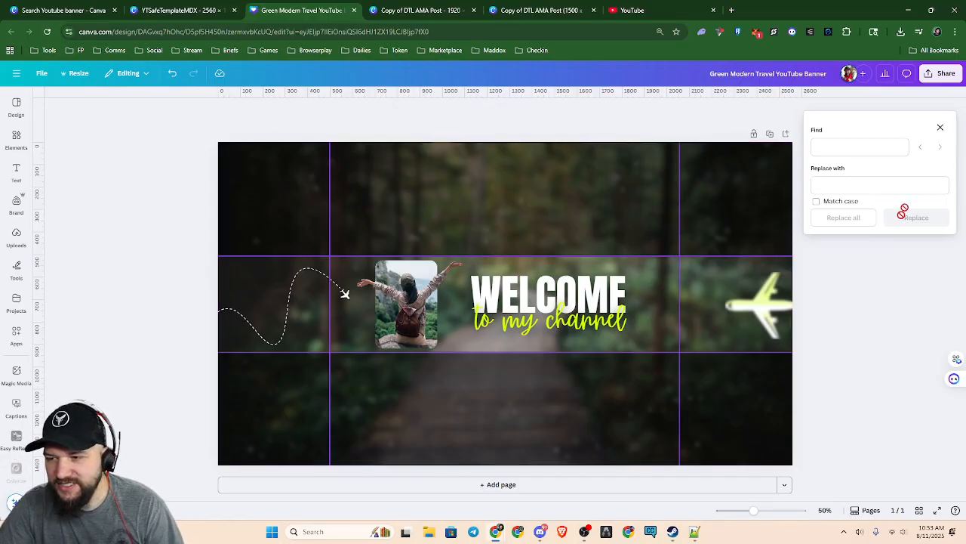
click(940, 127)
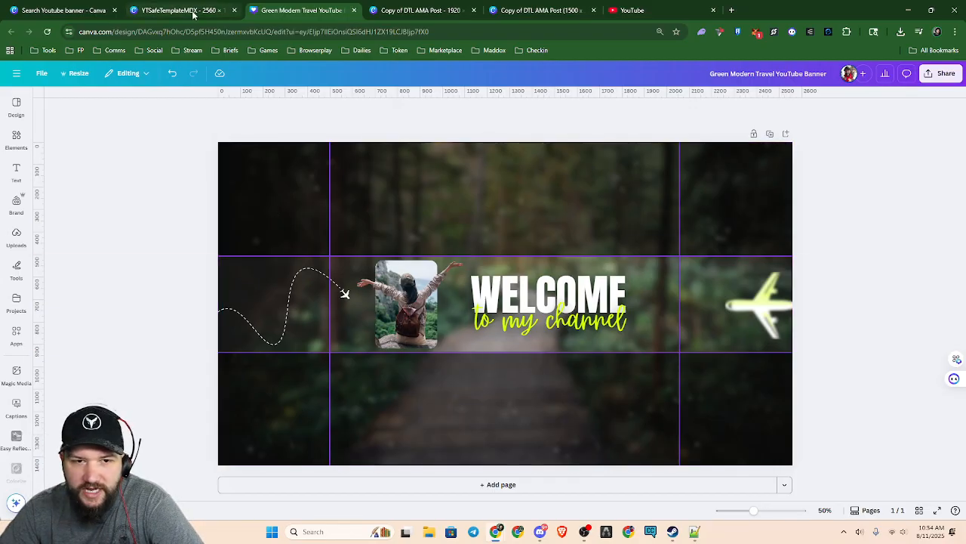
Revisit the safe-area template and banner preview designs, close the 1500-wide Copy of DTL AMA Post, and show YouTube
click(161, 9)
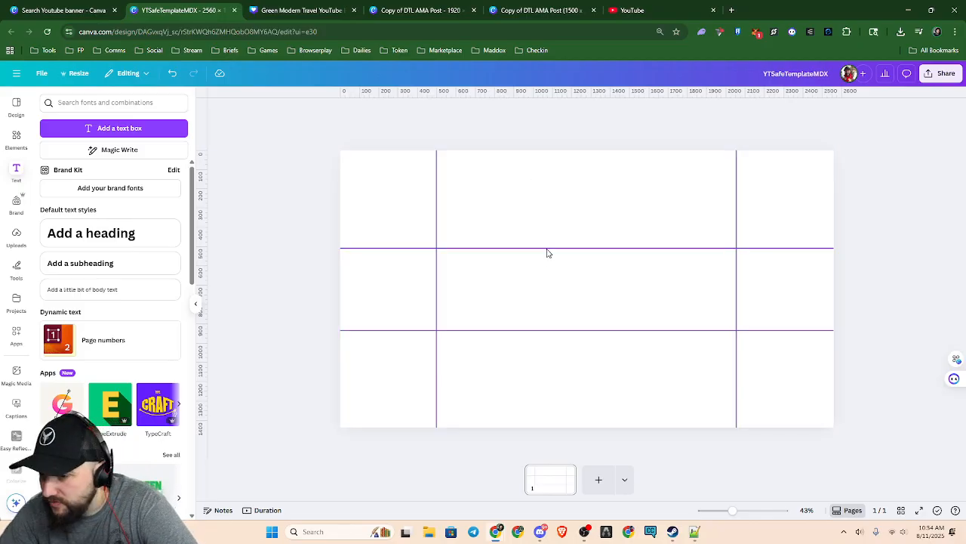
click(394, 10)
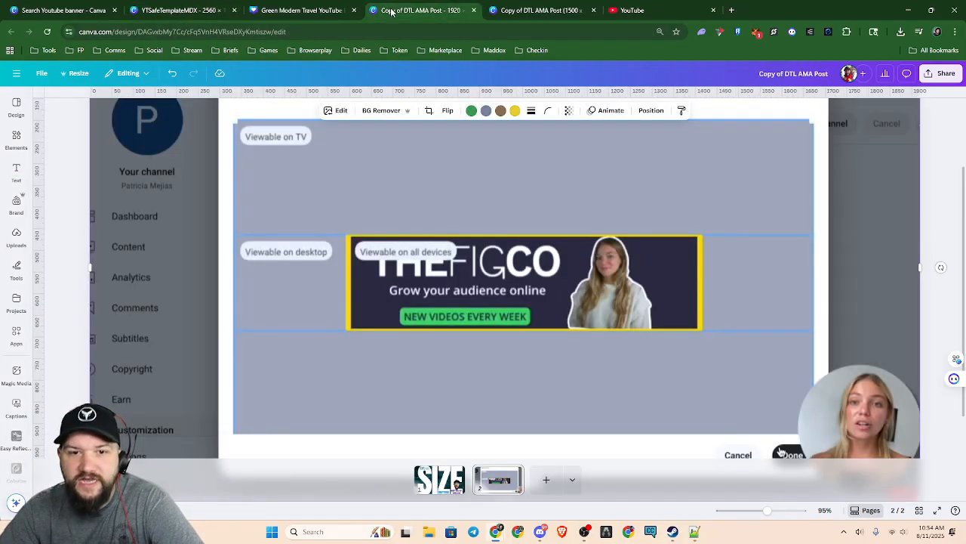
click(509, 15)
click(593, 10)
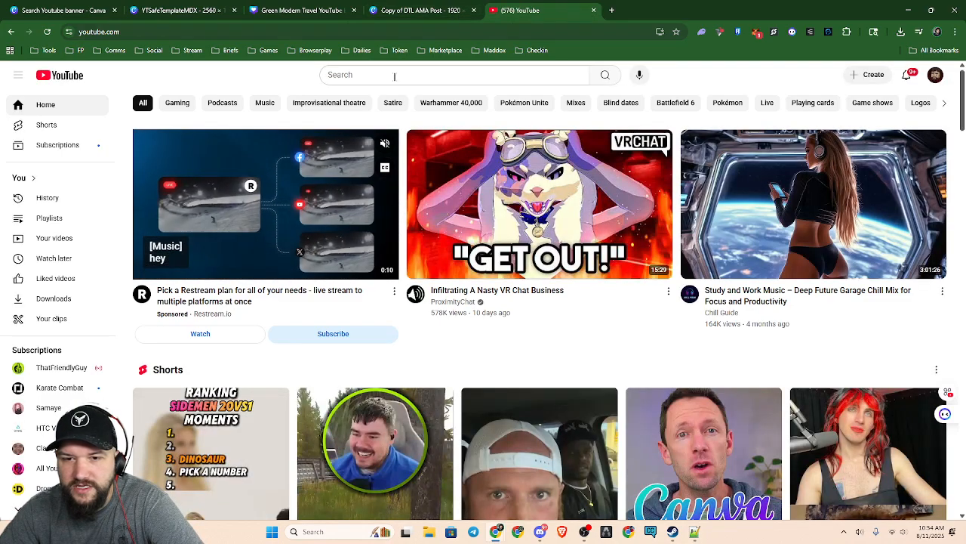
Open the signed-in account's YouTube channel page and view its full description
click(936, 75)
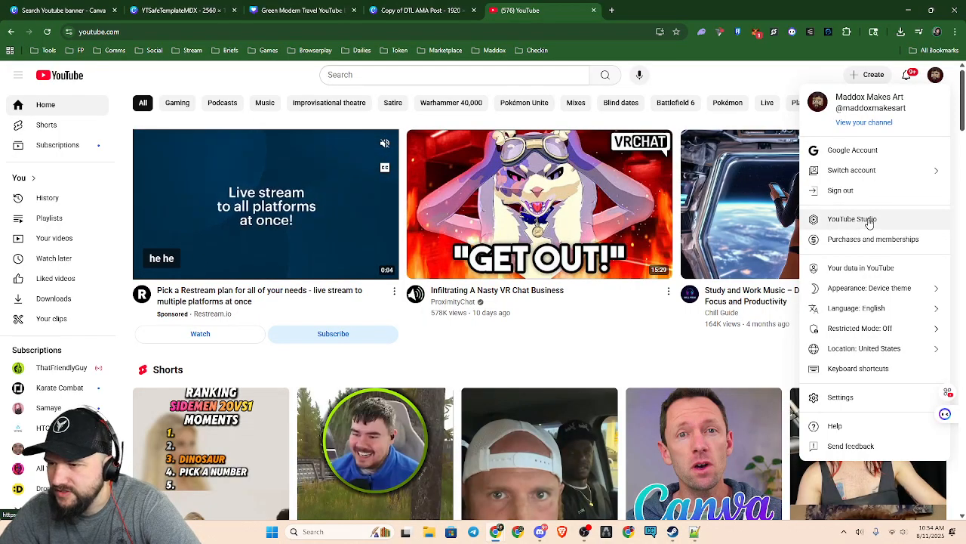
click(873, 123)
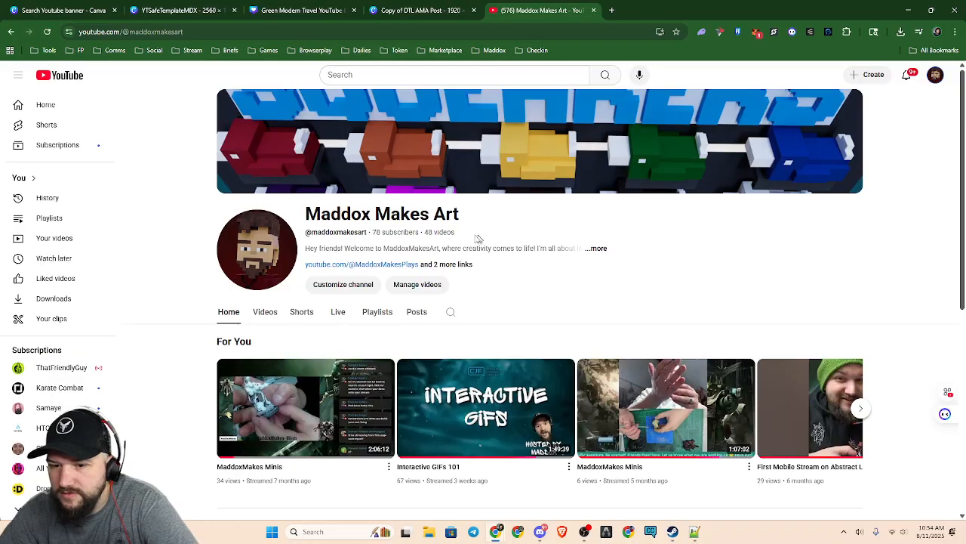
click(600, 248)
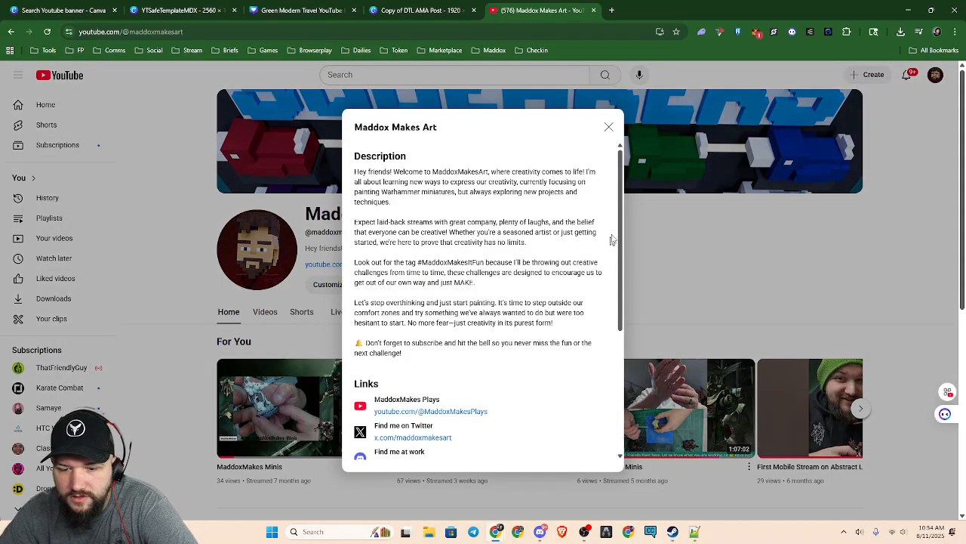
click(607, 128)
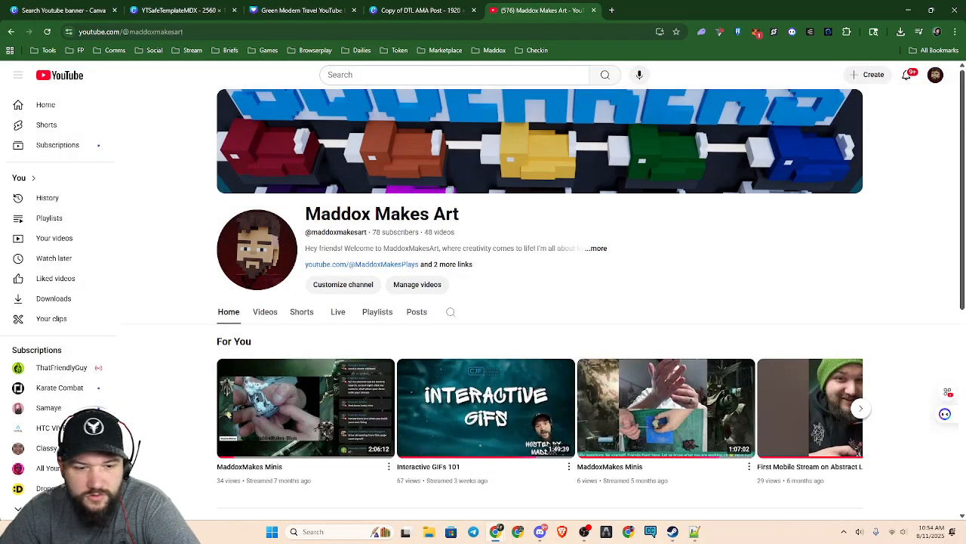
Open the YouTube account settings and look through them for channel banner options
click(935, 75)
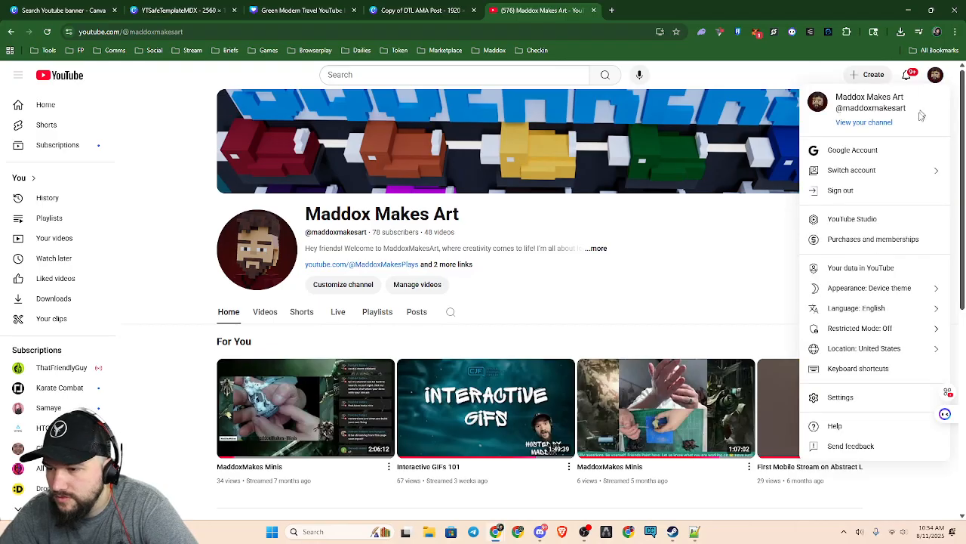
click(841, 397)
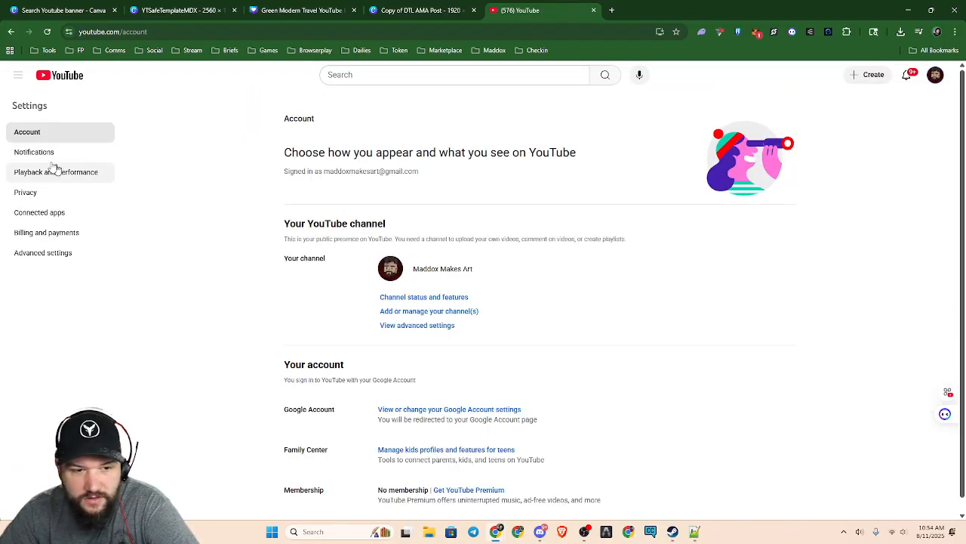
scroll(325, 301, down, 1)
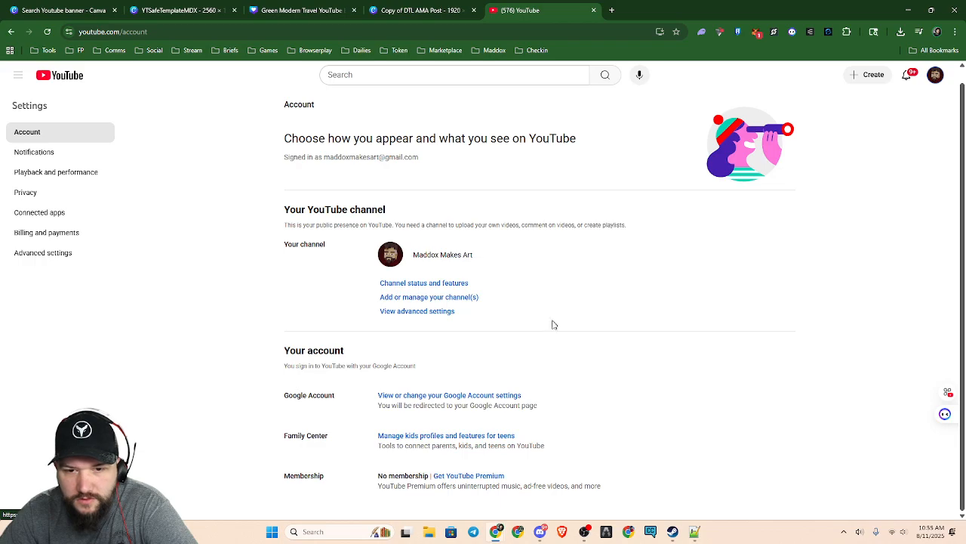
scroll(551, 318, up, 1)
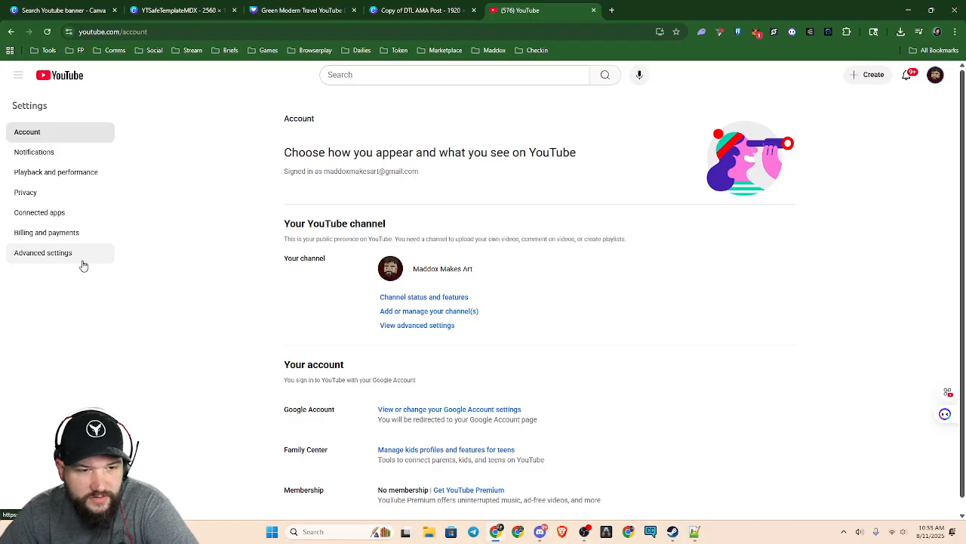
Return to the signed-in account's channel page and open its banner for editing in YouTube Studio
click(935, 77)
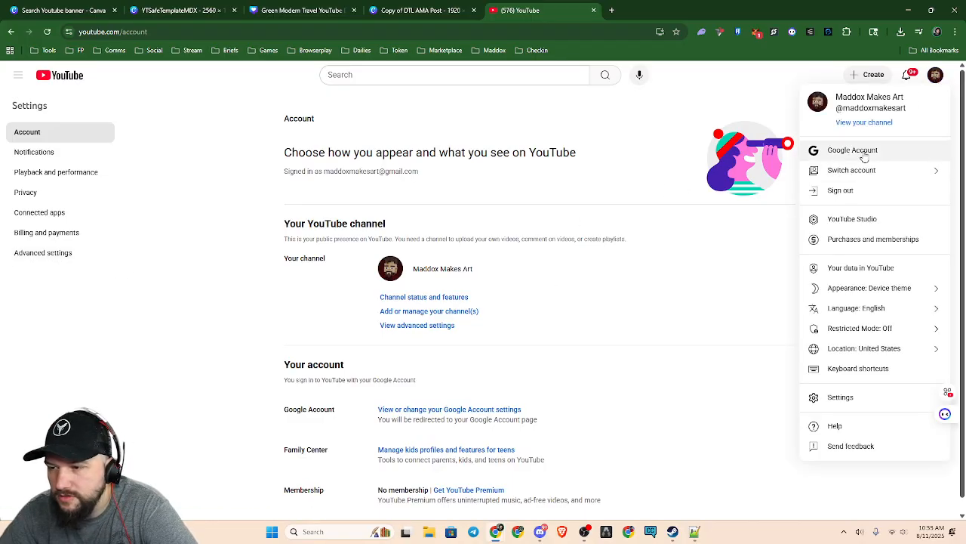
click(864, 122)
mouse_move(665, 141)
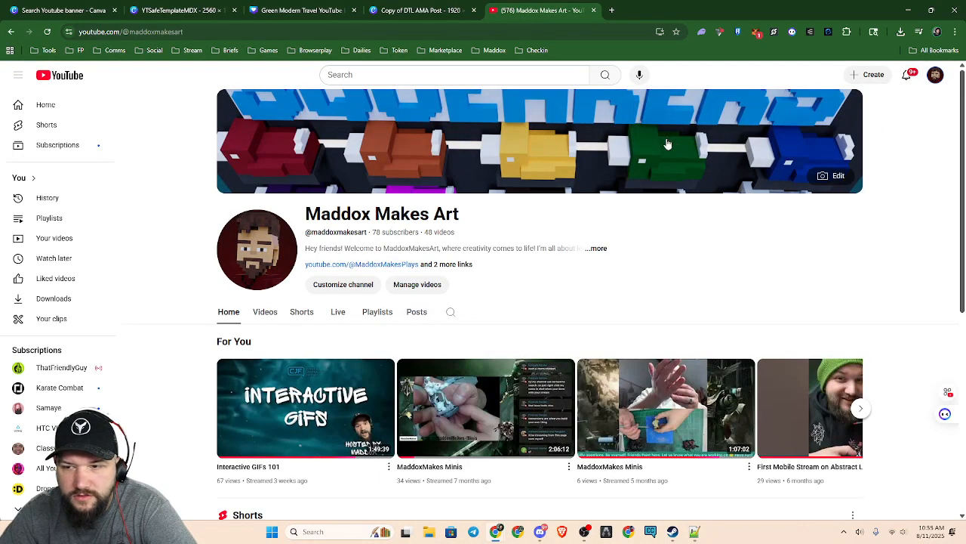
click(828, 179)
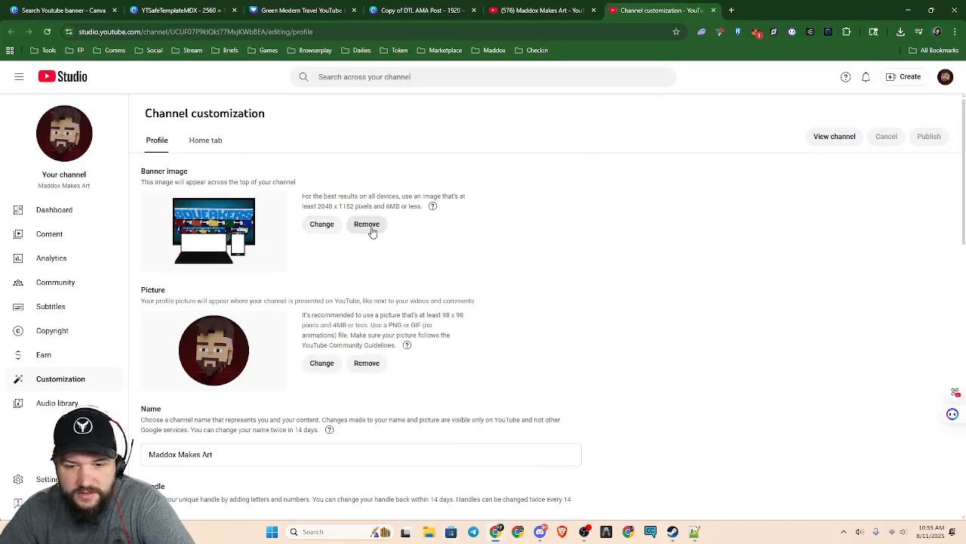
Load the YTSafeTemplateMDX image as the new channel banner to preview its TV, desktop and all-device areas
click(323, 225)
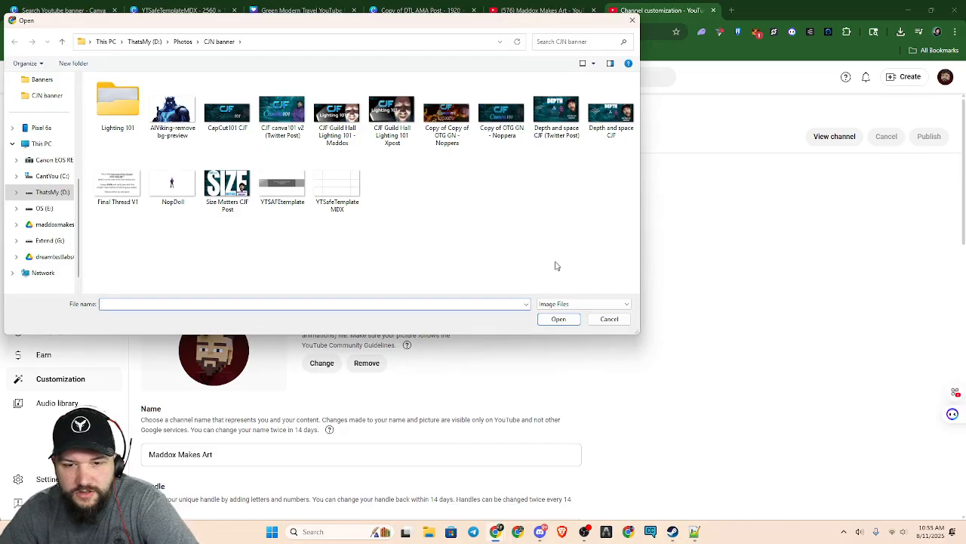
click(335, 186)
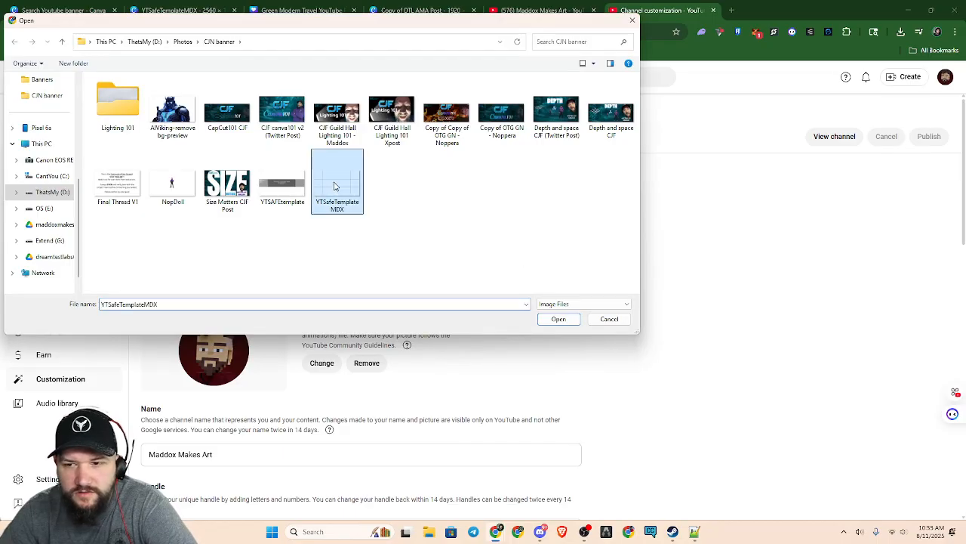
click(557, 317)
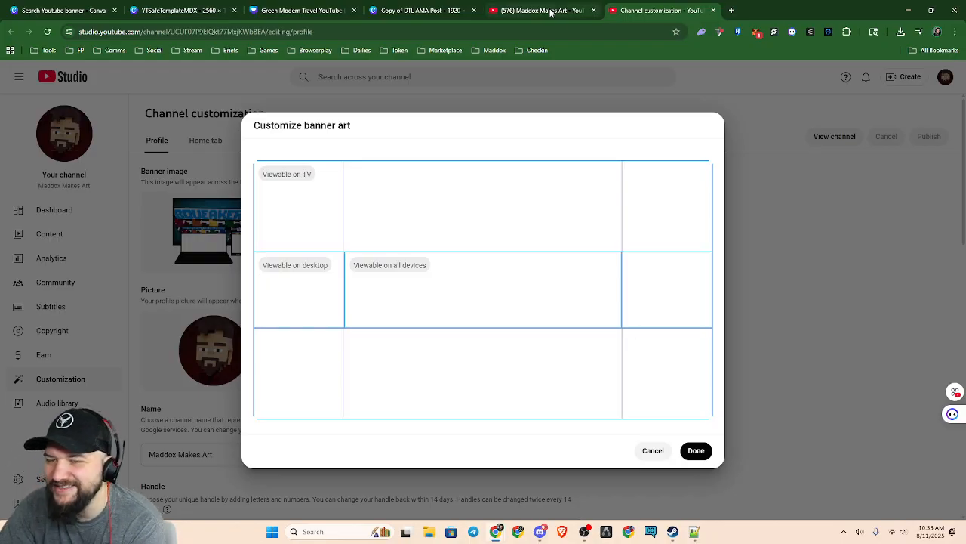
Revisit the Green Modern Travel YouTube Banner design, and dismiss the Create a design dialog on Canva's template search page
mouse_move(550, 12)
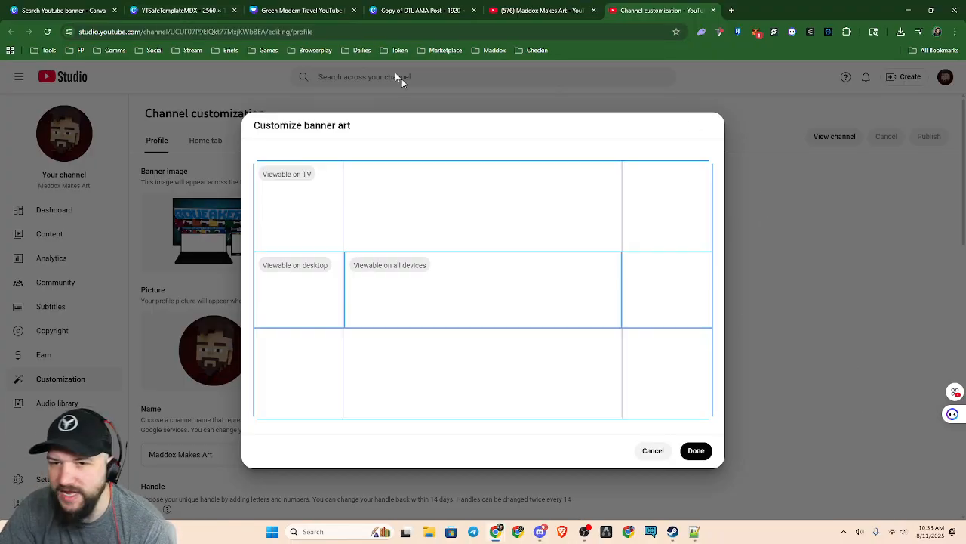
click(310, 12)
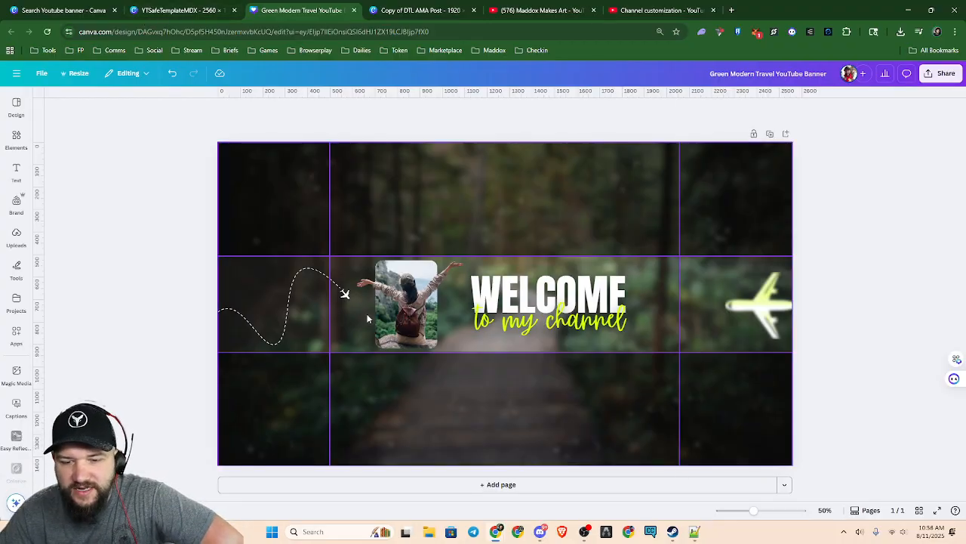
click(72, 10)
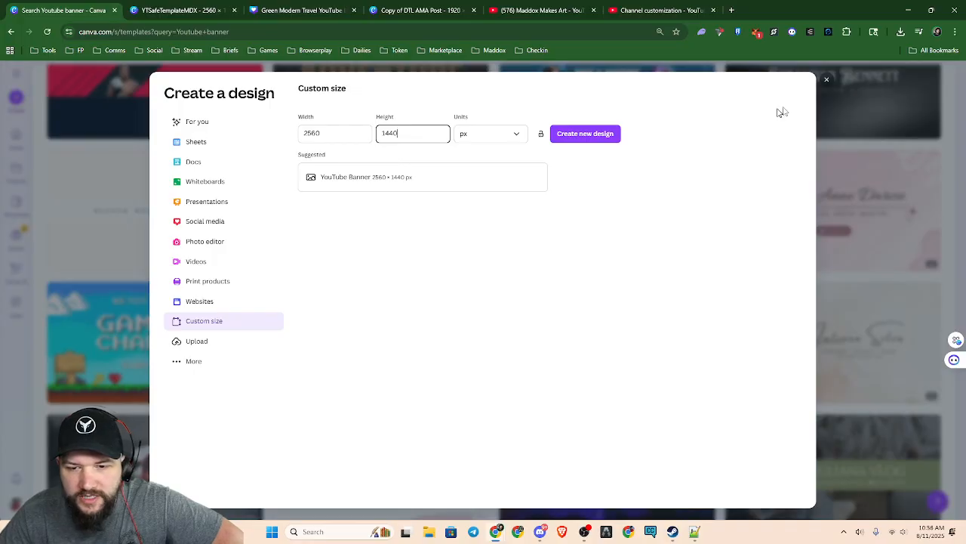
click(826, 78)
Browse the YouTube banner templates and compare how their text and images are placed within the central safe area
scroll(524, 279, up, 5)
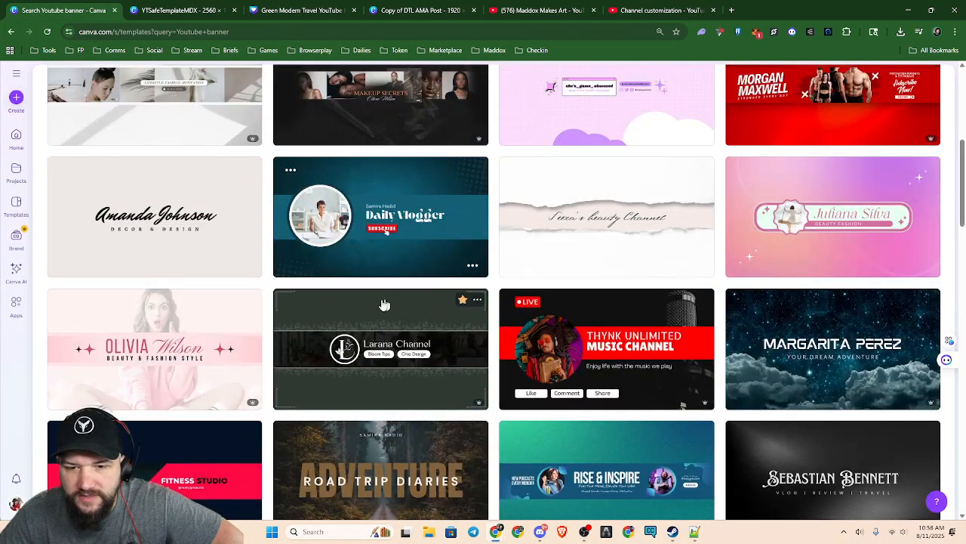
scroll(743, 318, down, 2)
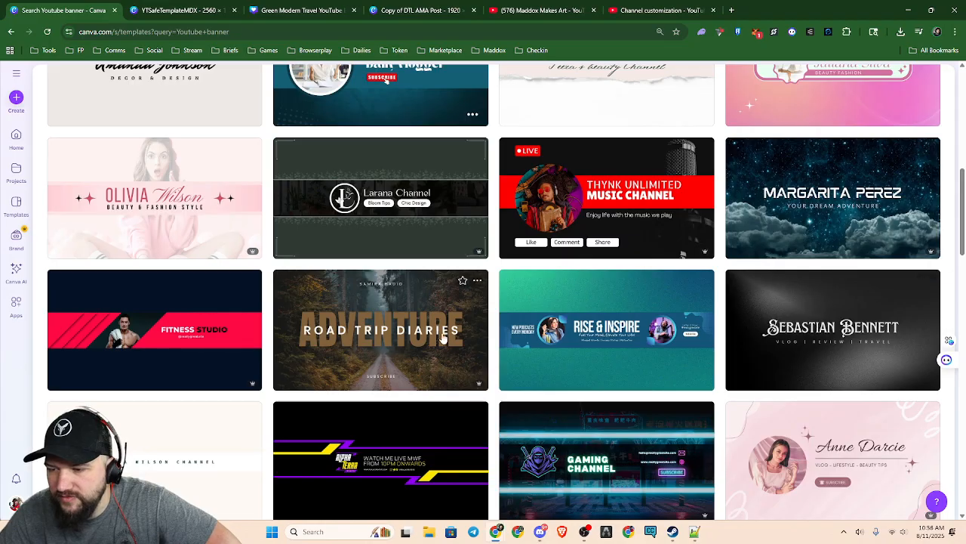
scroll(433, 332, down, 2)
scroll(433, 332, down, 1)
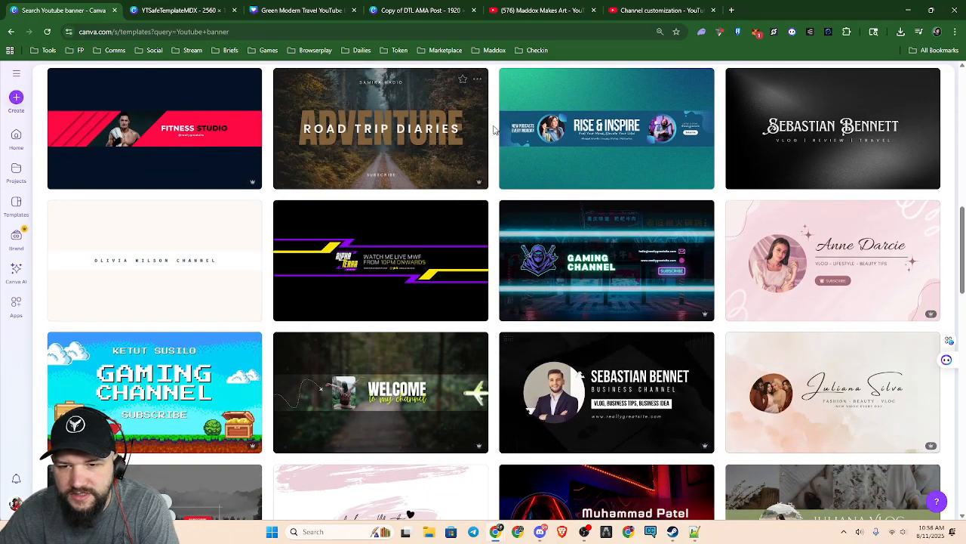
scroll(463, 343, down, 3)
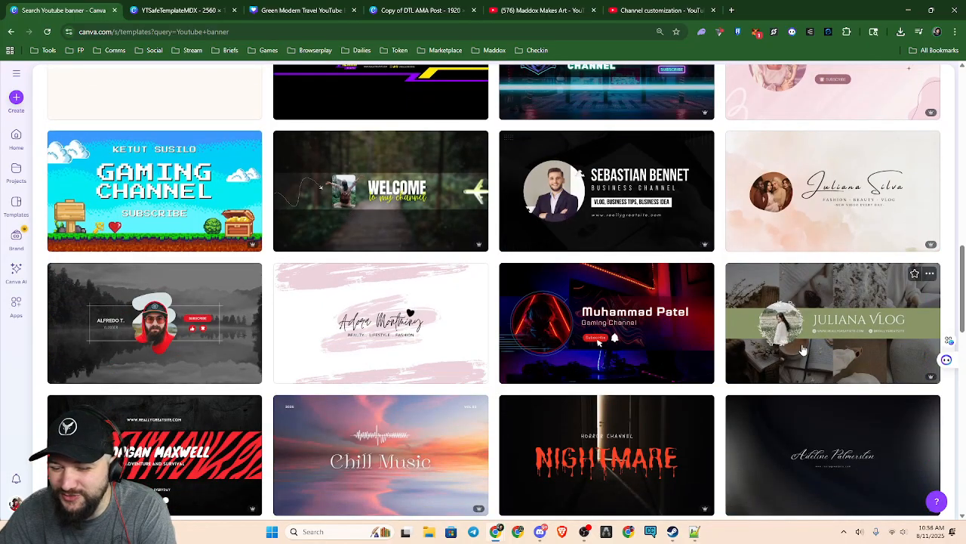
scroll(821, 328, down, 3)
scroll(325, 449, up, 8)
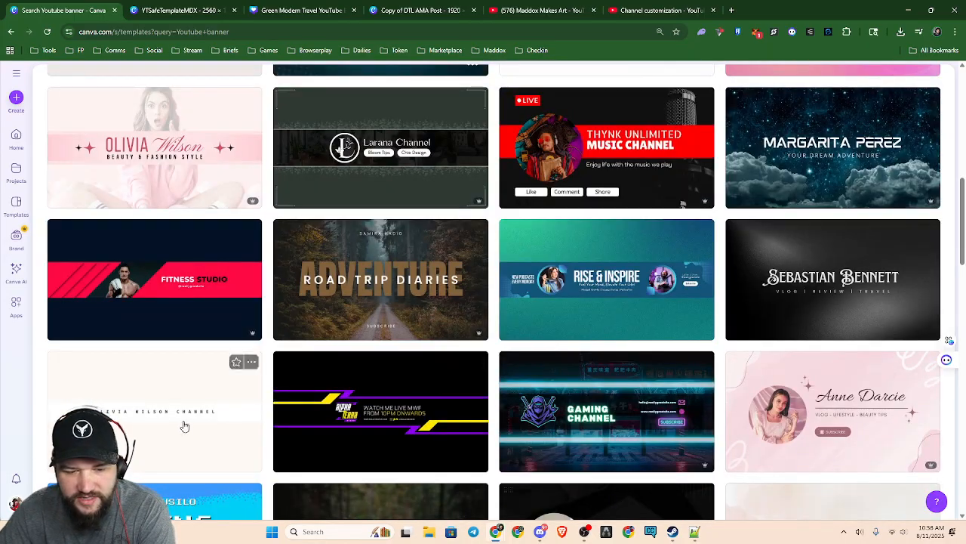
scroll(185, 429, down, 3)
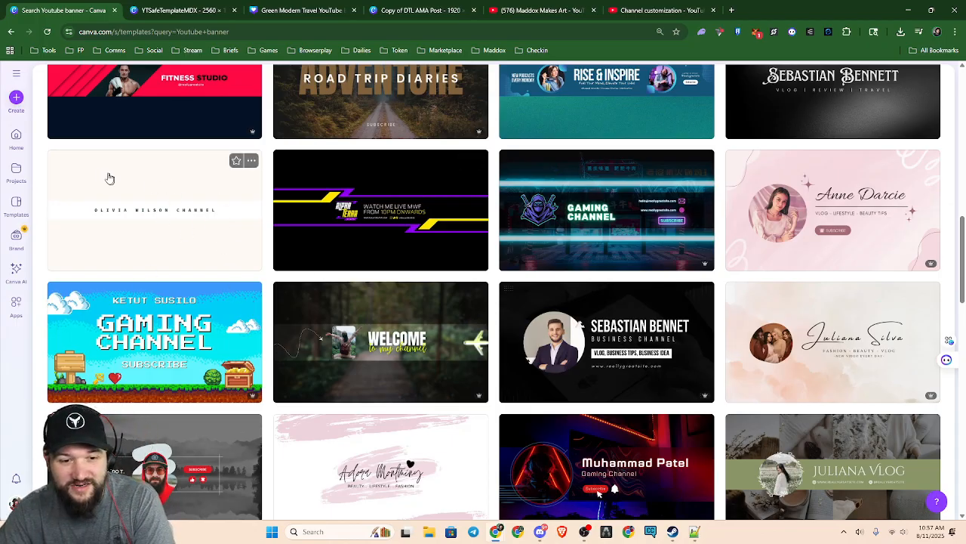
scroll(510, 257, down, 3)
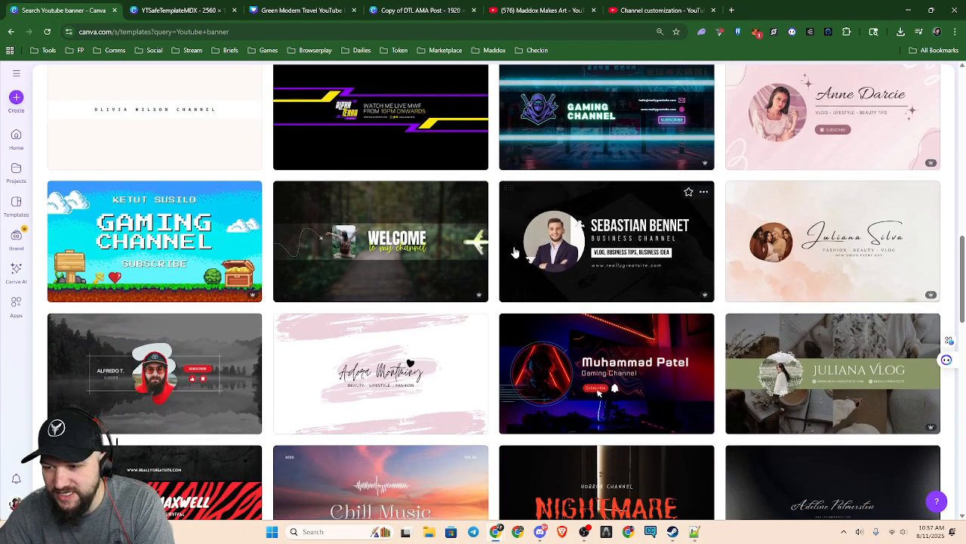
scroll(519, 222, down, 1)
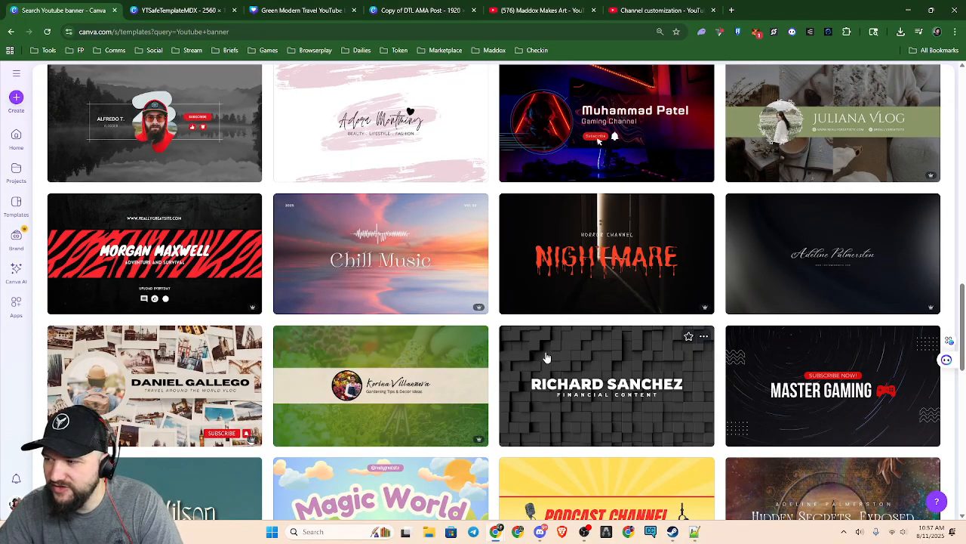
scroll(547, 357, down, 5)
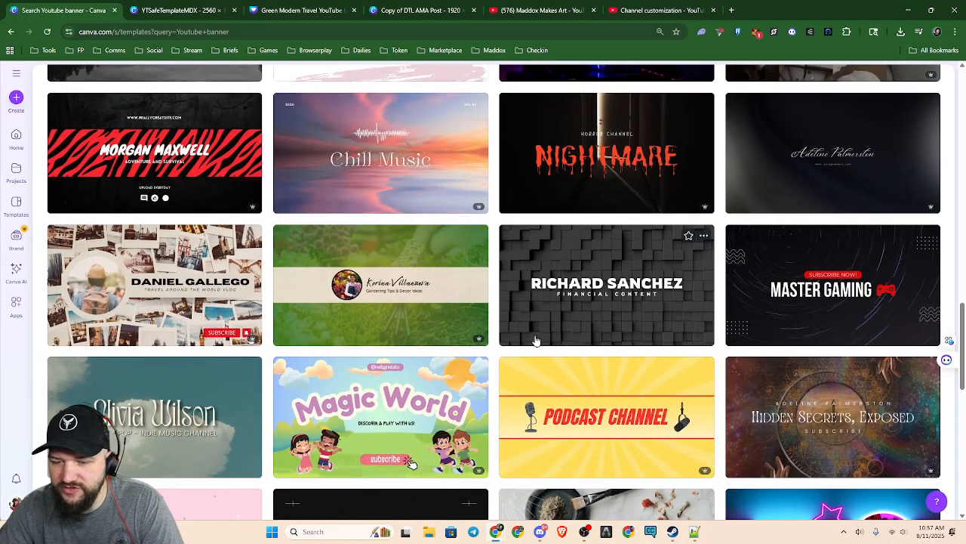
scroll(525, 322, down, 4)
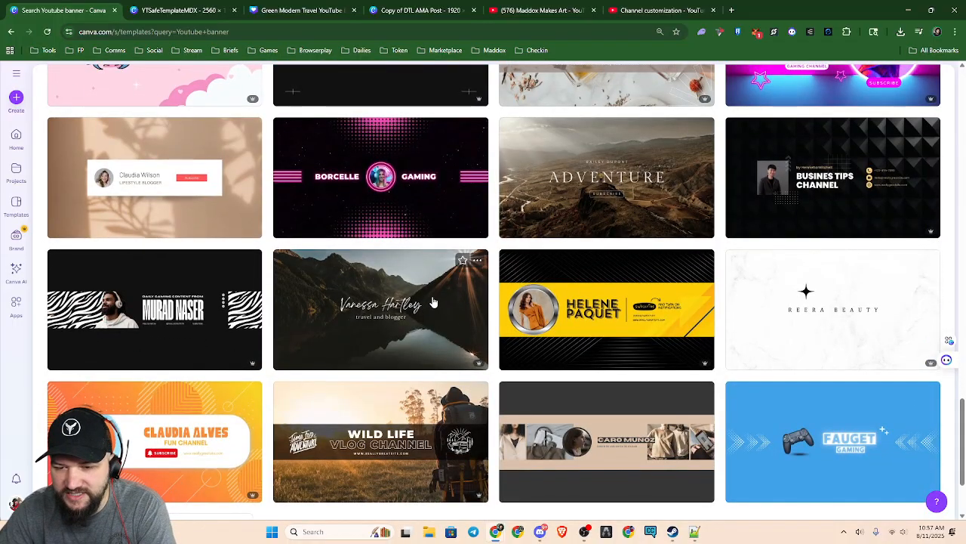
scroll(423, 300, down, 2)
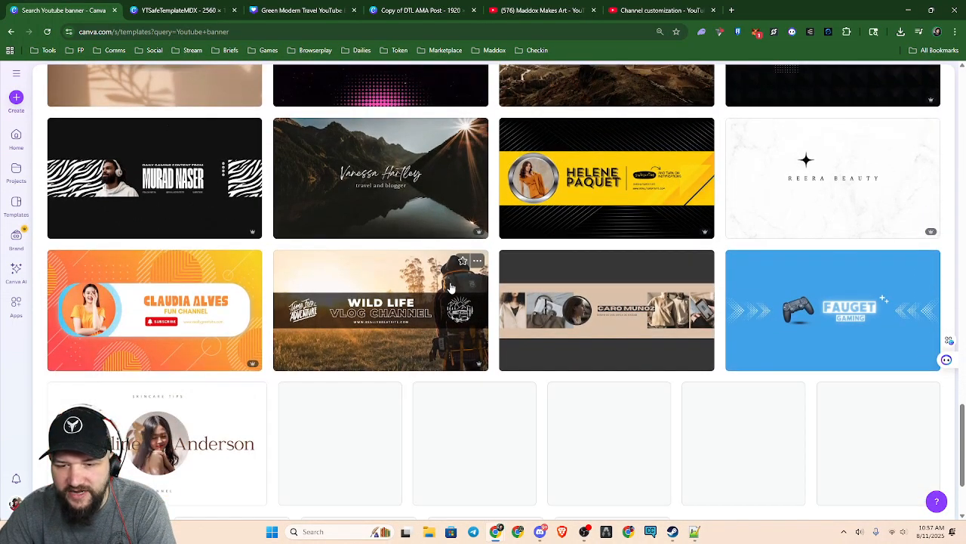
scroll(302, 292, up, 2)
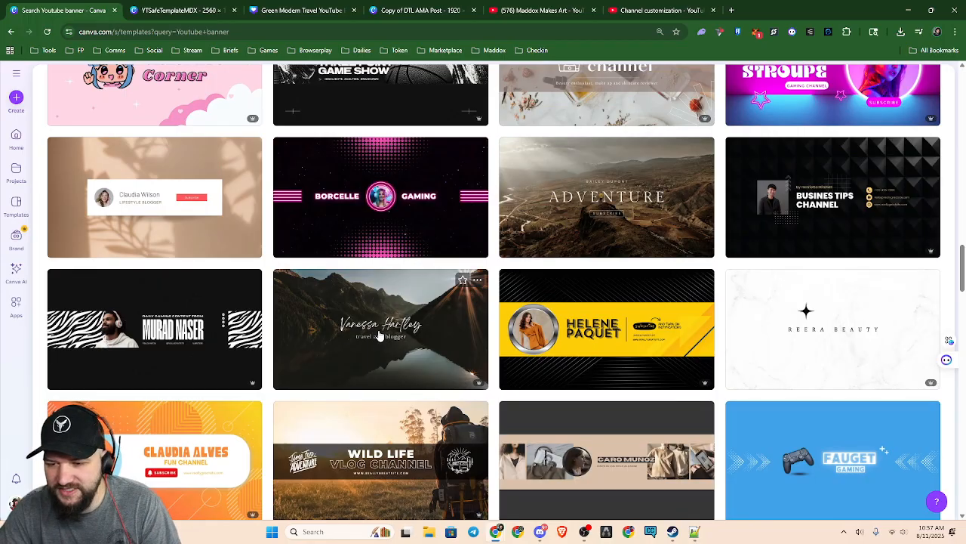
scroll(424, 297, down, 5)
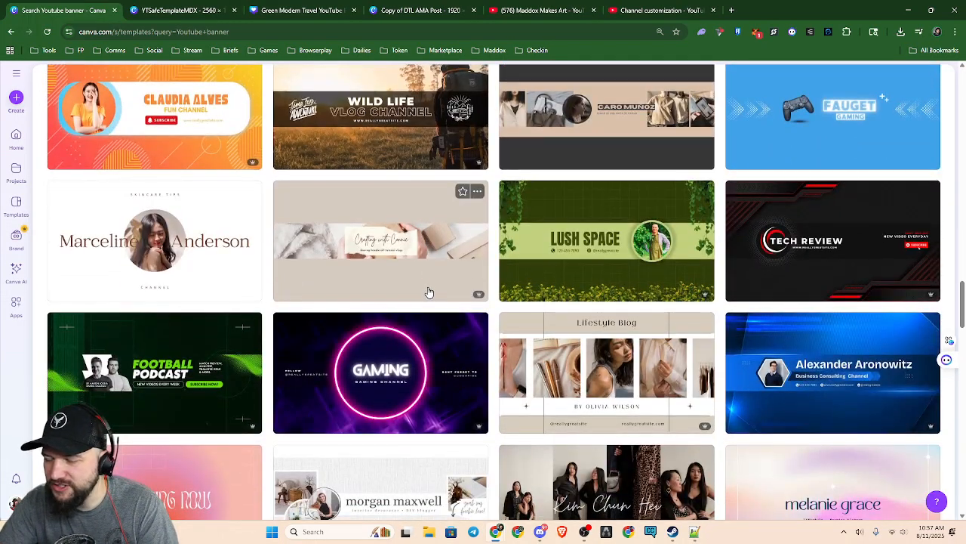
scroll(428, 293, down, 3)
scroll(431, 283, down, 4)
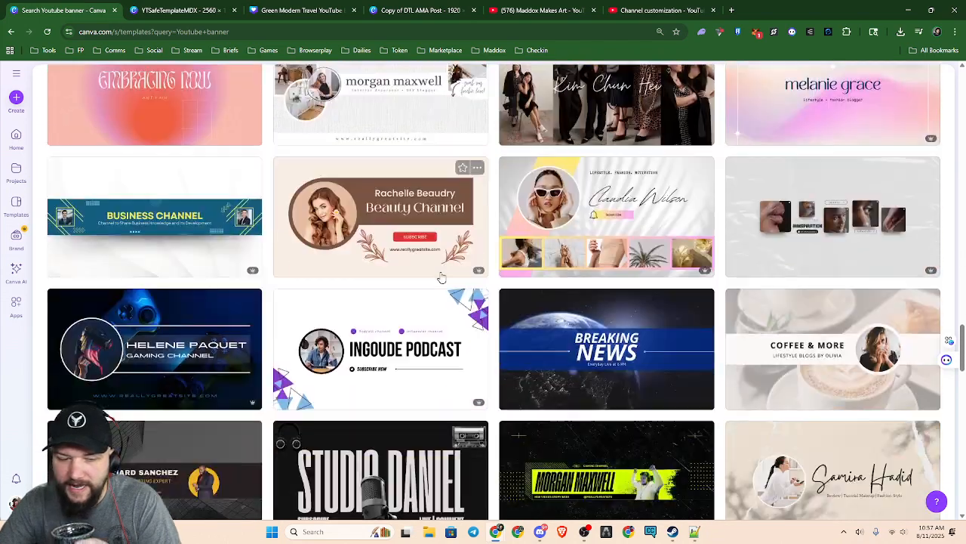
scroll(442, 278, down, 2)
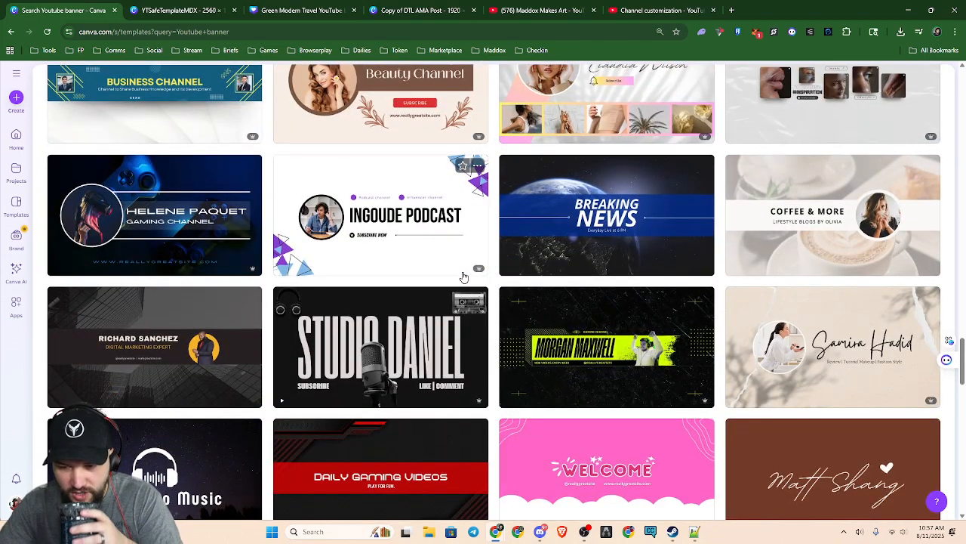
mouse_move(455, 300)
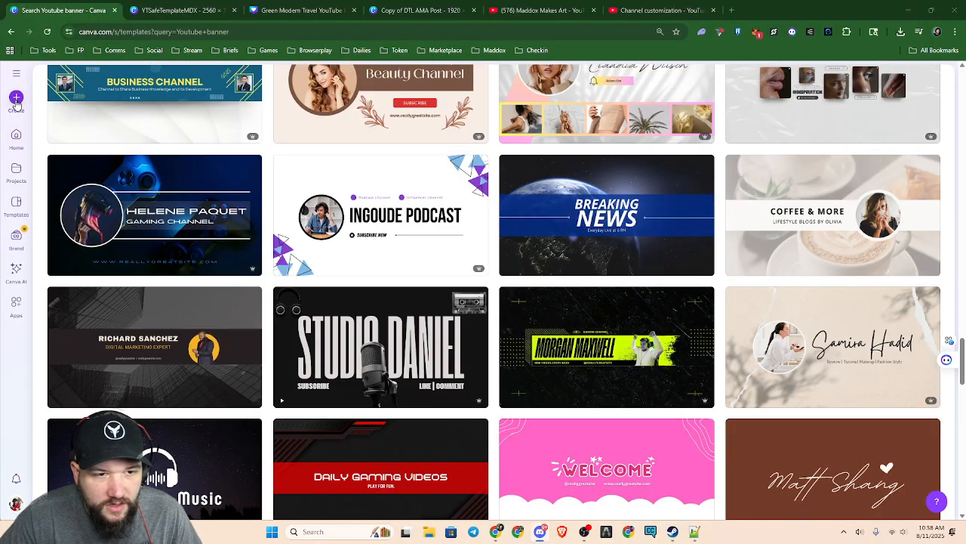
scroll(401, 371, up, 1)
scroll(401, 371, down, 15)
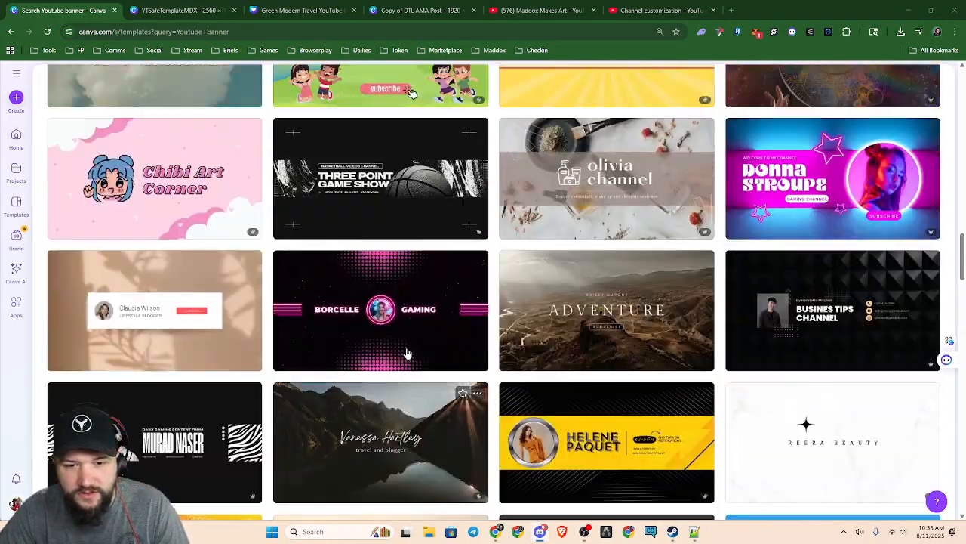
Create a blank YouTube Banner design from the template search results
scroll(401, 371, up, 8)
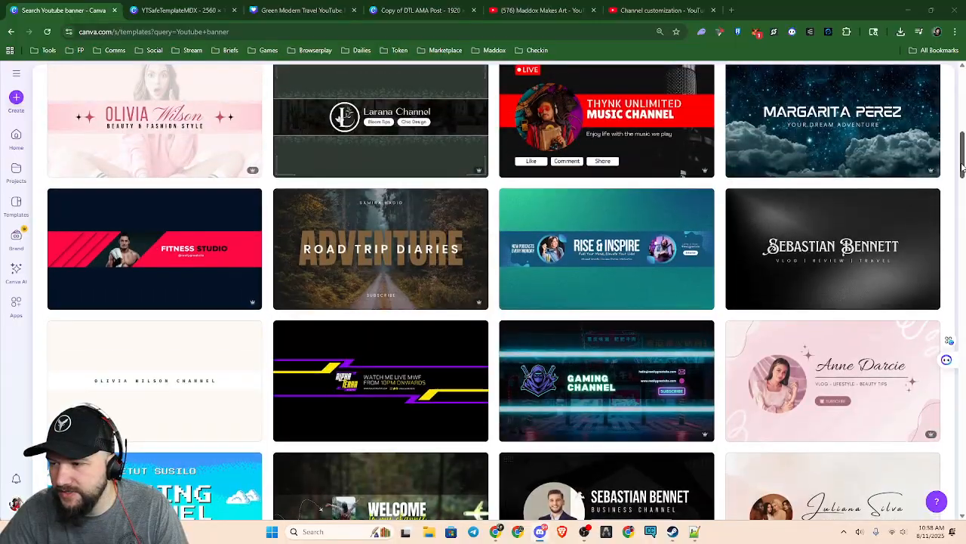
drag(962, 155, 964, 94)
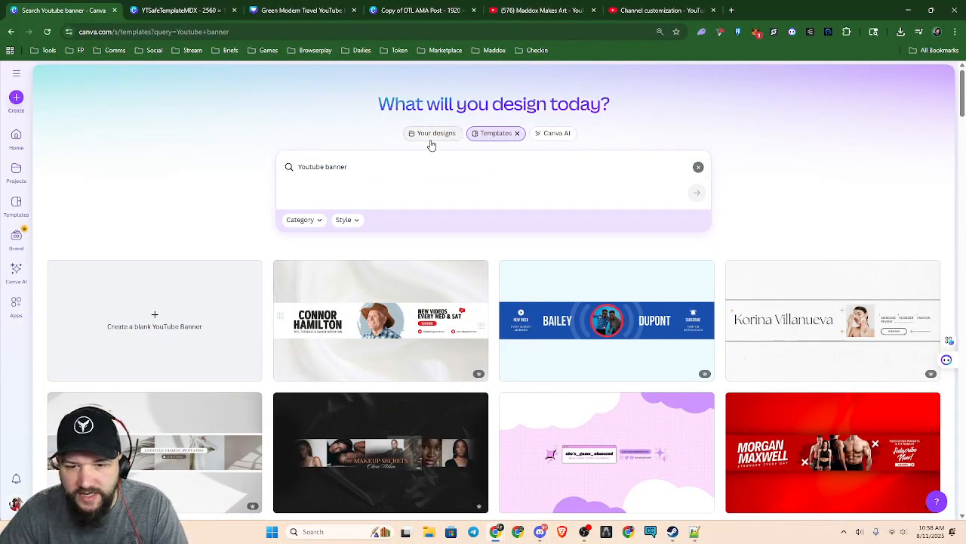
click(167, 329)
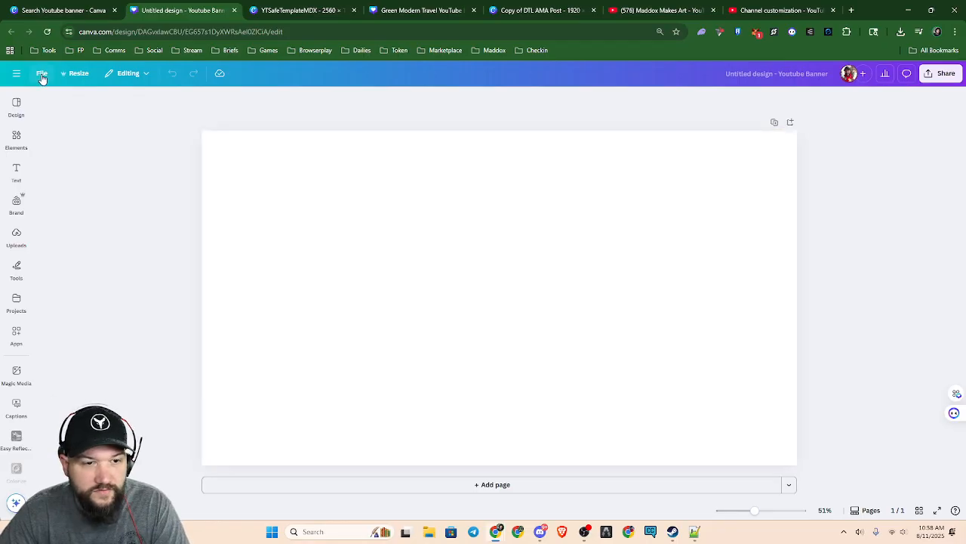
click(41, 74)
mouse_move(93, 191)
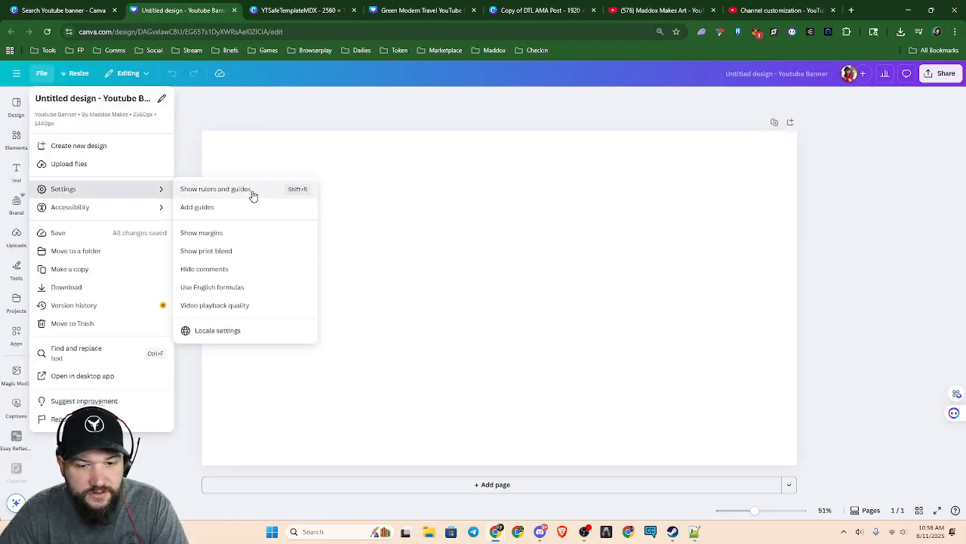
click(252, 208)
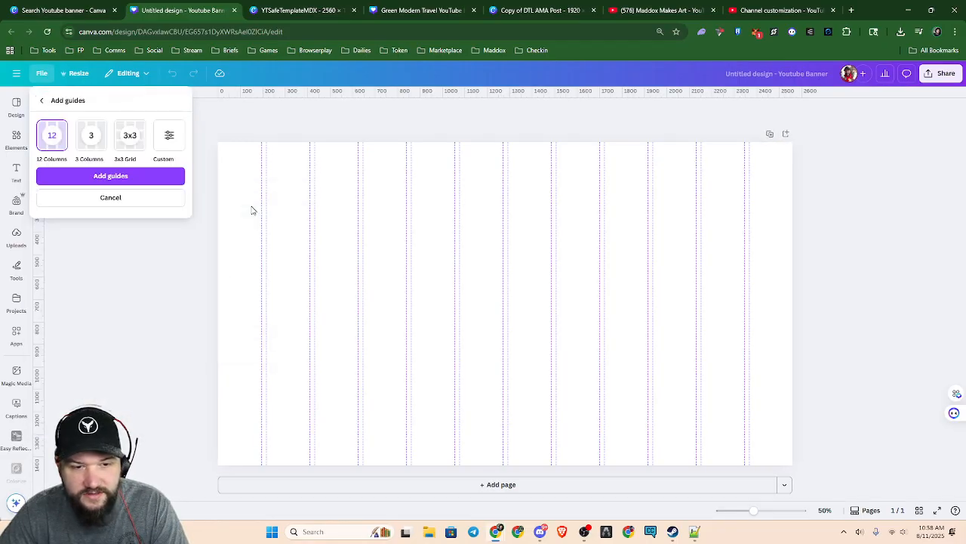
click(167, 139)
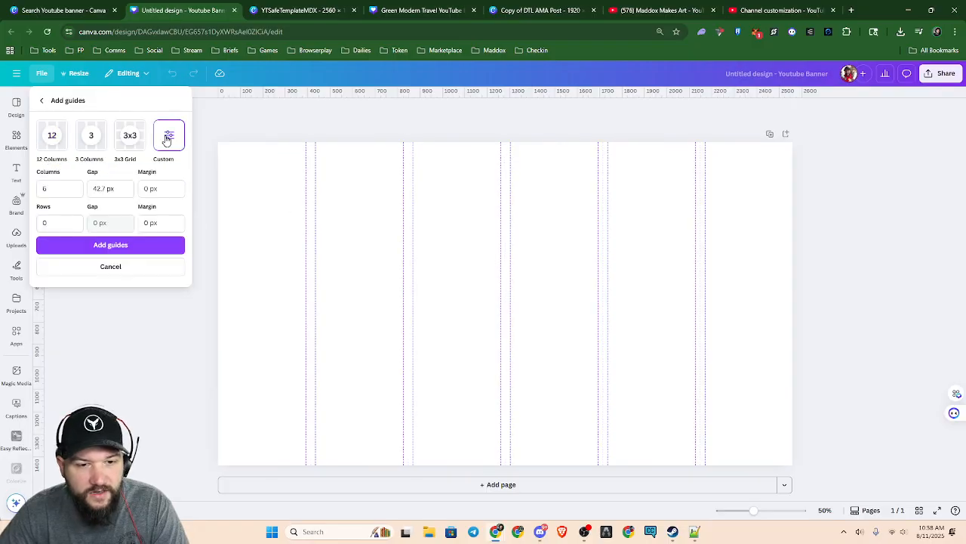
double_click(56, 188)
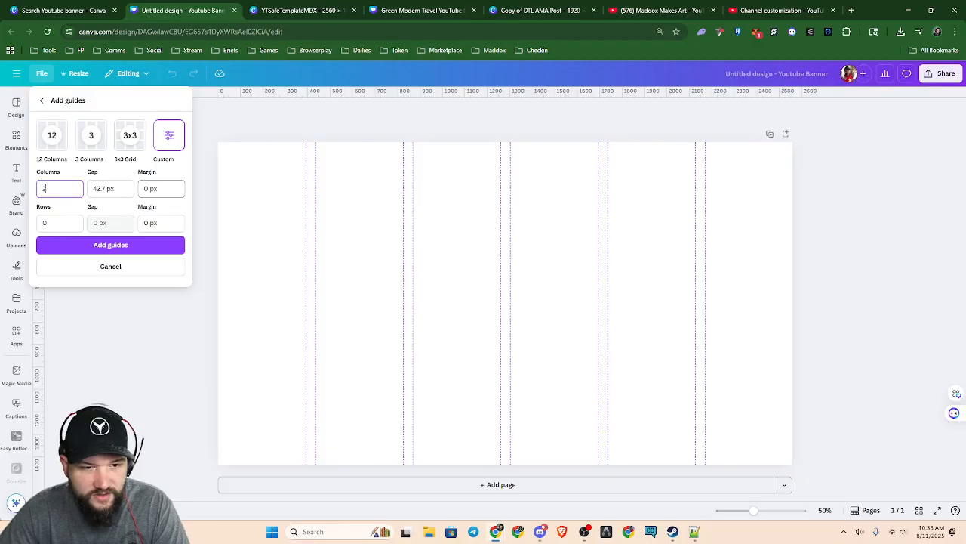
click(46, 223)
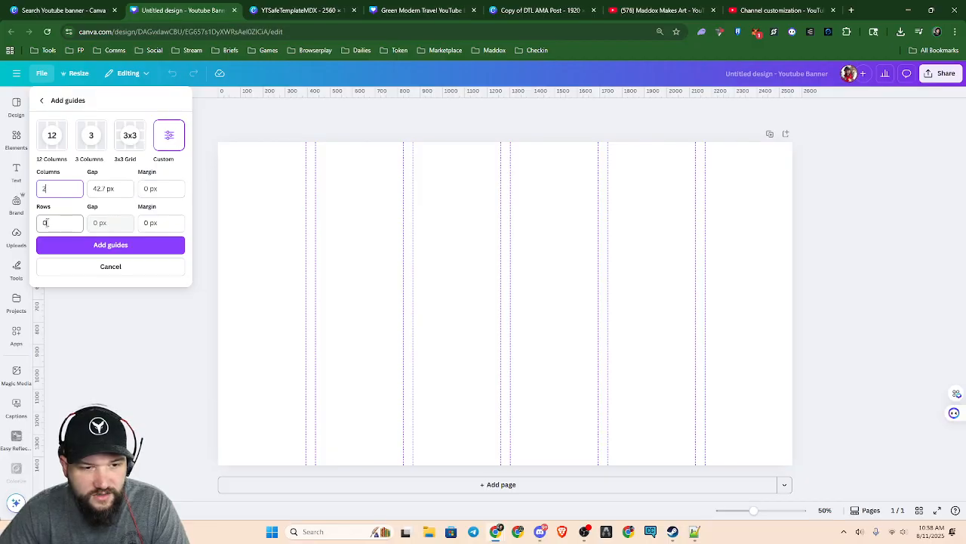
click(111, 267)
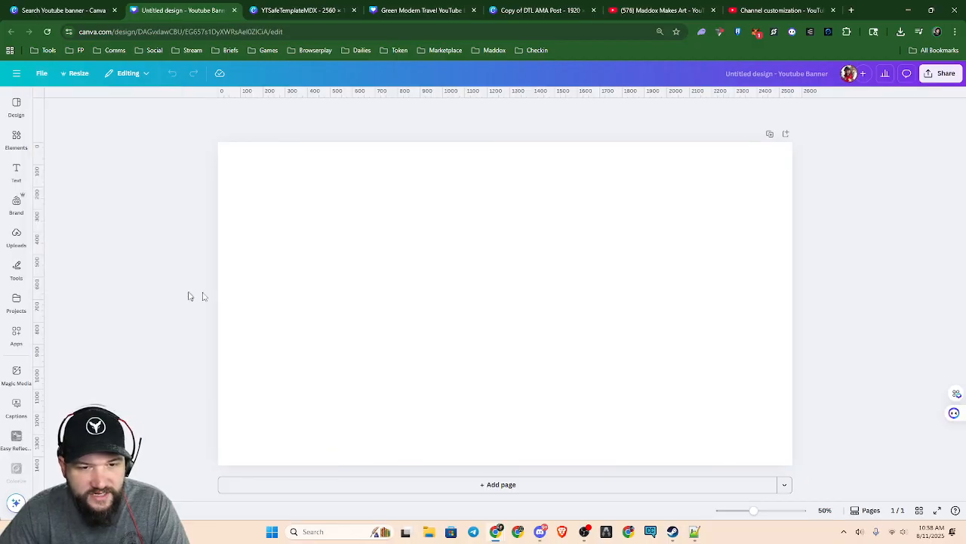
Insert the downloaded YTSafeTemplateMDX.png image onto the blank banner page
click(901, 31)
click(838, 80)
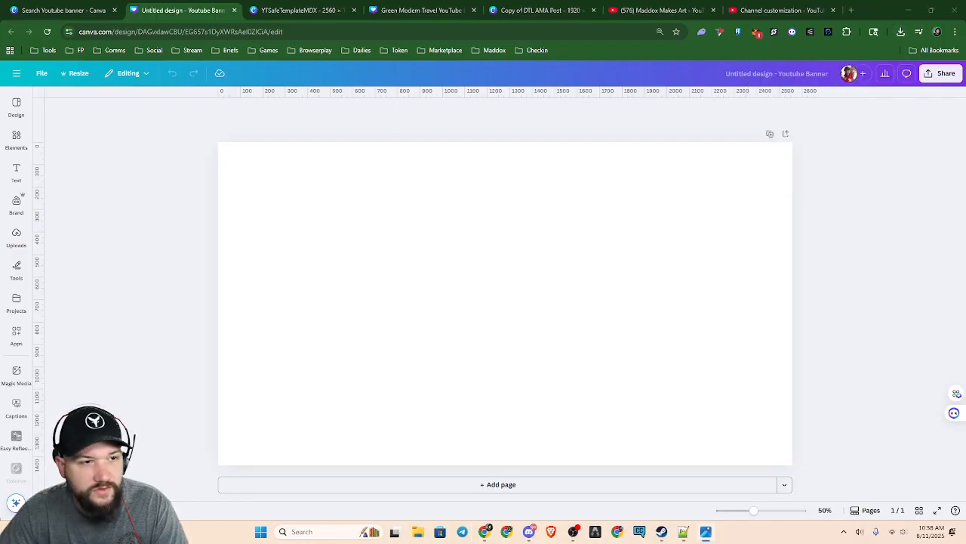
click(901, 31)
drag(815, 78, 597, 248)
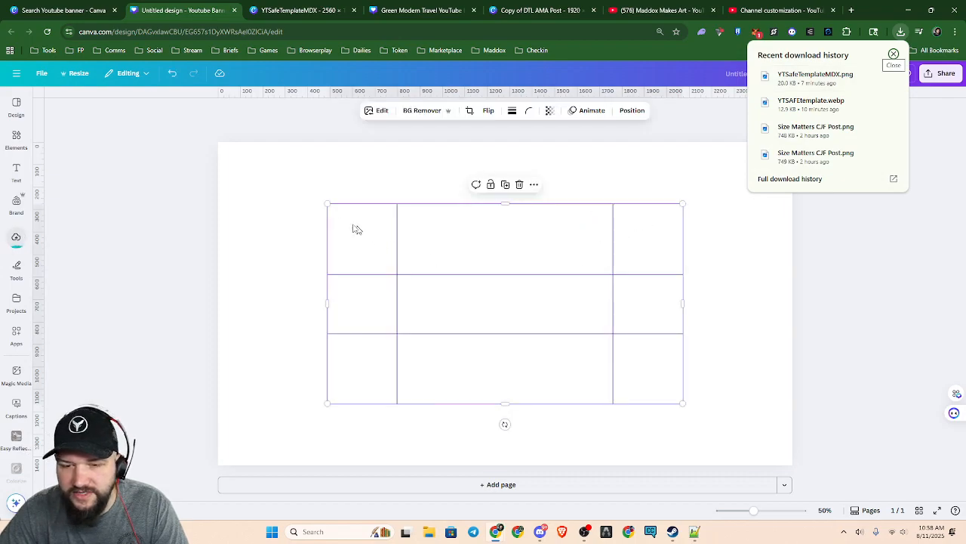
Enlarge the safe-area template image from its opposite corners so it fills the whole 2560 × 1440 banner page, and deselect it
drag(328, 204, 216, 143)
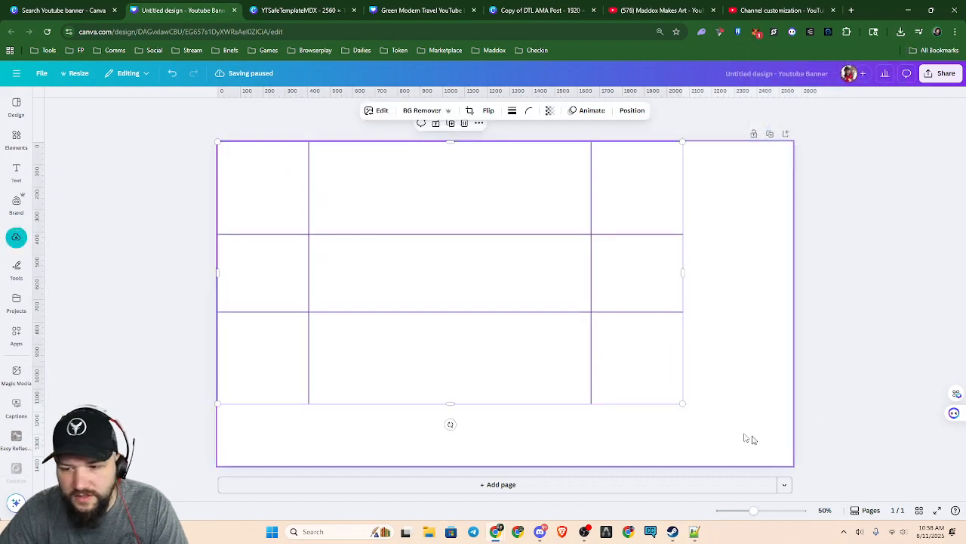
click(691, 411)
click(559, 344)
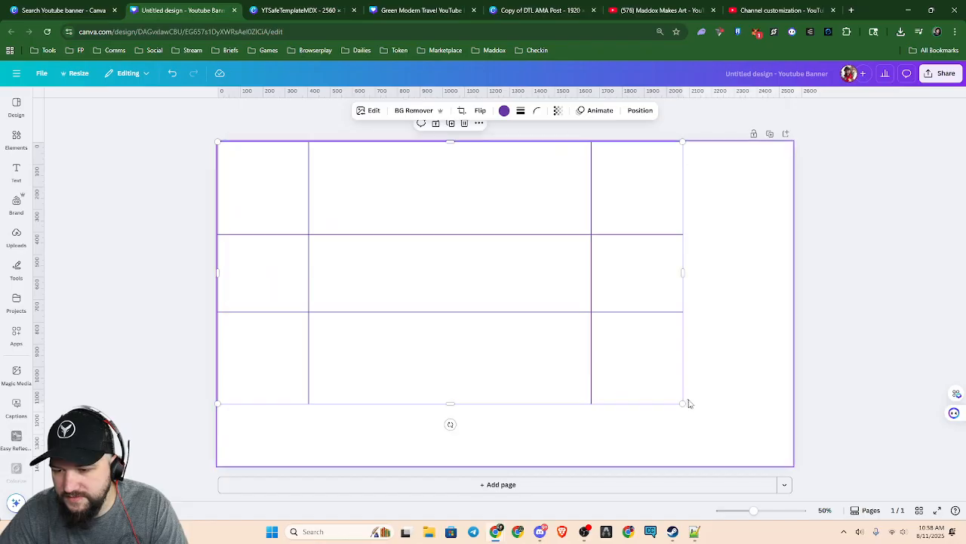
drag(683, 404, 792, 467)
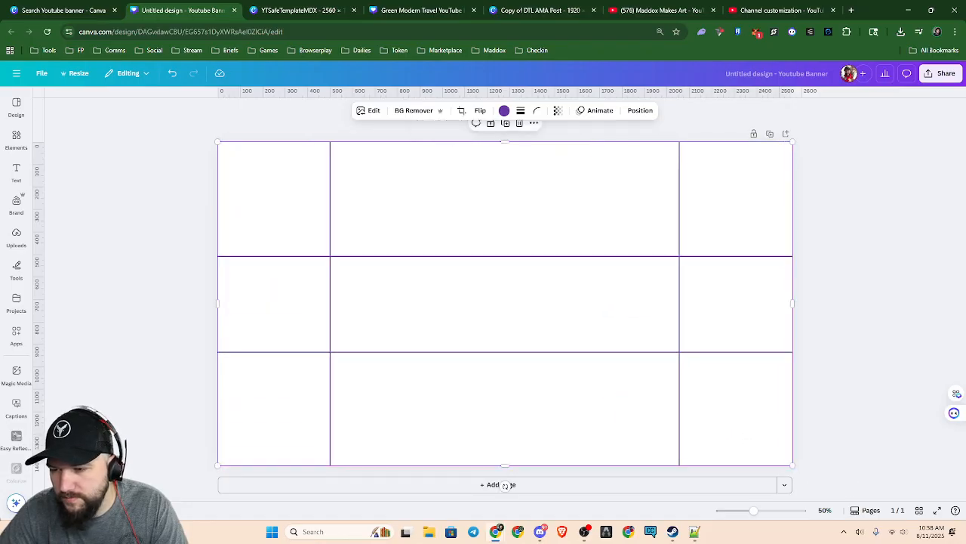
click(826, 355)
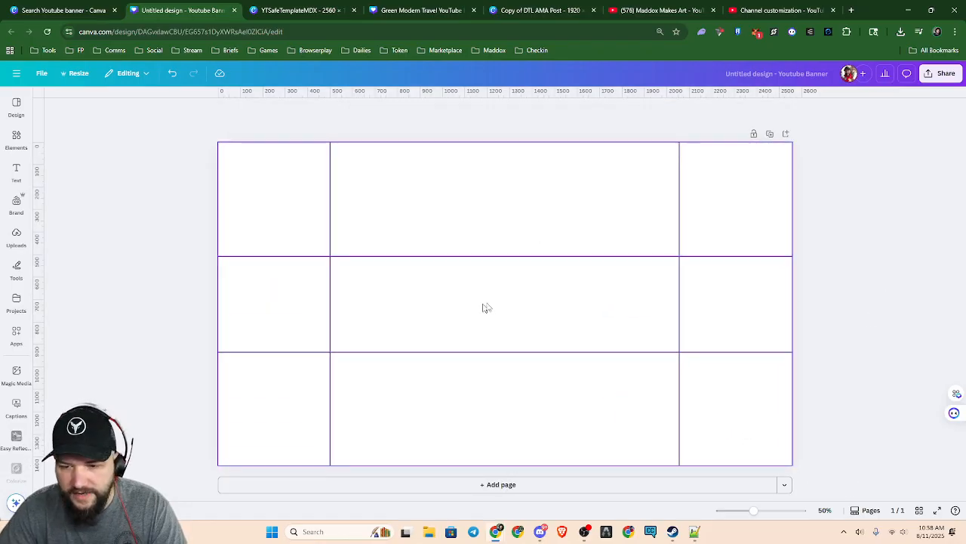
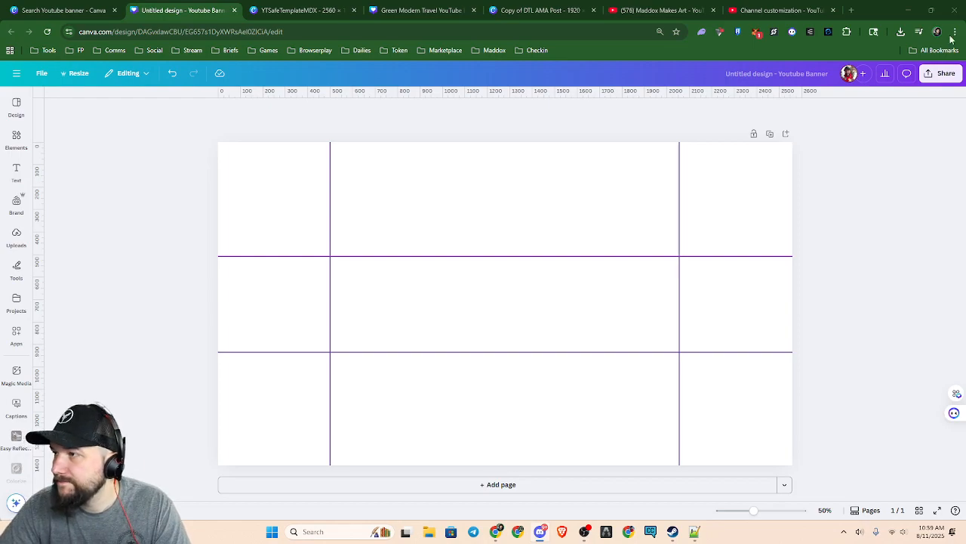
Insert the pixel-art image with four character portraits from the file folder onto the banner page
click(901, 32)
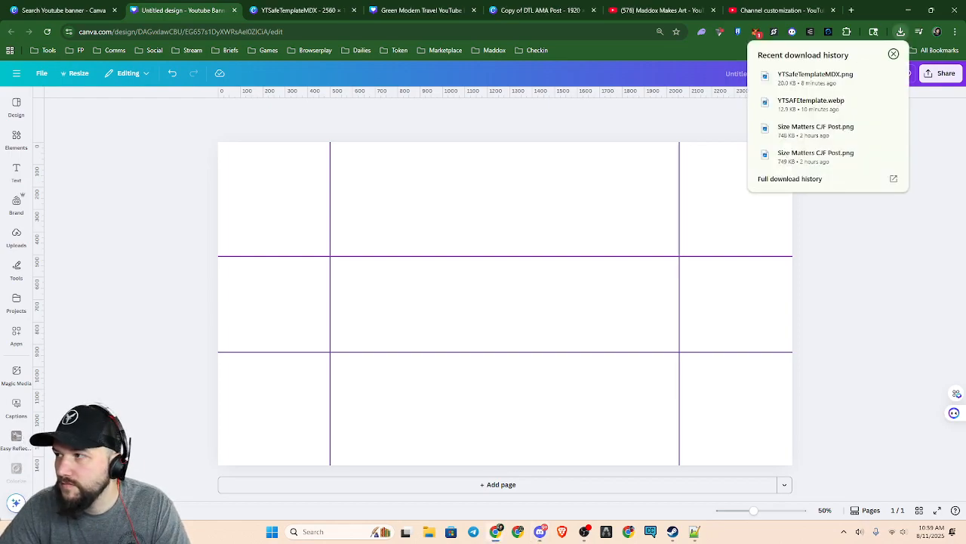
click(877, 82)
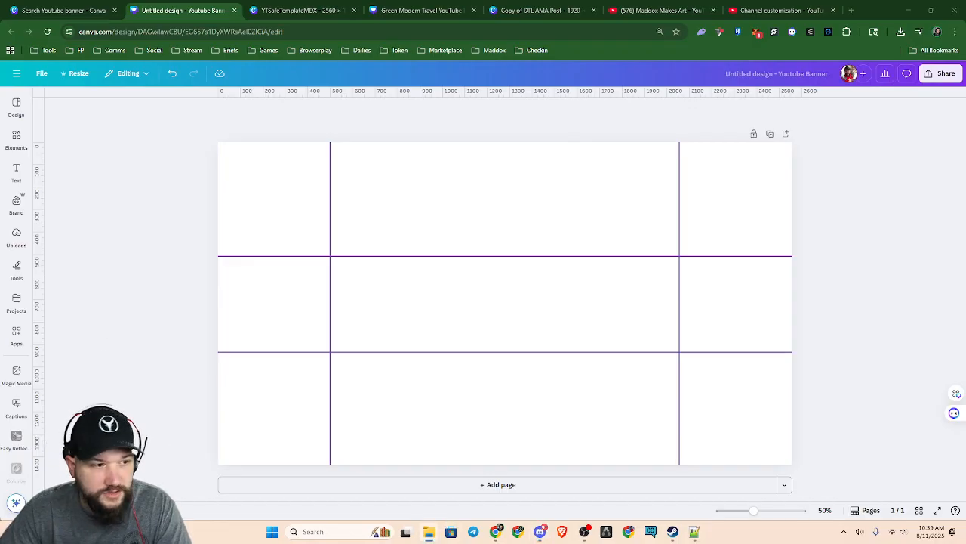
drag(2, 438, 350, 290)
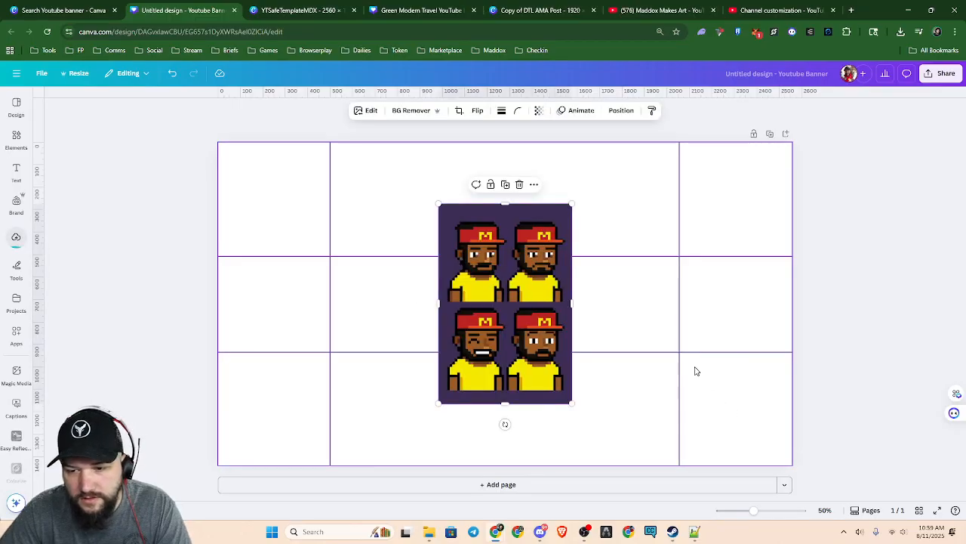
Crop the inserted image to its lower-left smiling character and remove the purple background
scroll(527, 368, up, 4)
scroll(528, 367, down, 2)
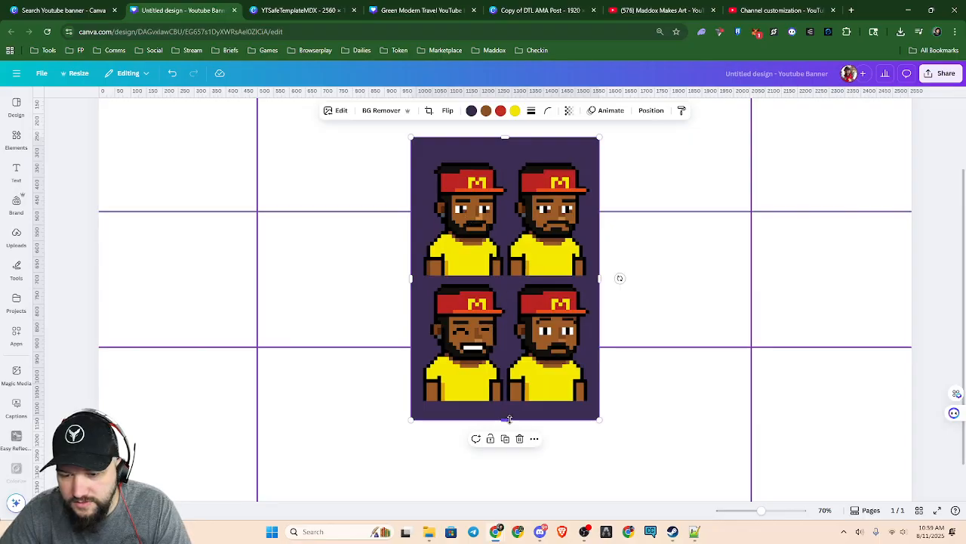
drag(509, 419, 525, 405)
drag(500, 137, 510, 278)
drag(601, 341, 505, 342)
drag(408, 345, 421, 342)
click(380, 111)
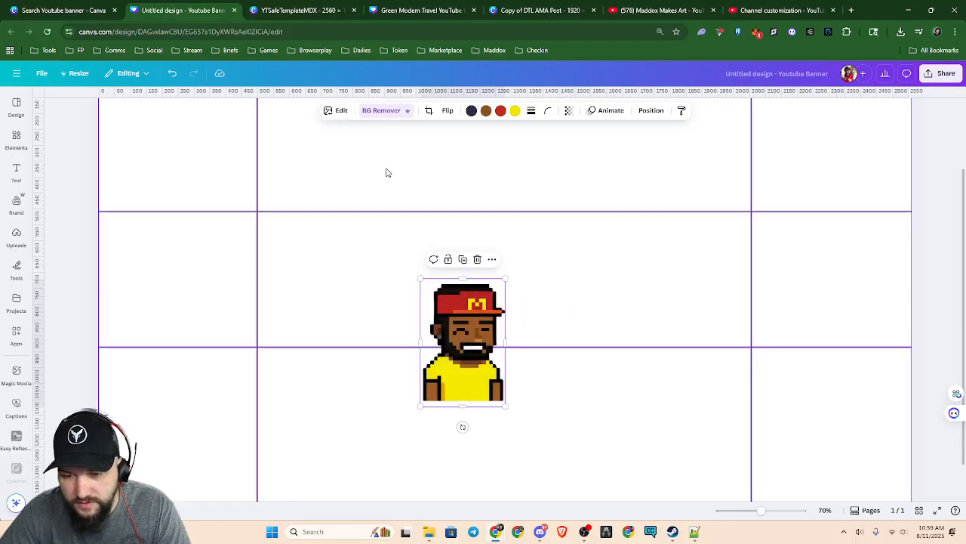
Move the character into the left part of the central safe area and shrink it to fit between the horizontal guides
drag(463, 384, 312, 325)
drag(352, 220, 346, 229)
drag(329, 305, 362, 297)
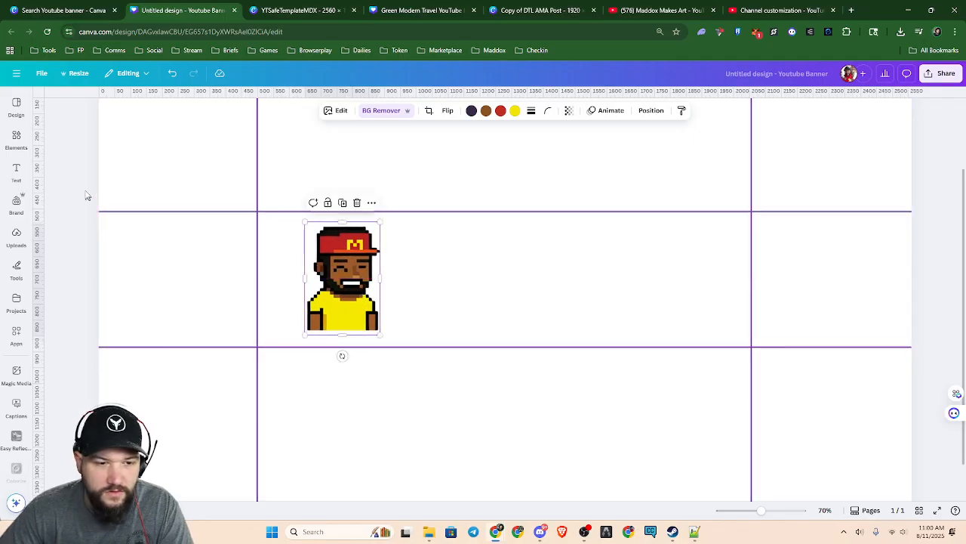
Add a text box reading "Blue Mojo", widen it to a single line and place it to the right of the character
click(16, 172)
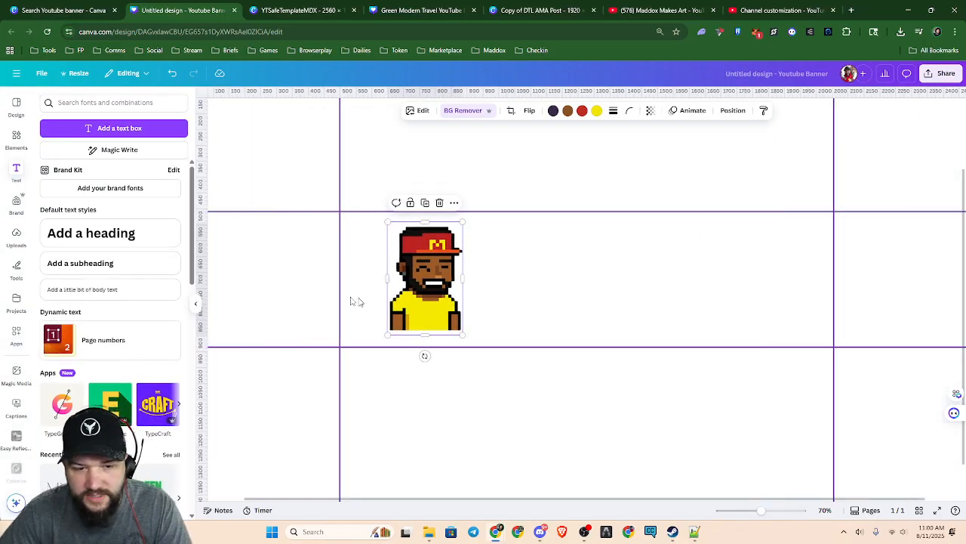
click(117, 129)
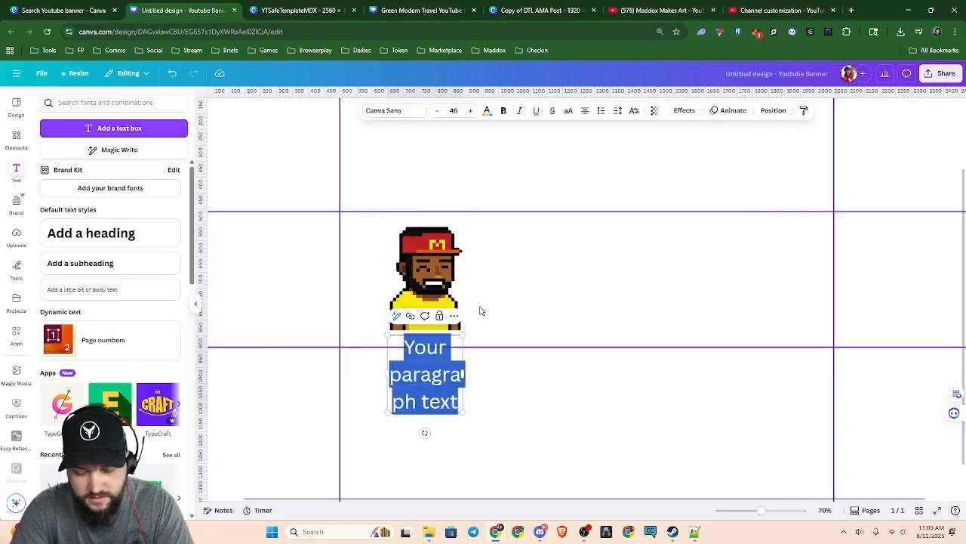
text(Blue Mojo)
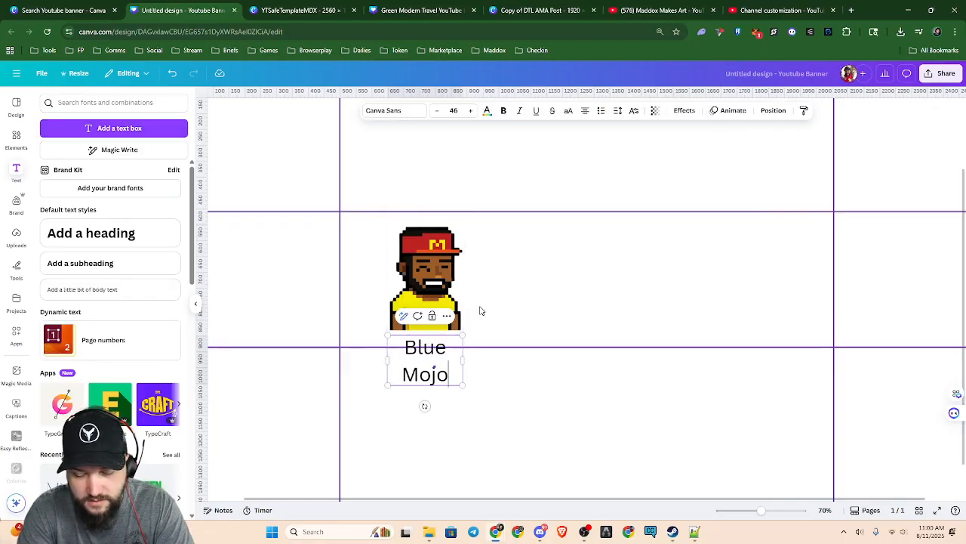
key(Return)
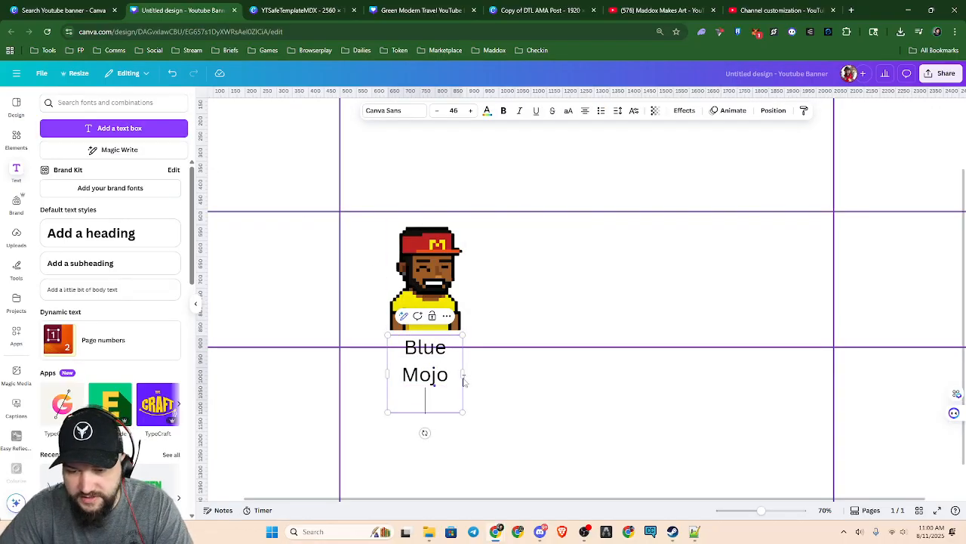
key(BackSpace)
drag(463, 360, 509, 356)
drag(455, 378, 639, 314)
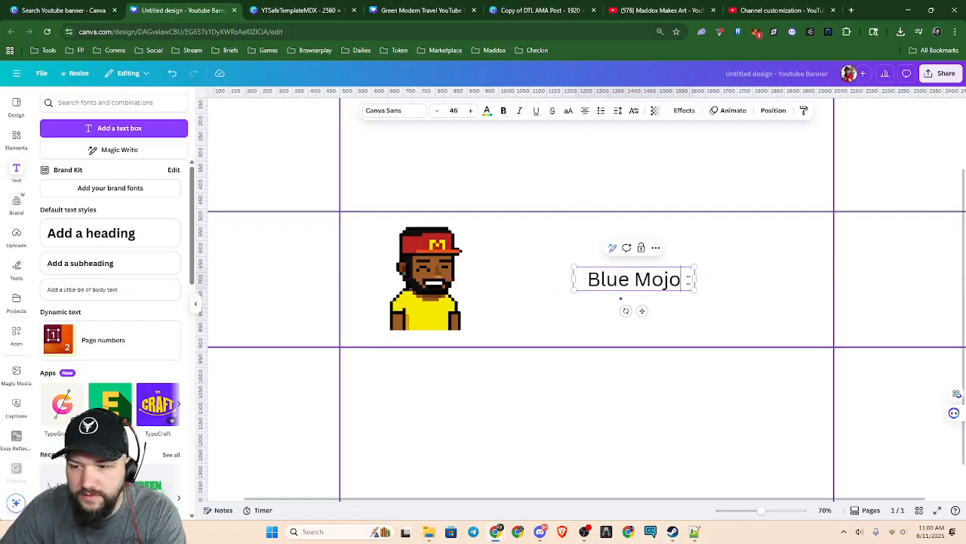
Search the fonts for "8 bit" and "game", and apply Arcade Gamer to the Blue Mojo text
double_click(683, 280)
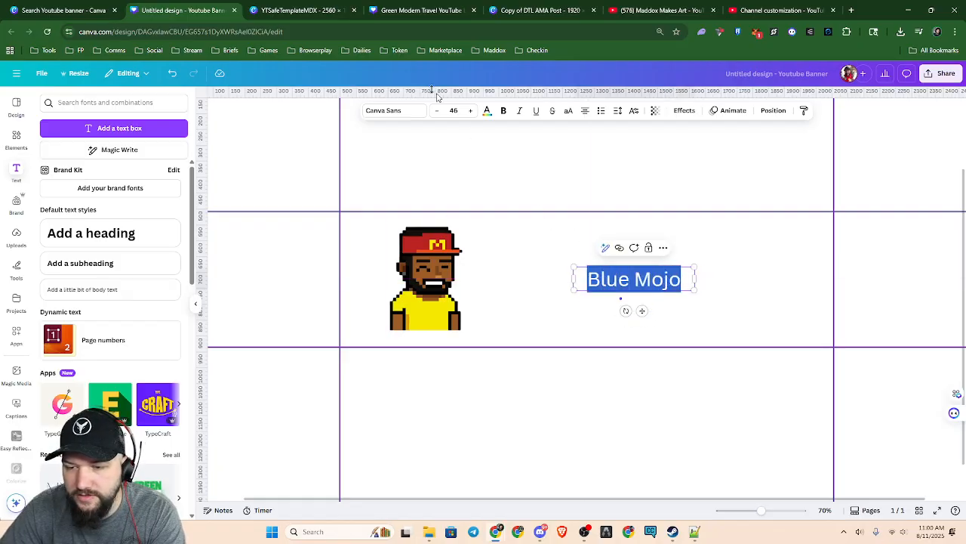
click(391, 111)
click(110, 142)
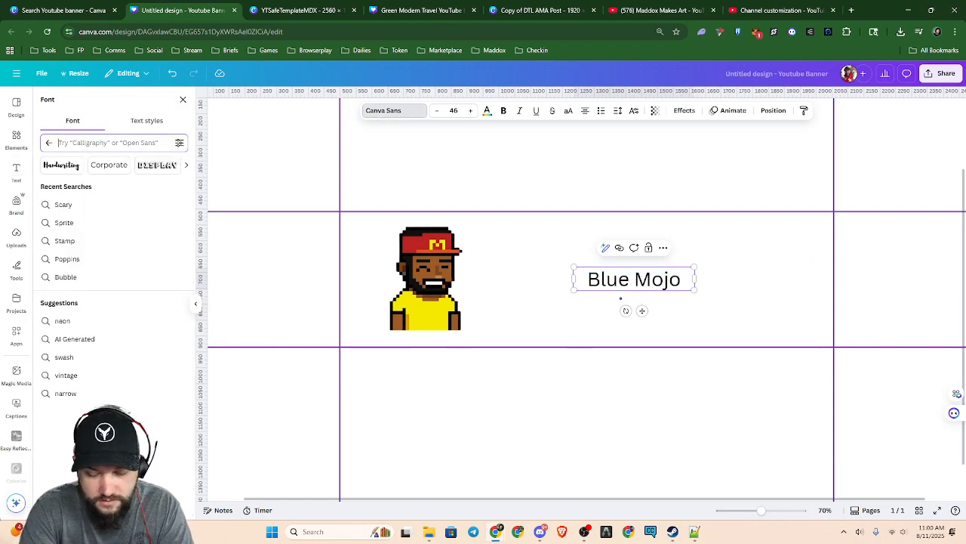
text(8 bit)
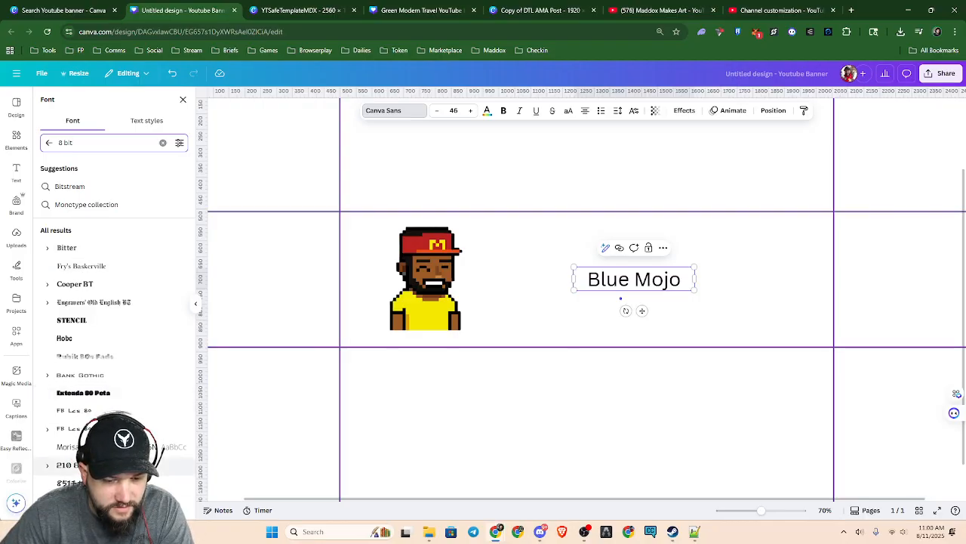
drag(85, 143, 35, 129)
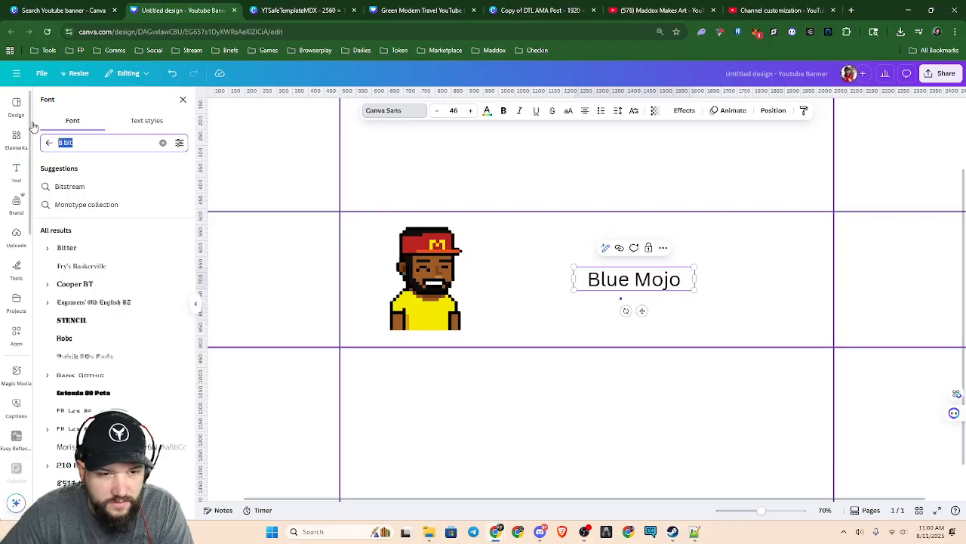
text(game)
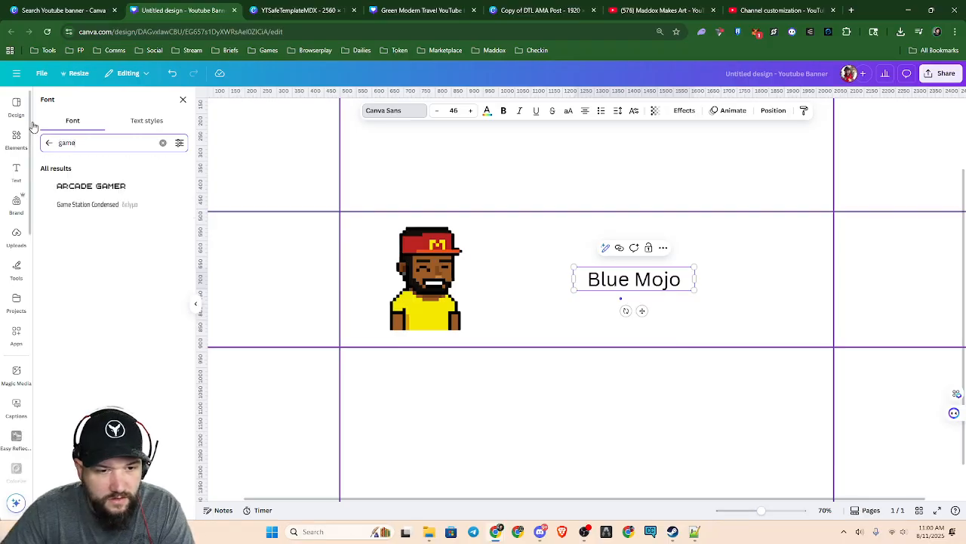
click(93, 188)
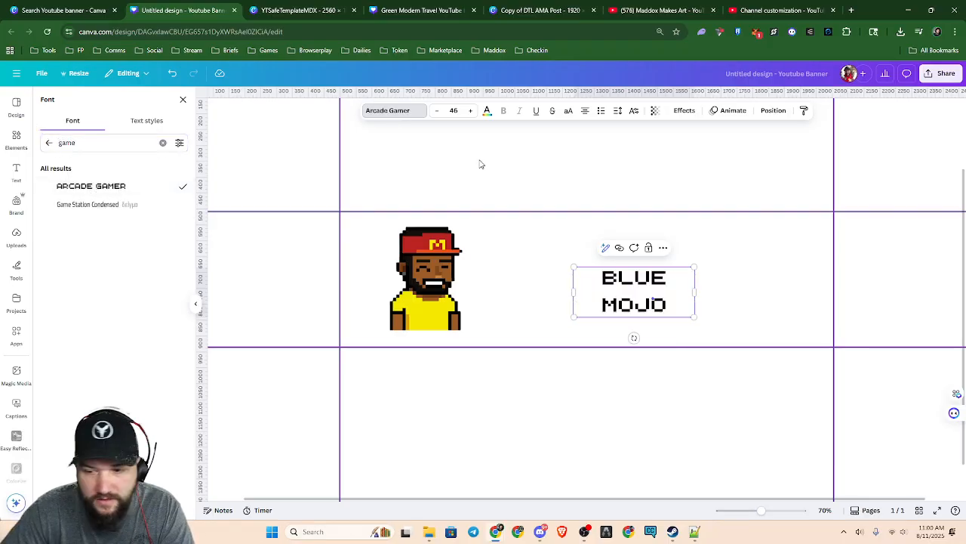
Widen the BLUE MOJO text box so it fits on one line and raise its font size to 61
drag(695, 291, 782, 278)
click(470, 111)
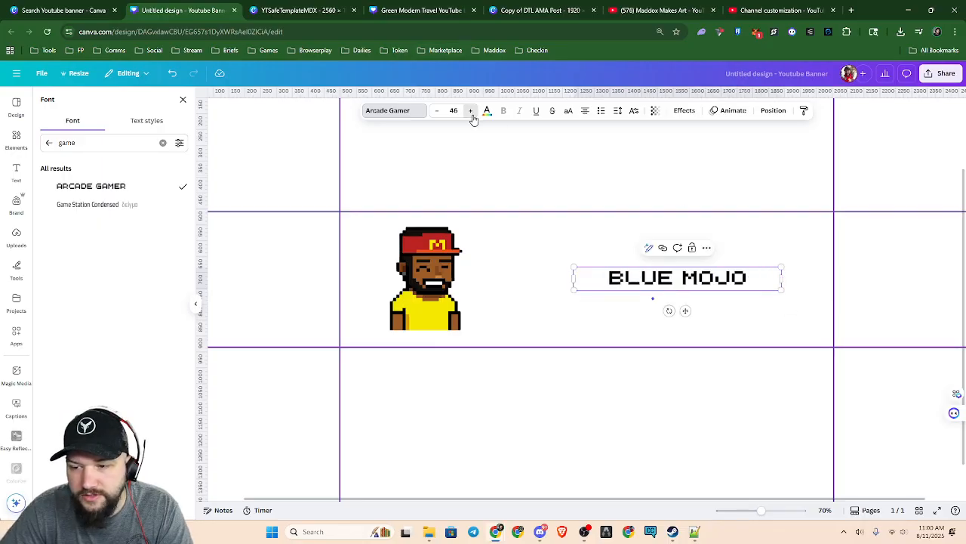
click(471, 111)
click(470, 111)
click(470, 111)
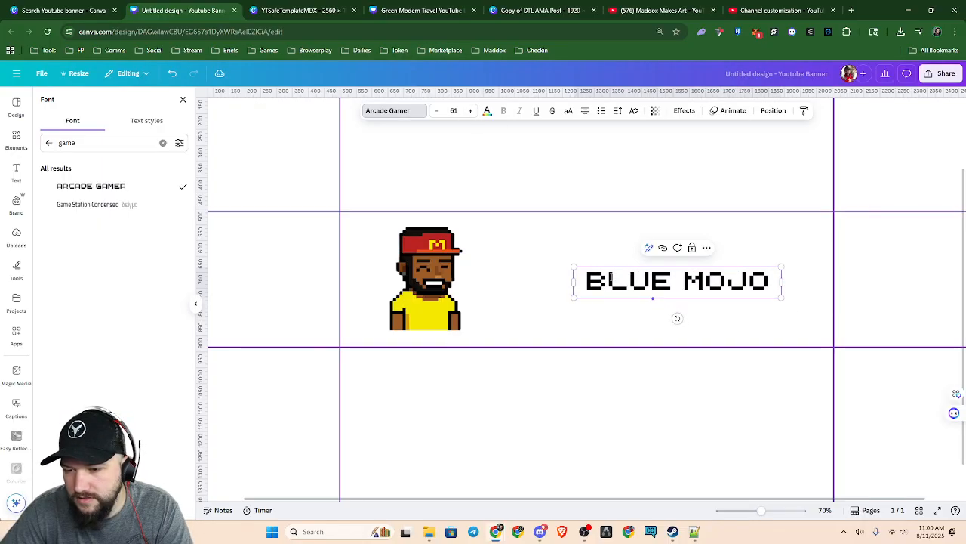
Scale the BLUE MOJO text to font size 101 and position it beside the character inside the central safe area
drag(573, 267, 369, 112)
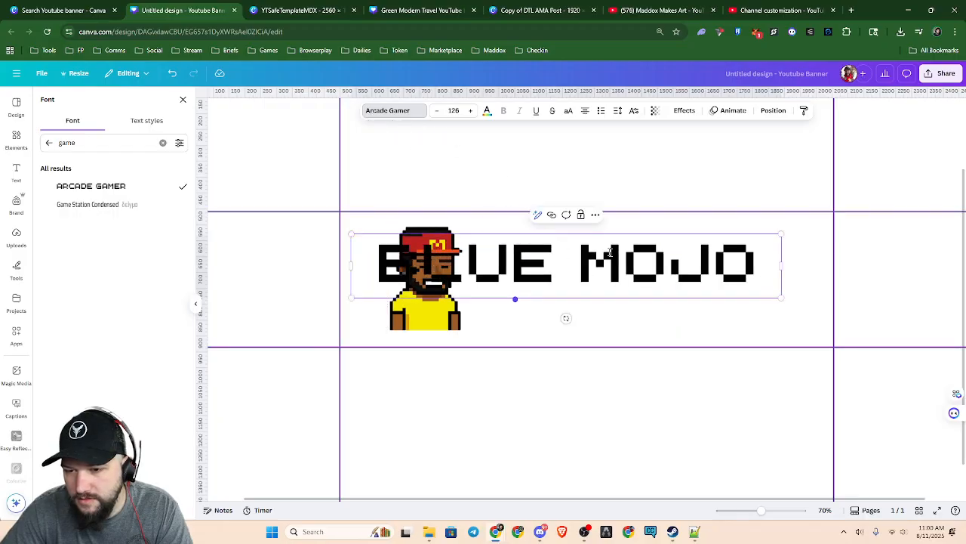
drag(622, 264, 668, 265)
key(Escape)
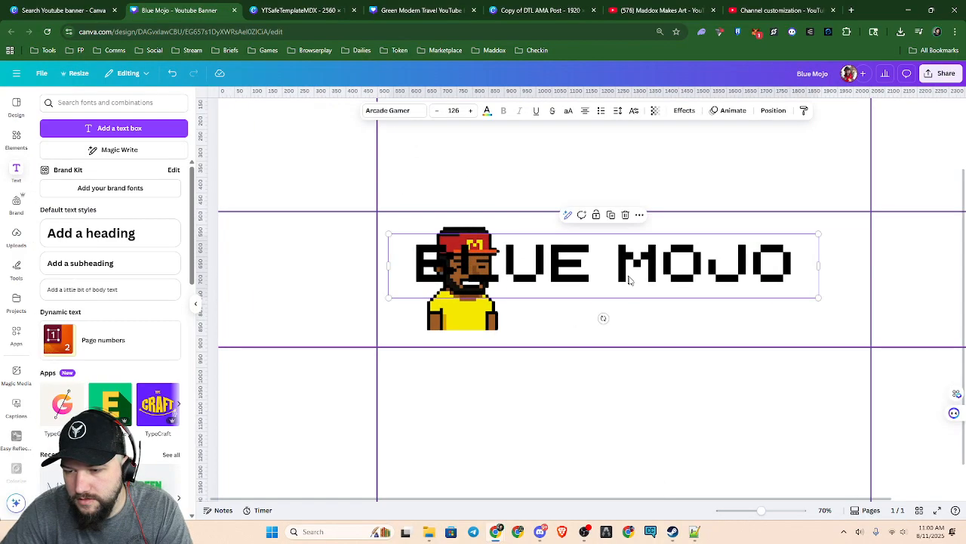
drag(639, 280, 705, 280)
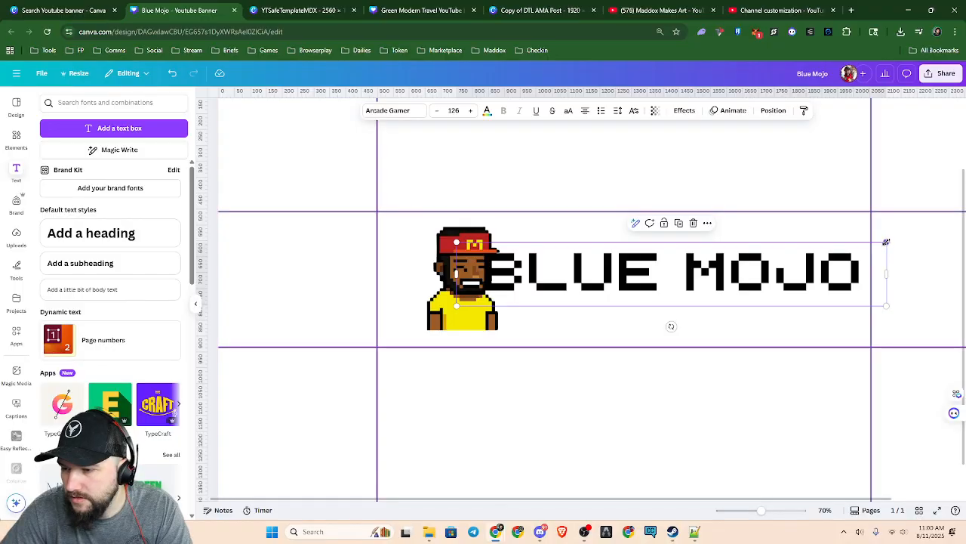
drag(887, 241, 763, 286)
drag(666, 294, 730, 290)
scroll(722, 321, down, 3)
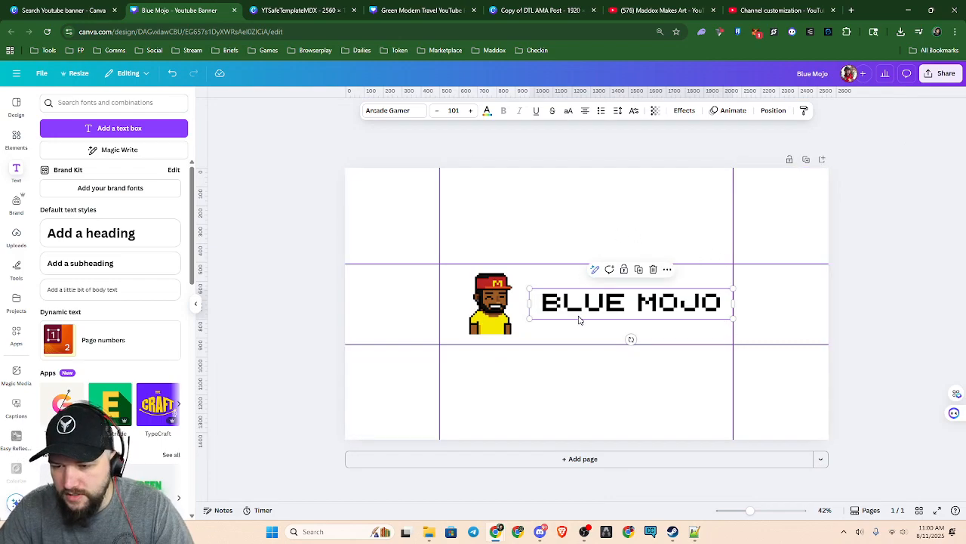
Enlarge the character to nearly fill the safe area's height and shift the BLUE MOJO text slightly left, vertically centred on the page
click(501, 314)
mouse_move(468, 337)
mouse_down()
mouse_move(448, 351)
mouse_move(481, 326)
mouse_up()
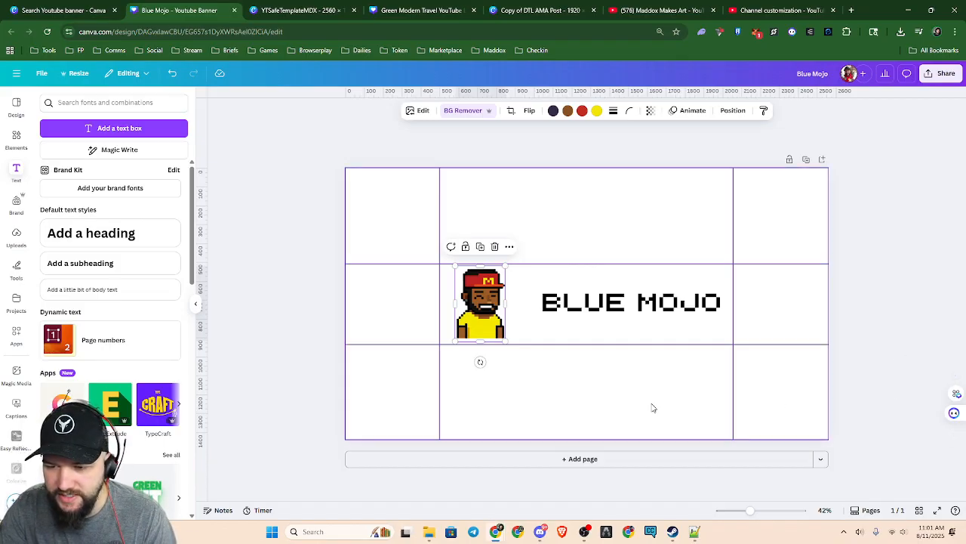
click(610, 311)
drag(610, 312, 596, 312)
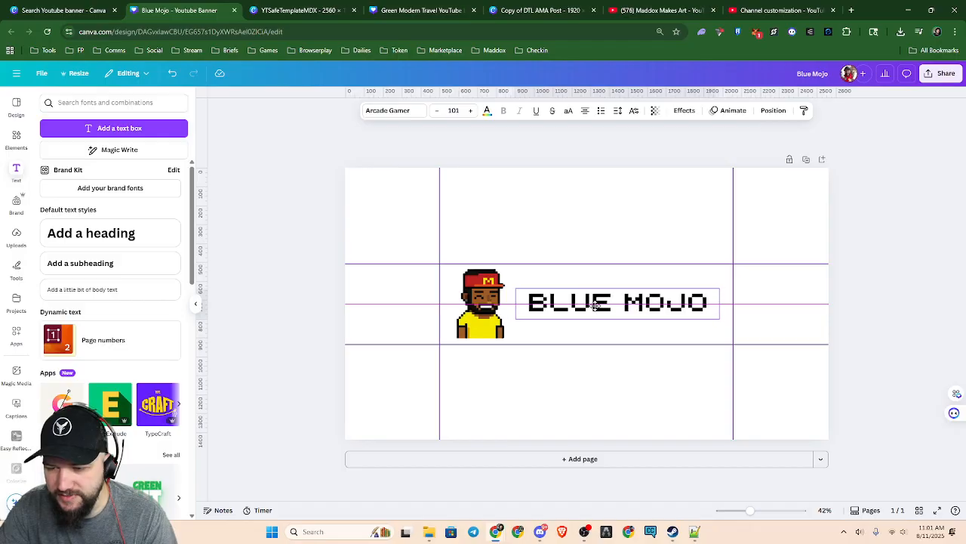
click(868, 398)
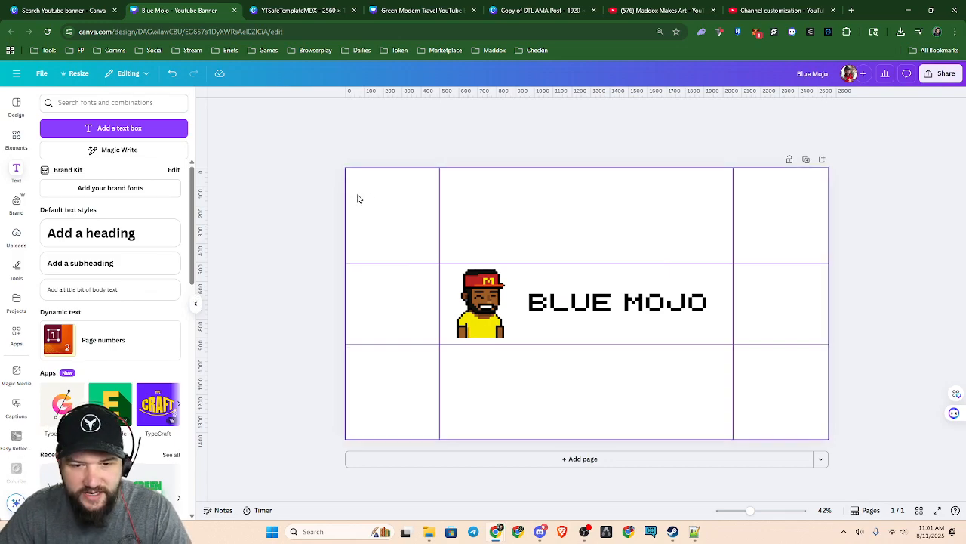
Select the background layer, search colours for "navy", try several swatches, and apply the last dark blue of the Ombre Effect palette
key(alt+1)
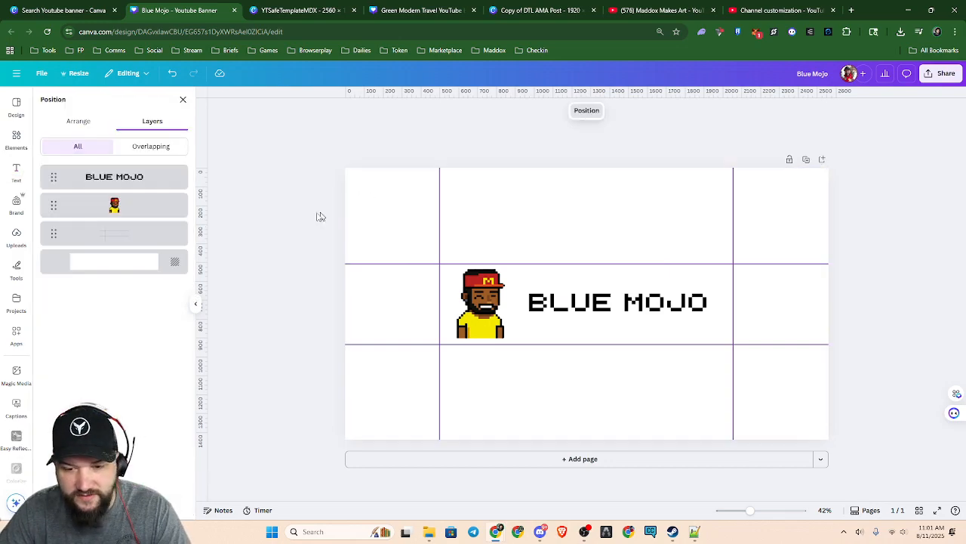
click(86, 270)
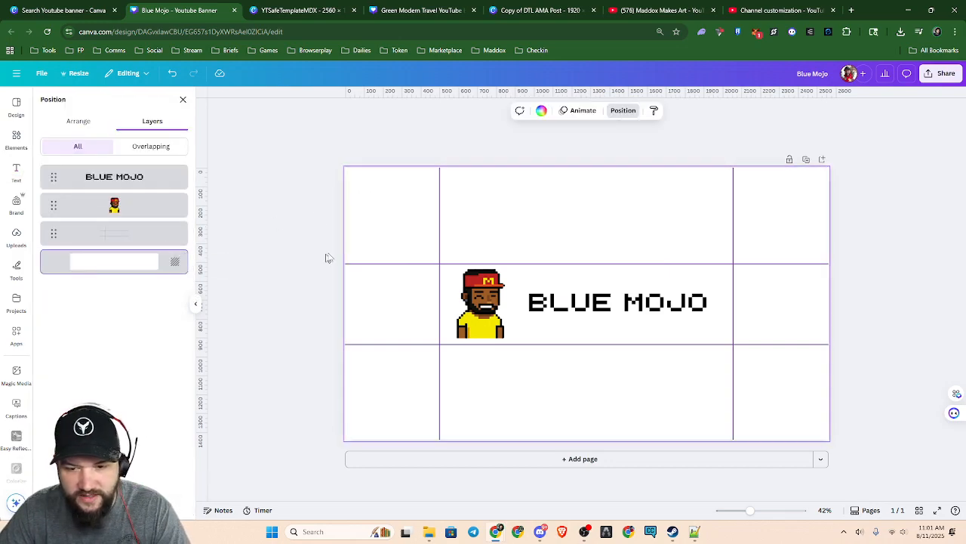
click(541, 110)
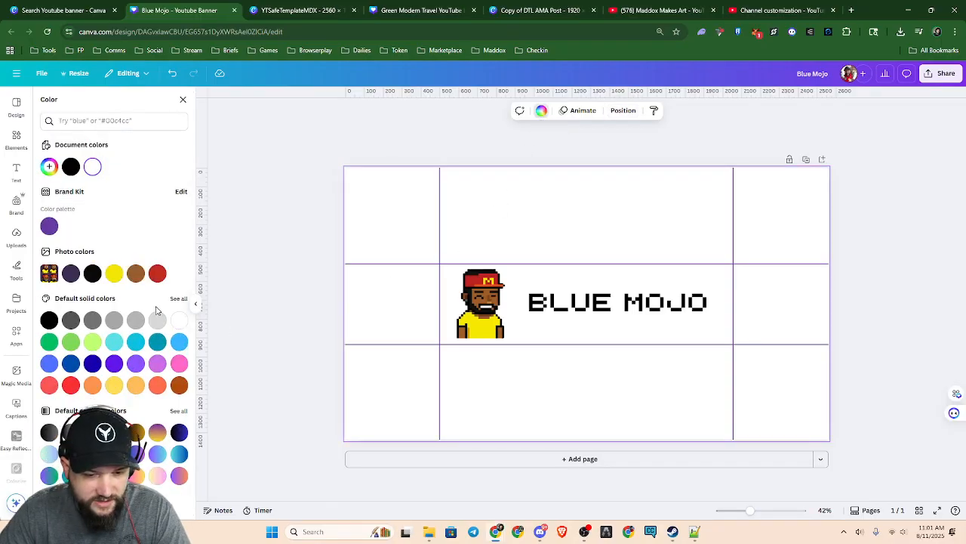
click(107, 120)
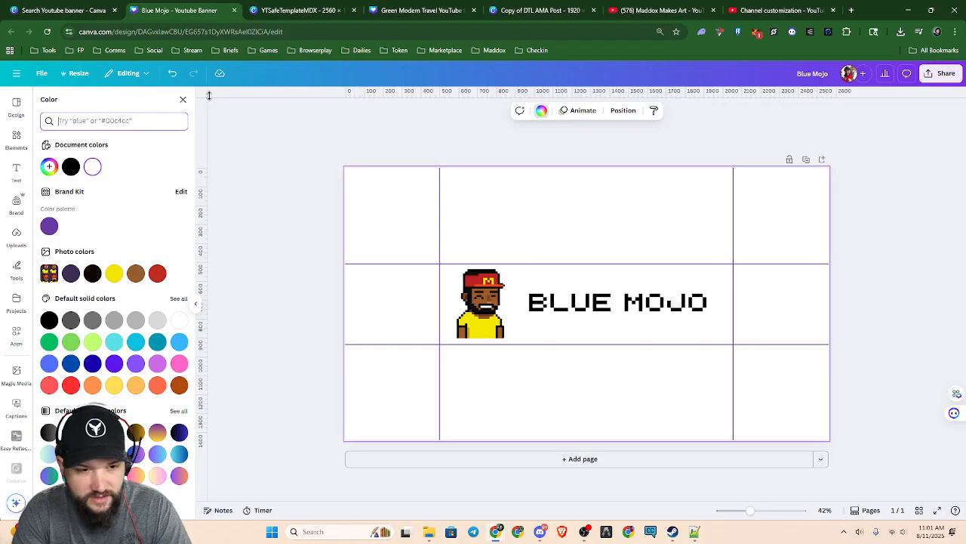
text(navy)
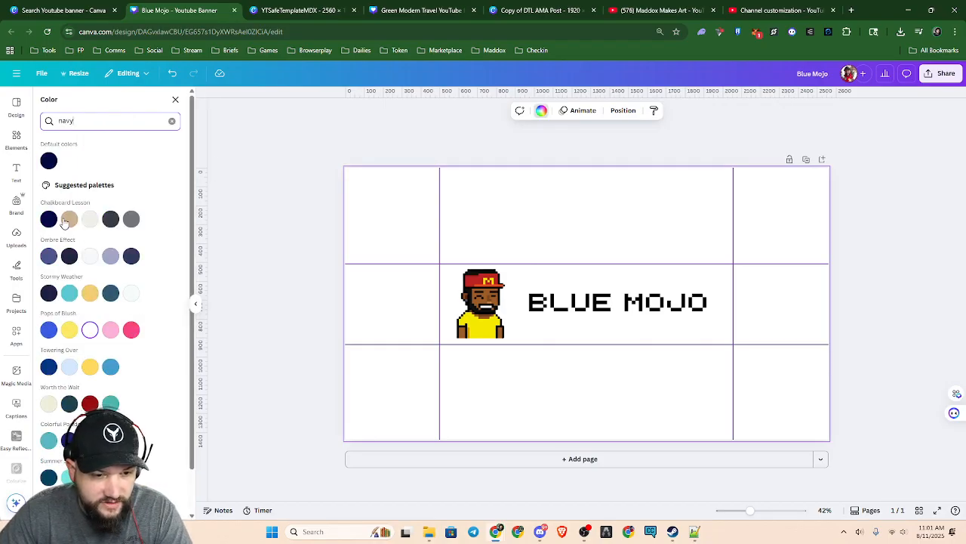
click(48, 257)
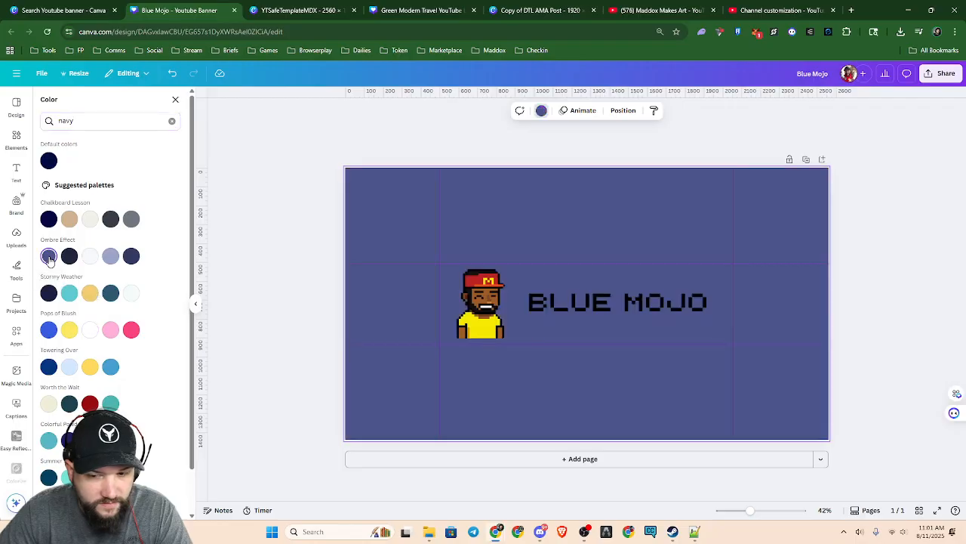
click(49, 294)
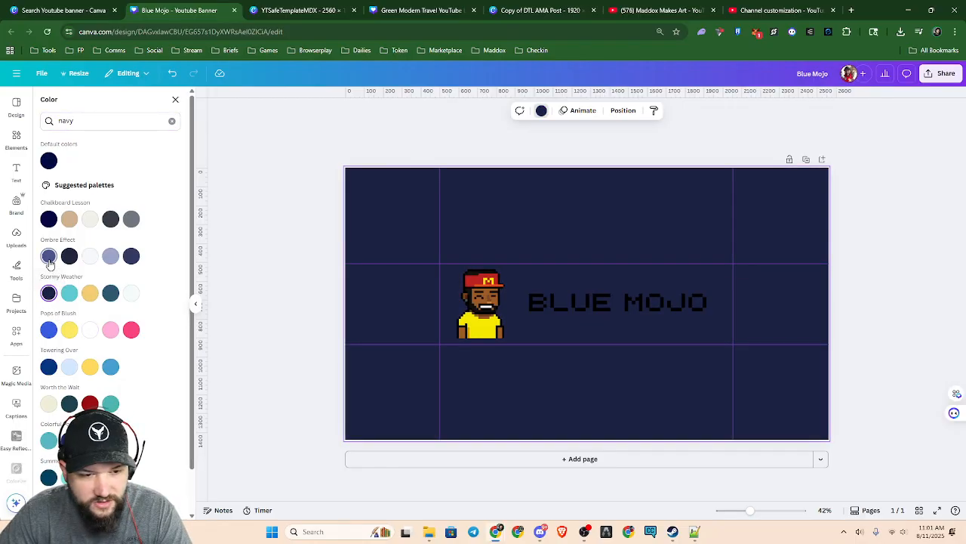
click(48, 256)
click(132, 256)
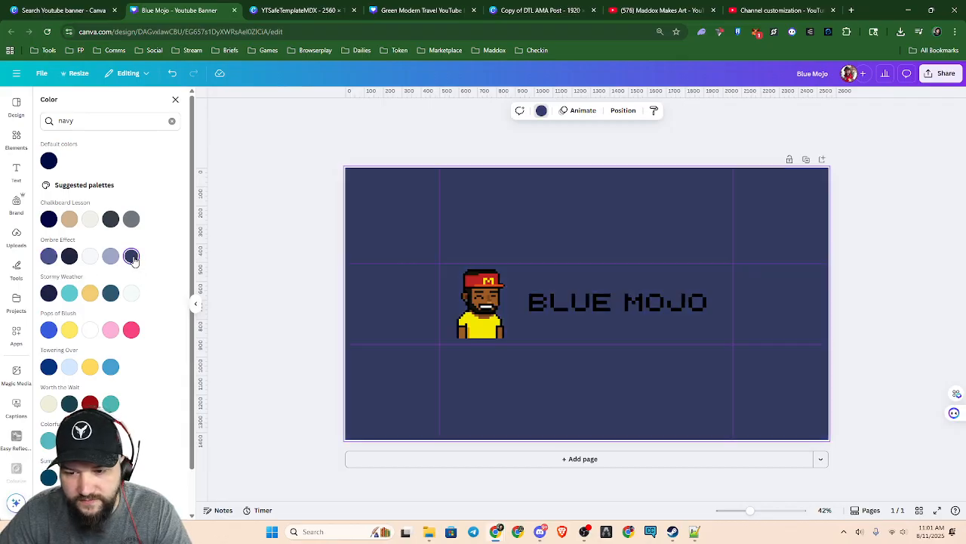
Recolour the BLUE MOJO text, trying white, red and brown, and settle on the yellow from the photo colours
click(653, 305)
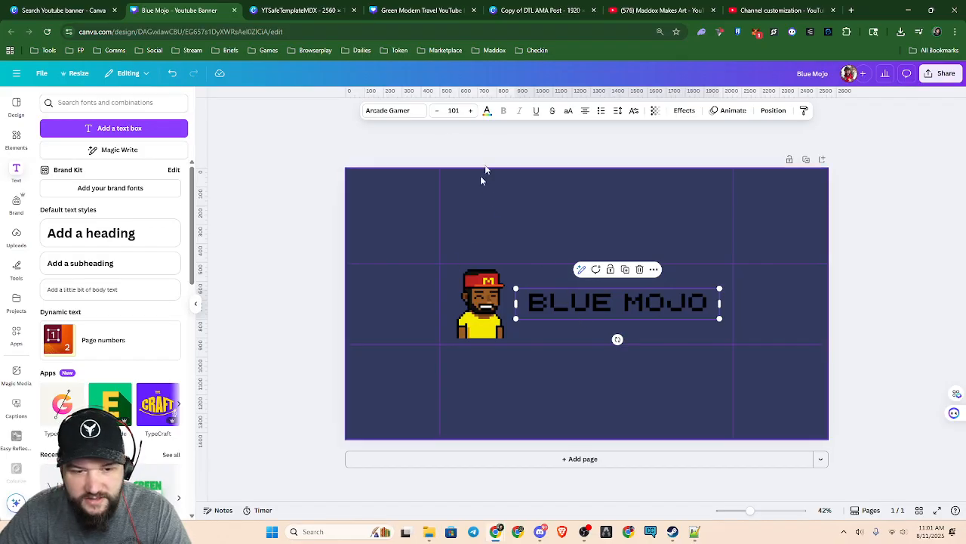
click(487, 111)
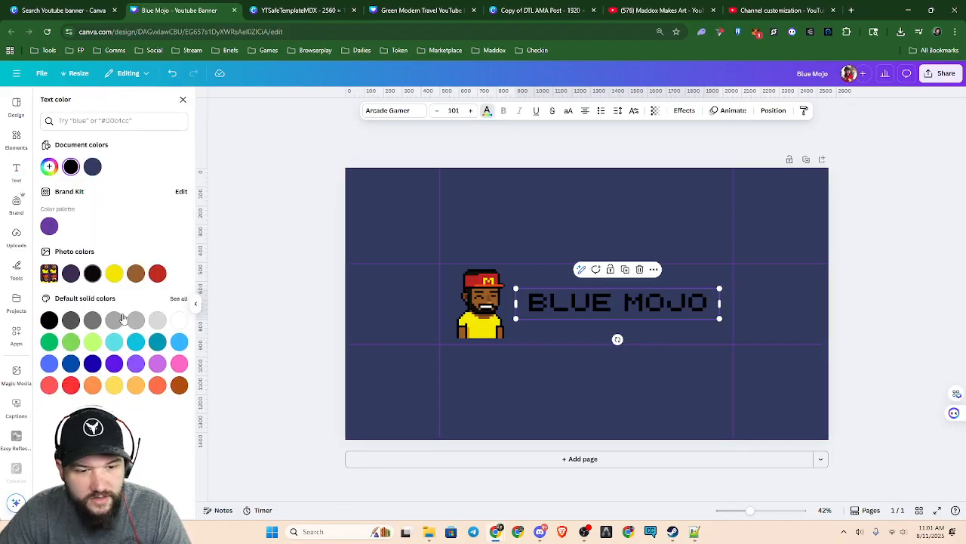
click(179, 321)
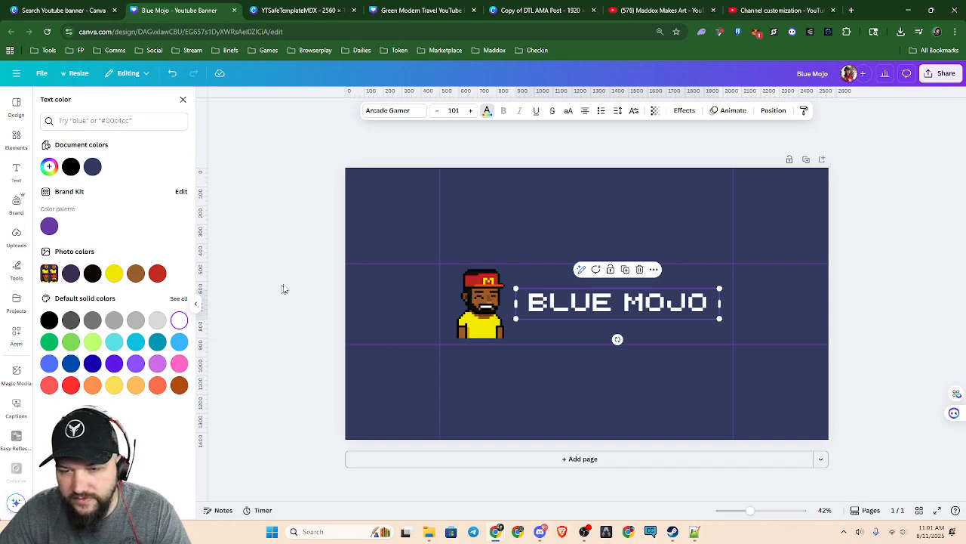
click(114, 274)
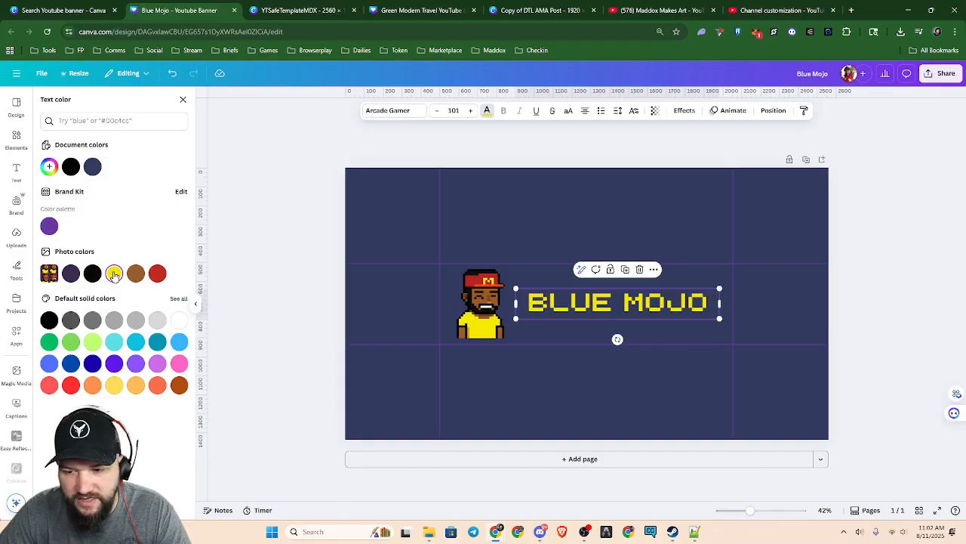
click(157, 274)
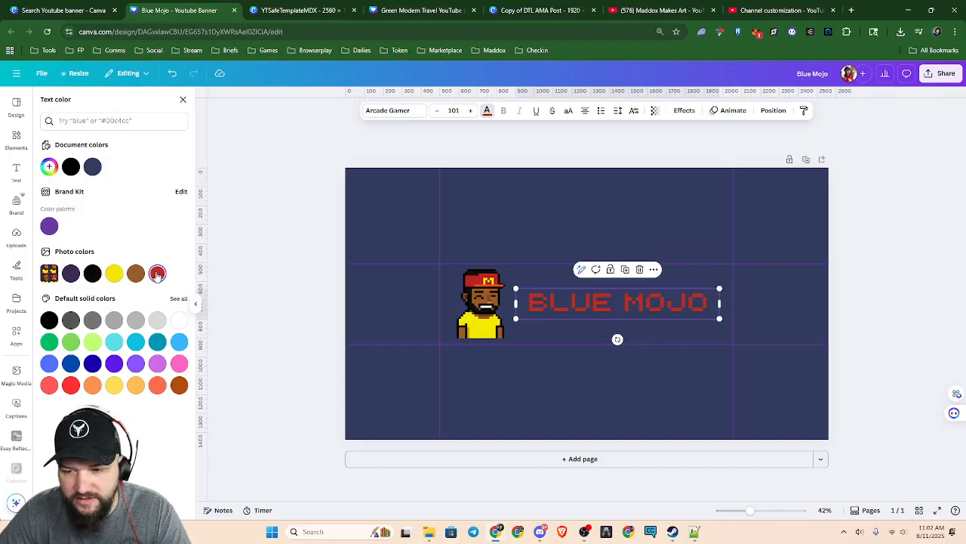
click(114, 274)
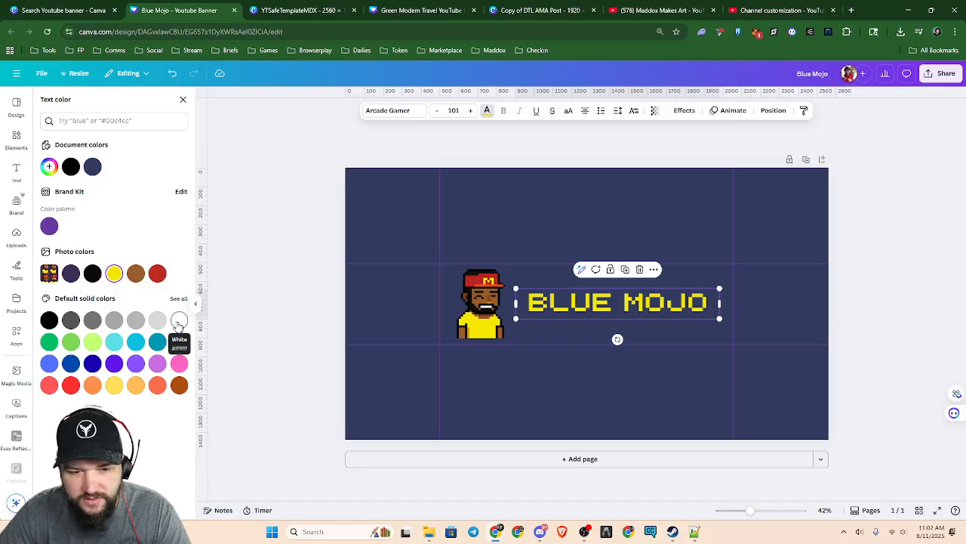
click(179, 323)
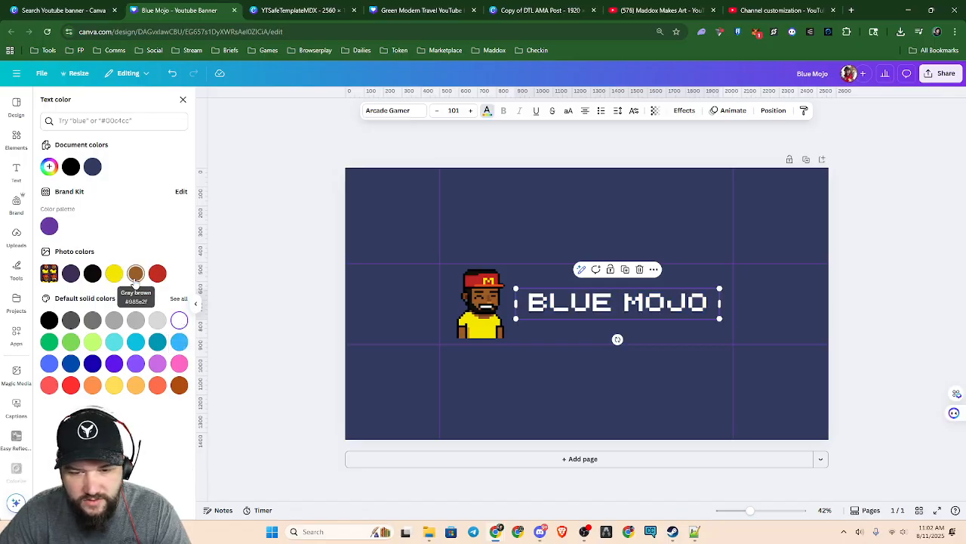
click(135, 276)
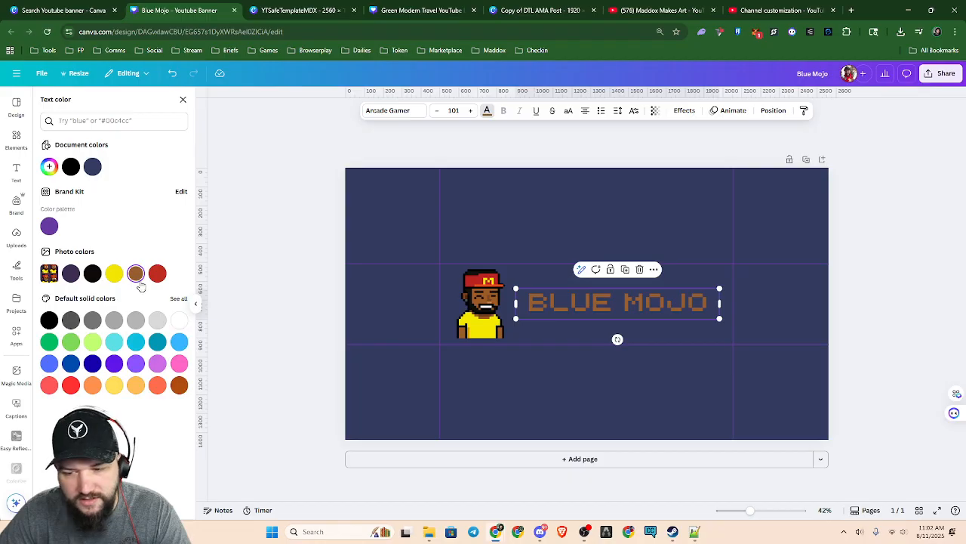
click(115, 276)
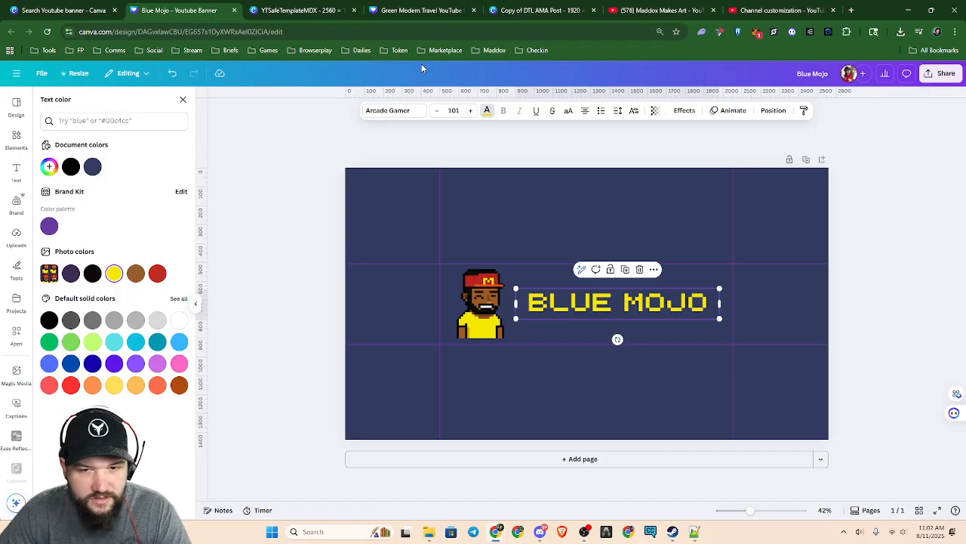
Try the Outline text effect on BLUE MOJO with a black and then a white outline colour
click(684, 111)
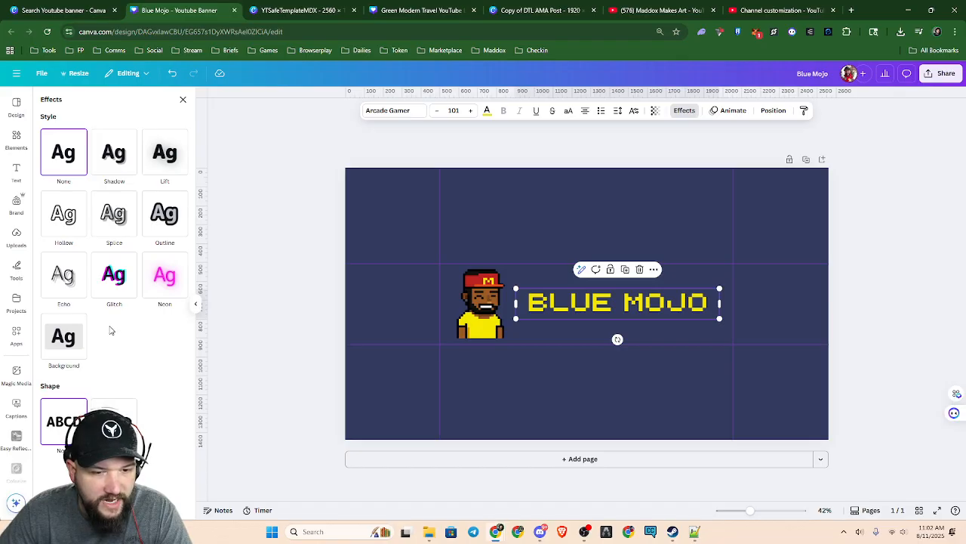
click(169, 217)
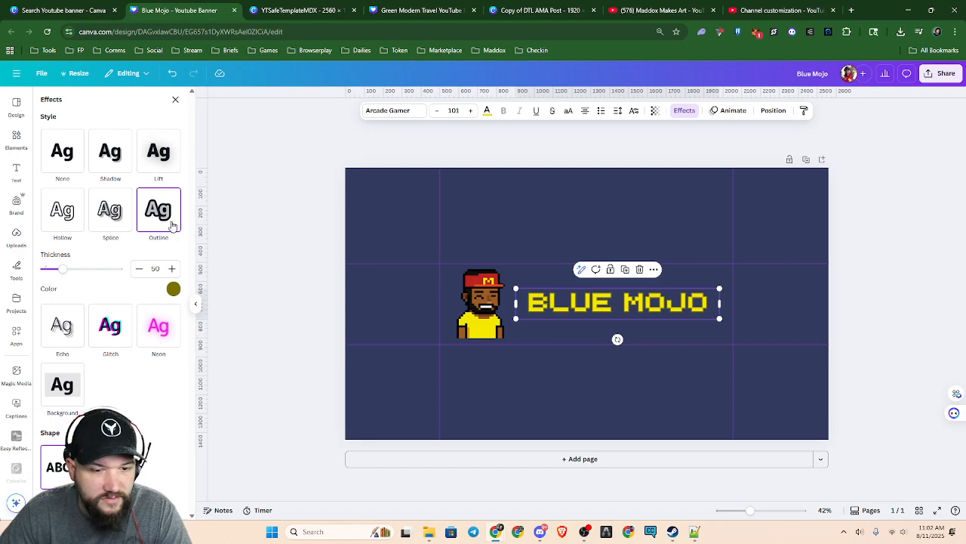
click(173, 289)
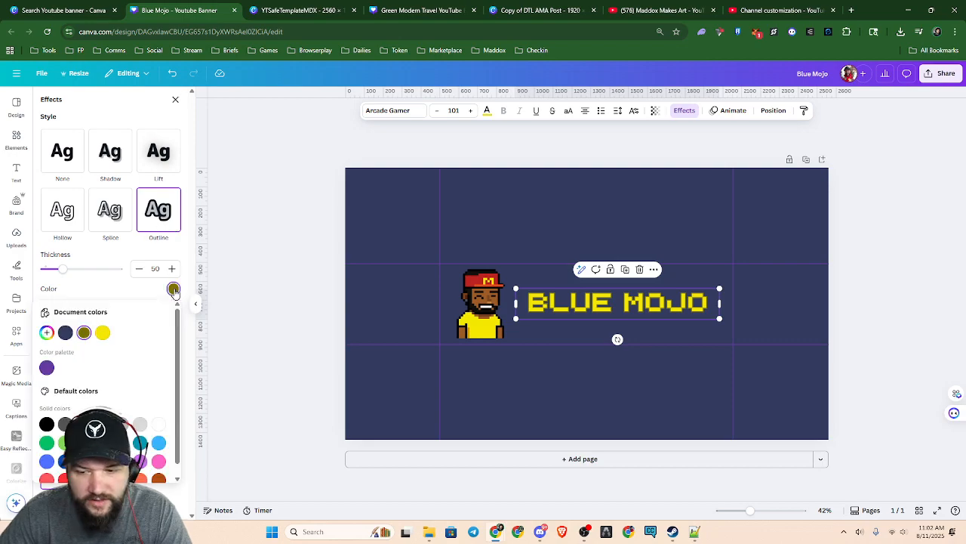
click(47, 425)
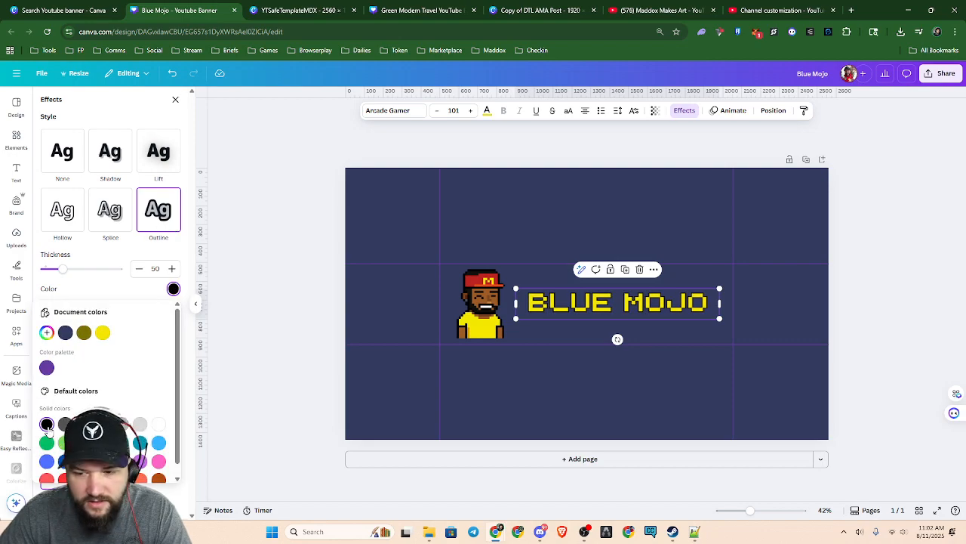
click(159, 425)
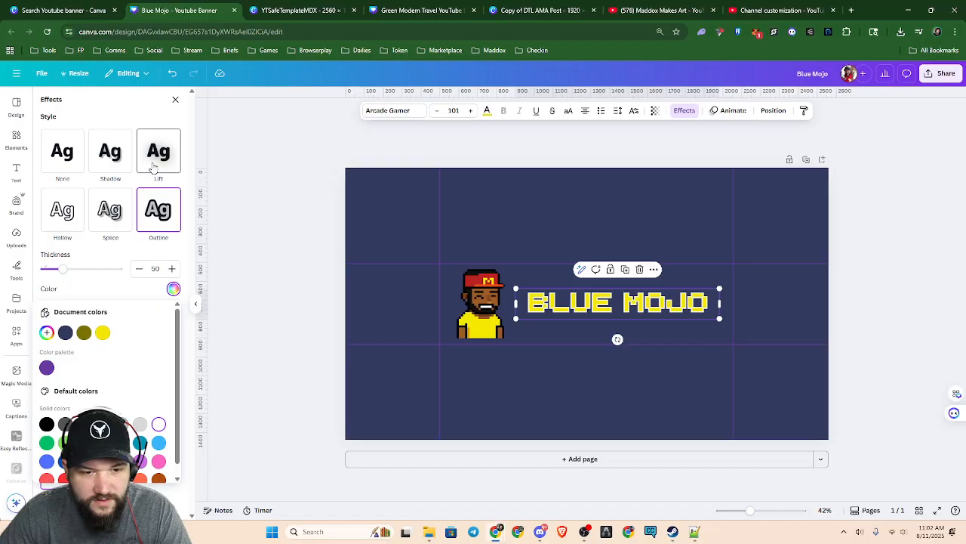
Try the Splice text effect on BLUE MOJO with the effect colour set to black
click(113, 213)
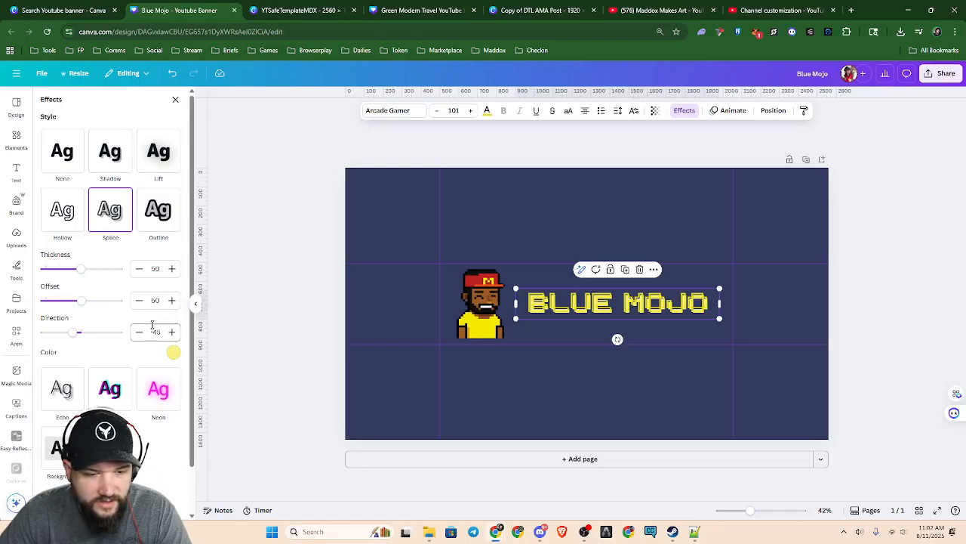
click(174, 352)
click(46, 283)
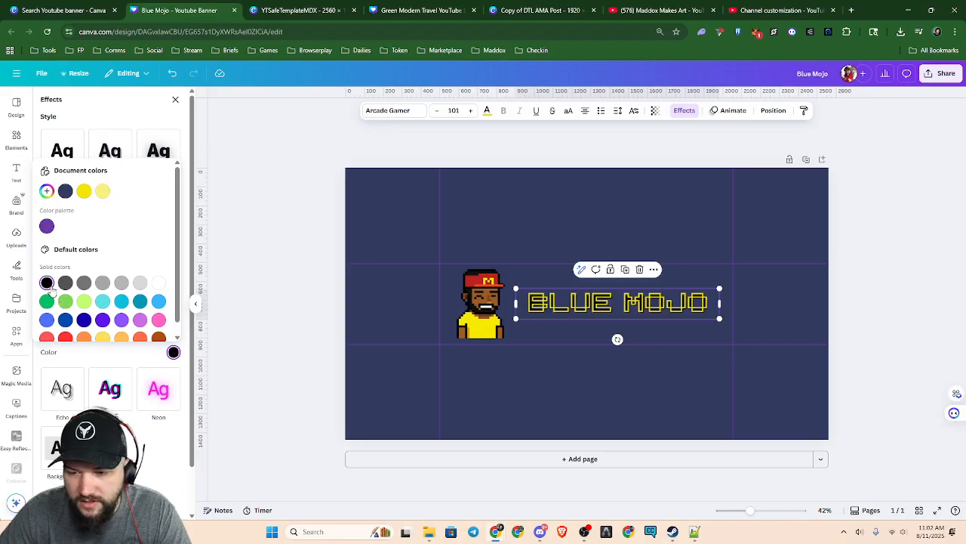
click(152, 121)
Try the Shadow text effect on BLUE MOJO, testing the grey-blue document colour before choosing black for the shadow
click(118, 170)
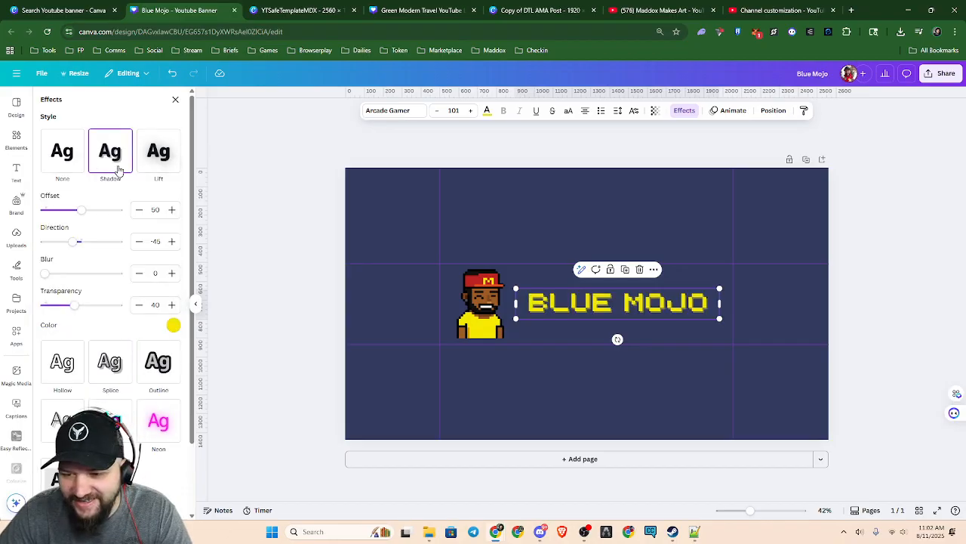
click(173, 325)
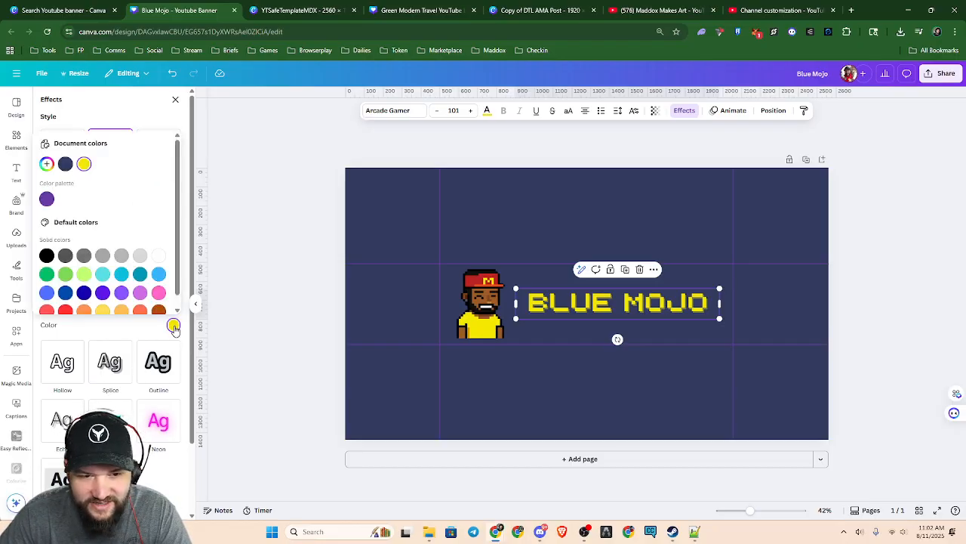
click(174, 325)
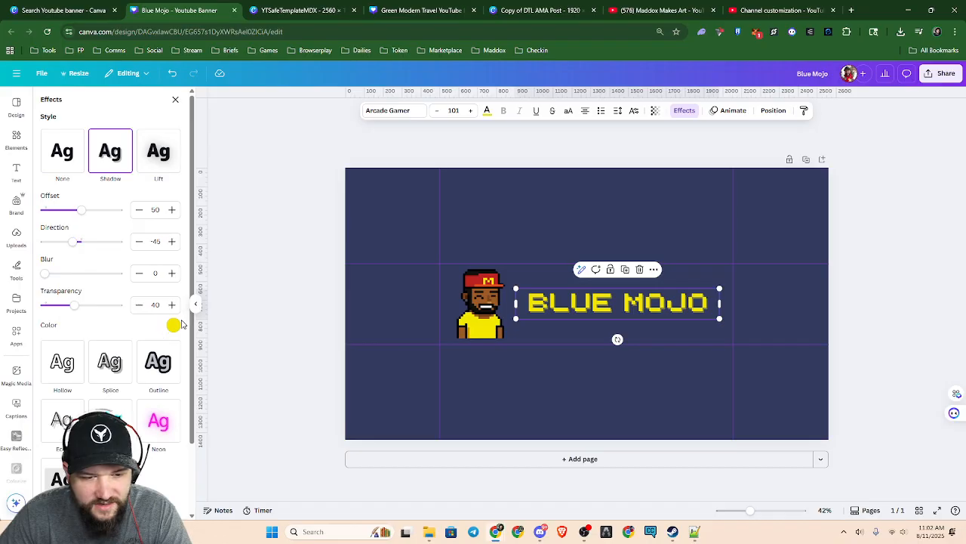
click(174, 325)
click(66, 164)
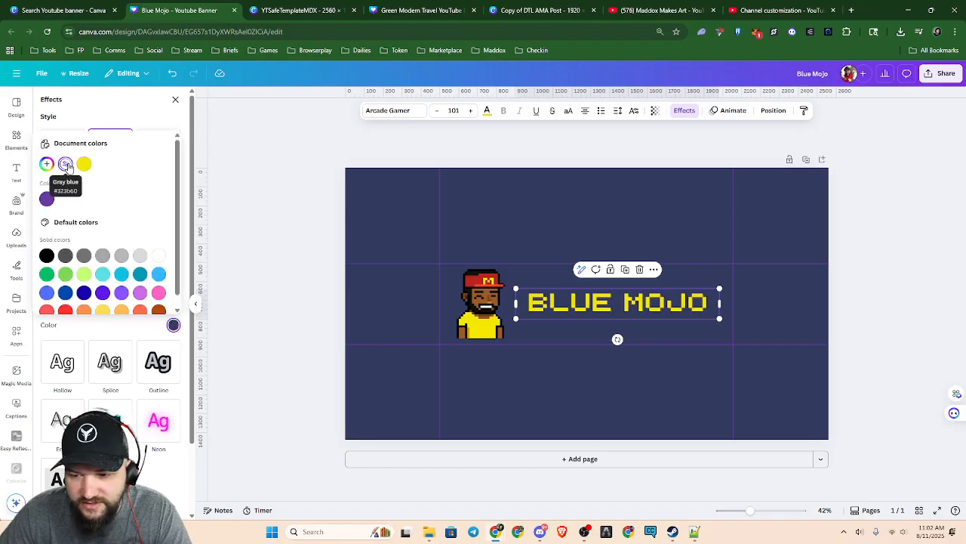
click(47, 256)
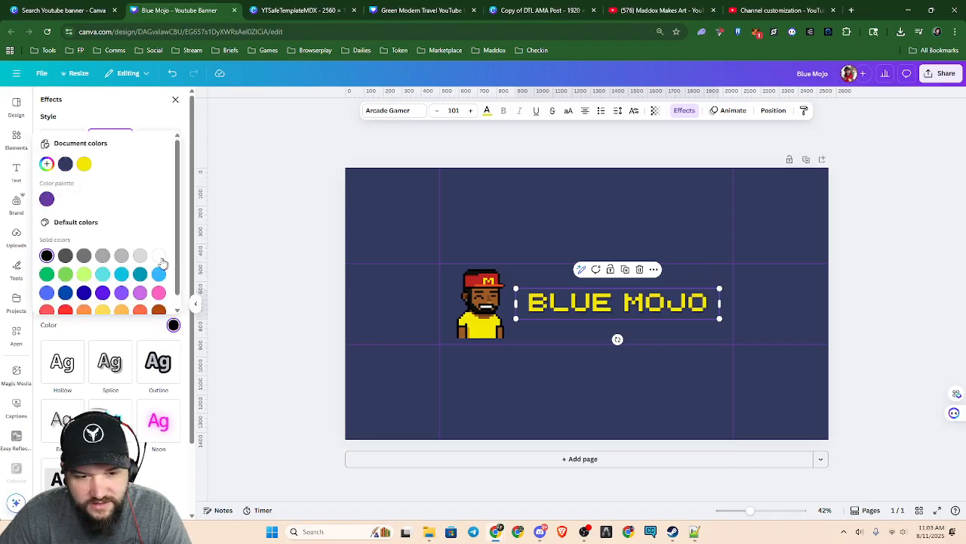
click(115, 332)
Adjust the BLUE MOJO text shadow to offset 65, direction -41, blur 38 and transparency 100
scroll(154, 324, down, 2)
scroll(153, 324, up, 2)
mouse_move(77, 243)
mouse_down()
mouse_move(69, 247)
mouse_move(91, 246)
mouse_move(80, 246)
mouse_up()
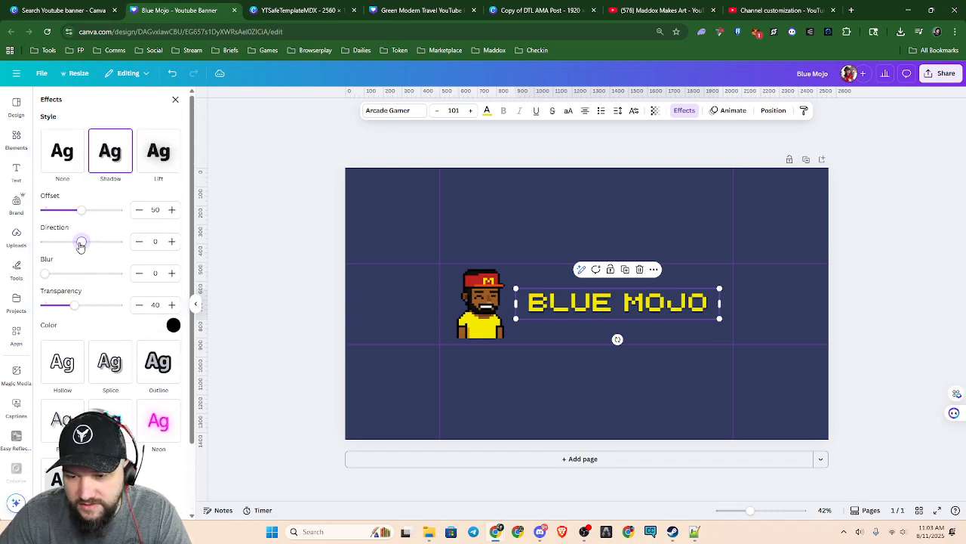
drag(81, 211, 78, 245)
drag(44, 274, 118, 313)
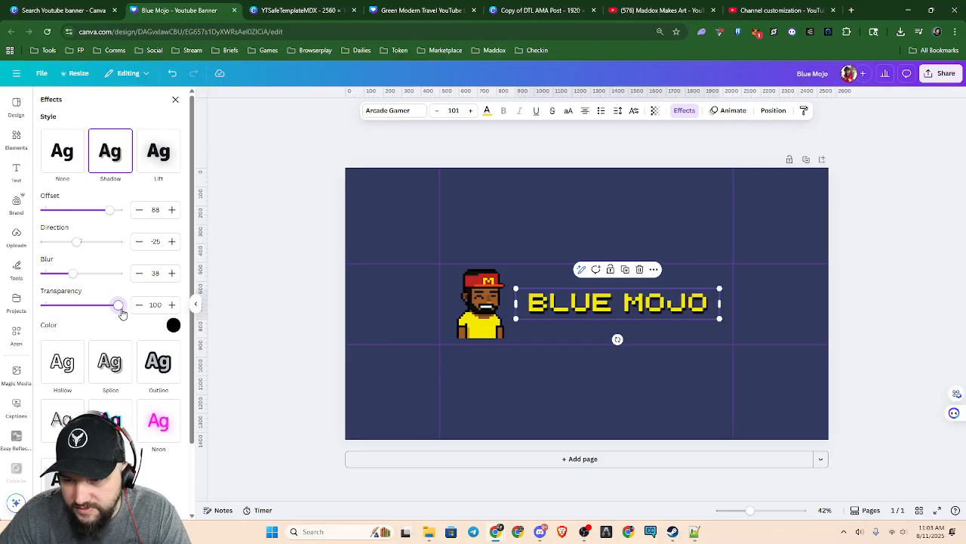
scroll(638, 322, up, 5)
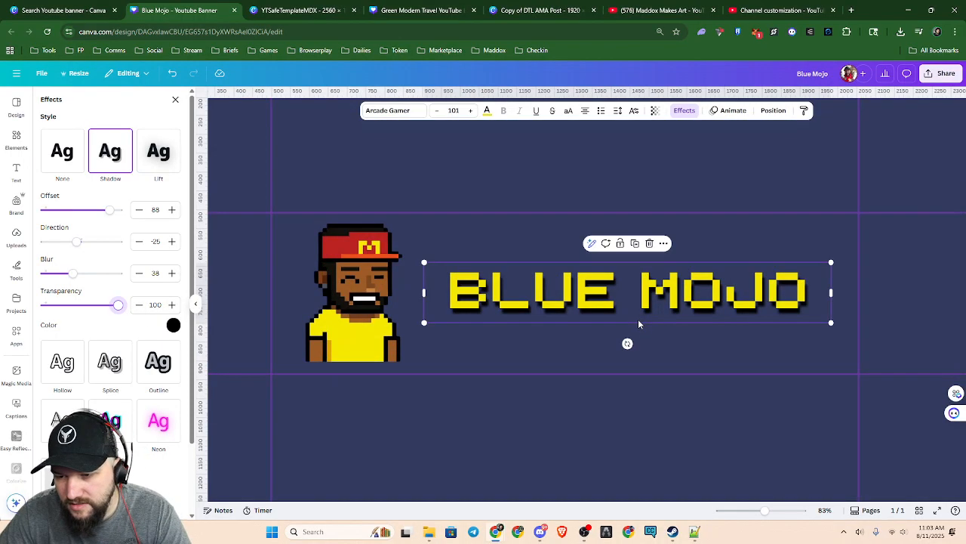
scroll(638, 323, up, 2)
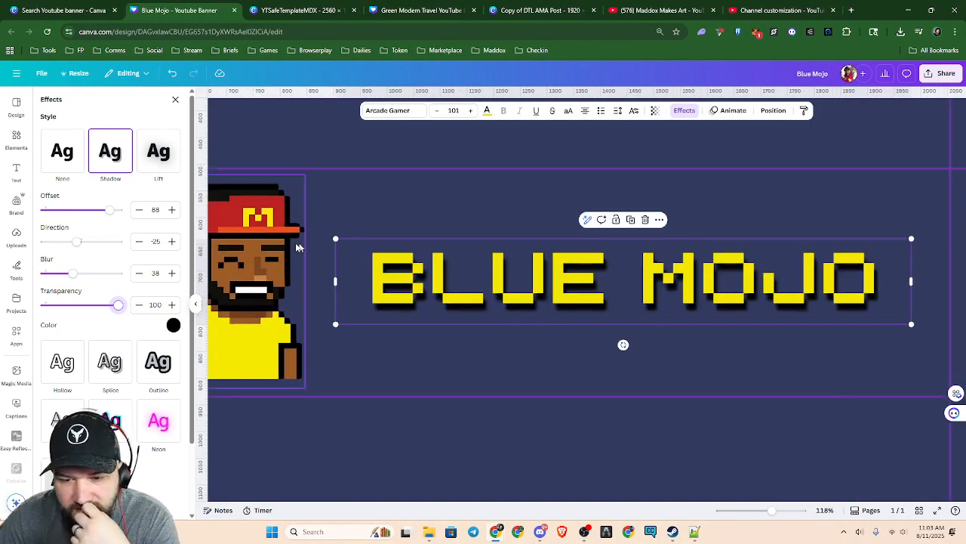
drag(77, 247, 76, 249)
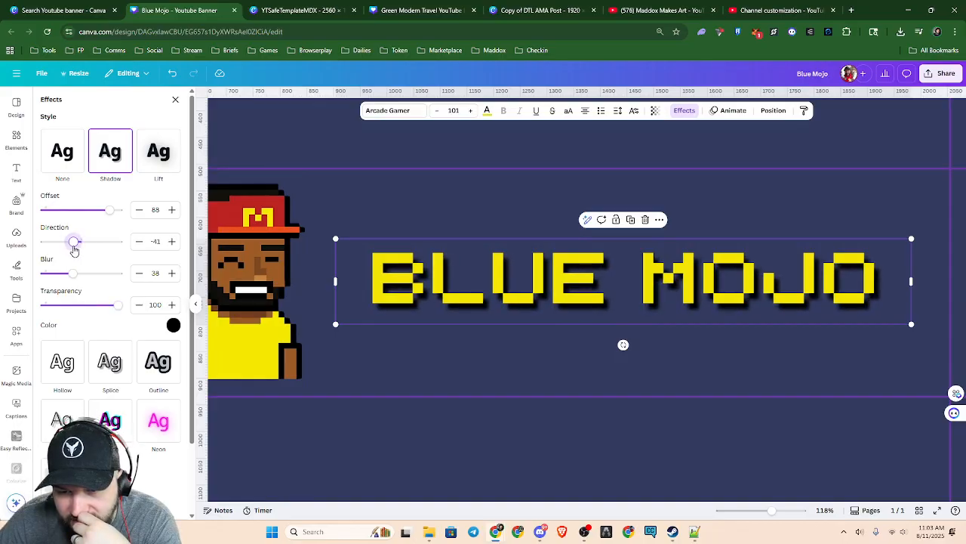
drag(109, 210, 96, 214)
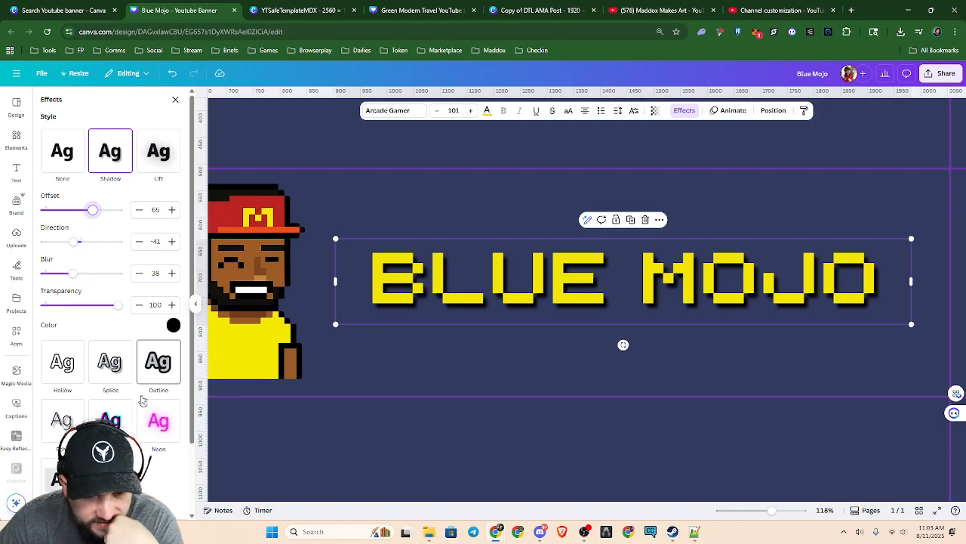
Apply the Echo text effect to BLUE MOJO and set its colour to black
click(61, 421)
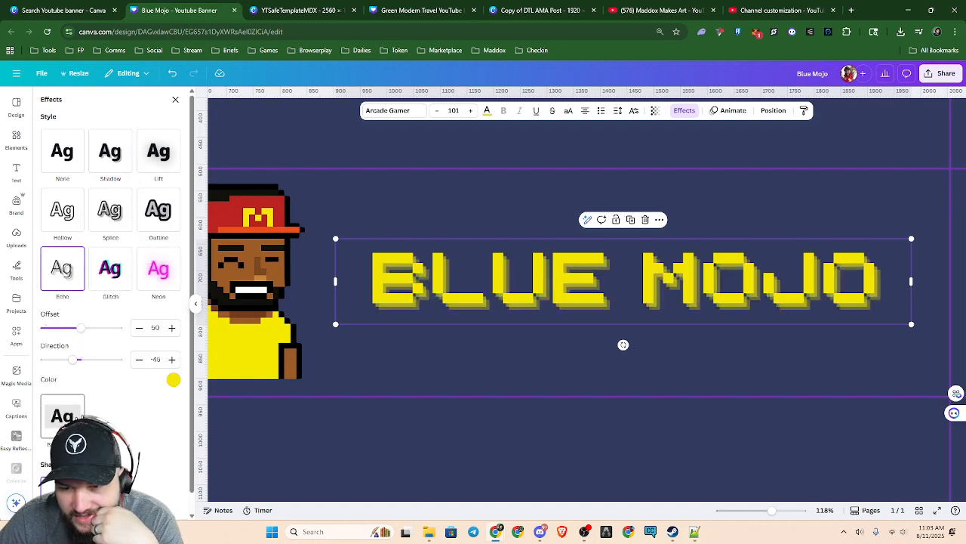
click(174, 379)
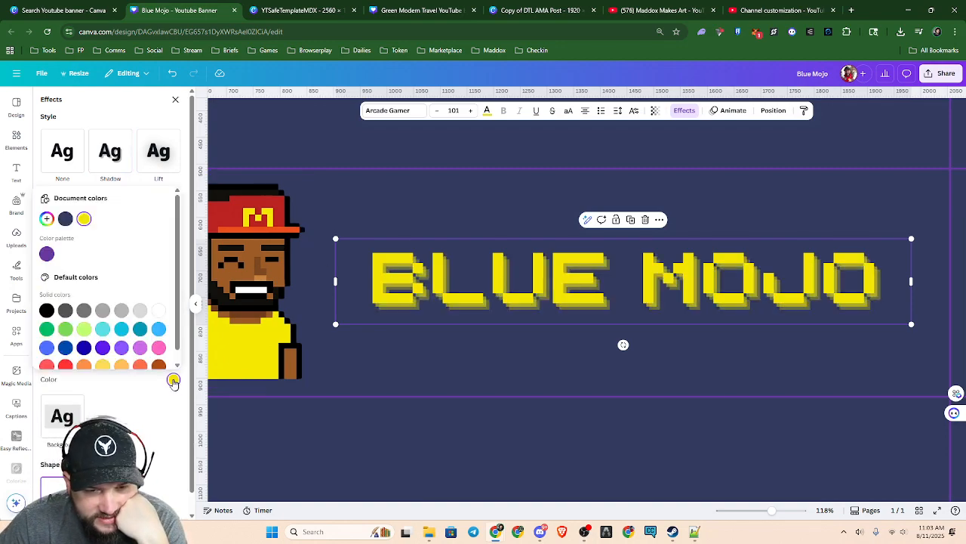
click(47, 309)
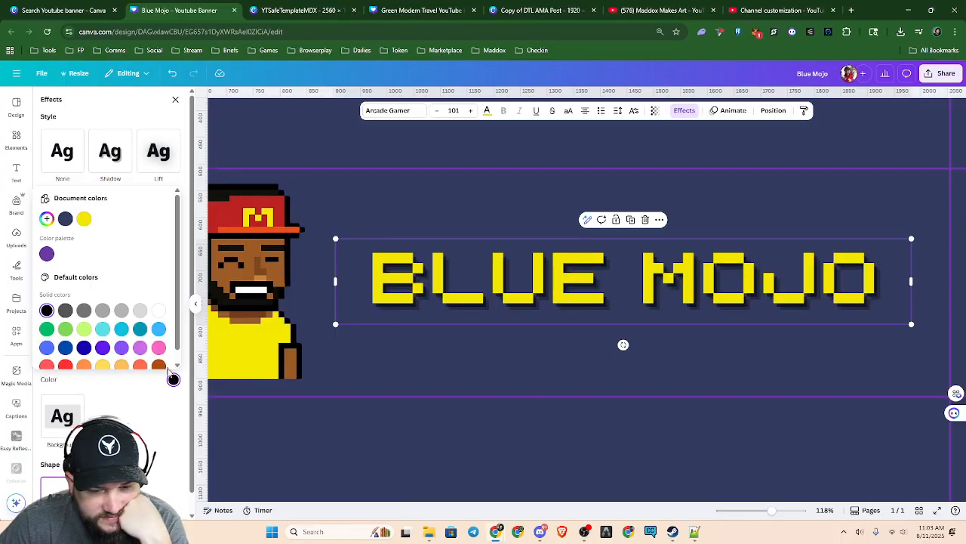
click(141, 394)
scroll(136, 309, down, 1)
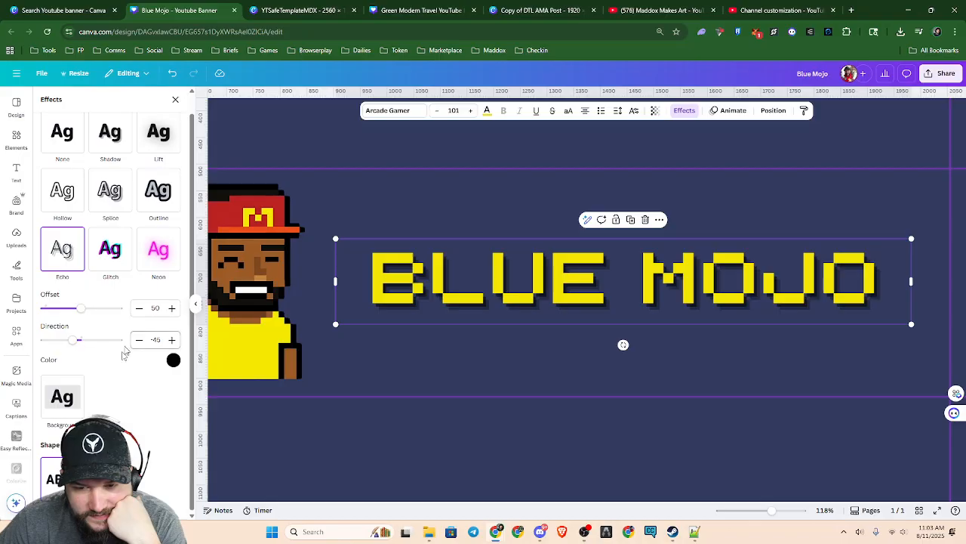
Fine-tune the black Echo effect on BLUE MOJO to direction -45 and offset 42
drag(75, 342, 73, 344)
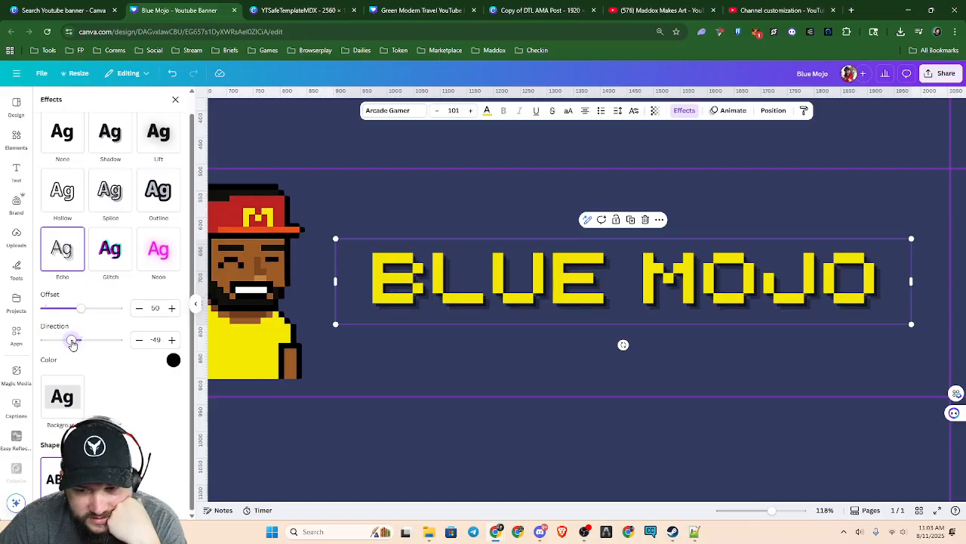
click(141, 340)
click(140, 341)
click(173, 340)
click(173, 340)
click(173, 341)
mouse_move(81, 310)
mouse_down()
mouse_move(89, 316)
mouse_move(77, 324)
mouse_up()
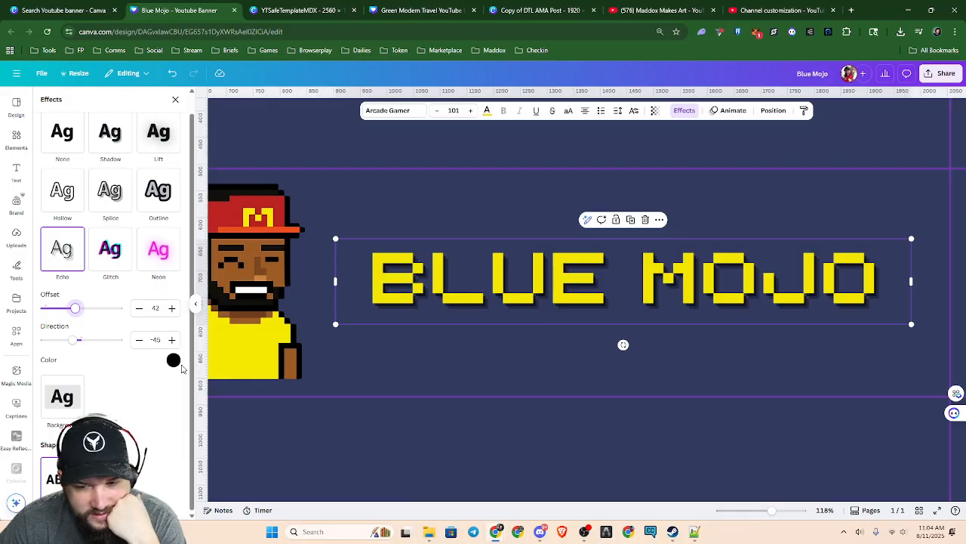
Try the Background text effect on BLUE MOJO with a spread of 39, and undo it
click(62, 397)
drag(75, 403, 76, 404)
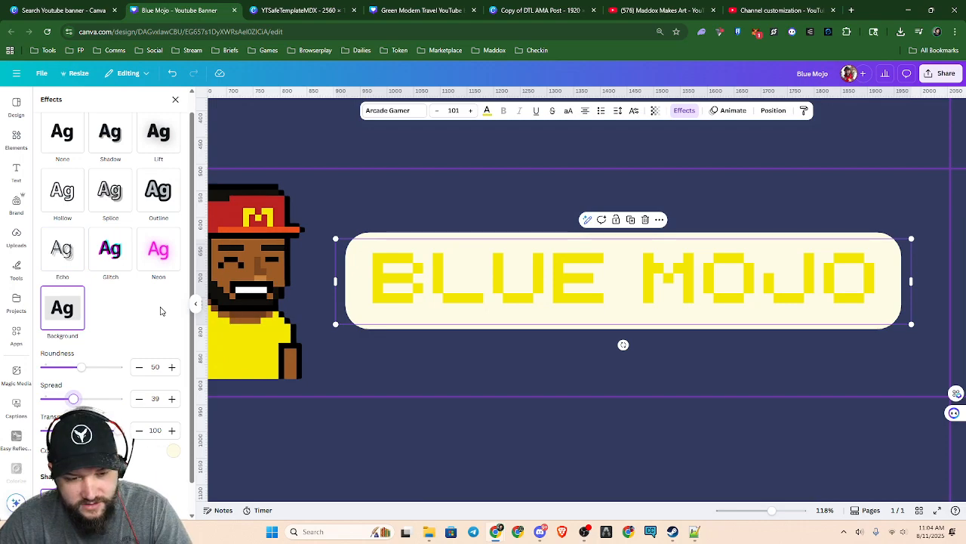
key(ctrl+z)
key(ctrl+z)
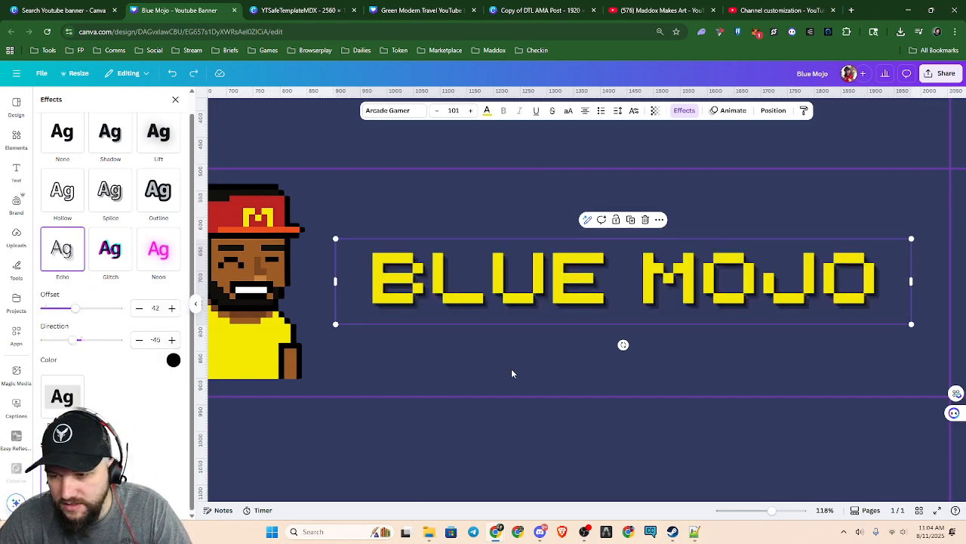
Enlarge the BLUE MOJO title to font size 111 and reposition it with the character inside the central safe area
click(590, 358)
scroll(599, 357, down, 2)
scroll(598, 362, down, 3)
mouse_move(659, 302)
mouse_down()
mouse_move(655, 320)
mouse_move(664, 306)
mouse_up()
drag(508, 289, 434, 267)
drag(631, 319, 658, 322)
drag(777, 327, 726, 318)
drag(649, 311, 675, 315)
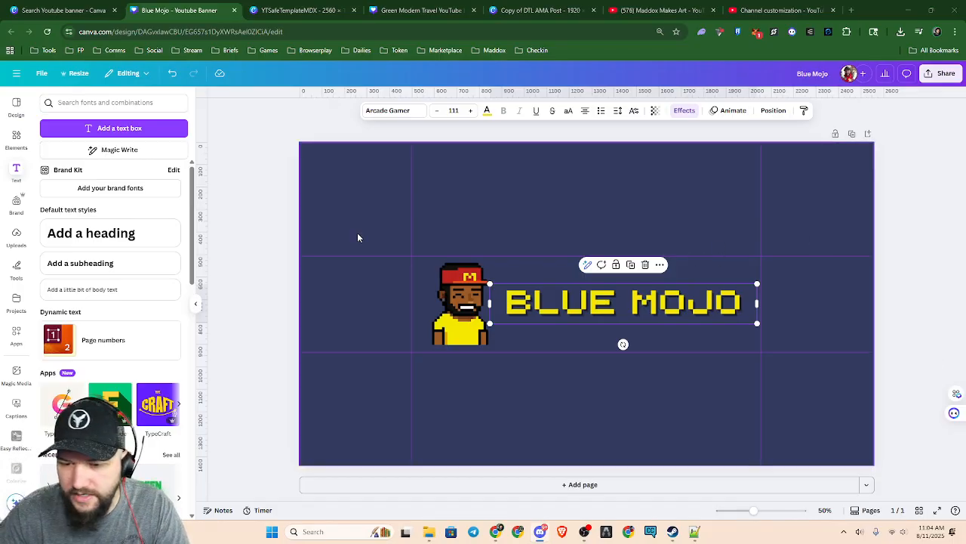
click(268, 255)
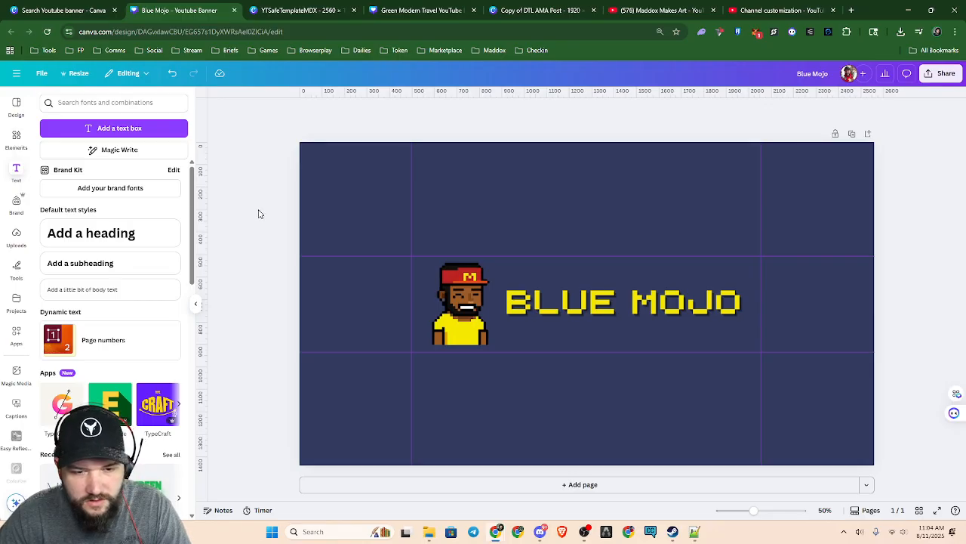
Search the design elements for Finals
click(16, 137)
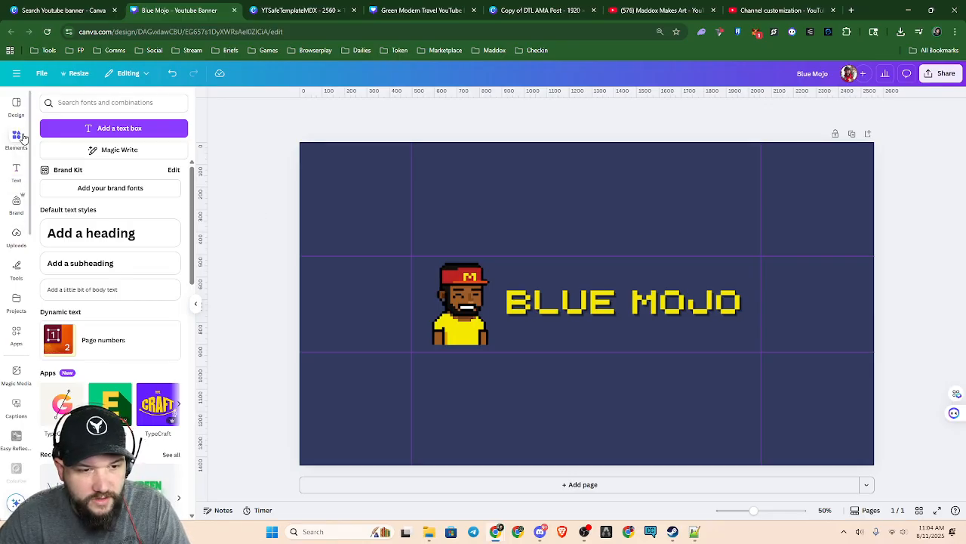
scroll(128, 381, down, 3)
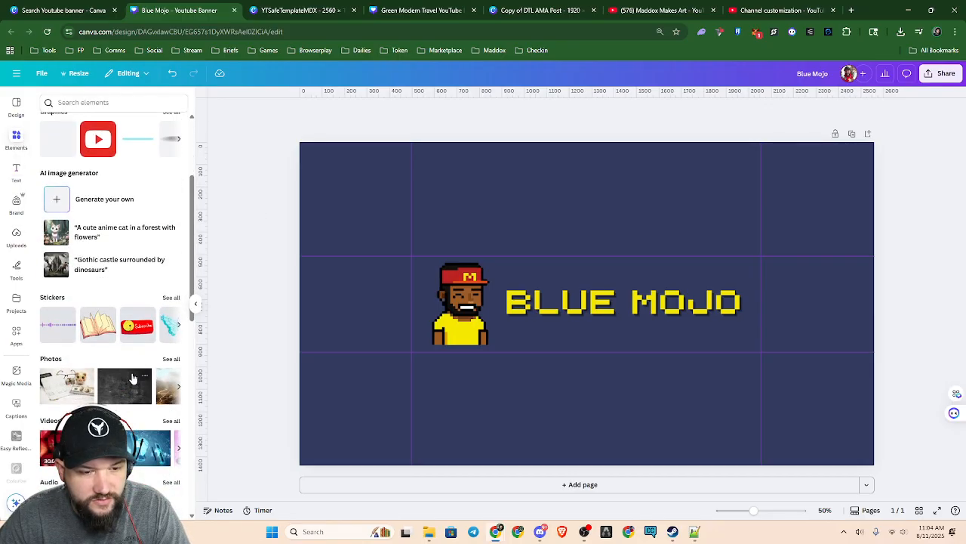
click(116, 102)
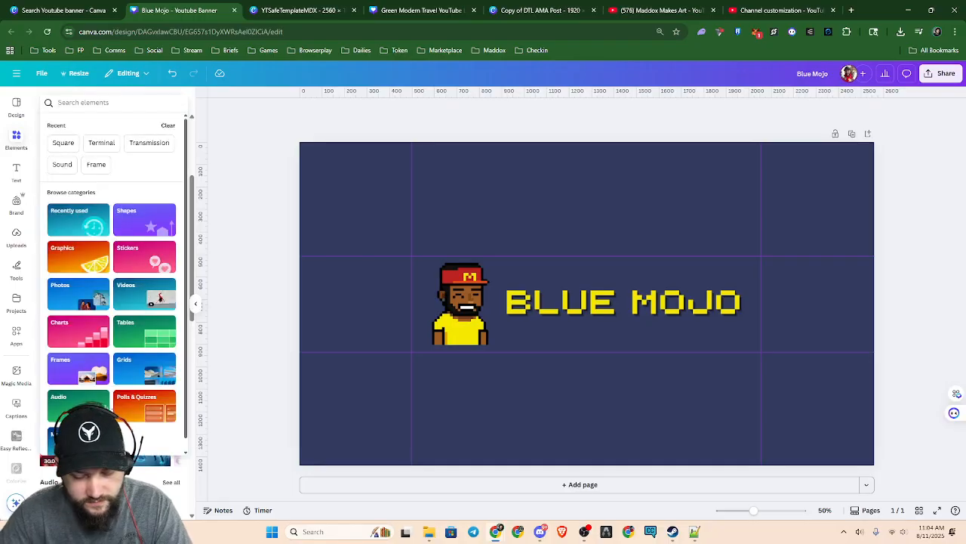
text(Finals)
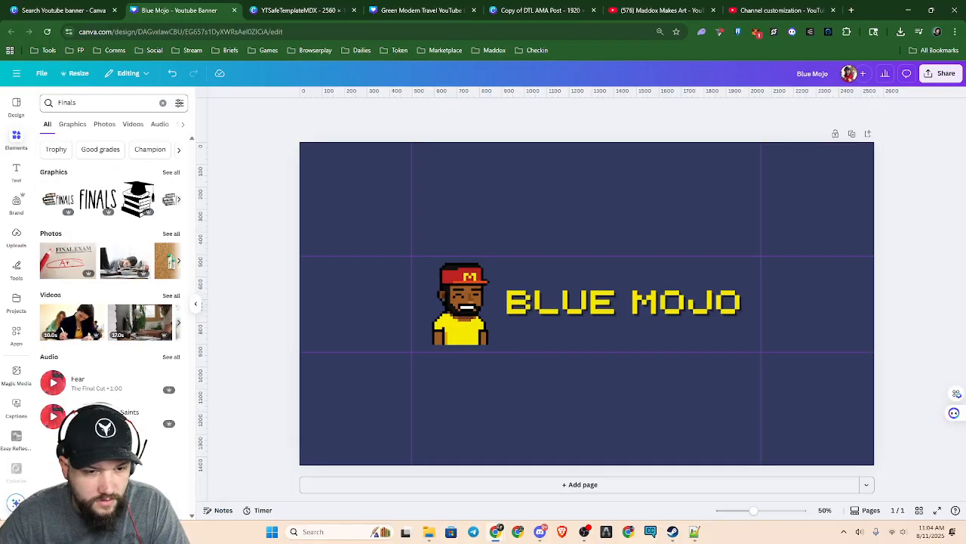
Search the elements for Anime and browse the photo results for a possible banner background
click(75, 103)
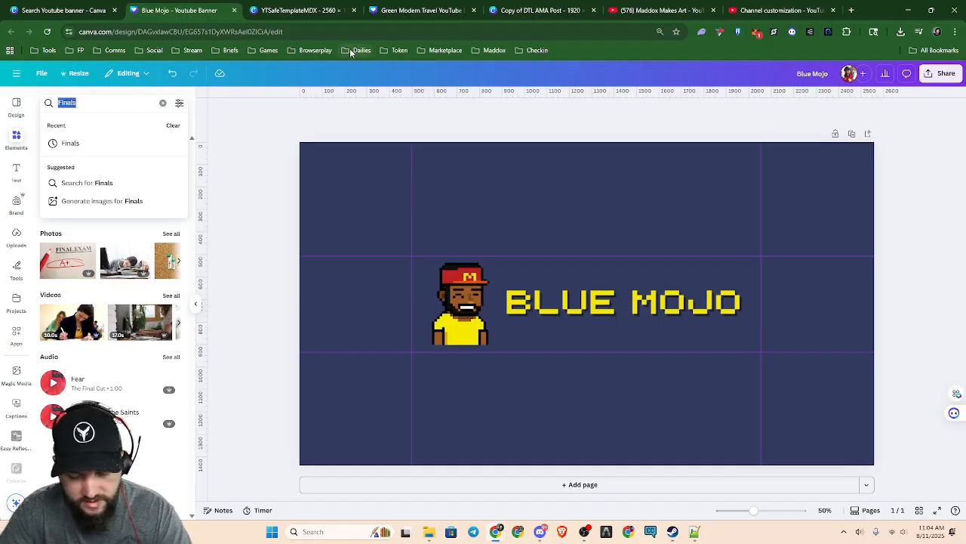
text(Anime)
key(Return)
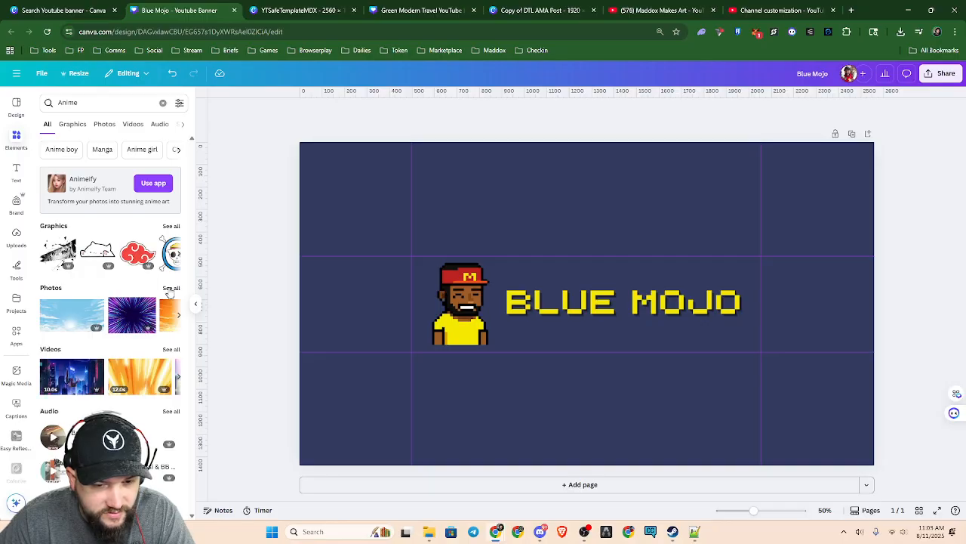
click(104, 124)
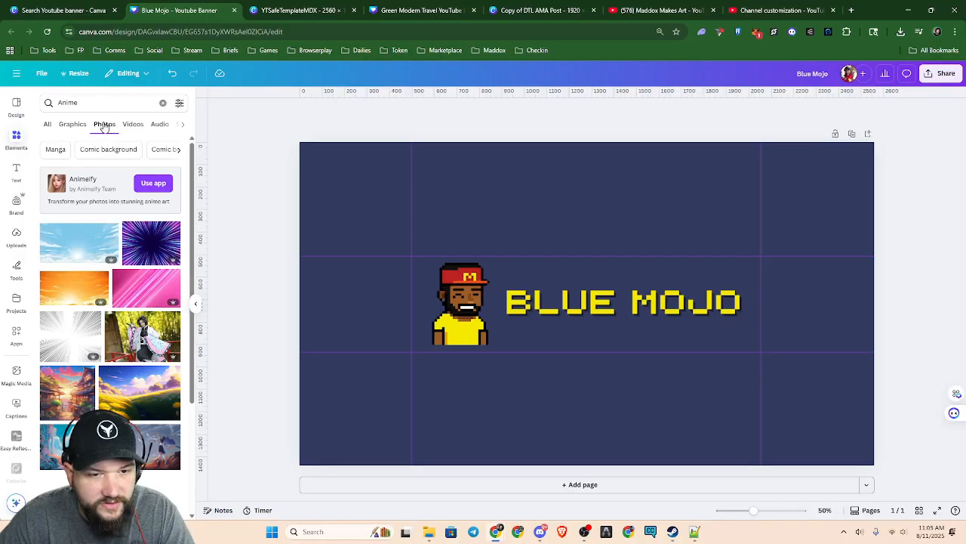
scroll(138, 274, down, 3)
scroll(140, 294, up, 1)
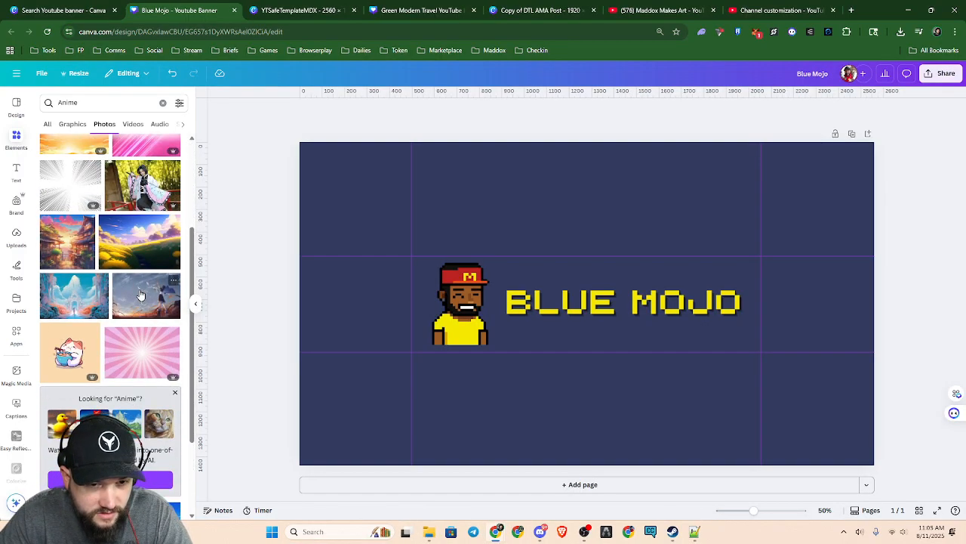
scroll(140, 295, down, 2)
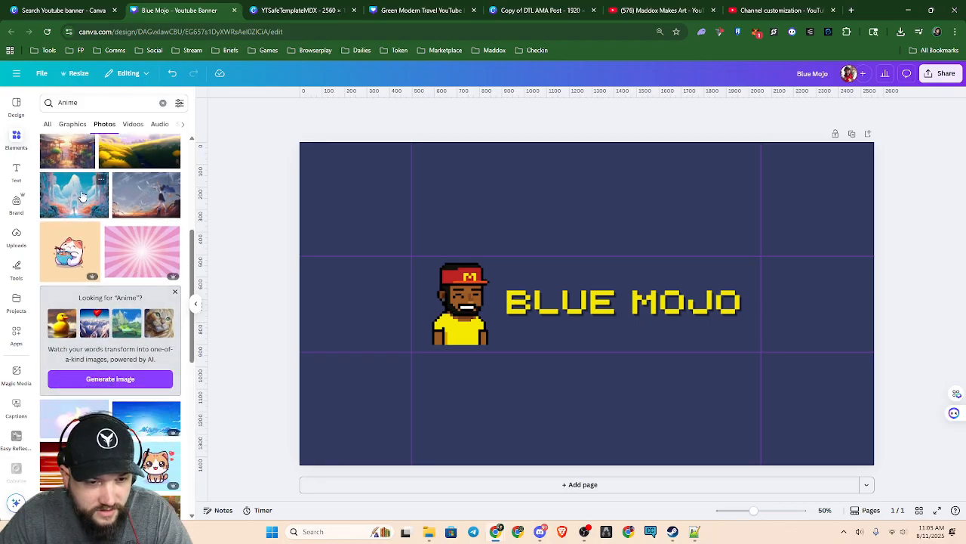
scroll(88, 310, down, 6)
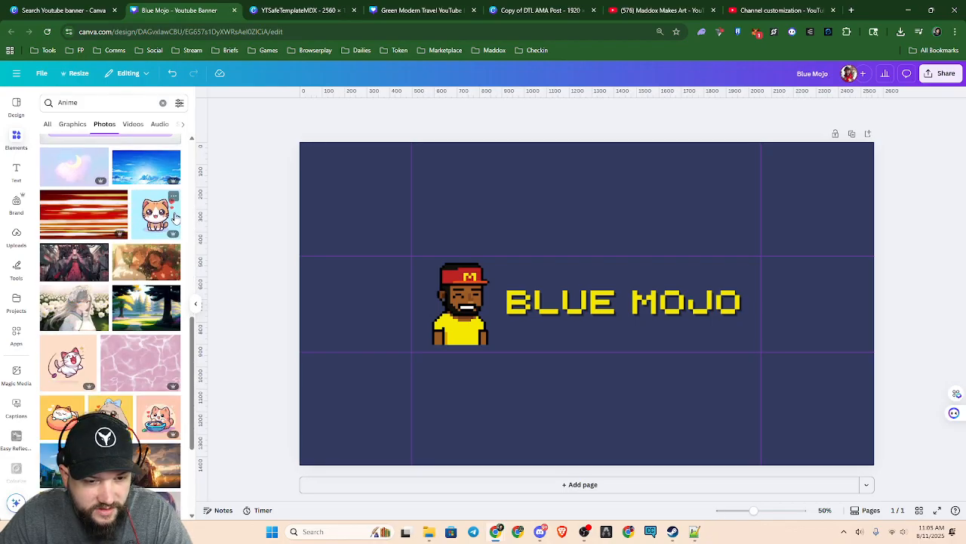
scroll(87, 310, down, 1)
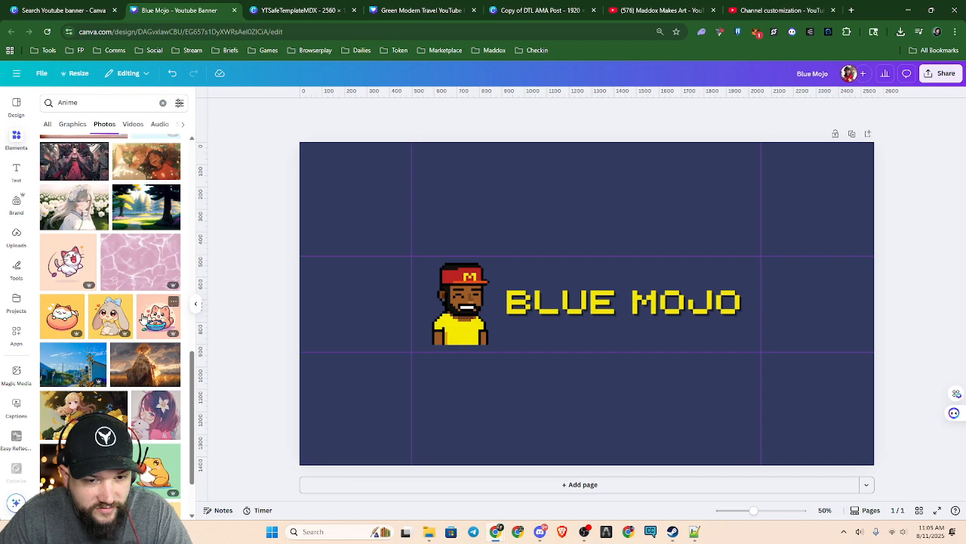
scroll(143, 342, down, 1)
scroll(143, 341, down, 1)
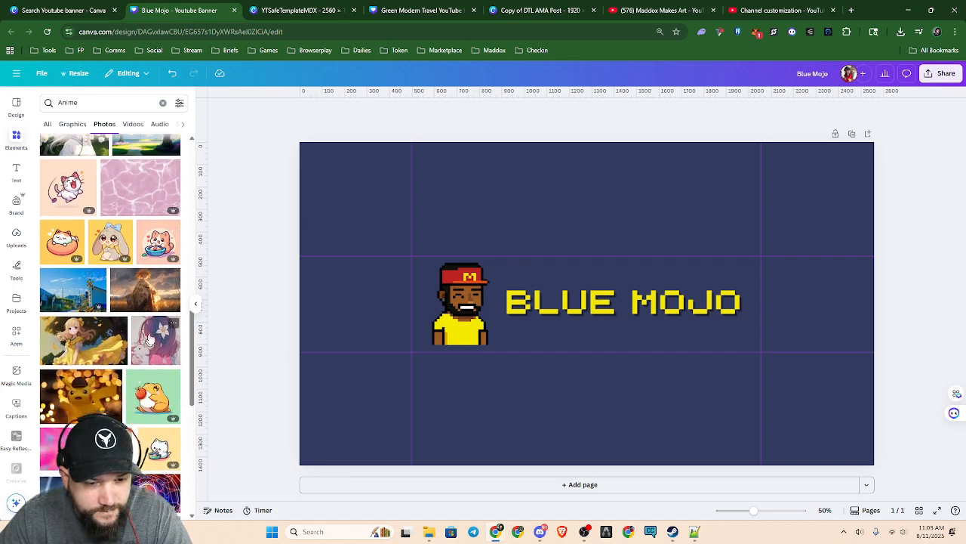
scroll(146, 341, down, 1)
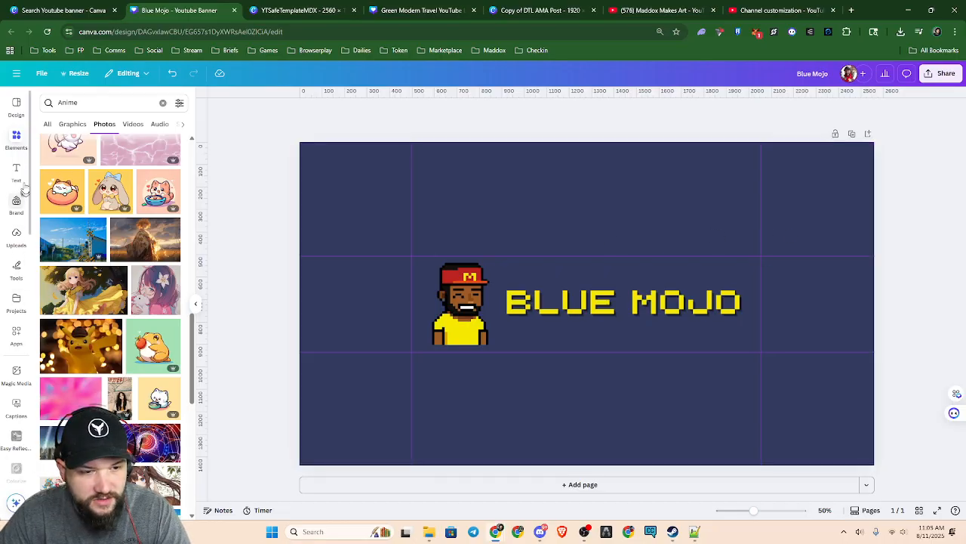
Clear the Anime search, add a square shape, and stretch it into a full-width band covering the banner's central safe-area row
click(17, 140)
scroll(114, 314, up, 4)
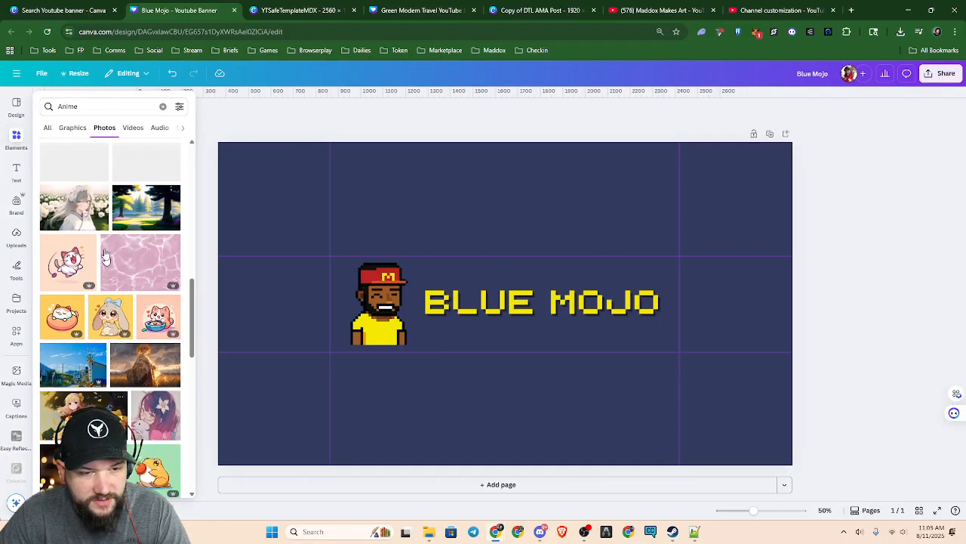
click(163, 106)
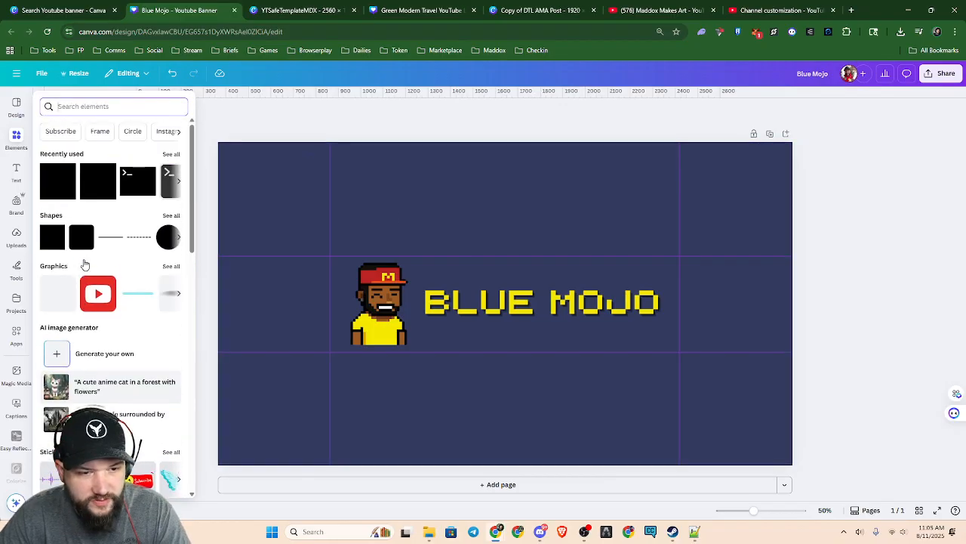
click(60, 233)
drag(455, 255, 212, 256)
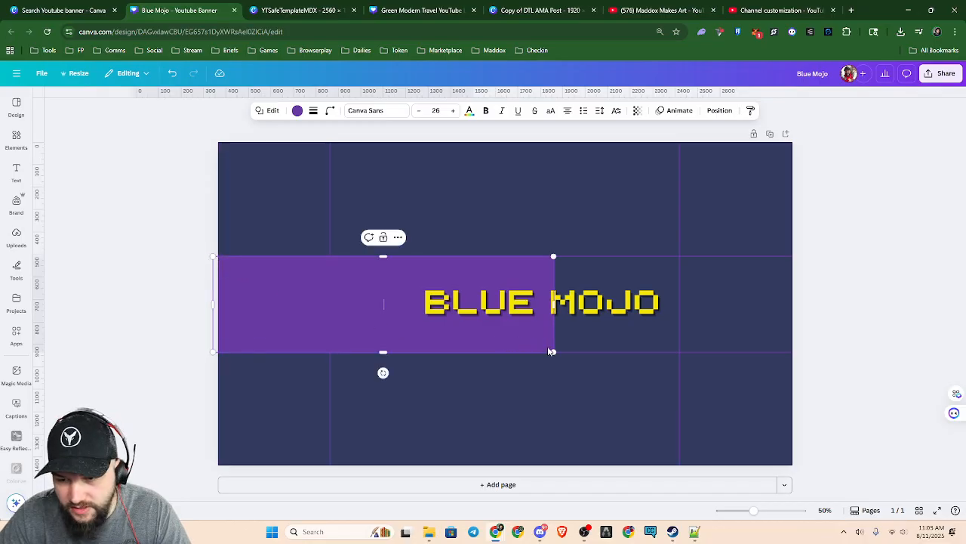
drag(551, 349, 800, 349)
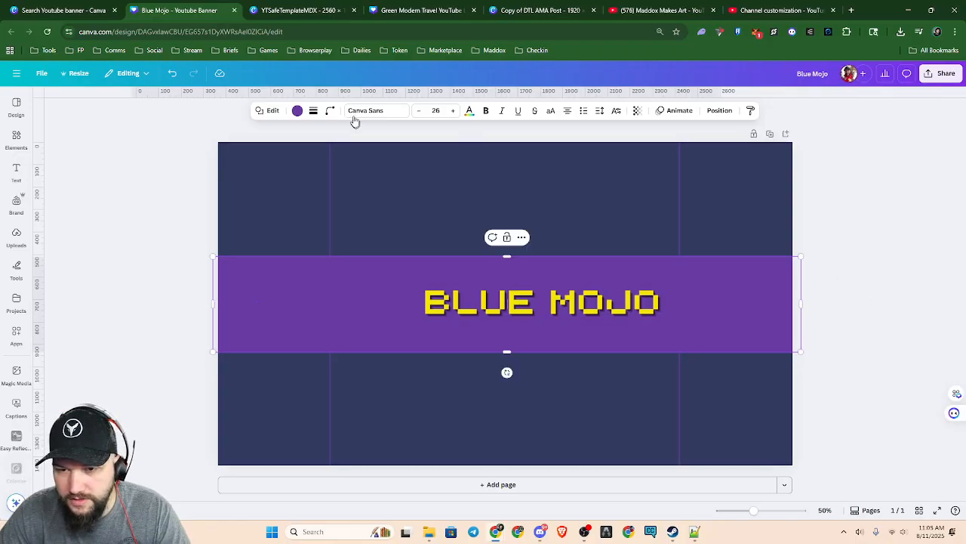
Fill the central band with black and lower its transparency value to 11
click(298, 112)
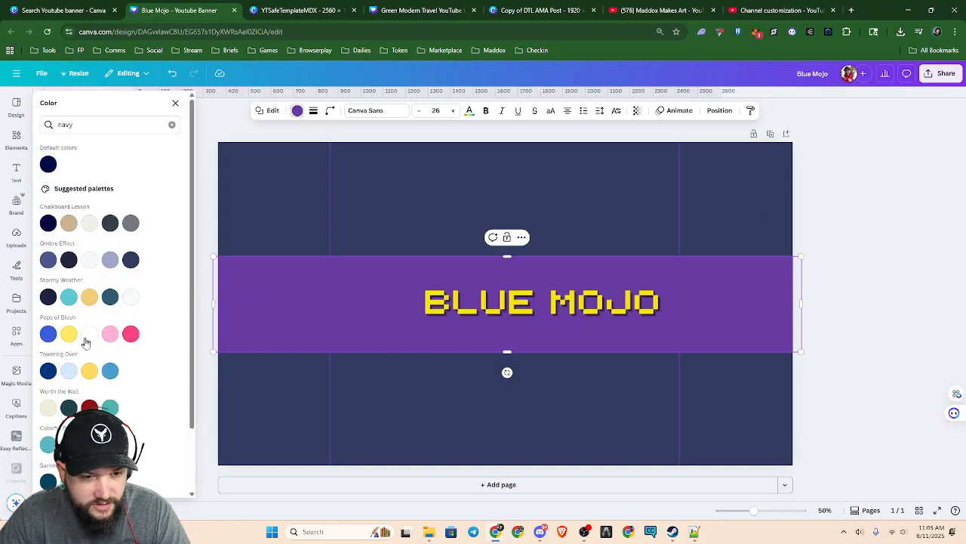
click(172, 123)
click(92, 170)
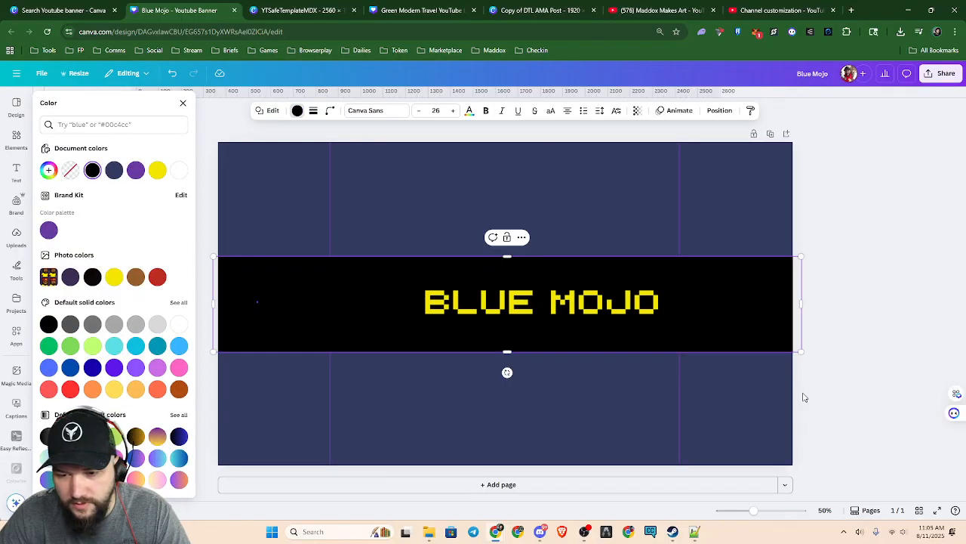
click(637, 111)
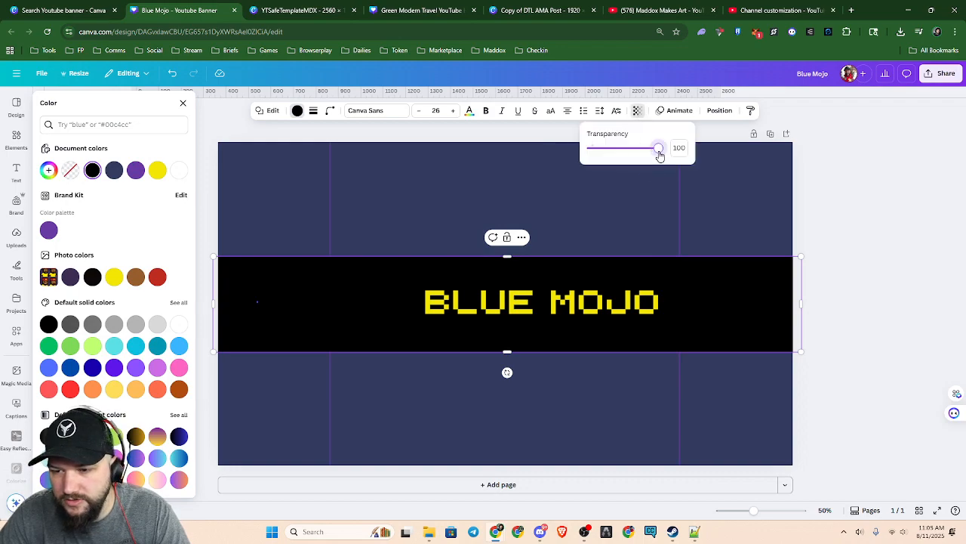
drag(659, 155, 599, 155)
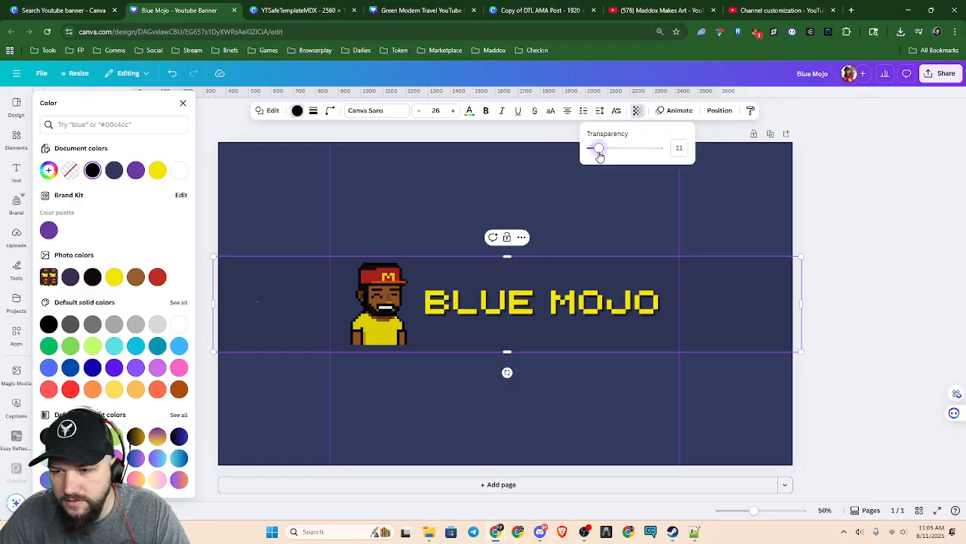
Move the black band's layer below the character and above the safe-area template
key(Down)
key(Down)
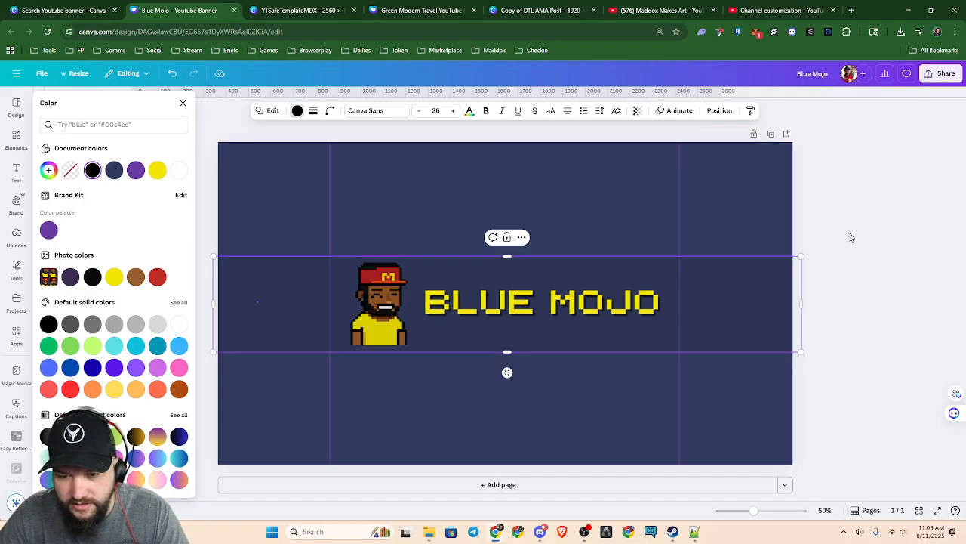
key(alt+1)
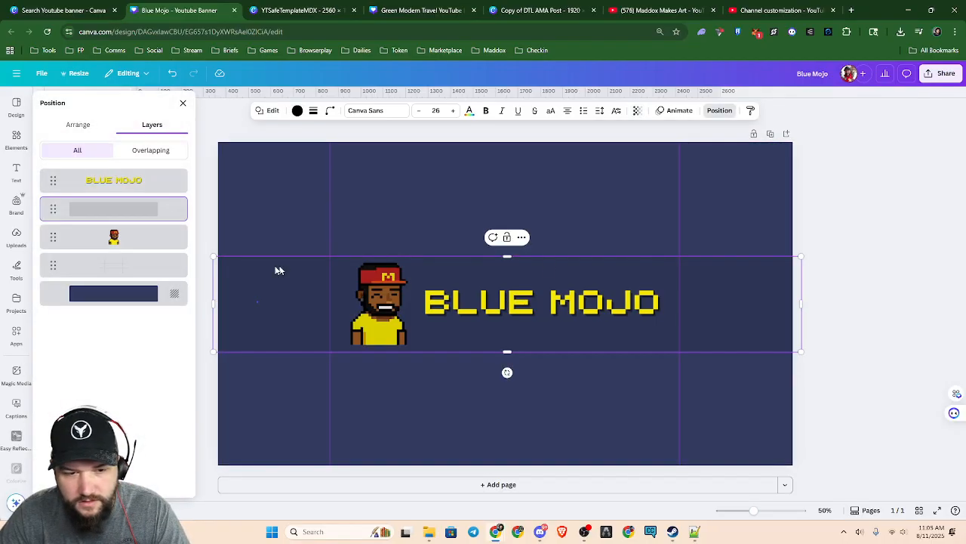
drag(140, 210, 134, 248)
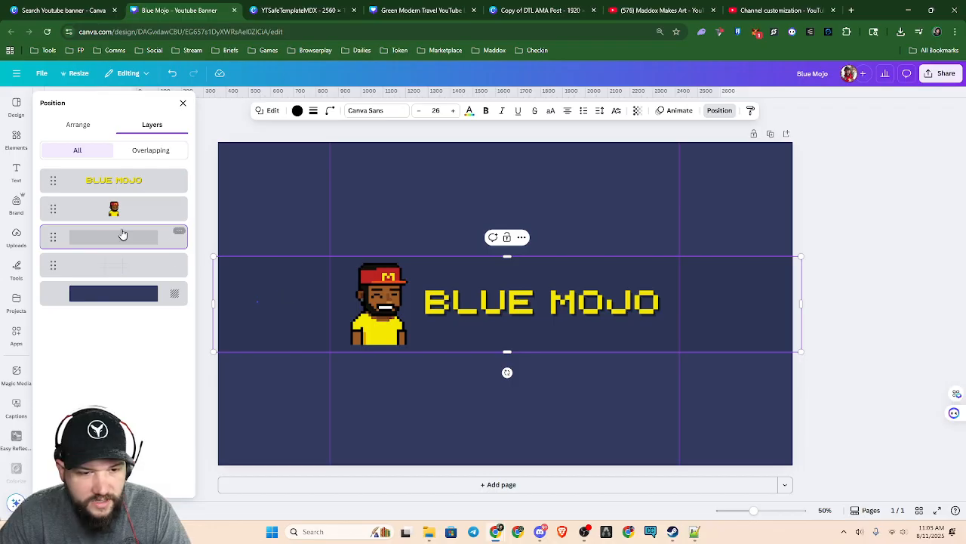
Set the black band's transparency value to 40
click(637, 111)
drag(602, 154, 617, 151)
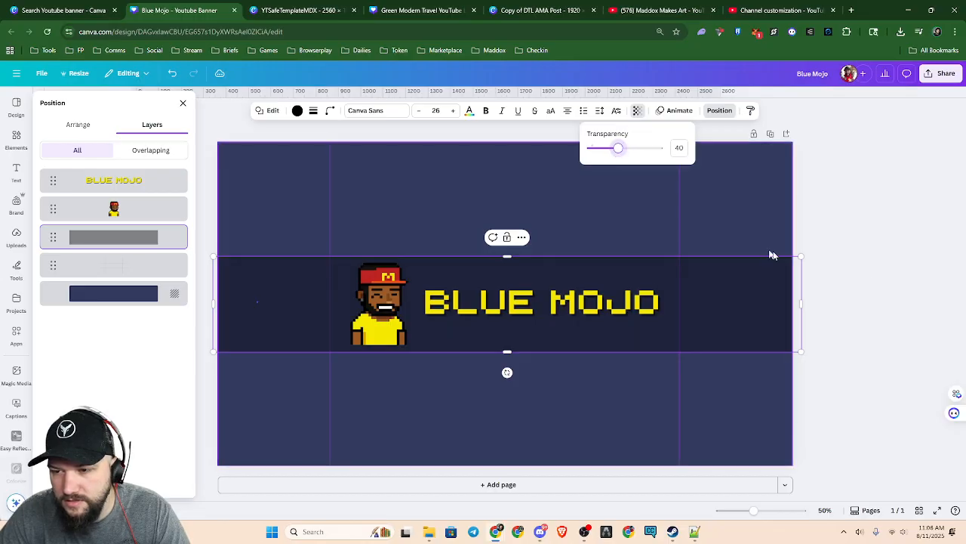
click(873, 282)
ctrl+scroll(803, 408, down, 4)
click(766, 384)
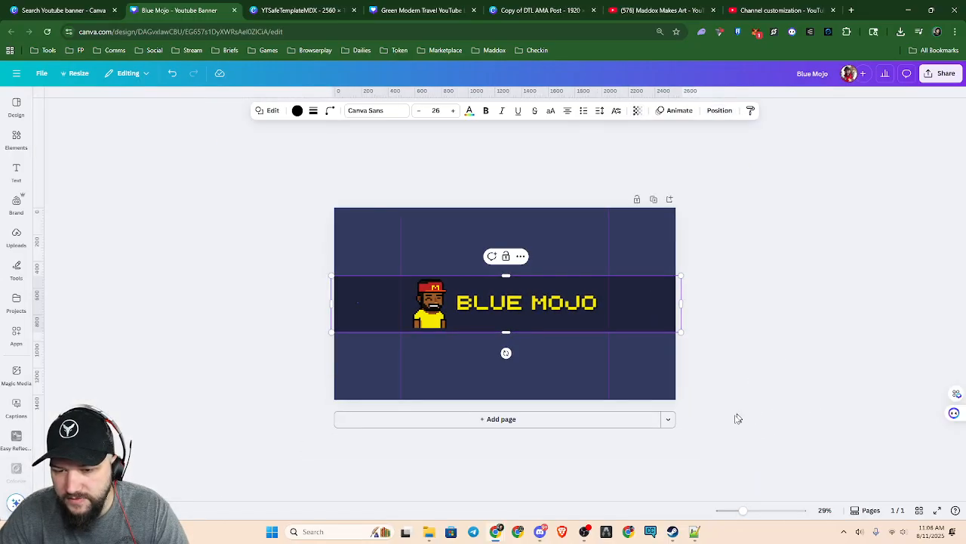
Delete the safe-area template overlay from the banner, leaving the band, character and title layers in place
click(603, 231)
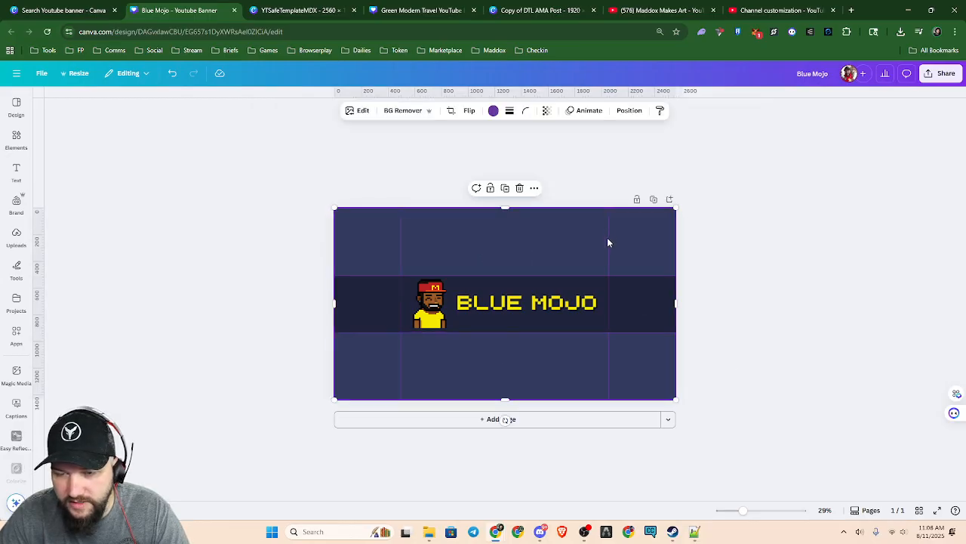
key(alt+1)
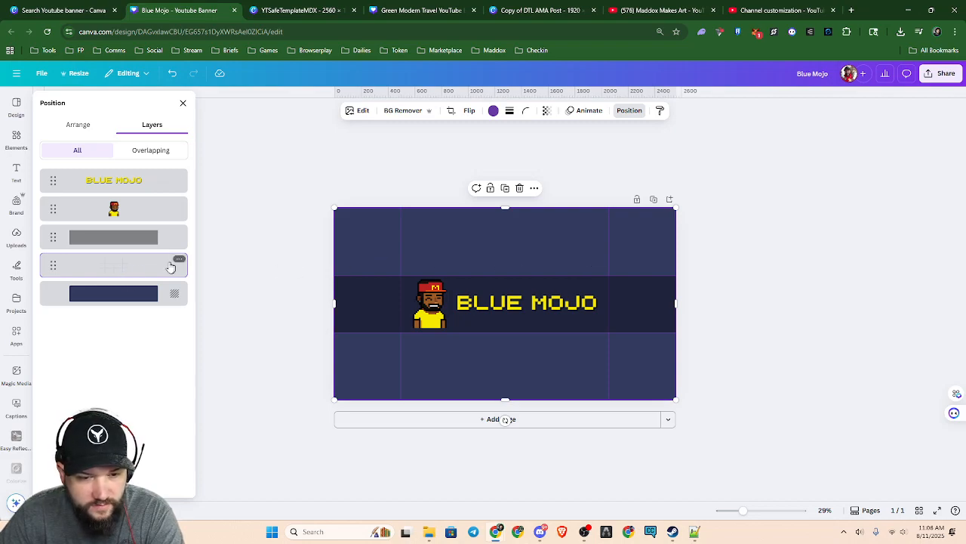
key(Delete)
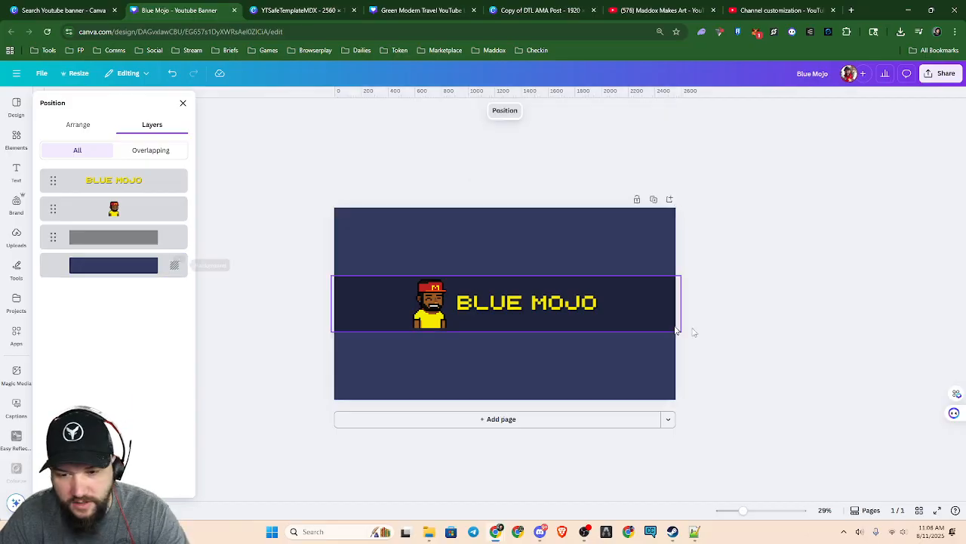
click(743, 366)
scroll(737, 373, up, 5)
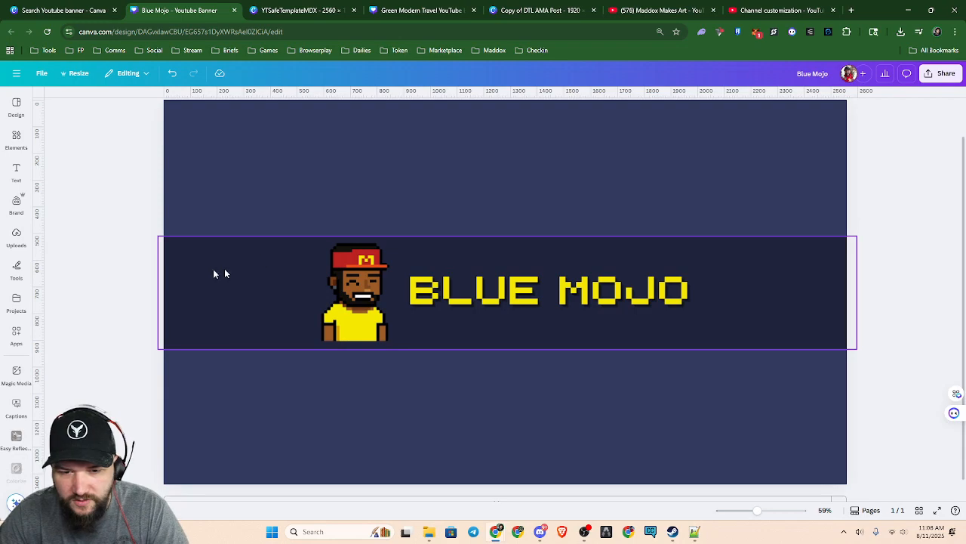
Search the elements library for "Anime" and restrict the results to photos
click(16, 138)
click(83, 102)
text(Anime)
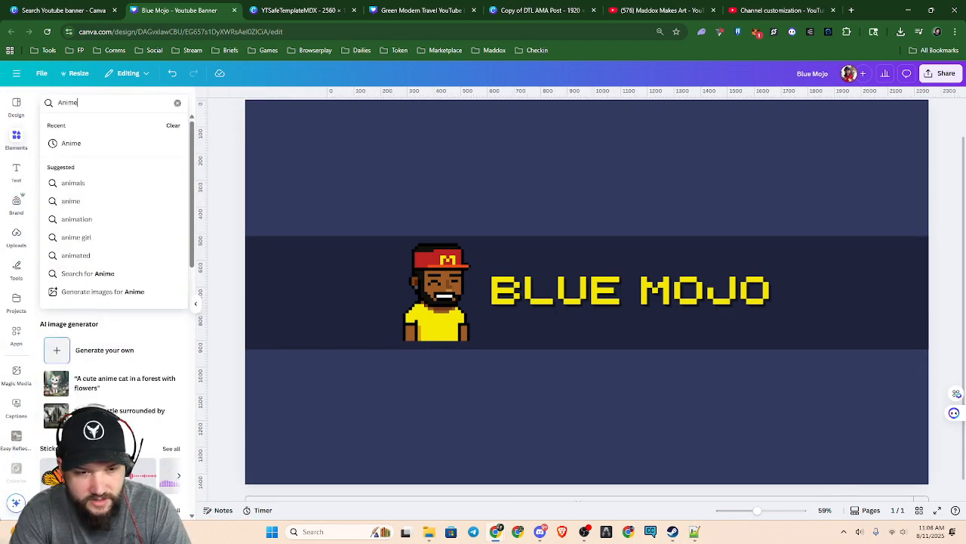
key(Return)
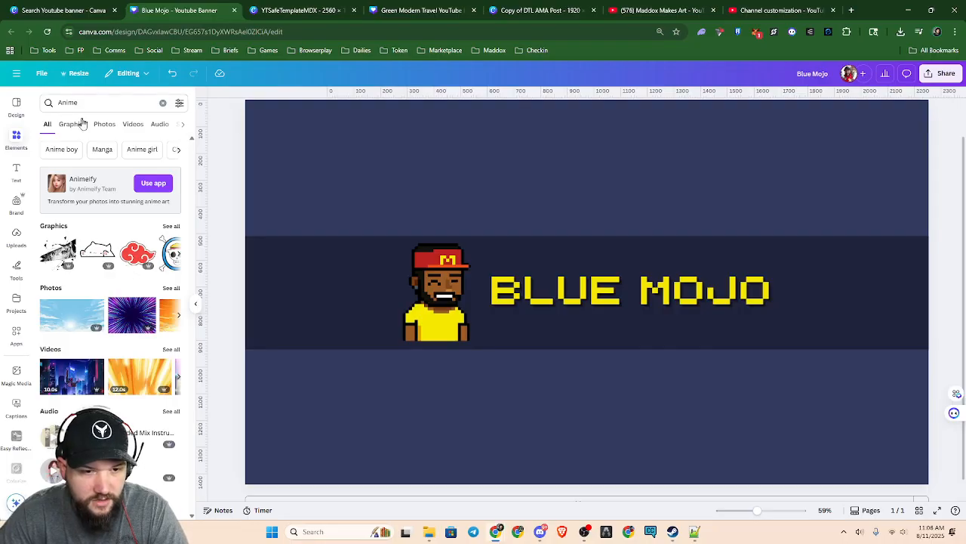
click(105, 124)
scroll(154, 306, down, 3)
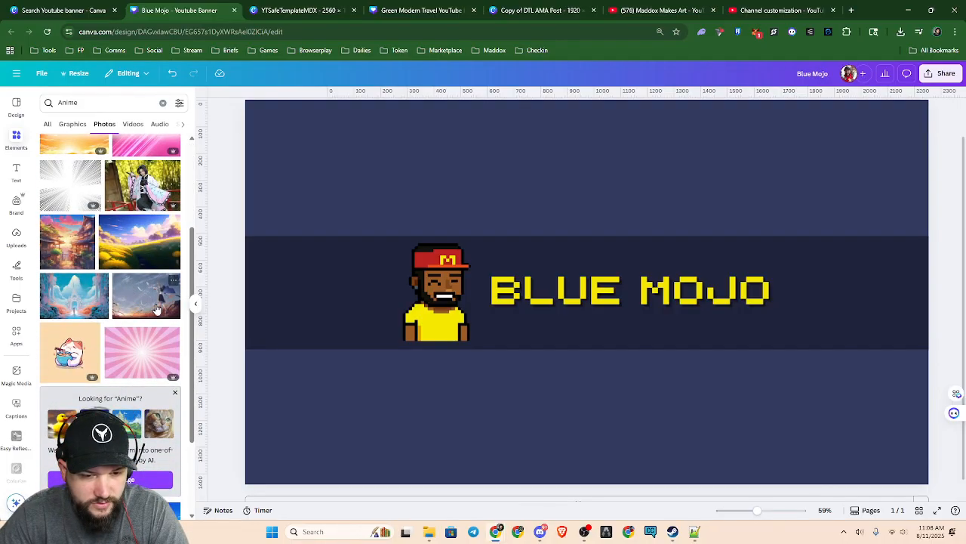
Try the blue-sky railway-crossing photo from the Anime results as a background and remove it from the banner
scroll(151, 330, down, 1)
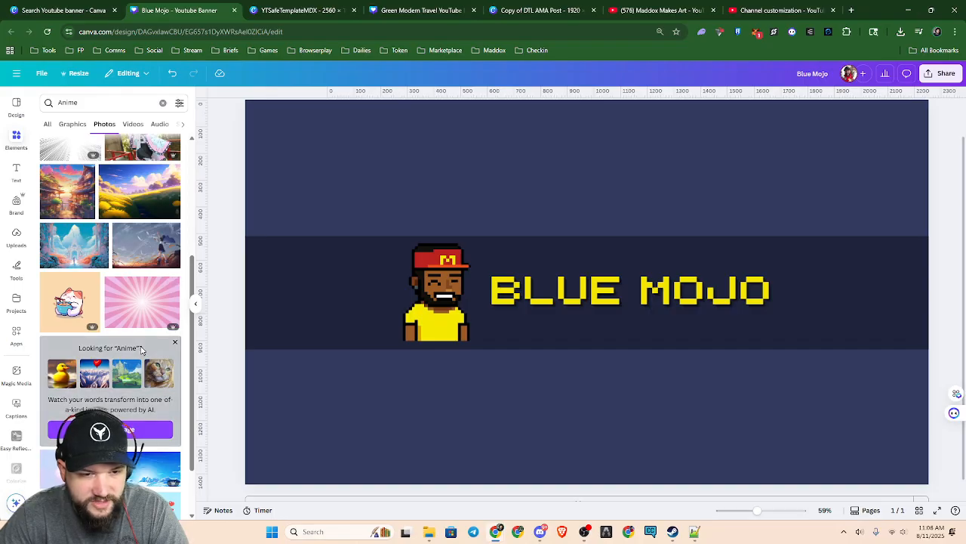
scroll(143, 348, down, 4)
scroll(135, 364, down, 1)
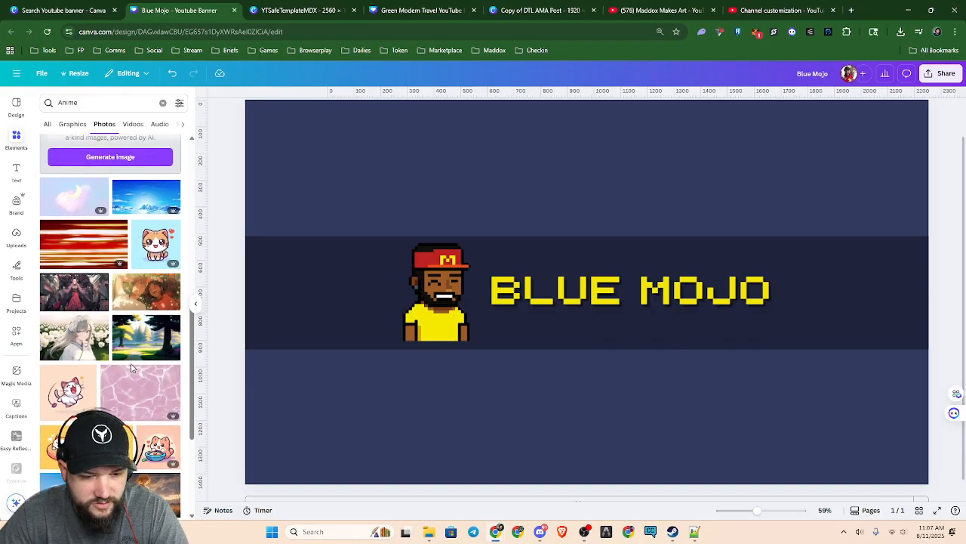
scroll(131, 368, down, 3)
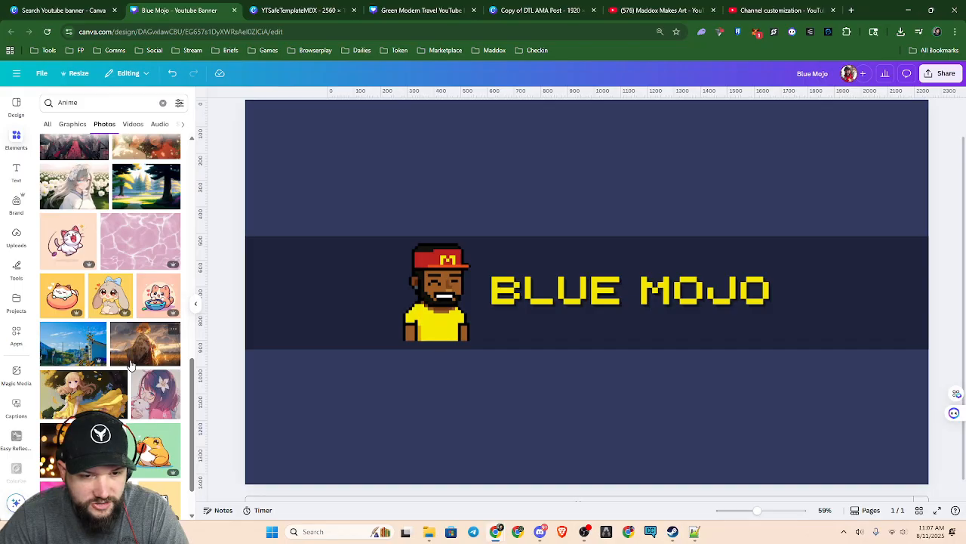
scroll(131, 355, down, 1)
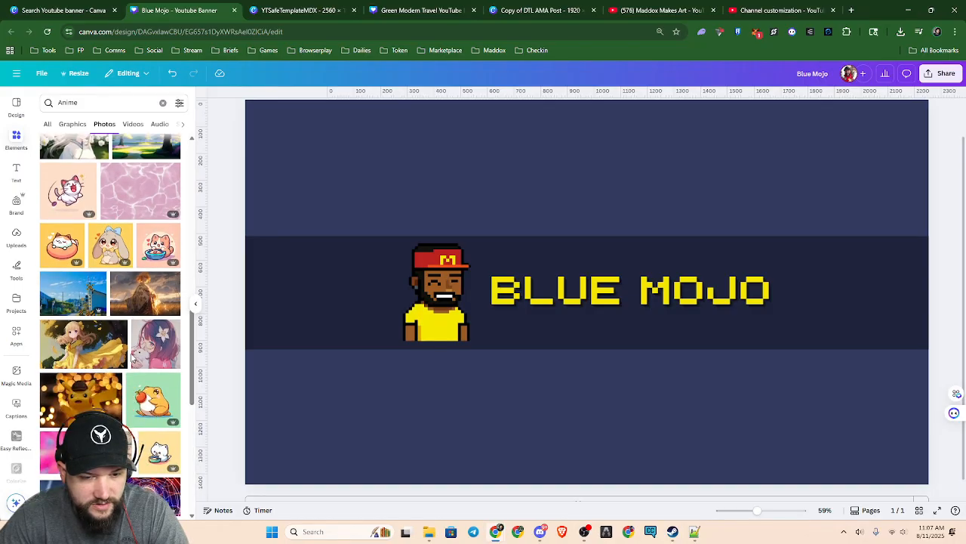
click(81, 295)
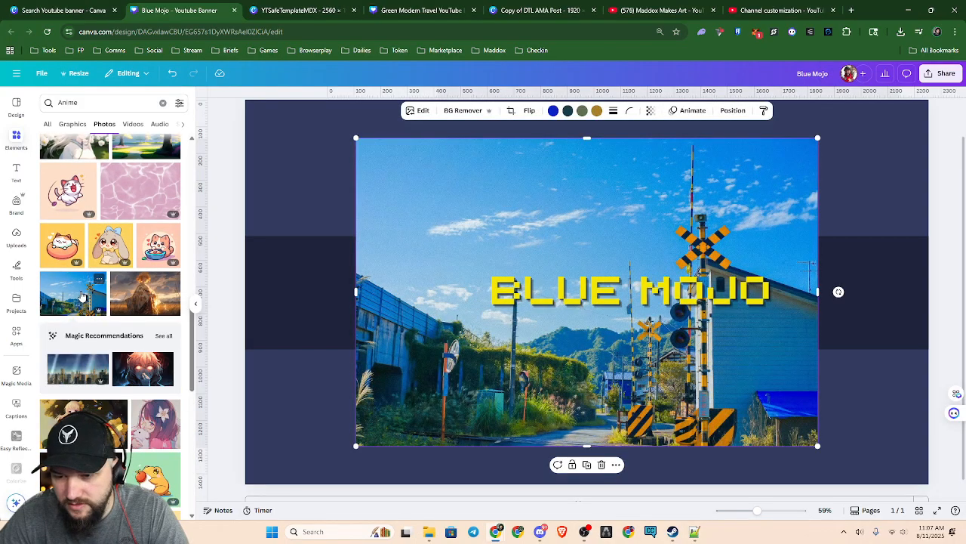
key(Delete)
scroll(113, 335, down, 5)
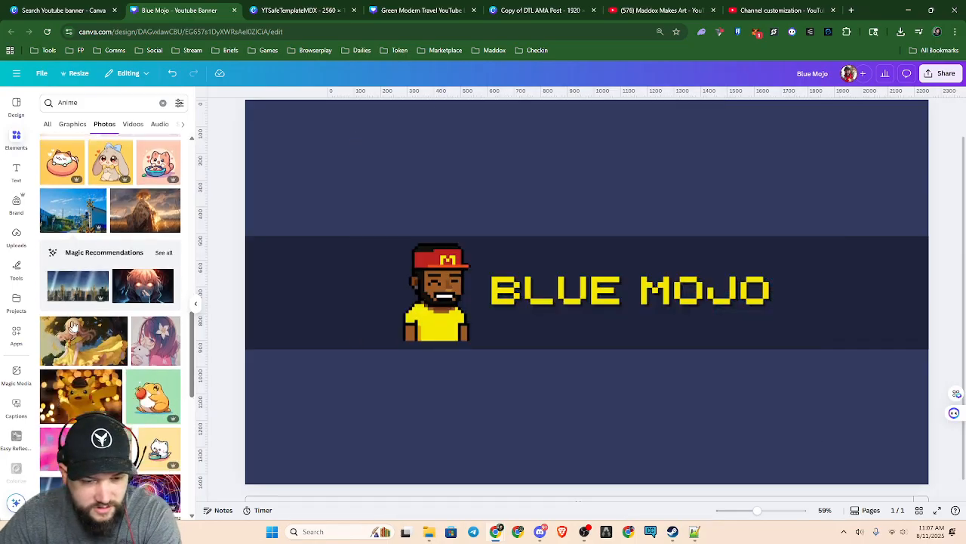
click(92, 230)
key(Delete)
Add the night city skyline photo with light beams to the banner and move its layer below the black band
scroll(106, 347, down, 2)
scroll(106, 353, down, 2)
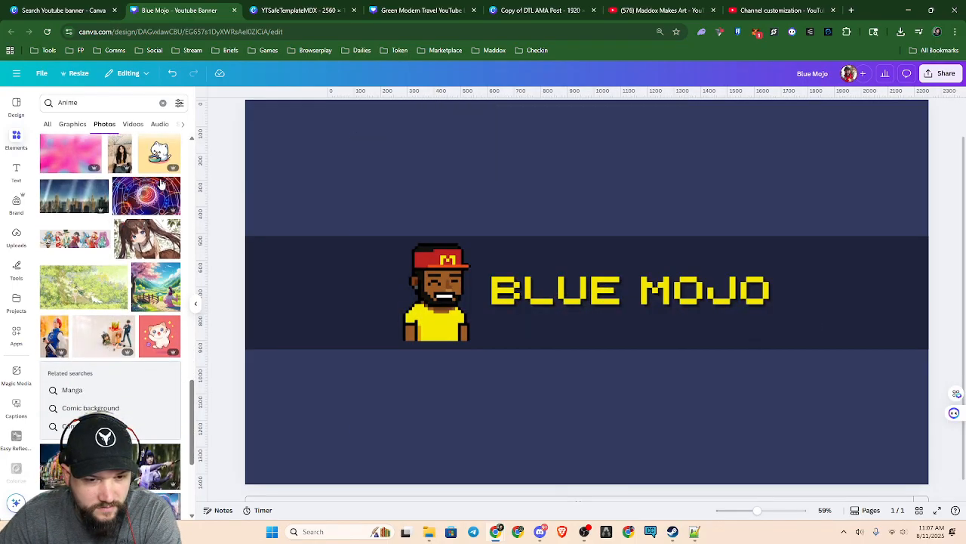
click(79, 202)
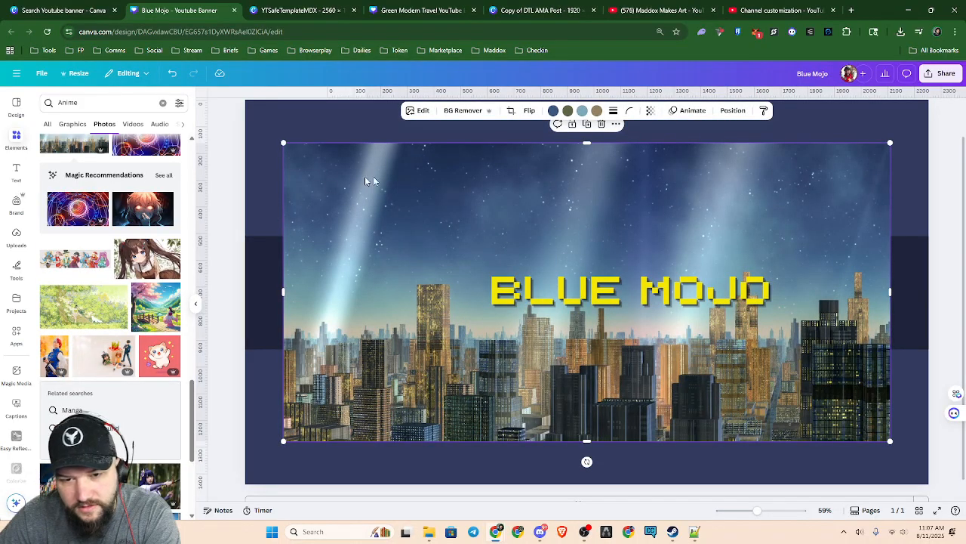
scroll(394, 201, down, 3)
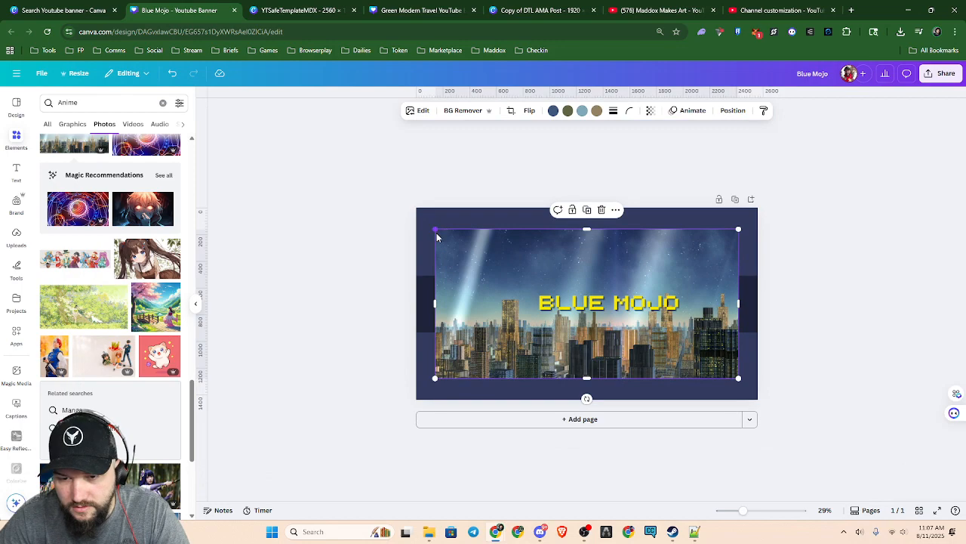
key(alt+1)
drag(105, 209, 106, 264)
Enlarge the skyline photo until it covers the whole banner and center it horizontally on the page
drag(436, 228, 417, 220)
drag(736, 376, 799, 408)
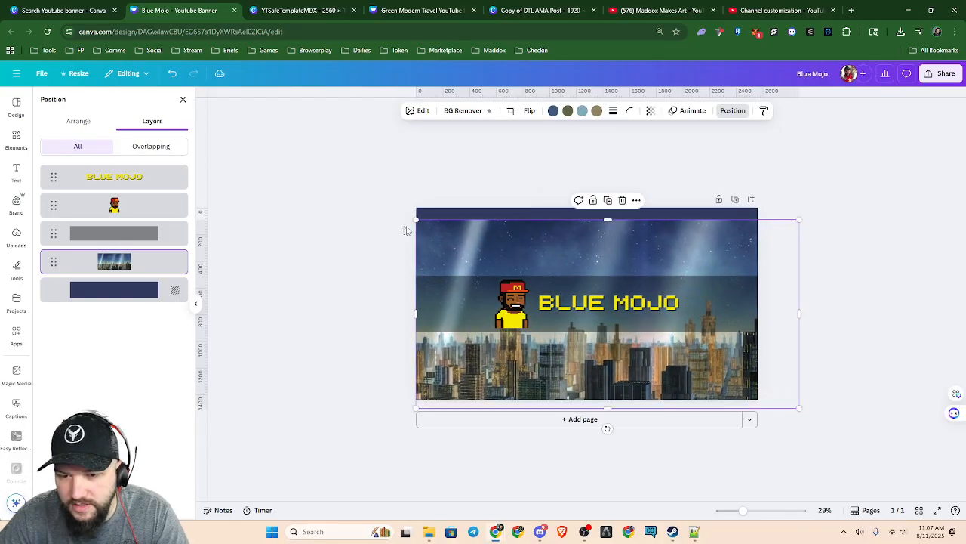
drag(416, 220, 382, 202)
right_click(659, 358)
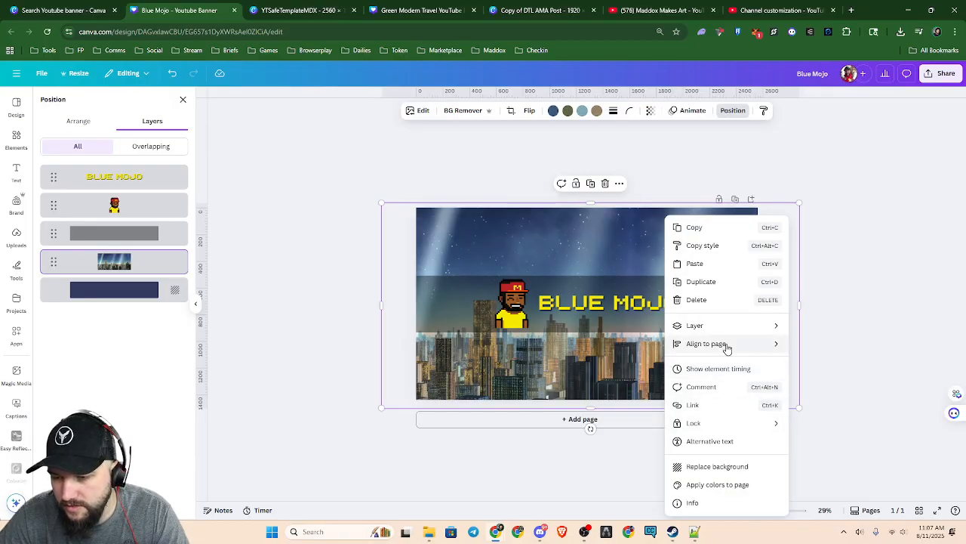
mouse_move(726, 349)
click(820, 361)
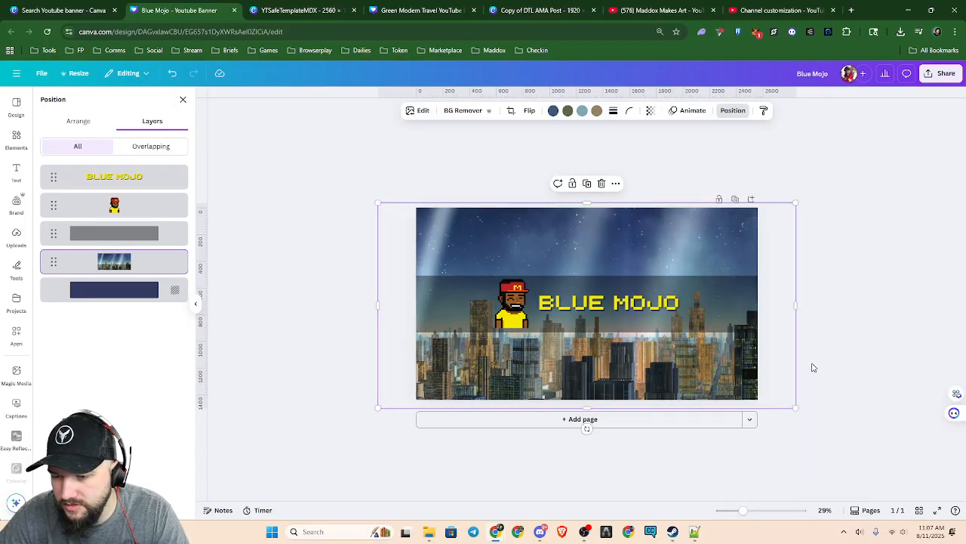
Move the skyline photo up until its lower edge meets the banner's lower edge
right_click(693, 366)
key(Escape)
drag(682, 358, 678, 345)
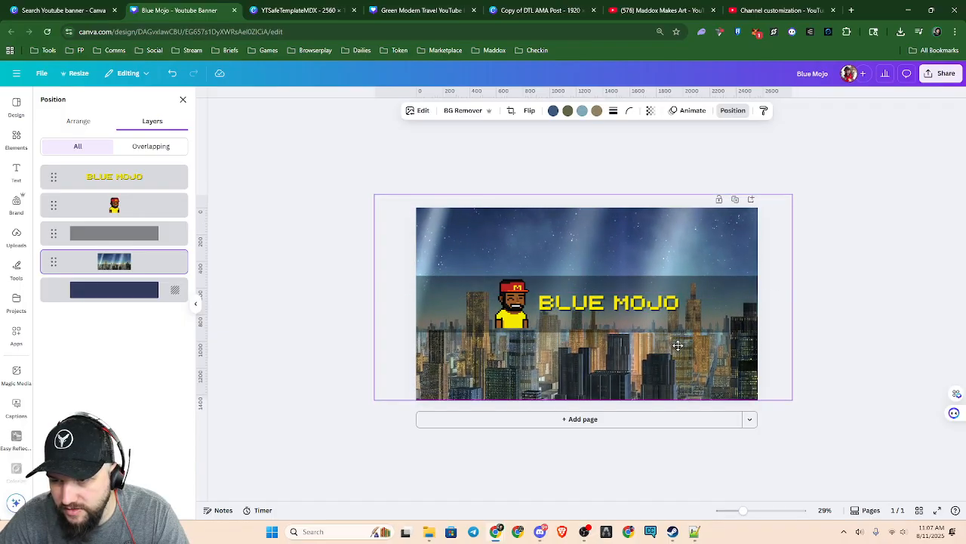
drag(678, 345, 679, 346)
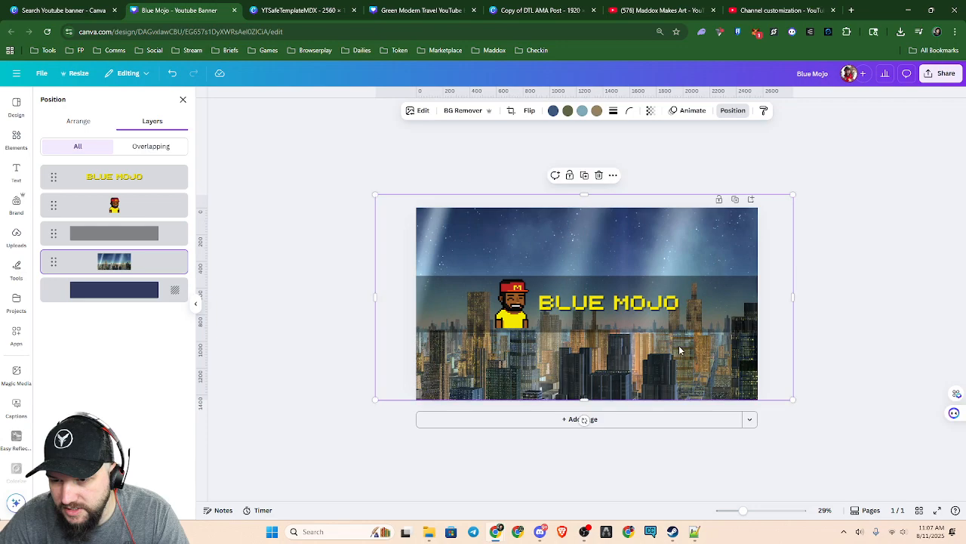
Inspect up close how the character, BLUE MOJO title and dark band's edges stand out against the skyline photo
key(ctrl+plus)
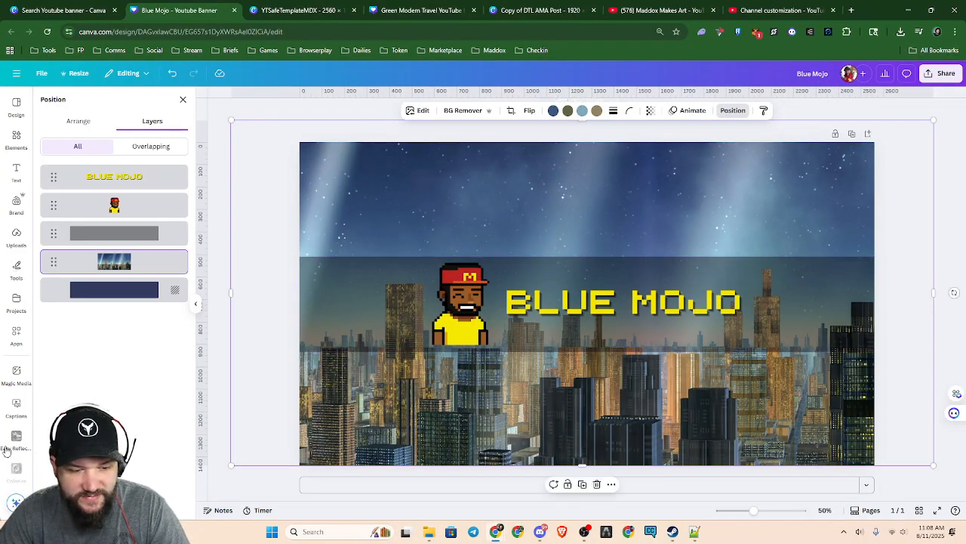
scroll(643, 332, up, 5)
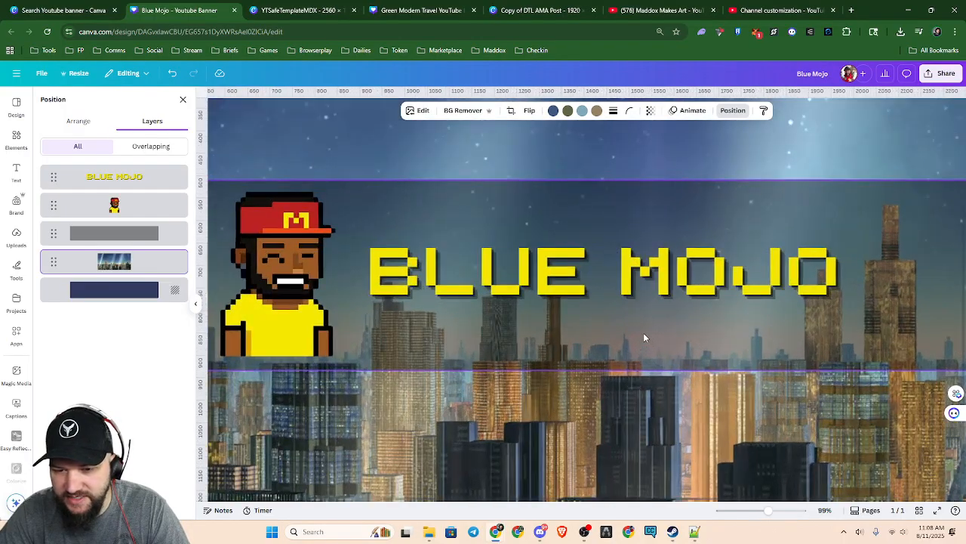
click(596, 339)
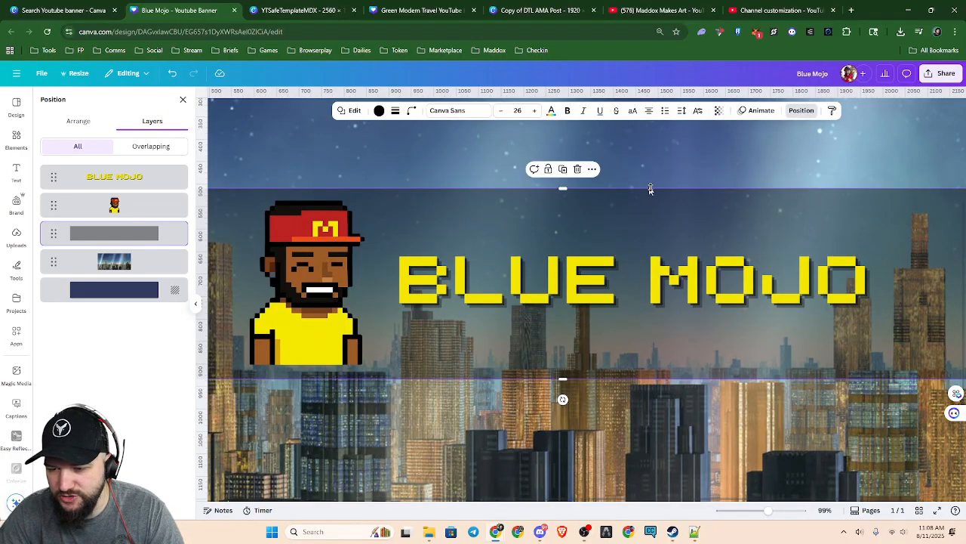
scroll(705, 377, down, 5)
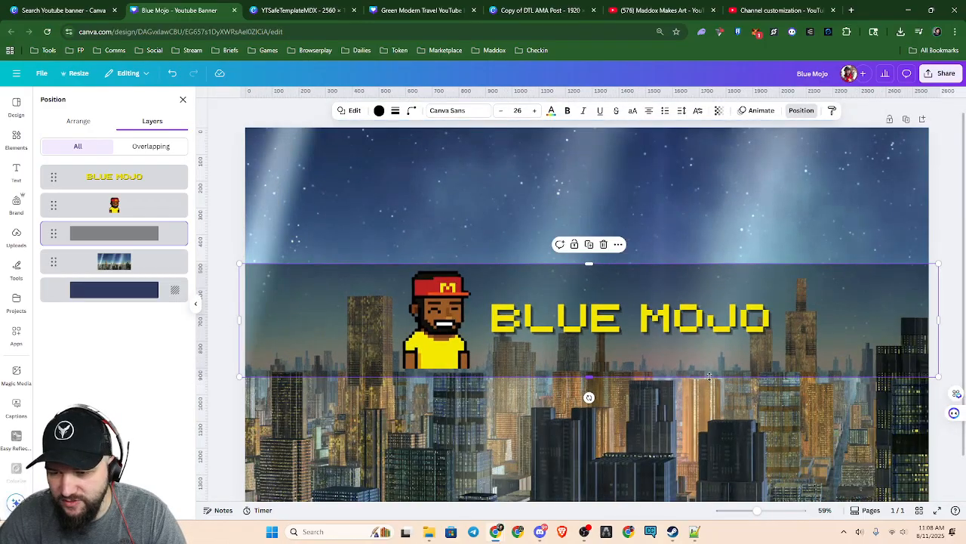
click(818, 325)
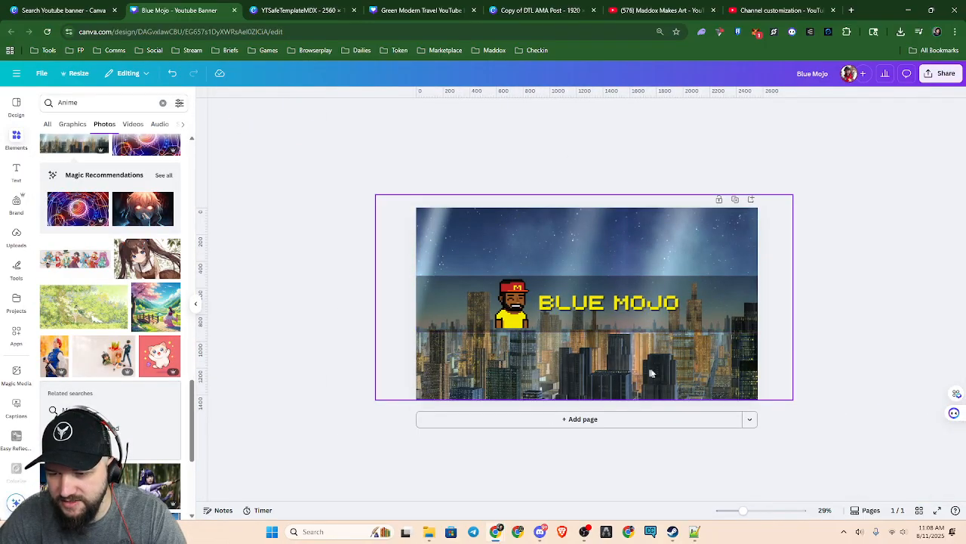
scroll(628, 384, up, 5)
scroll(624, 385, up, 3)
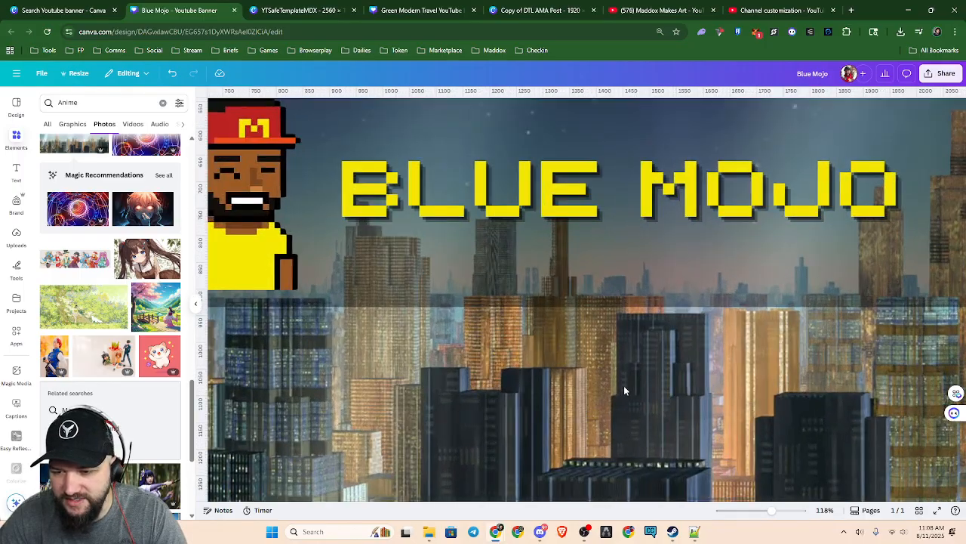
drag(485, 367, 542, 461)
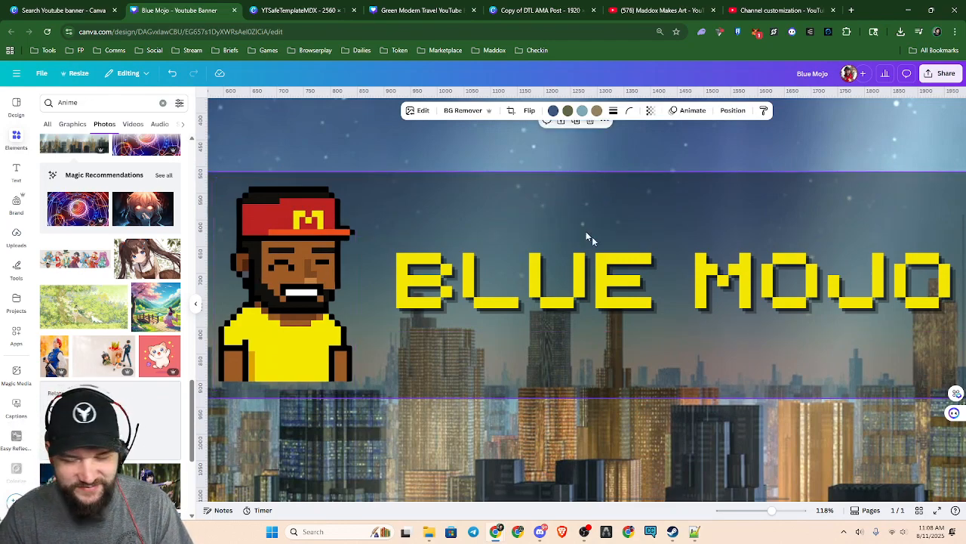
scroll(653, 335, down, 5)
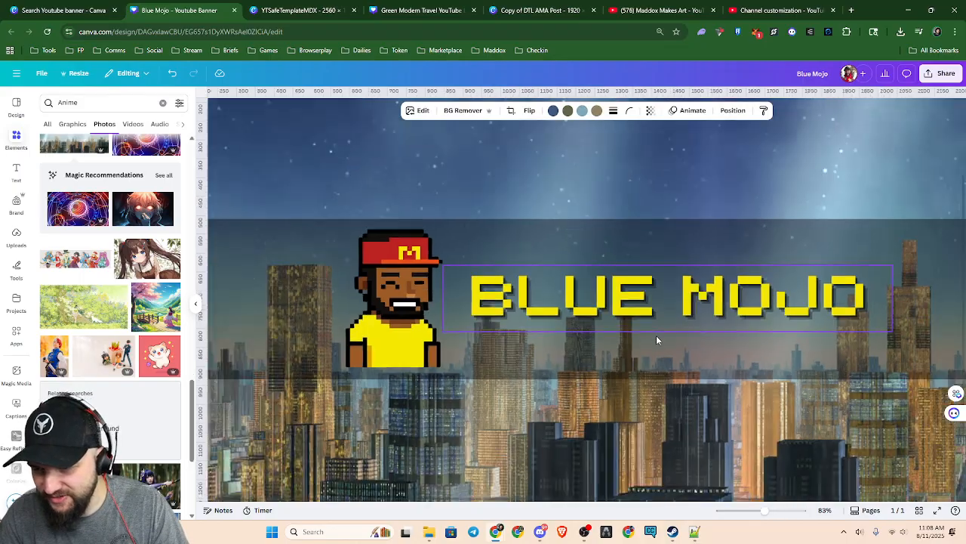
scroll(719, 370, down, 2)
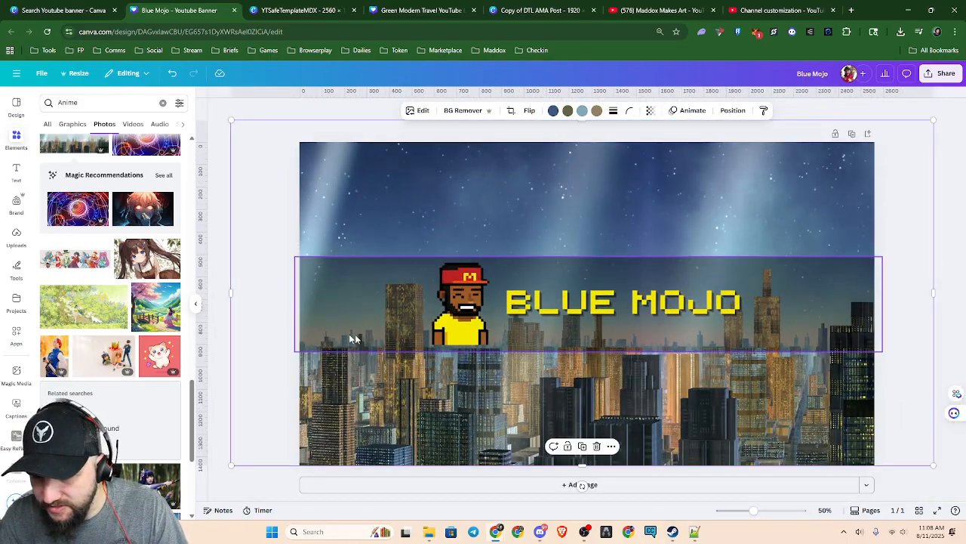
Try the green forest photo with the girl and white animal on the banner and remove it
click(106, 320)
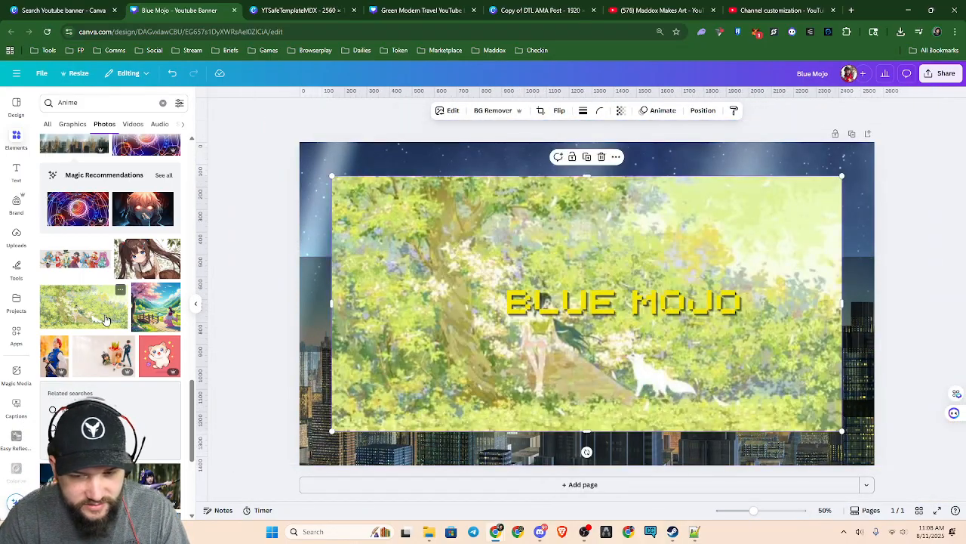
key(Delete)
scroll(106, 320, down, 4)
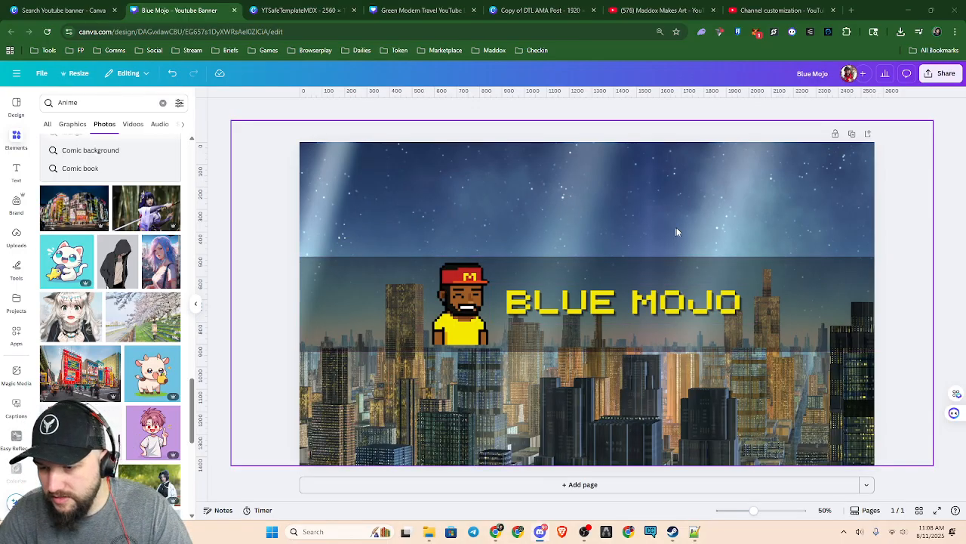
Move the BLUE MOJO title so it overlaps the character, and move the character's layer above the title
drag(600, 301, 440, 312)
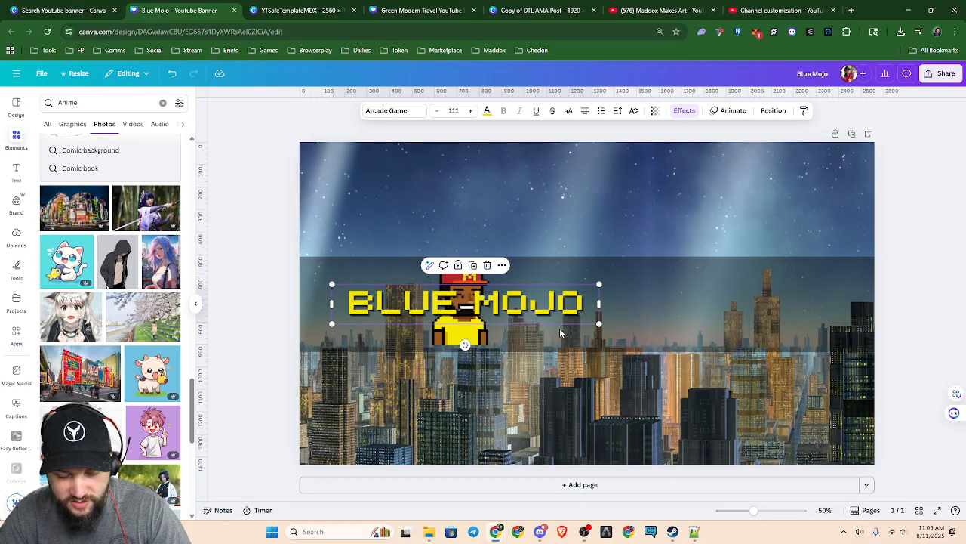
key(alt+1)
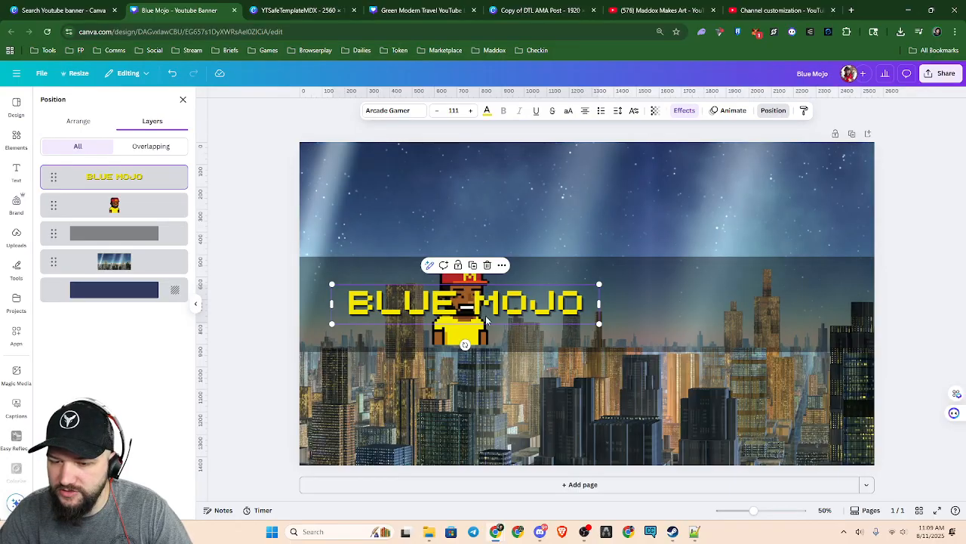
scroll(489, 334, up, 5)
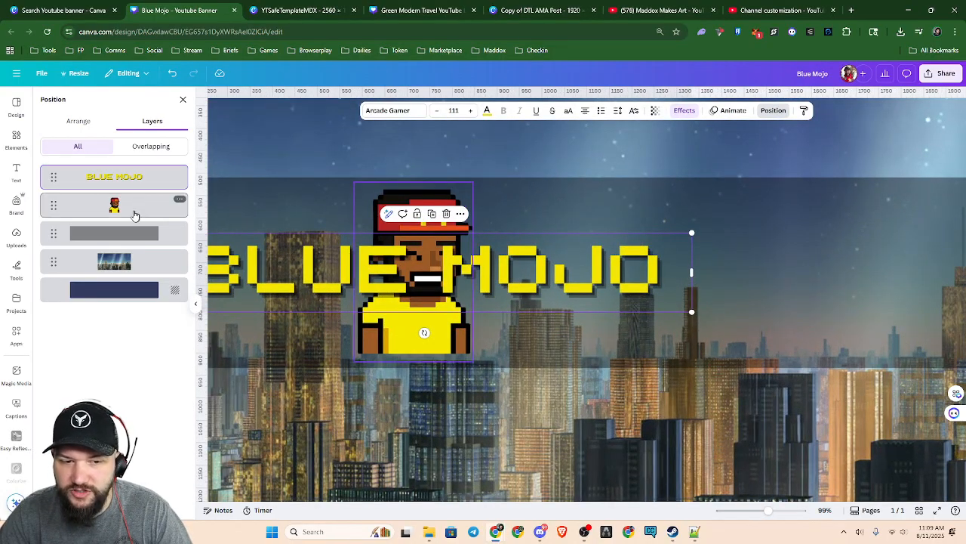
drag(133, 216, 132, 175)
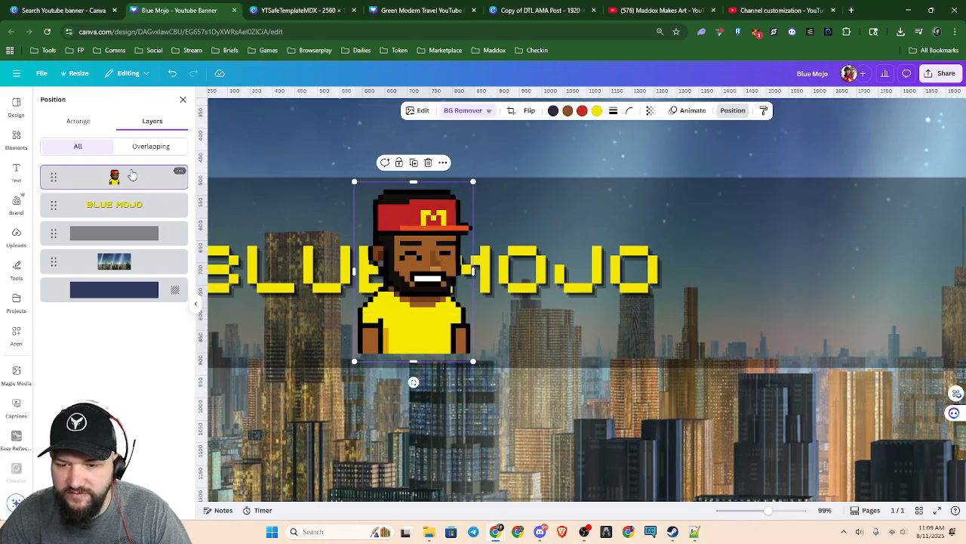
Select the black band's layer and the BLUE MOJO title's layer in turn to examine their stacking order
click(143, 240)
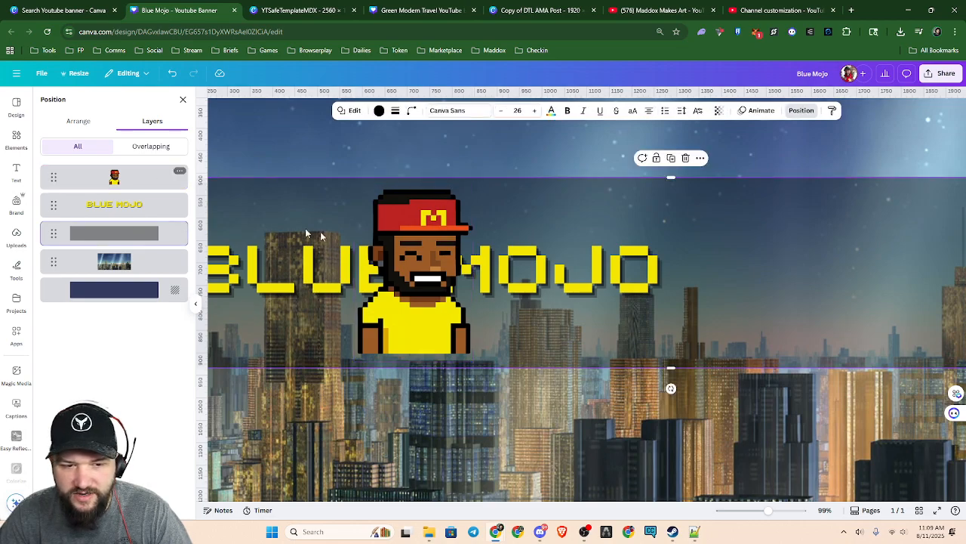
mouse_move(113, 233)
mouse_down()
mouse_move(113, 172)
mouse_move(125, 189)
mouse_move(125, 234)
mouse_up()
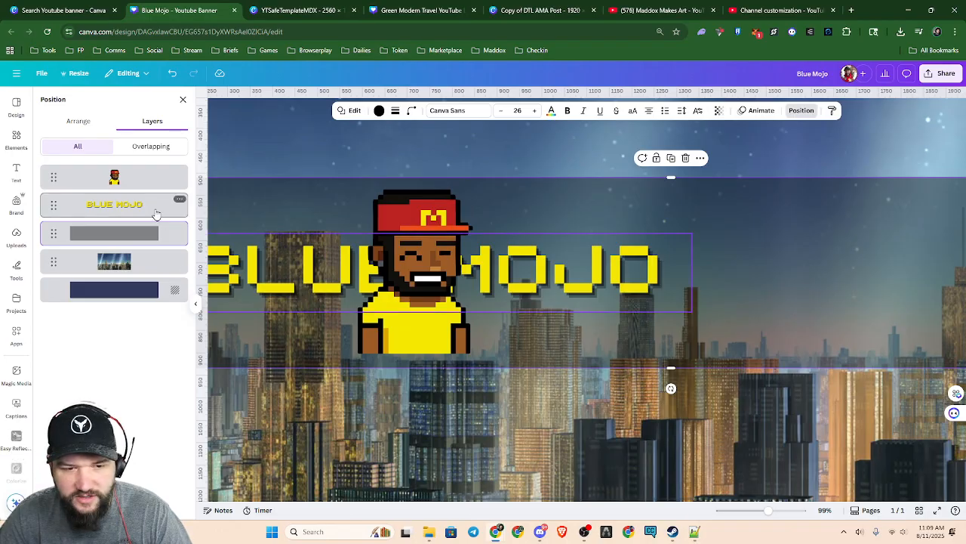
mouse_move(153, 208)
mouse_down()
mouse_move(145, 168)
mouse_move(151, 180)
mouse_move(136, 205)
mouse_up()
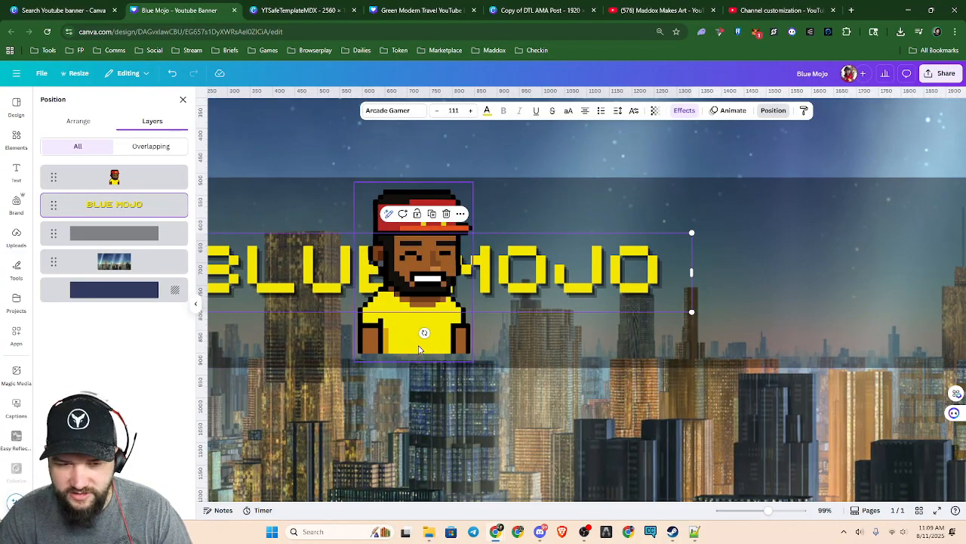
Undo the character's layer change and the BLUE MOJO title's move over the character
key(ctrl+z)
key(ctrl+z)
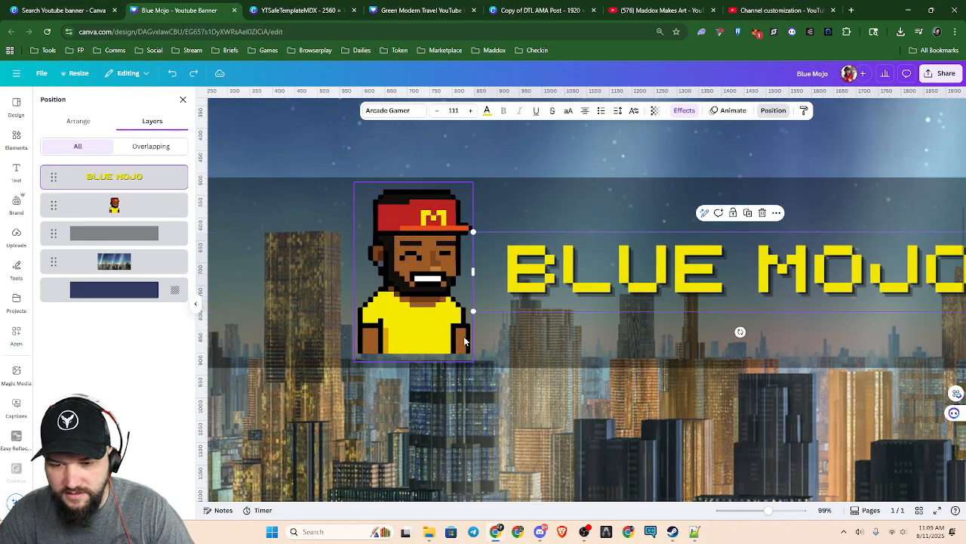
scroll(498, 332, down, 4)
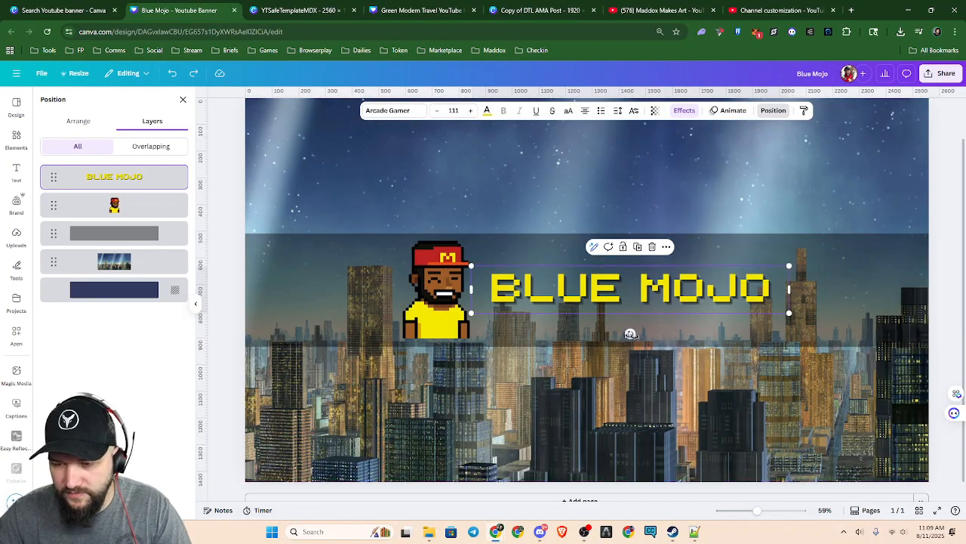
Enlarge the BLUE MOJO title to about font size 157 and centre it horizontally on the page
drag(471, 266, 349, 236)
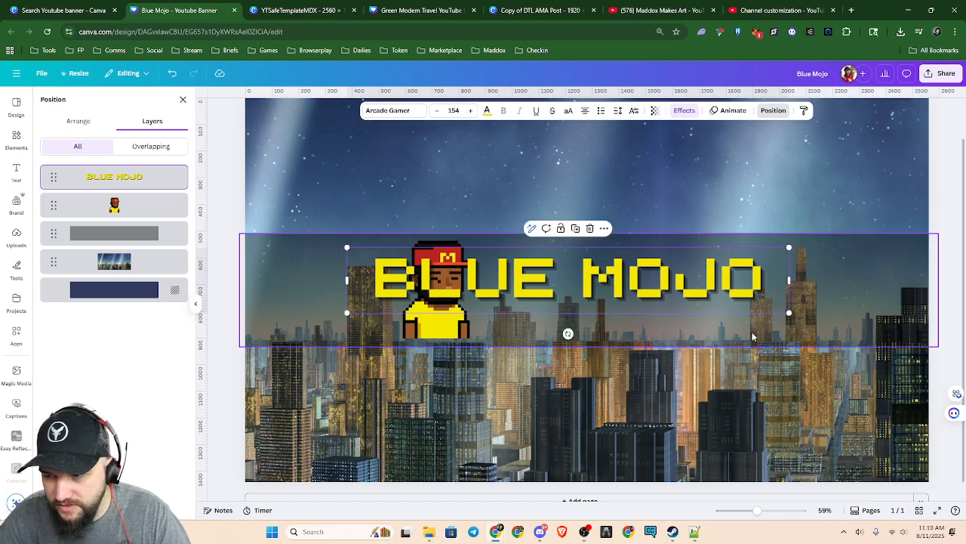
drag(785, 312, 788, 314)
right_click(634, 302)
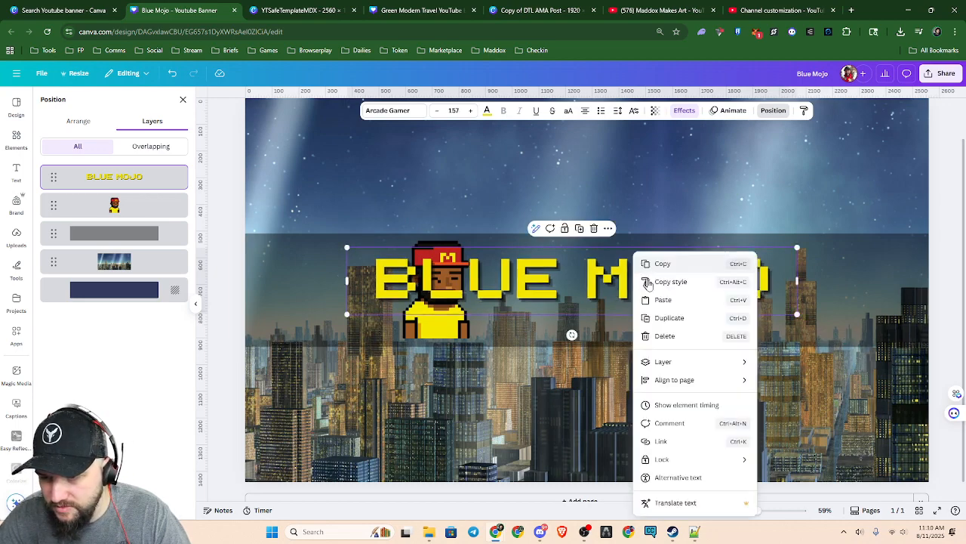
mouse_move(718, 380)
click(783, 380)
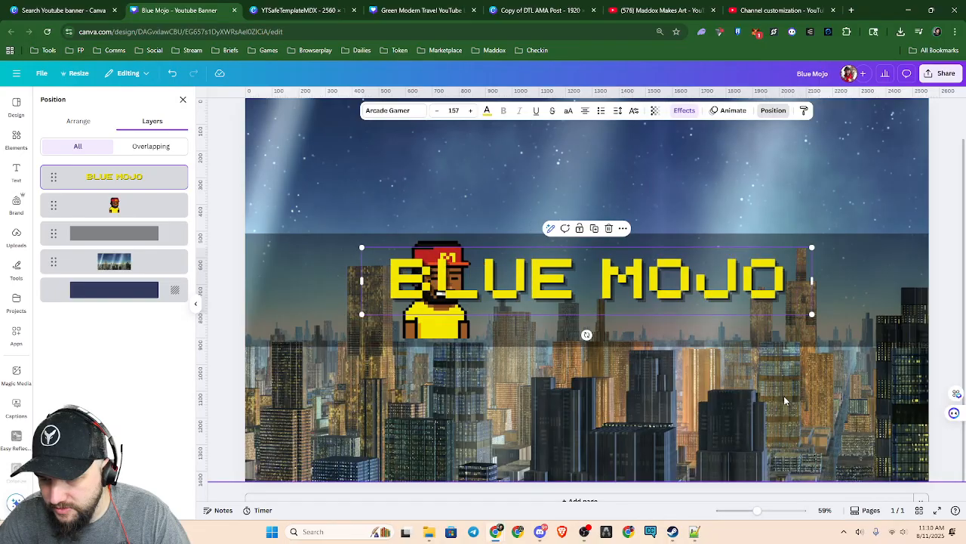
Move the character to the middle of the title, size it to the dark band's height, and bring its layer above the title
drag(441, 333, 592, 326)
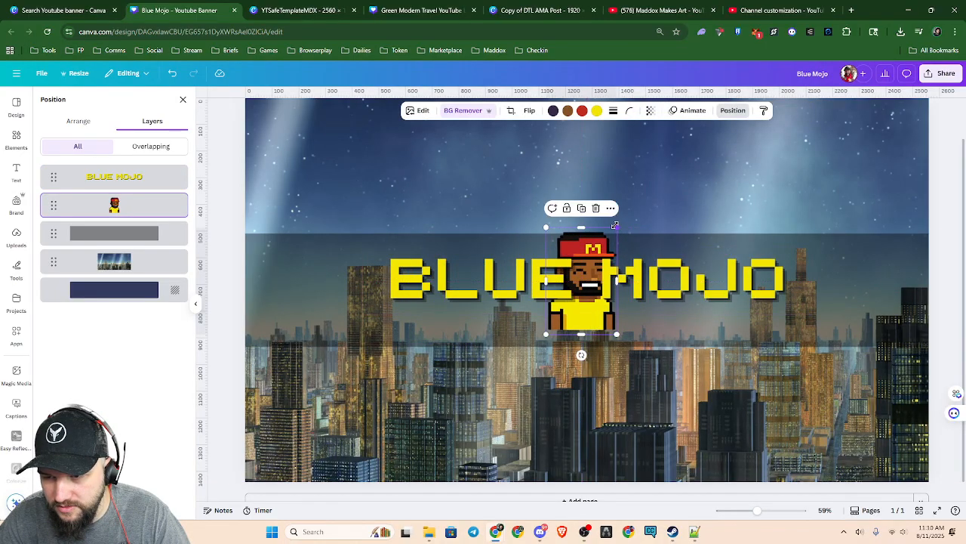
mouse_move(620, 227)
mouse_down()
mouse_move(653, 188)
mouse_move(618, 220)
mouse_up()
drag(596, 320, 592, 325)
drag(616, 243, 624, 234)
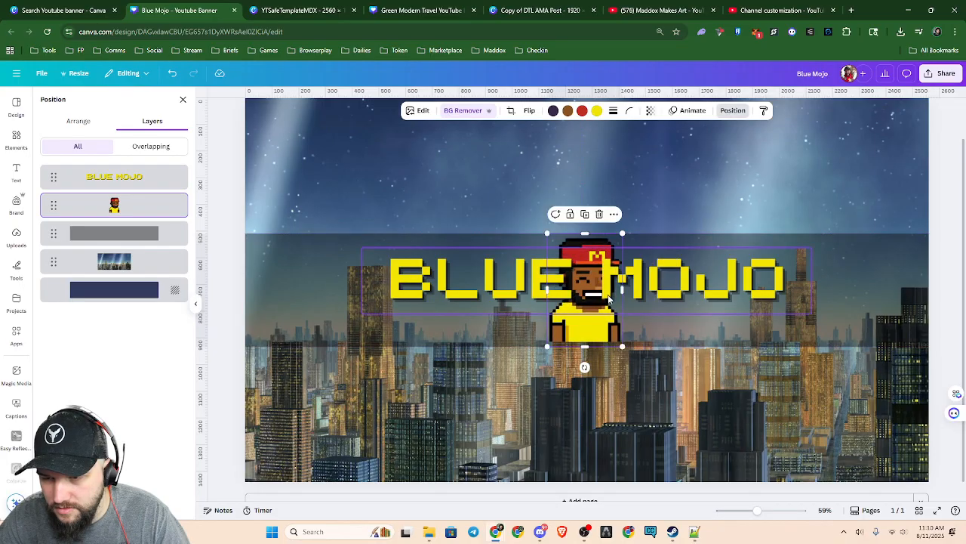
drag(109, 205, 106, 176)
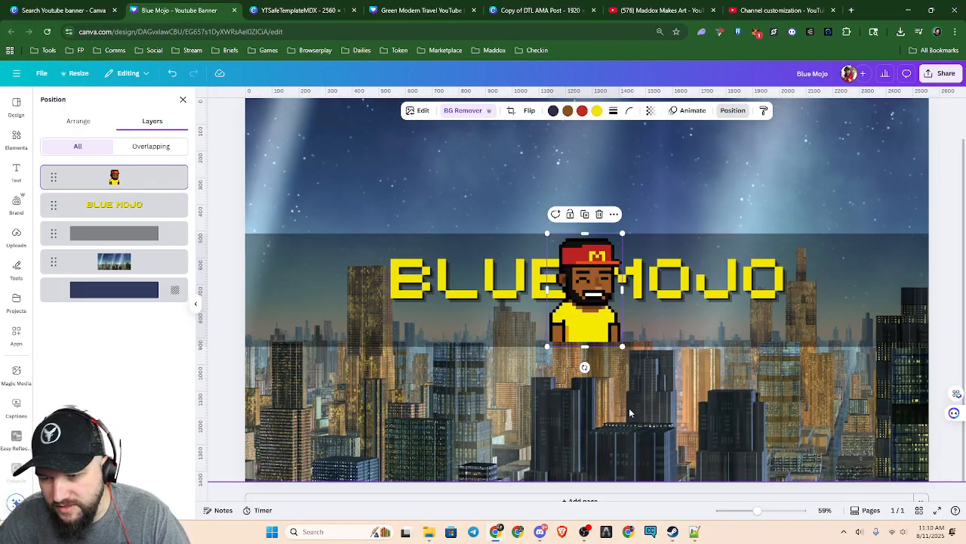
Undo the character's layer, size and position changes and the title's enlargement and centring
key(ctrl+z)
key(ctrl+z)
key(ctrl+z)
key(ctrl+z)
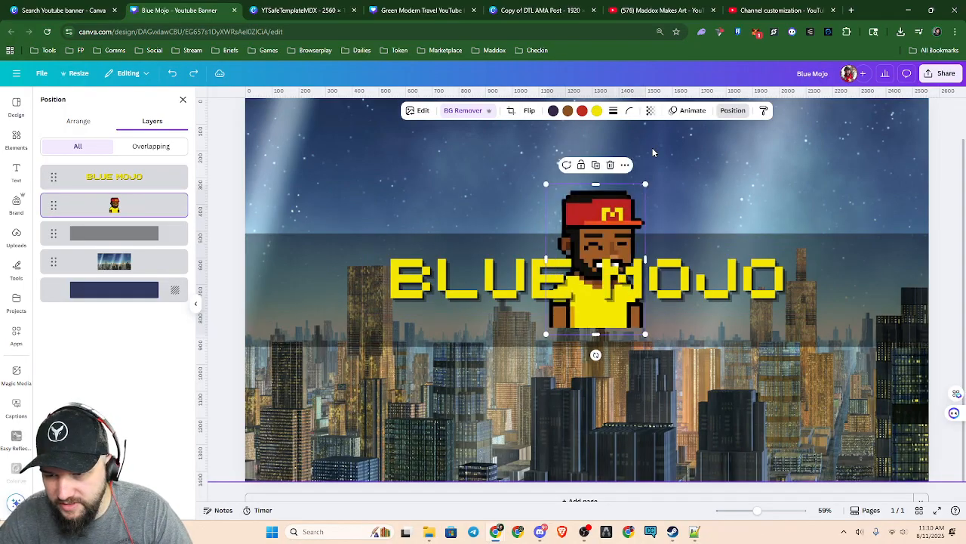
key(ctrl+z)
key(ctrl+z)
key(ctrl+z)
key(ctrl+z)
key(ctrl+z)
click(645, 214)
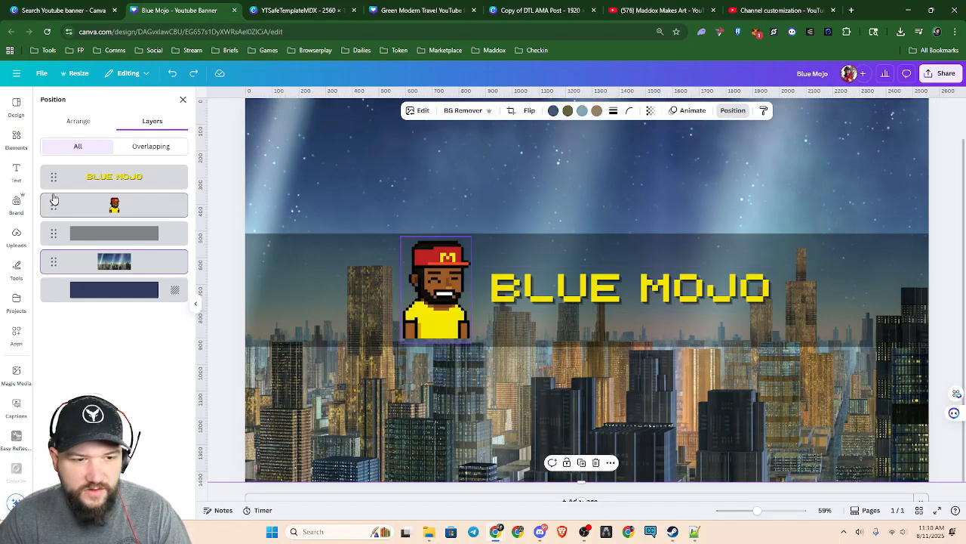
Browse the Frame elements and add the circular frame to the banner
click(15, 140)
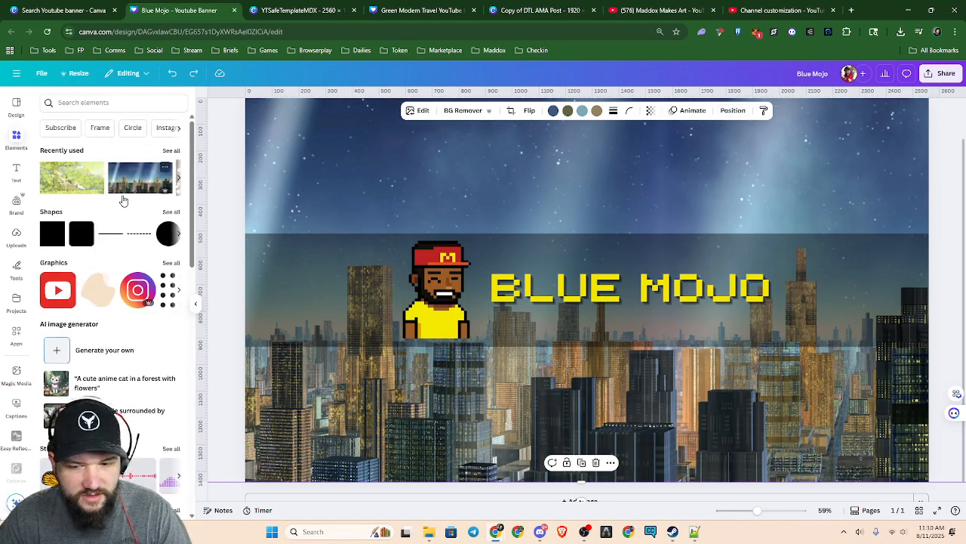
click(99, 130)
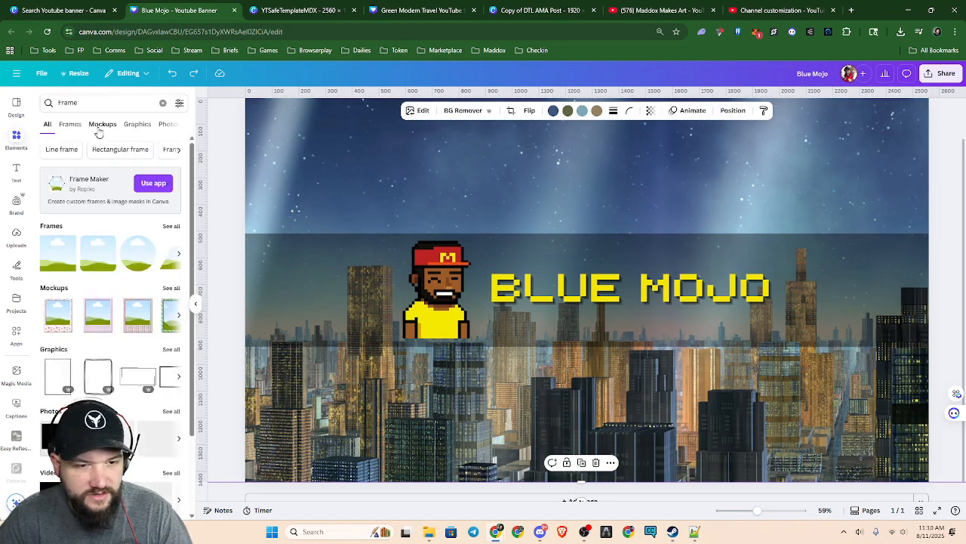
click(178, 255)
click(178, 255)
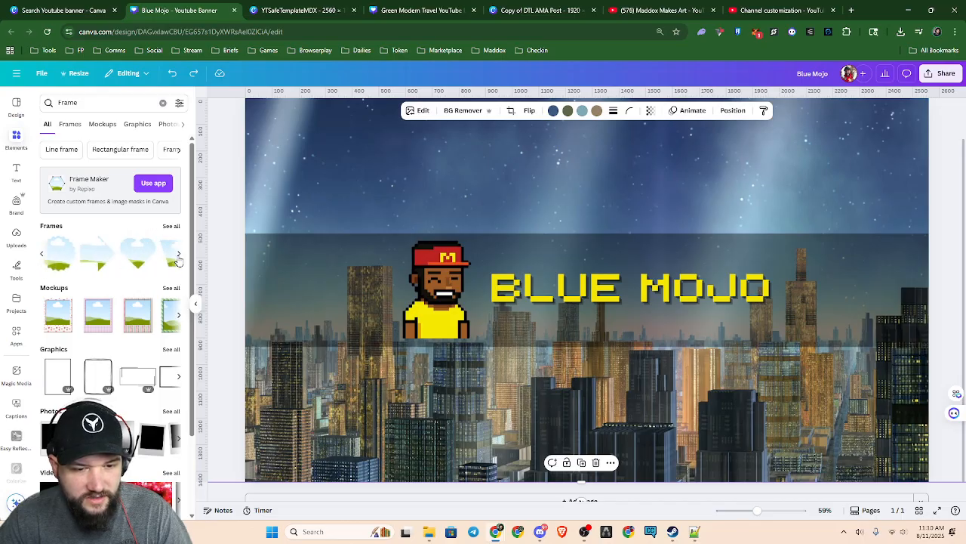
click(178, 259)
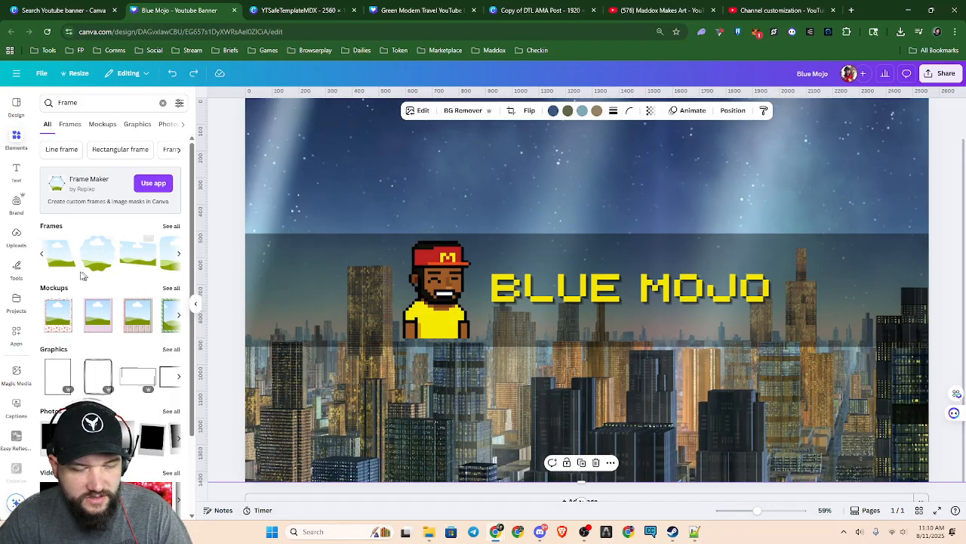
click(42, 258)
click(43, 258)
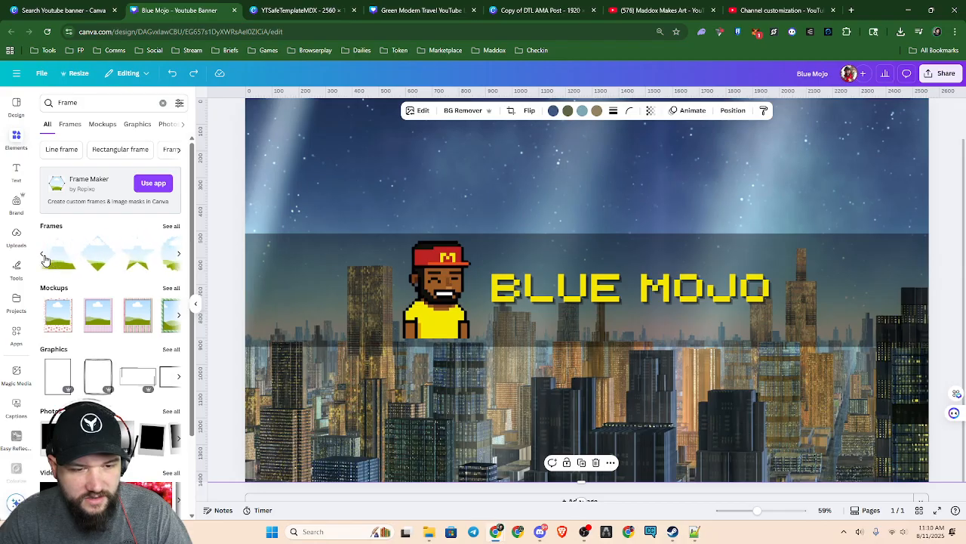
click(44, 259)
click(137, 254)
Place the circular frame beside the character, away from the title, and size it to the dark band's height
drag(569, 353, 322, 339)
drag(436, 370, 330, 276)
drag(302, 237, 335, 294)
drag(372, 328, 390, 345)
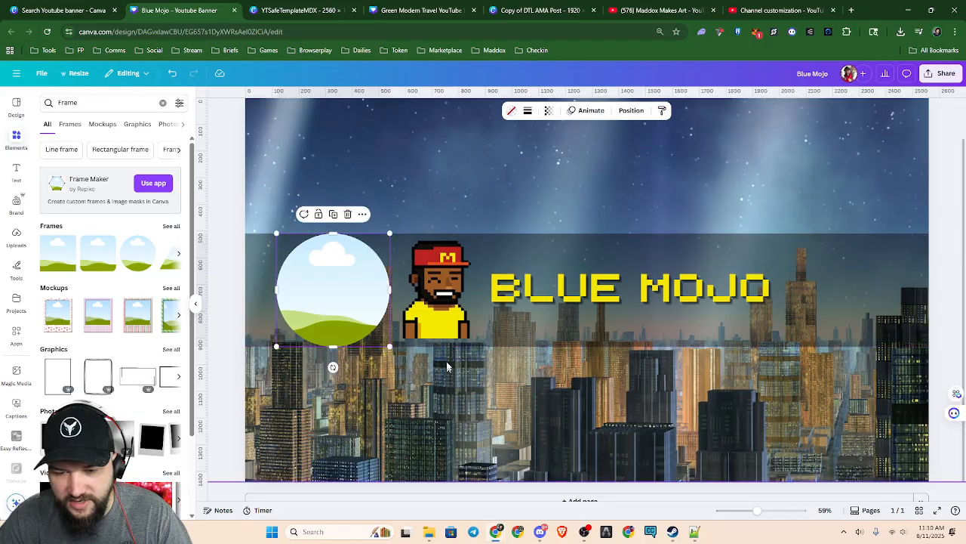
Fill the circular frame with the character image and position the smiling figure inside its crop
drag(470, 308, 340, 302)
double_click(343, 294)
drag(337, 296, 334, 315)
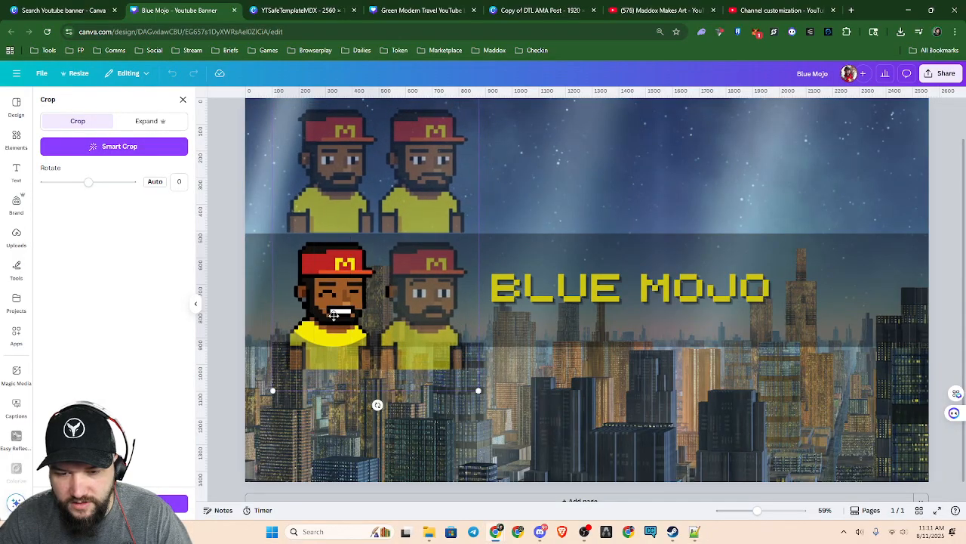
drag(273, 392, 313, 347)
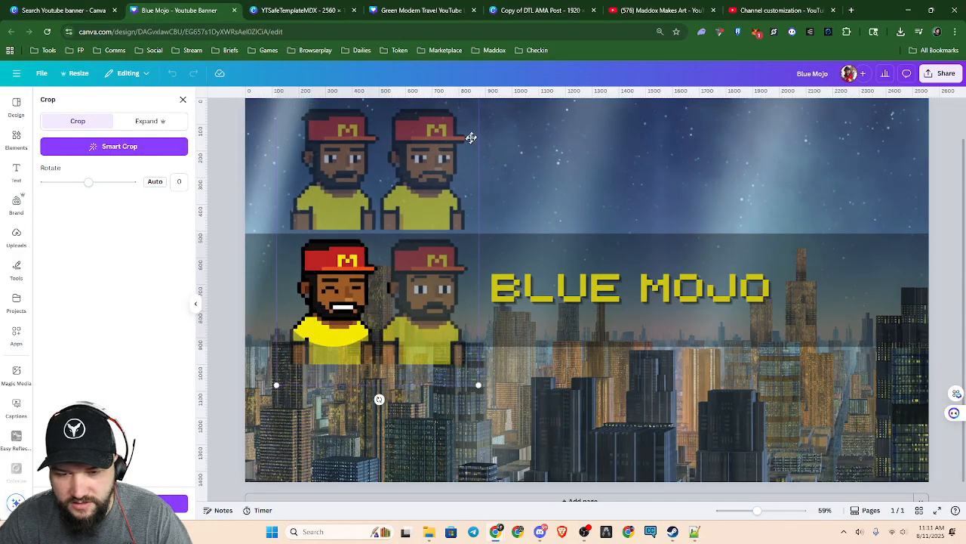
Fine-tune the image's scale and position in the circular crop, and move the framed character next to the BLUE MOJO title
mouse_move(427, 185)
mouse_down()
mouse_move(422, 194)
mouse_move(427, 183)
mouse_up()
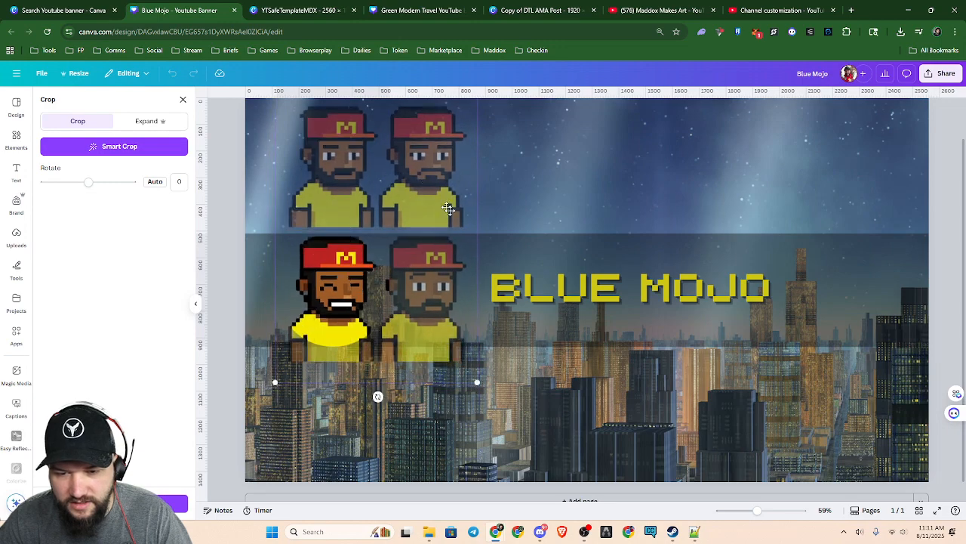
drag(473, 388, 422, 346)
drag(425, 240, 462, 251)
drag(457, 366, 465, 380)
drag(418, 334, 450, 333)
drag(461, 377, 471, 391)
drag(440, 345, 635, 324)
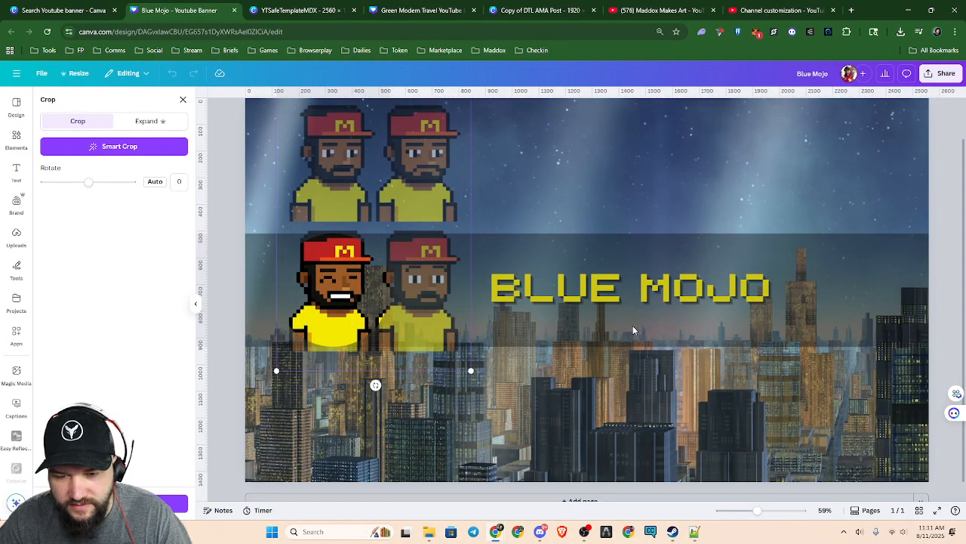
click(489, 201)
drag(328, 303, 429, 304)
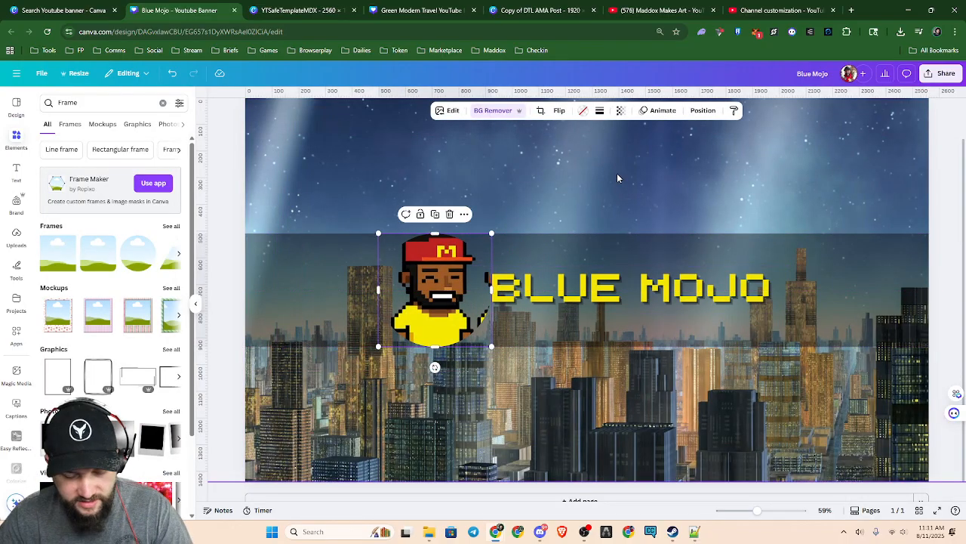
Undo the framed character's changes and delete the empty circular frame
key(ctrl+z)
key(ctrl+z)
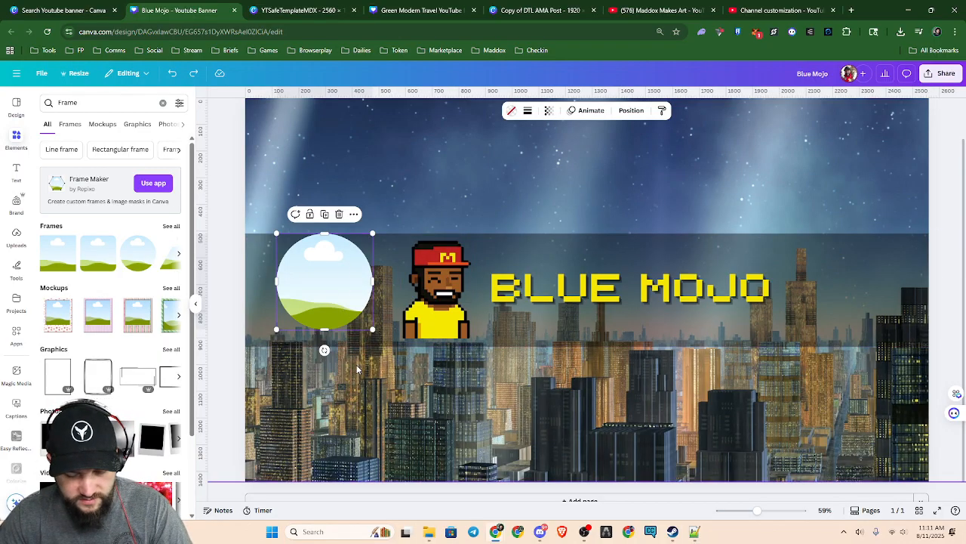
drag(336, 289, 300, 228)
key(Delete)
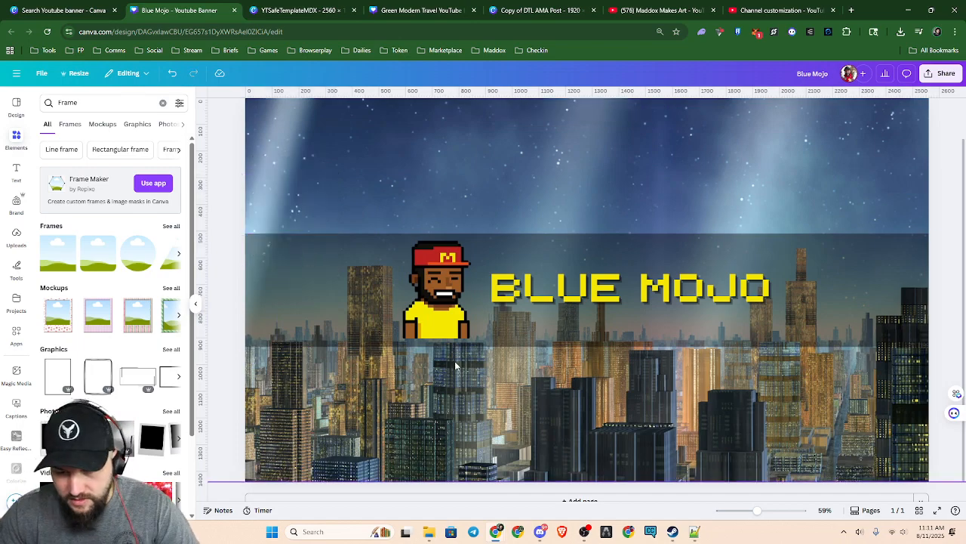
scroll(455, 361, up, 5)
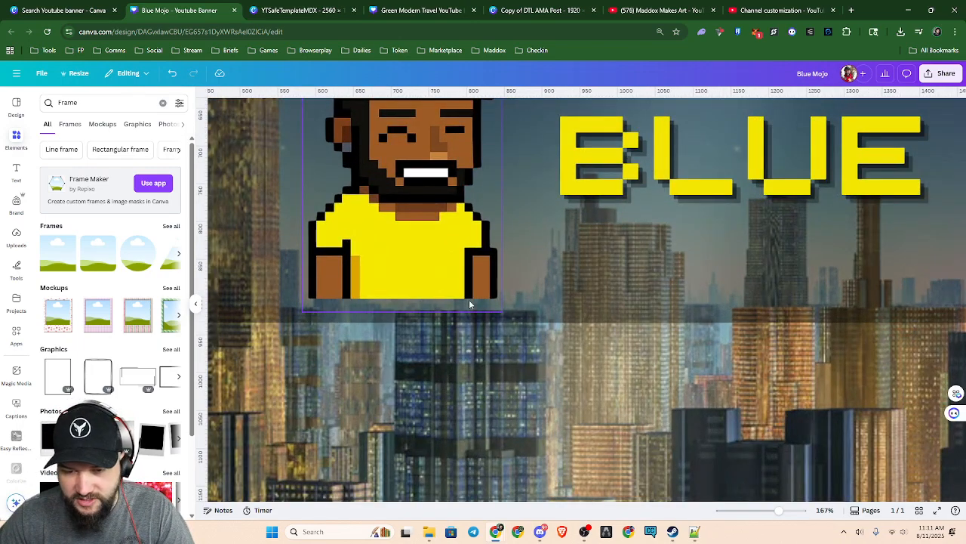
scroll(467, 299, down, 5)
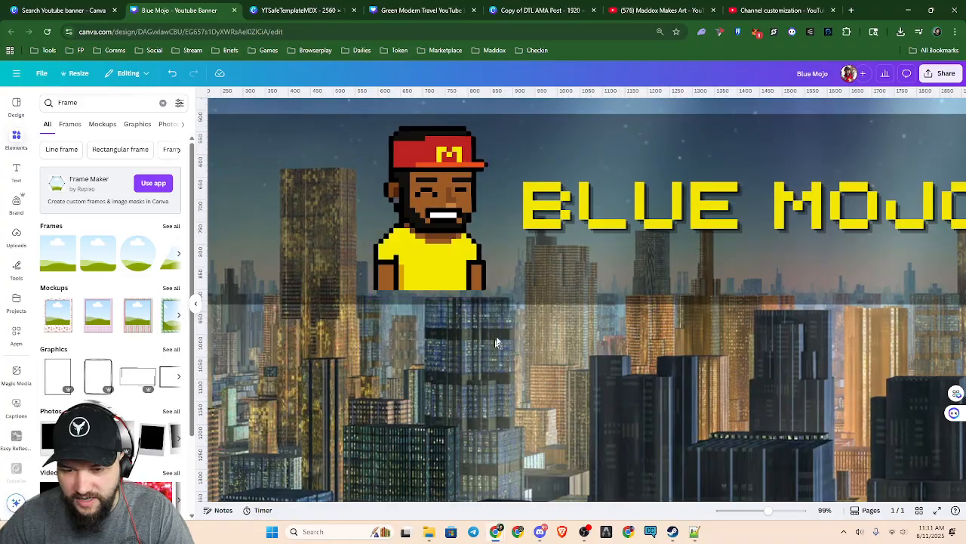
scroll(499, 327, up, 2)
scroll(498, 326, down, 1)
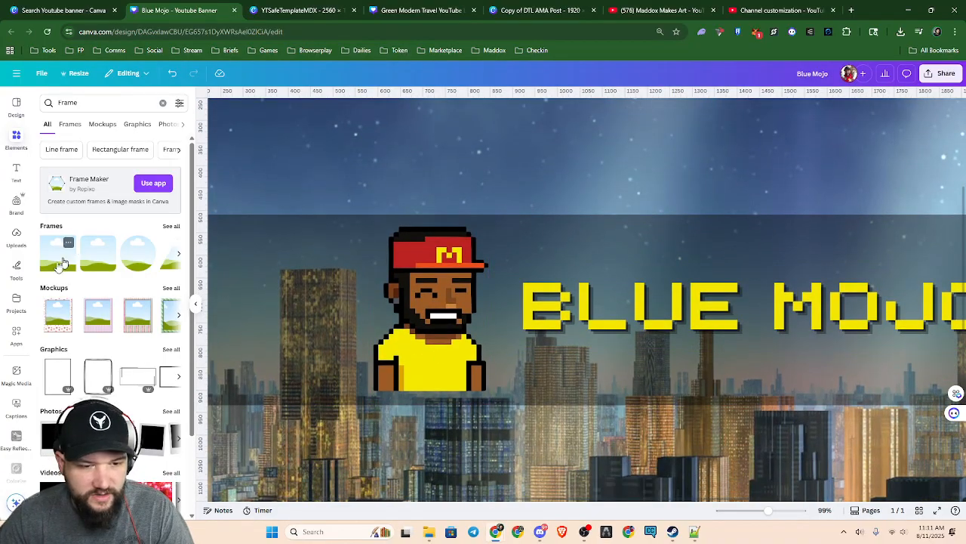
click(16, 137)
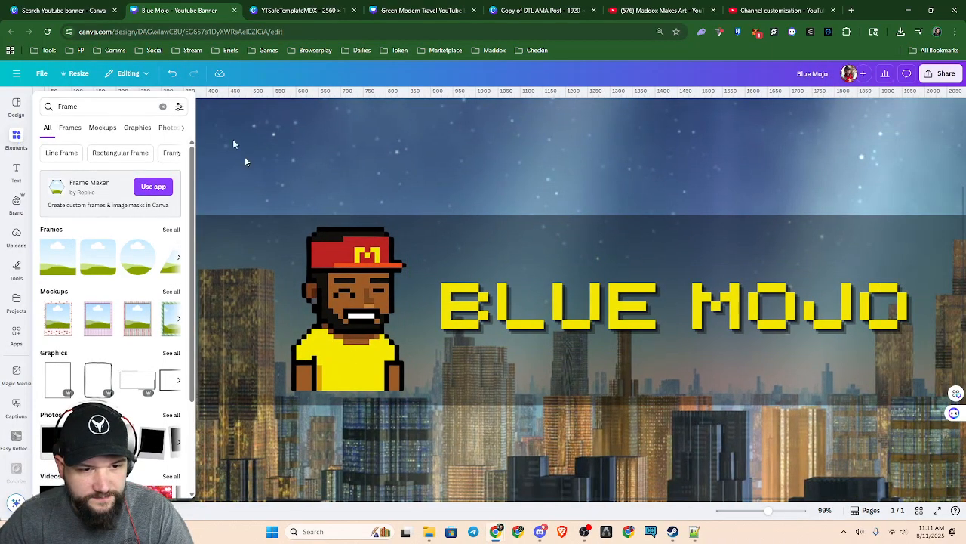
click(16, 137)
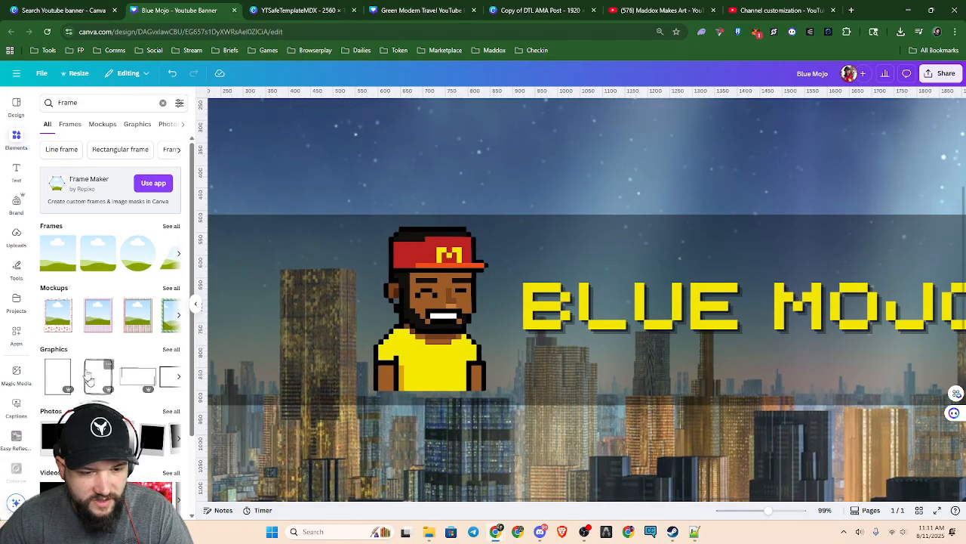
click(16, 105)
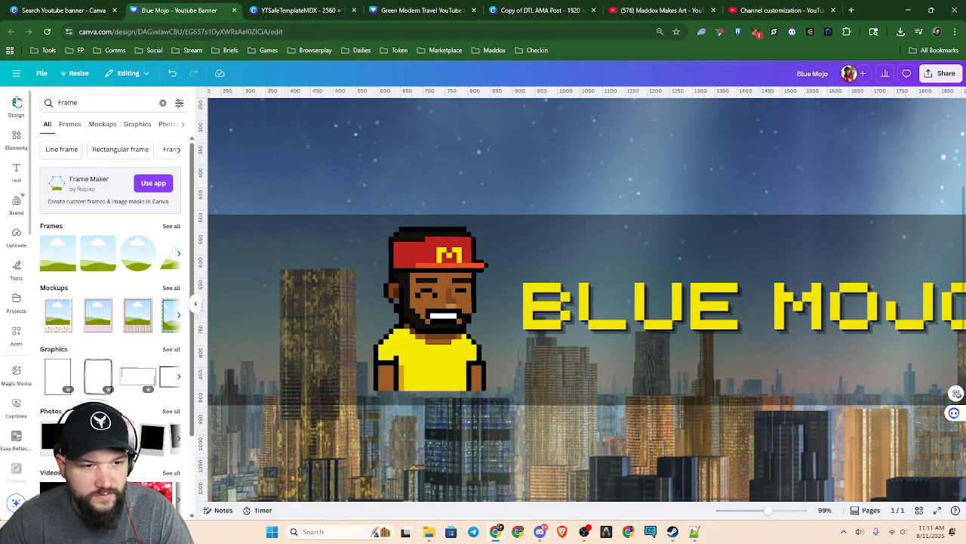
click(16, 138)
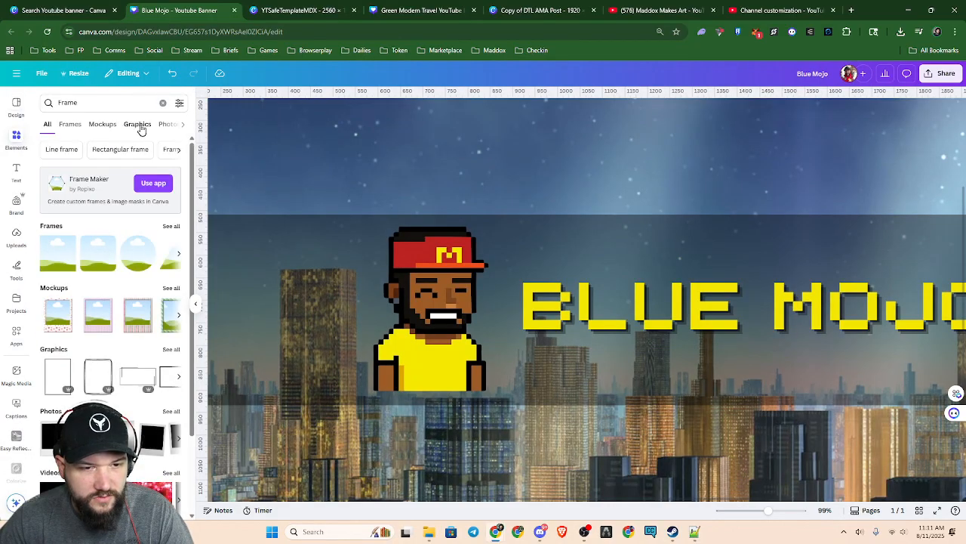
Replace the frame search with an element search for "Square"
click(136, 125)
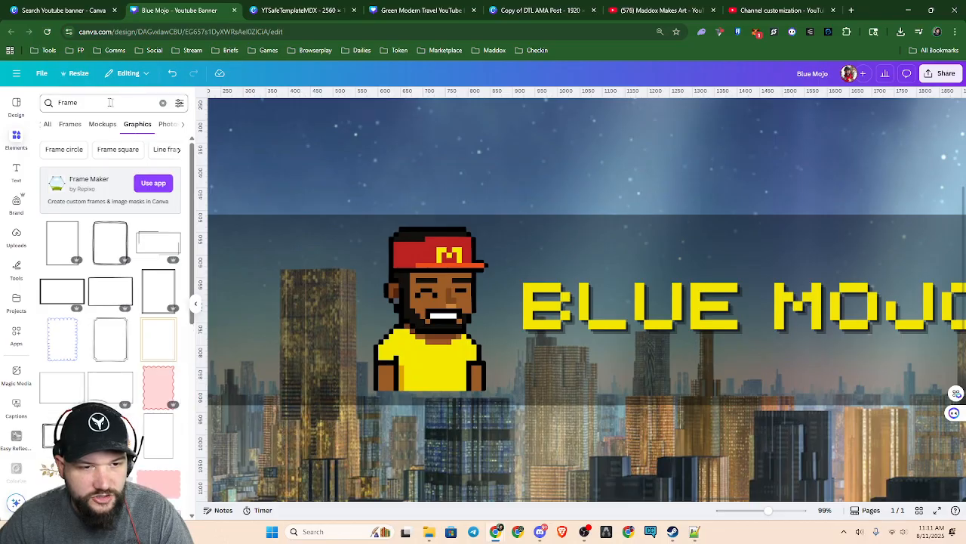
click(164, 104)
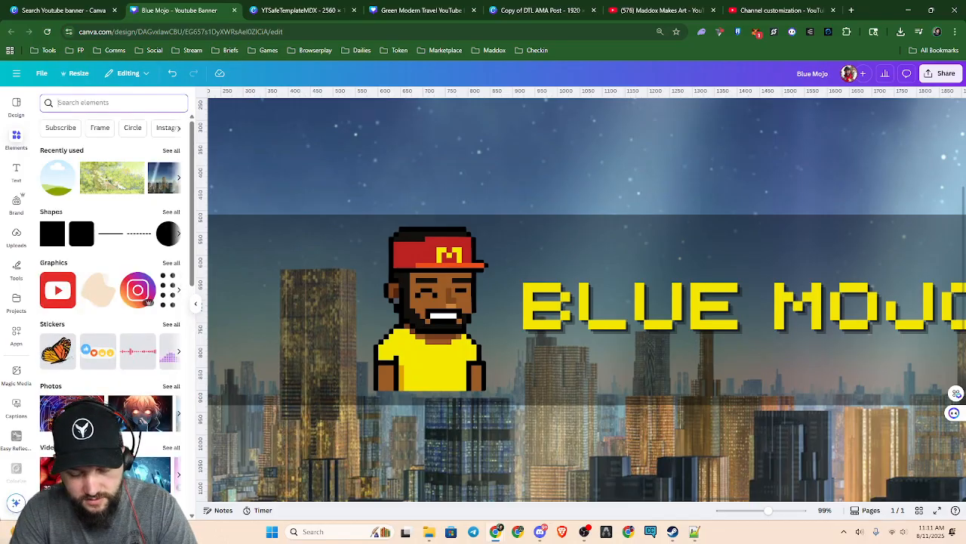
text(squa)
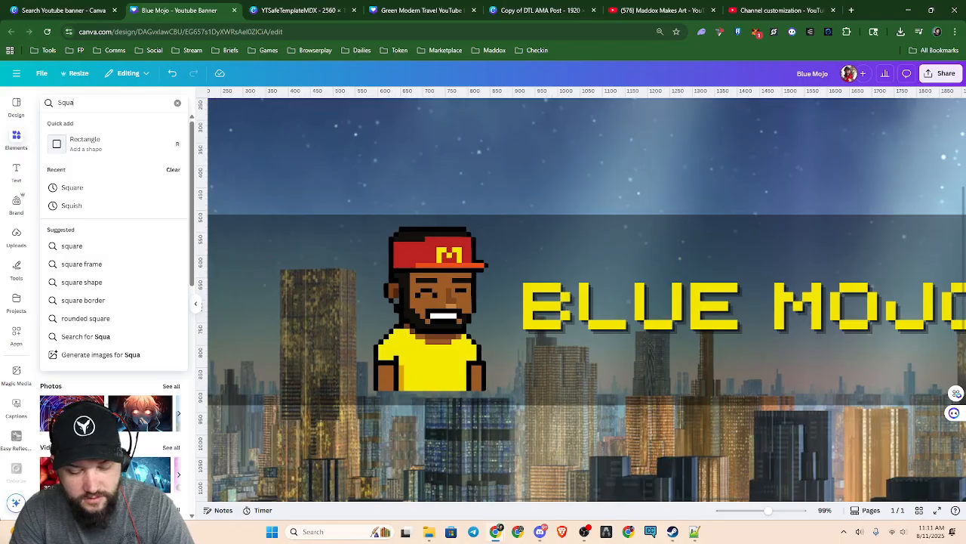
text(re)
key(Return)
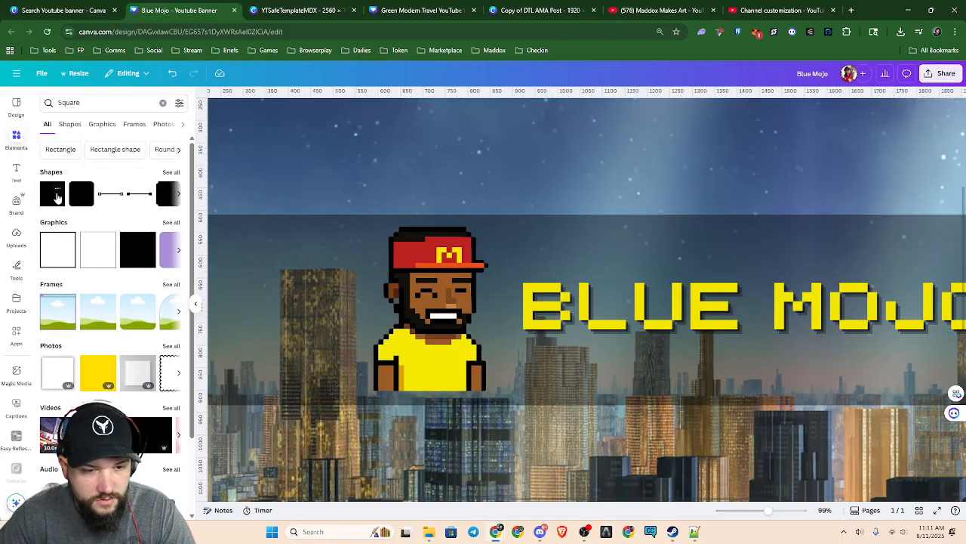
Add a solid square shape over the character and narrow it into an upright rectangle nearly as tall as the dark band
click(58, 192)
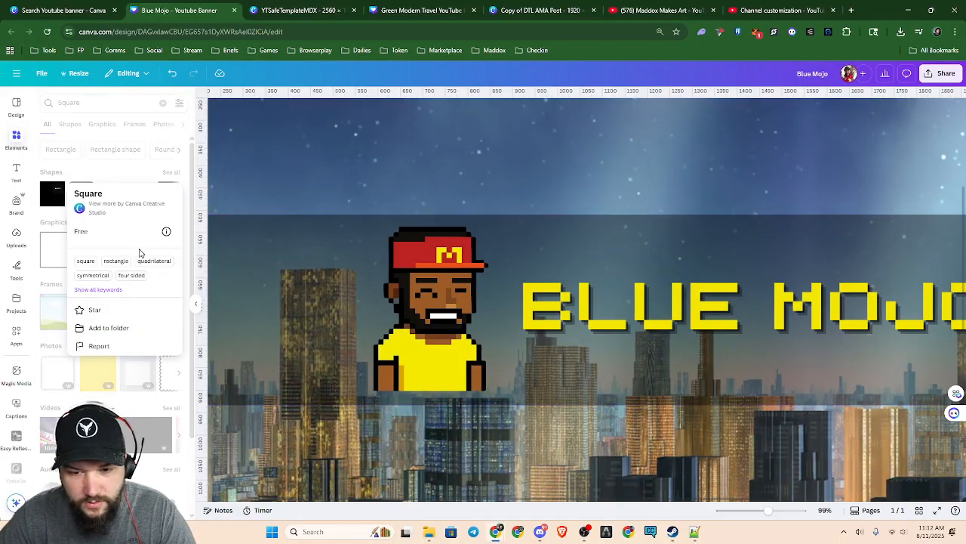
click(67, 207)
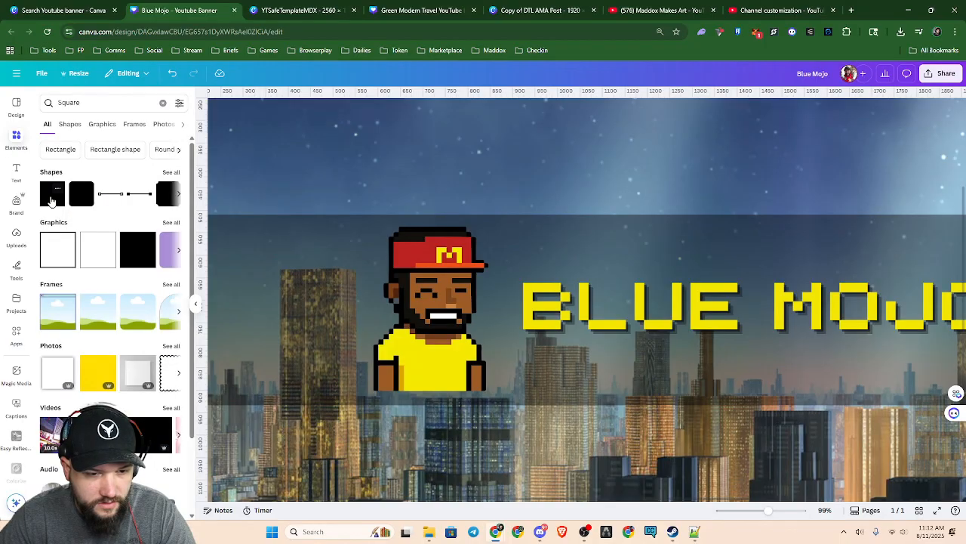
key(ctrl+alt+0)
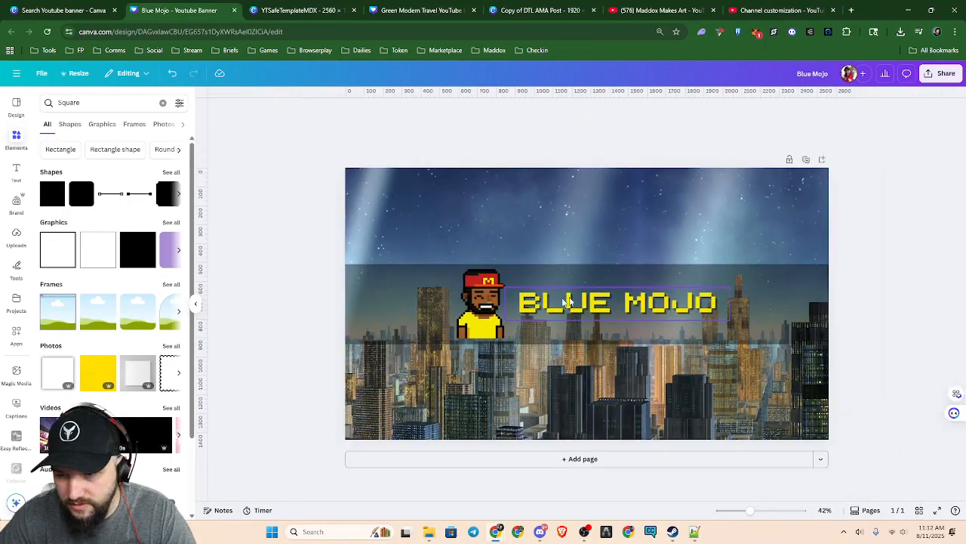
click(52, 198)
drag(595, 334, 487, 332)
drag(520, 262, 498, 268)
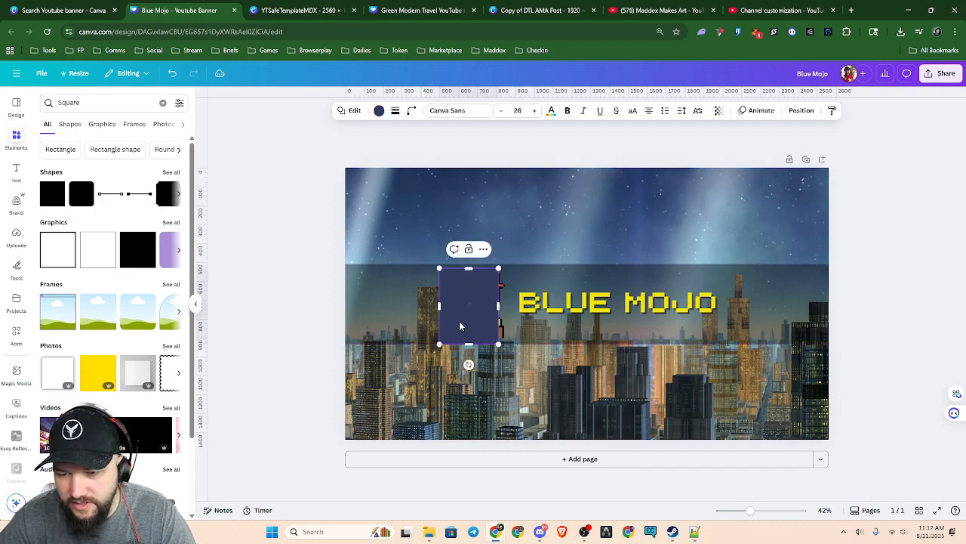
Move the navy rectangle one layer below the character and centre it behind the figure
click(308, 343)
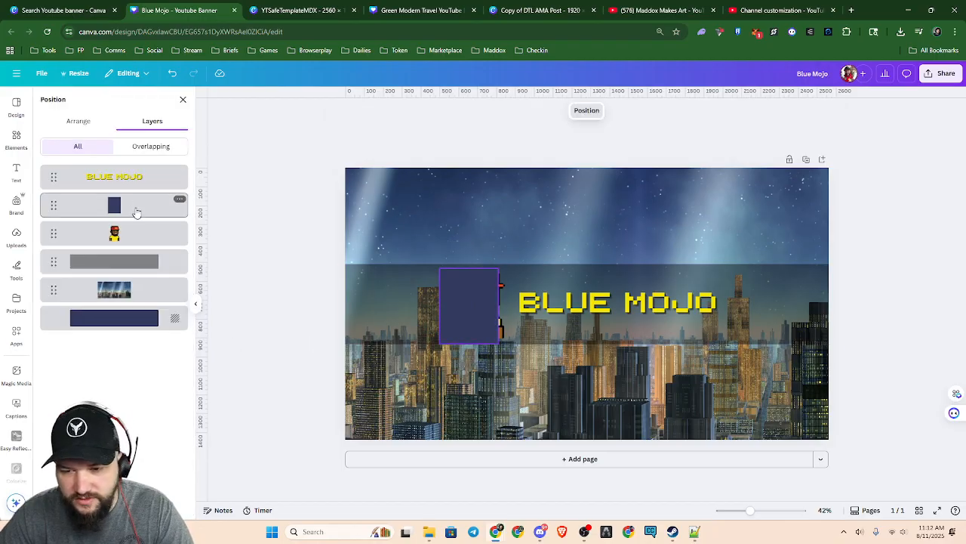
drag(134, 209, 137, 255)
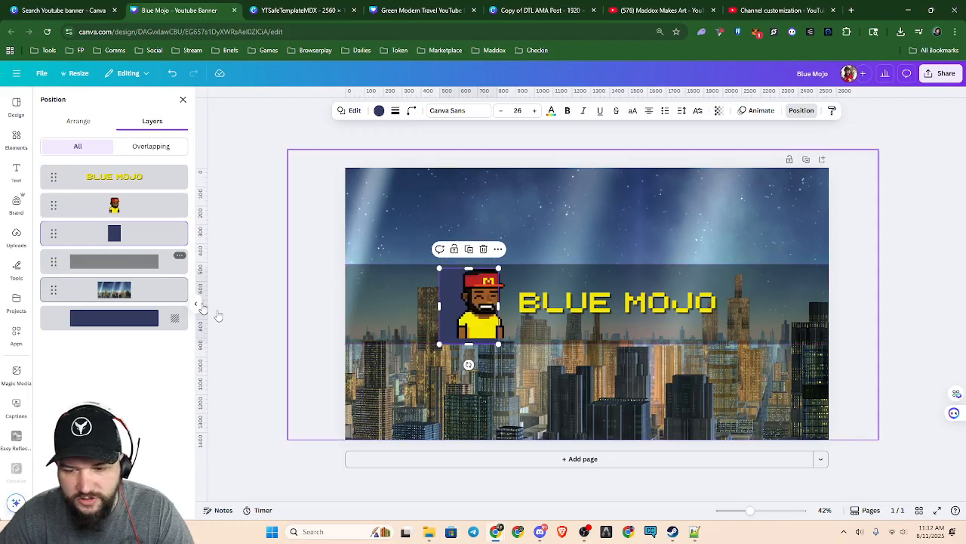
drag(445, 305, 460, 304)
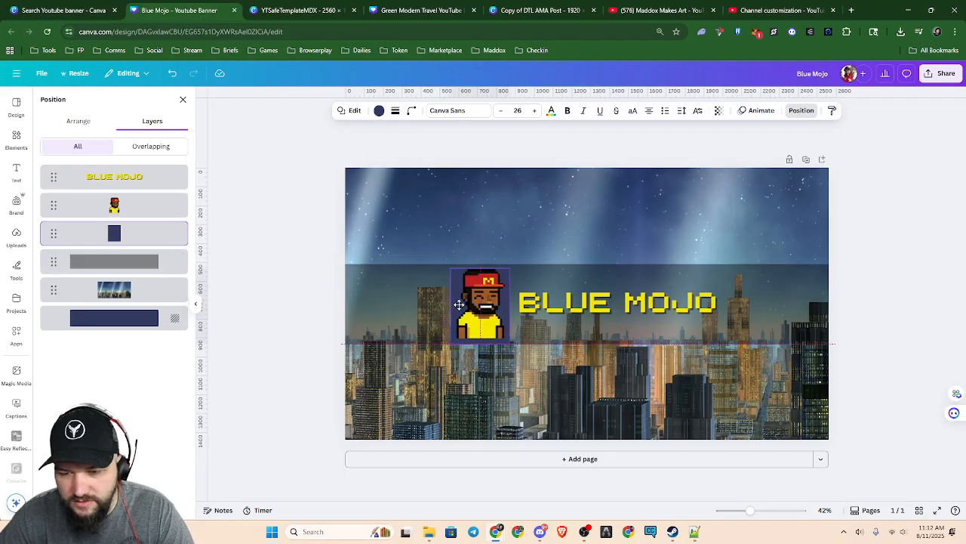
scroll(548, 372, up, 5)
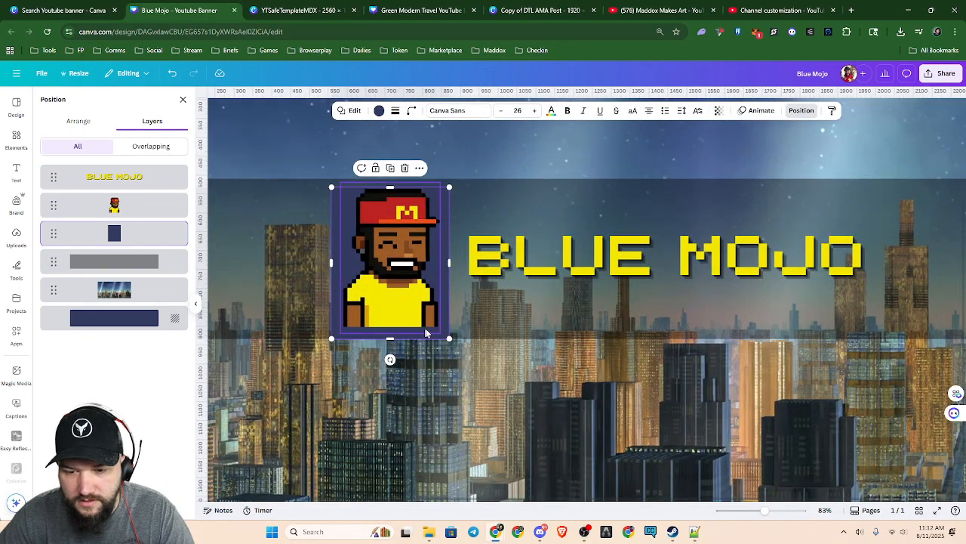
drag(445, 310, 448, 311)
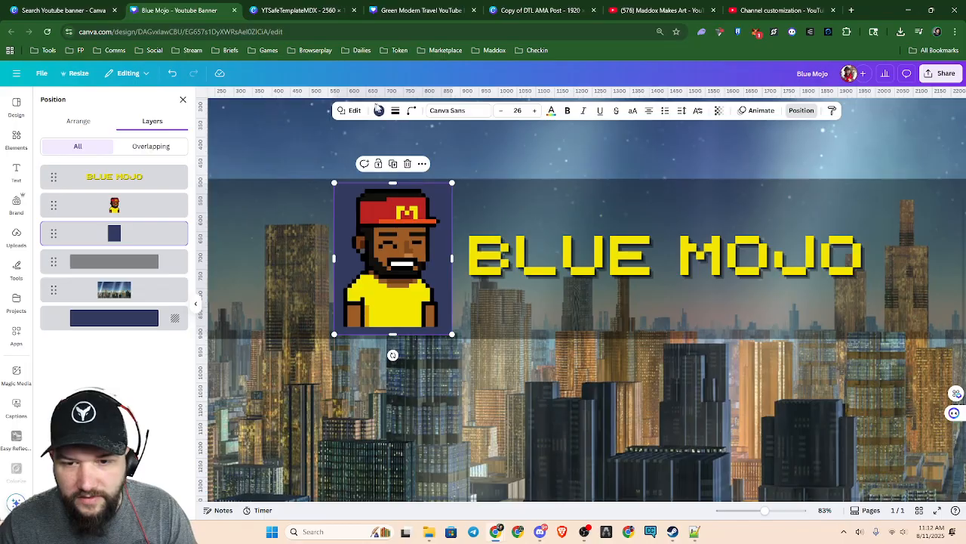
Set the navy rectangle's corner rounding to 12, keeping four sides
click(487, 206)
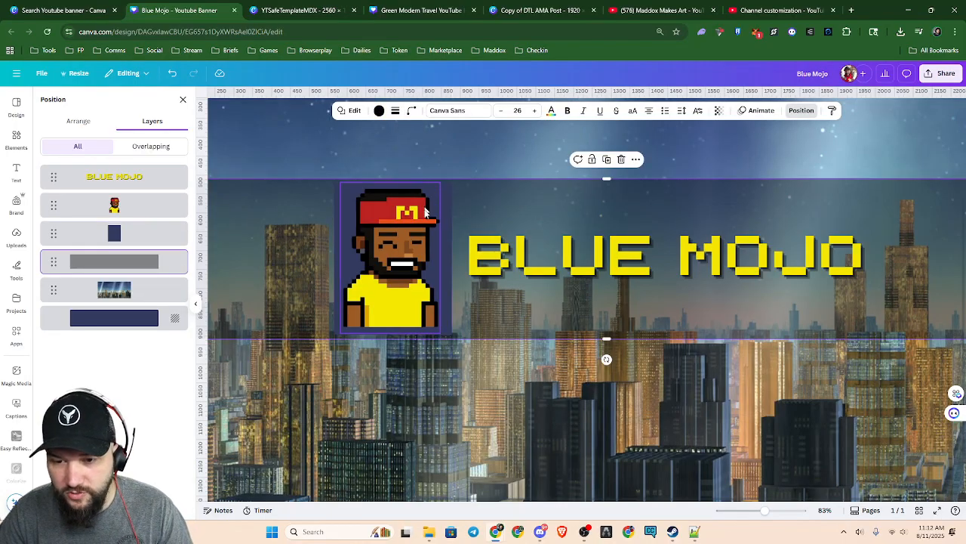
scroll(477, 218, up, 5)
click(399, 185)
click(415, 183)
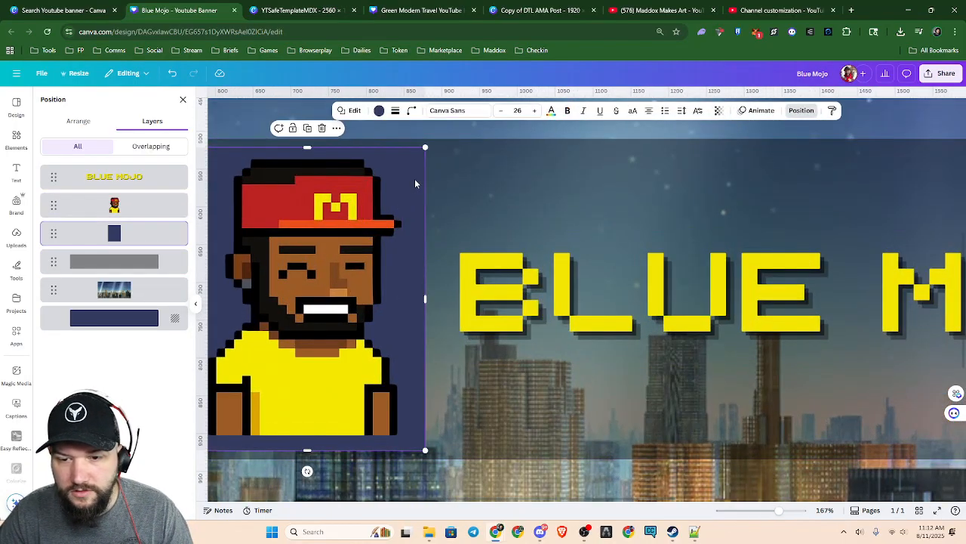
click(412, 110)
mouse_move(366, 147)
mouse_down()
mouse_move(388, 151)
mouse_move(373, 151)
mouse_up()
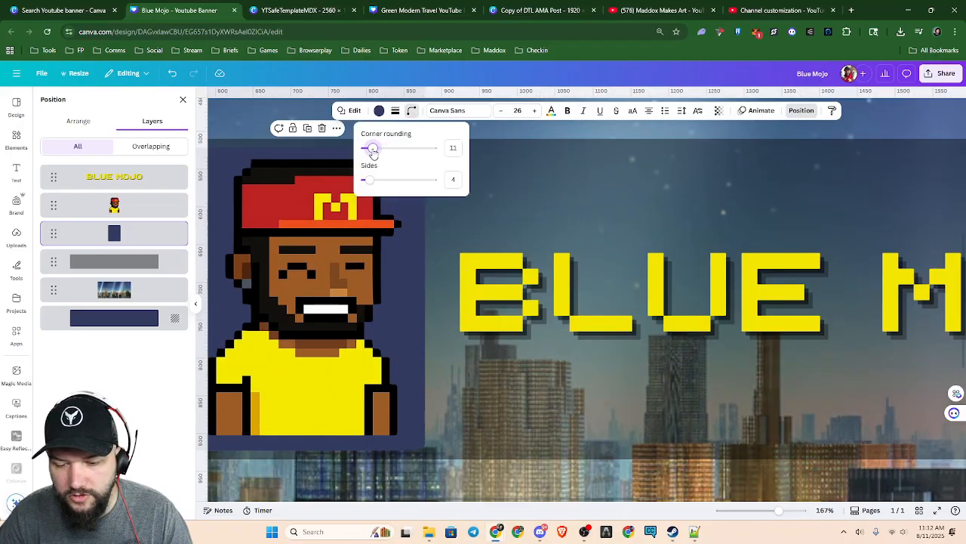
scroll(392, 263, up, 3)
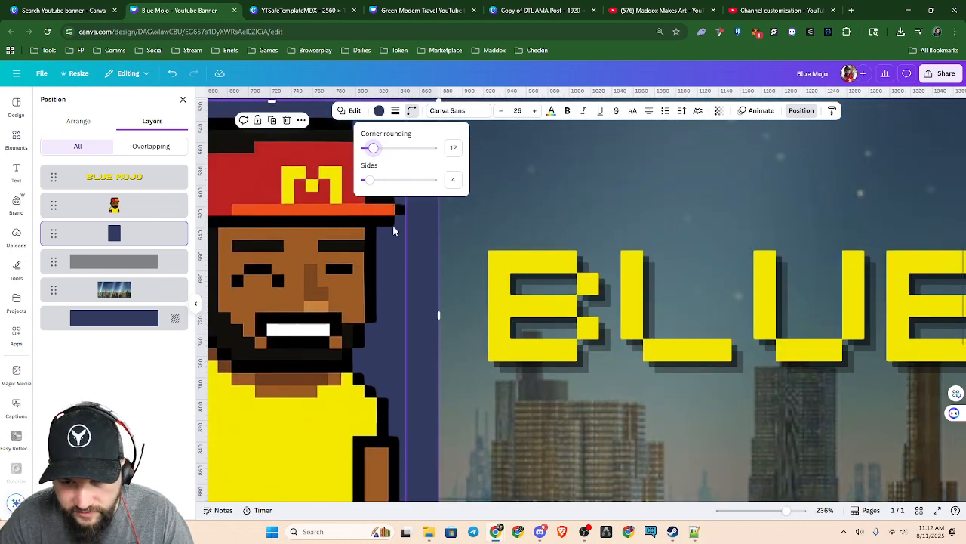
scroll(427, 364, down, 3)
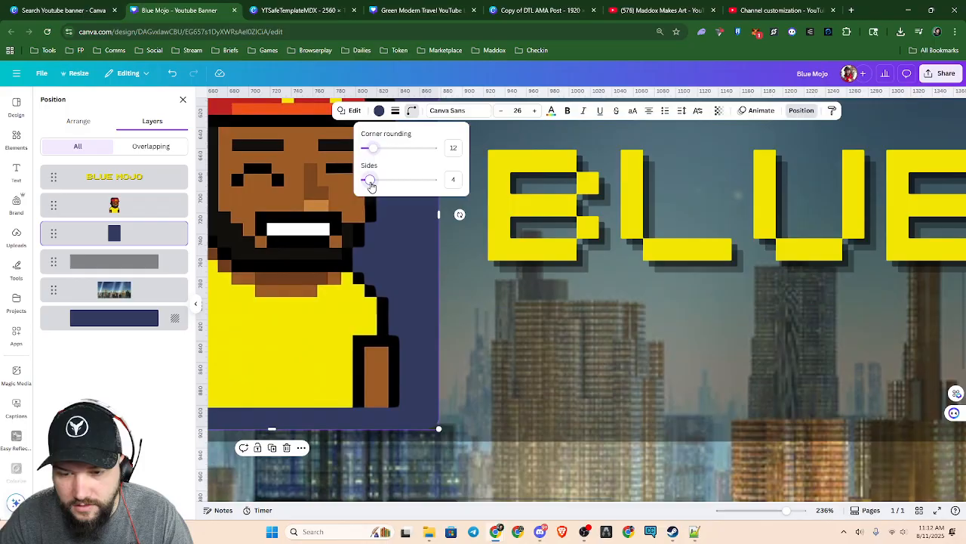
mouse_move(369, 181)
mouse_down()
mouse_move(384, 181)
mouse_move(370, 181)
mouse_up()
click(102, 261)
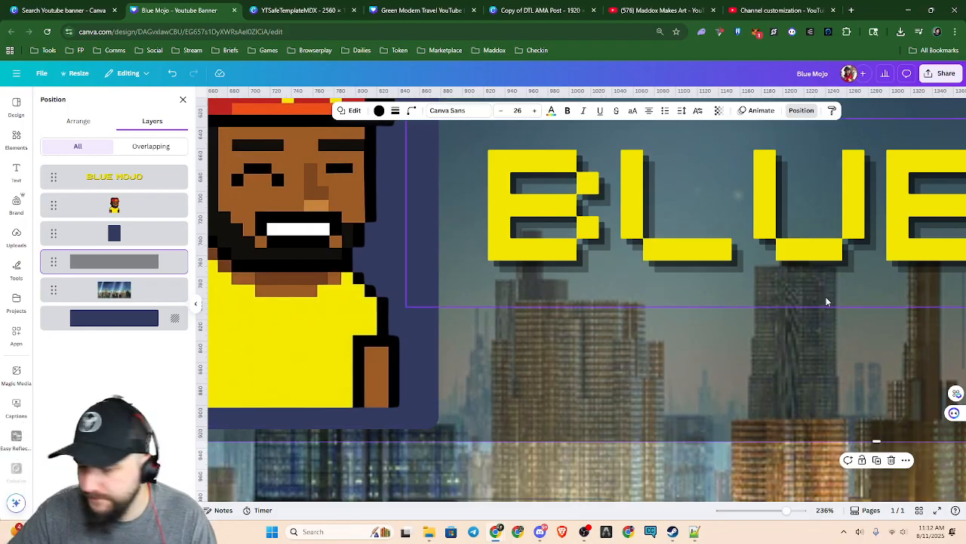
Duplicate the rounded navy rectangle and move the copy over the original with a slight offset down and to the right
scroll(382, 311, down, 3)
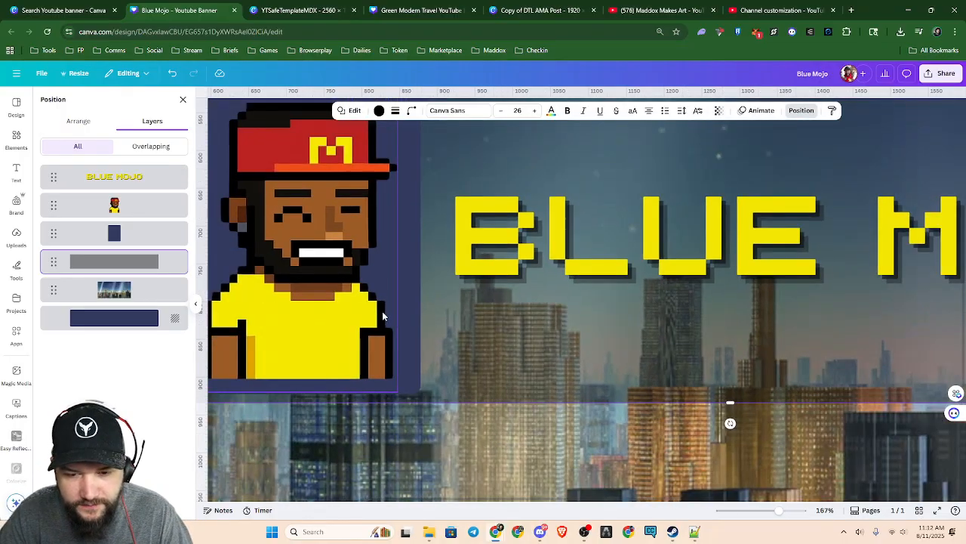
scroll(382, 316, down, 2)
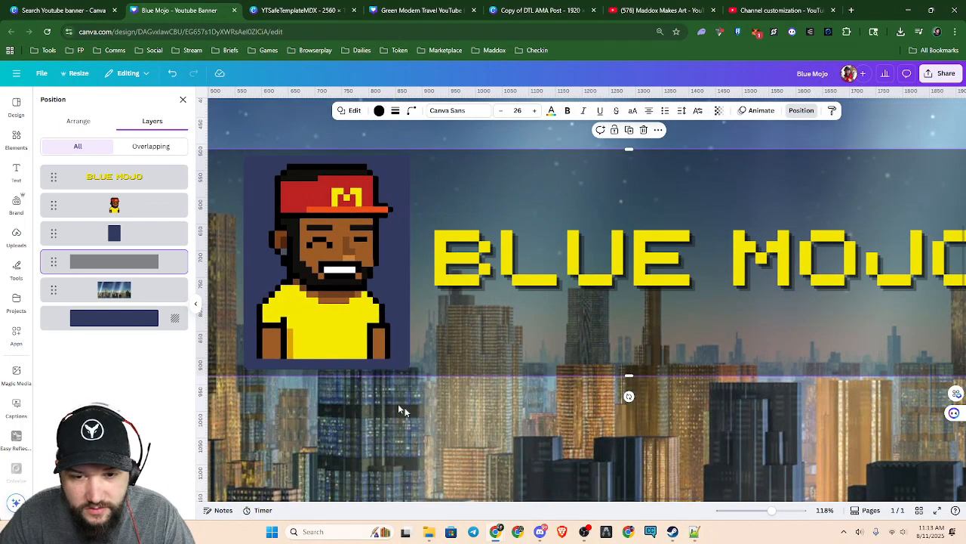
click(248, 268)
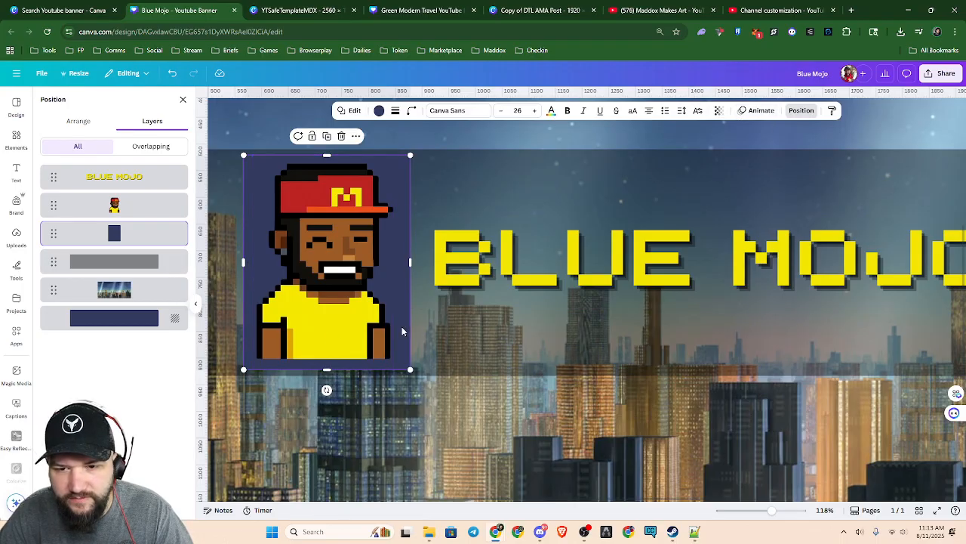
key(ctrl+d)
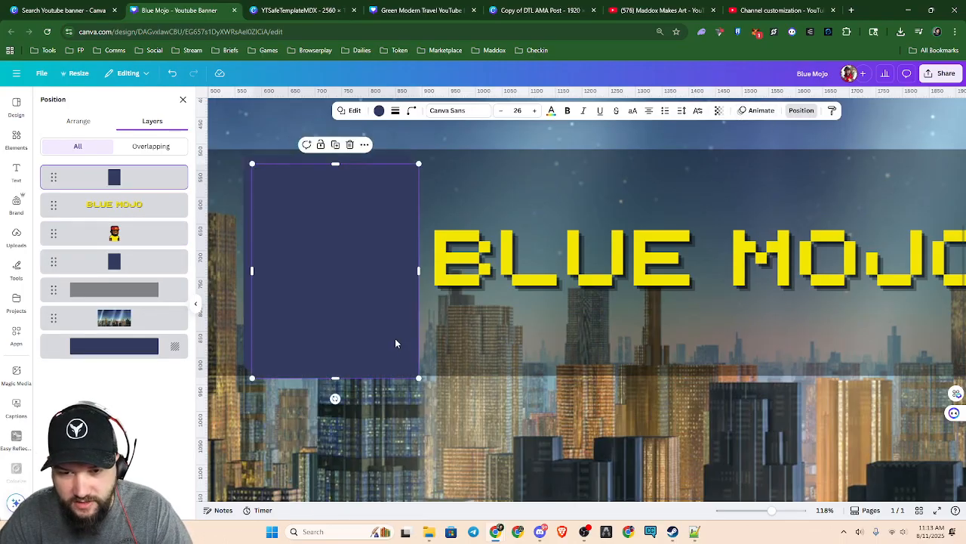
drag(384, 334, 381, 332)
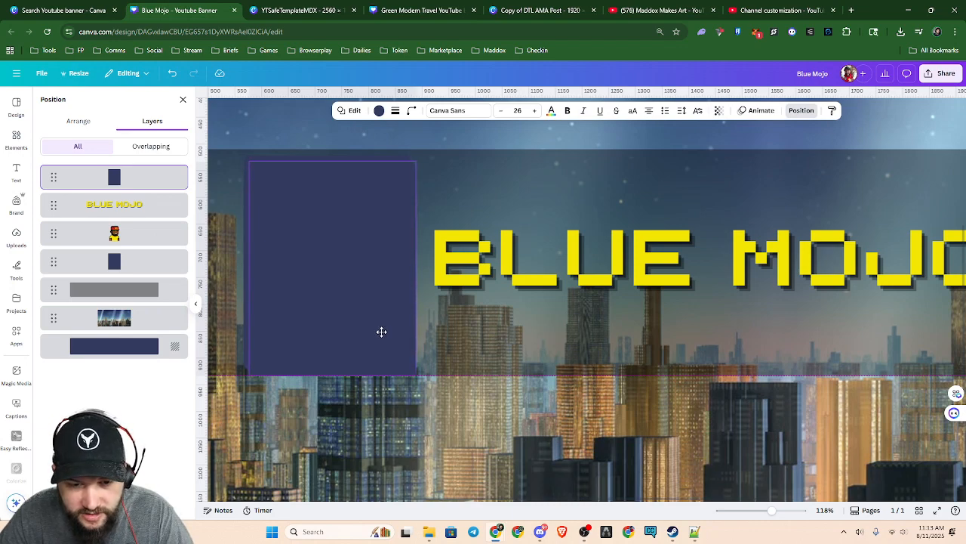
drag(381, 332, 380, 329)
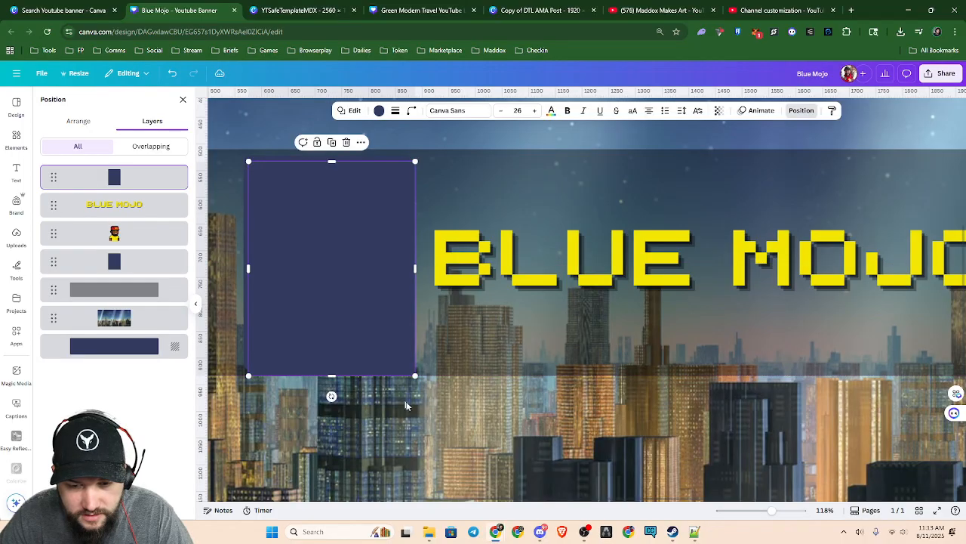
Examine how the duplicate rectangle's corners and edges line up with the original rectangle and the dark band
scroll(428, 428, up, 5)
scroll(428, 428, up, 5)
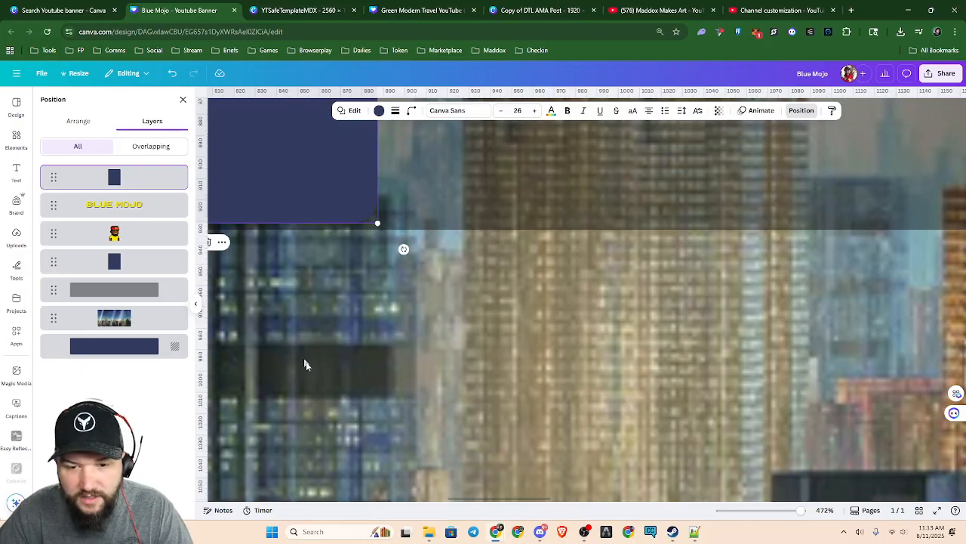
drag(540, 499, 451, 499)
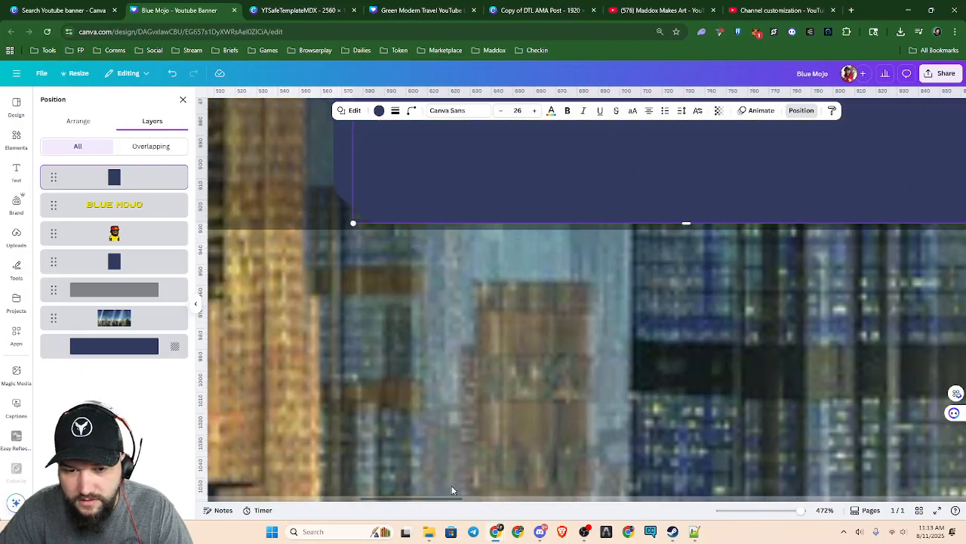
scroll(499, 395, up, 3)
scroll(509, 404, up, 10)
scroll(521, 423, up, 2)
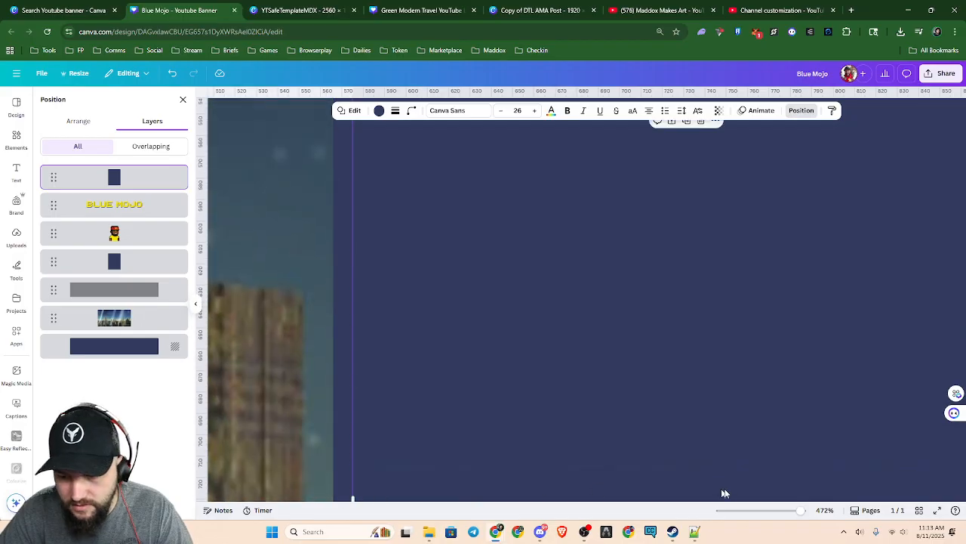
drag(407, 500, 485, 499)
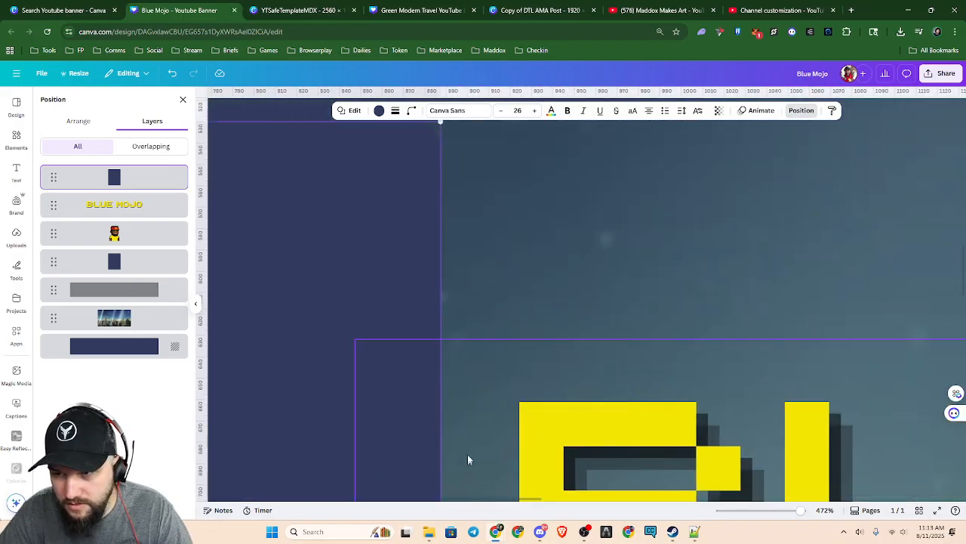
scroll(461, 422, up, 2)
scroll(423, 287, left, 1)
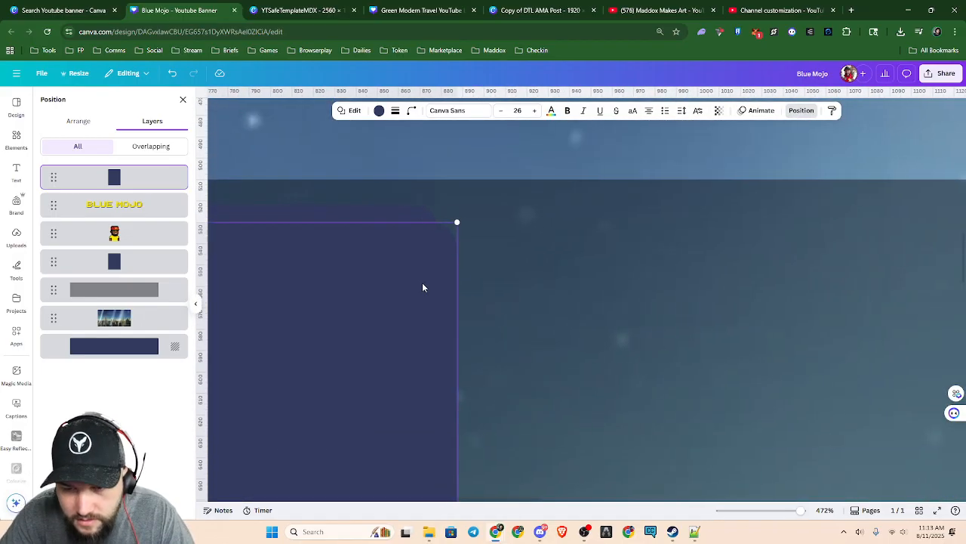
scroll(423, 287, left, 1)
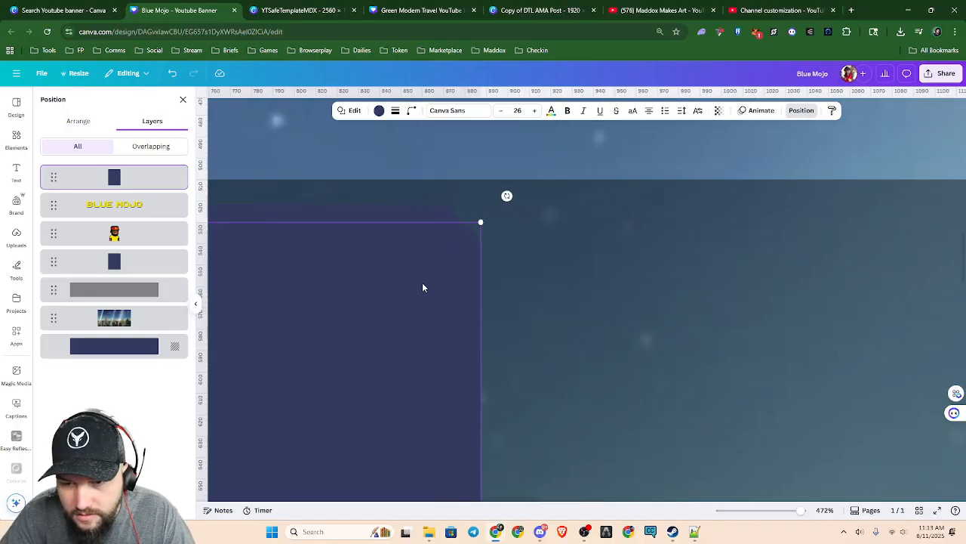
Nudge the duplicate navy rectangle slightly to refine its offset from the original
click(421, 283)
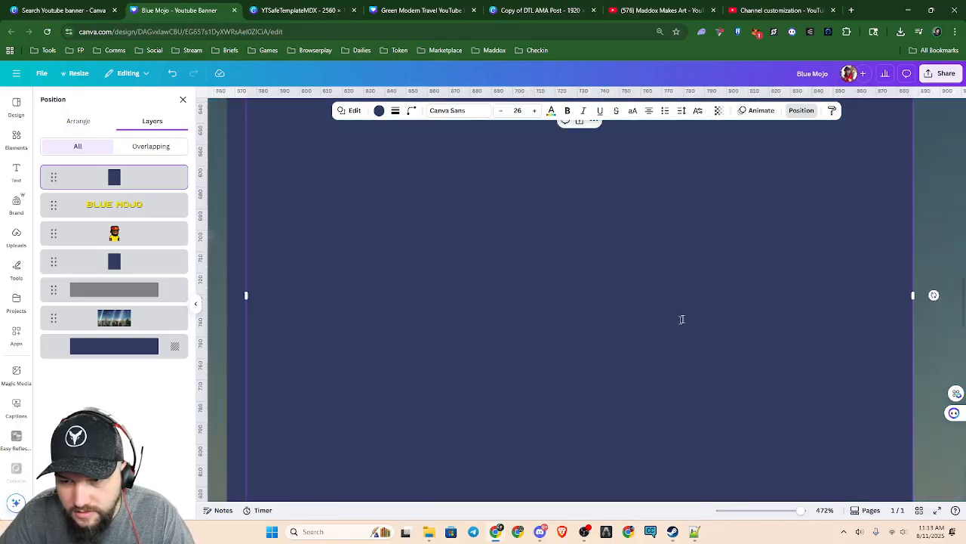
scroll(777, 320, down, 3)
scroll(777, 321, down, 3)
click(813, 216)
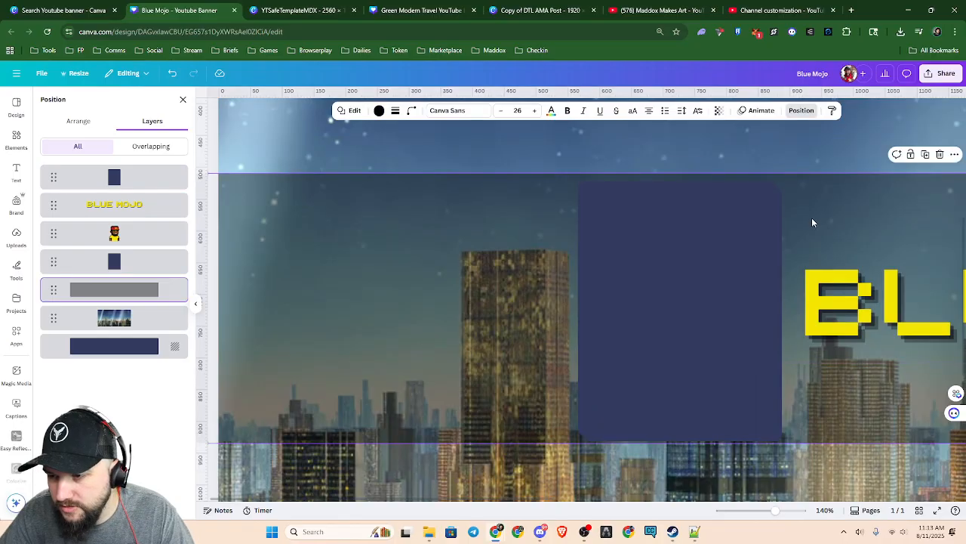
click(774, 217)
key(Left)
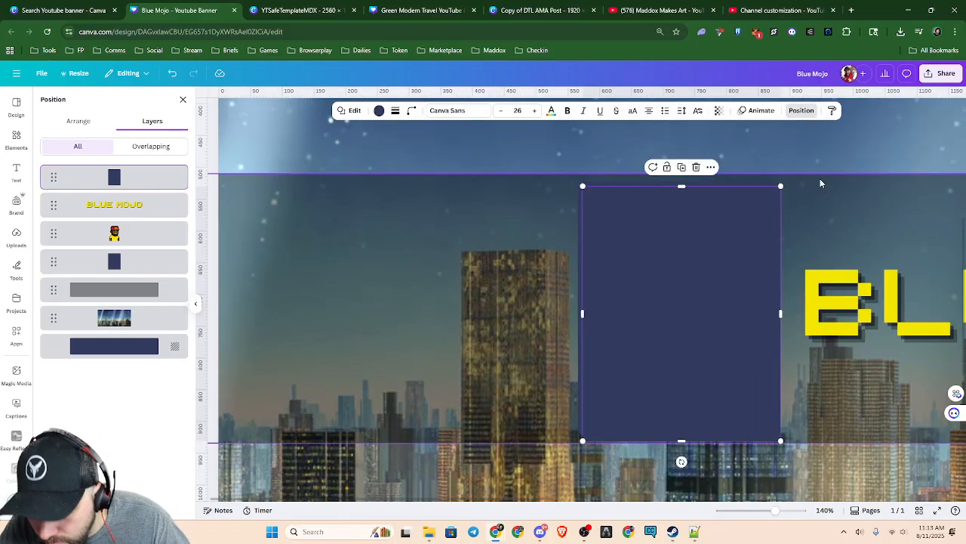
key(Left)
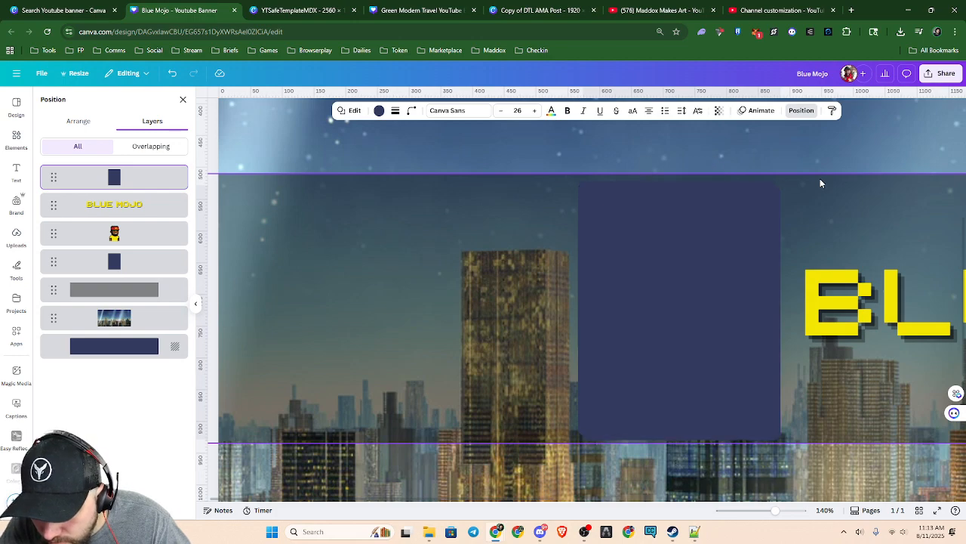
Try the character image's red and yellow as the fill colour of the duplicate rectangle
click(379, 112)
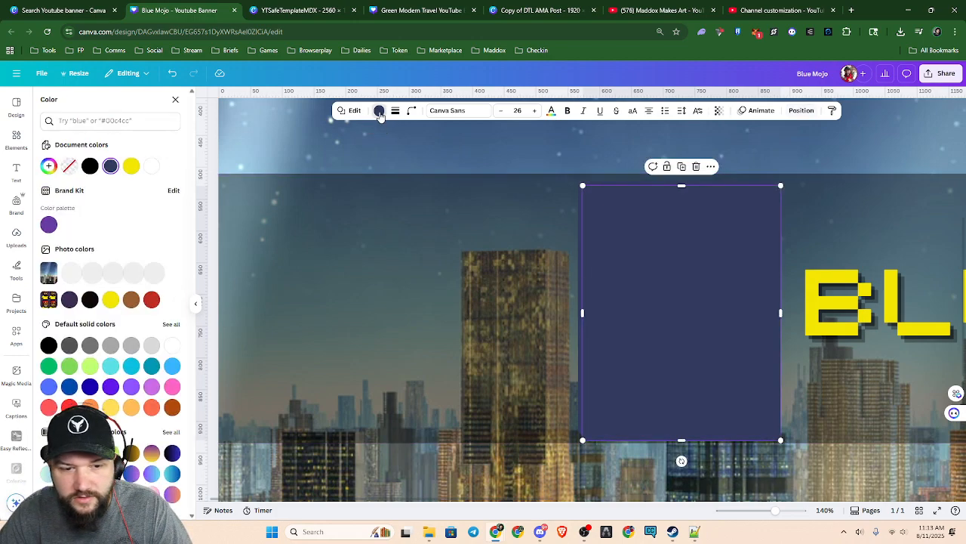
click(158, 299)
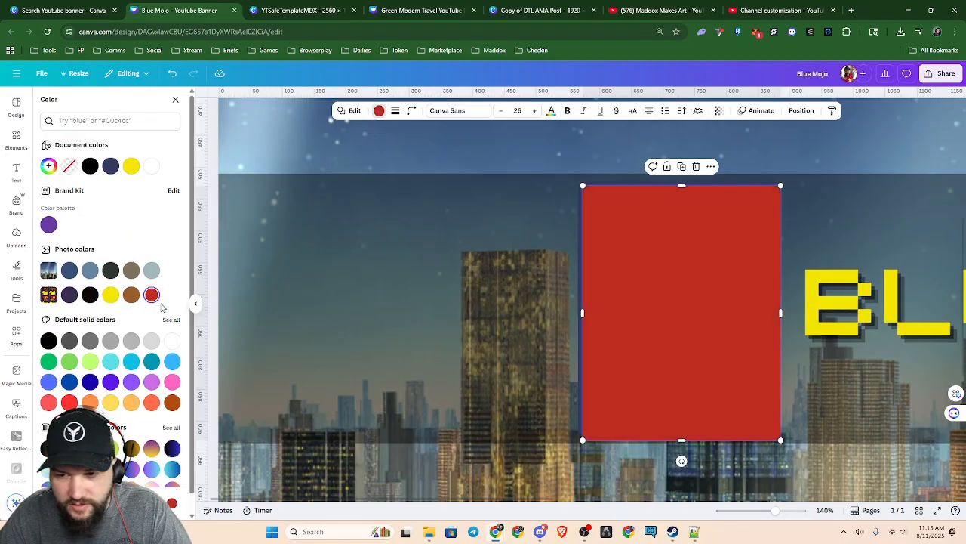
click(111, 296)
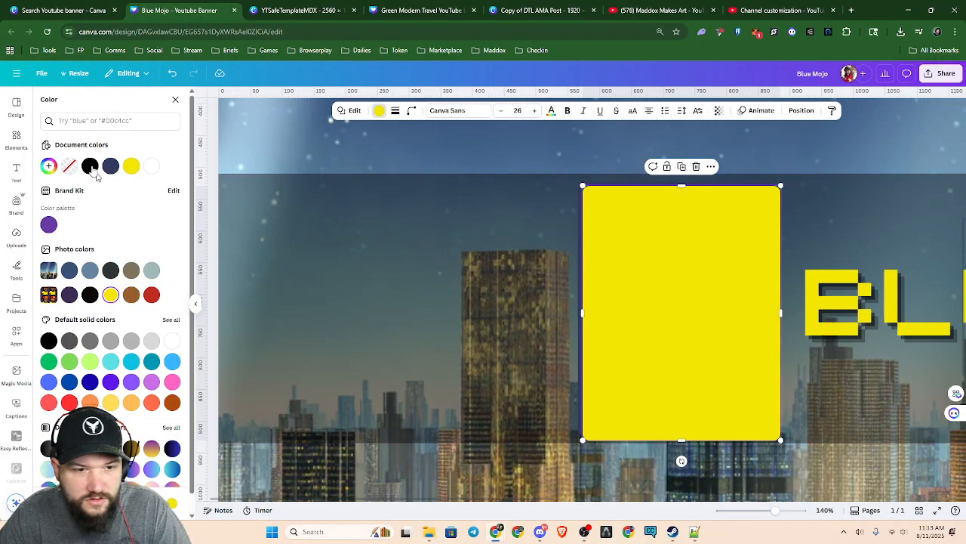
Move the yellow rectangle's layer beneath the navy rectangle, directly above the grey band layer
key(alt+1)
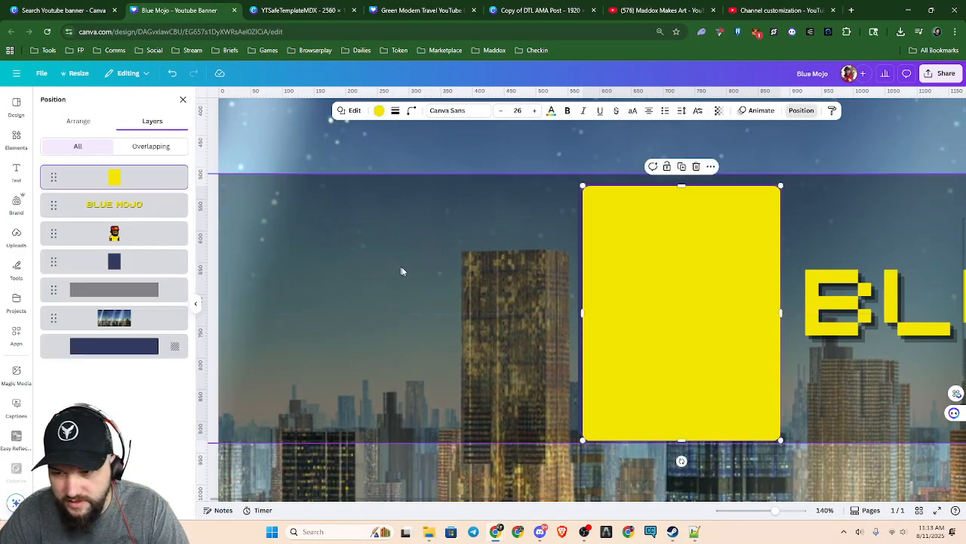
drag(130, 182, 128, 263)
scroll(802, 456, up, 3)
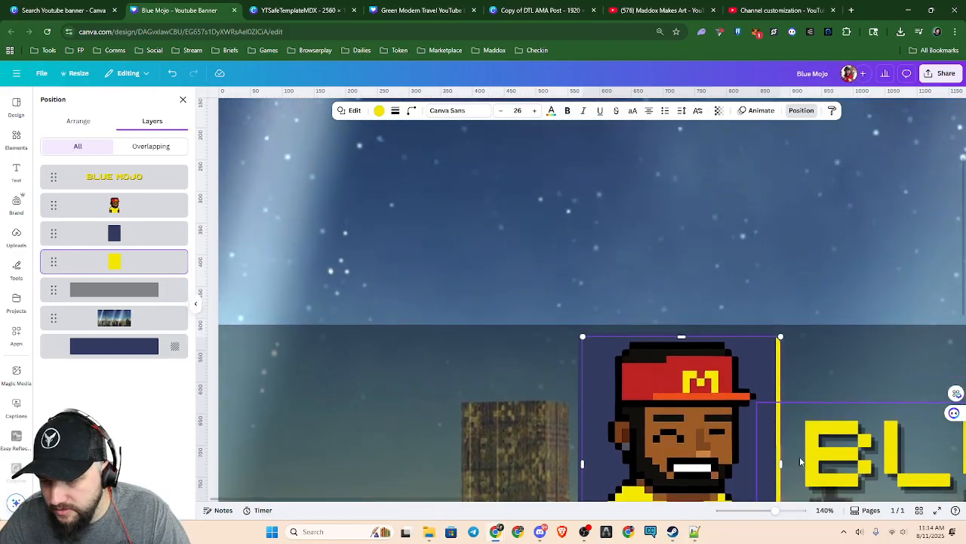
Examine how the yellow rectangle shows along the edges and rounded corners of the navy panel behind the character
scroll(788, 438, down, 4)
scroll(781, 430, up, 1)
scroll(774, 429, up, 2)
scroll(790, 378, down, 2)
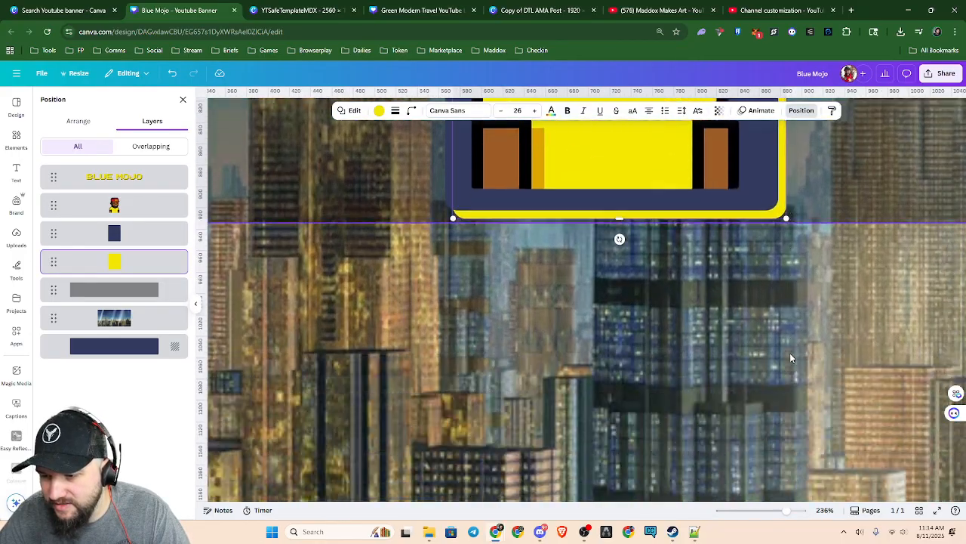
scroll(790, 353, up, 4)
scroll(788, 360, down, 1)
scroll(788, 360, up, 2)
scroll(755, 361, down, 3)
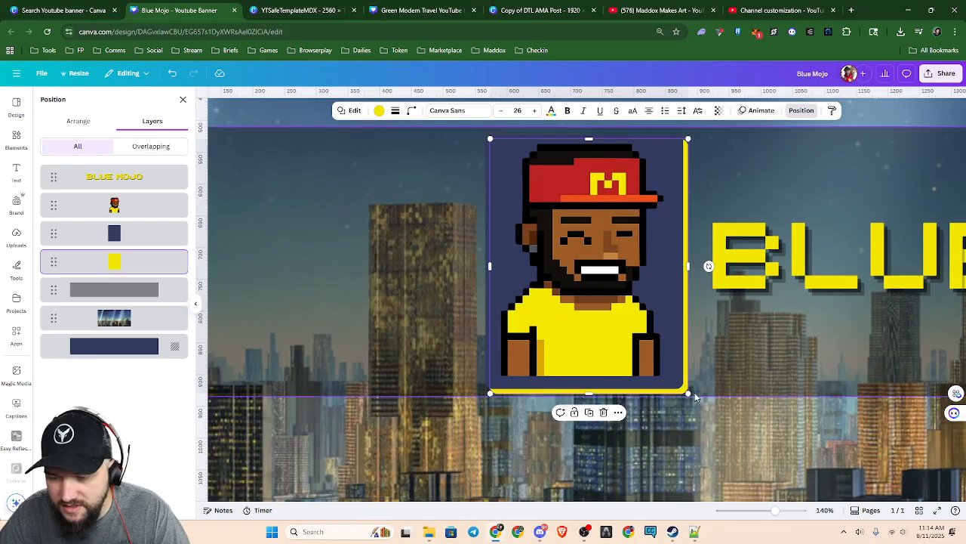
Recolour the rear rectangle with the document's gray blue and darken that shade to #161A2B
click(379, 111)
click(115, 168)
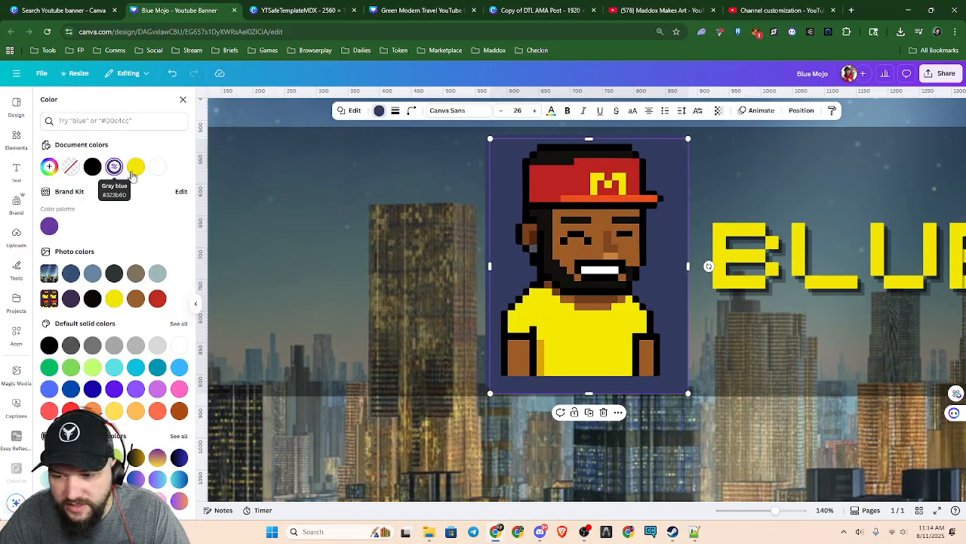
click(50, 168)
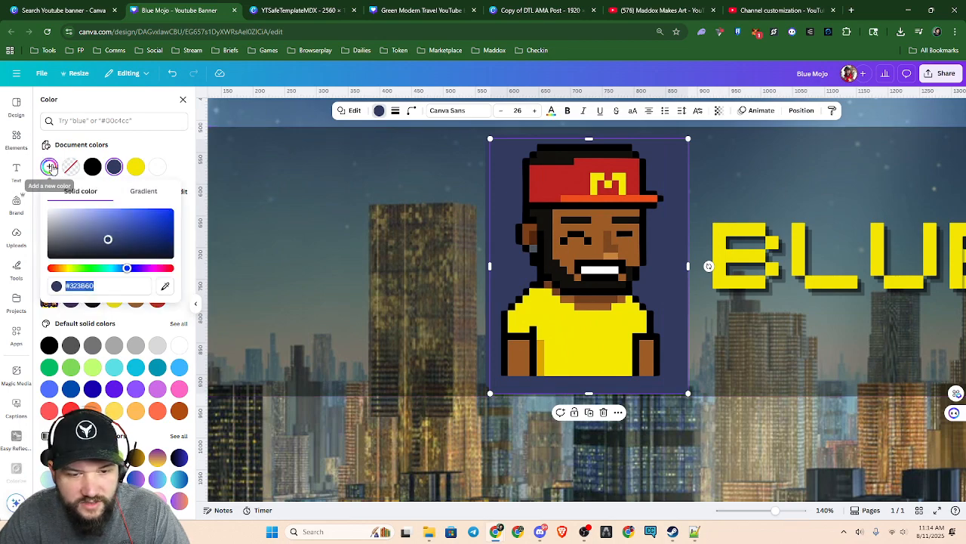
click(108, 240)
drag(108, 240, 109, 247)
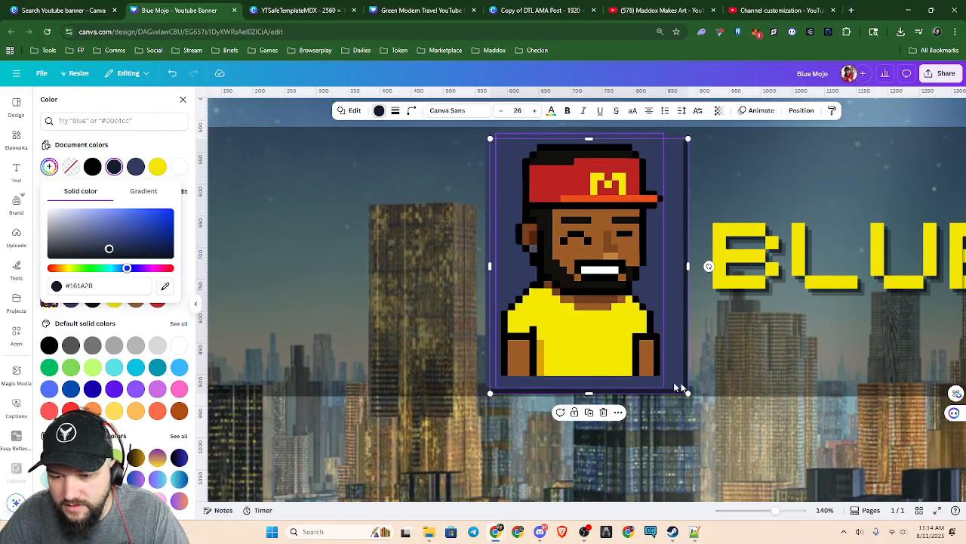
scroll(746, 356, down, 2)
click(653, 429)
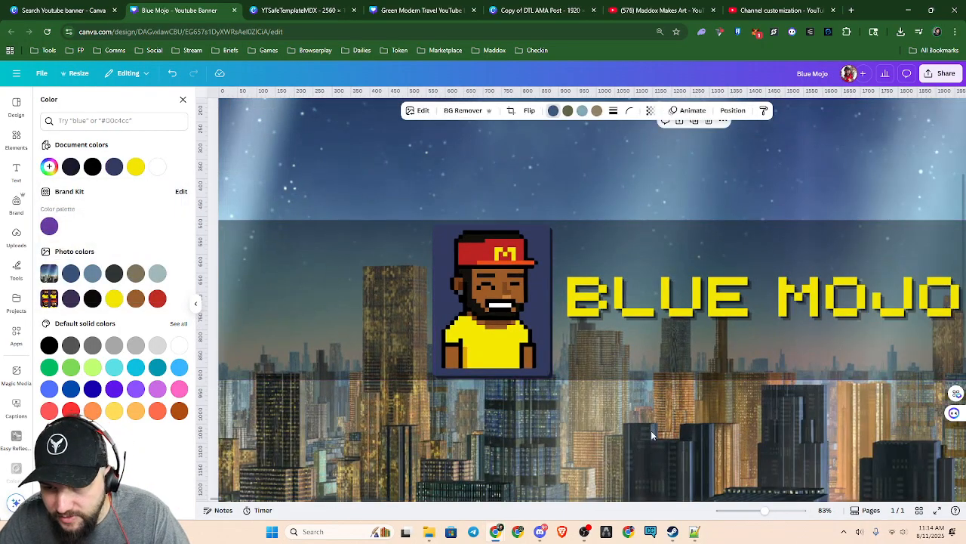
Nudge the dark rear rectangle slightly up and sideways to refine its offset behind the navy panel
click(548, 378)
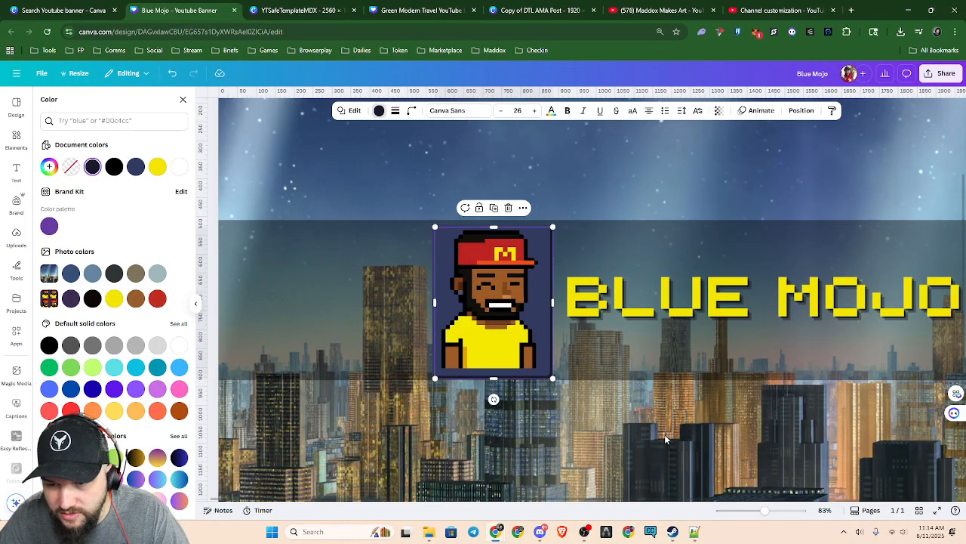
key(Up)
key(Left)
key(Right)
key(Down)
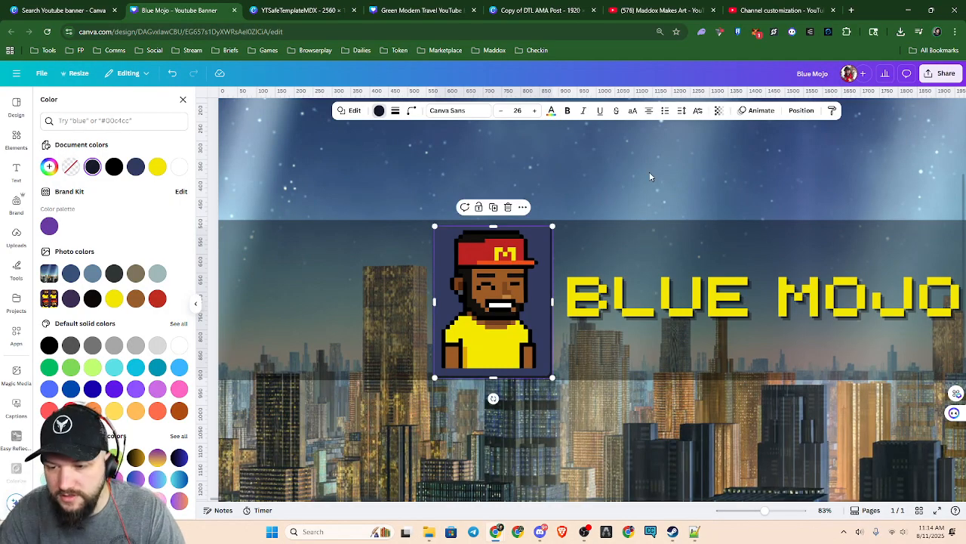
click(650, 176)
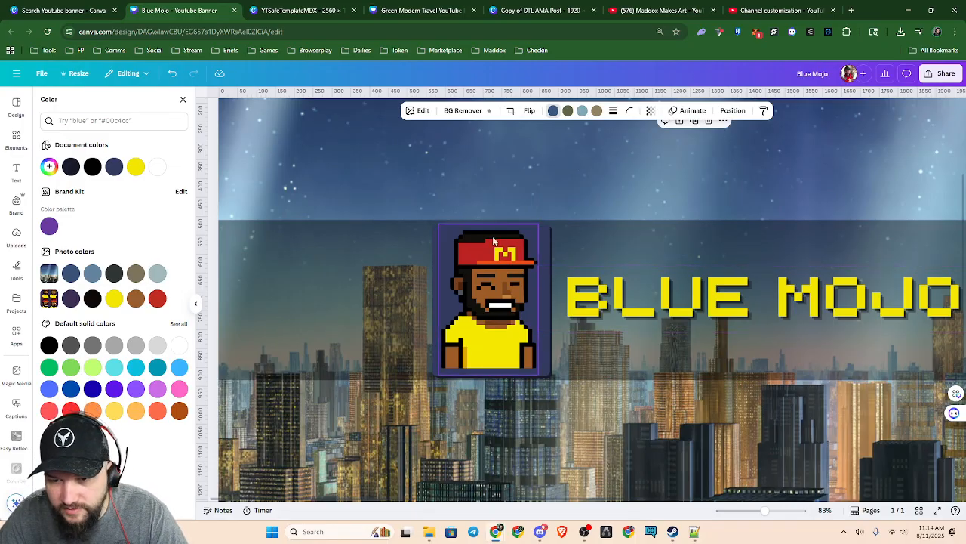
Shift the dark rear rectangle slightly closer to the navy panel so a thinner shadow edge shows at the lower-right corner
key(alt)
key(alt+1)
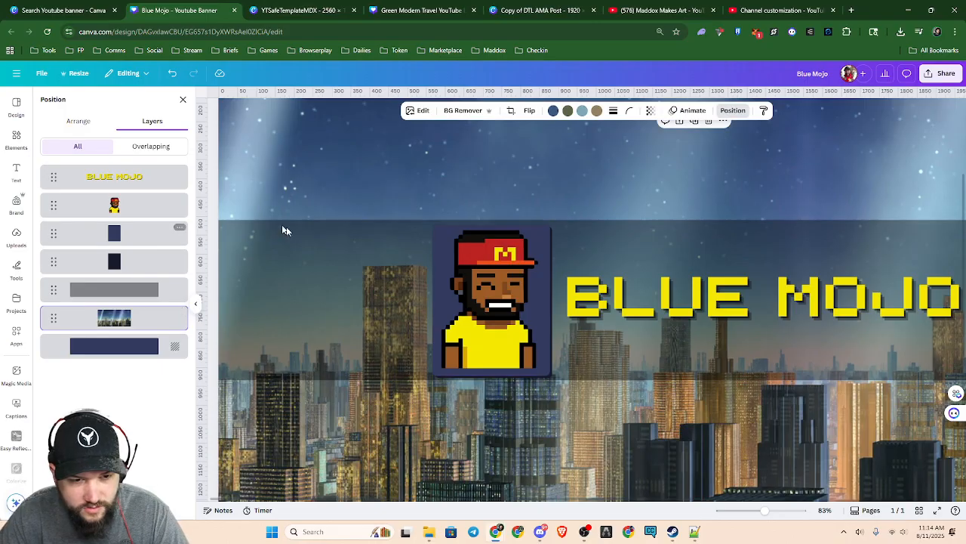
scroll(533, 318, up, 8)
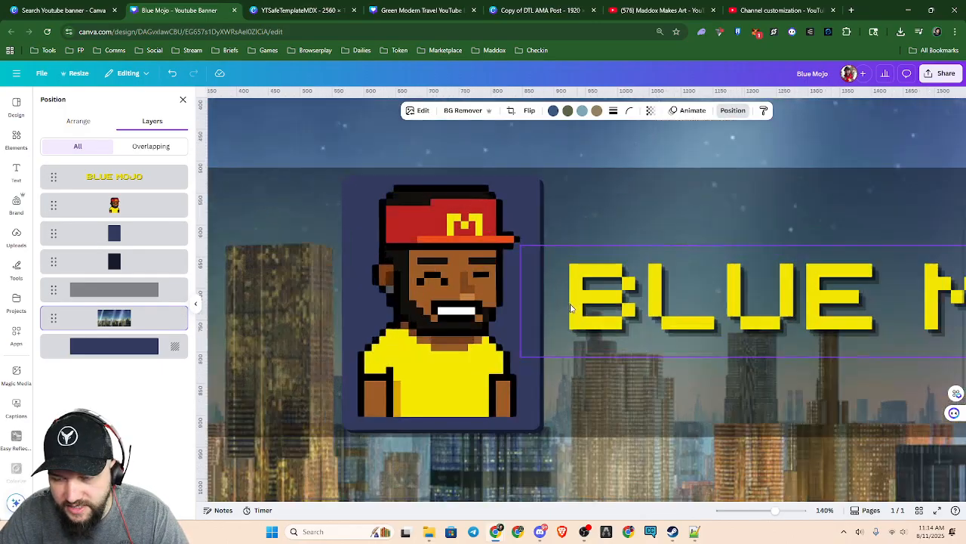
scroll(534, 315, down, 5)
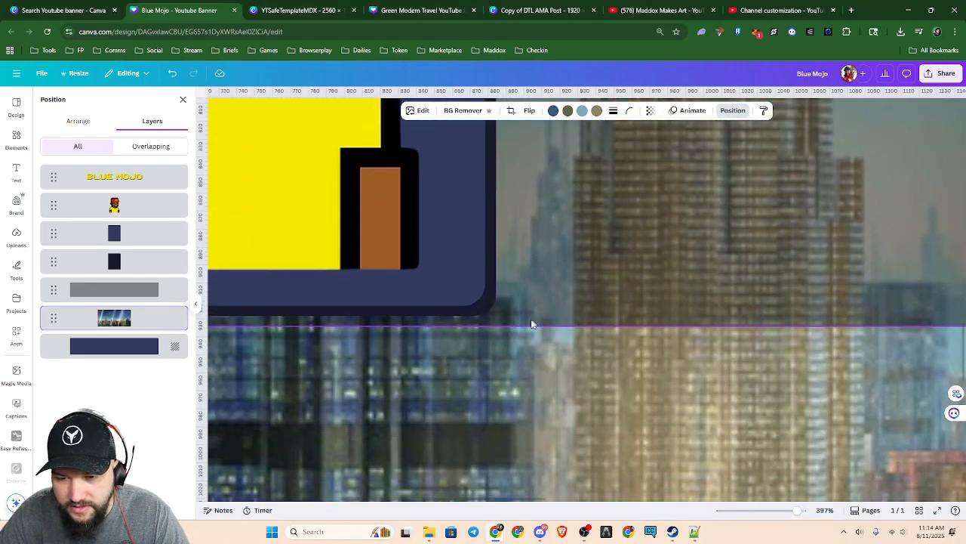
click(489, 301)
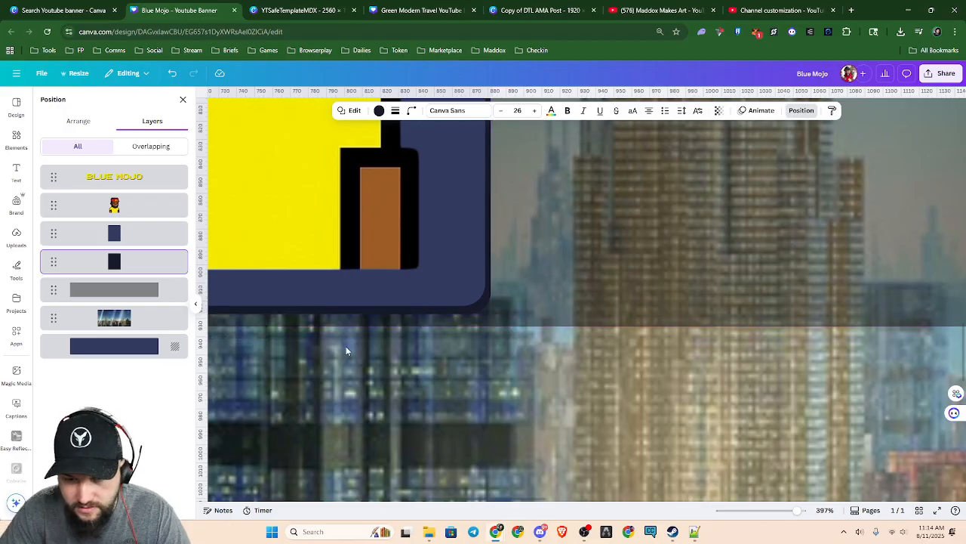
scroll(327, 332, down, 2)
scroll(445, 328, up, 3)
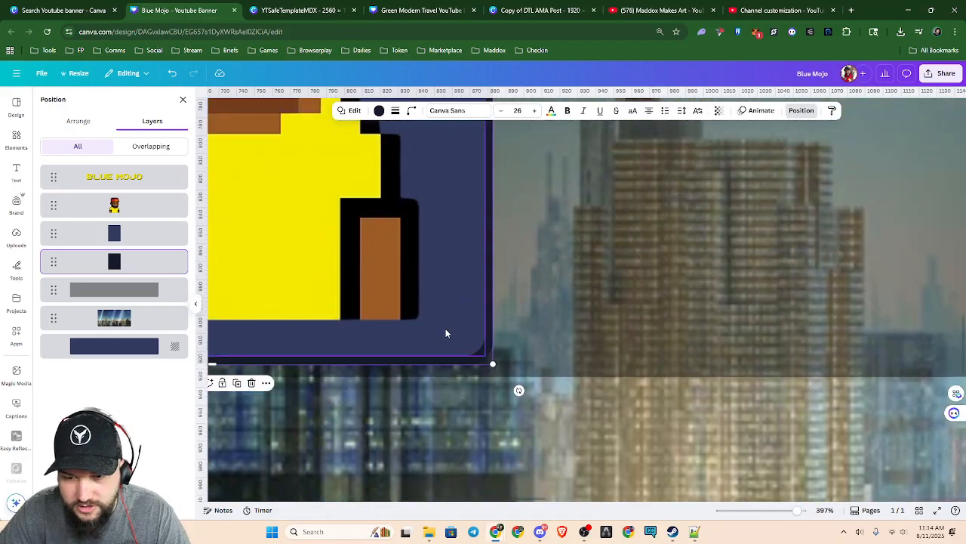
Examine the dark shadow edge along the panel's bottom side, upper corners and right side
scroll(446, 328, right, 1)
scroll(445, 328, left, 3)
scroll(443, 357, left, 3)
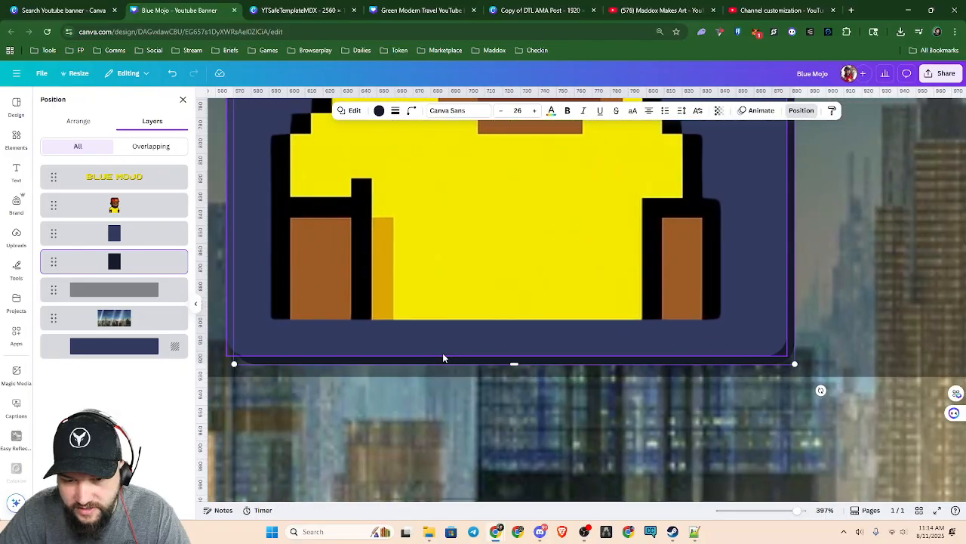
scroll(498, 379, up, 6)
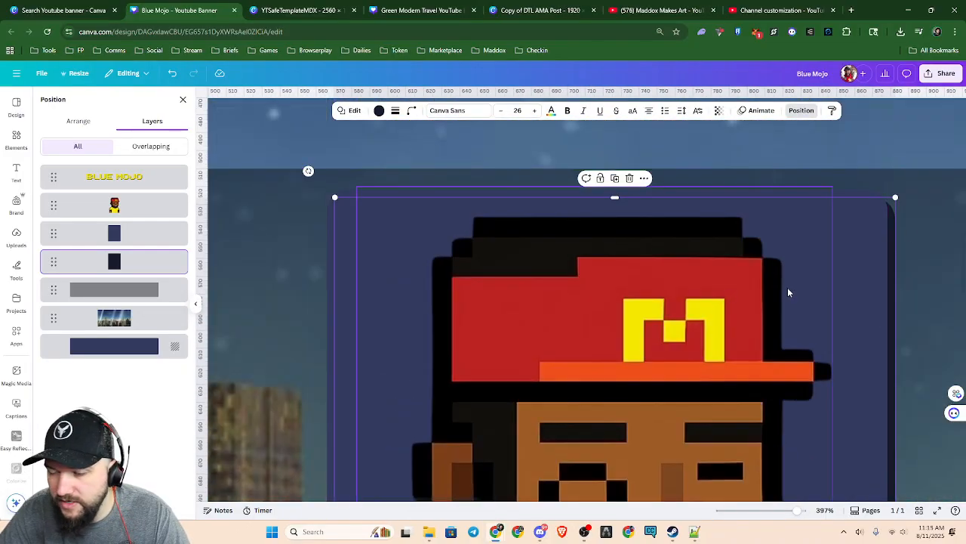
scroll(863, 320, down, 6)
scroll(863, 363, down, 2)
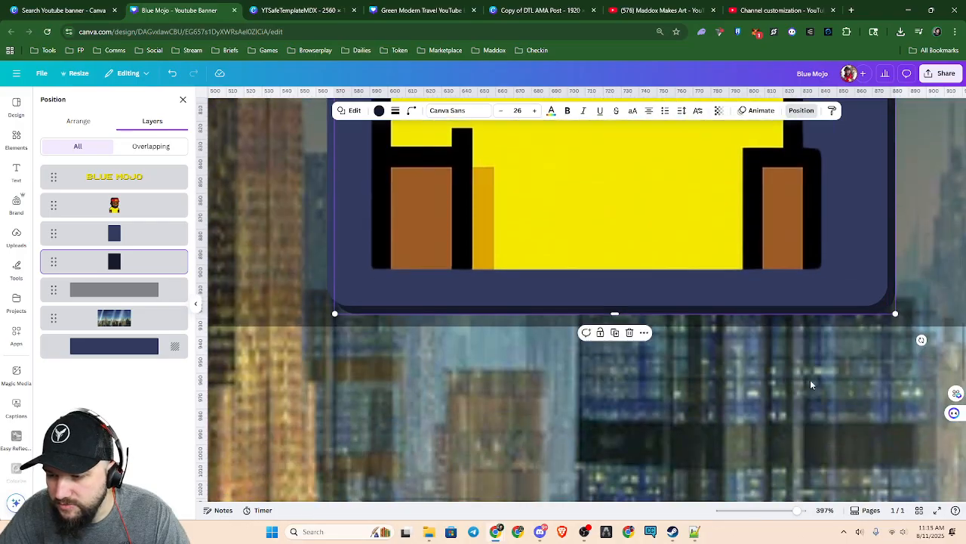
click(594, 404)
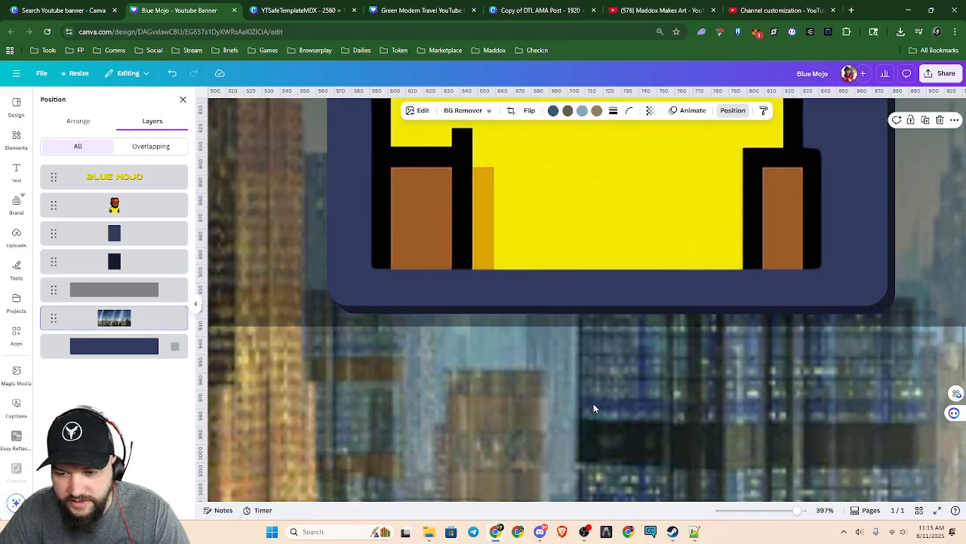
Group the navy rectangle with the dark rectangle behind it
double_click(561, 403)
key(Escape)
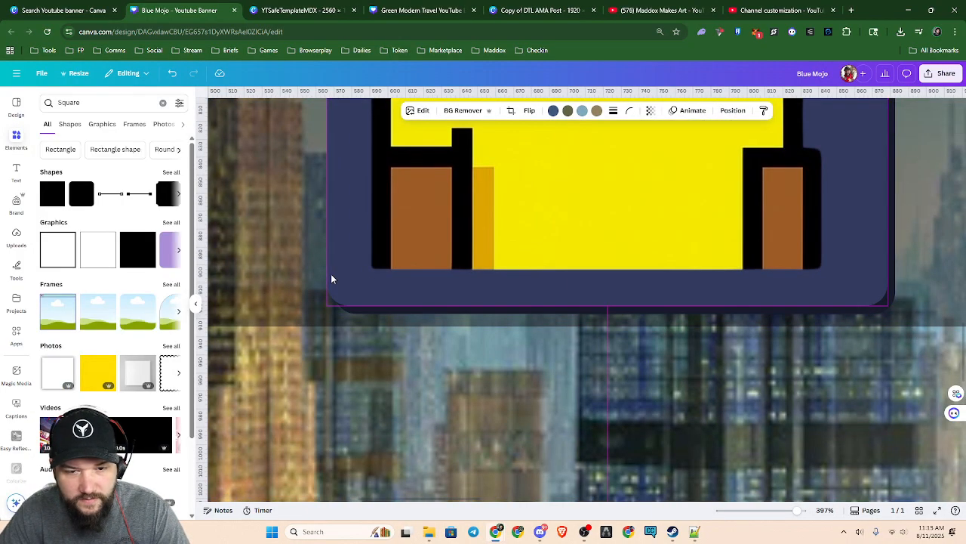
click(331, 279)
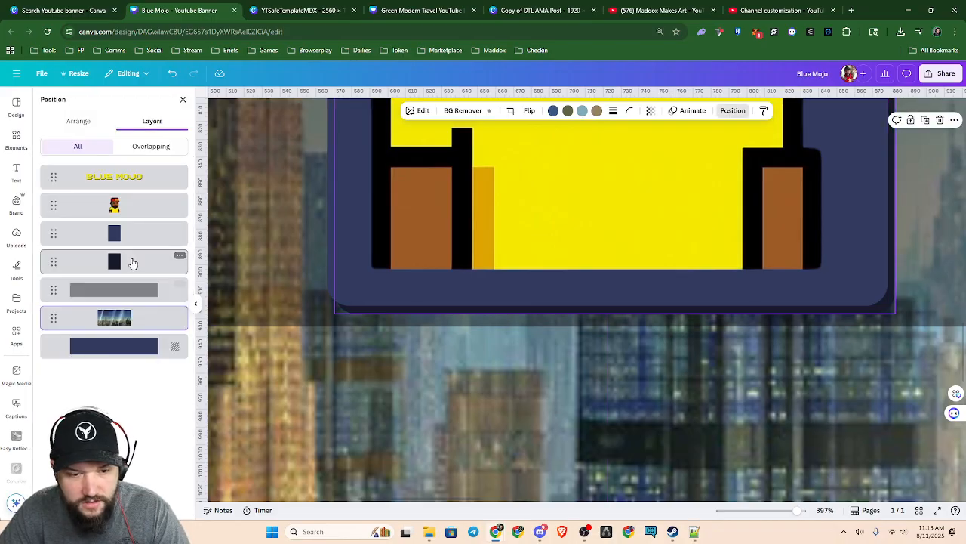
shift+click(136, 234)
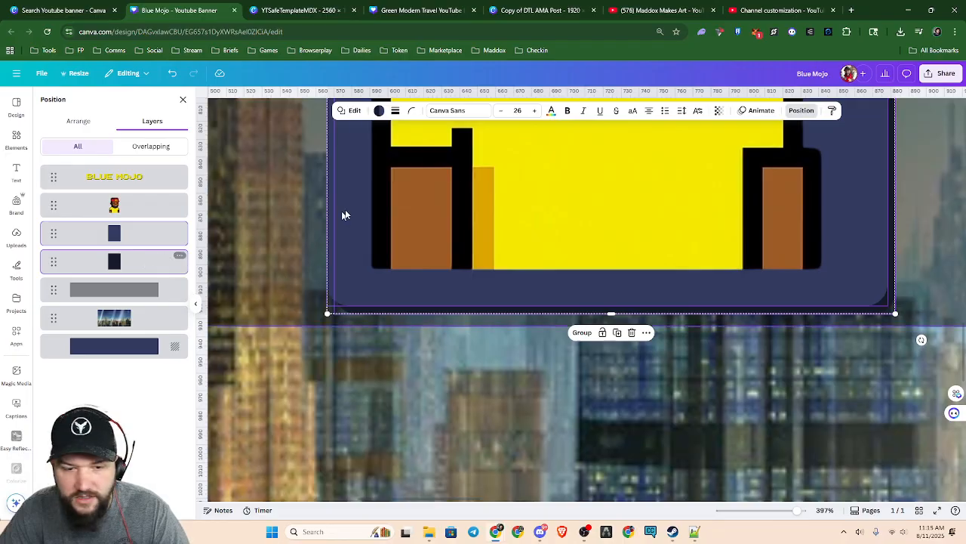
click(582, 335)
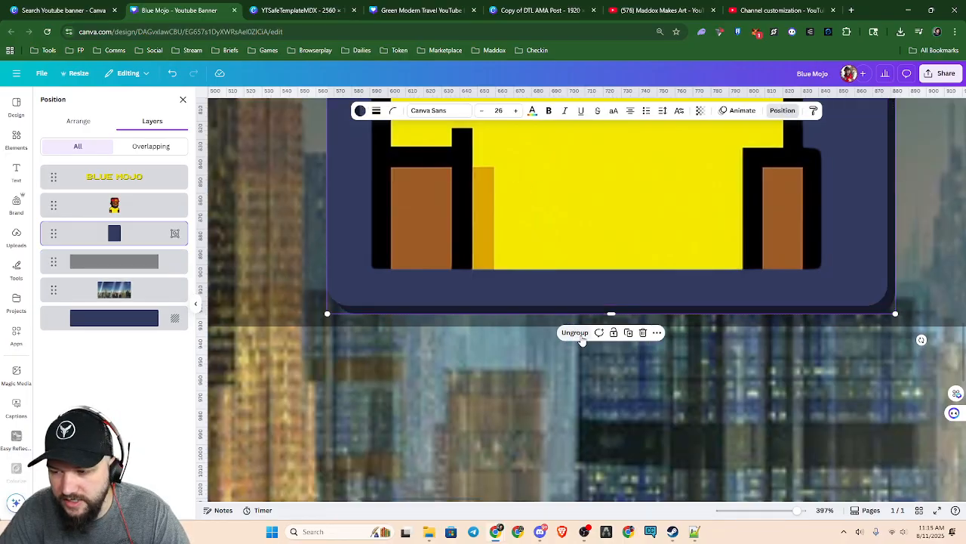
click(669, 394)
Try moving the grouped panel away to the left of the character, inspect its shadowed corner, and undo the move
scroll(678, 384, down, 10)
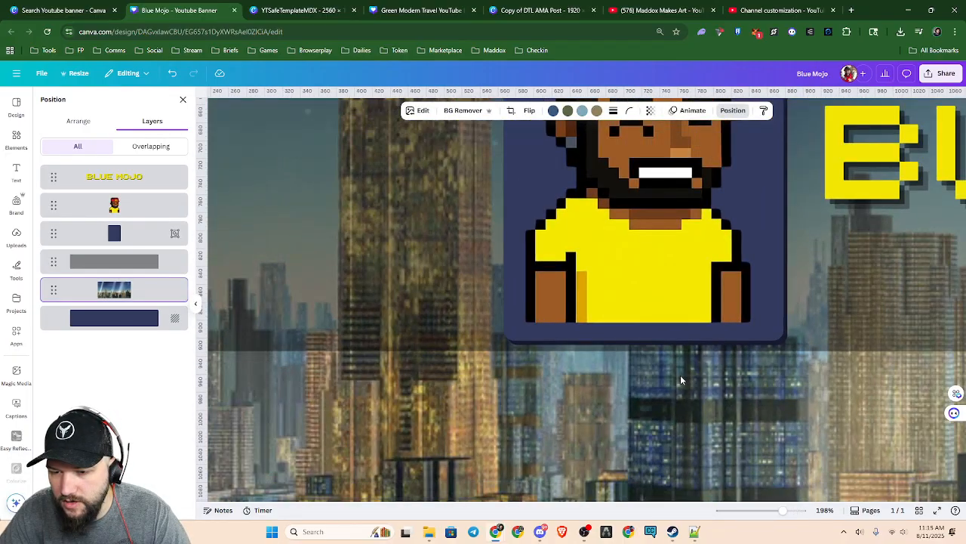
click(604, 325)
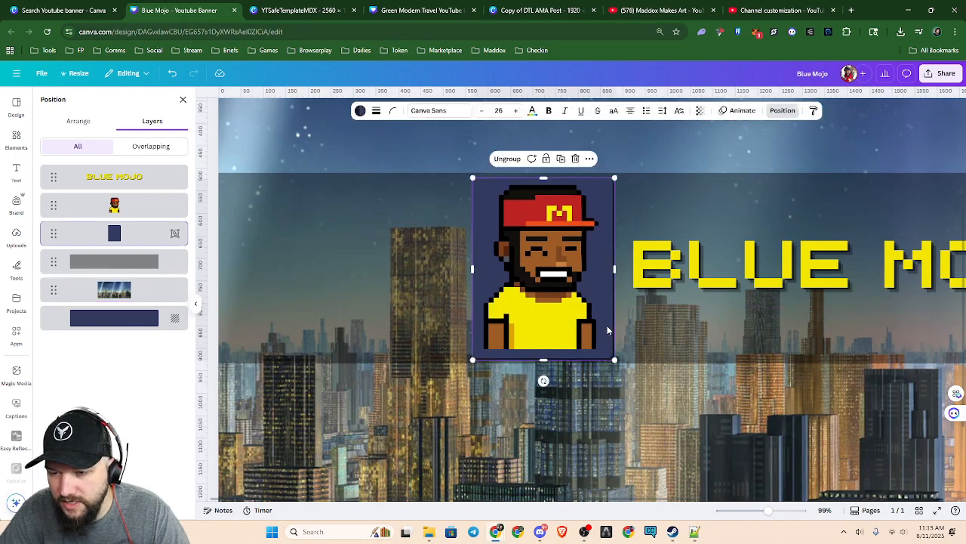
drag(604, 324, 388, 317)
scroll(381, 383, up, 3)
scroll(381, 382, up, 5)
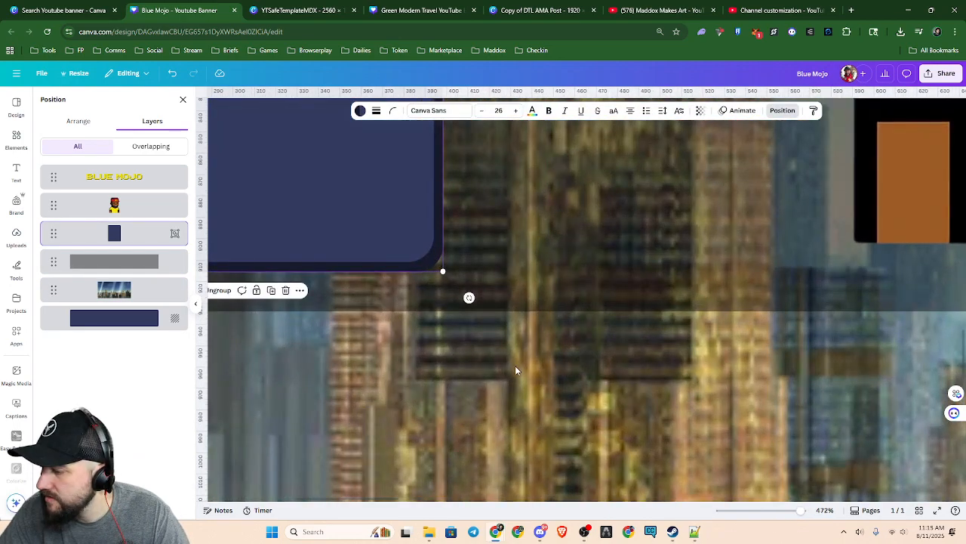
scroll(510, 364, down, 5)
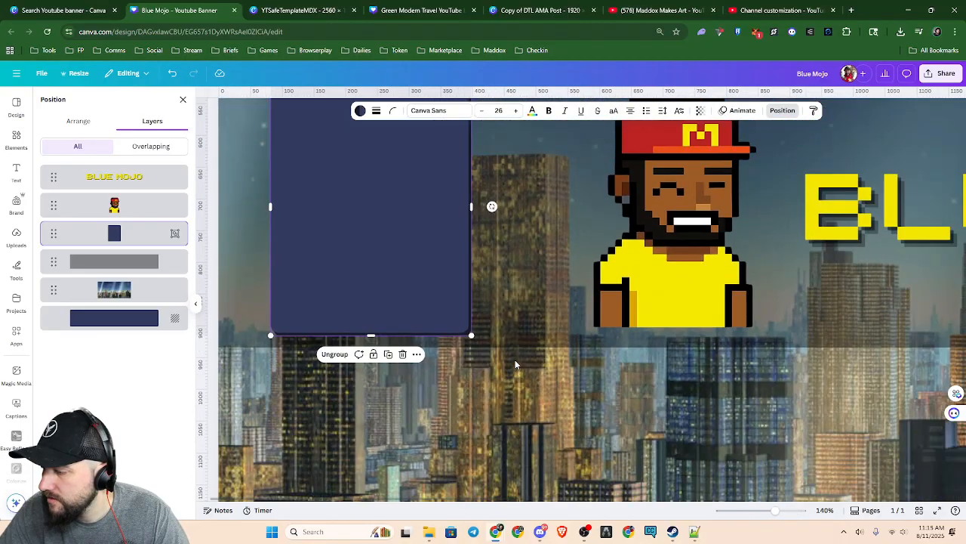
scroll(515, 364, down, 2)
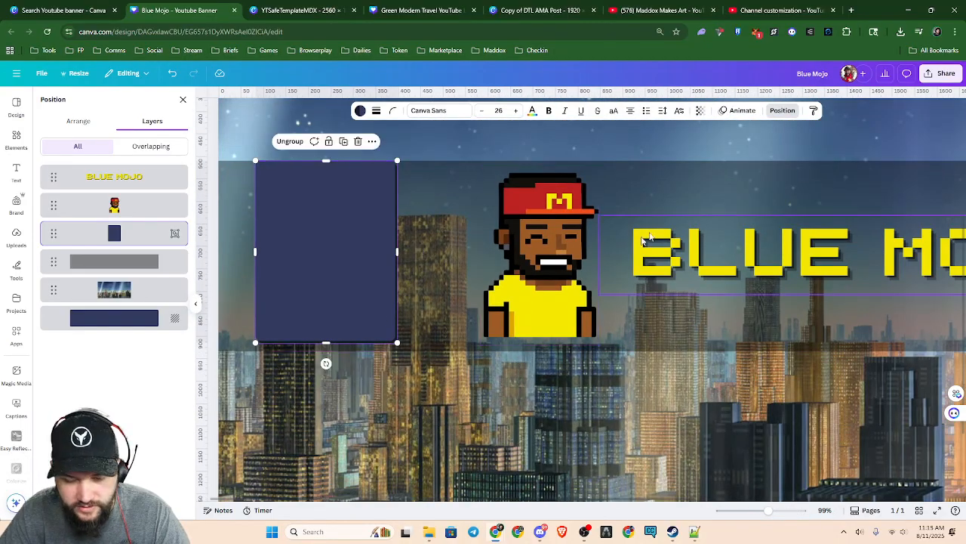
key(ctrl+z)
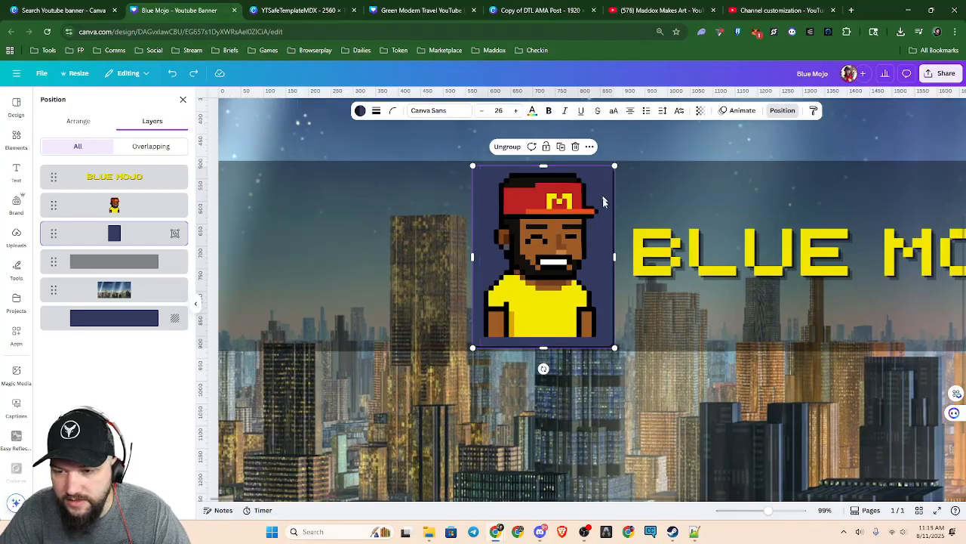
Try enlarging the character slightly and shifting it on the panel, and undo both changes
click(594, 421)
click(562, 297)
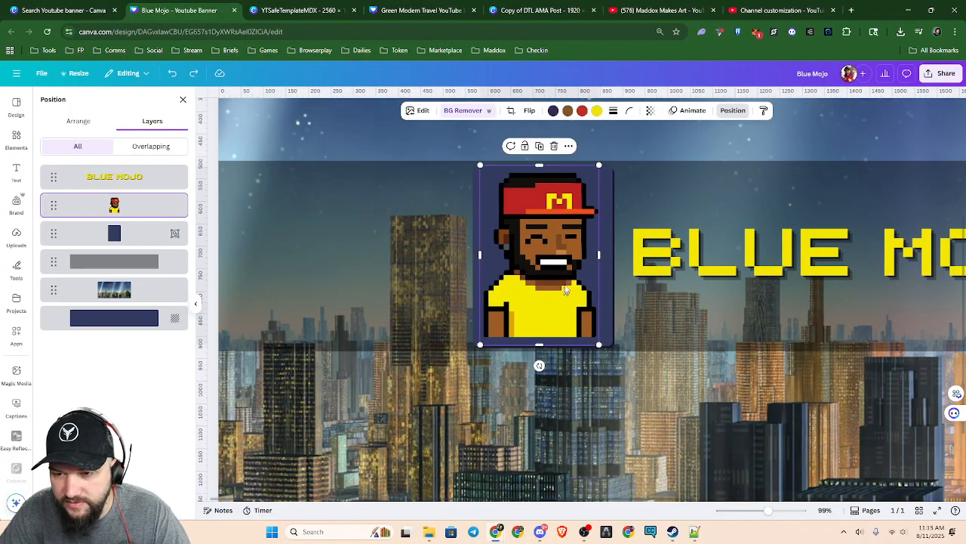
drag(599, 344, 603, 351)
drag(575, 310, 577, 305)
key(ctrl+z)
key(ctrl+z)
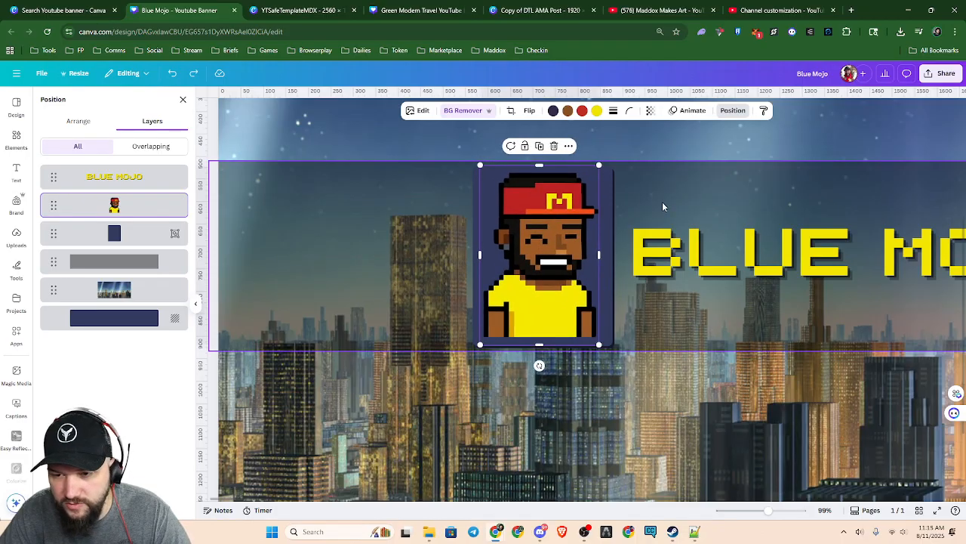
click(642, 414)
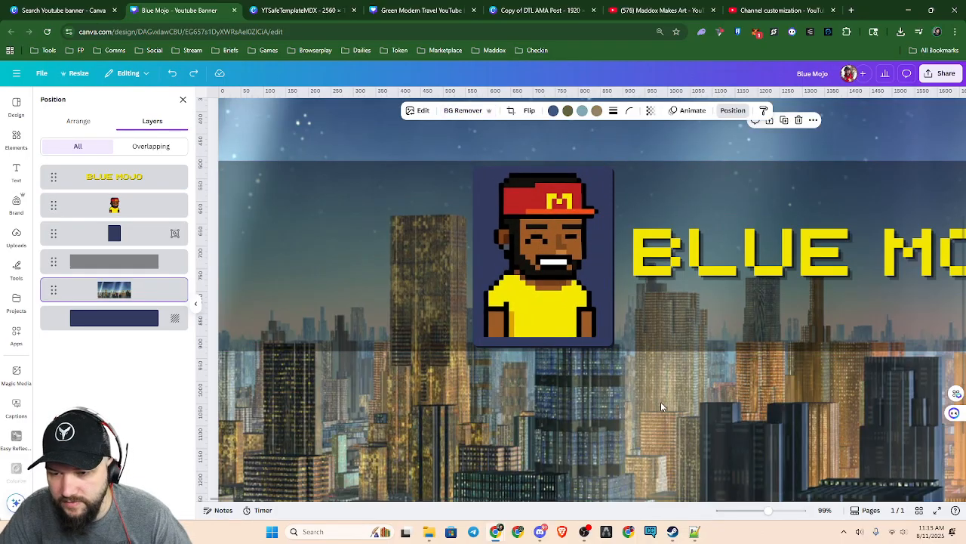
click(540, 303)
drag(540, 303, 541, 298)
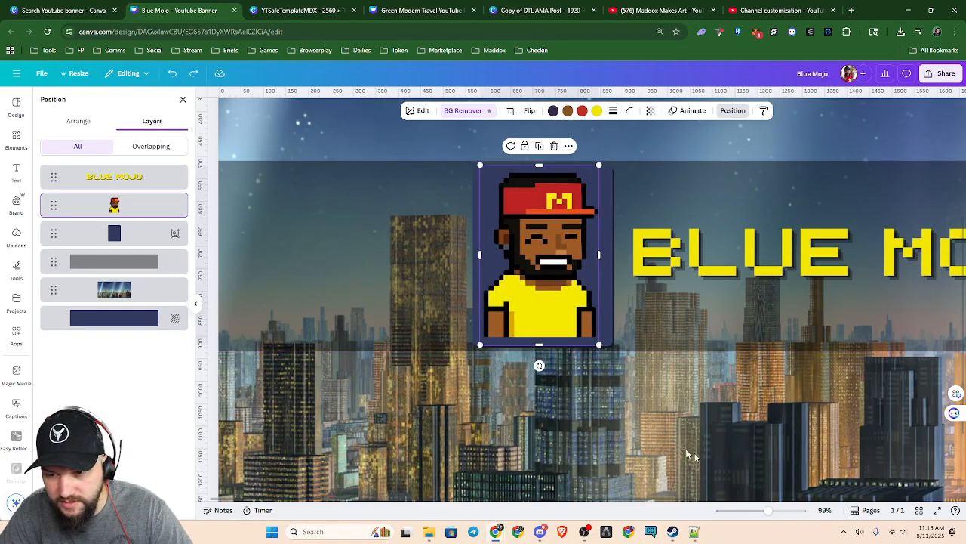
click(682, 395)
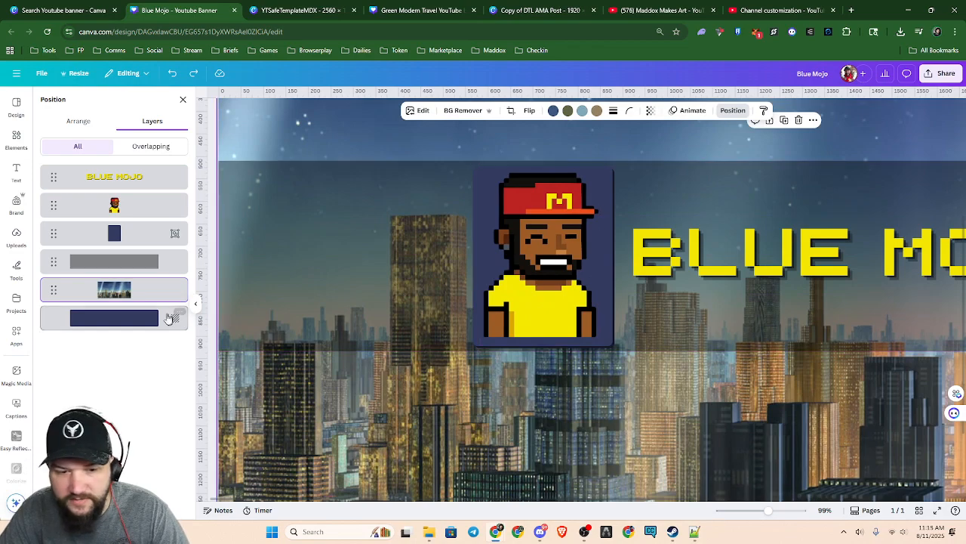
Group the character with the shadowed navy panel behind it
click(128, 239)
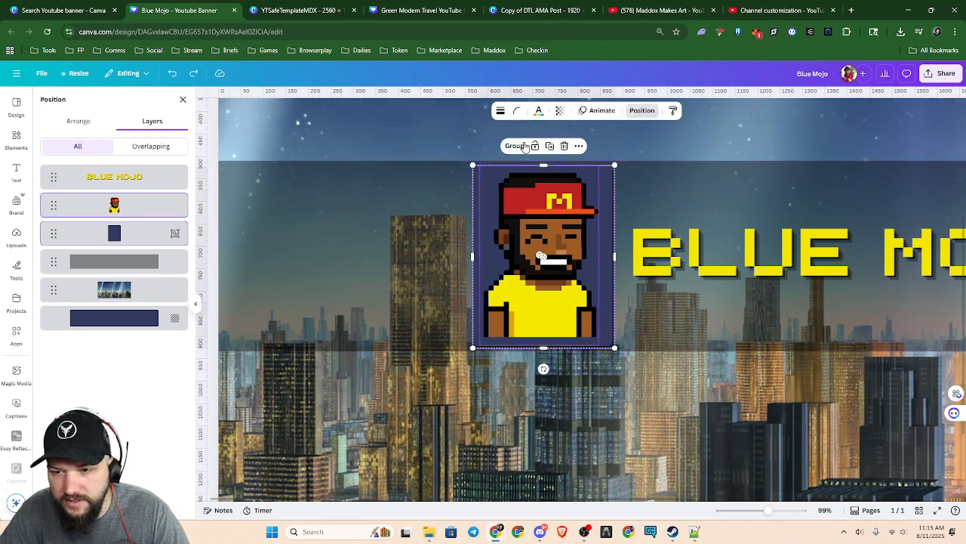
click(518, 147)
click(603, 351)
mouse_move(541, 274)
mouse_down()
mouse_move(301, 326)
mouse_move(525, 376)
mouse_move(456, 344)
mouse_move(491, 303)
mouse_move(442, 289)
mouse_move(458, 297)
mouse_move(558, 272)
mouse_move(545, 274)
mouse_up()
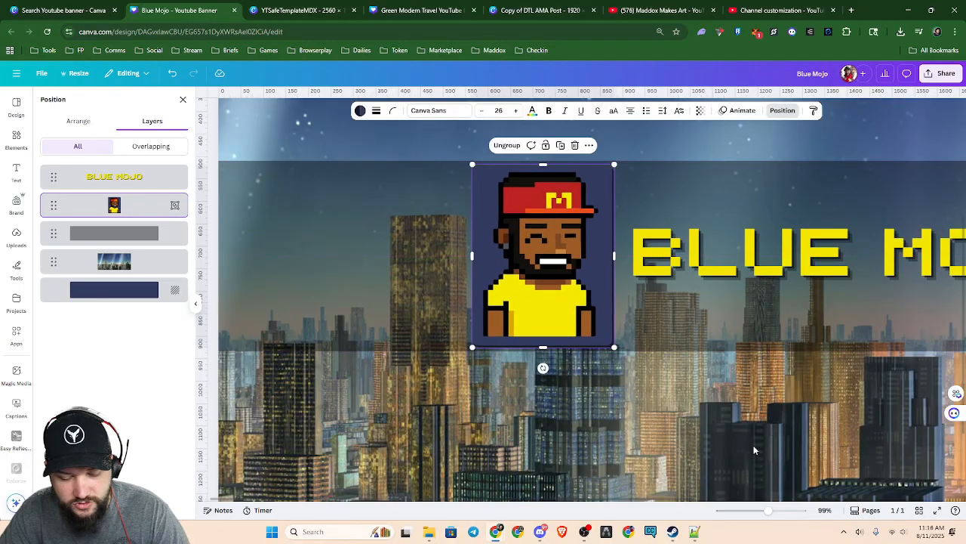
click(636, 408)
Group the character panel with the BLUE MOJO title
scroll(715, 407, right, 3)
scroll(716, 408, right, 3)
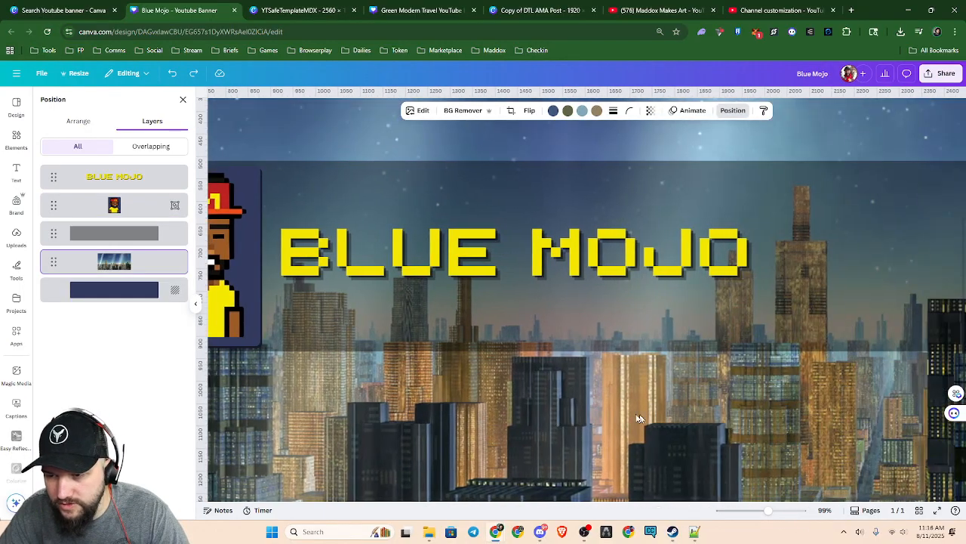
scroll(679, 400, left, 1)
scroll(554, 388, down, 5)
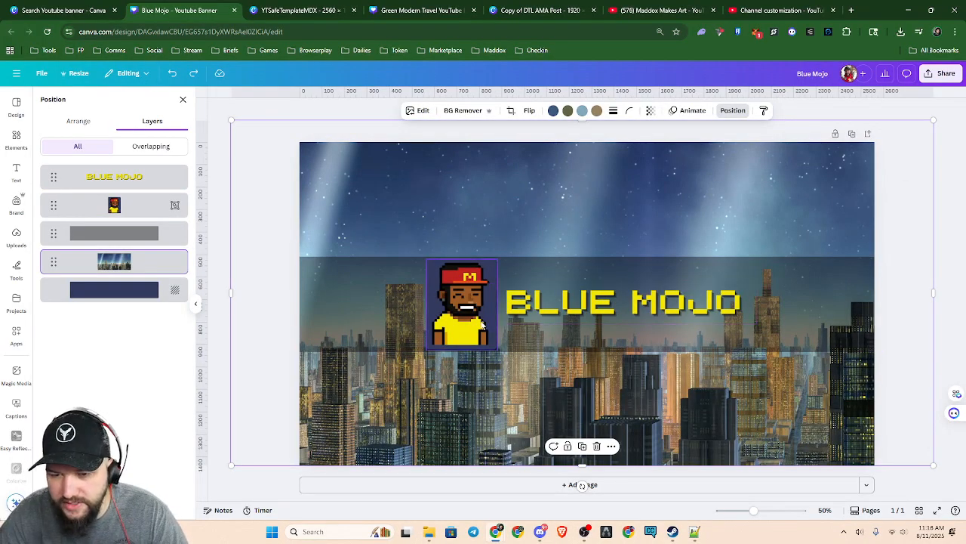
click(462, 302)
shift+click(571, 309)
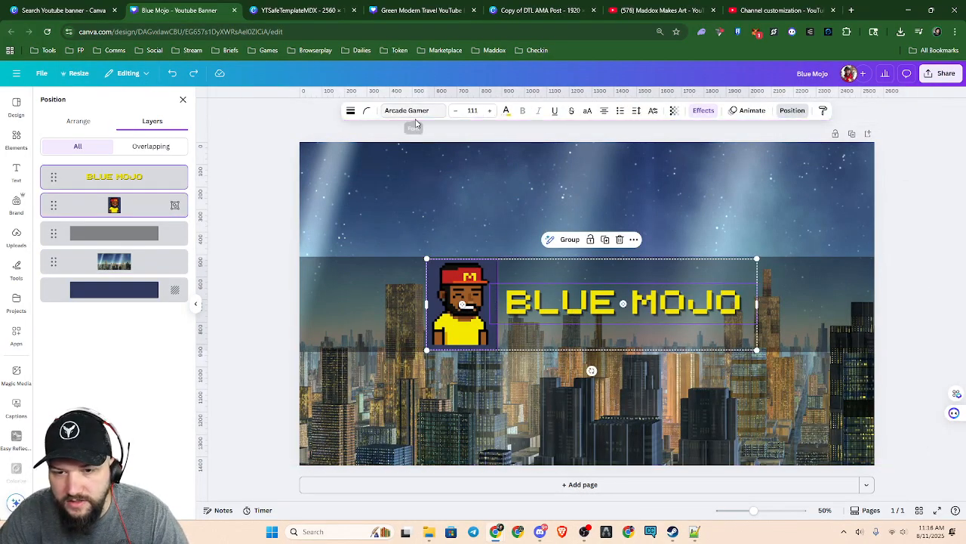
click(568, 241)
Try moving the grouped character and title away from their place in the banner, and undo the move
drag(578, 310, 692, 321)
key(ctrl+z)
key(ctrl+z)
key(ctrl+z)
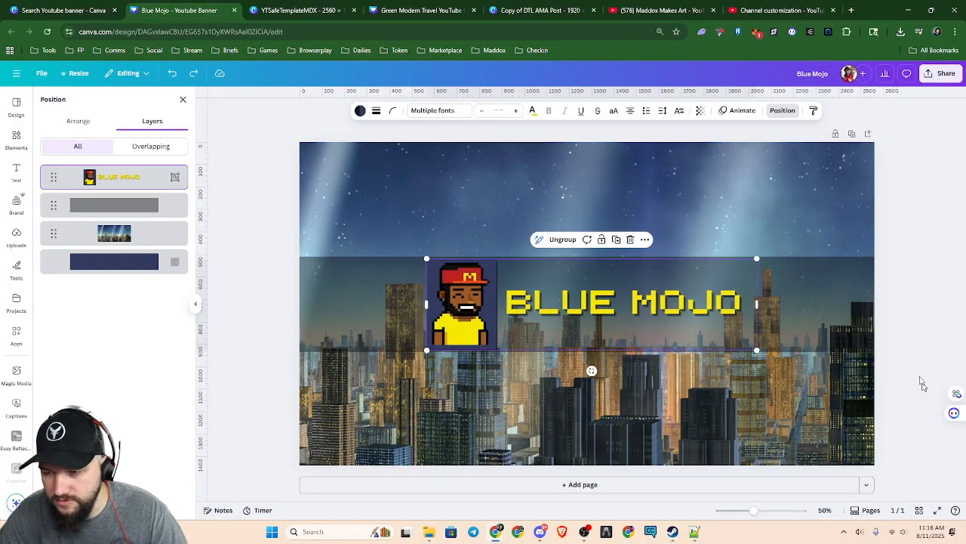
click(919, 292)
click(882, 320)
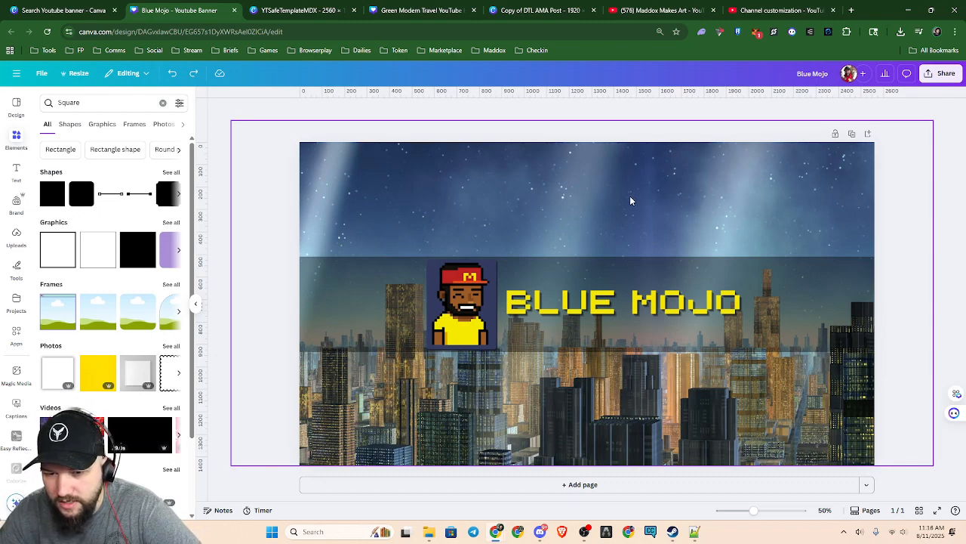
Set the transparency of the dark band behind the character and title to 27
click(331, 318)
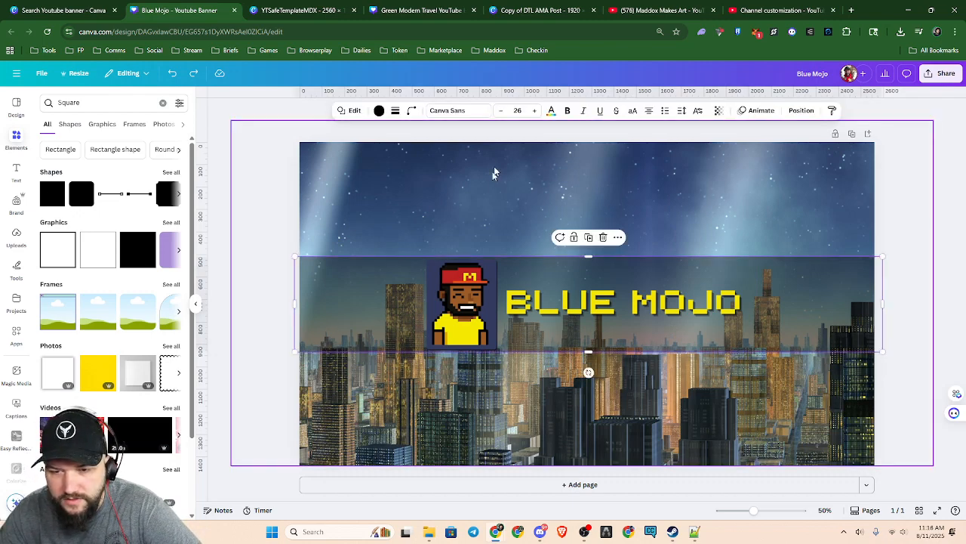
click(718, 111)
drag(705, 150, 693, 165)
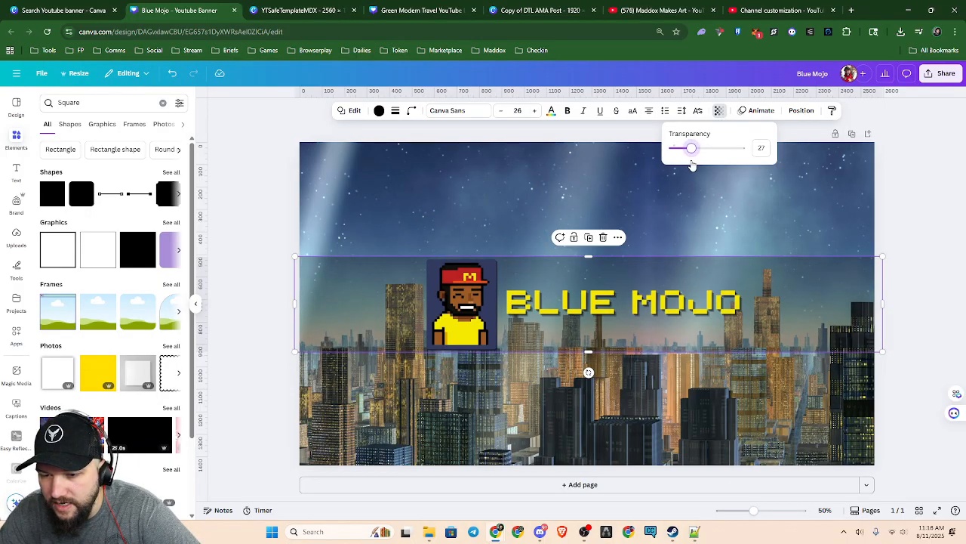
click(921, 227)
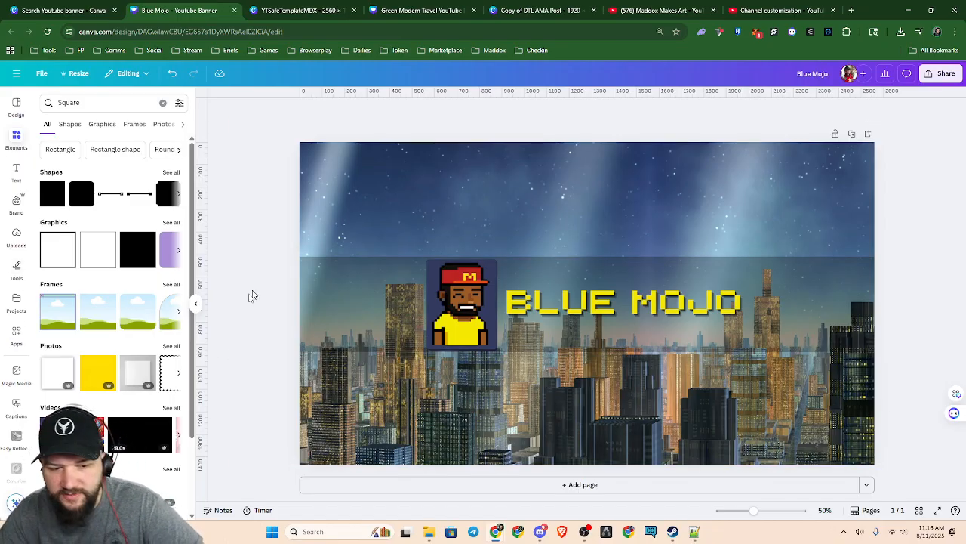
scroll(170, 386, down, 1)
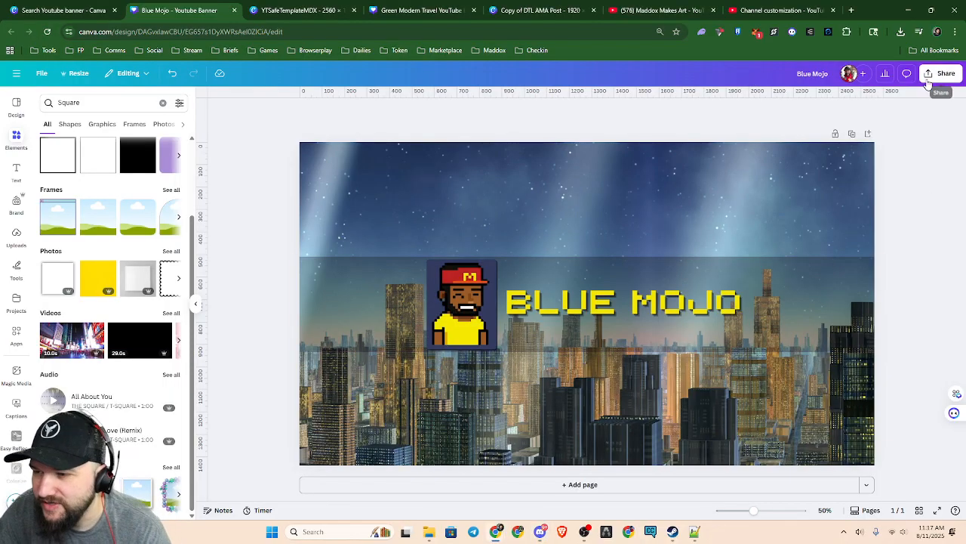
Rename the design to Blue Mojo Banner Example
click(827, 73)
text(Banner Exampl)
text(e)
key(Return)
Download the banner as a PNG, switch to YouTube Studio, and save the file as Blue Mojo Banner Example in the CJN banner folder
click(944, 73)
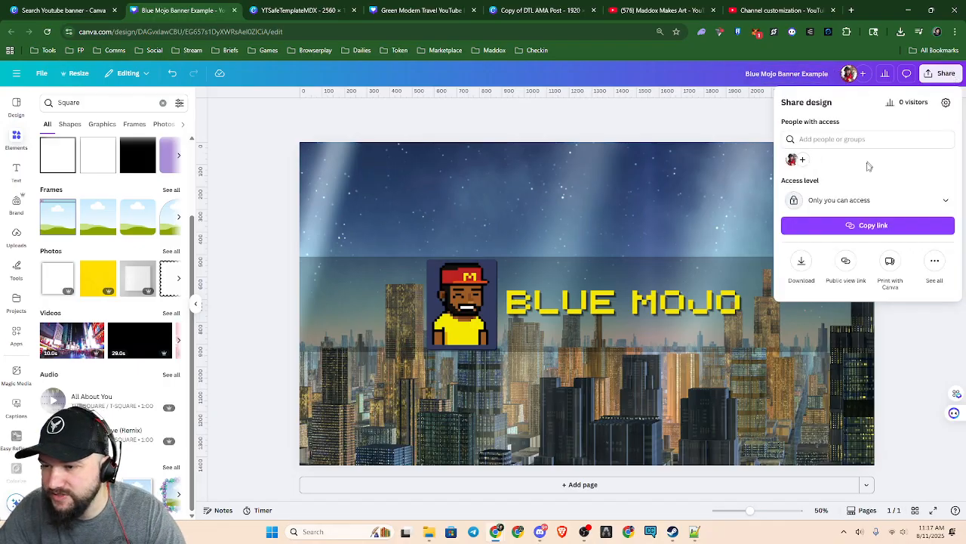
click(805, 259)
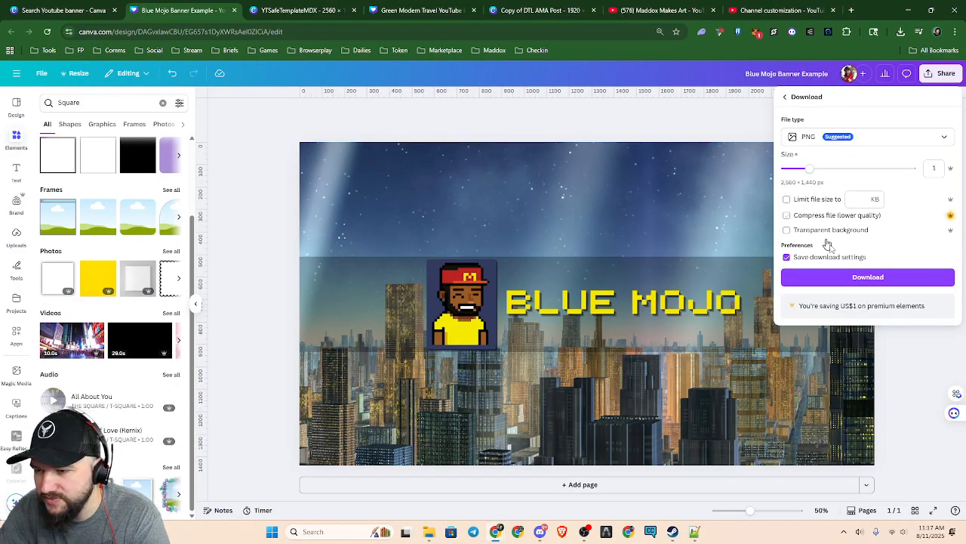
click(825, 281)
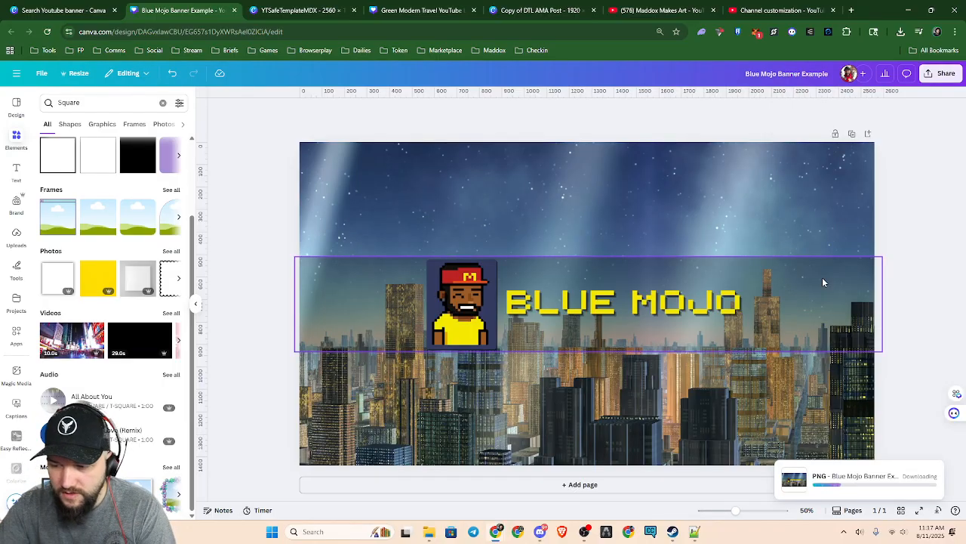
click(778, 11)
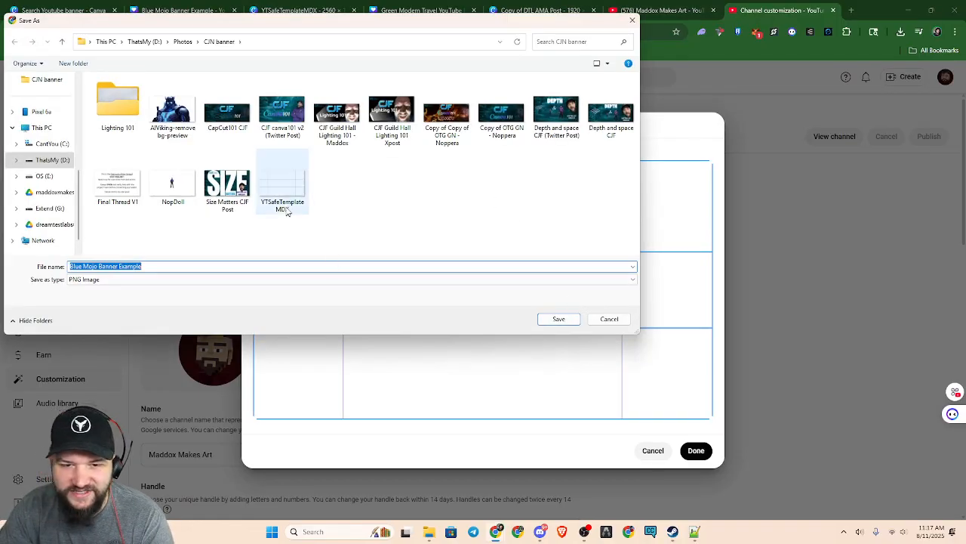
click(558, 318)
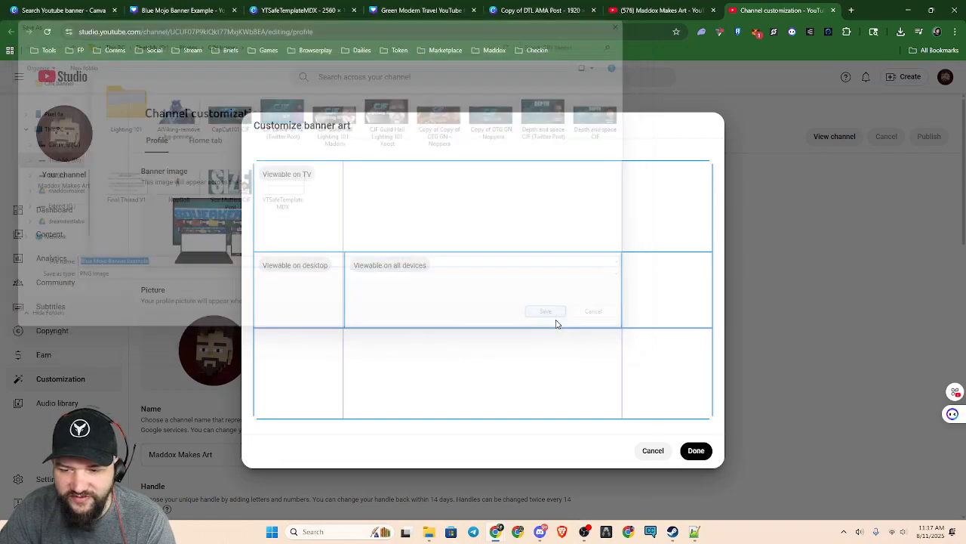
Close the downloaded image's separate view, load Blue Mojo Banner Example as the channel's banner image and accept its crop
drag(834, 67, 467, 319)
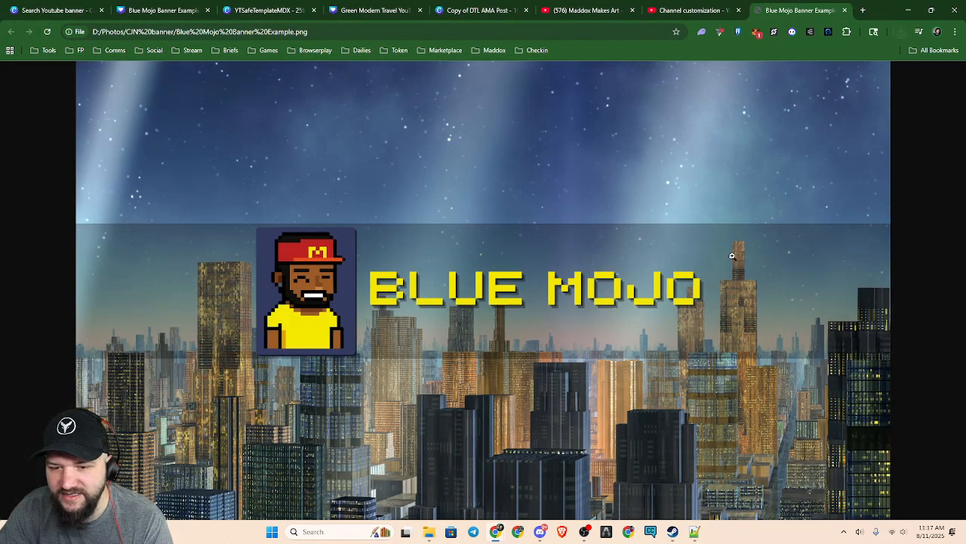
click(847, 10)
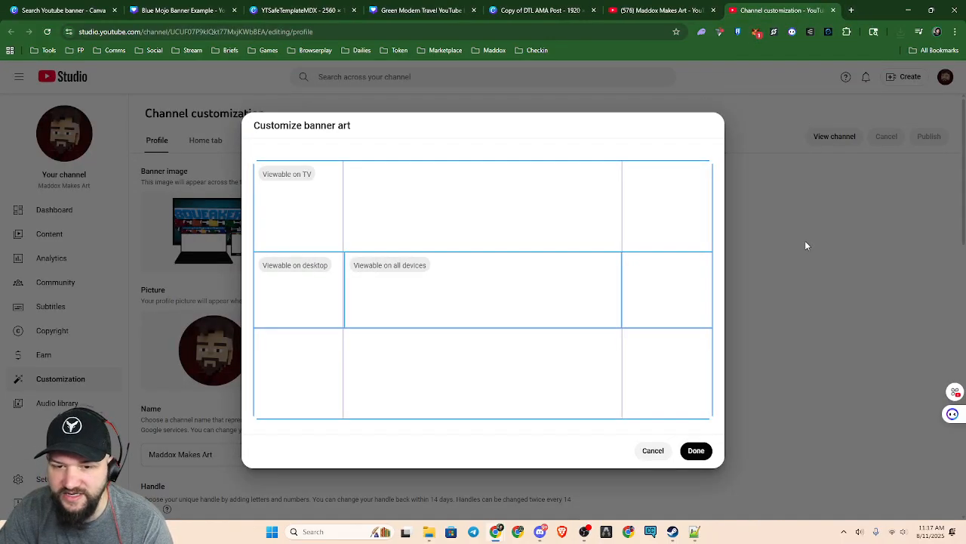
click(694, 451)
click(320, 227)
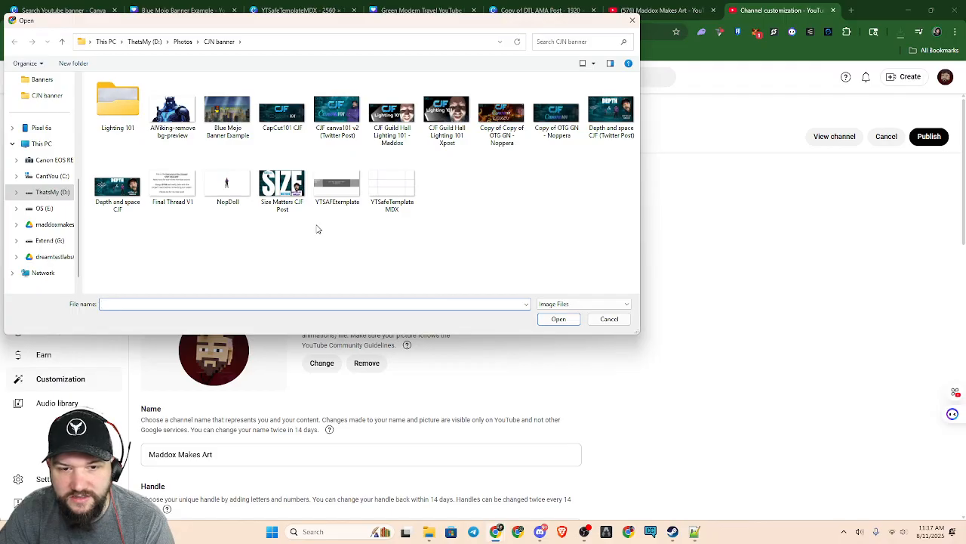
click(227, 113)
click(558, 318)
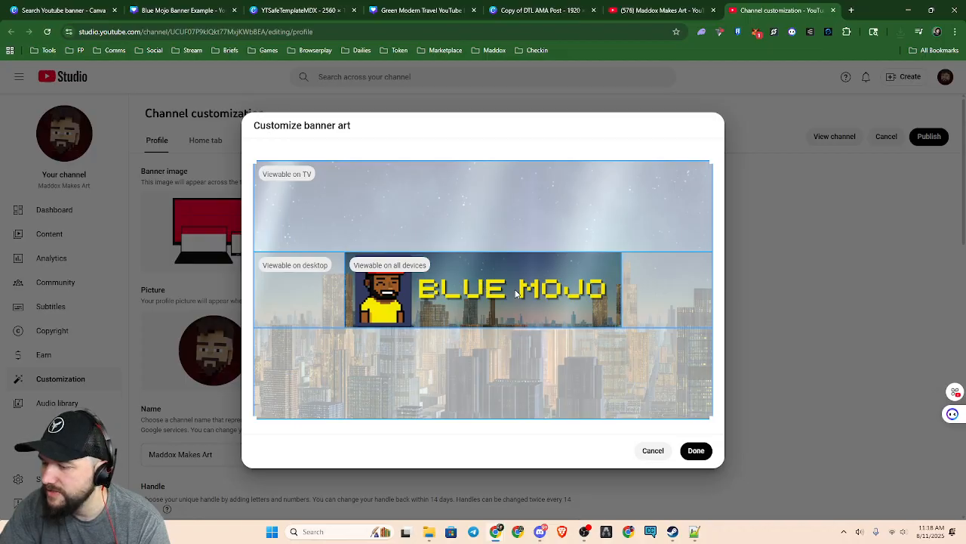
click(698, 451)
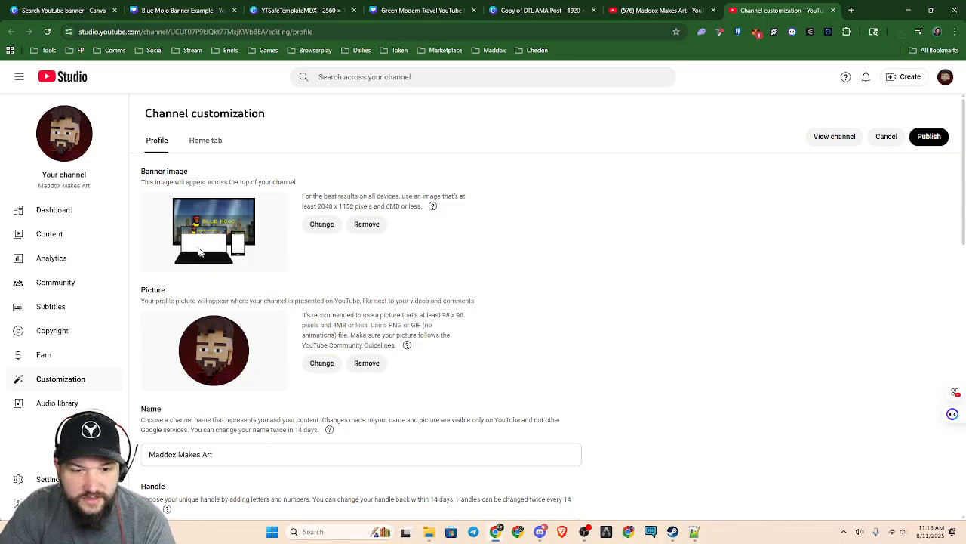
Examine the enlarged banner preview on the TV, laptop and phone mock-ups
click(315, 225)
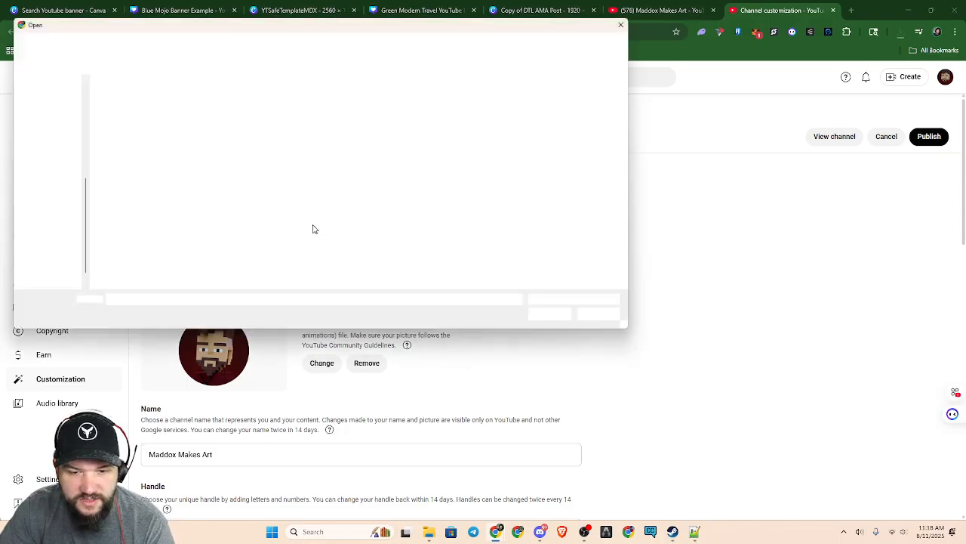
click(633, 20)
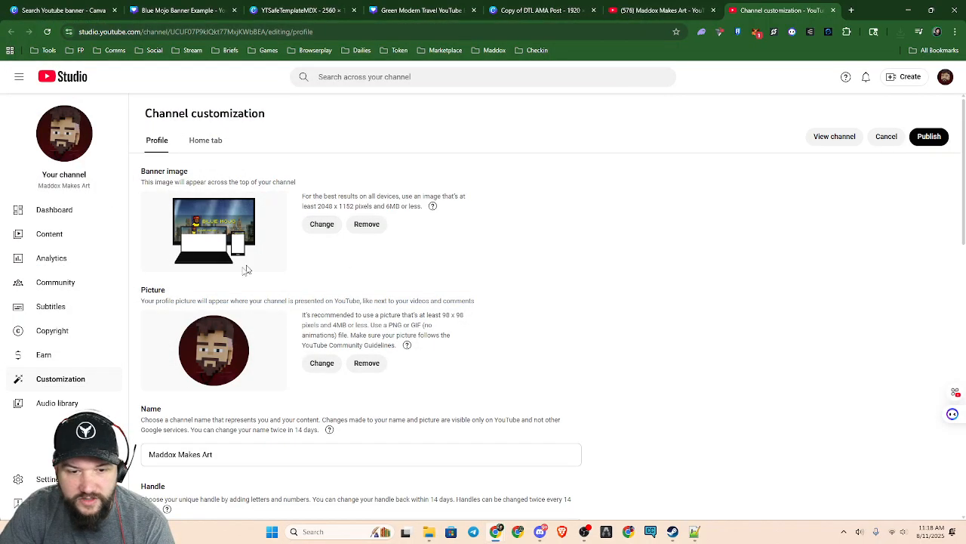
ctrl+scroll(191, 240, up, 1)
ctrl+scroll(192, 239, up, 5)
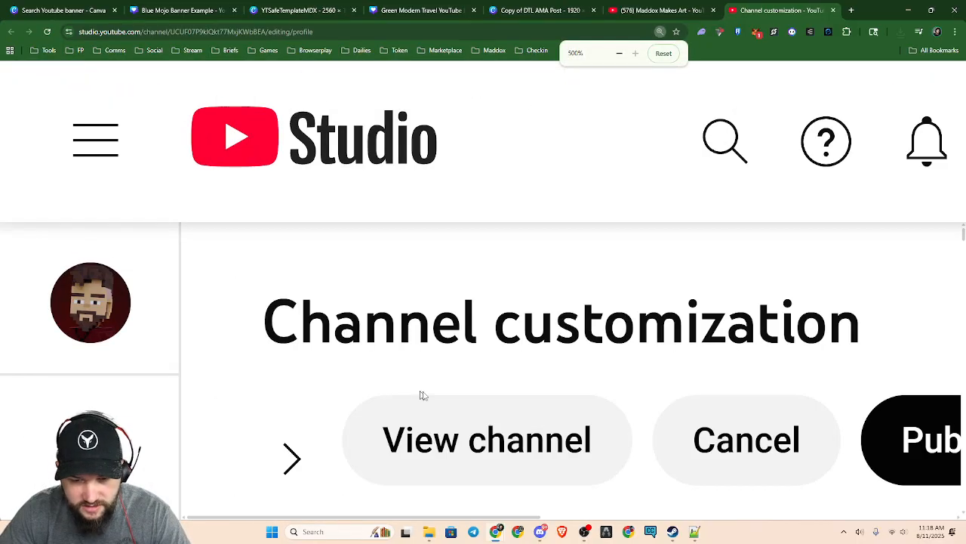
scroll(403, 390, down, 2)
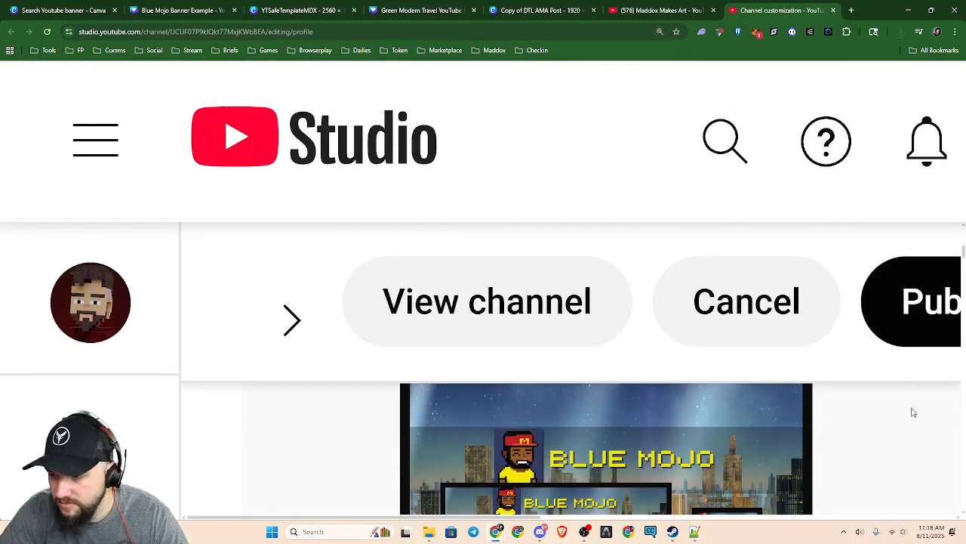
ctrl+scroll(591, 394, down, 2)
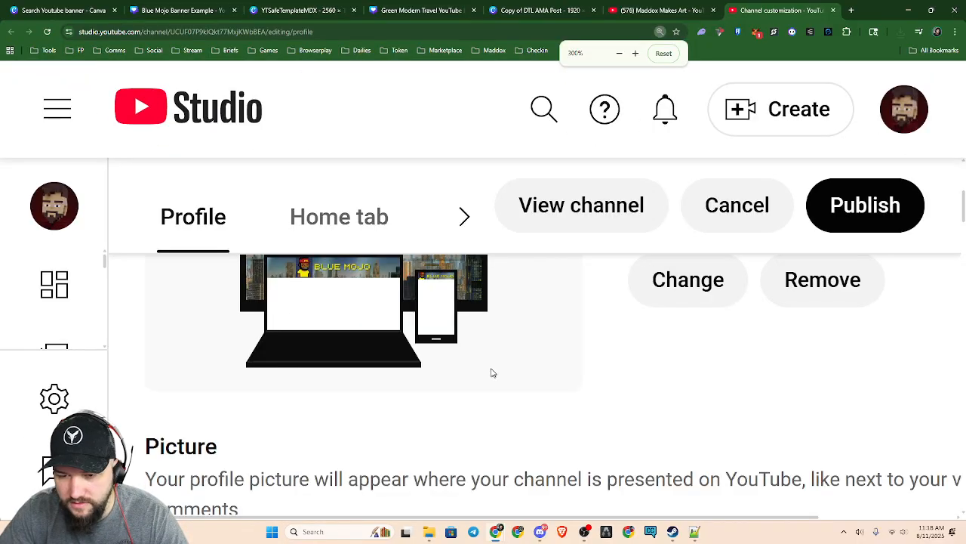
scroll(492, 367, up, 2)
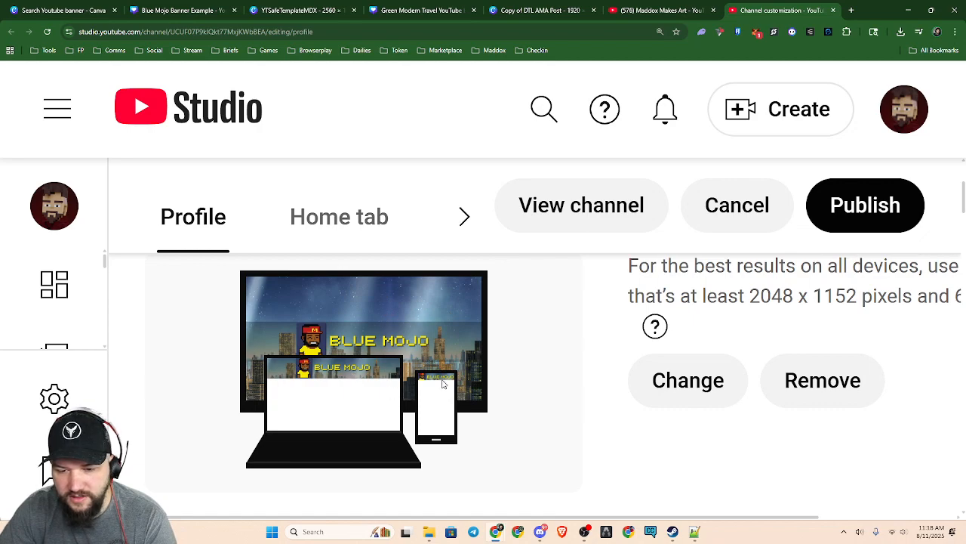
scroll(829, 211, down, 5)
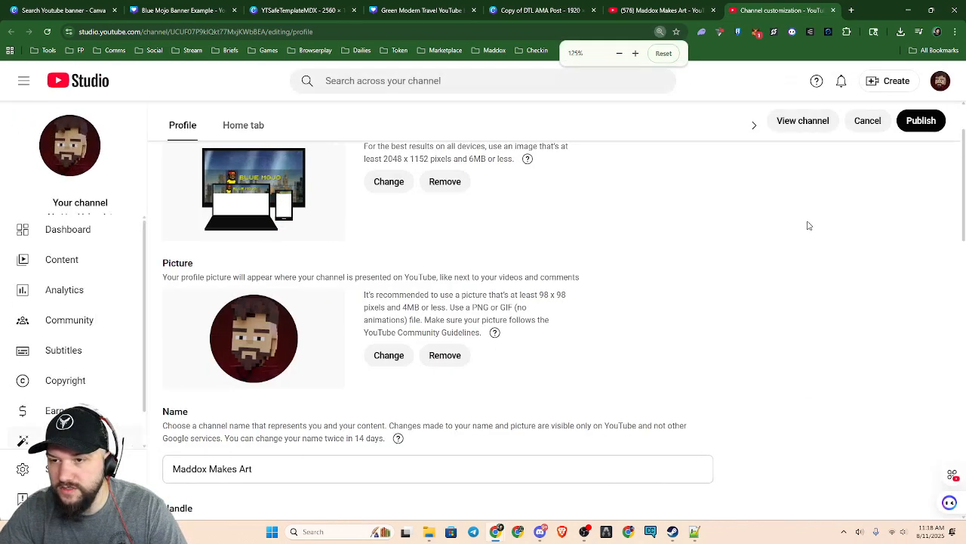
scroll(808, 225, down, 1)
Open the live channel page without publishing the banner, check its header, and return to Channel customization
click(945, 76)
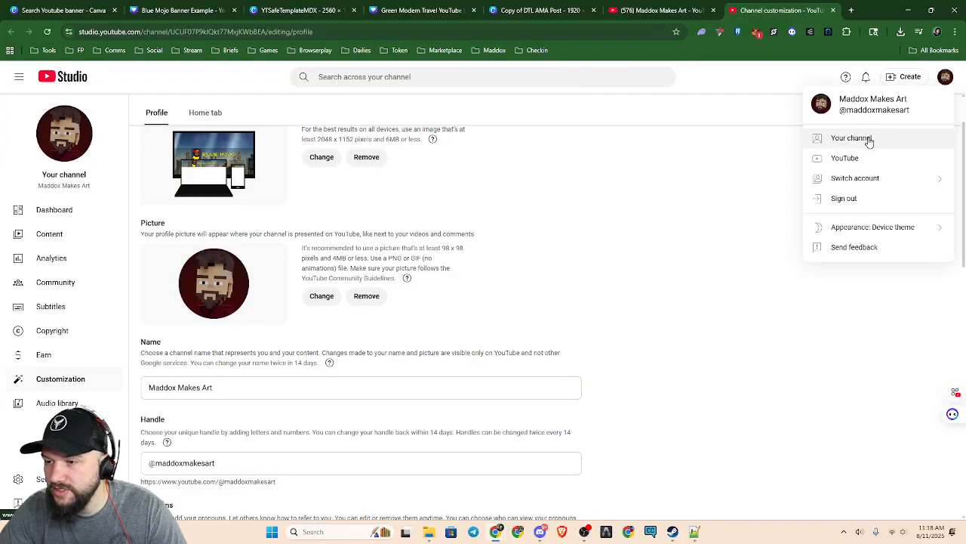
click(869, 138)
click(538, 96)
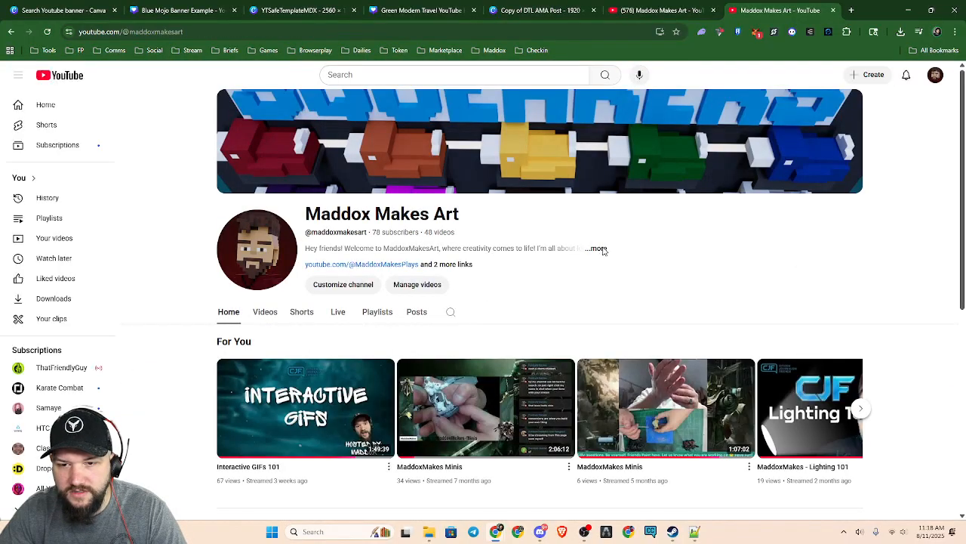
key(alt+Left)
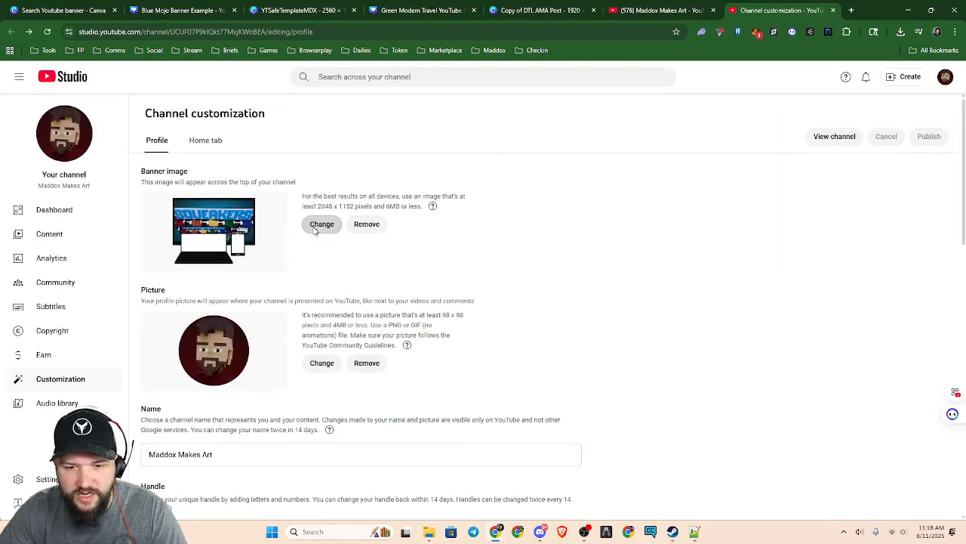
Change the channel's banner image to Blue Mojo Banner Example, accept the crop, and publish the change
click(320, 225)
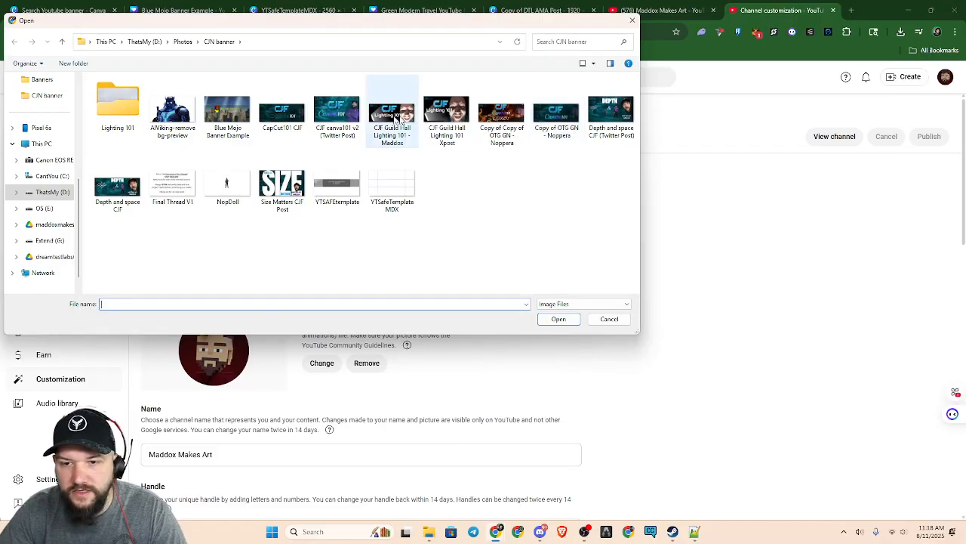
click(226, 113)
click(555, 319)
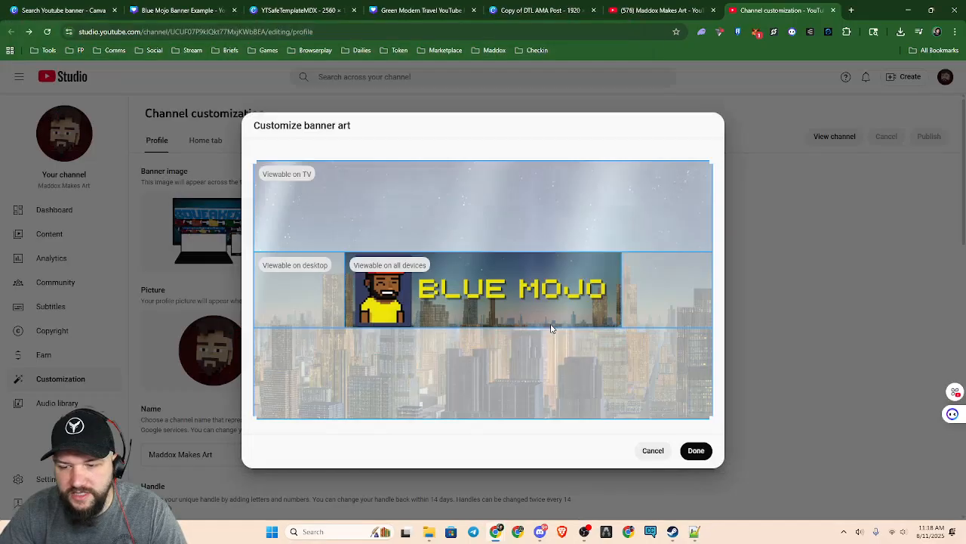
click(696, 450)
scroll(813, 315, down, 12)
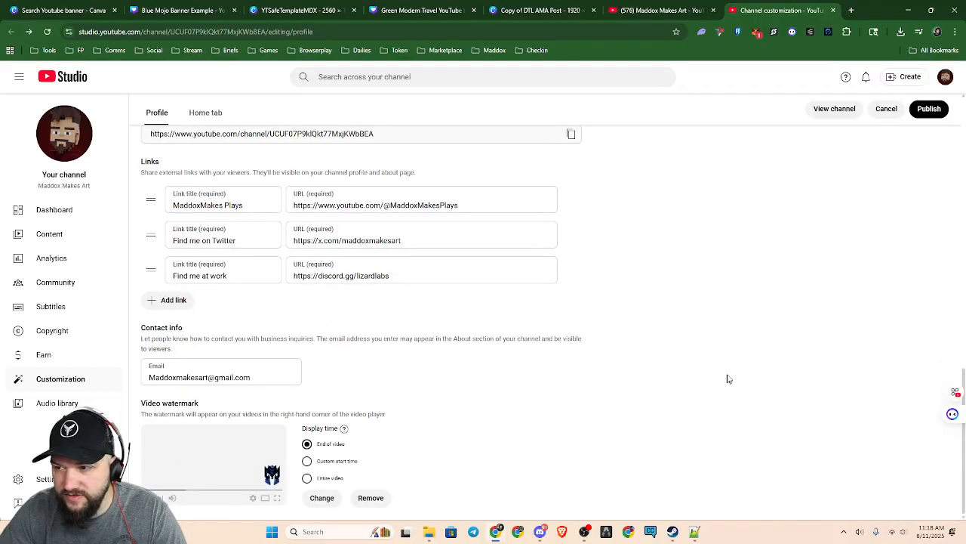
click(930, 109)
Open the channel page to view the published banner, and select the page's web address
scroll(625, 401, up, 3)
scroll(621, 425, up, 10)
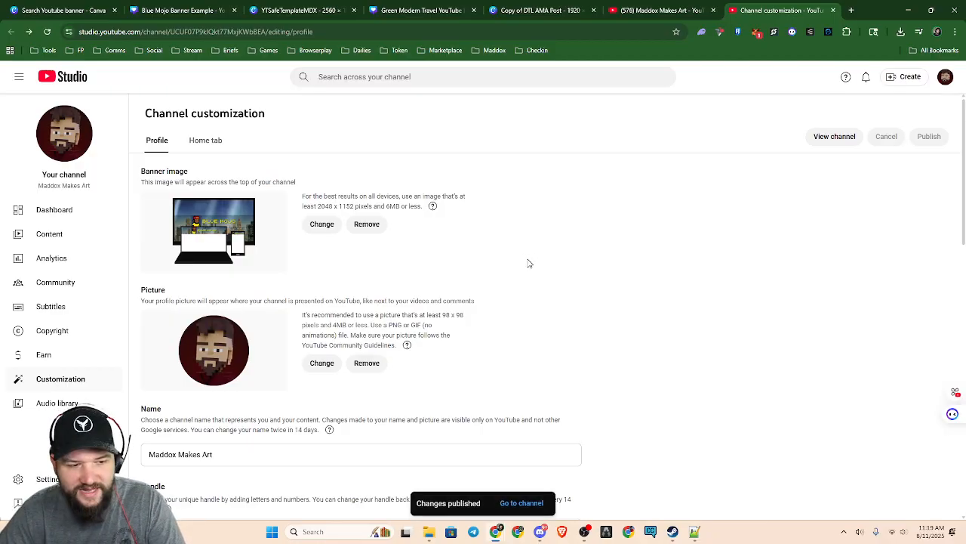
click(523, 502)
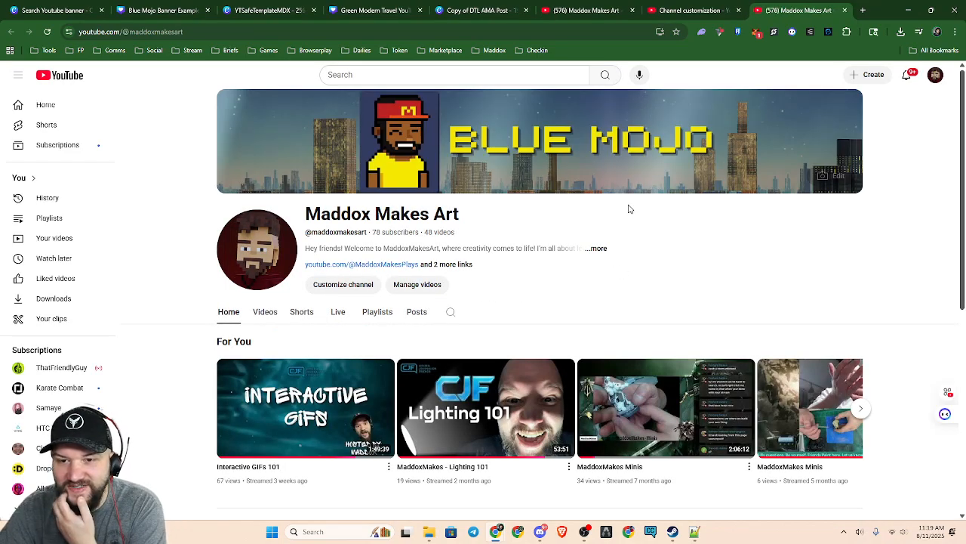
click(216, 32)
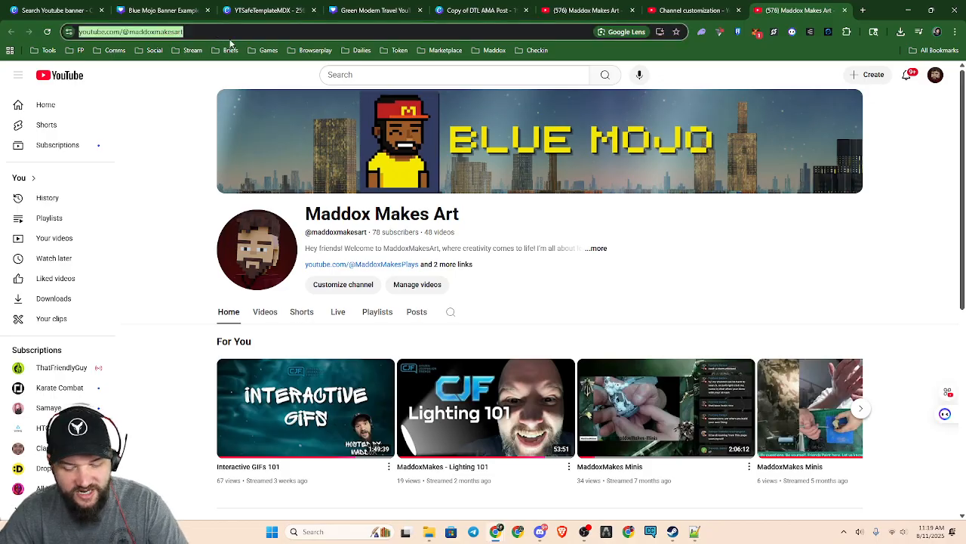
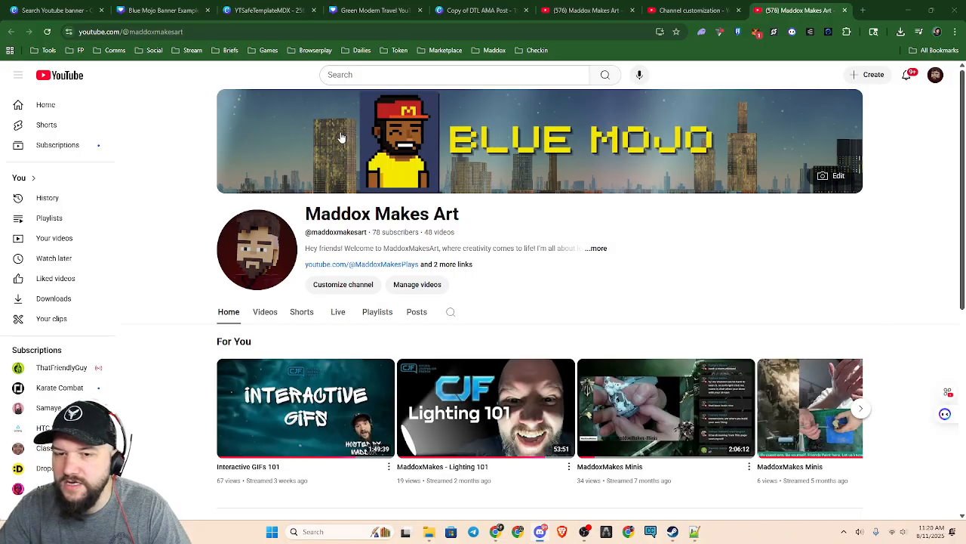
Open the Green Modern Travel YouTube Banner design and examine how the hiker cutout overlaps the rounded photo frame
click(143, 10)
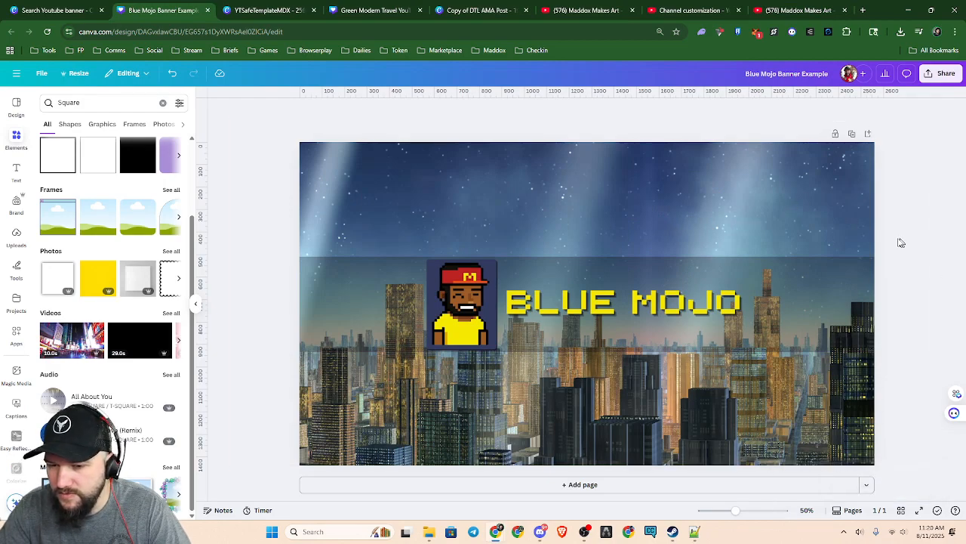
click(290, 11)
click(344, 11)
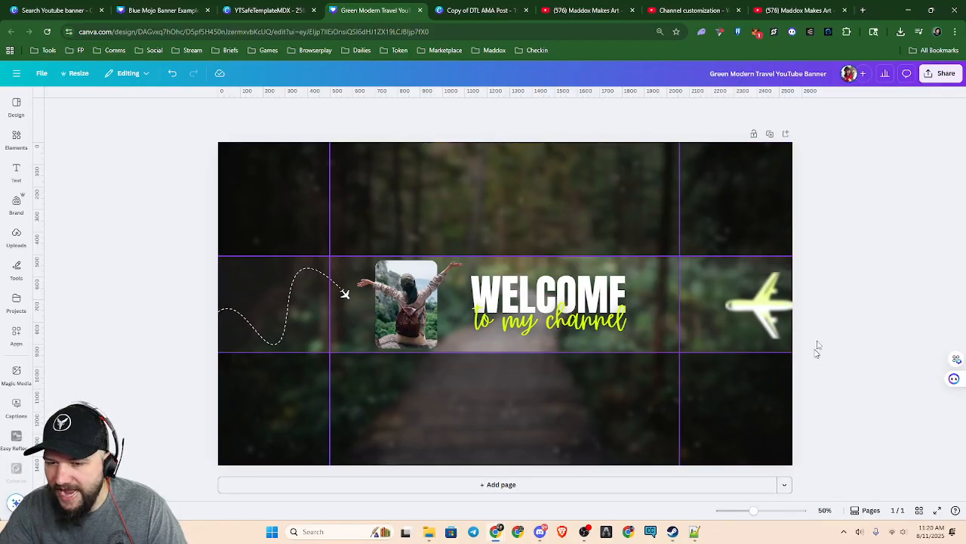
scroll(532, 365, up, 5)
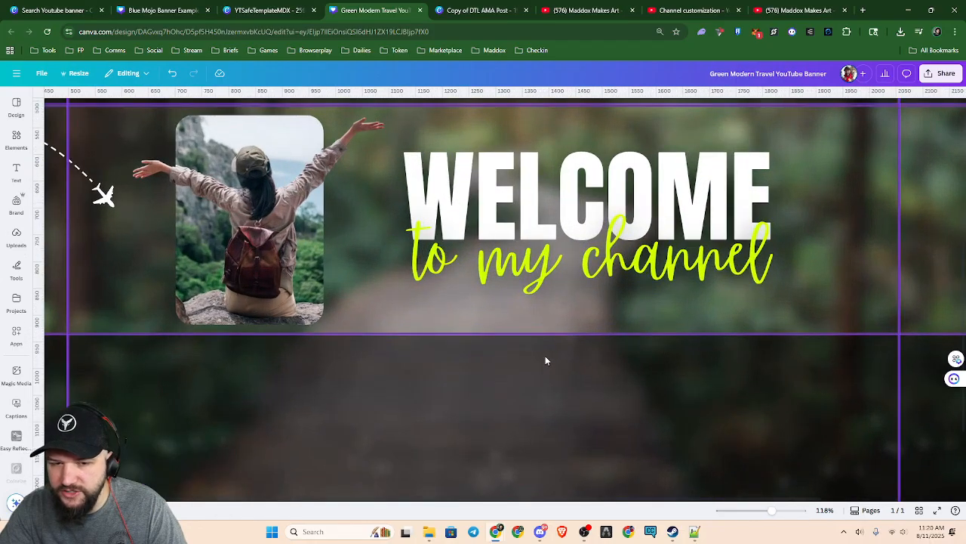
scroll(548, 363, up, 1)
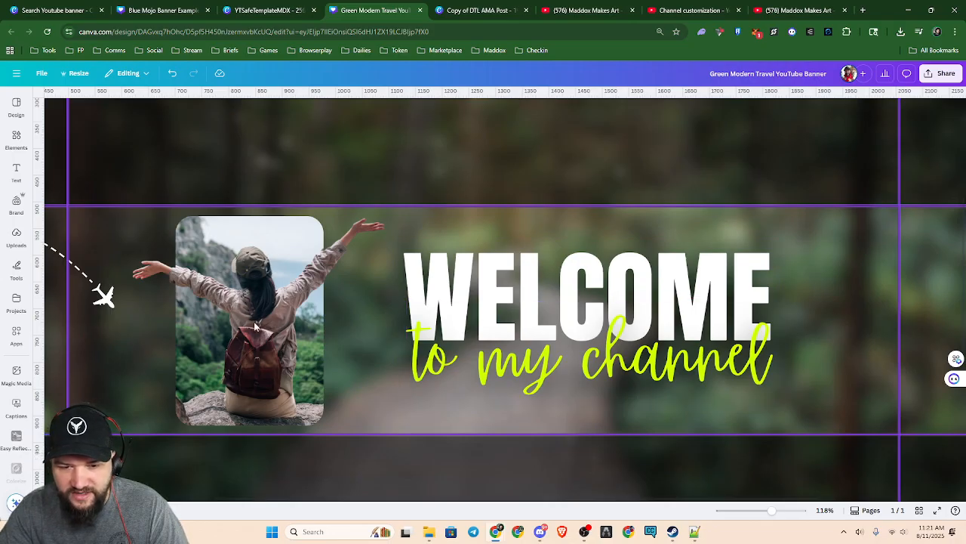
ctrl+scroll(245, 323, up, 5)
ctrl+scroll(255, 313, up, 1)
ctrl+scroll(256, 312, down, 1)
drag(302, 328, 570, 348)
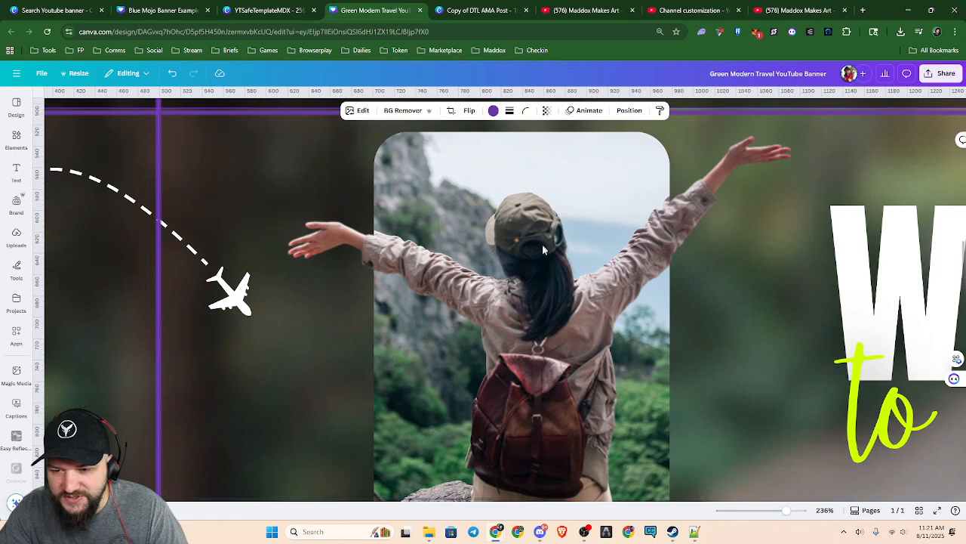
ctrl+scroll(570, 318, down, 2)
ctrl+scroll(572, 320, up, 2)
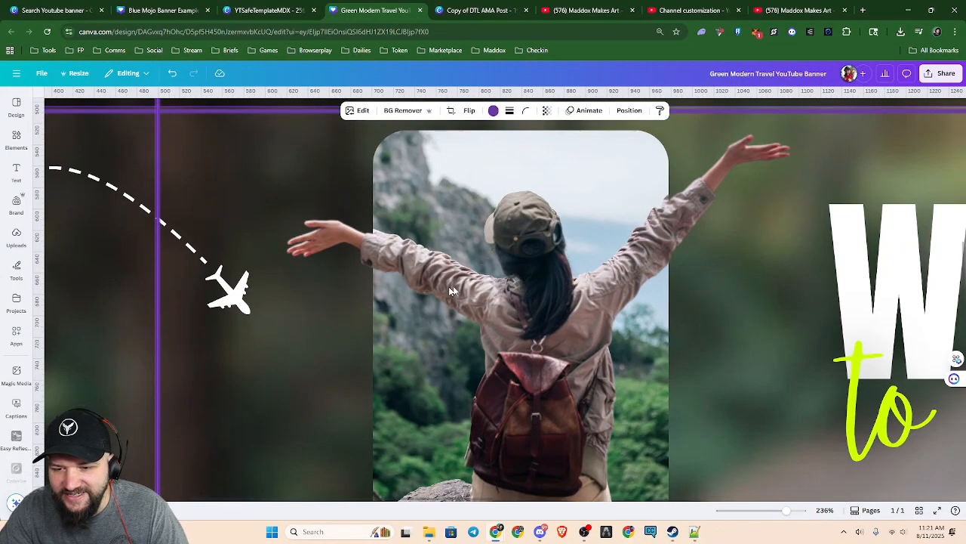
scroll(579, 328, down, 2)
scroll(579, 331, up, 2)
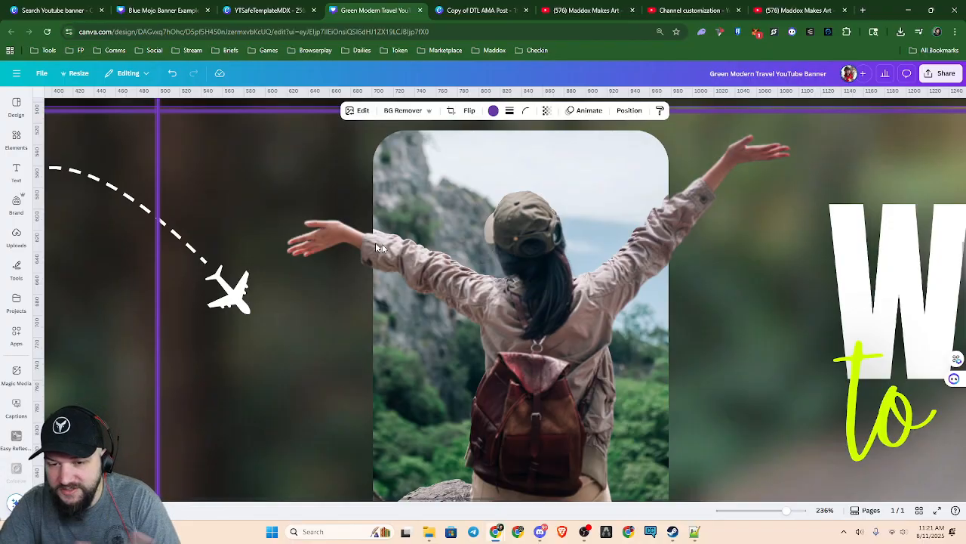
Inspect the hiker's arms, backpack and the lower part of the framed photo at close range
scroll(408, 257, up, 5)
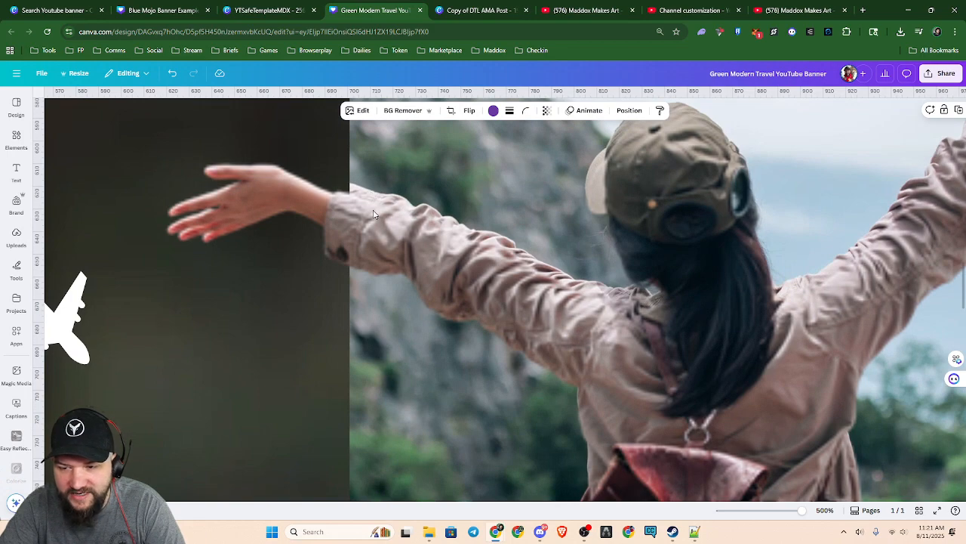
scroll(662, 325, down, 3)
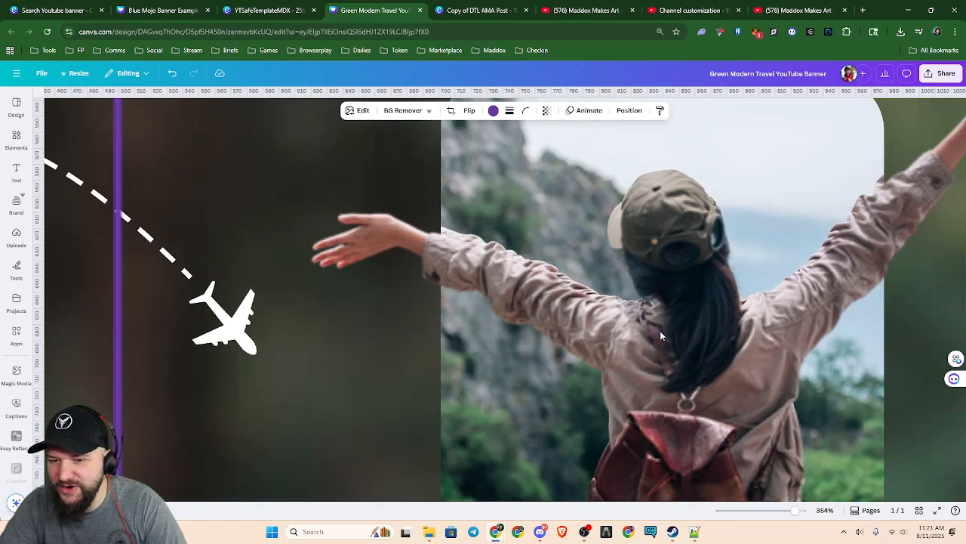
drag(736, 347, 640, 365)
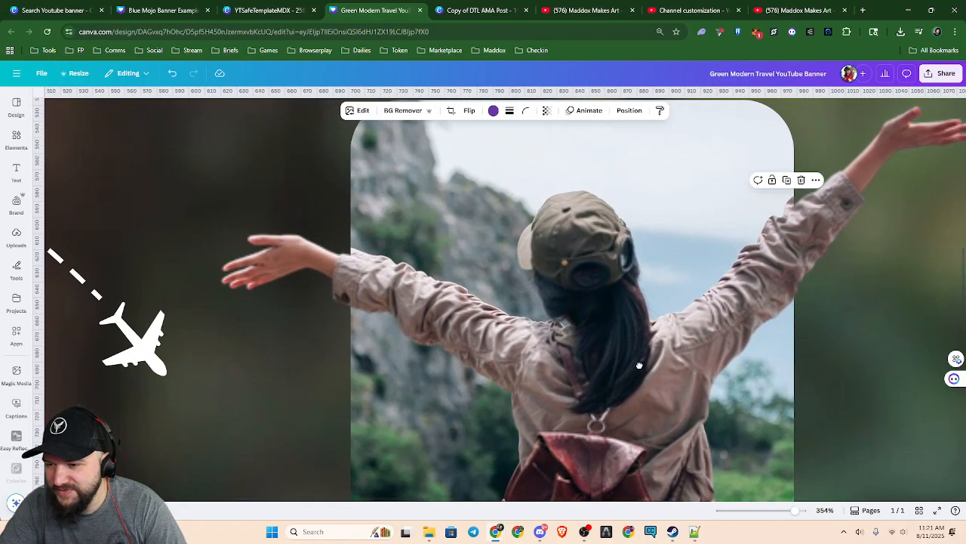
scroll(707, 298, down, 3)
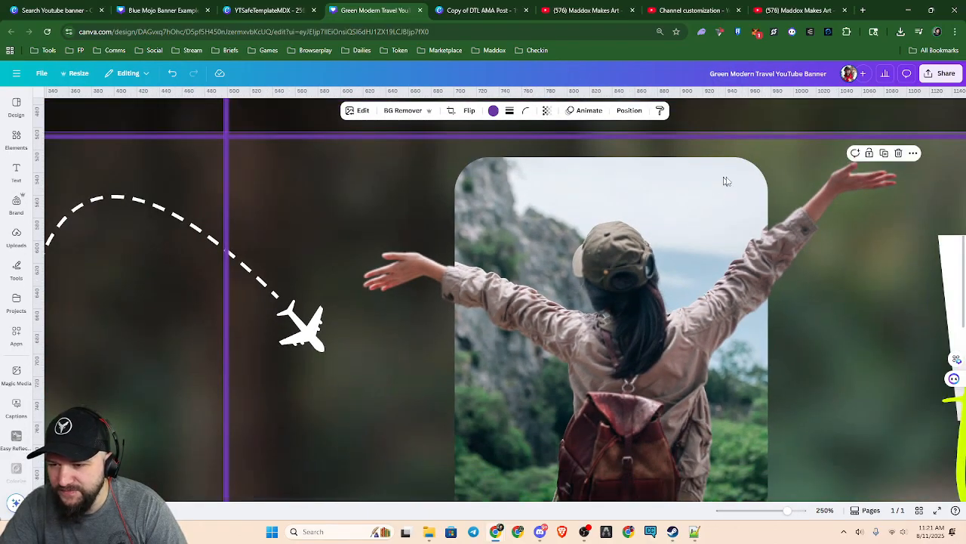
scroll(689, 353, down, 3)
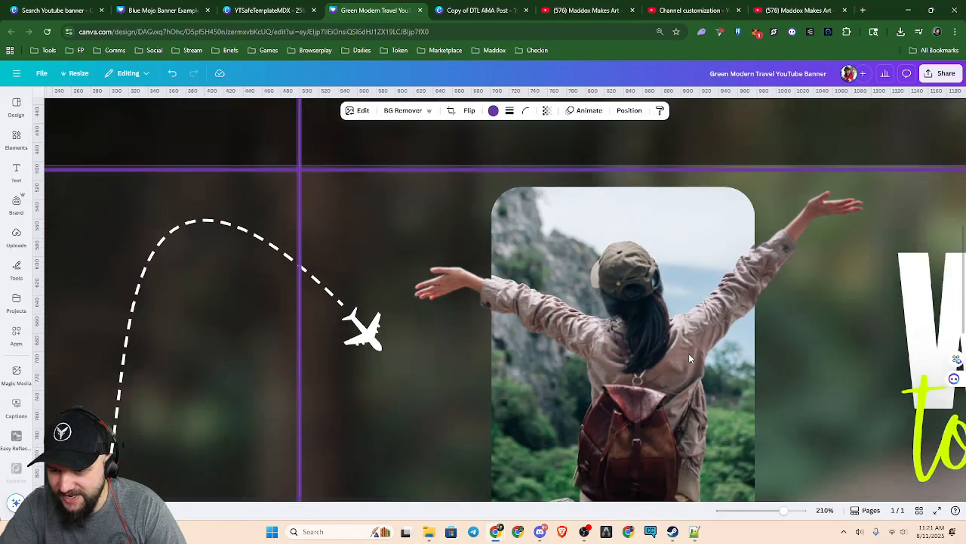
scroll(687, 386, down, 2)
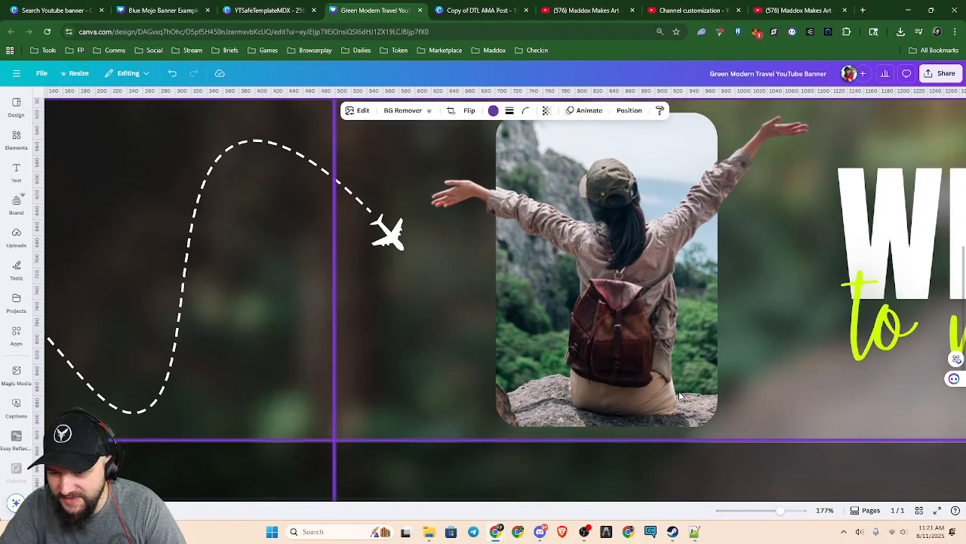
scroll(678, 395, up, 5)
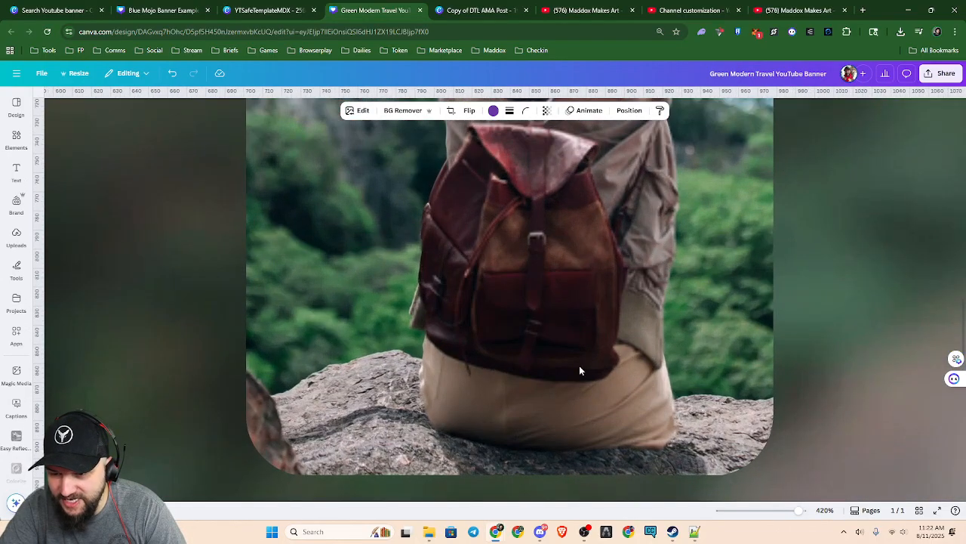
scroll(623, 340, up, 4)
scroll(619, 334, down, 1)
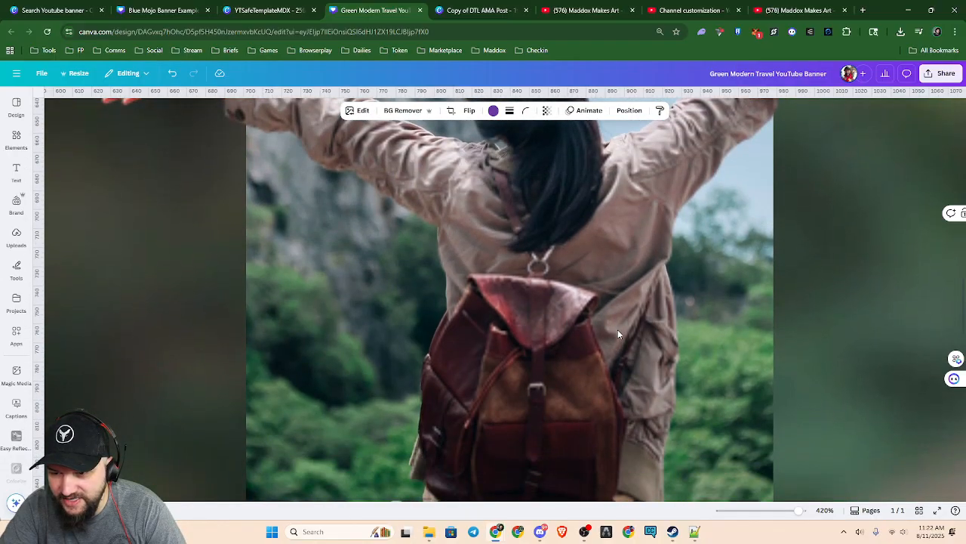
scroll(618, 329, down, 5)
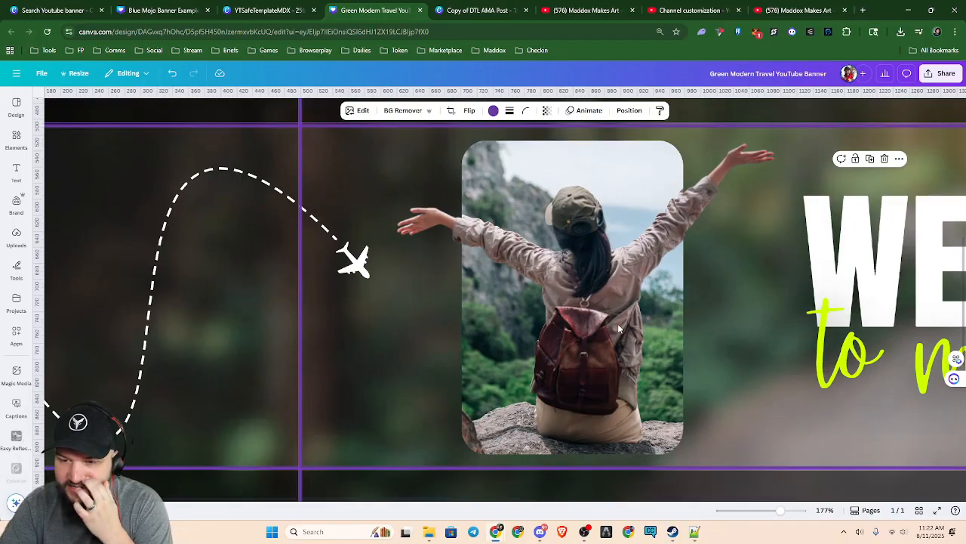
Compare the hiker photo with the welcome text and review the whole travel banner within its guide lines
scroll(627, 339, down, 3)
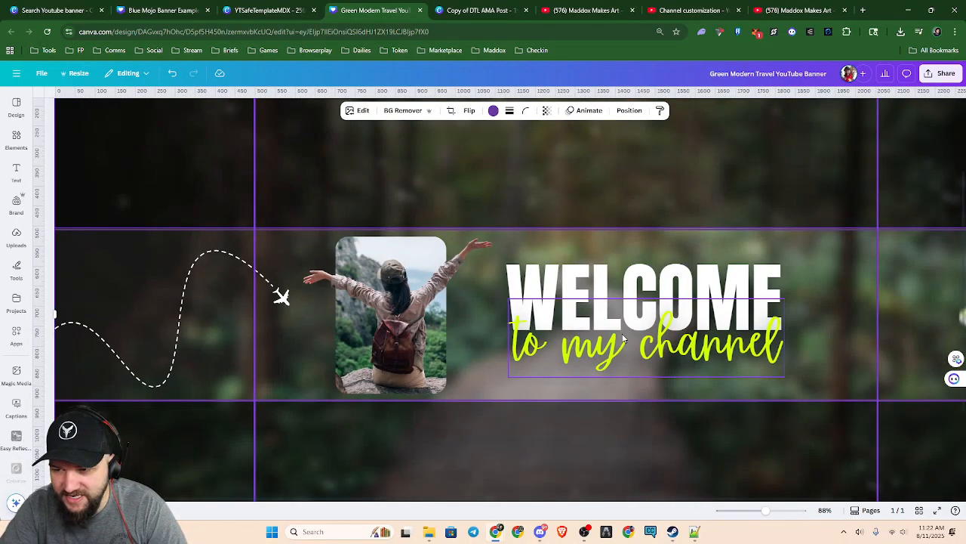
scroll(566, 364, down, 3)
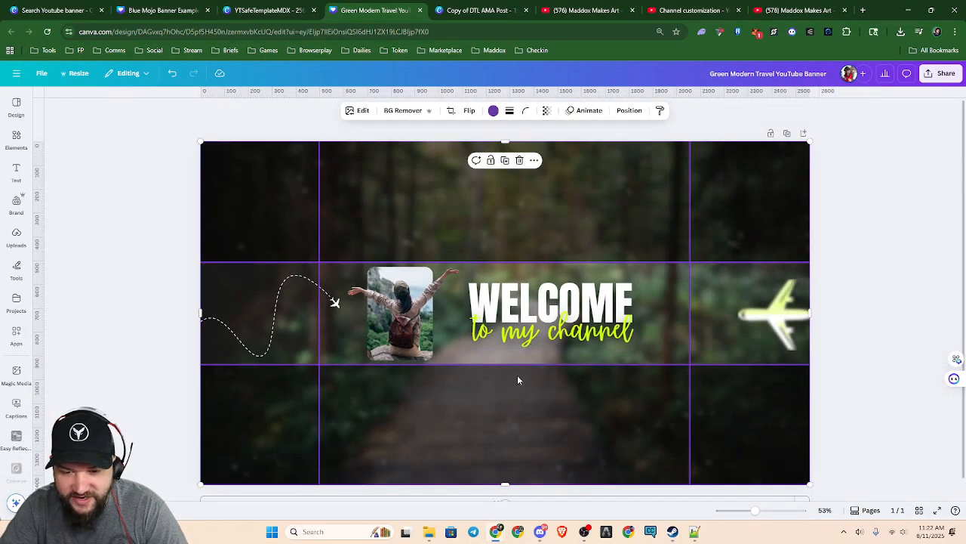
scroll(423, 349, up, 3)
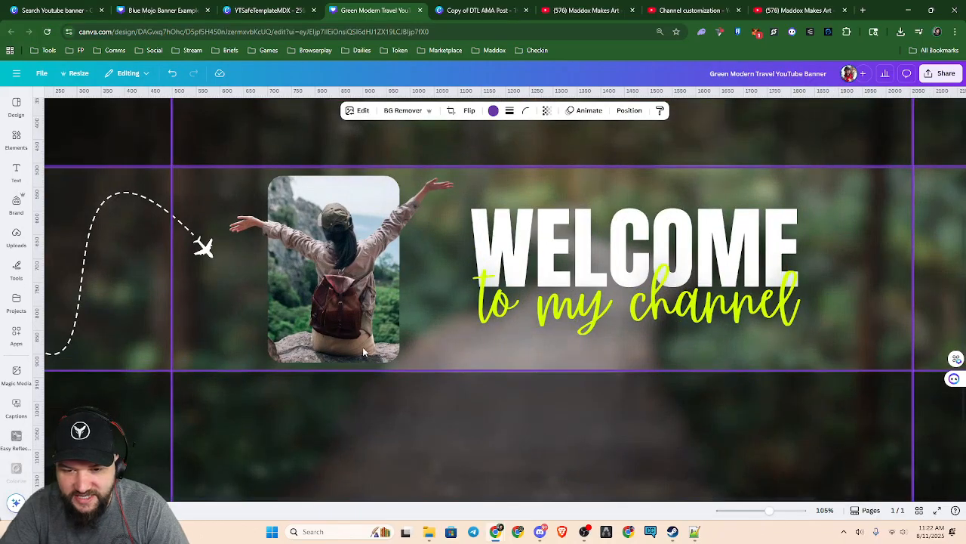
scroll(362, 351, up, 3)
scroll(365, 309, down, 2)
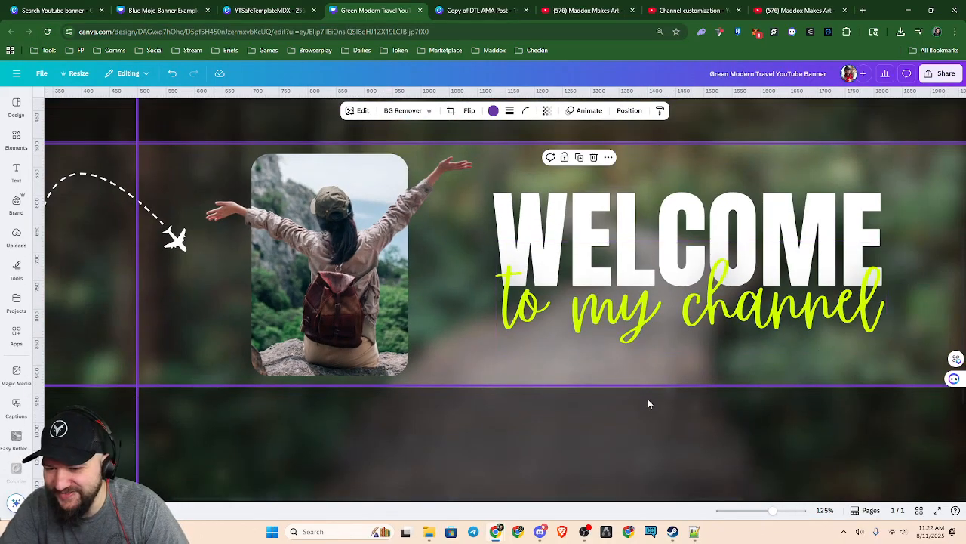
scroll(604, 400, down, 3)
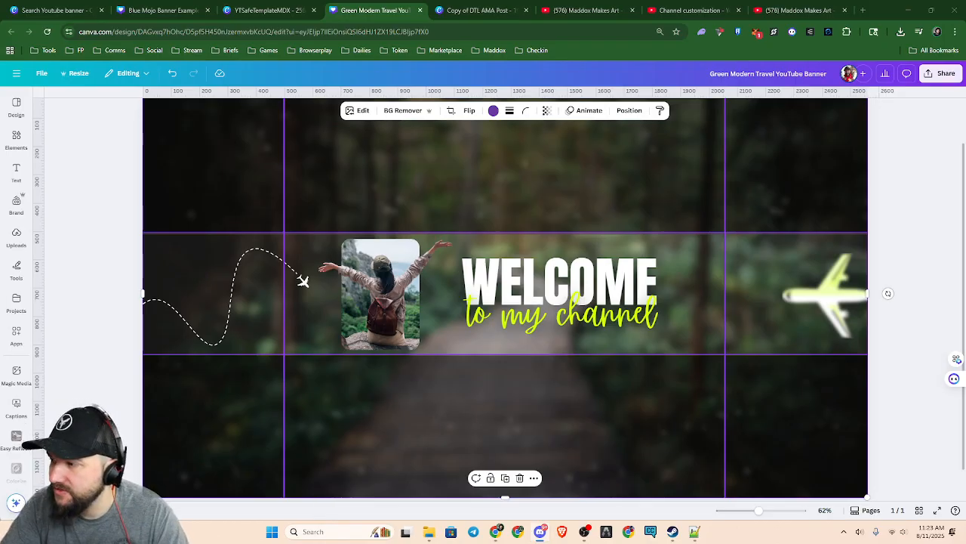
Switch to Discord, find the guide-line template image in the CJF STAGE chat, view it enlarged, and return to the travel banner in Canva
drag(744, 539, 627, 3)
scroll(894, 403, down, 2)
scroll(895, 399, down, 1)
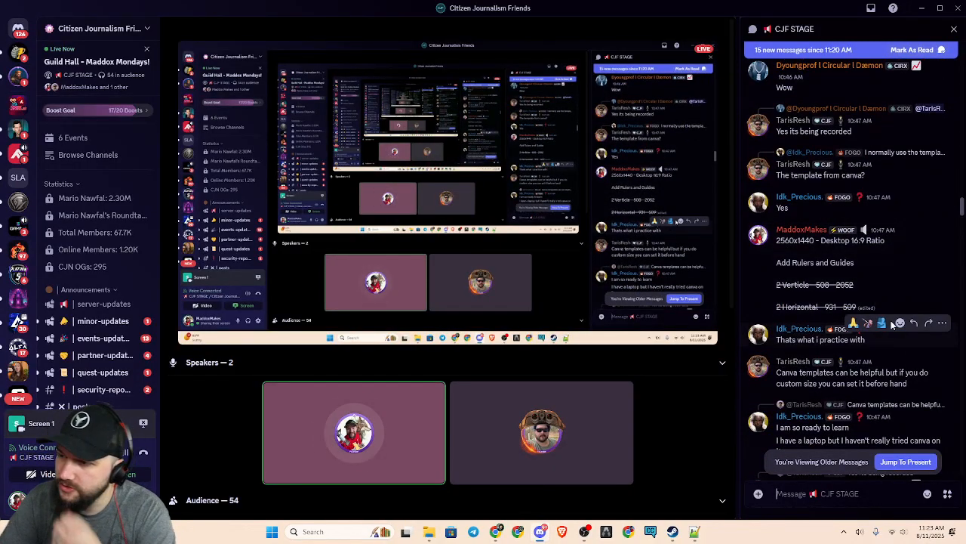
scroll(908, 374, down, 1)
scroll(905, 373, down, 10)
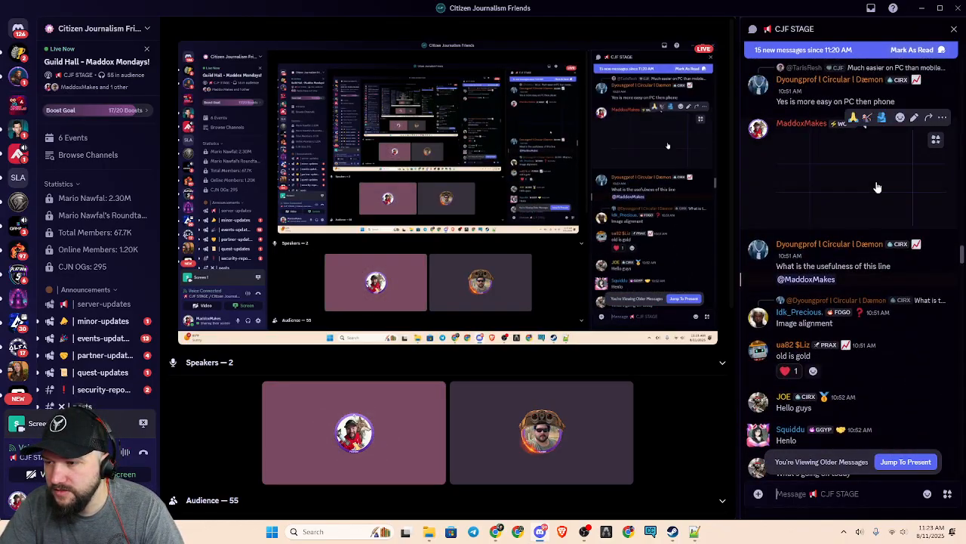
click(873, 199)
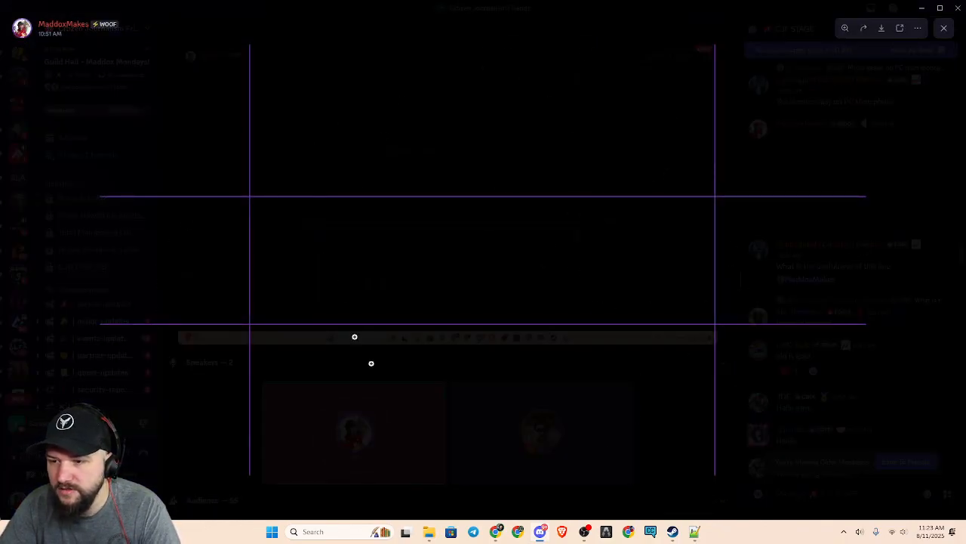
click(794, 338)
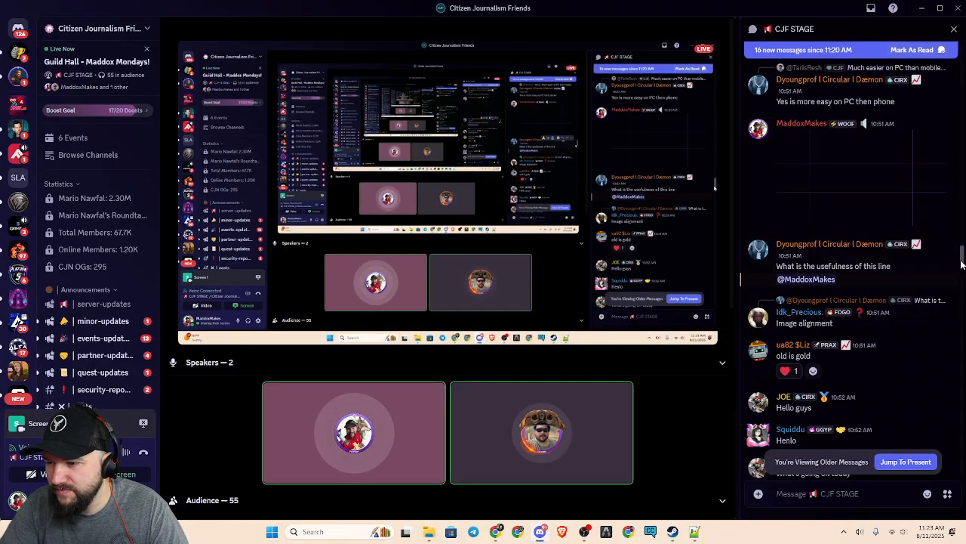
drag(392, 8, 965, 0)
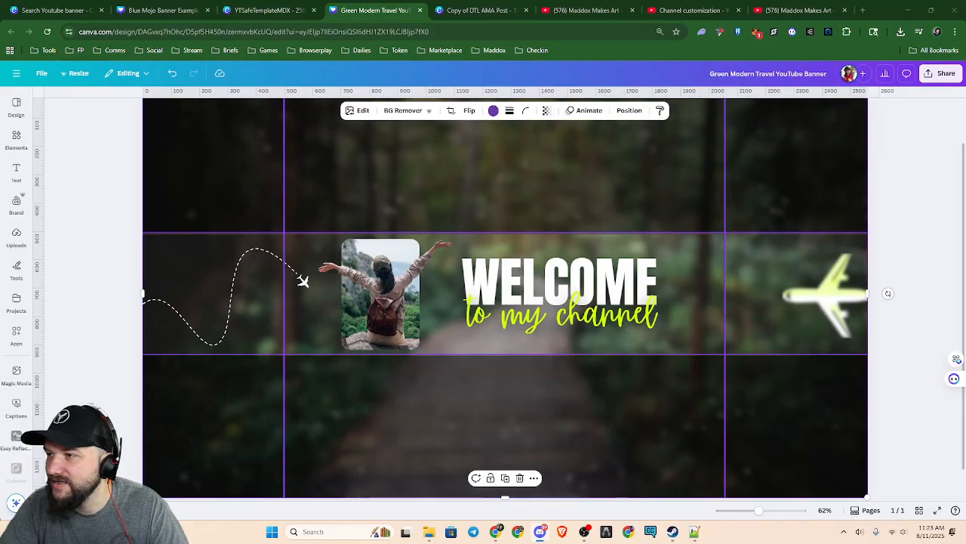
Check the recent downloads, switch to the Blue Mojo Banner Example design, and view the downloaded YTSafeTemplateMDX.png before closing it
click(901, 32)
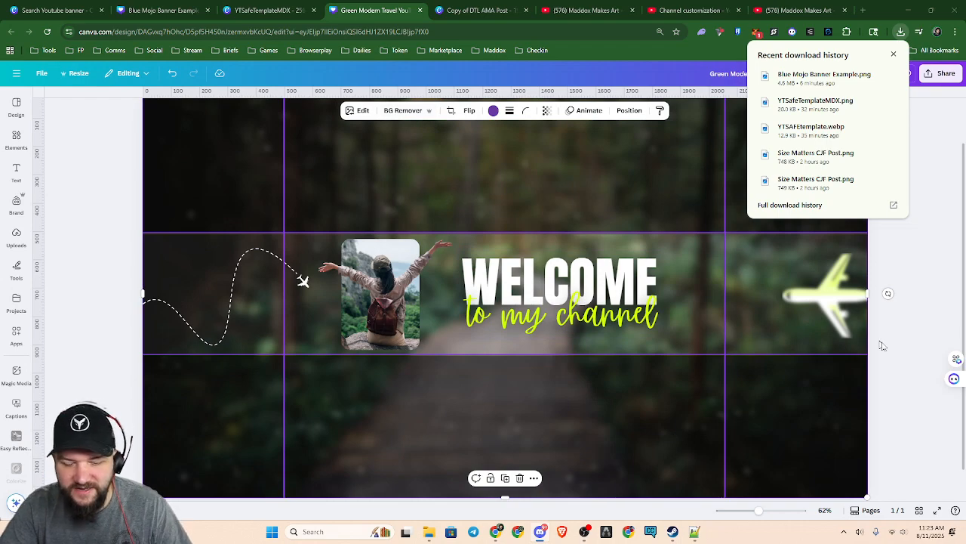
click(925, 379)
scroll(609, 321, down, 3)
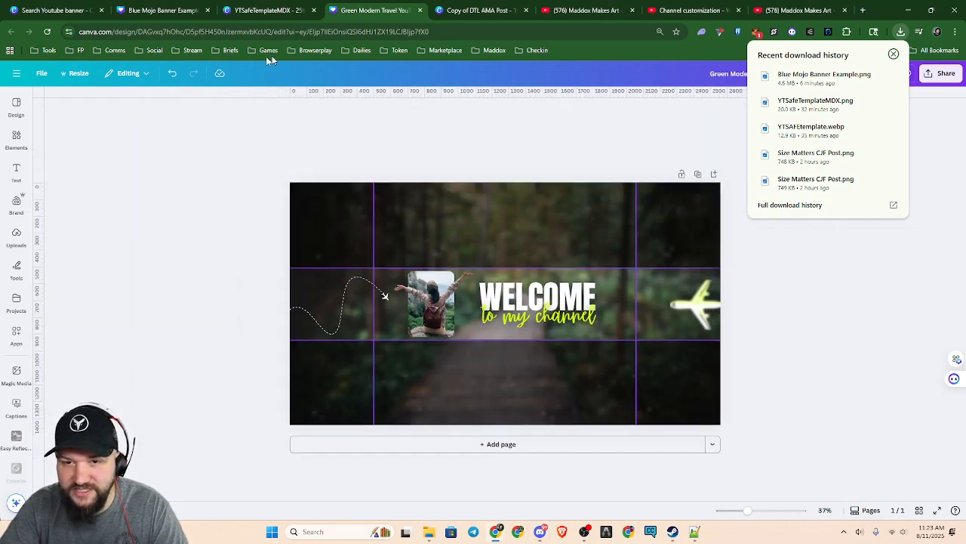
click(162, 10)
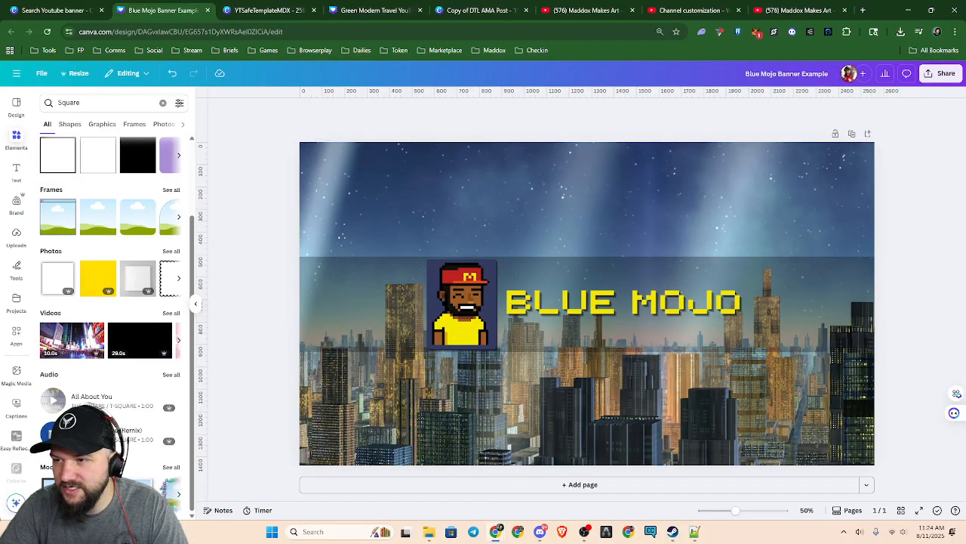
click(901, 32)
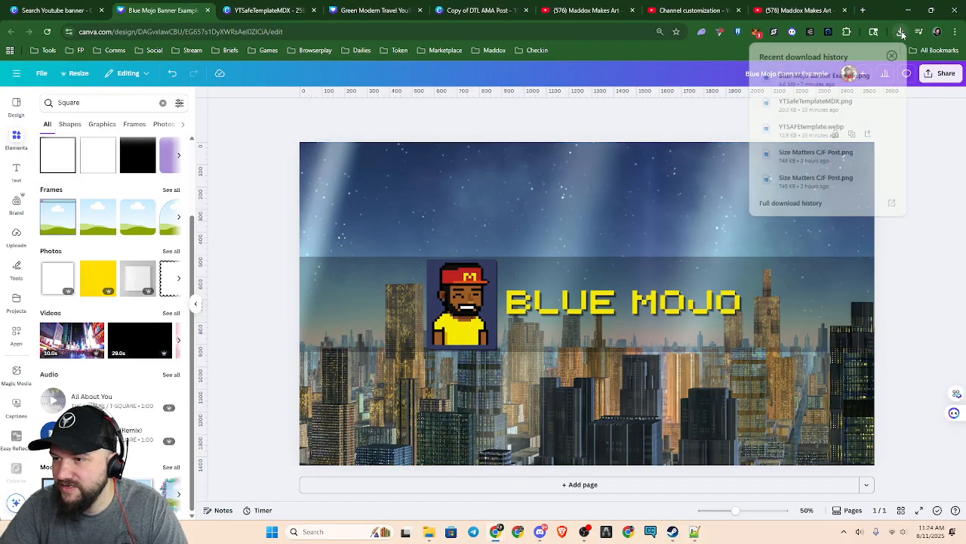
click(834, 106)
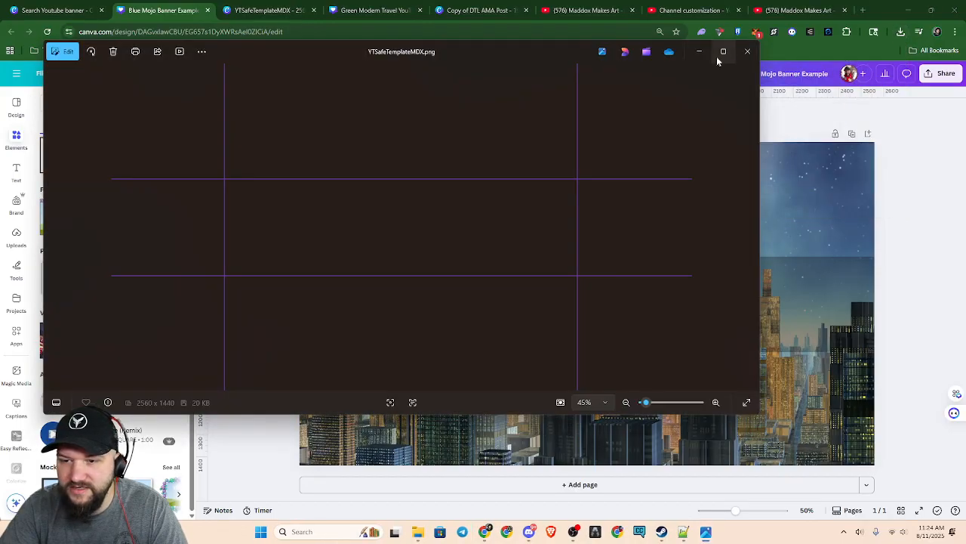
click(748, 50)
Overlay the uploaded safe-area guide template on the Blue Mojo banner, enlarge it to cover the full canvas, and show the design's layers
click(16, 236)
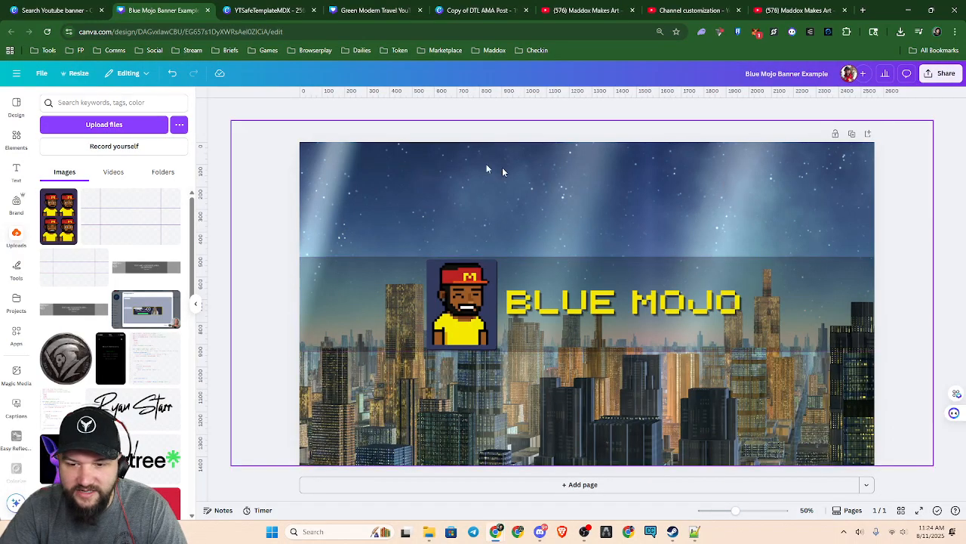
click(132, 221)
drag(373, 184, 298, 149)
drag(803, 424, 868, 463)
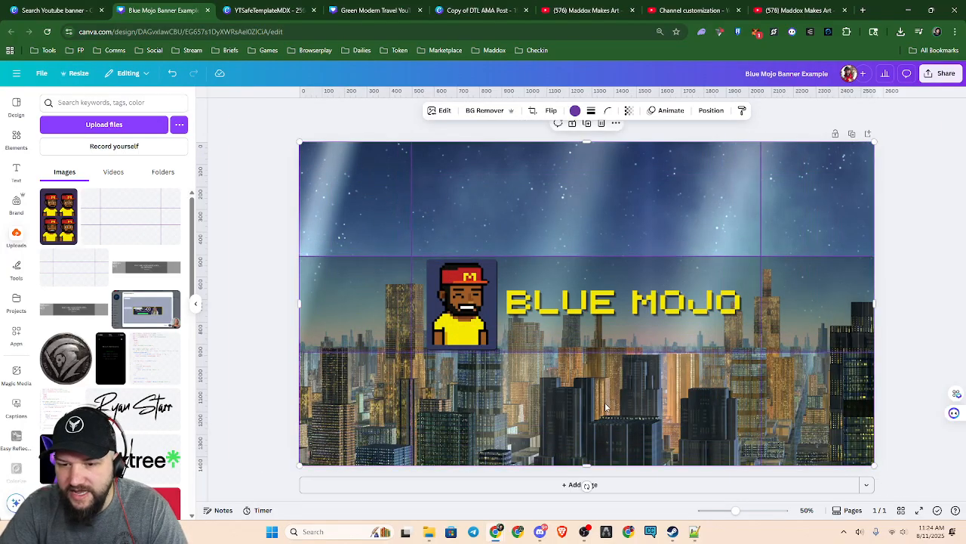
ctrl+scroll(619, 408, up, 3)
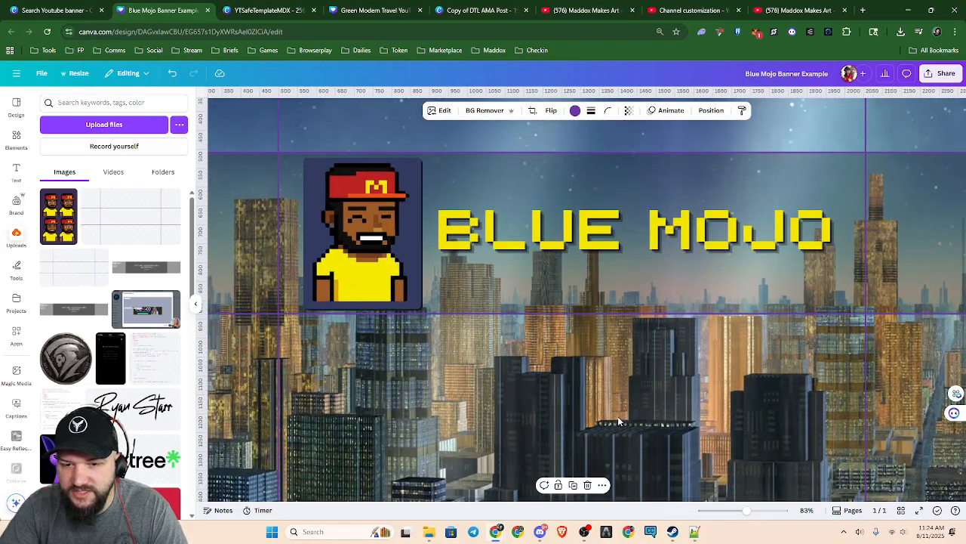
key(alt+1)
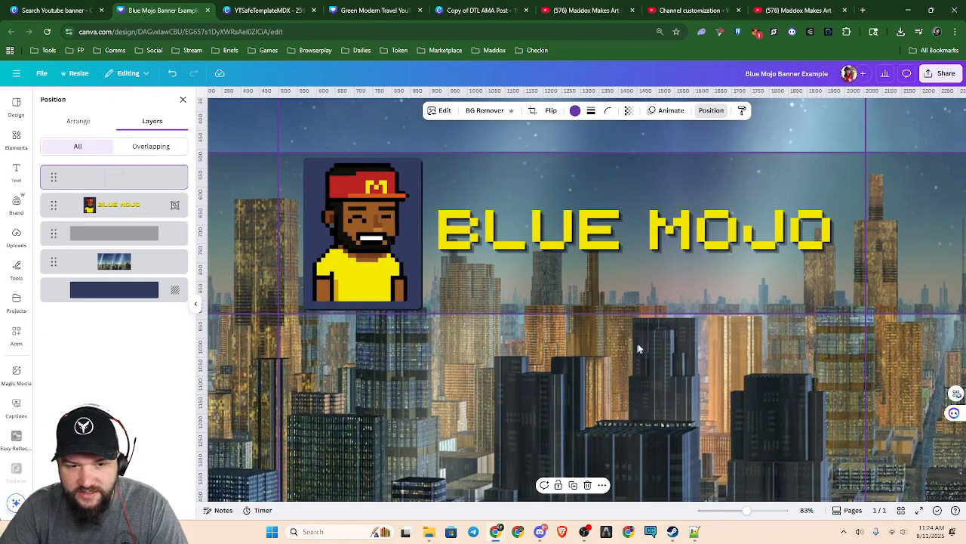
Delete the safe-area guide template from the Blue Mojo banner, undo the deletion, and examine the logo and text against the guide lines
ctrl+scroll(690, 382, down, 2)
ctrl+scroll(690, 381, down, 2)
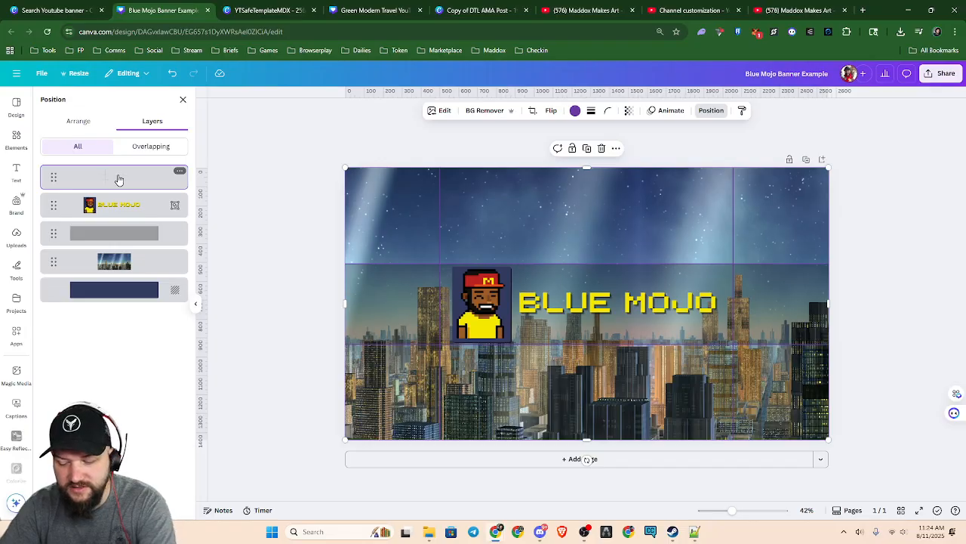
key(Delete)
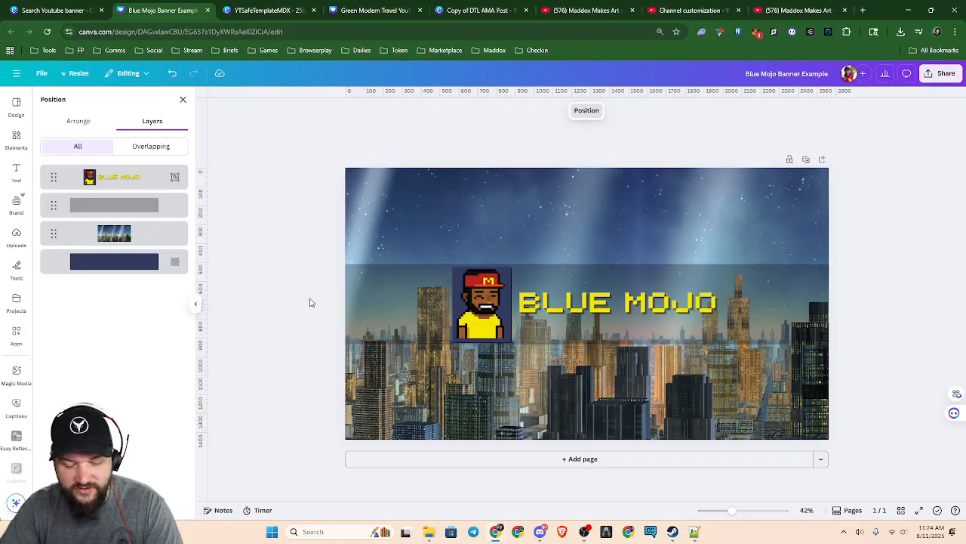
key(ctrl+z)
scroll(684, 386, up, 3)
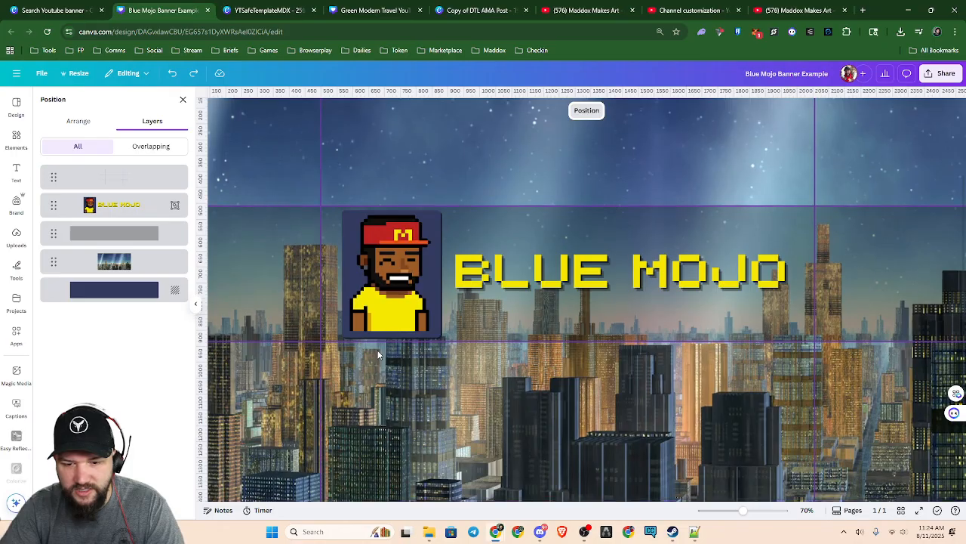
scroll(379, 355, down, 1)
scroll(386, 378, up, 3)
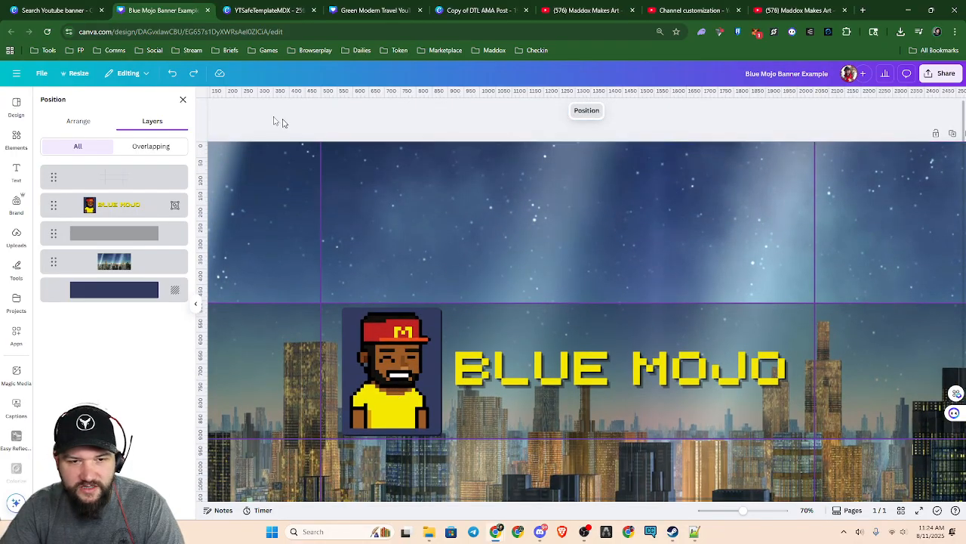
Browse the YouTube banner templates and start a new design from the Blue Green Pixel Gaming Channel YouTube Banner
click(61, 11)
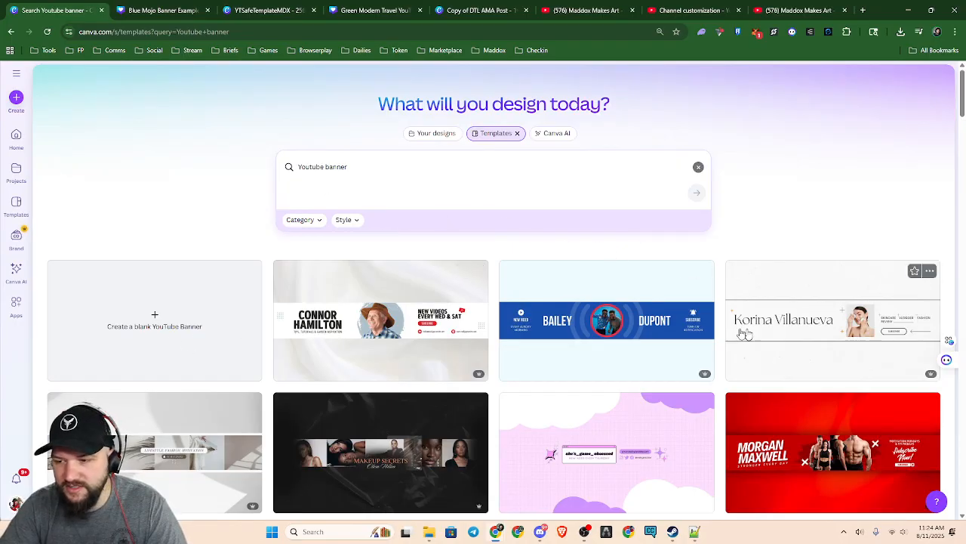
scroll(450, 325, down, 6)
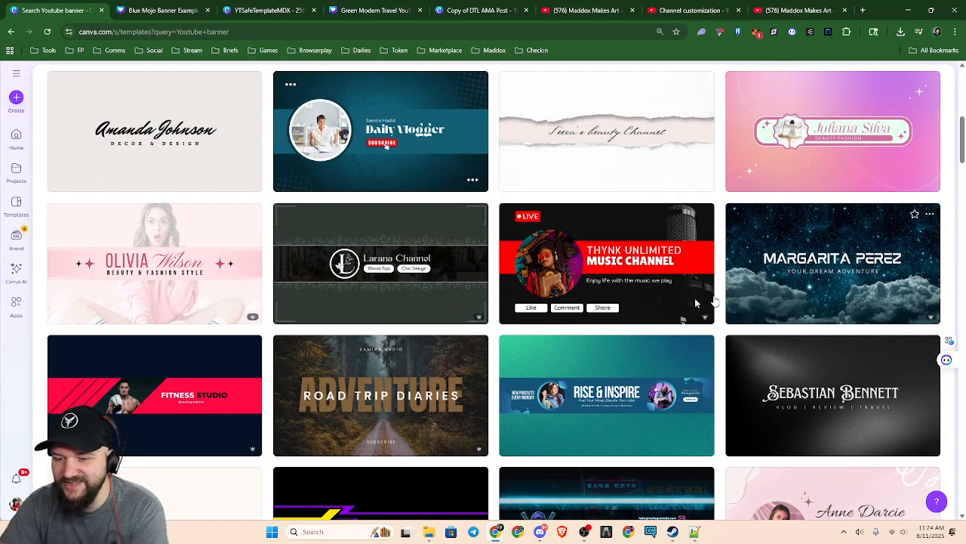
scroll(329, 379, down, 3)
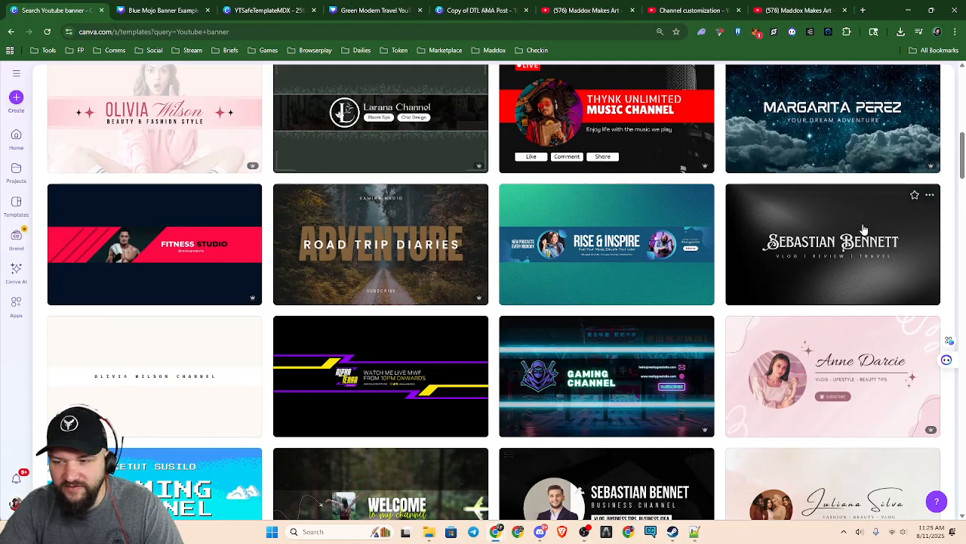
scroll(373, 328, down, 3)
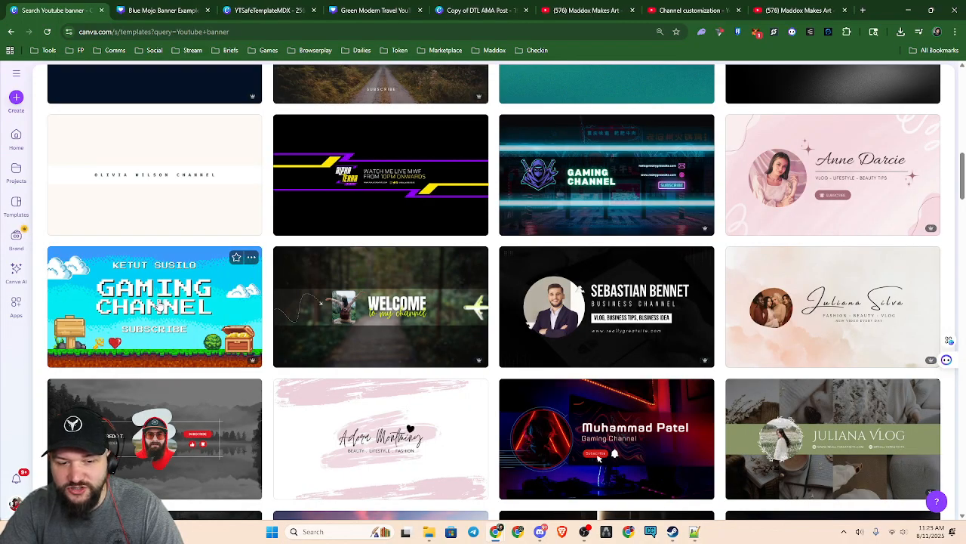
click(194, 319)
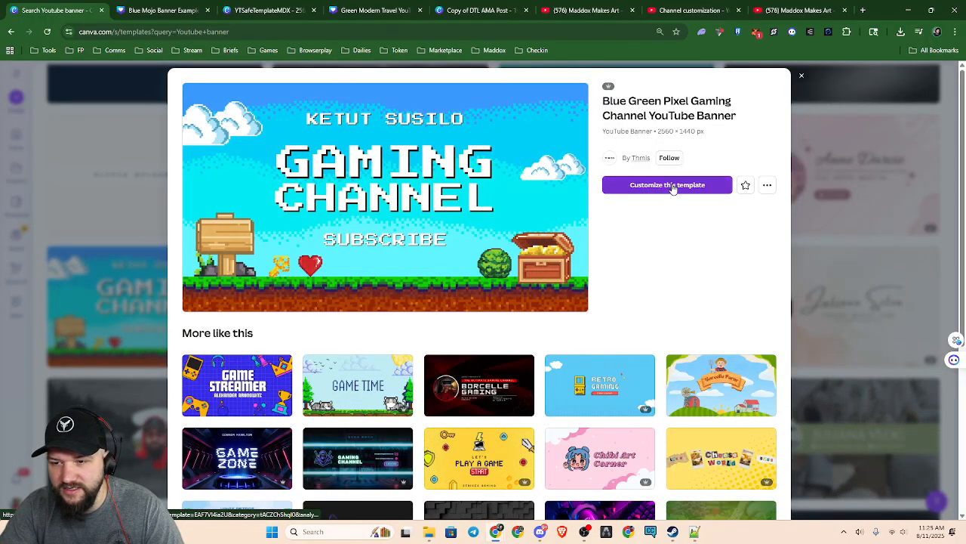
click(670, 185)
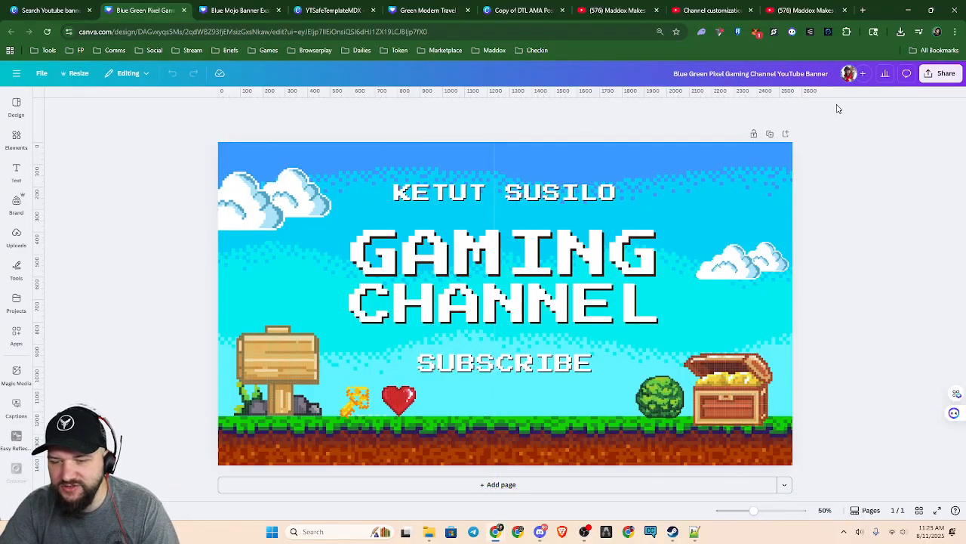
Download the pixel gaming banner as a PNG and save the file to the computer
click(942, 73)
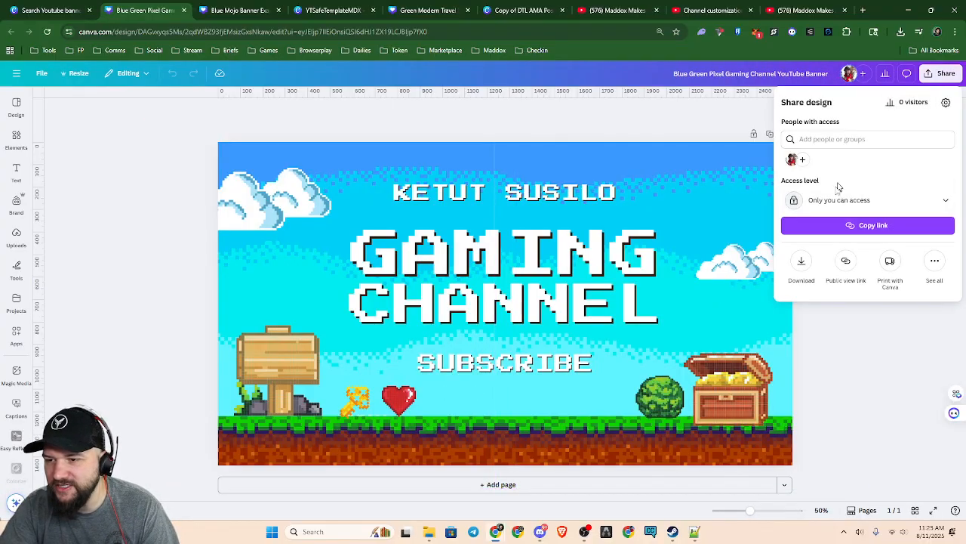
click(802, 271)
click(819, 276)
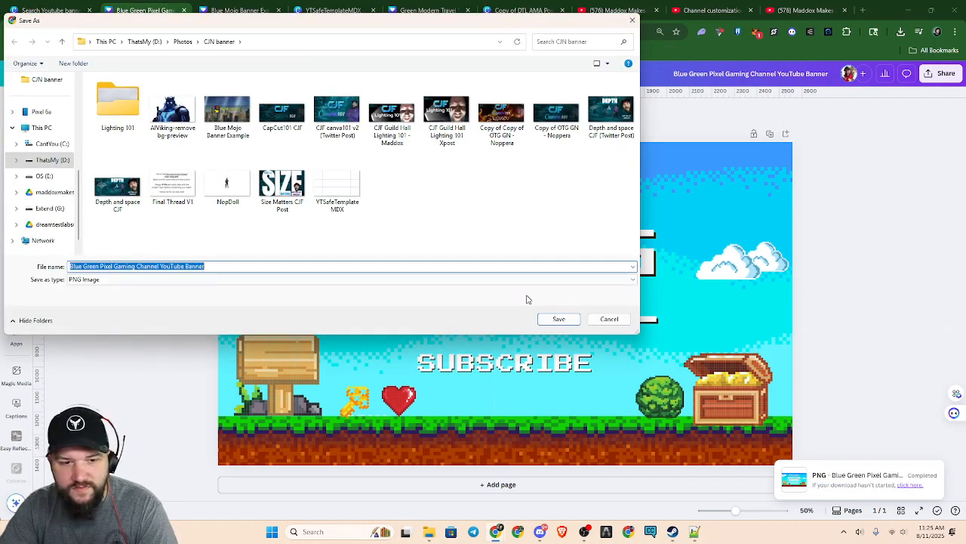
click(559, 319)
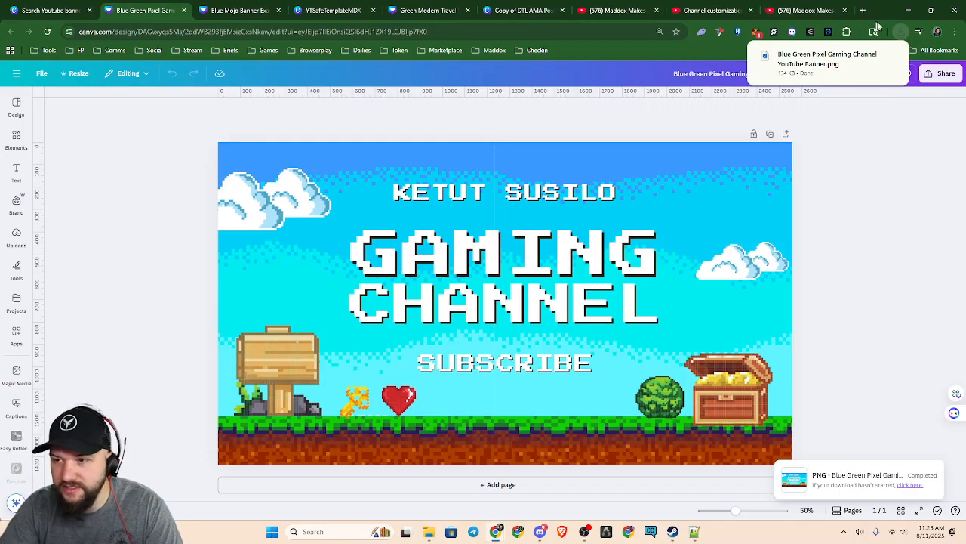
Overlay the uploaded safe-area guide template on the pixel gaming banner and enlarge it to cover the full canvas
click(16, 237)
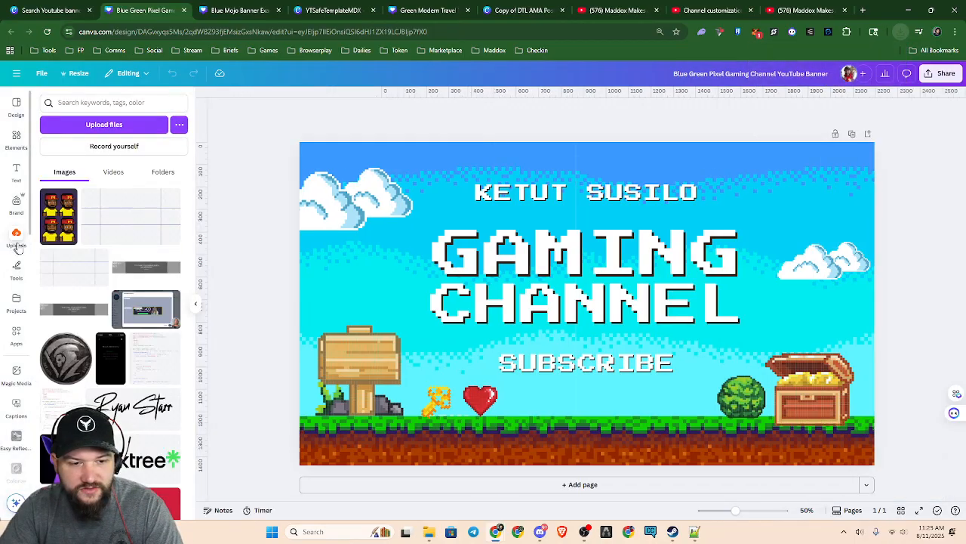
click(147, 236)
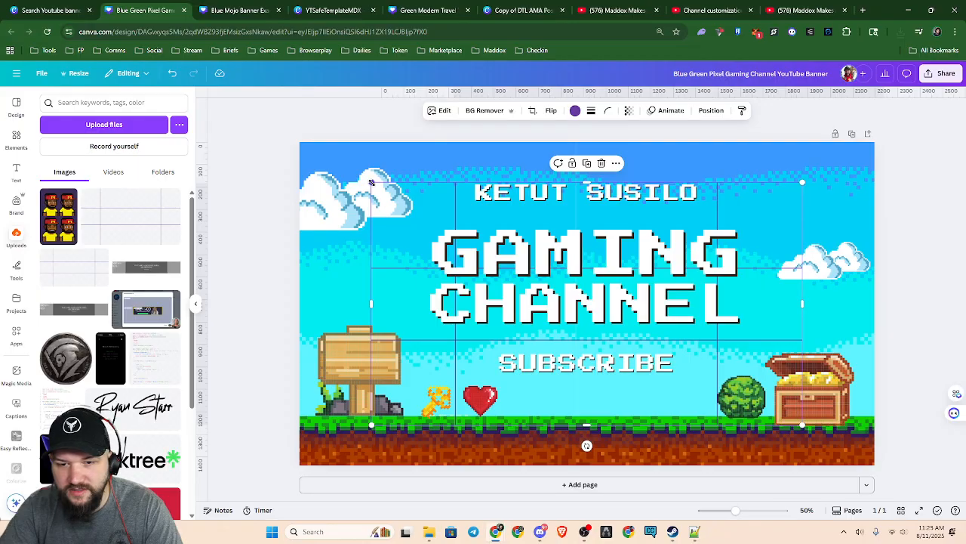
drag(370, 182, 299, 153)
drag(797, 422, 874, 465)
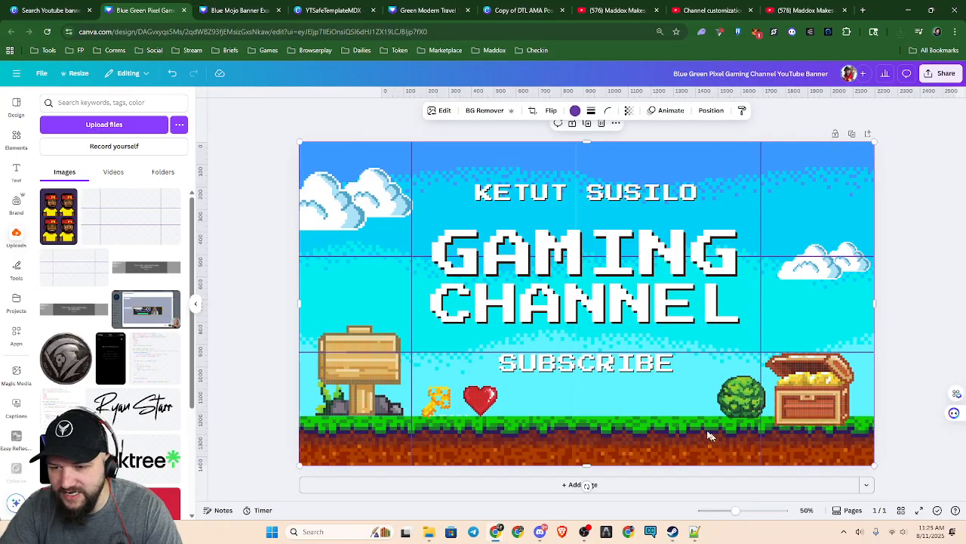
Examine how the GAMING CHANNEL title, SUBSCRIBE text and surrounding graphics sit against the guide lines
scroll(641, 410, up, 3)
scroll(641, 410, down, 1)
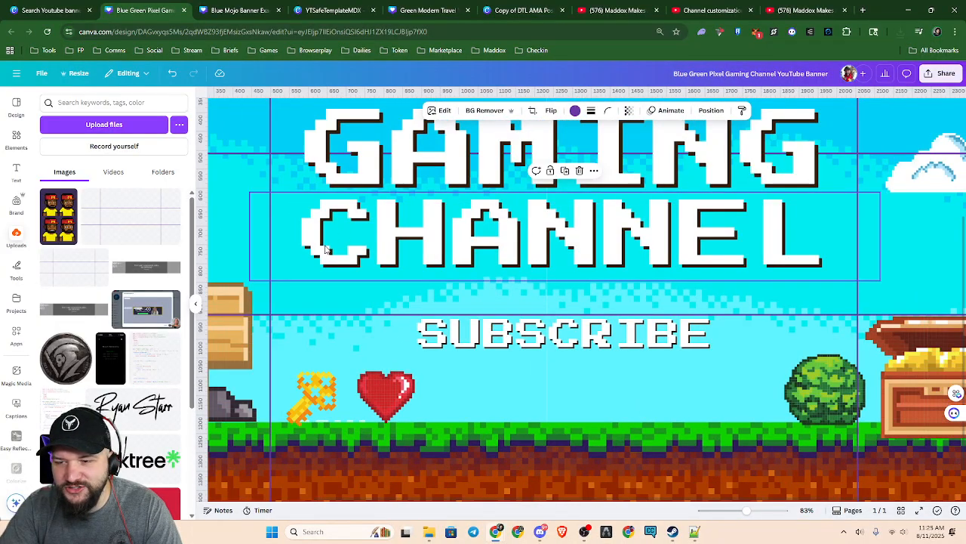
scroll(653, 323, down, 3)
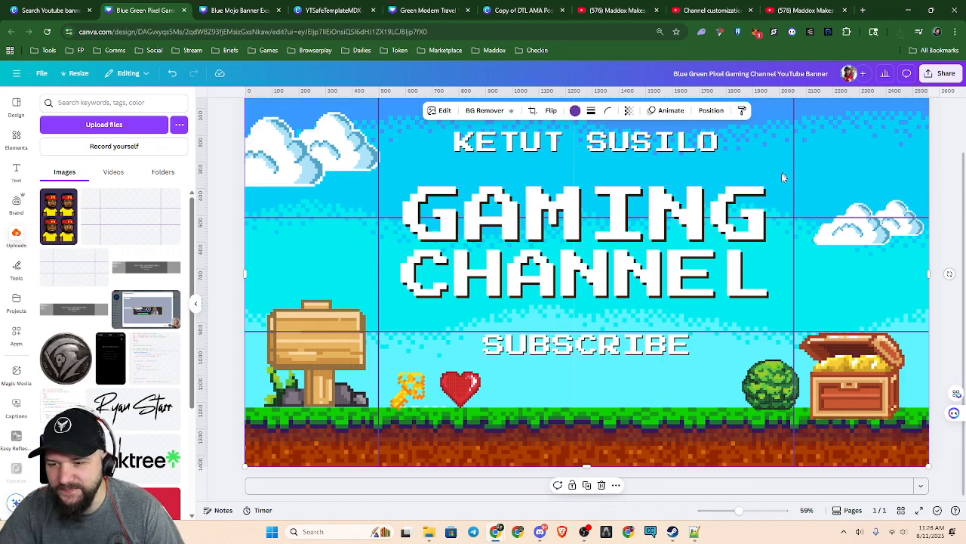
scroll(699, 346, up, 3)
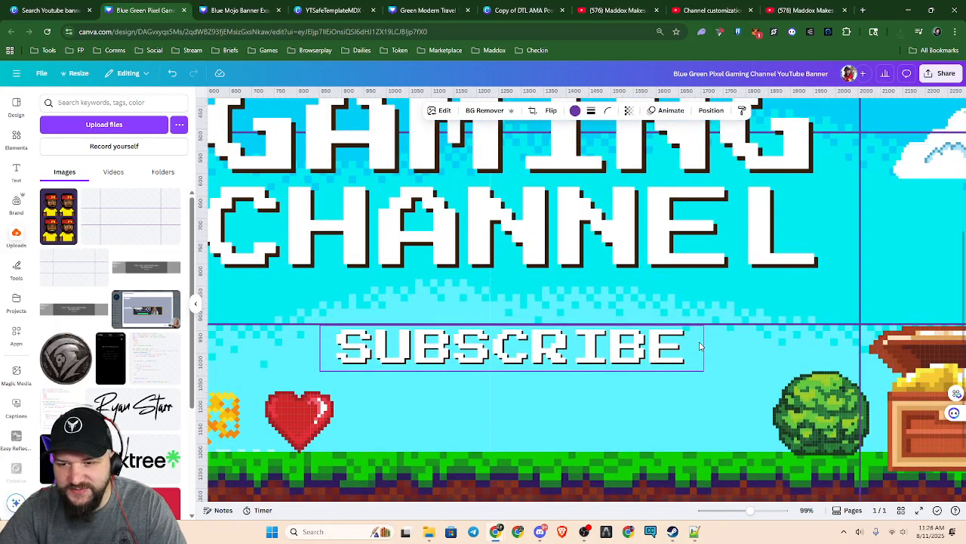
scroll(671, 360, down, 1)
scroll(616, 342, down, 3)
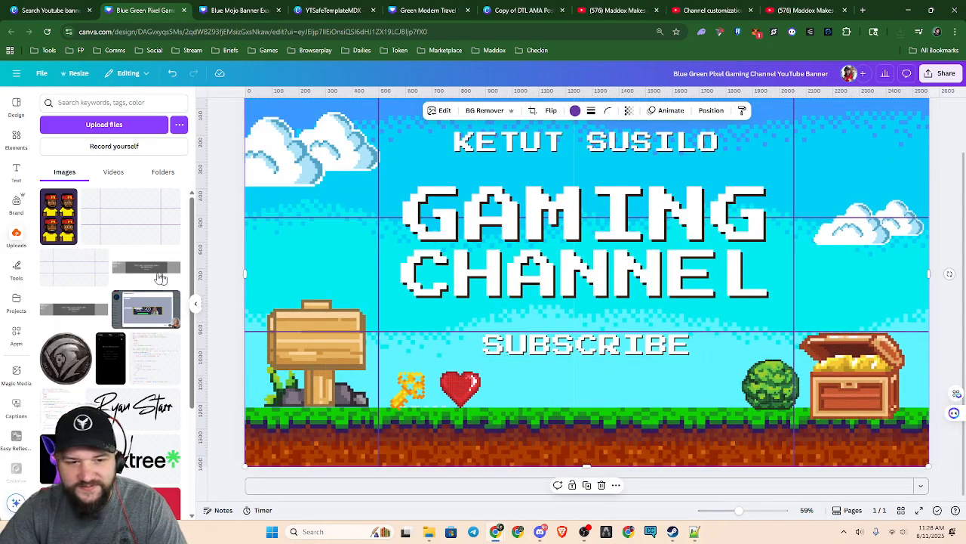
Add the recently used square shape and stretch it over the full-height area outside the left vertical guide line
click(20, 138)
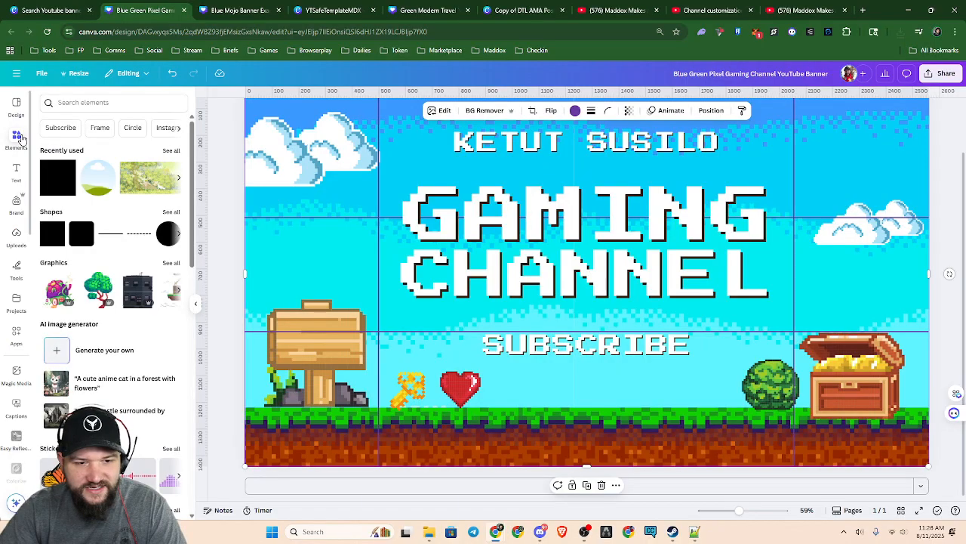
click(60, 187)
scroll(675, 310, down, 3)
drag(596, 324, 416, 428)
drag(399, 359, 397, 160)
drag(361, 302, 342, 301)
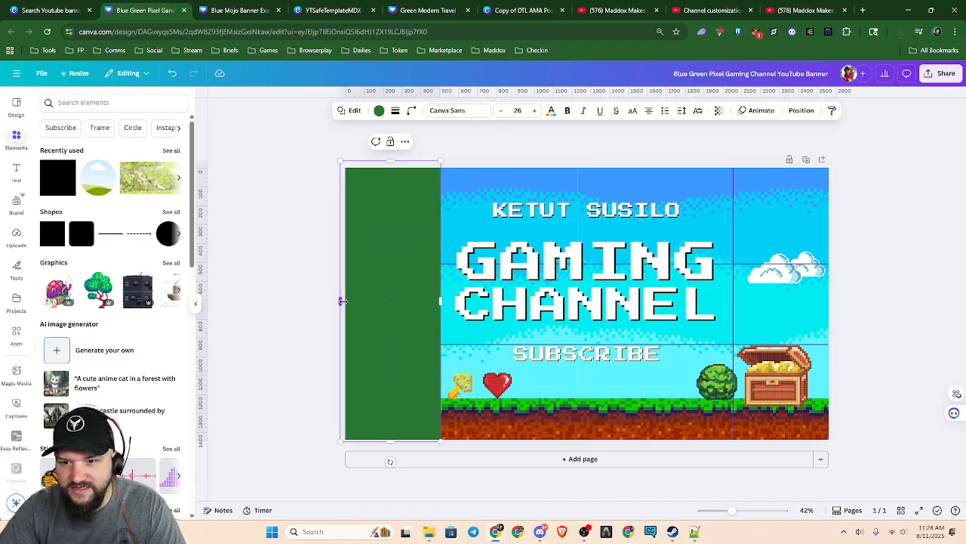
Duplicate the green rectangle and place the copy over the area outside the right vertical guide line
key(ctrl+d)
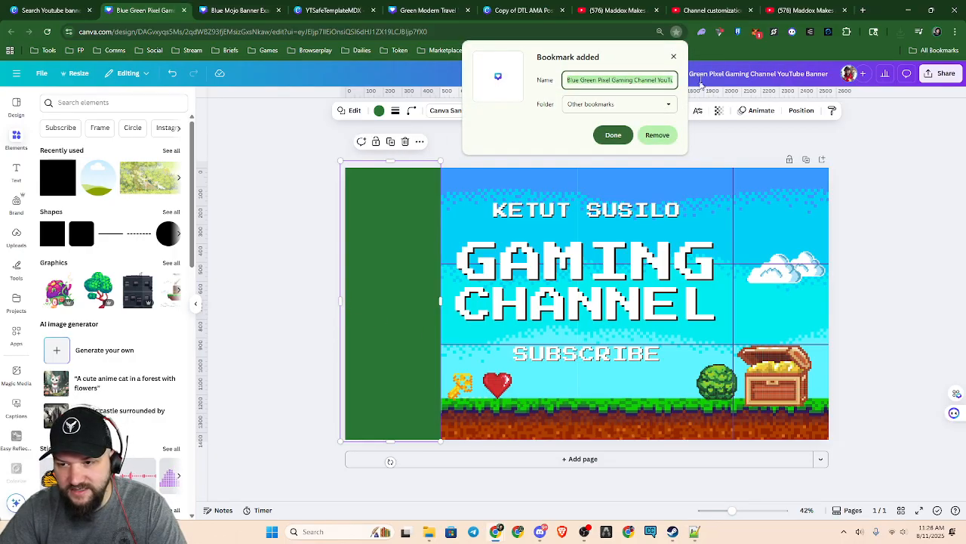
click(674, 58)
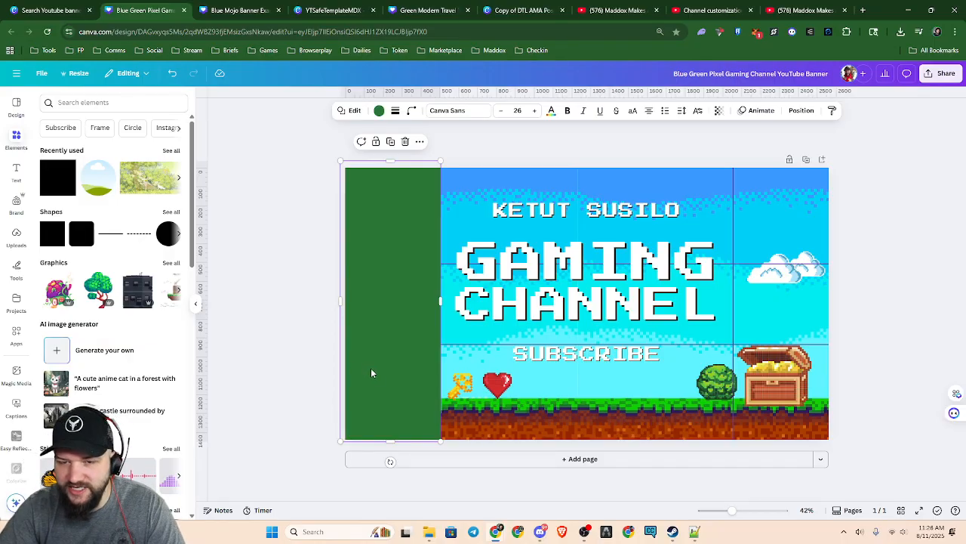
drag(374, 374, 786, 380)
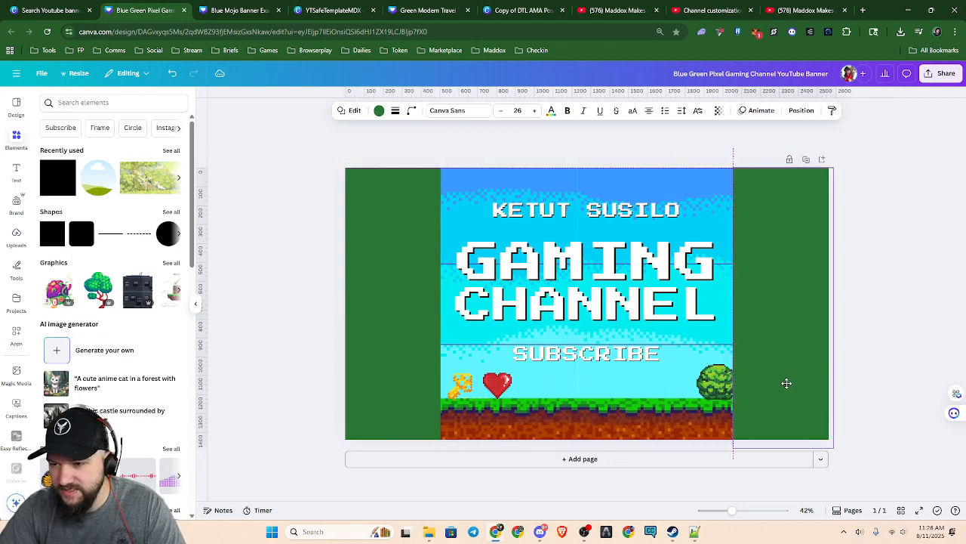
Recolor both side rectangles red and set their transparency to 35
shift+click(388, 335)
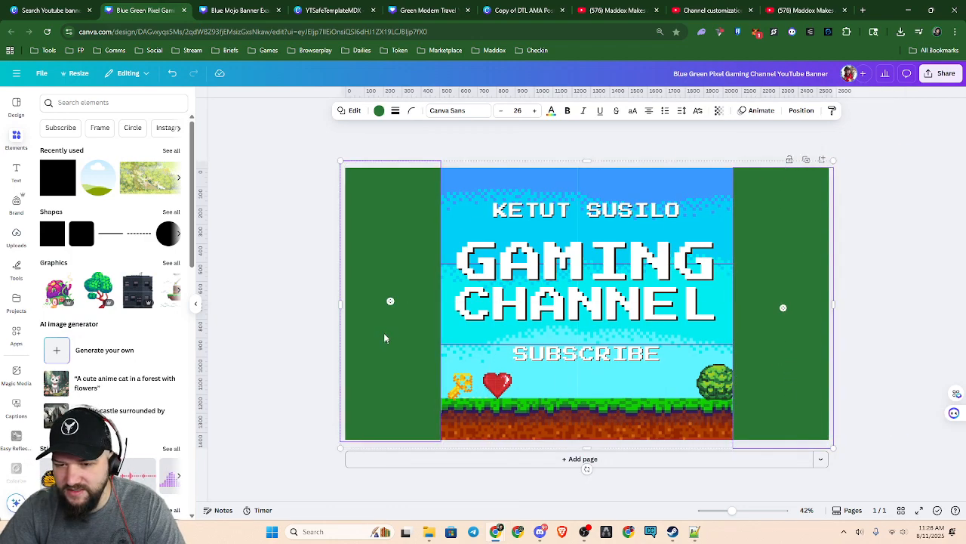
click(379, 111)
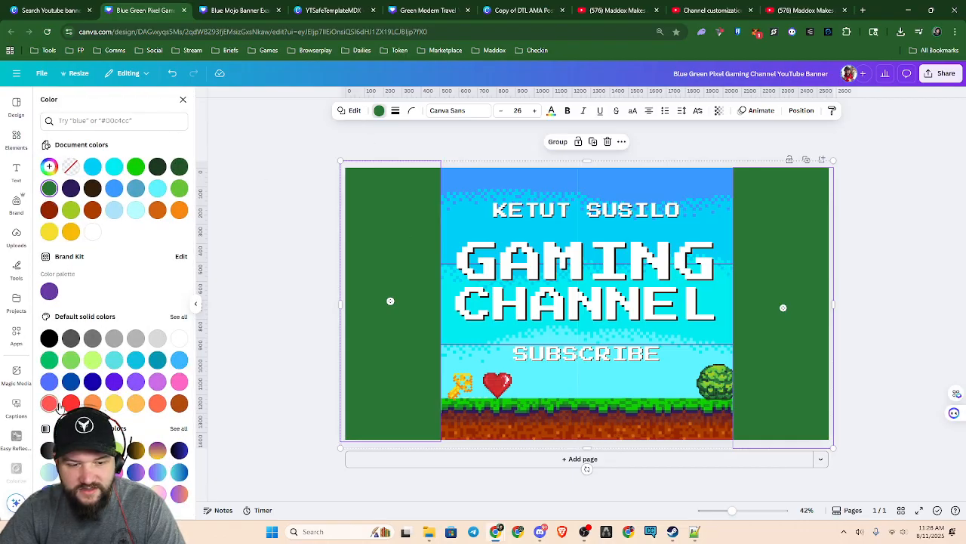
click(70, 403)
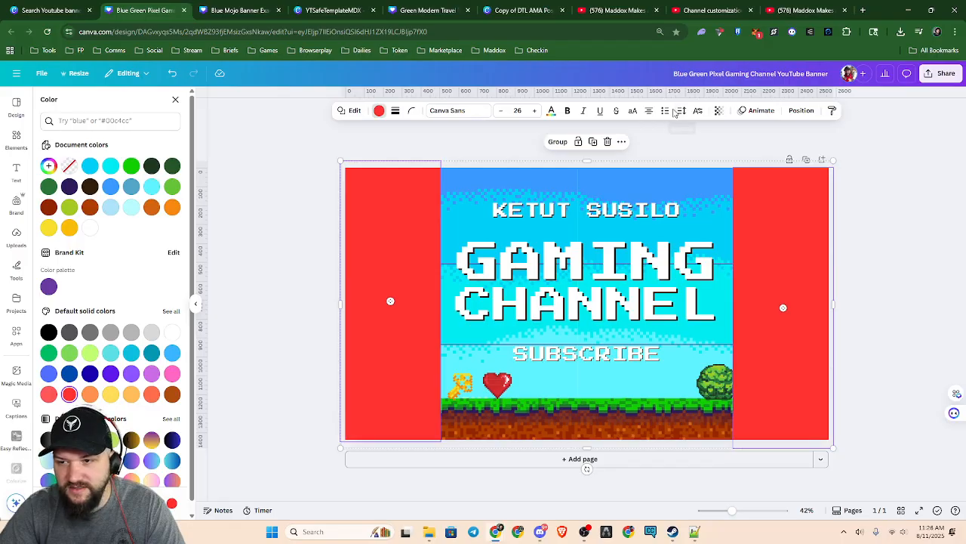
click(719, 111)
drag(739, 148, 698, 165)
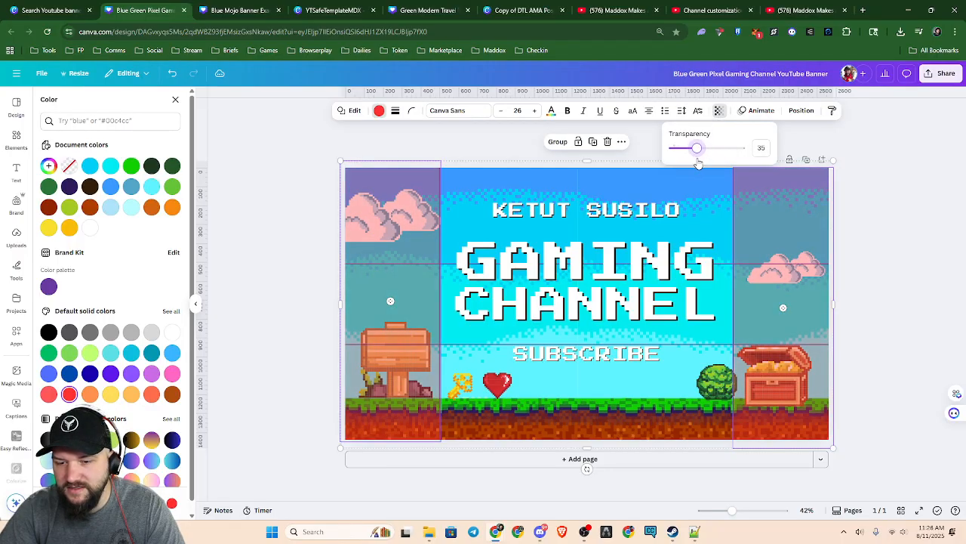
click(866, 299)
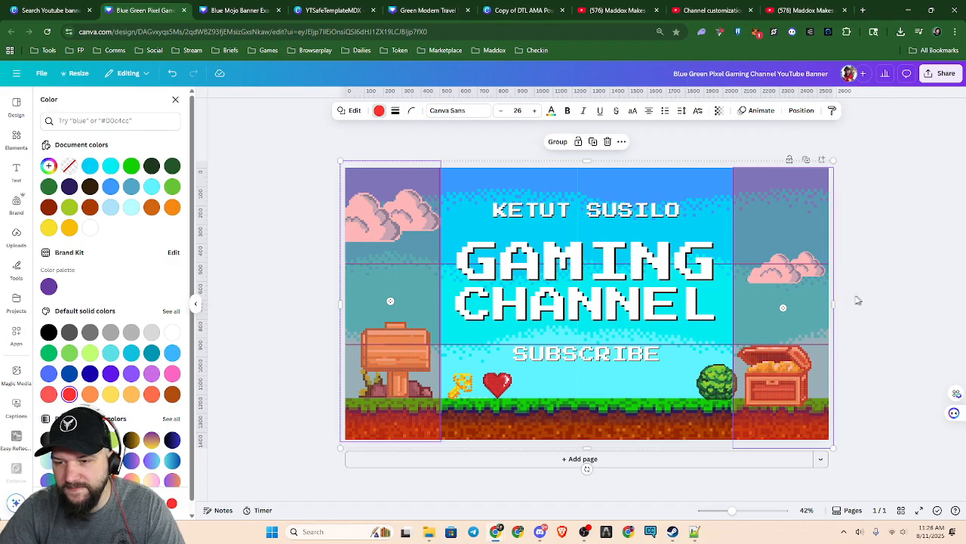
Copy the right red rectangle, rotate the copy a quarter turn, and fit it below the lower guide line between the vertical guides
click(790, 402)
key(ctrl+c)
key(ctrl+v)
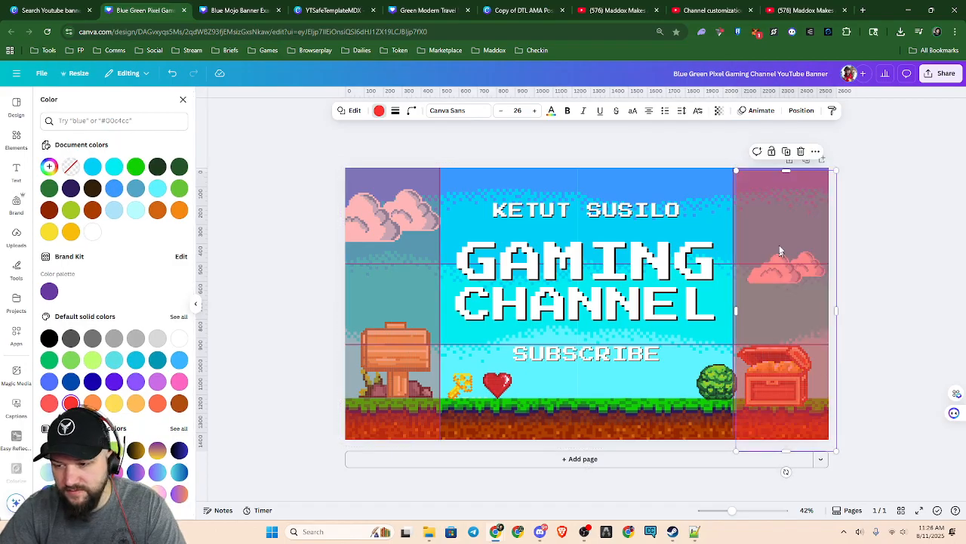
drag(786, 471, 525, 309)
drag(875, 324, 733, 393)
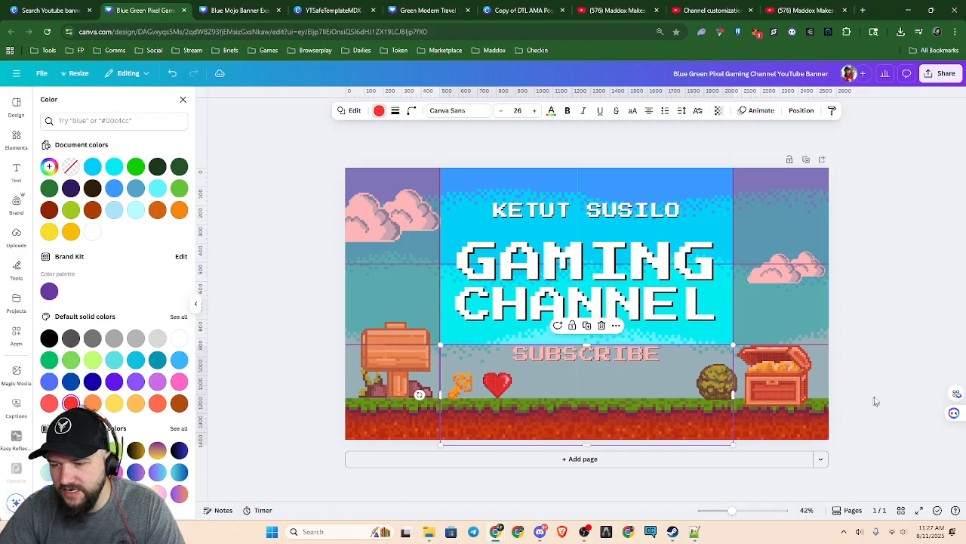
Duplicate the lower-center red rectangle and place the copy above the upper guide line, leaving only the central safe area uncovered
drag(593, 397, 589, 220)
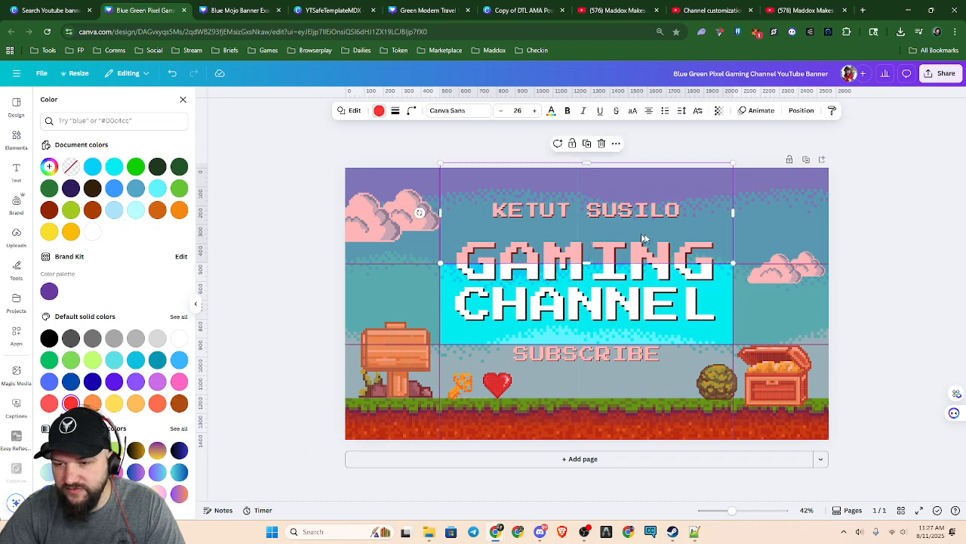
click(906, 315)
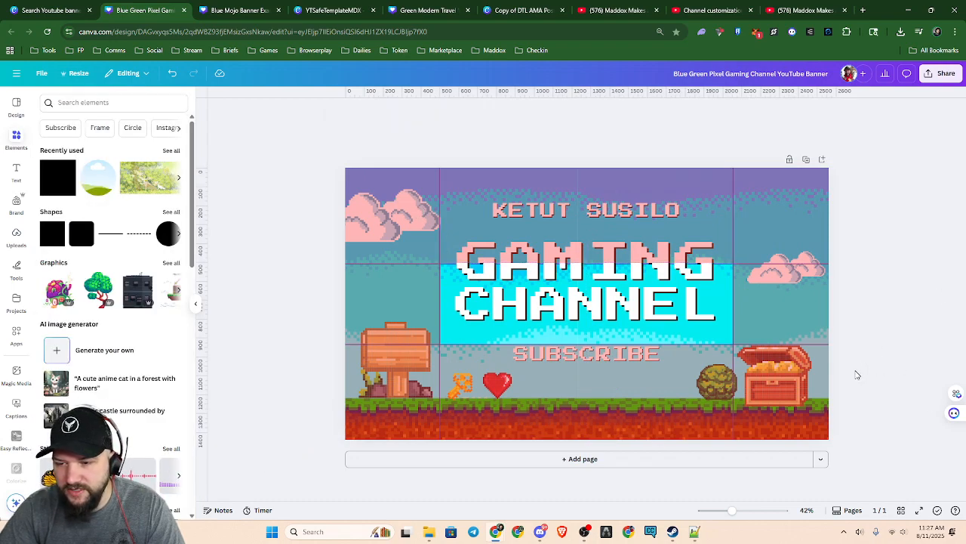
scroll(858, 376, up, 2)
scroll(856, 373, down, 1)
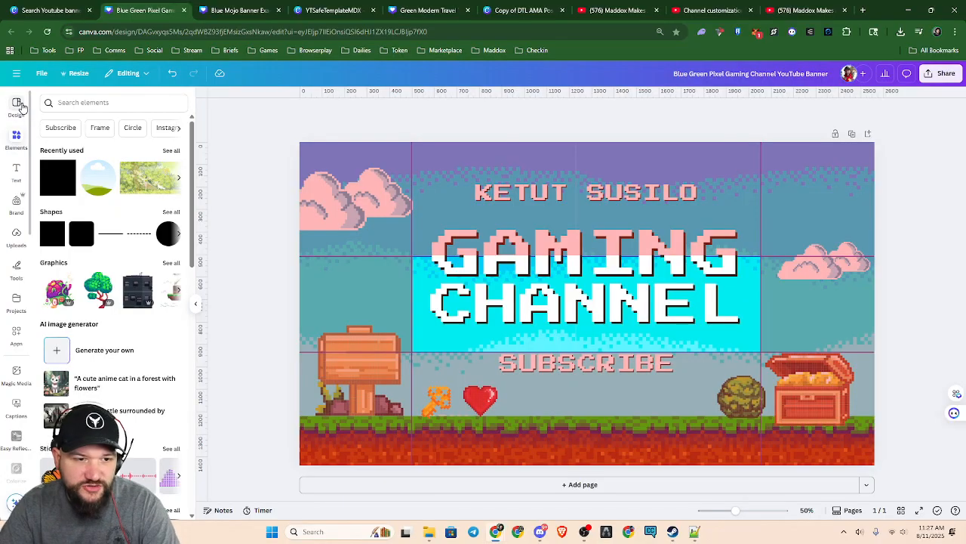
Create a new 1920 × 1080 px Presentation (16:9) design from the custom size options
click(16, 105)
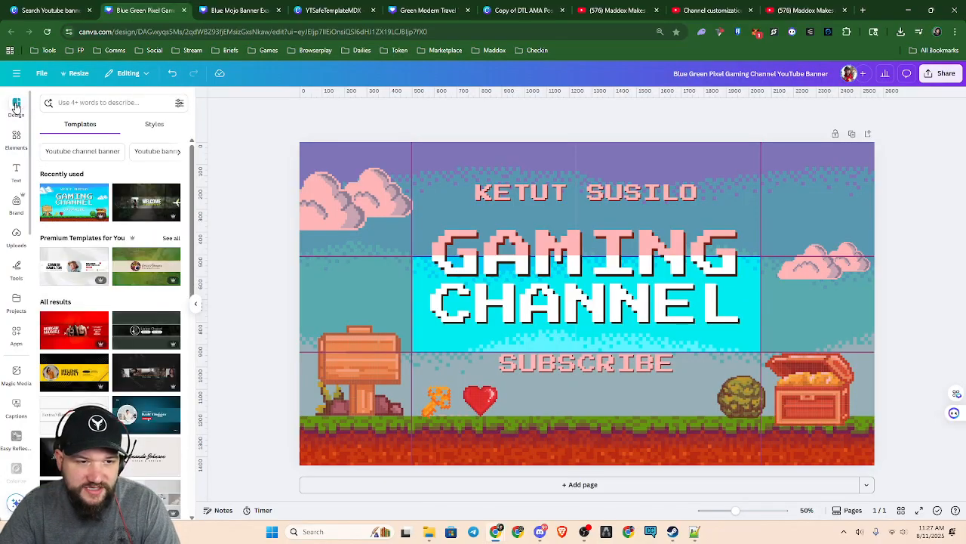
click(41, 12)
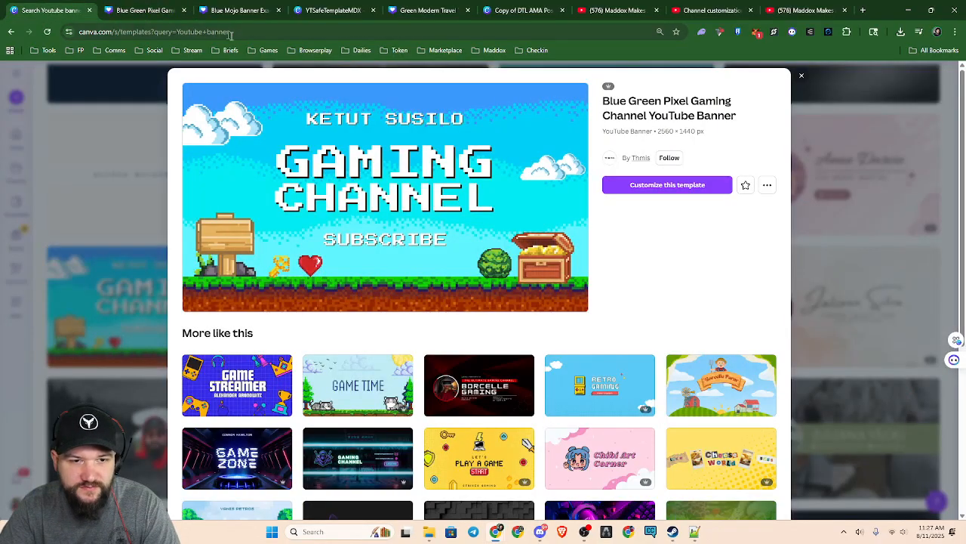
click(802, 79)
click(17, 100)
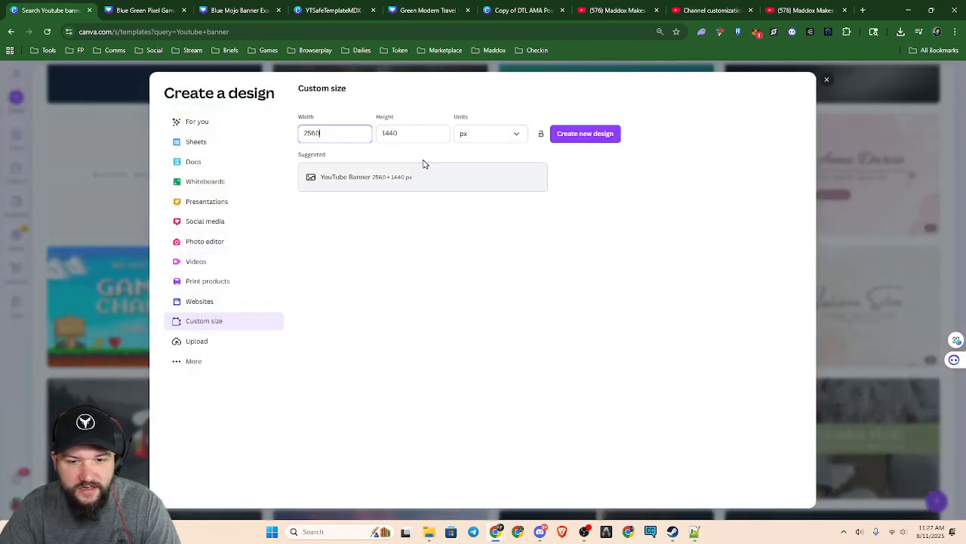
drag(356, 133, 269, 130)
text(192)
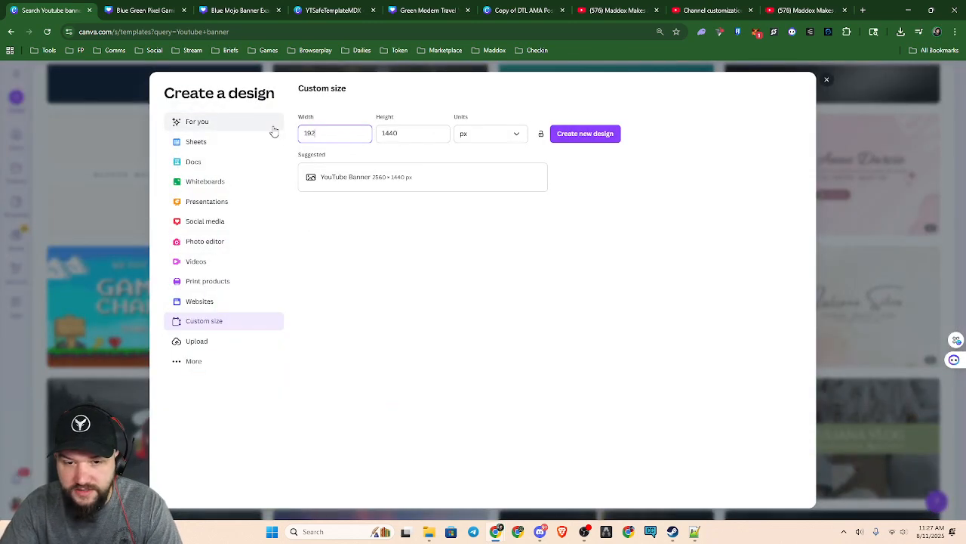
click(392, 133)
text(10)
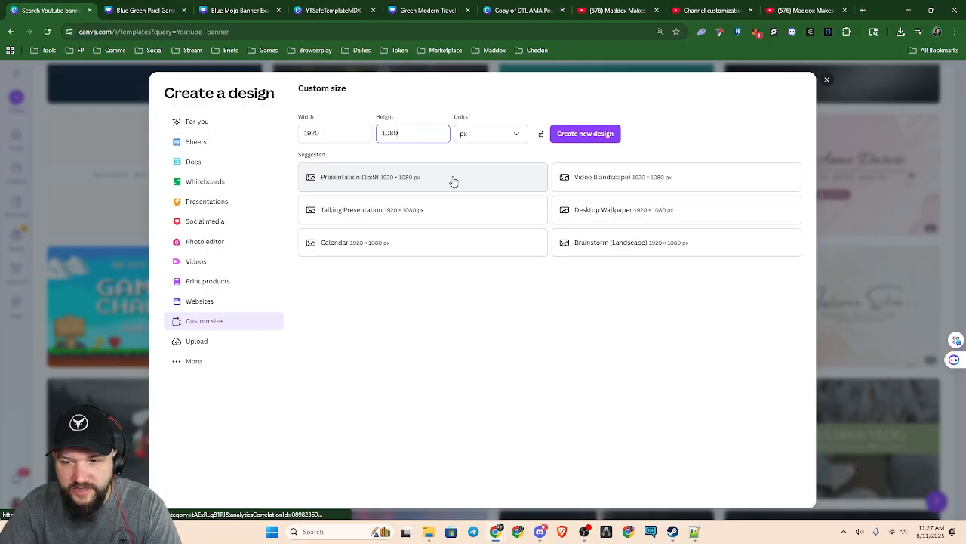
click(453, 179)
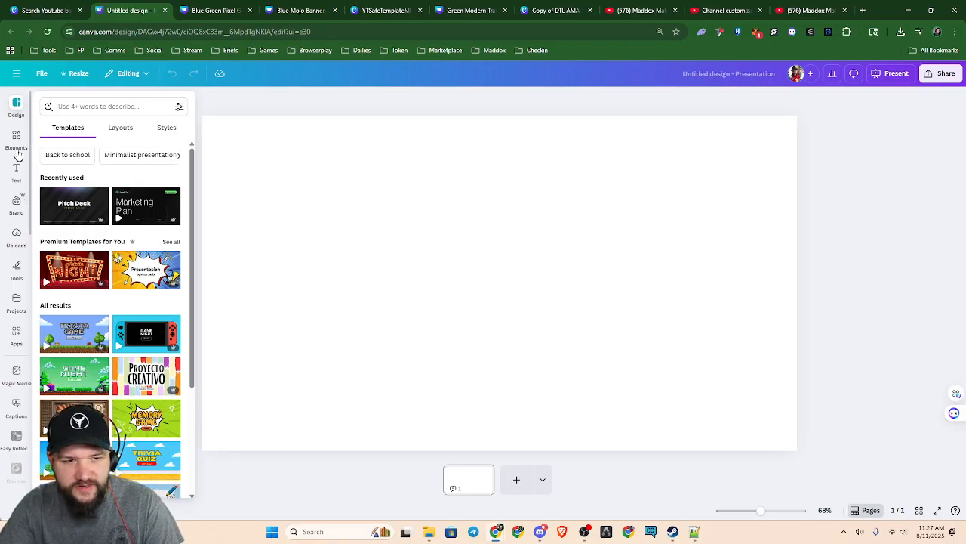
Add the uploaded guide-line image to the blank page and enlarge it to cover the whole canvas
click(16, 238)
click(125, 216)
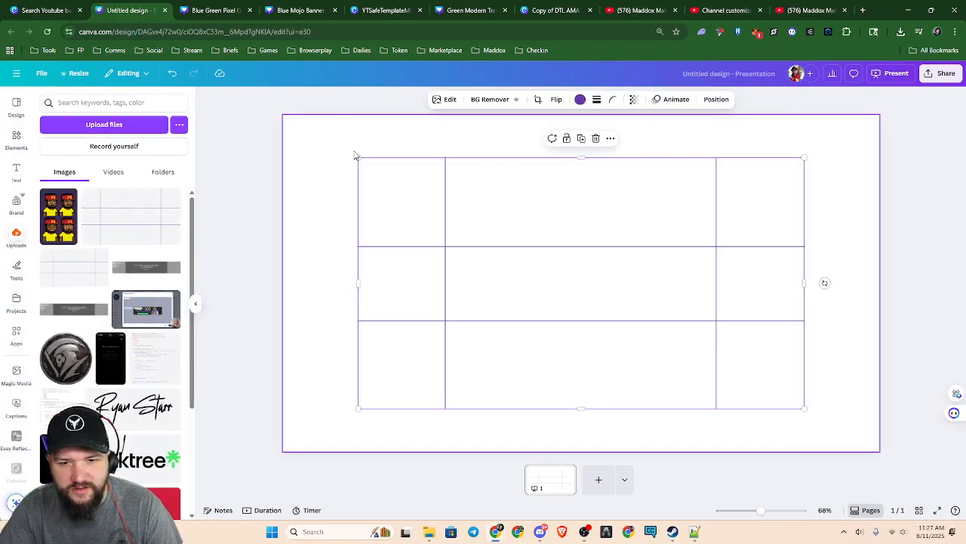
drag(357, 157, 284, 115)
drag(805, 408, 879, 452)
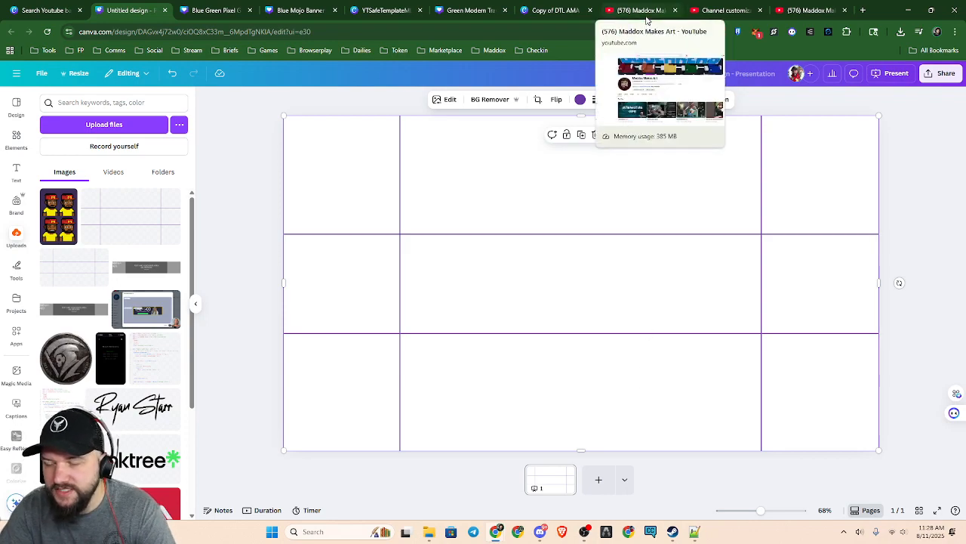
View the live YouTube channel banner and the other banner designs, ending on the full Blue Mojo Banner Example
click(806, 14)
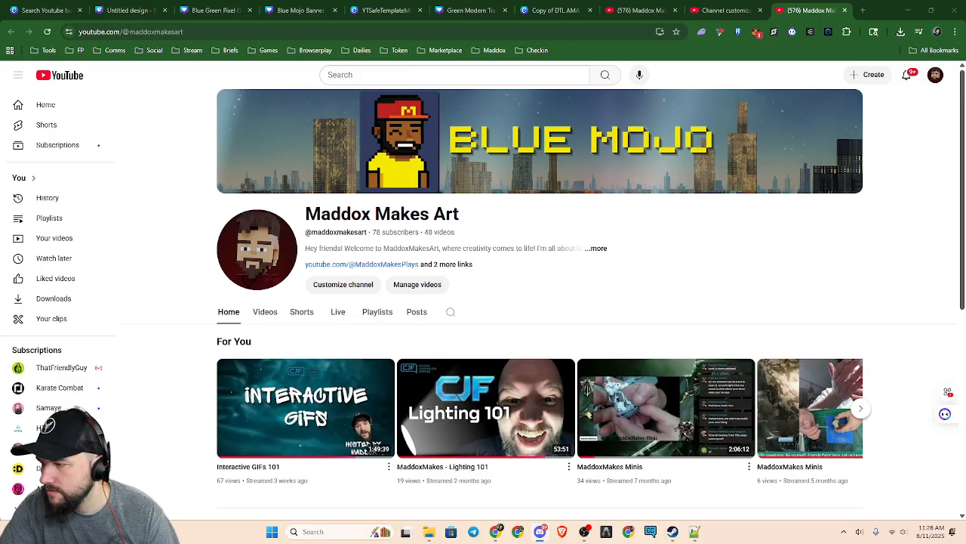
click(454, 12)
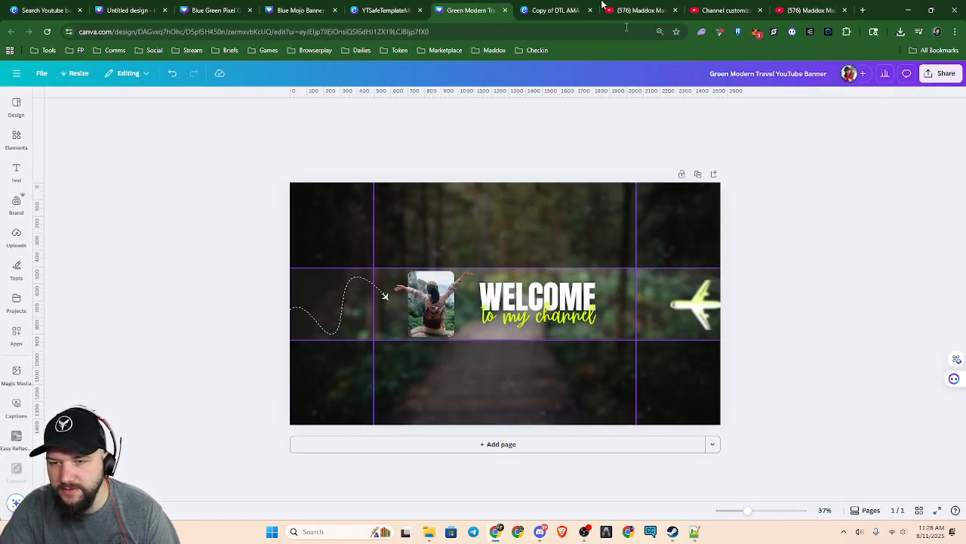
click(369, 12)
click(291, 12)
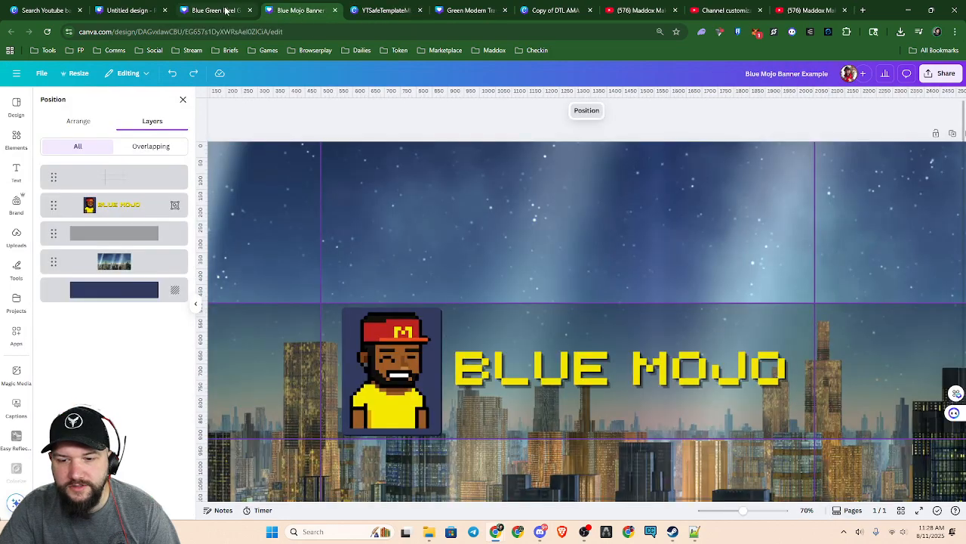
scroll(618, 327, down, 4)
scroll(618, 328, up, 2)
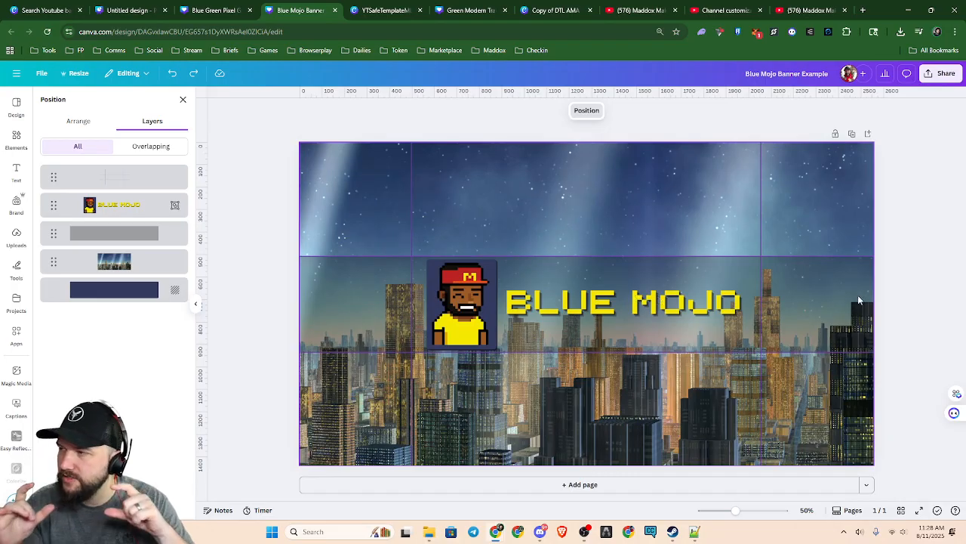
Duplicate the dark center strip and fit the copy over the area between the upper guide line and the banner's upper edge
click(368, 297)
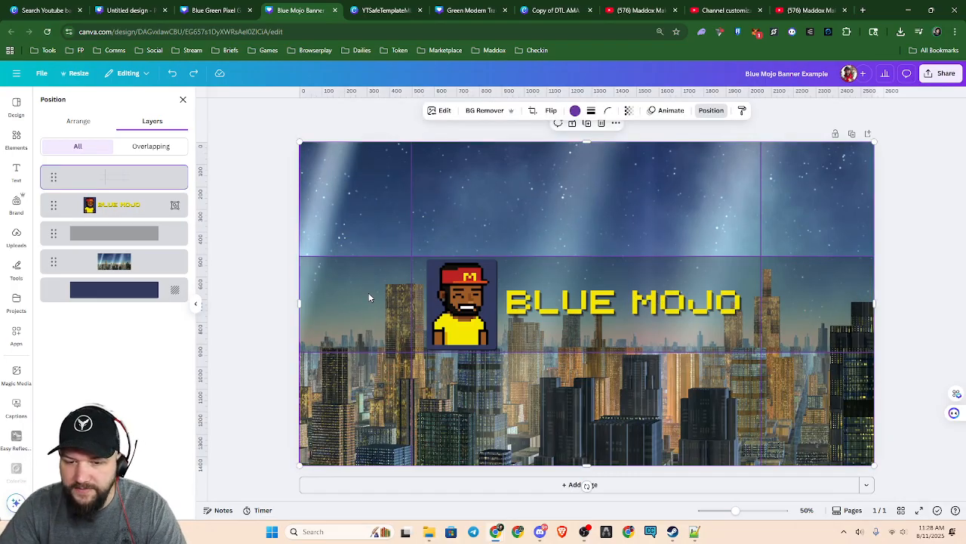
click(129, 232)
key(ctrl+d)
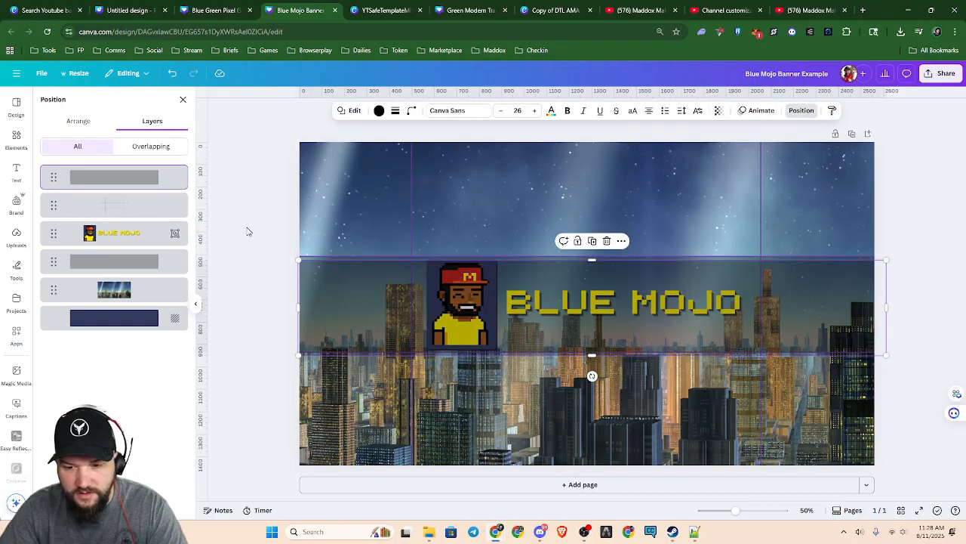
drag(687, 344, 685, 239)
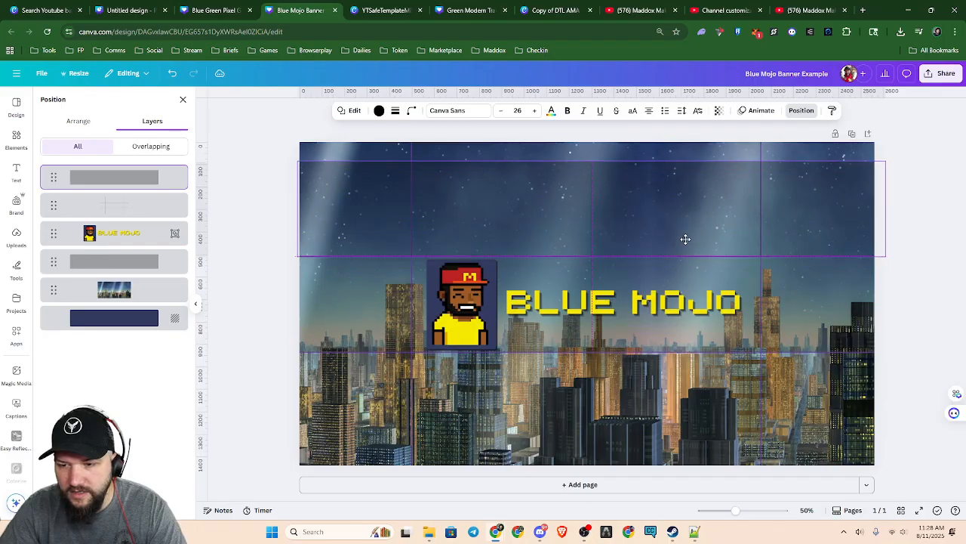
drag(593, 161, 591, 134)
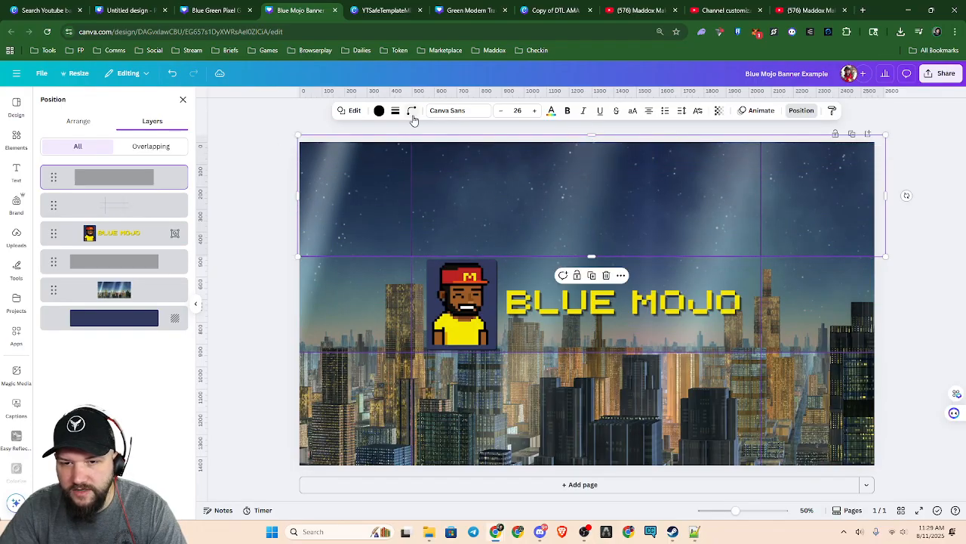
Set the upper strip's transparency to 100, duplicate it, and place the copy below the lower guide line
click(719, 110)
drag(691, 147, 746, 148)
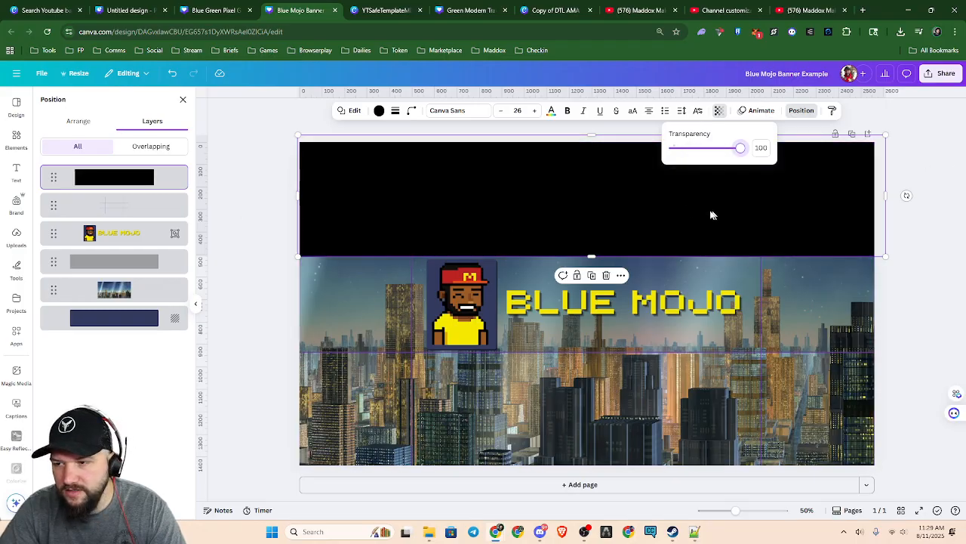
key(ctrl+d)
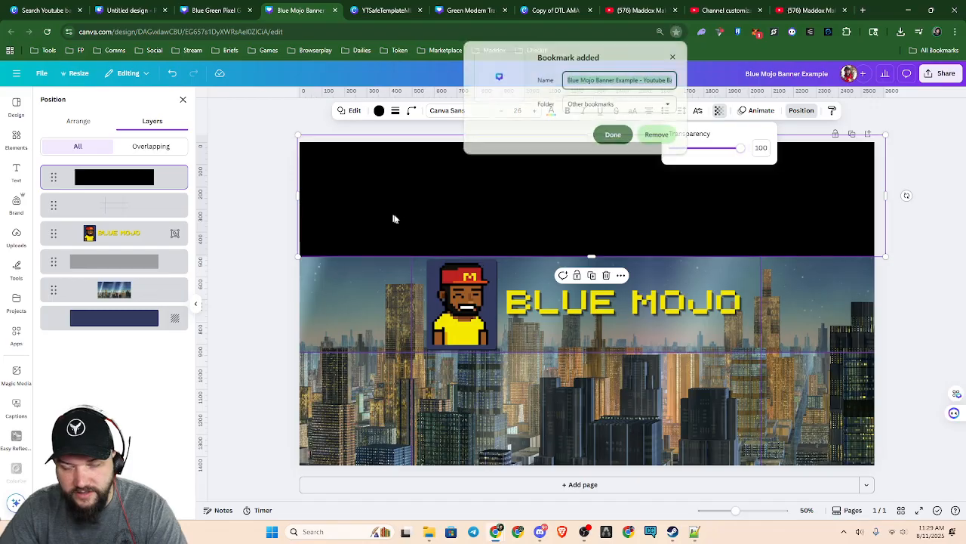
click(674, 58)
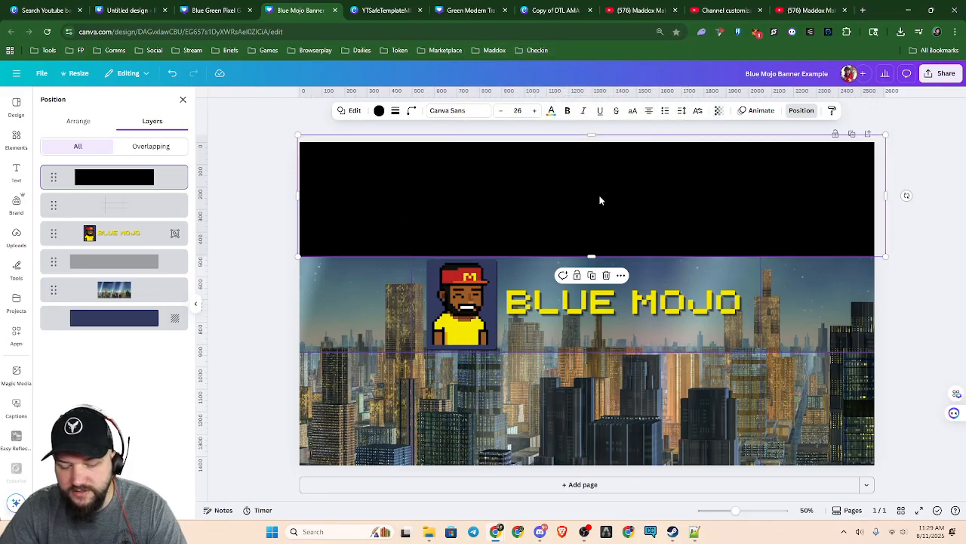
key(ctrl+d)
drag(598, 210, 588, 428)
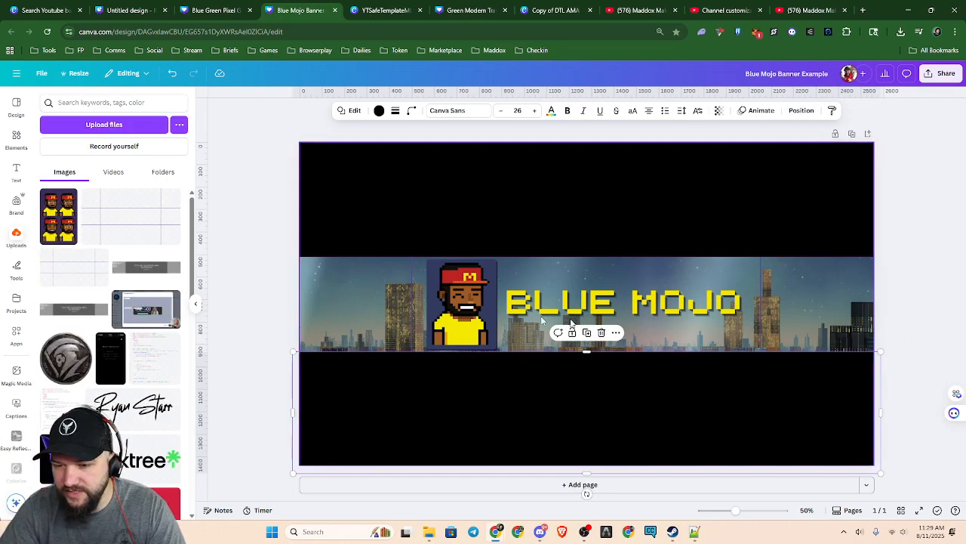
Delete the guide-line image and the semi-transparent dark strip behind the Blue Mojo logo
click(375, 296)
key(Escape)
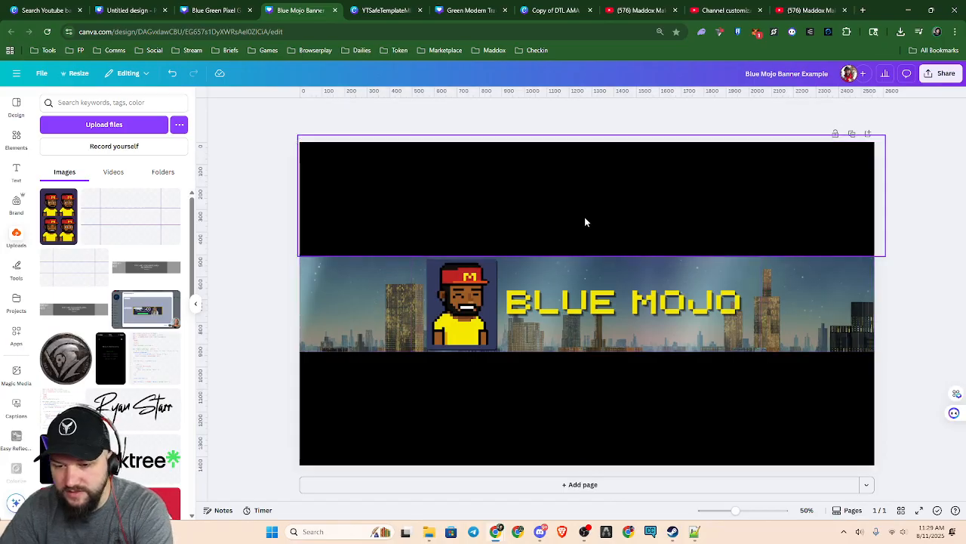
key(alt+1)
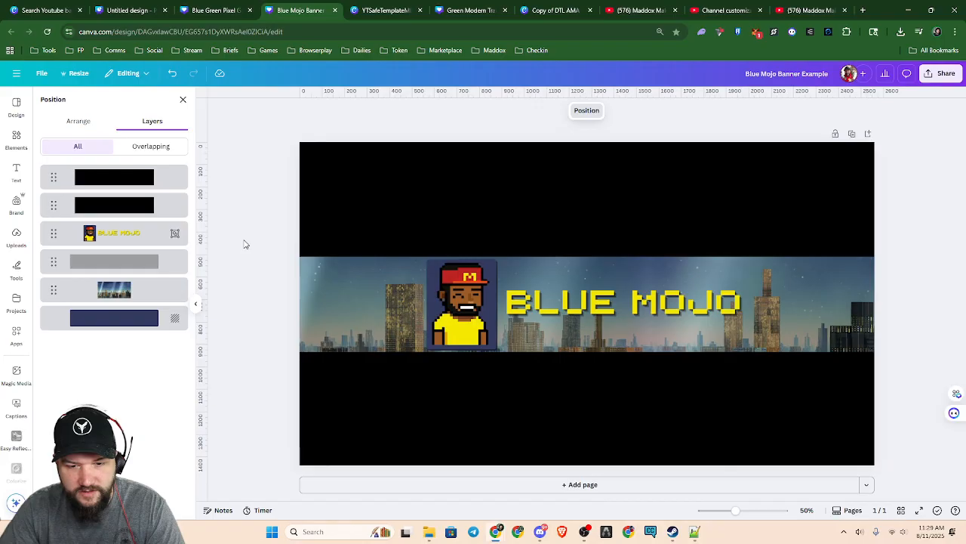
click(151, 262)
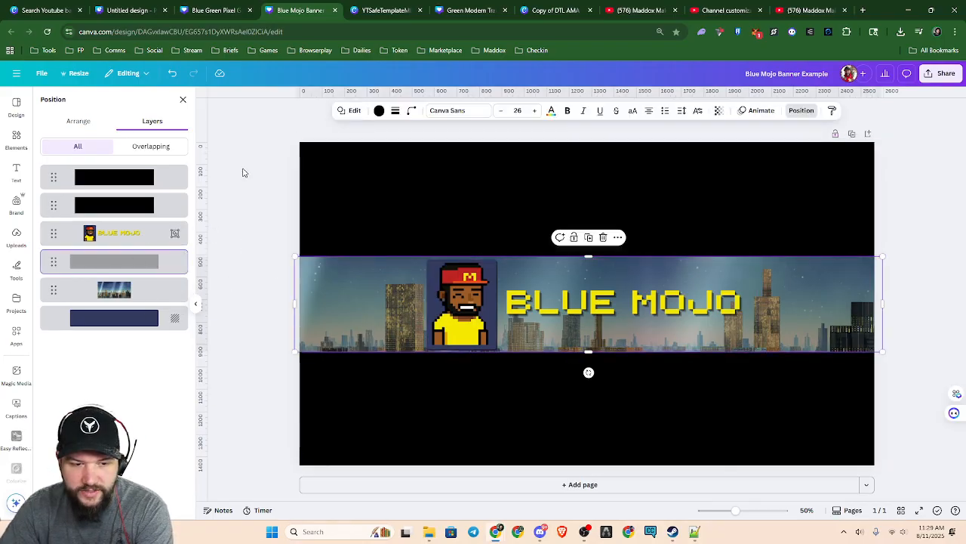
key(Delete)
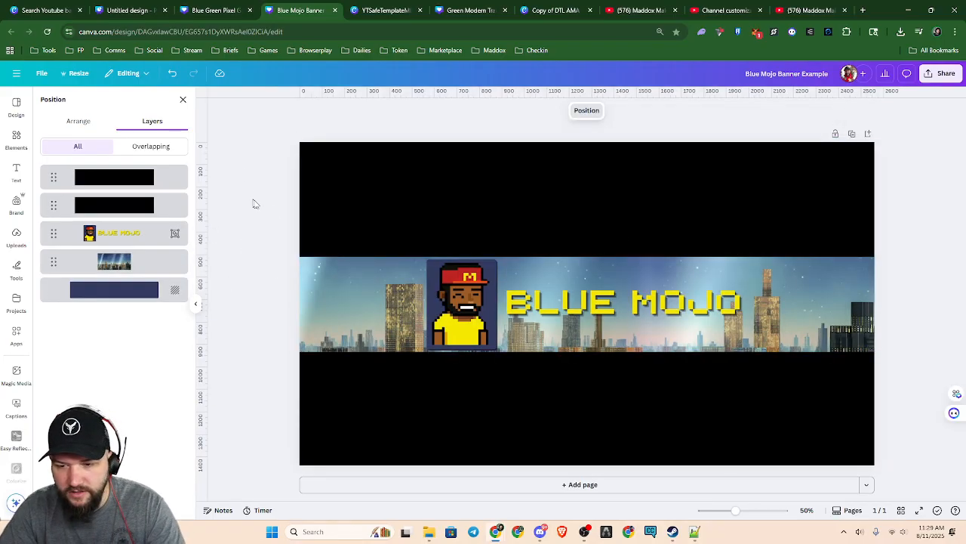
Set the transparency of both black strips above and below the central band to 15
click(589, 222)
shift+click(566, 393)
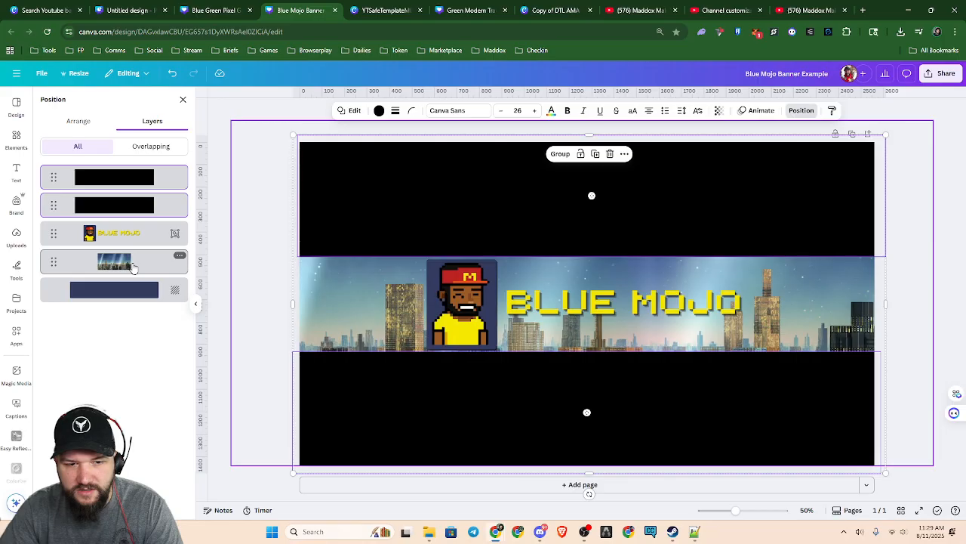
drag(484, 210, 922, 371)
key(ctrl+z)
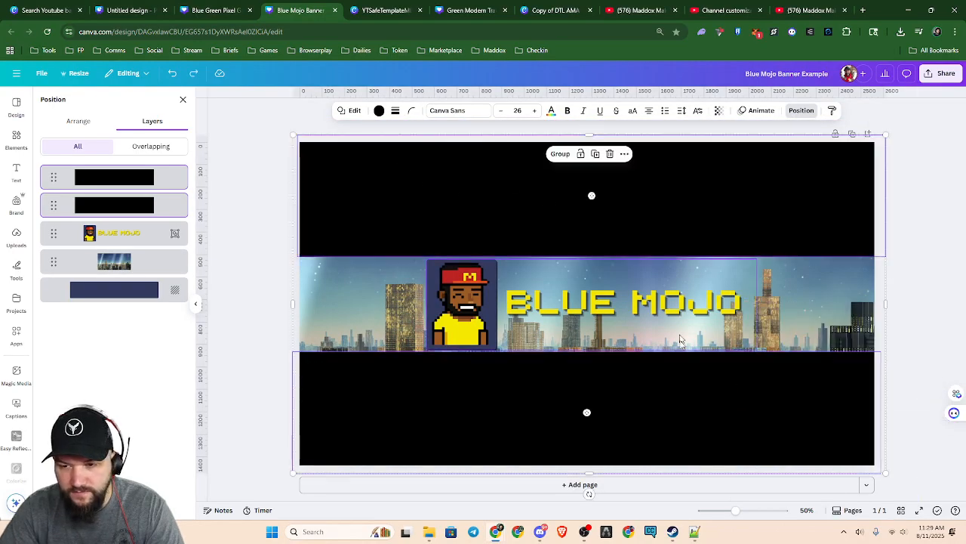
click(719, 111)
drag(742, 148, 684, 168)
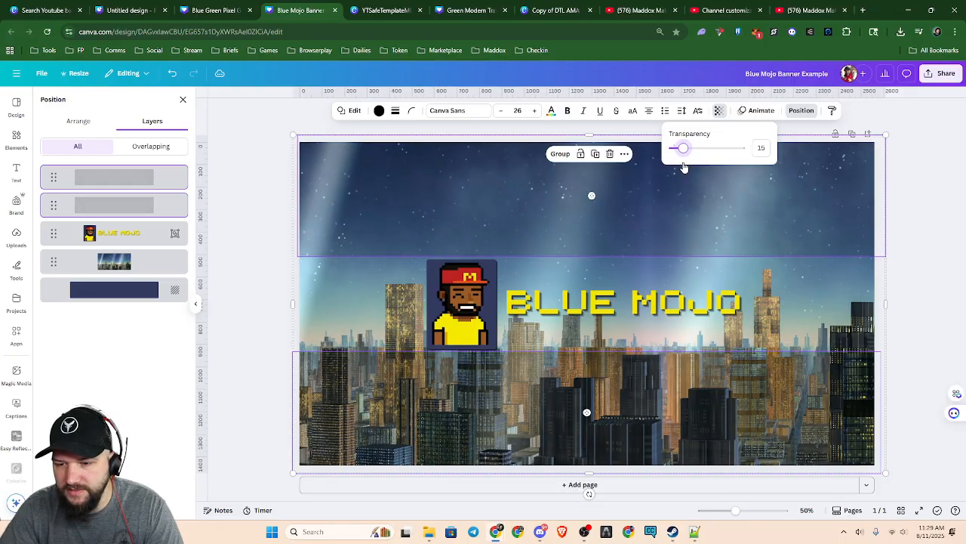
click(934, 270)
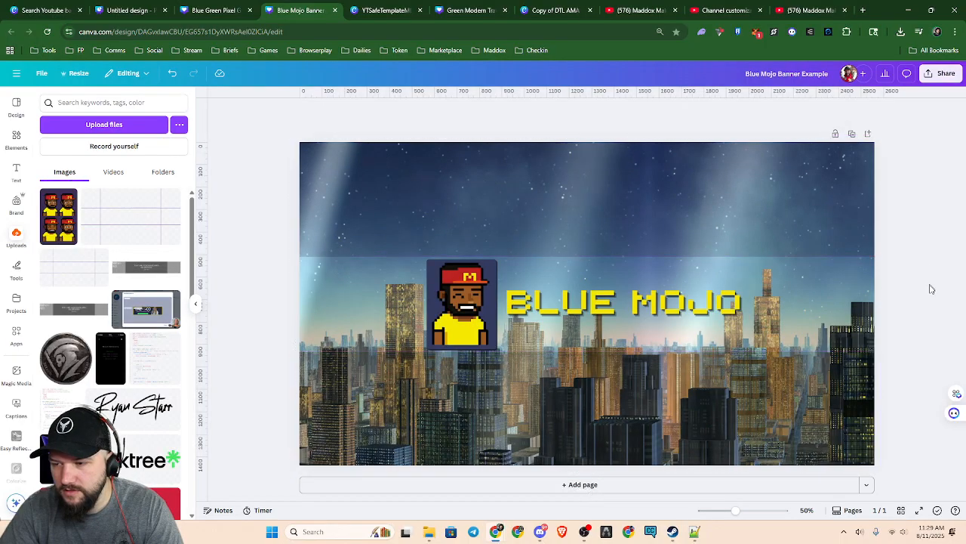
scroll(755, 385, down, 3)
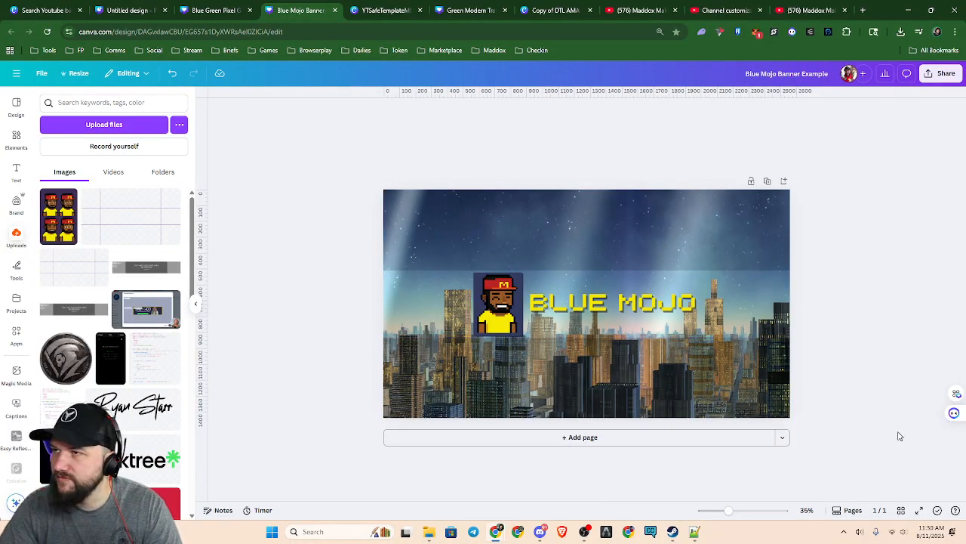
scroll(628, 373, up, 3)
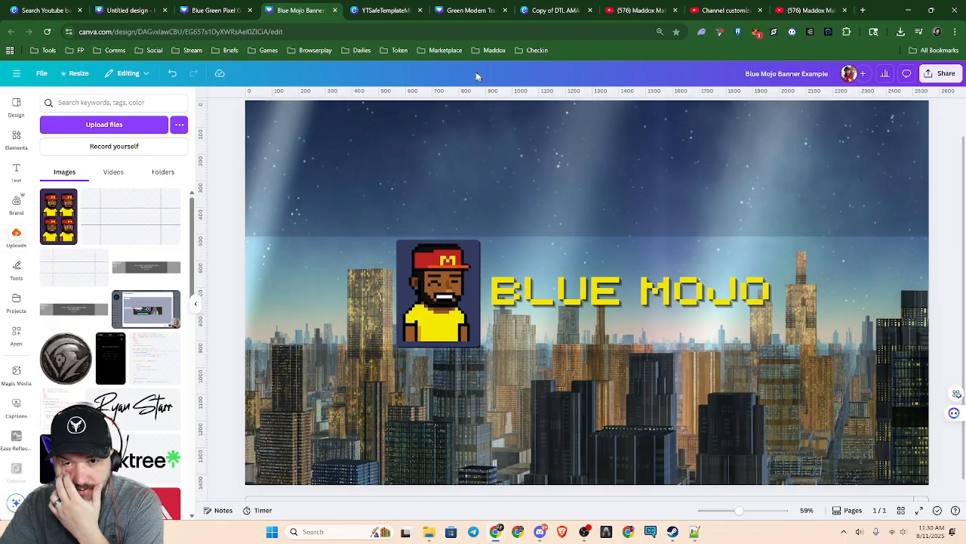
Open the Copy of DTL AMA Post design and show the layers of its first page, the SIZE MATTERS graphic
click(468, 9)
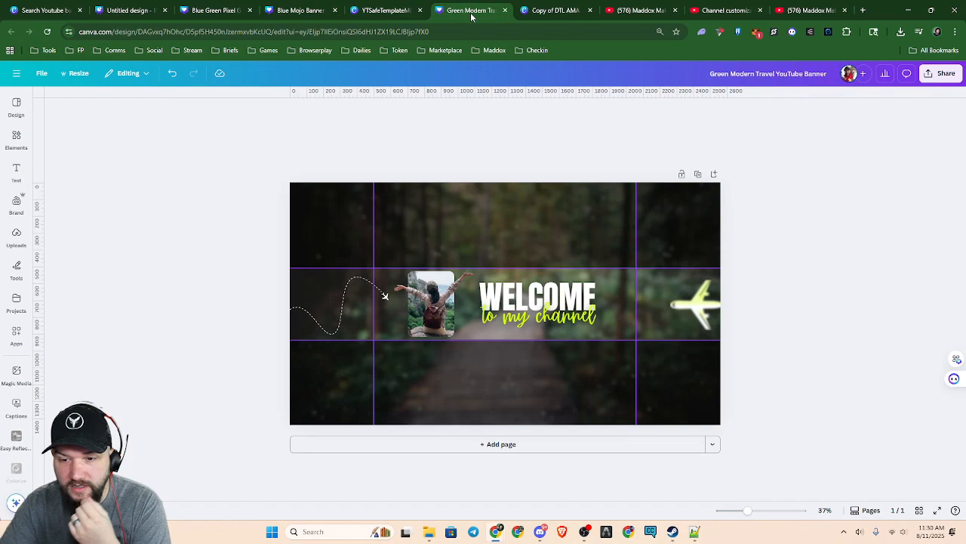
click(559, 11)
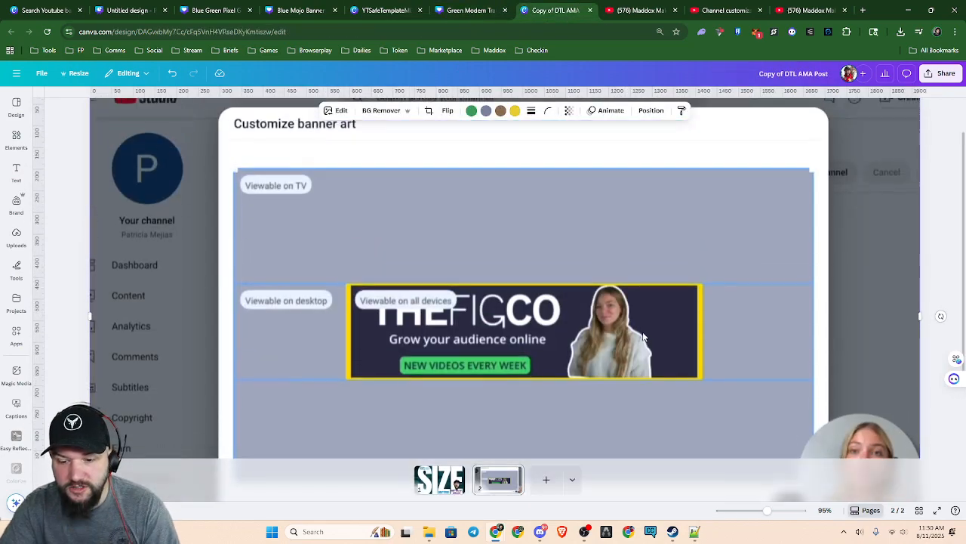
click(441, 483)
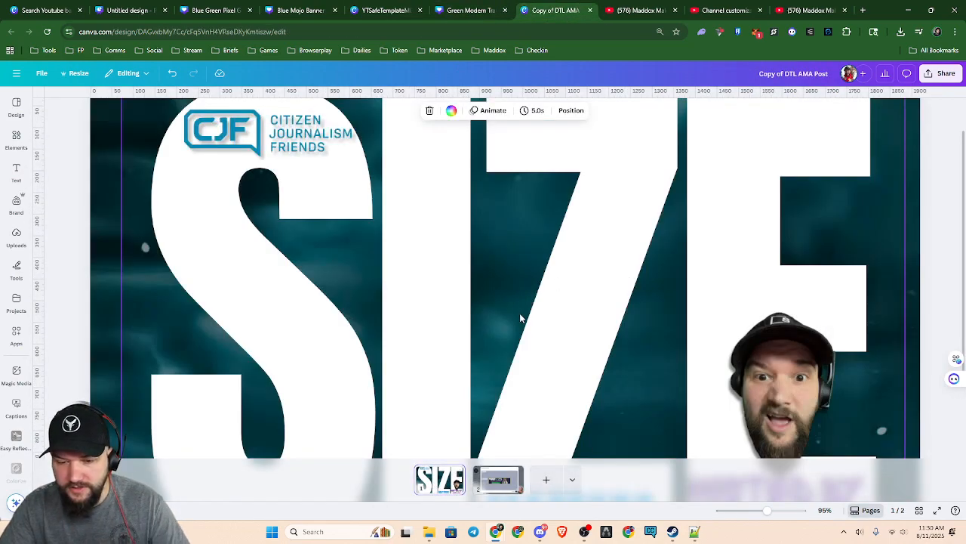
scroll(520, 317, down, 3)
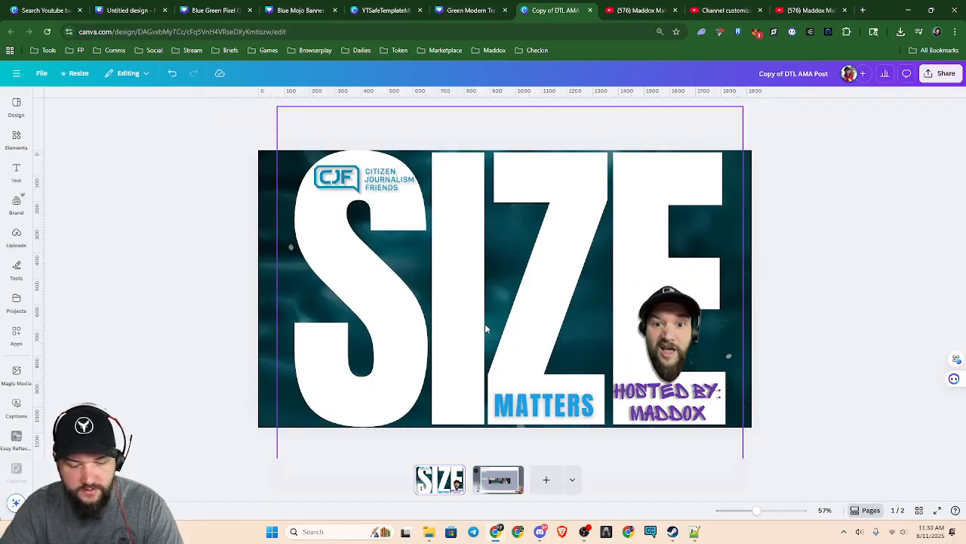
key(alt+1)
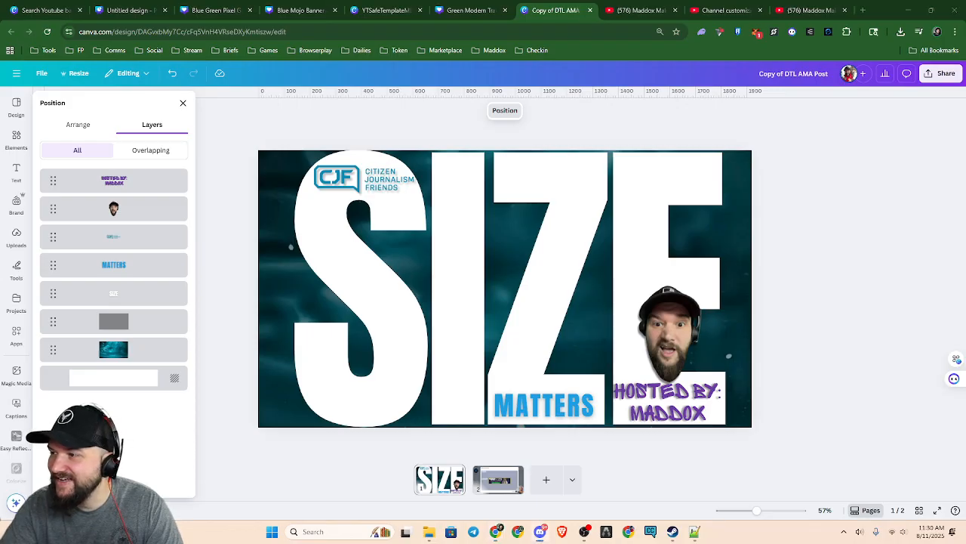
Switch to Discord, examine how the SIZE MATTERS cover image is cropped in the live Guild Hall event, and return to Canva
drag(965, 84, 517, 1)
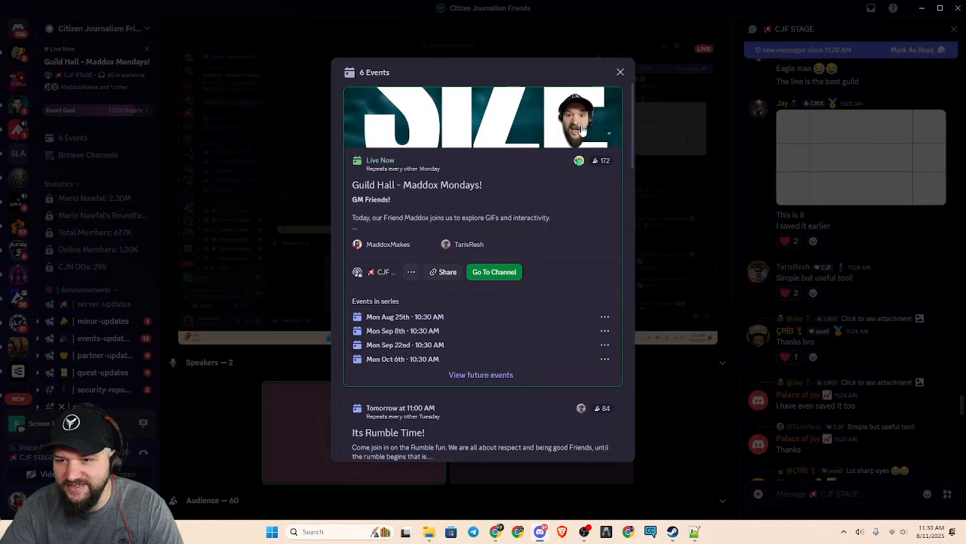
click(492, 127)
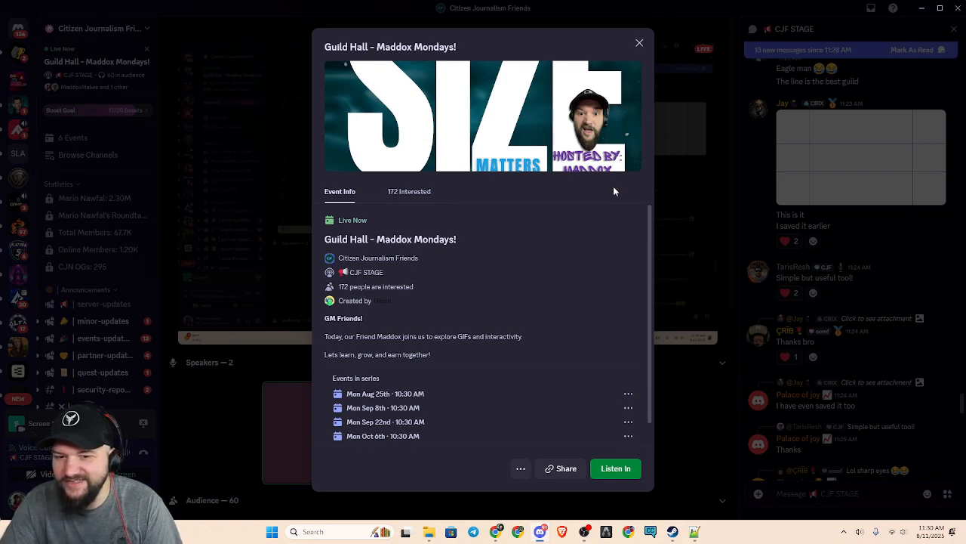
key(alt+Tab)
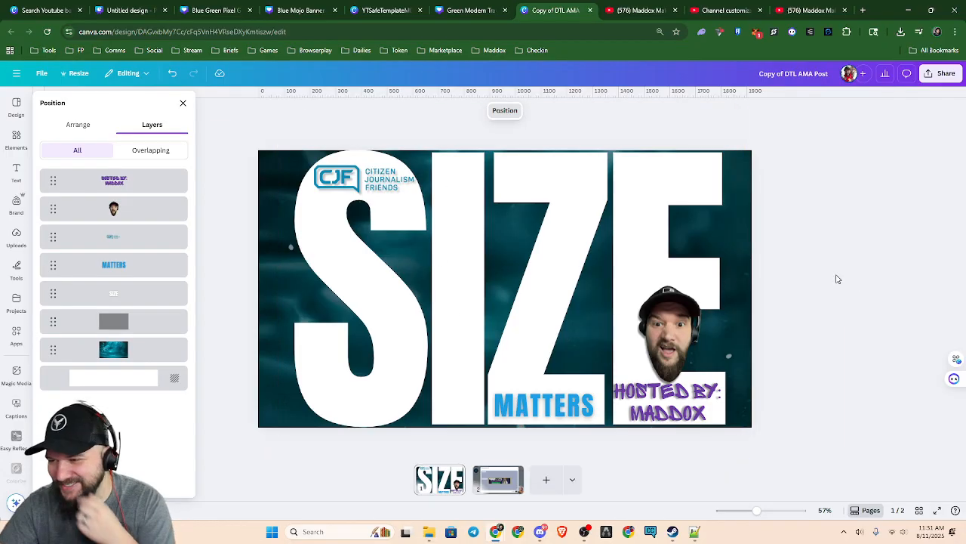
click(217, 250)
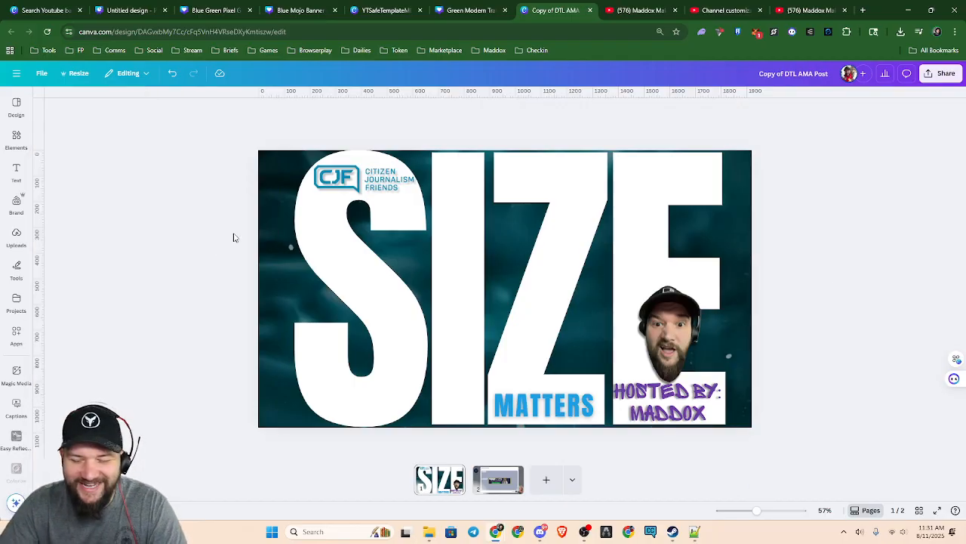
key(alt+Tab)
key(alt+Tab)
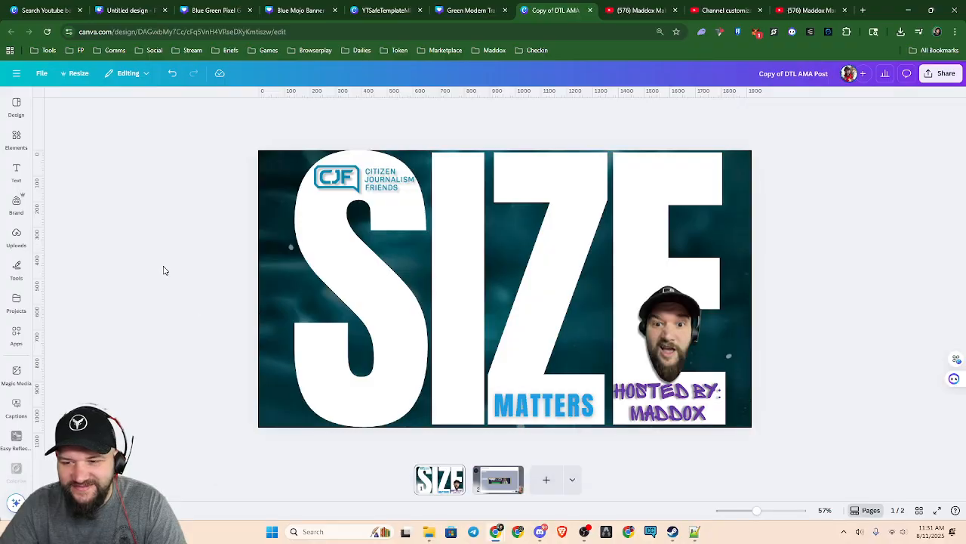
Delete the semi-transparent dark rectangle layered between the SIZE lettering and the teal water background
scroll(246, 325, down, 4)
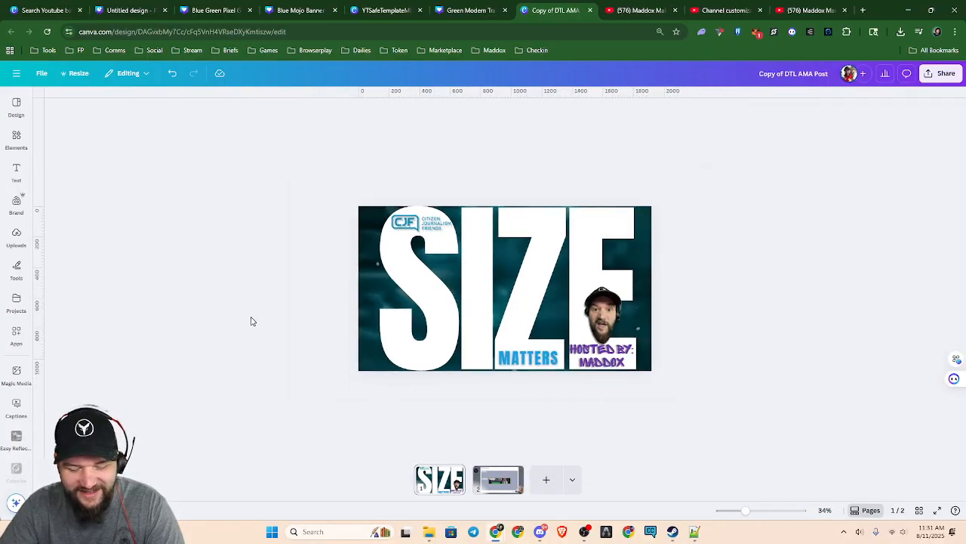
key(alt+1)
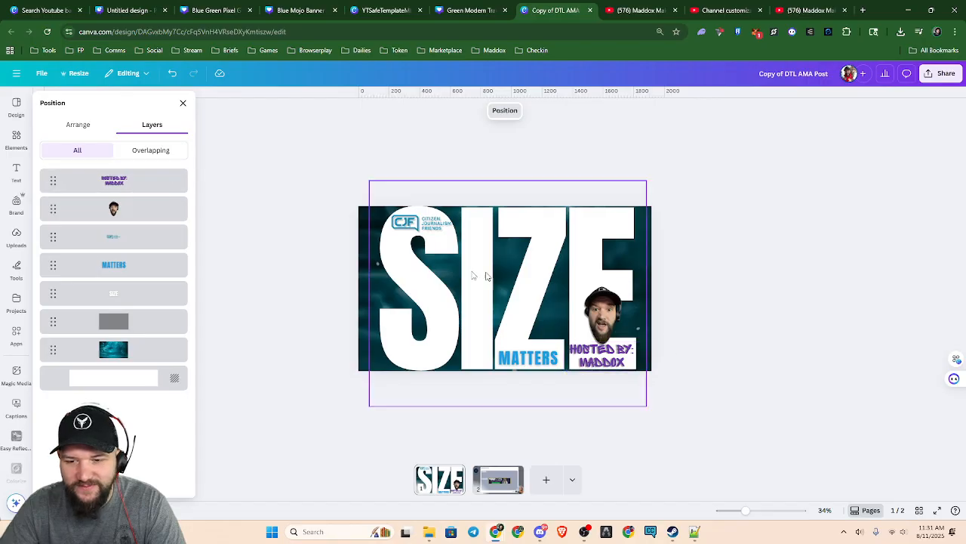
scroll(370, 379, up, 4)
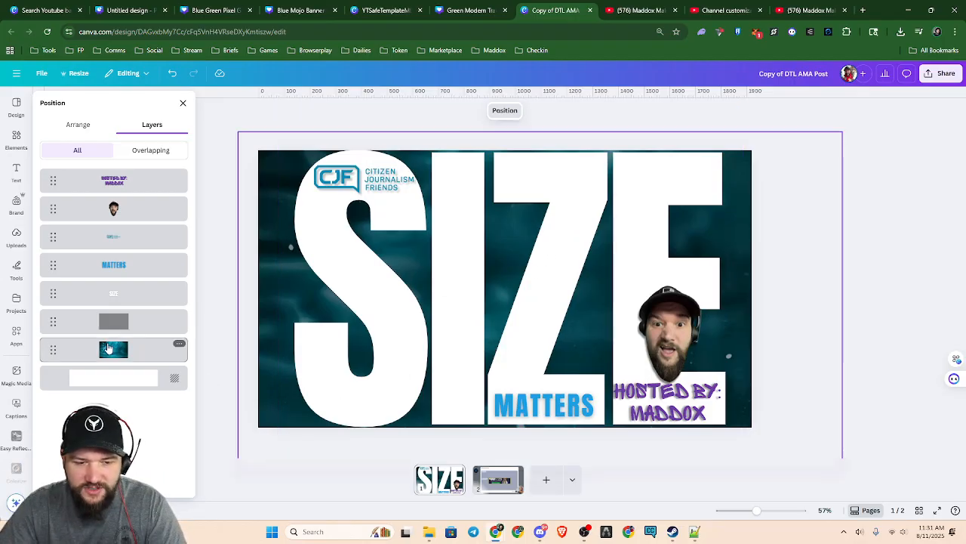
click(151, 323)
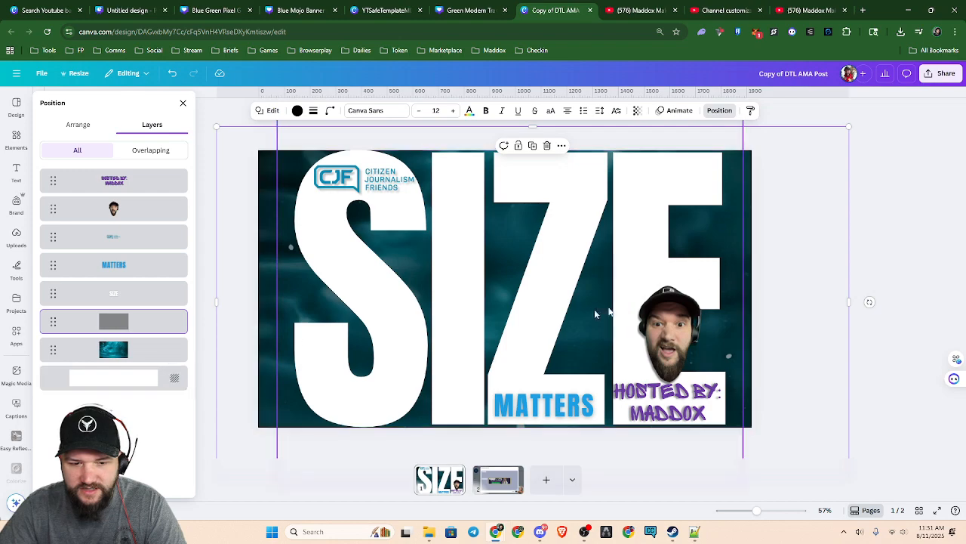
key(Delete)
click(834, 290)
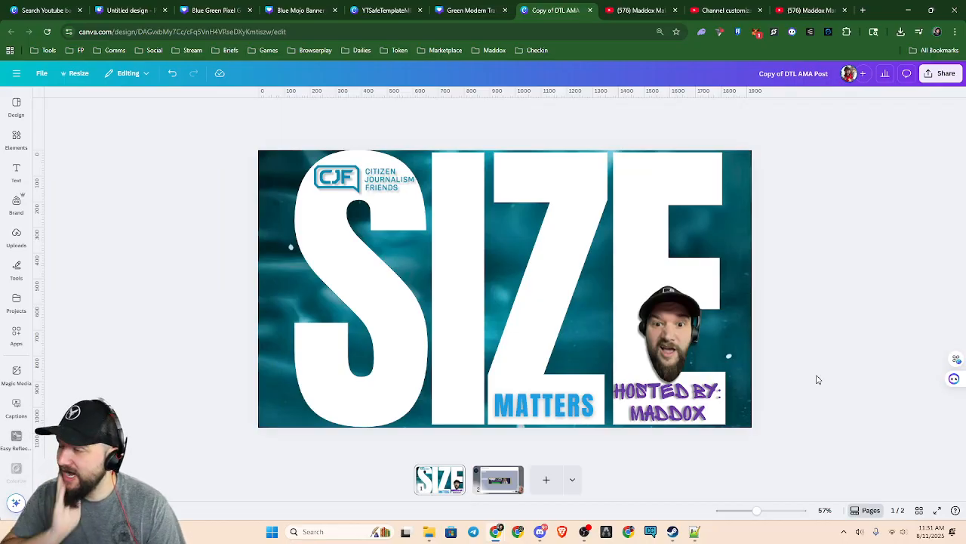
Show the text effects applied to the large SIZE lettering
click(442, 297)
click(609, 110)
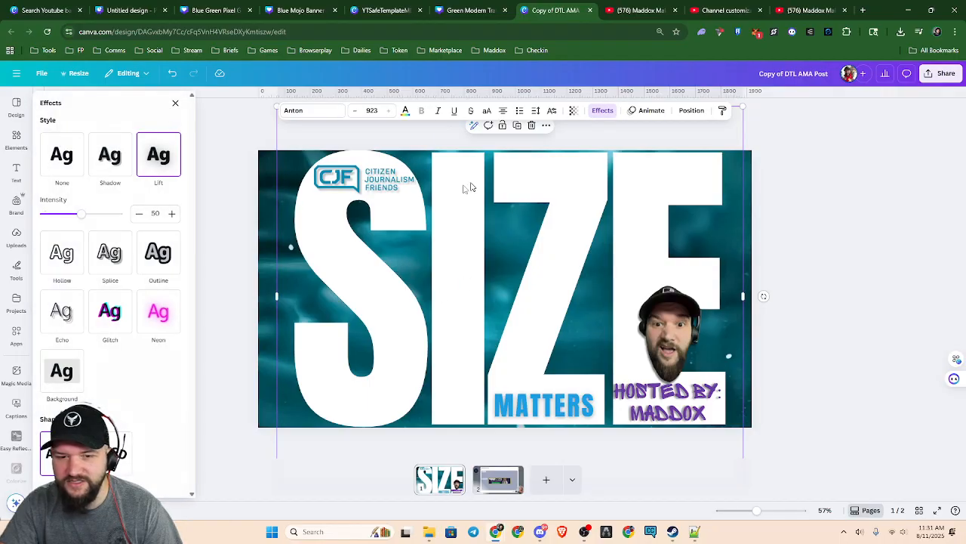
click(835, 273)
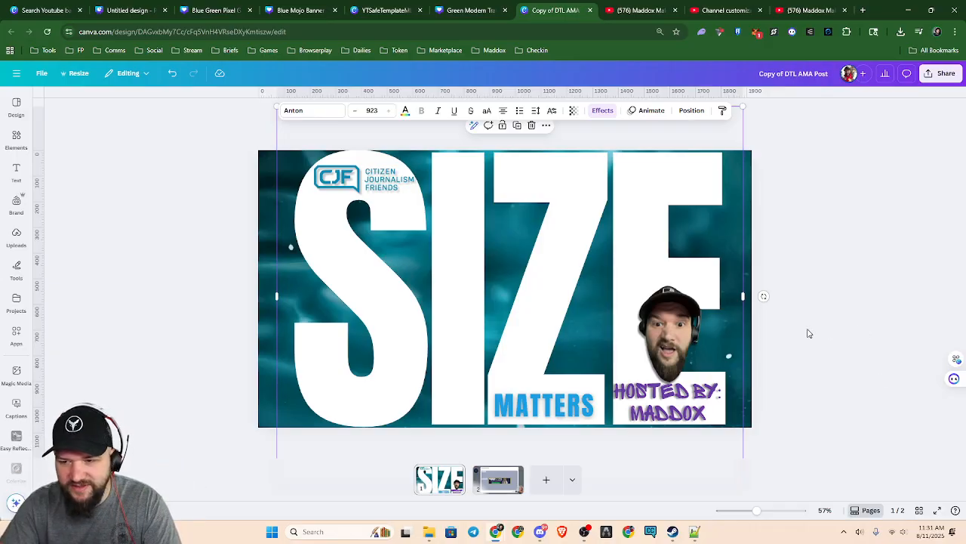
Add a square from the recently used elements and stretch it to cover the whole SIZE MATTERS page
click(16, 140)
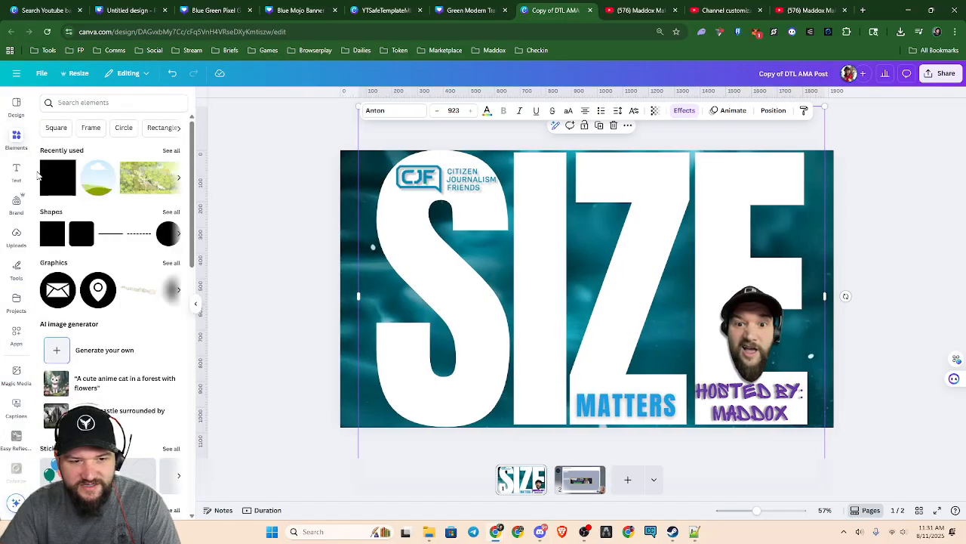
click(56, 184)
drag(564, 258, 375, 173)
drag(417, 226, 841, 435)
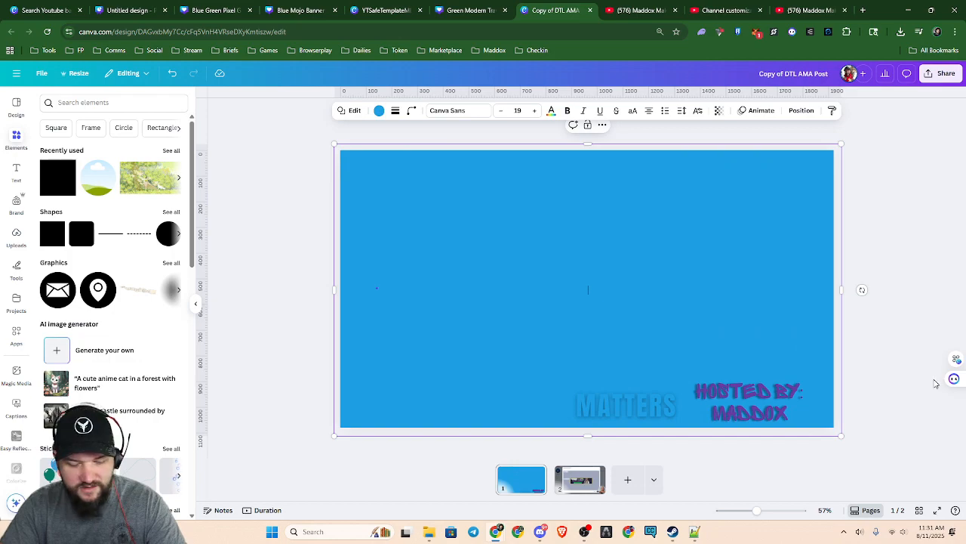
Set the fill of the page-covering rectangle to black from the document colors
click(936, 385)
key(alt+1)
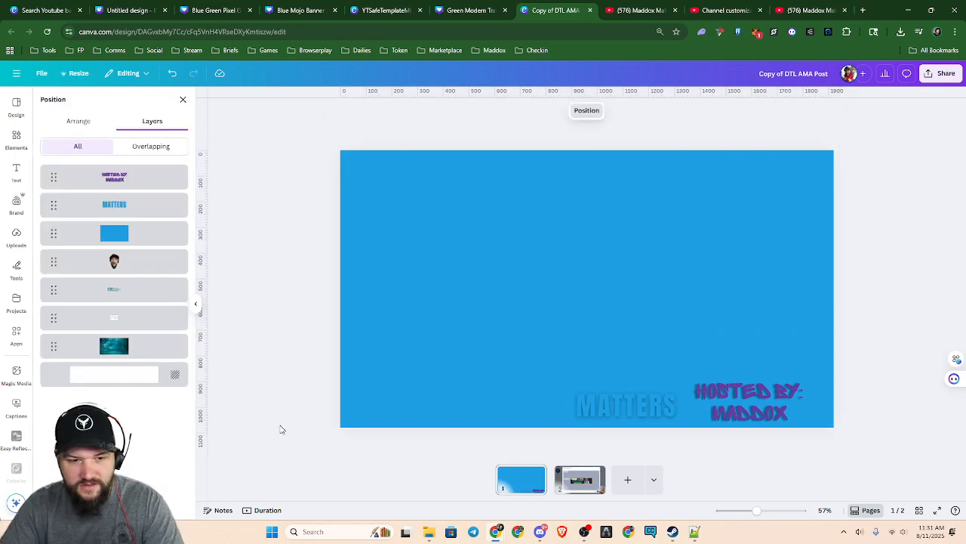
click(130, 239)
click(380, 111)
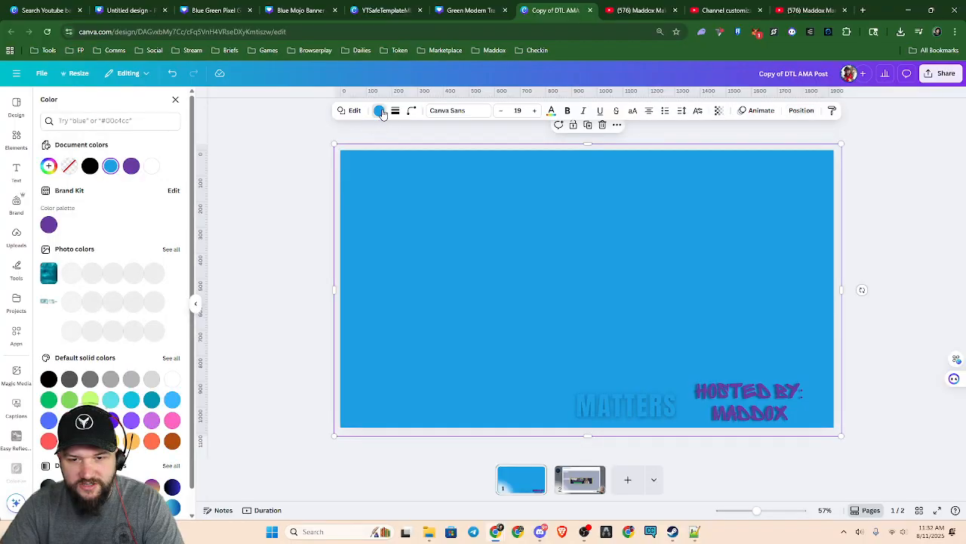
click(90, 166)
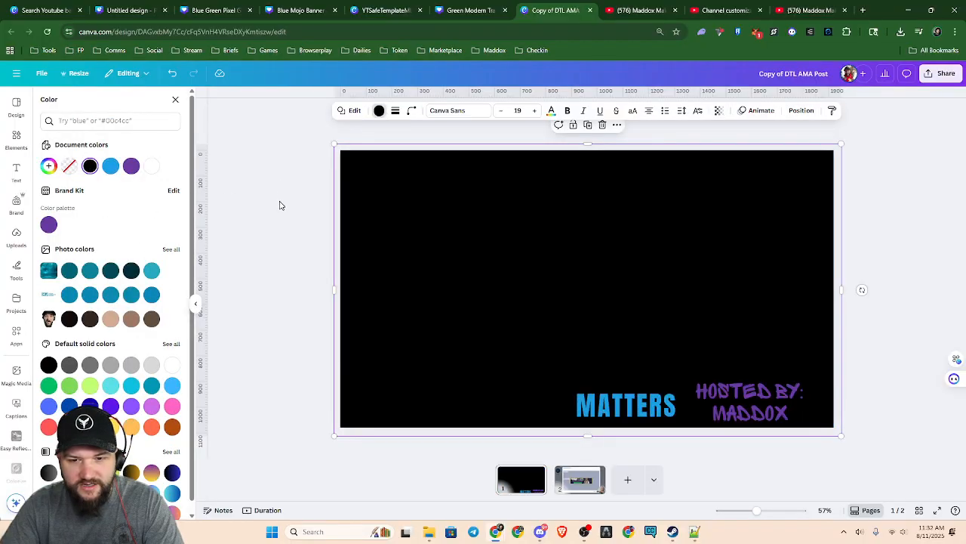
Try a blue photo color from the CJF logo as the rectangle's fill and return it to black
key(Escape)
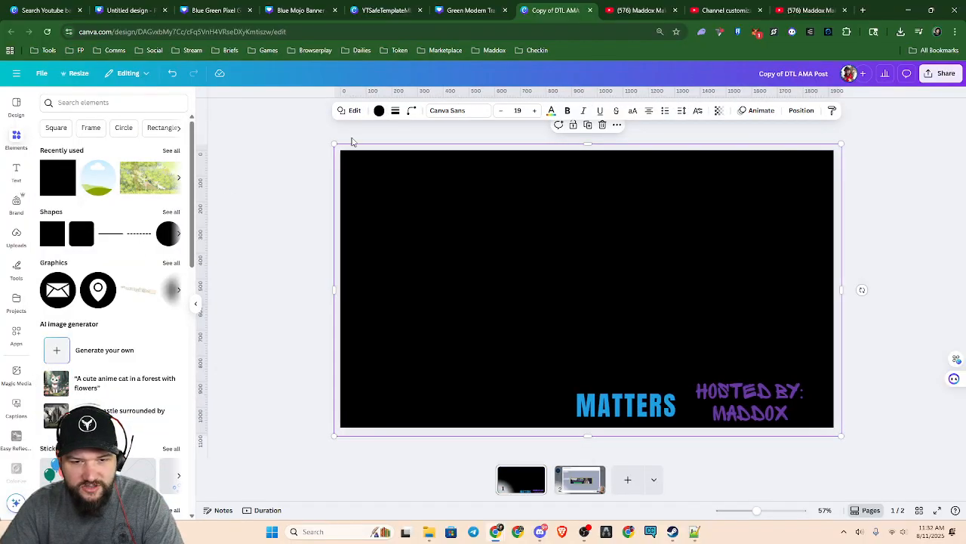
click(379, 110)
click(151, 294)
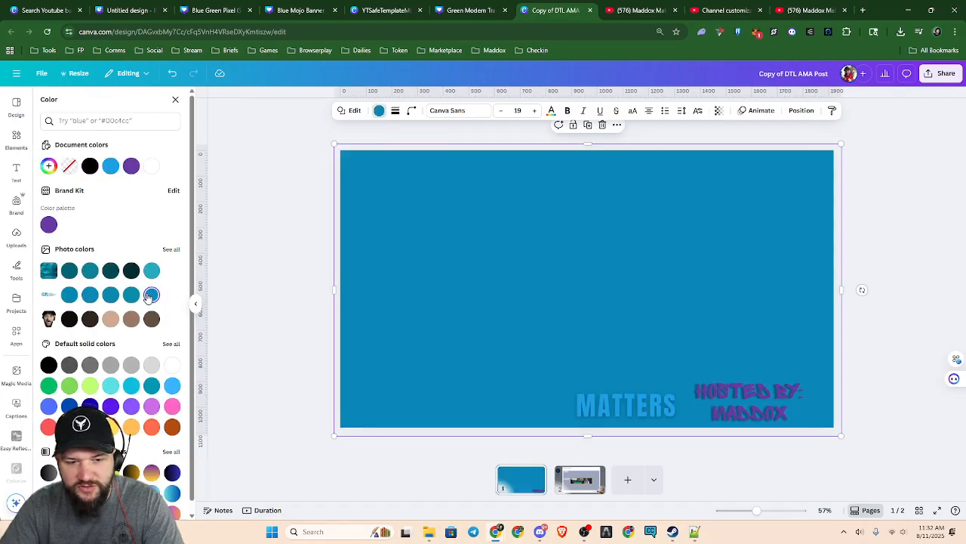
click(48, 366)
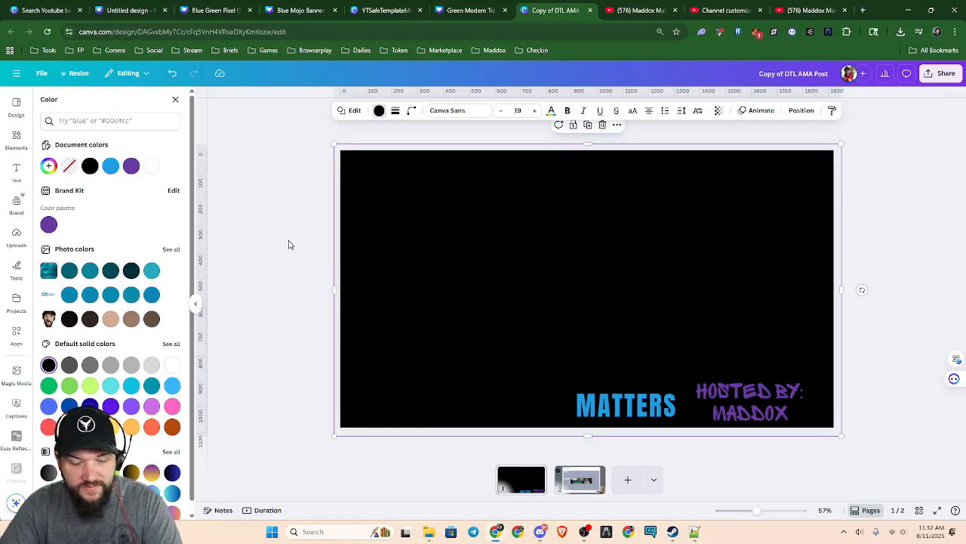
Move the black rectangle's layer beneath the SIZE lettering, directly above the teal water background
click(671, 277)
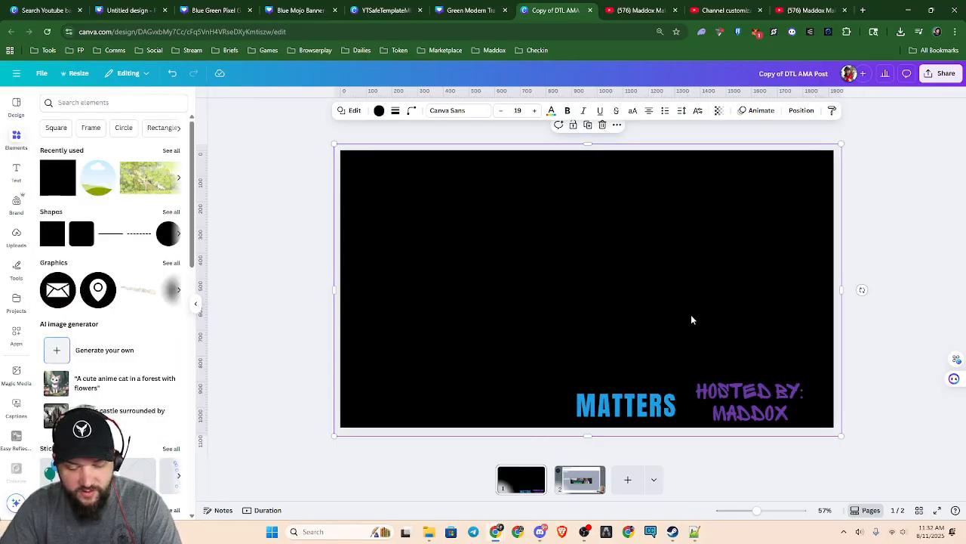
key(alt+1)
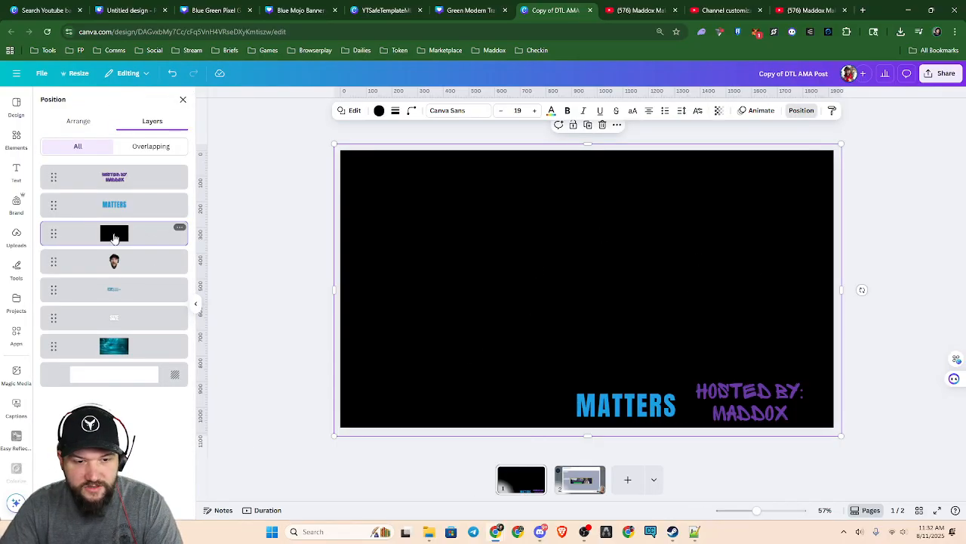
drag(133, 240, 136, 317)
Lower the black rectangle's transparency value so it becomes a see-through dark tint over the water background
click(719, 110)
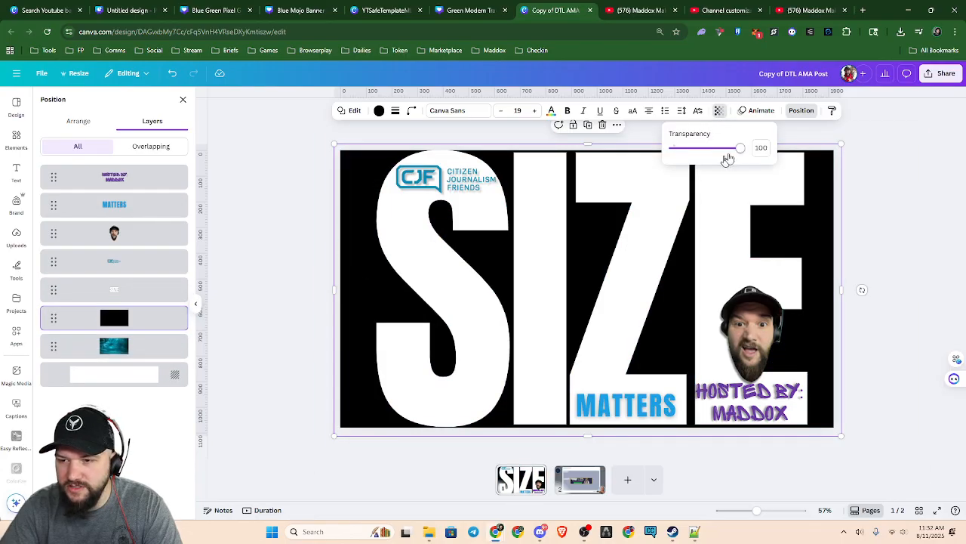
drag(738, 148, 684, 150)
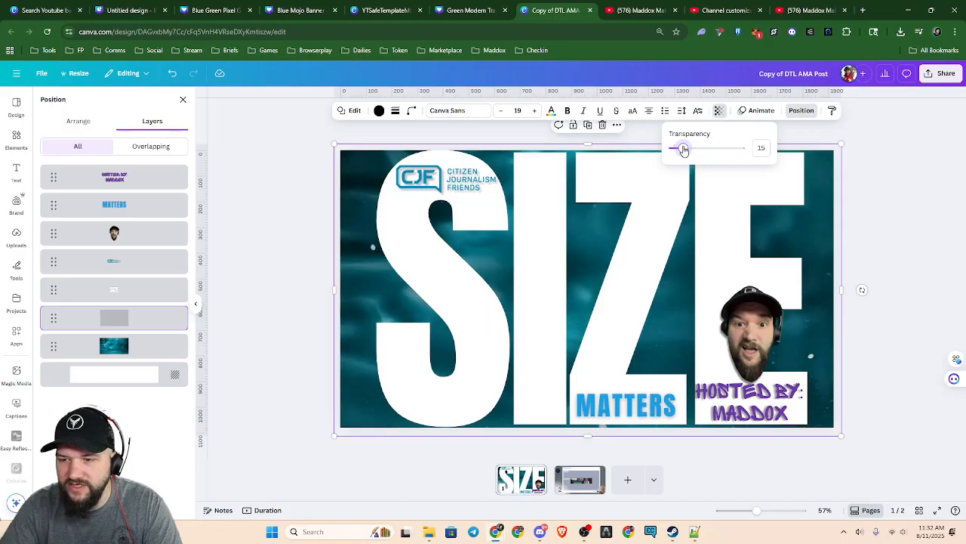
click(903, 302)
scroll(908, 344, up, 3)
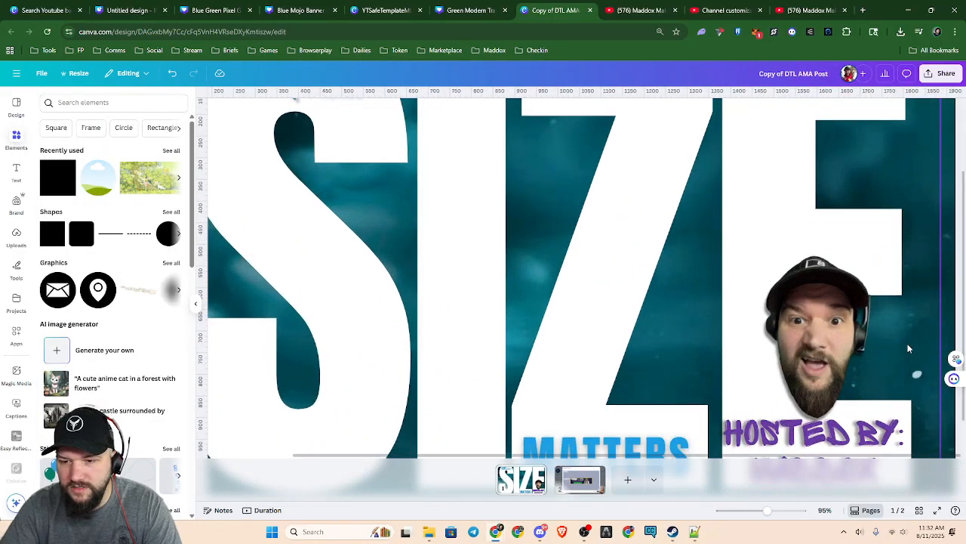
scroll(908, 344, down, 2)
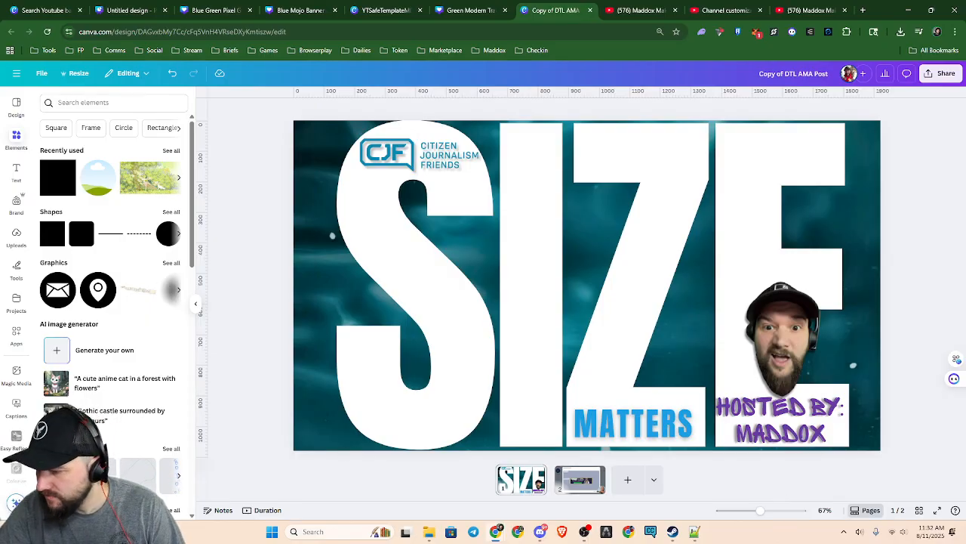
Switch to Discord, close the event windows, read the latest CJF STAGE chat messages, and return to the browser
key(alt+Tab)
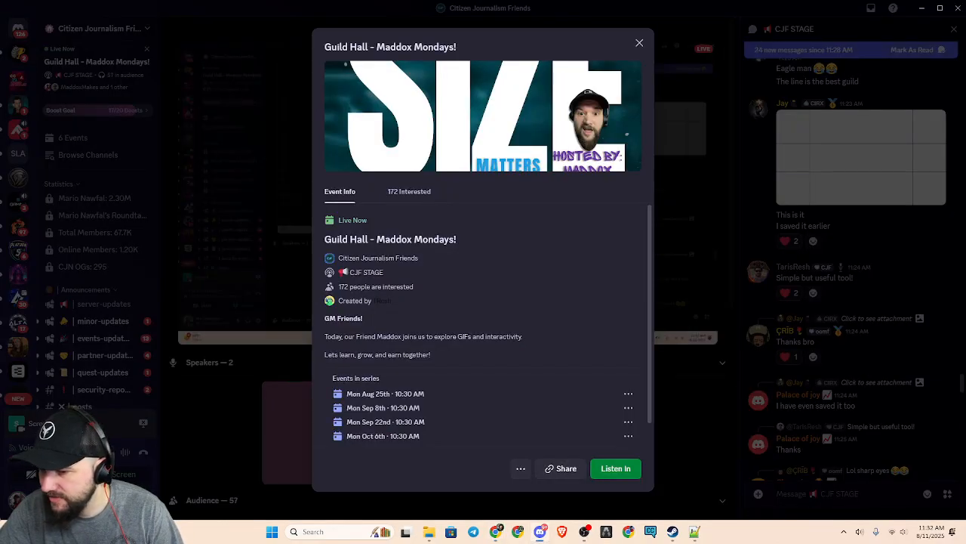
click(686, 282)
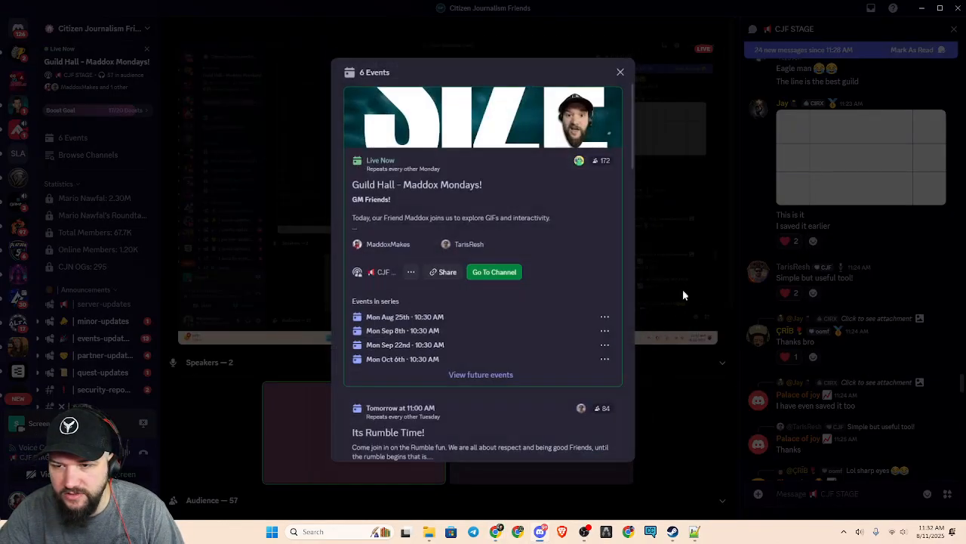
click(621, 73)
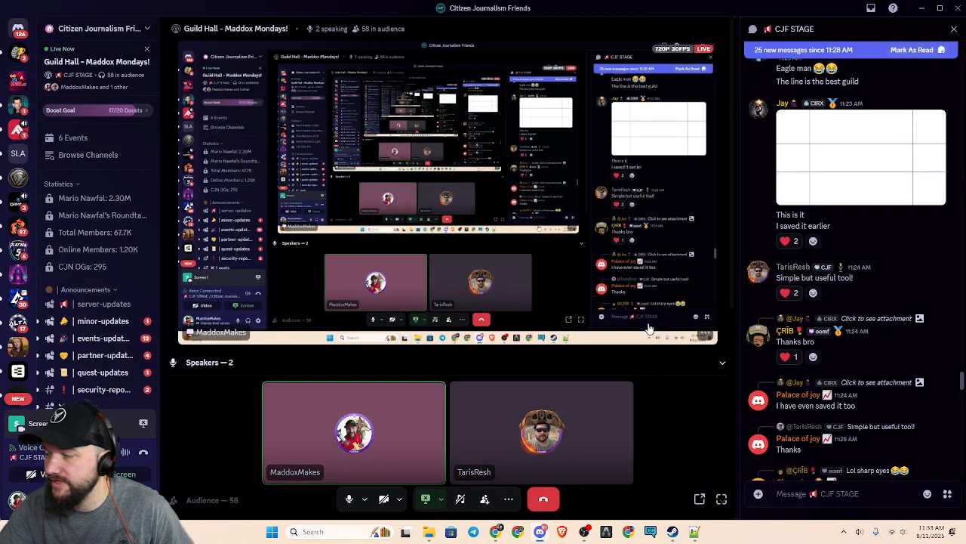
scroll(854, 264, down, 15)
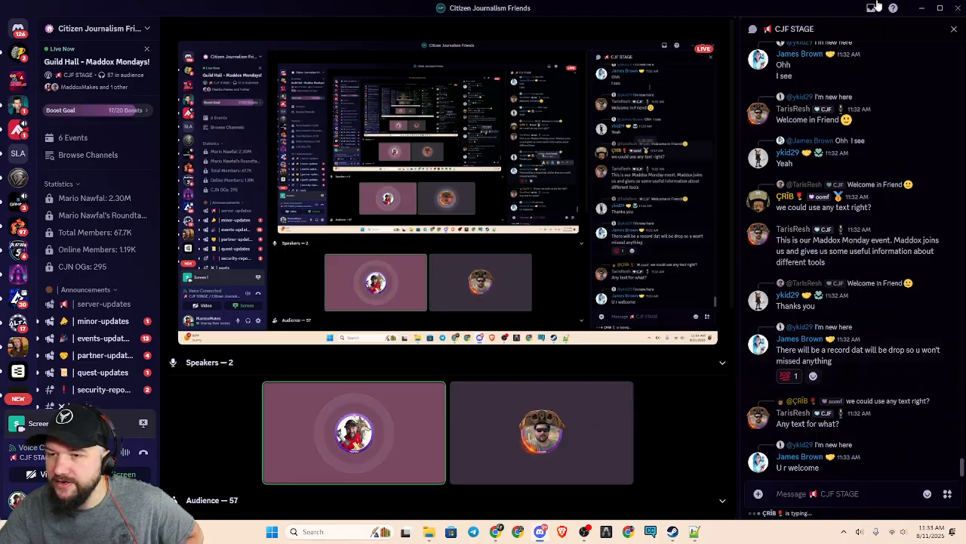
click(922, 14)
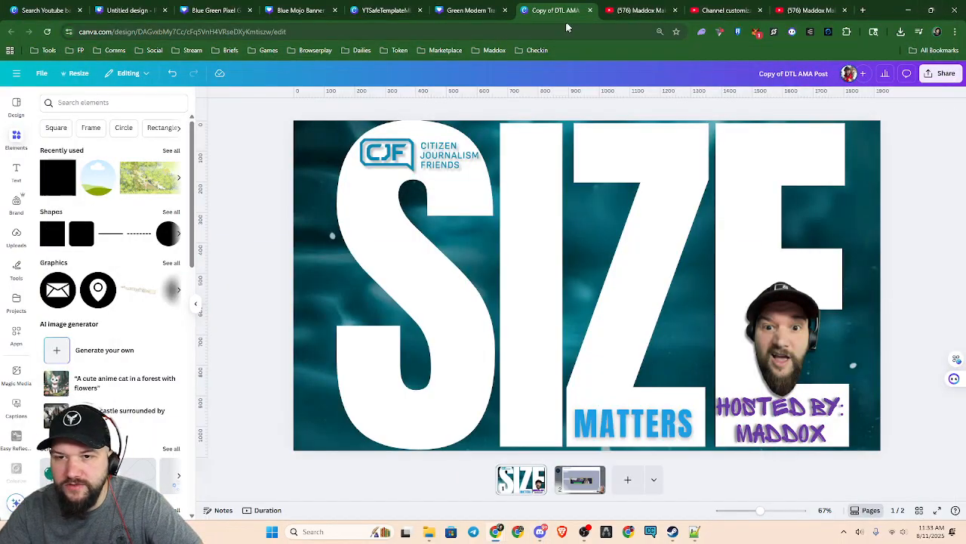
Review the YouTube channel page, its banner customization settings, and the channel page showing the Blue Mojo banner
click(647, 17)
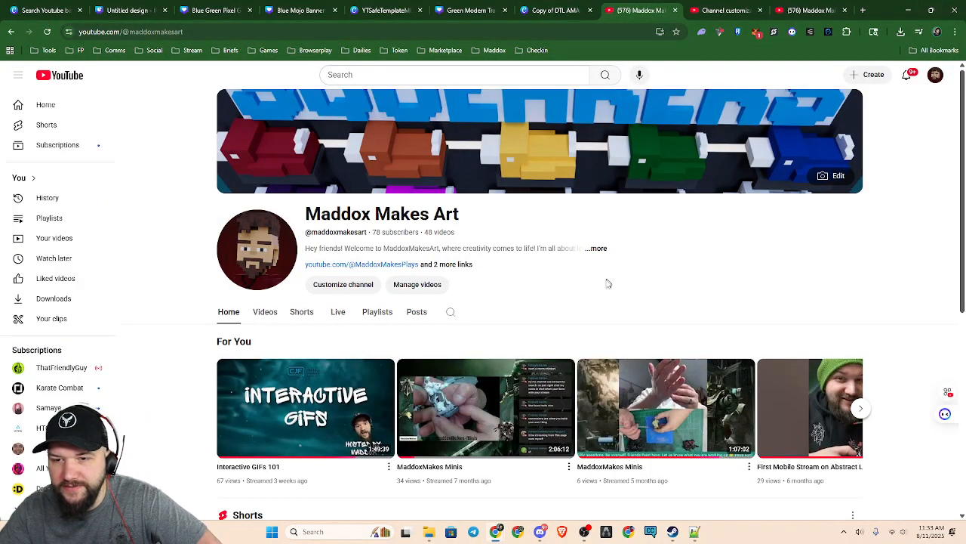
click(727, 11)
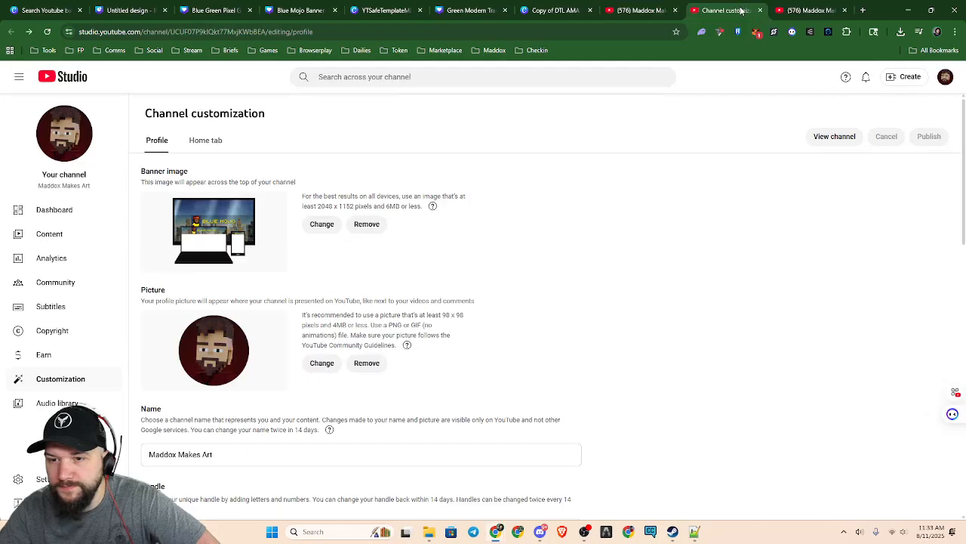
click(802, 11)
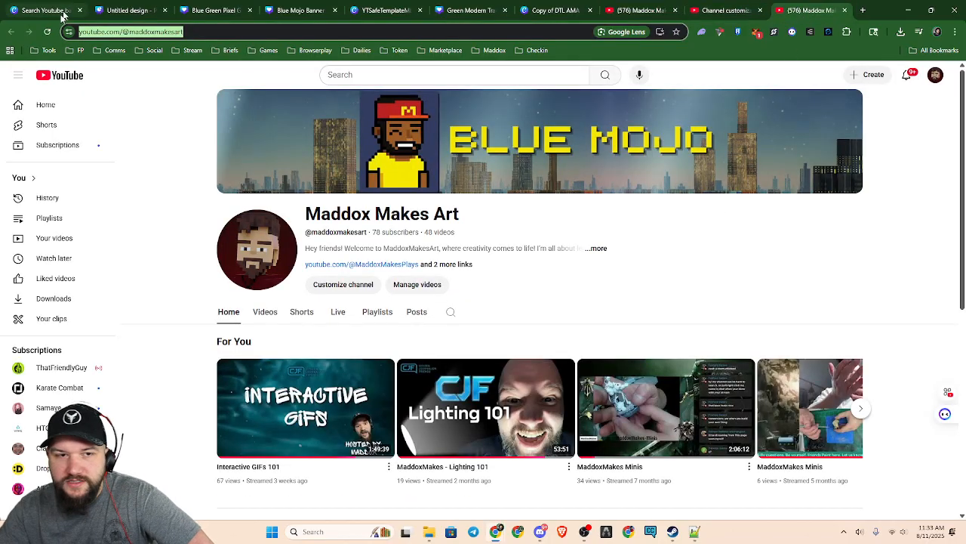
Open the X home page in a new browser tab
click(864, 11)
click(453, 245)
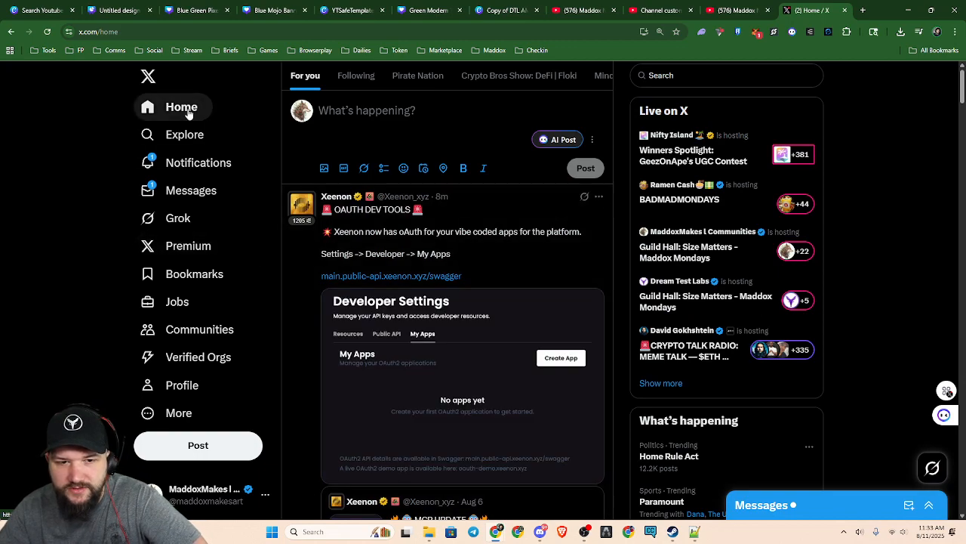
Open the X profile page, view its header banner full size, close it, and highlight the display name beneath the banner
click(191, 390)
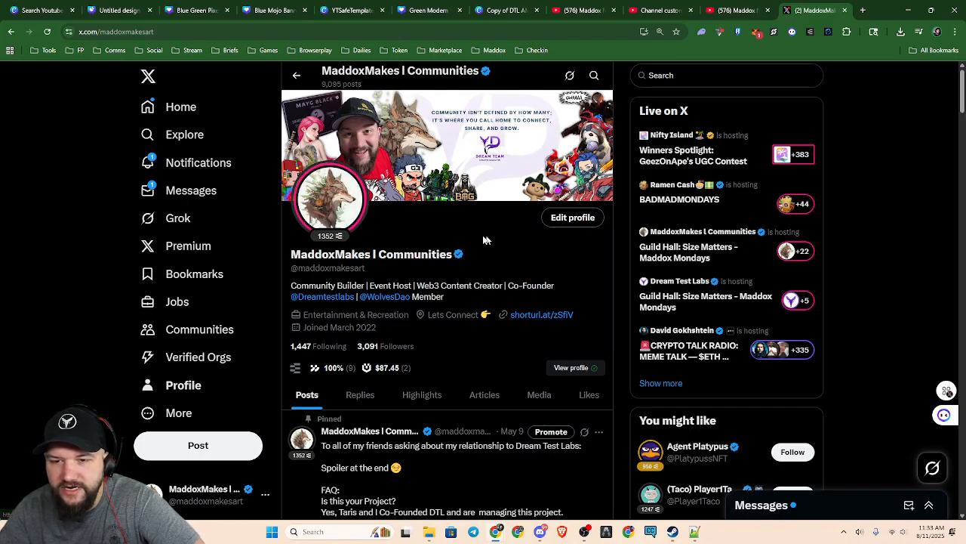
click(468, 168)
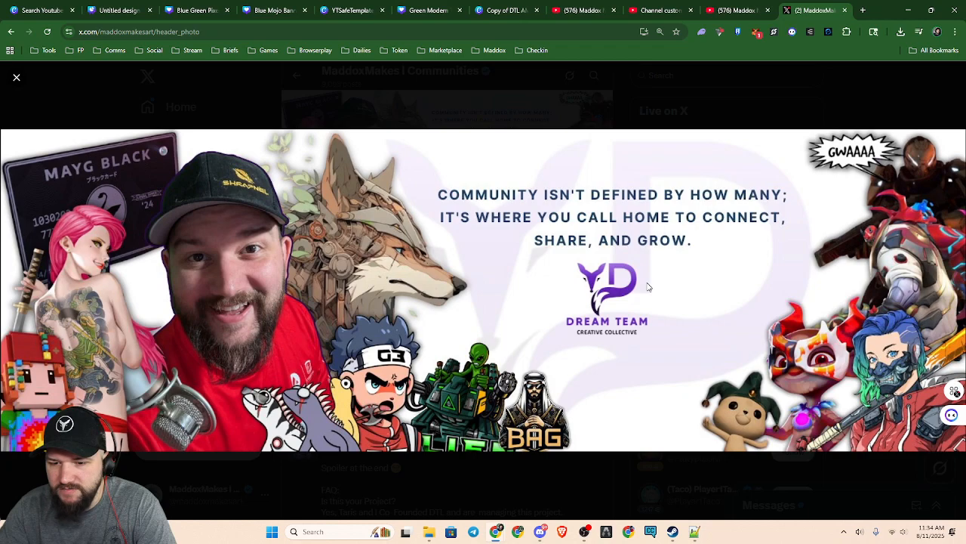
click(647, 105)
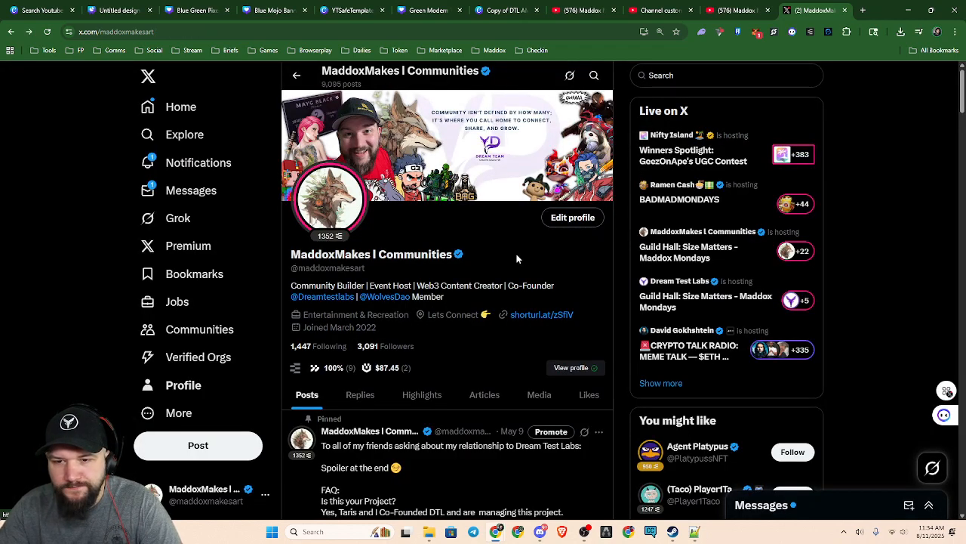
drag(291, 262, 466, 260)
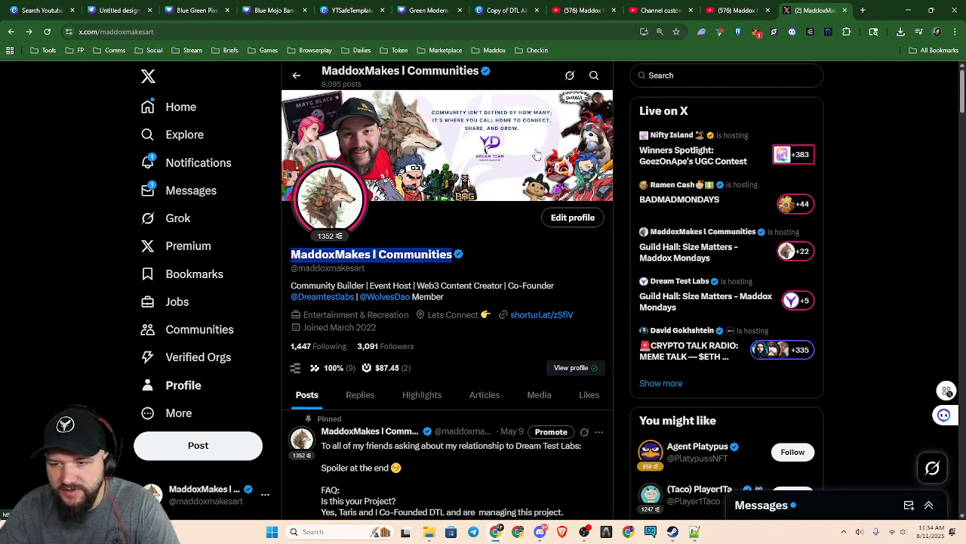
Compare with the YouTube channel page, highlighting the channel name beneath the Blue Mojo banner and examining the banner's text area
click(739, 10)
drag(305, 213, 472, 226)
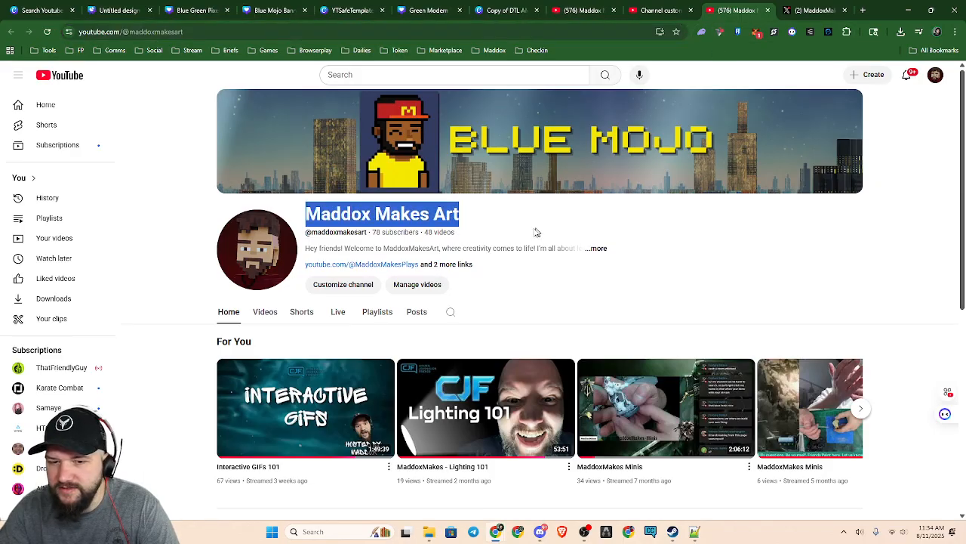
click(463, 230)
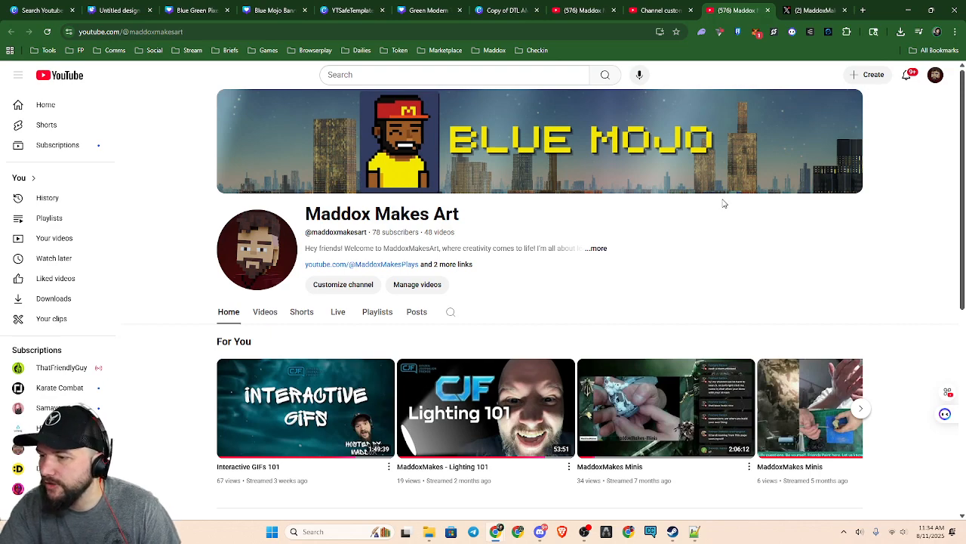
mouse_move(714, 185)
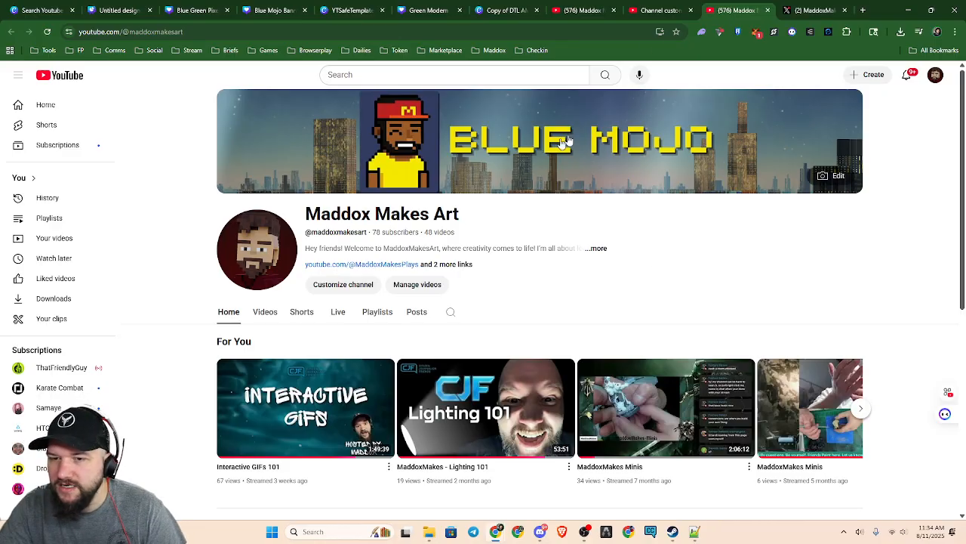
Return to the Blue Mojo Banner Example design in Canva, looking over the other open banner designs on the way
click(506, 10)
click(400, 11)
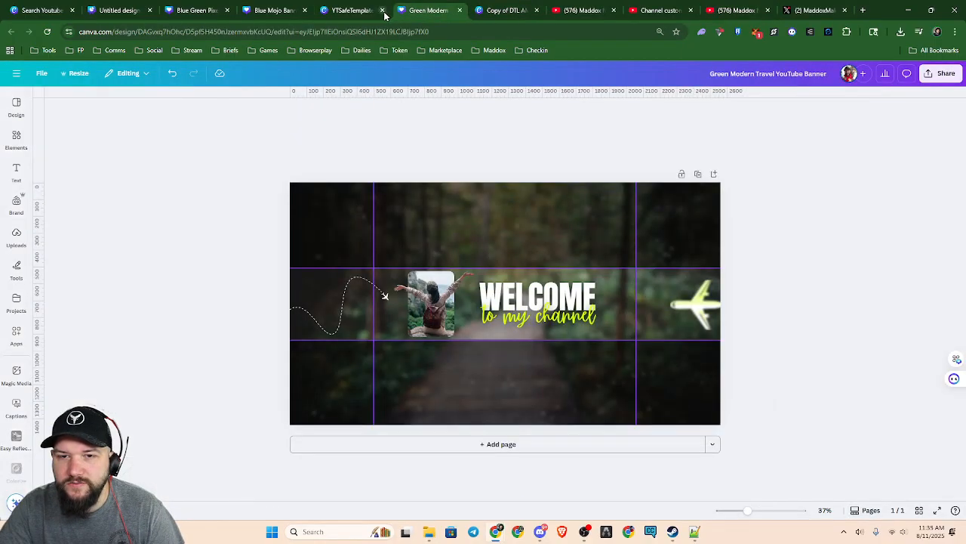
click(357, 11)
click(274, 11)
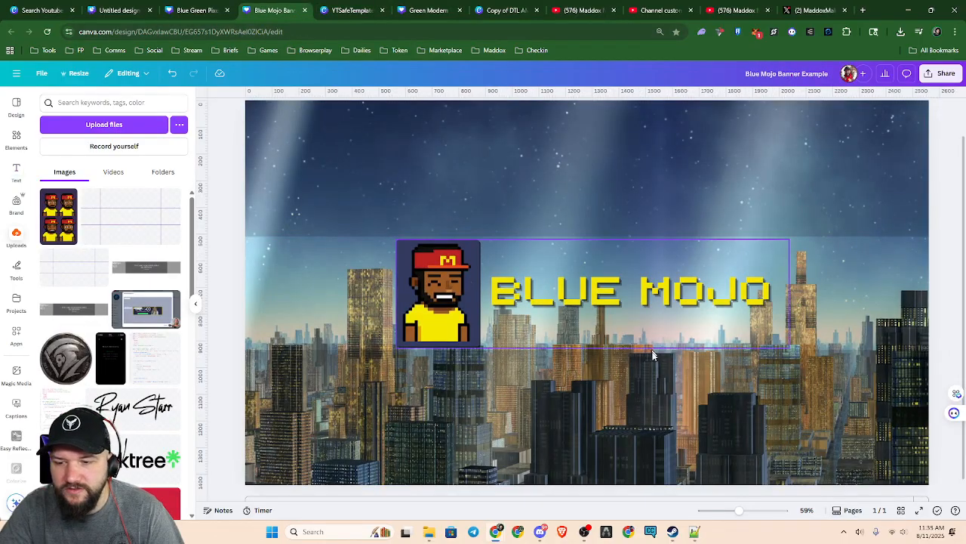
scroll(663, 410, up, 2)
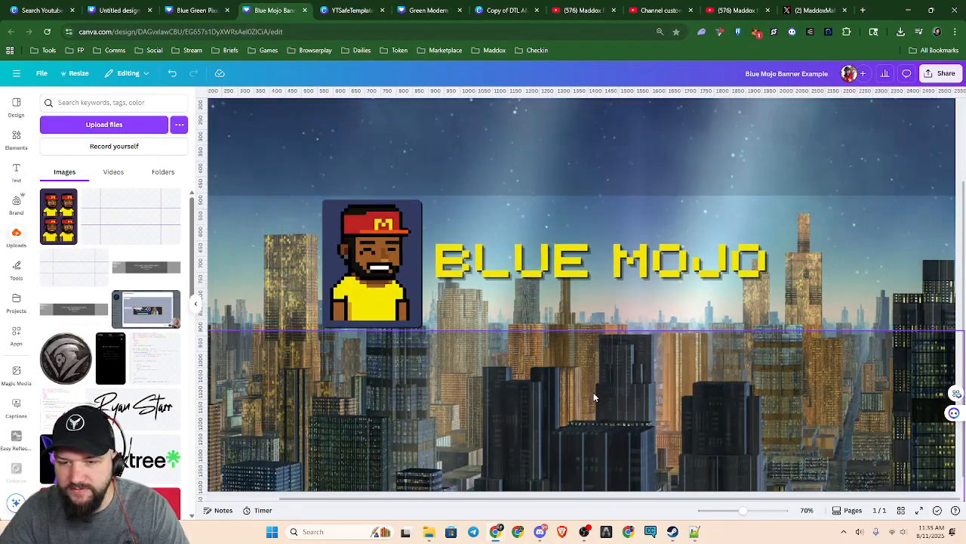
Ungroup the avatar and BLUE MOJO title in the banner's safe area and select the title text alone
click(688, 281)
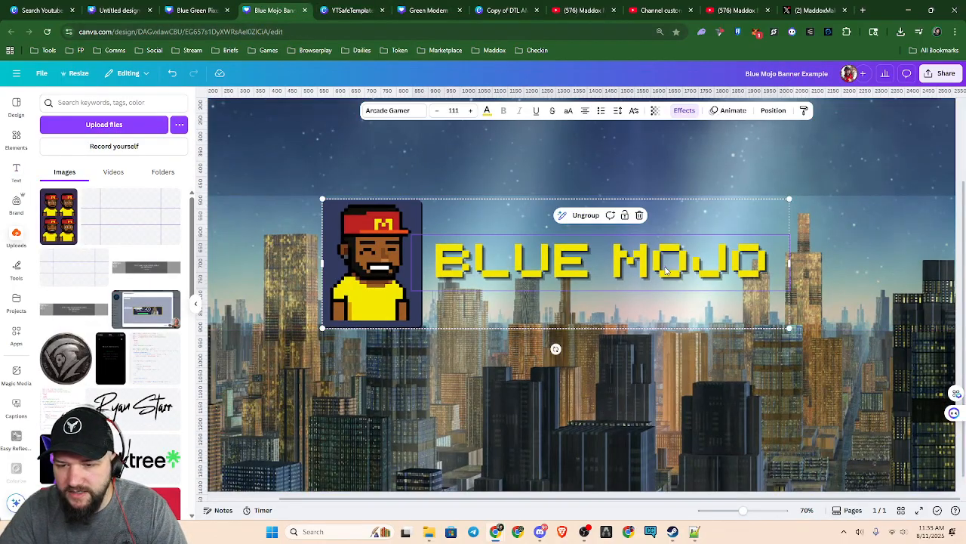
click(811, 279)
click(767, 268)
click(581, 283)
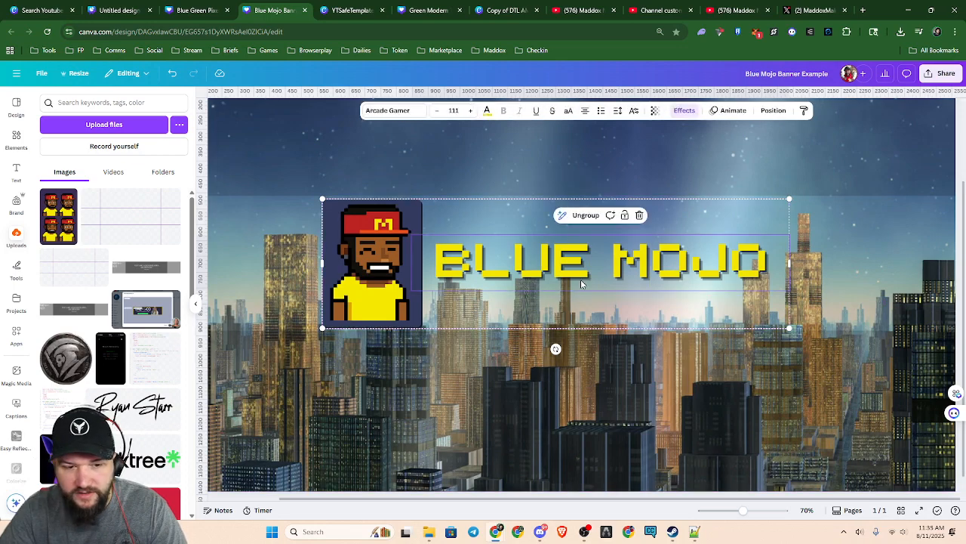
key(alt+1)
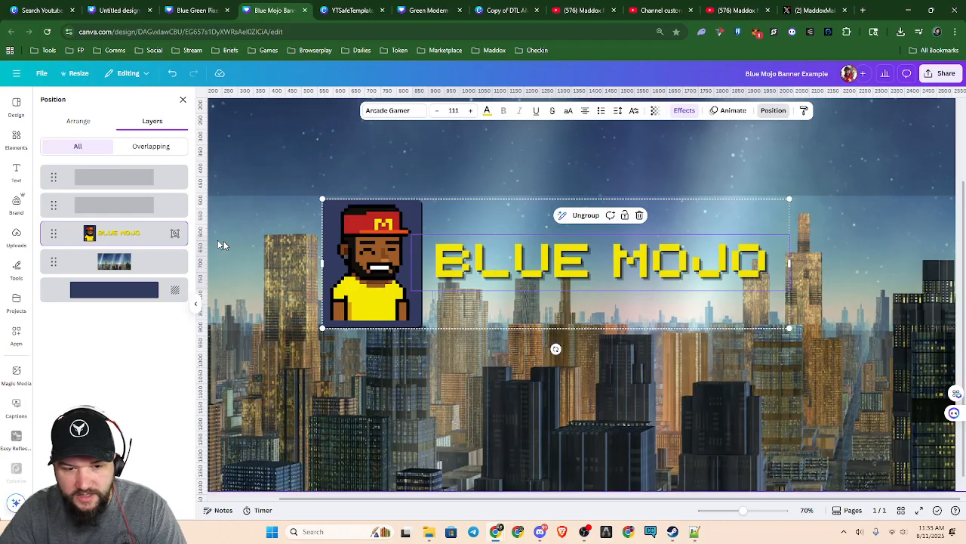
right_click(121, 236)
click(101, 359)
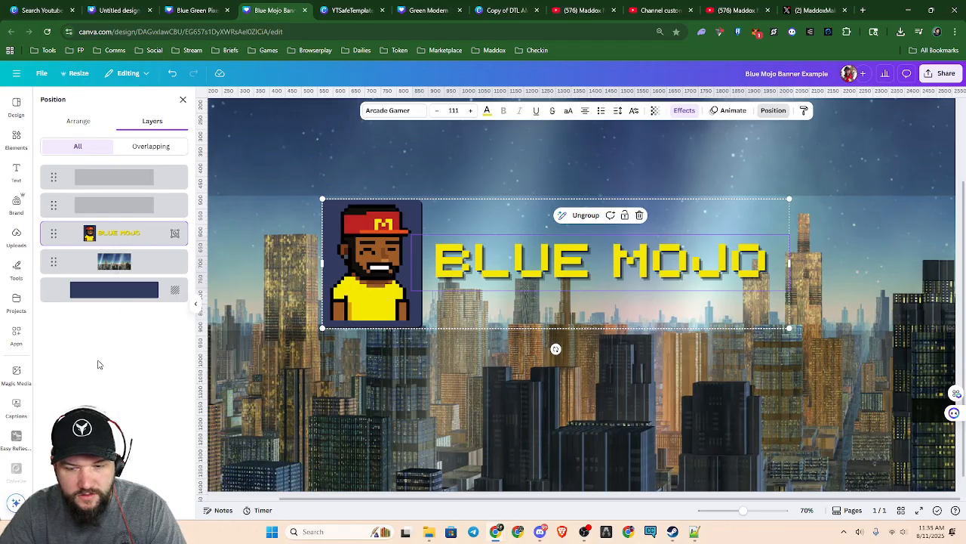
click(589, 215)
click(593, 245)
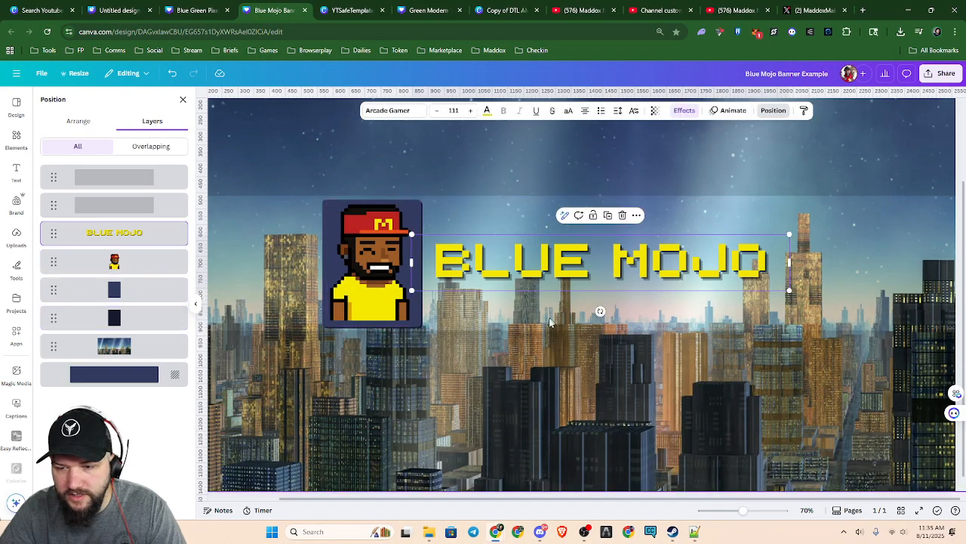
Duplicate the BLUE MOJO title, scale the copy down to font size 58.1, and place it directly beneath the original
key(ctrl+d)
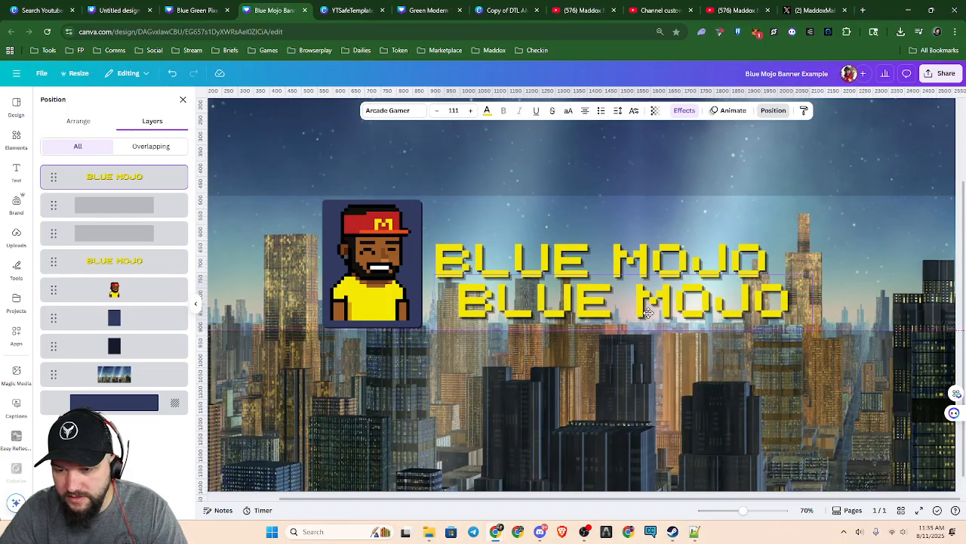
drag(805, 326, 811, 295)
drag(725, 292, 641, 300)
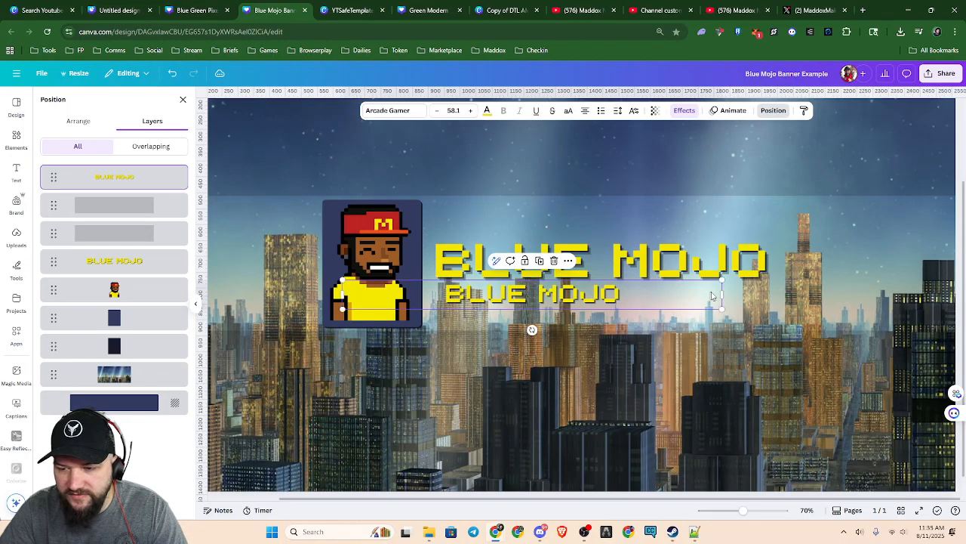
Recolor the smaller BLUE MOJO copy white and reduce its font size to 37.1
double_click(569, 308)
click(487, 110)
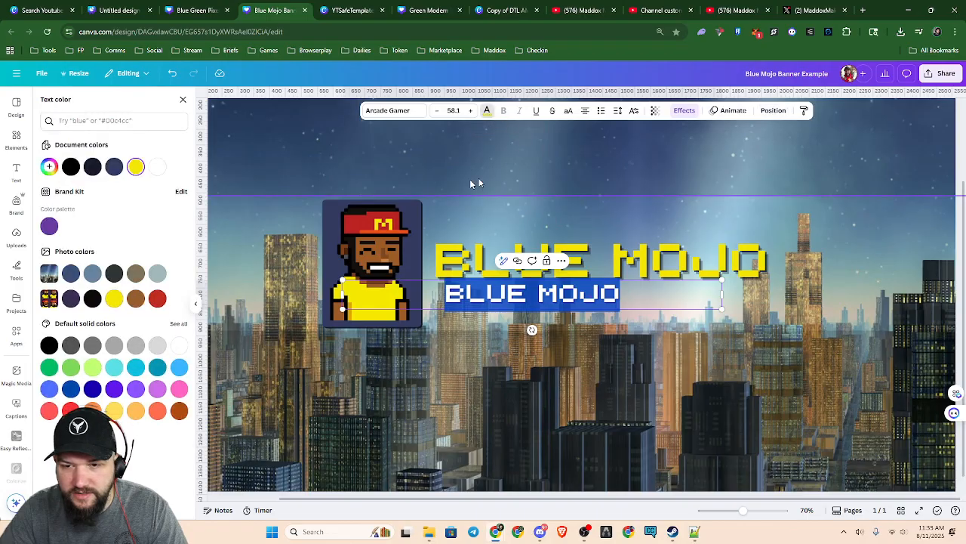
click(157, 166)
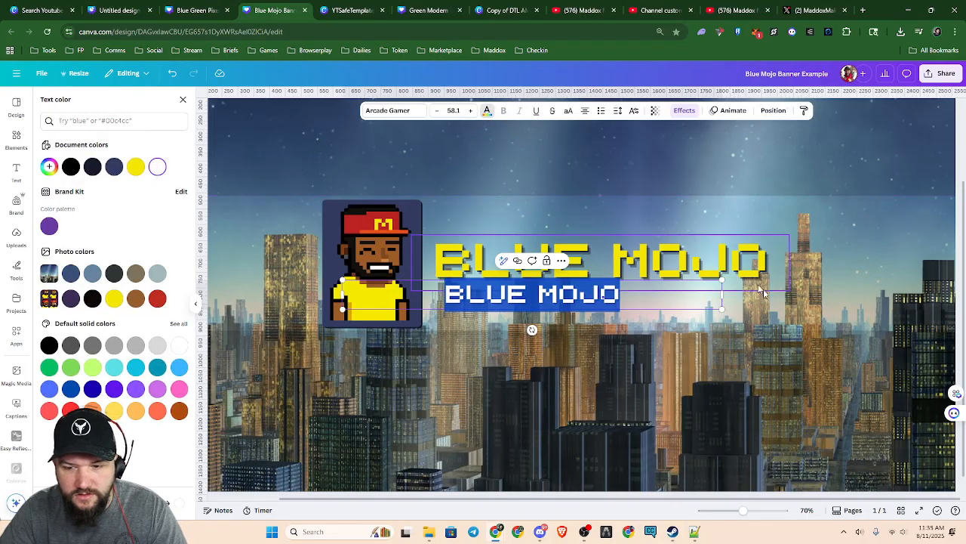
click(632, 366)
click(654, 298)
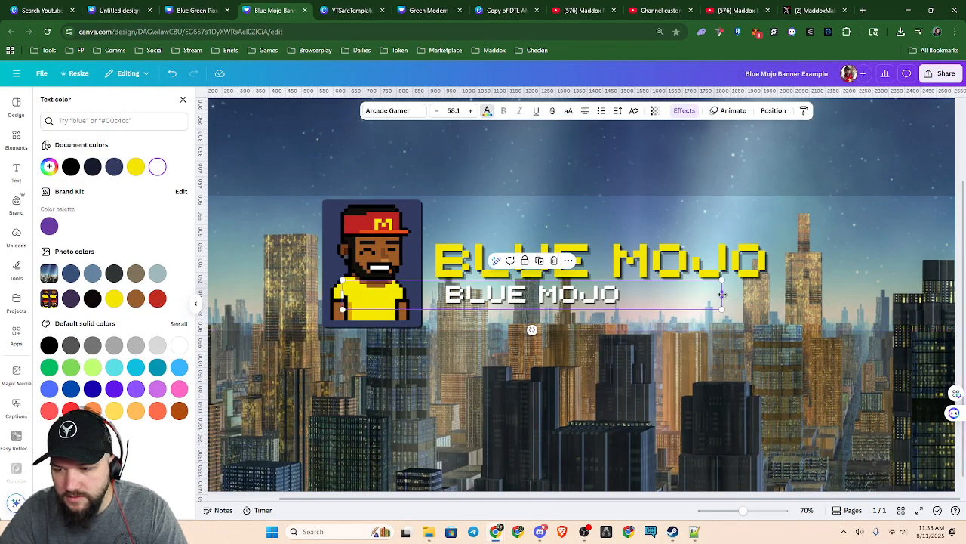
click(437, 111)
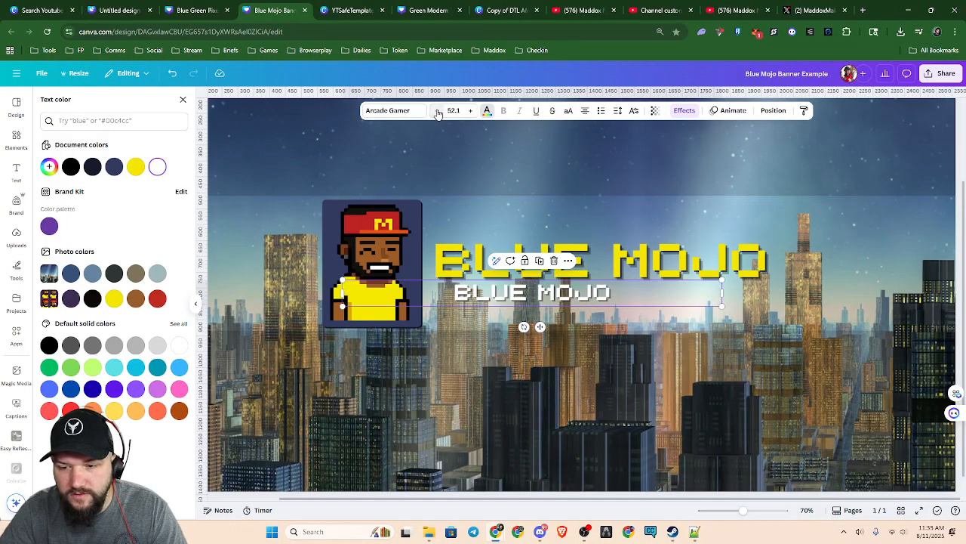
click(437, 111)
click(437, 111)
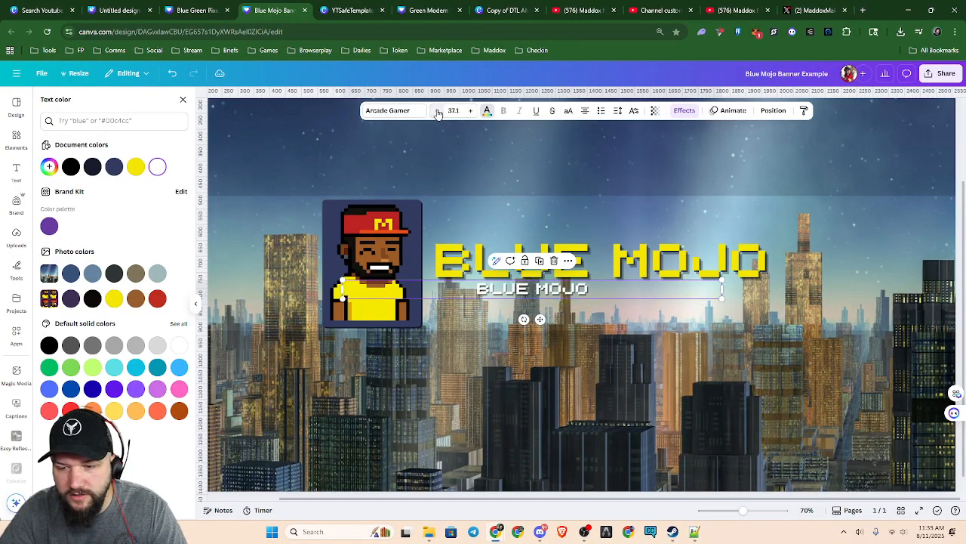
Replace the white text beneath the title with "GAMING INFORMER,"
double_click(600, 289)
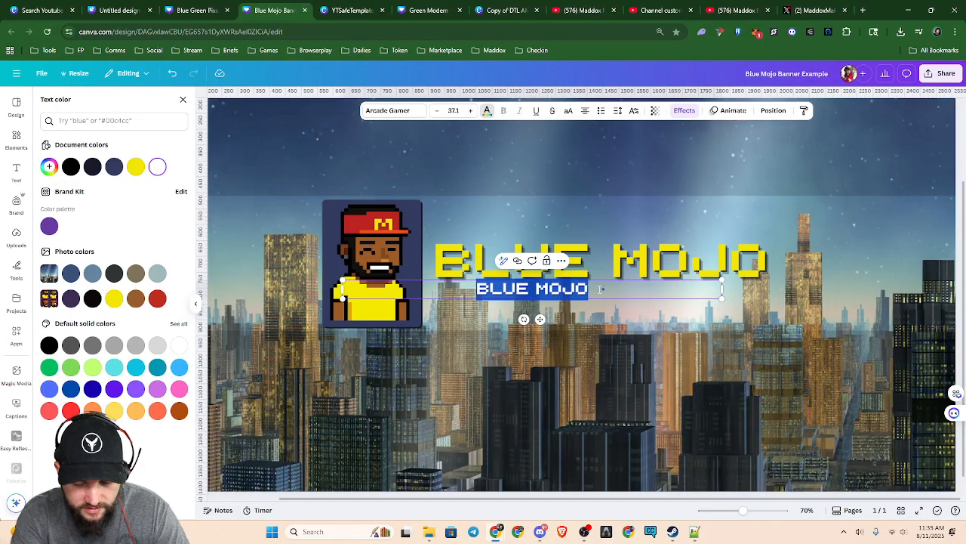
text(GAMING)
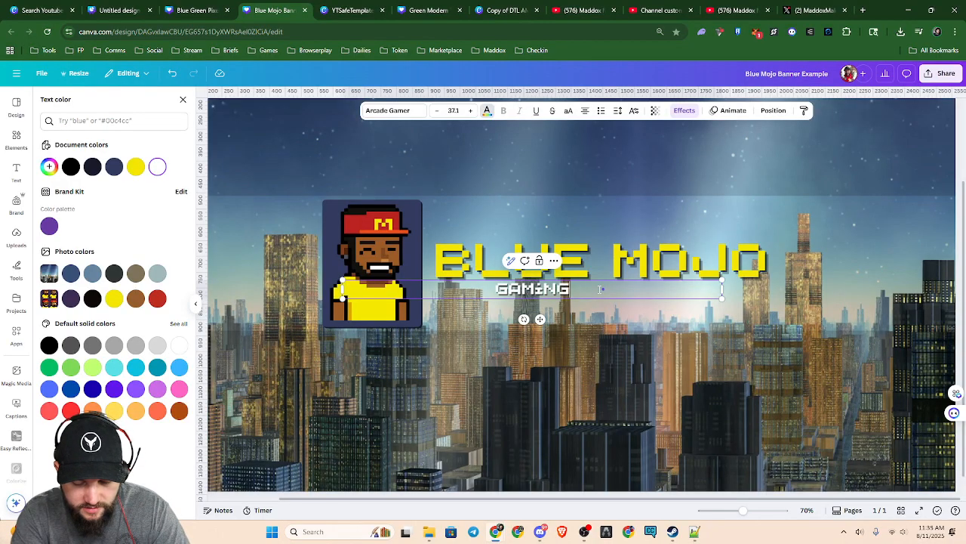
text( I)
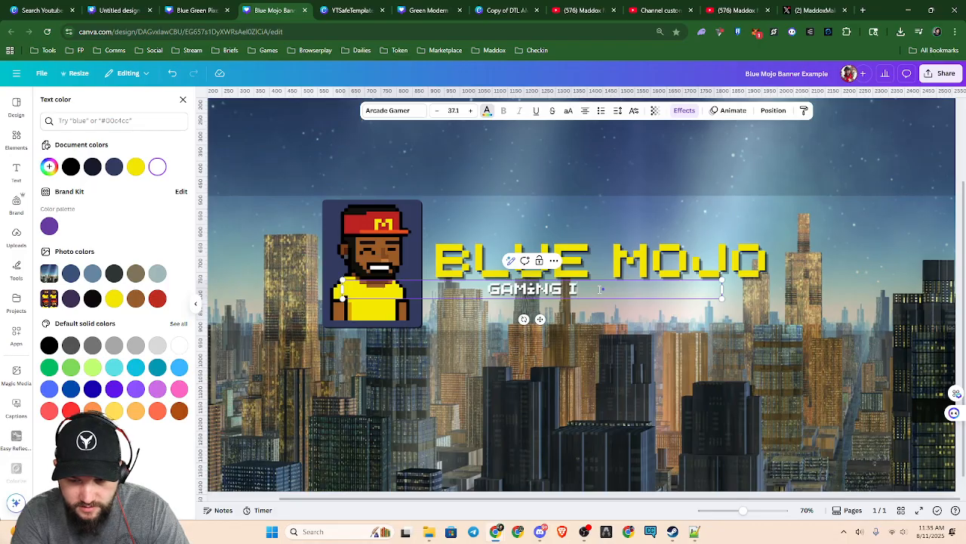
text(NFORMER,)
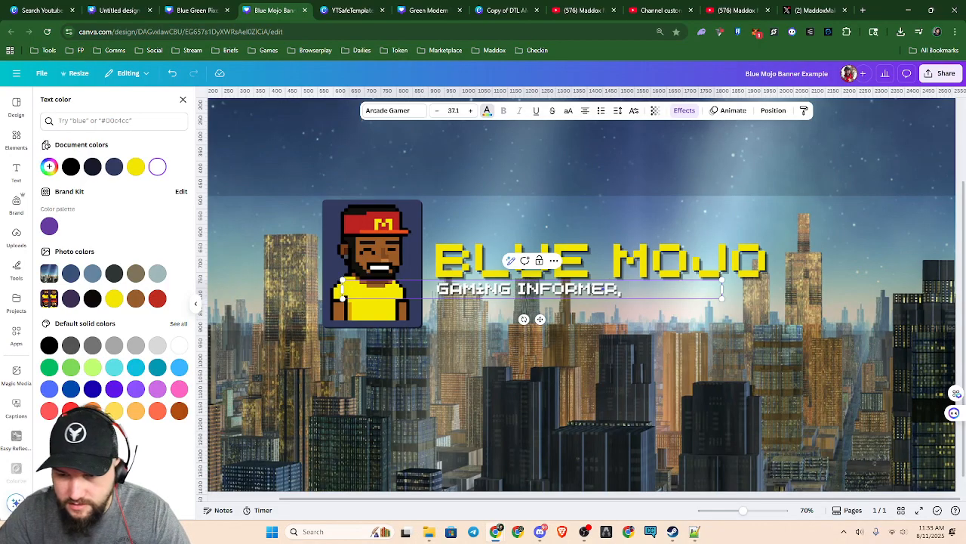
Change the tagline's first word from "GAMING" to "GAME"
key(shift+Left)
key(shift+Left)
key(shift+Left)
key(shift+Left)
key(shift+Left)
key(shift+Left)
key(shift+Left)
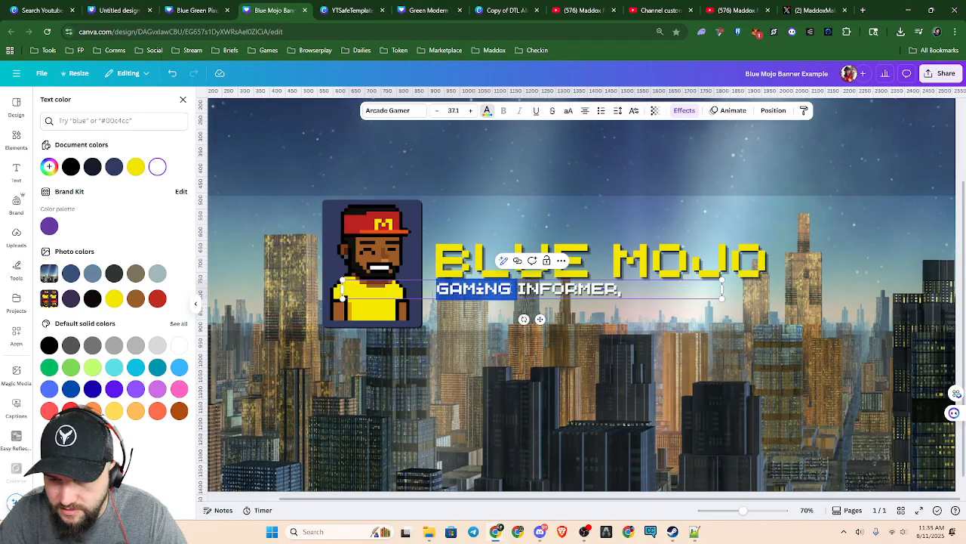
key(Right)
key(BackSpace)
key(BackSpace)
key(BackSpace)
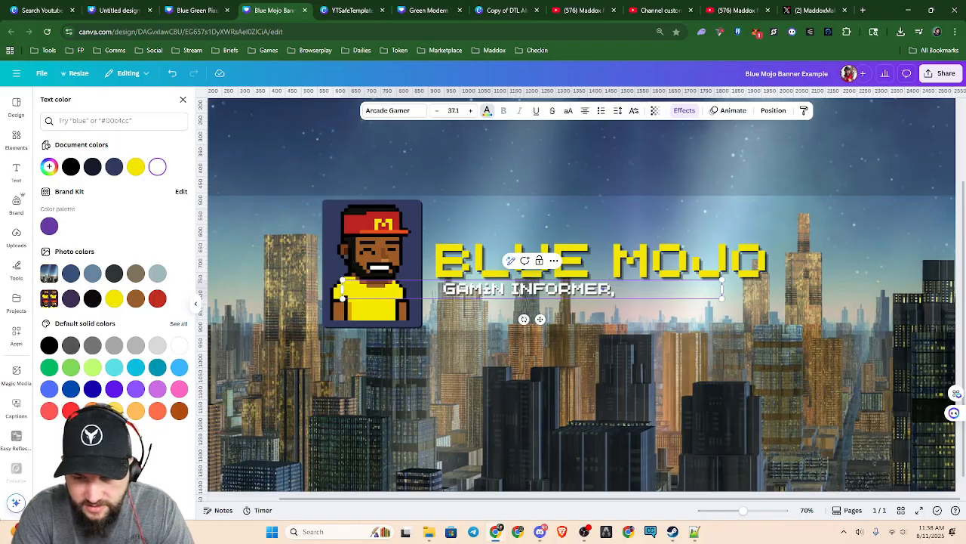
text(E)
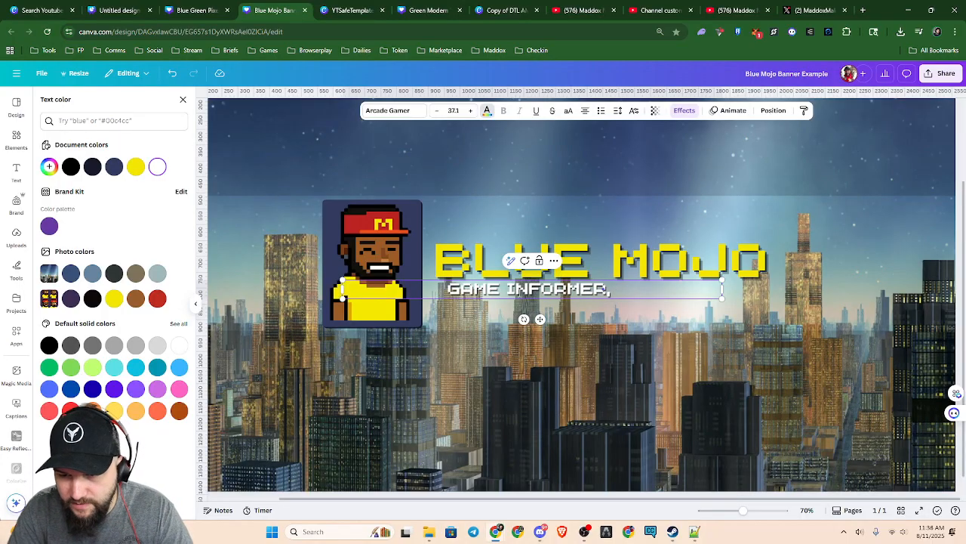
text(, INFOR)
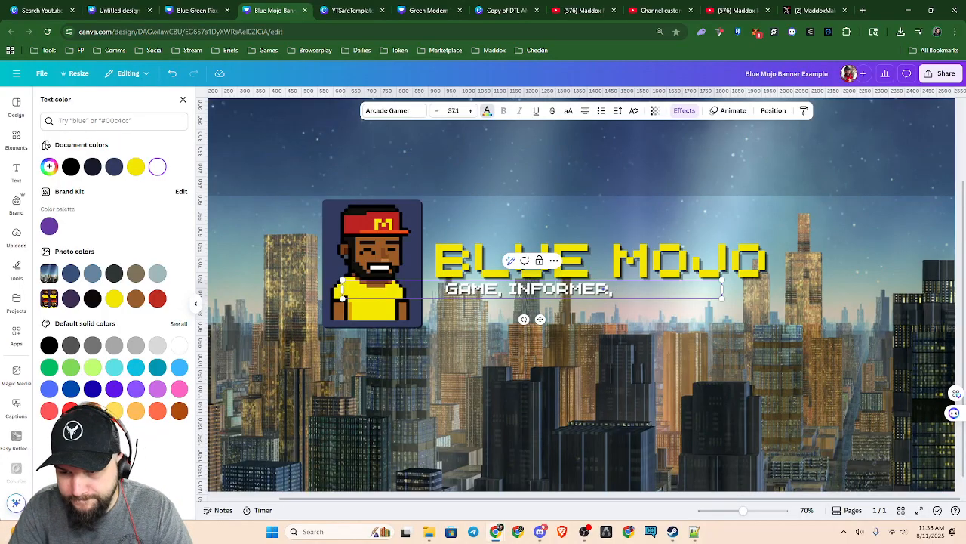
text(MERM,)
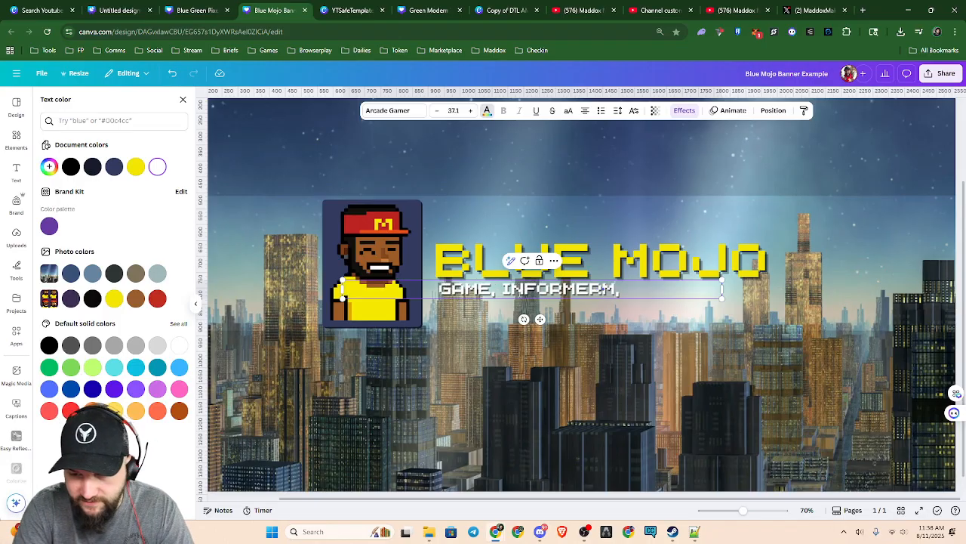
text( INSPIR)
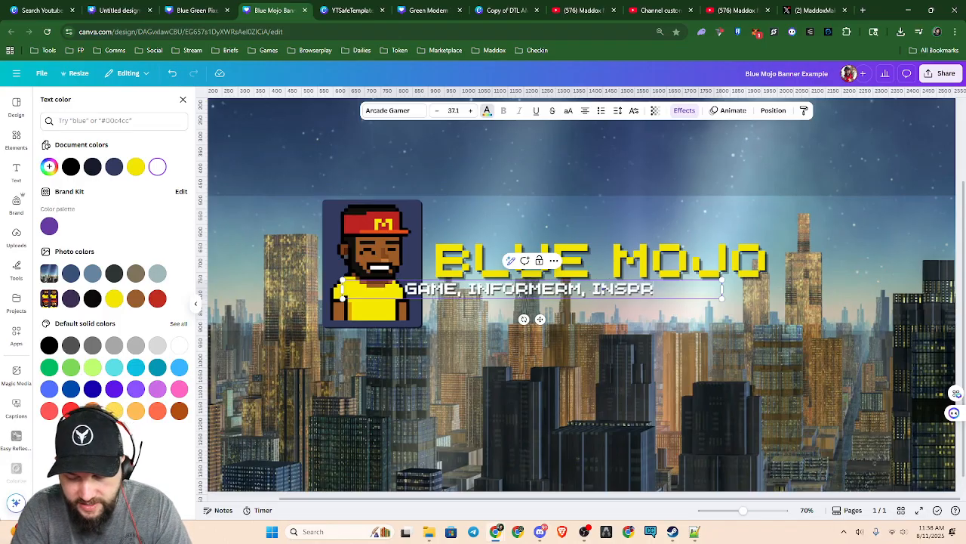
text(E)
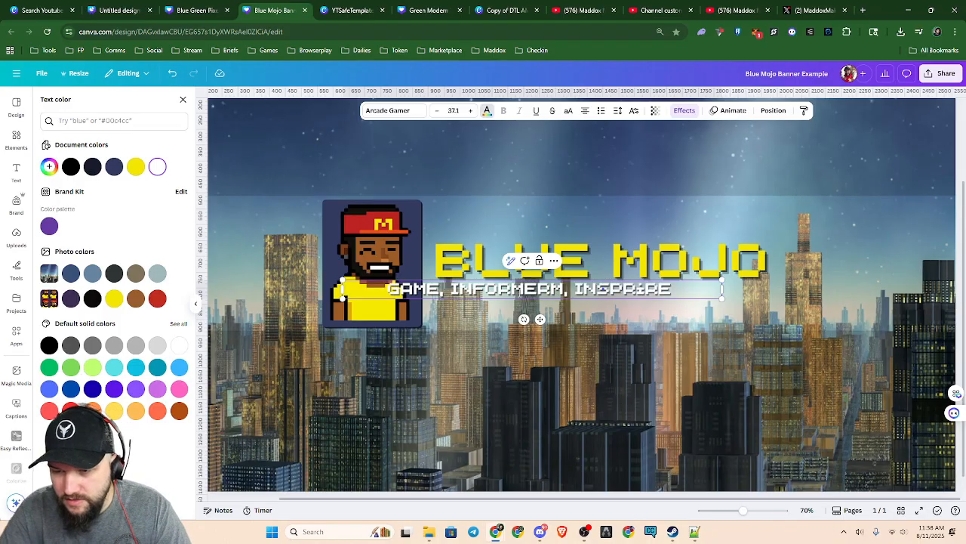
Move the white tagline so it sits centered beneath the yellow BLUE MOJO title, and keep the tagline selected
click(571, 374)
drag(554, 291, 621, 291)
click(668, 411)
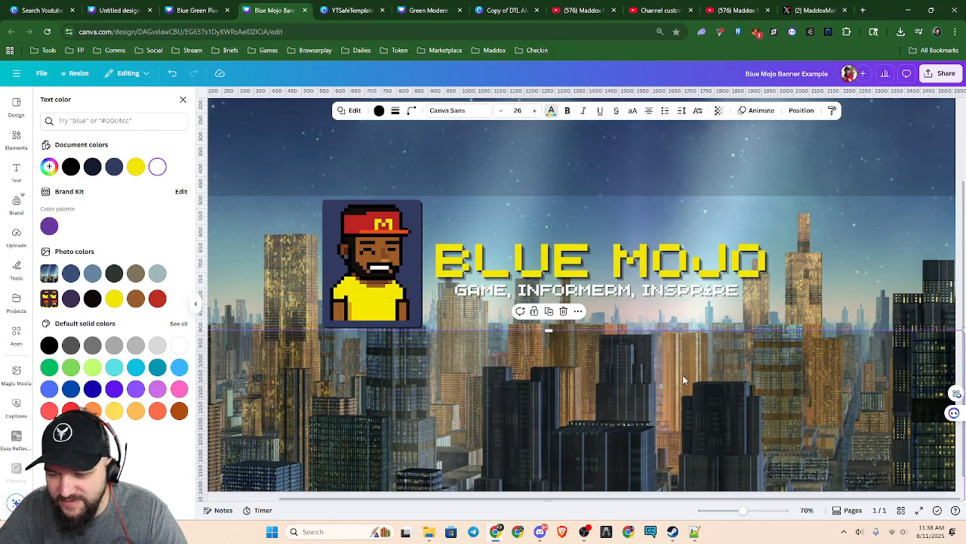
click(607, 293)
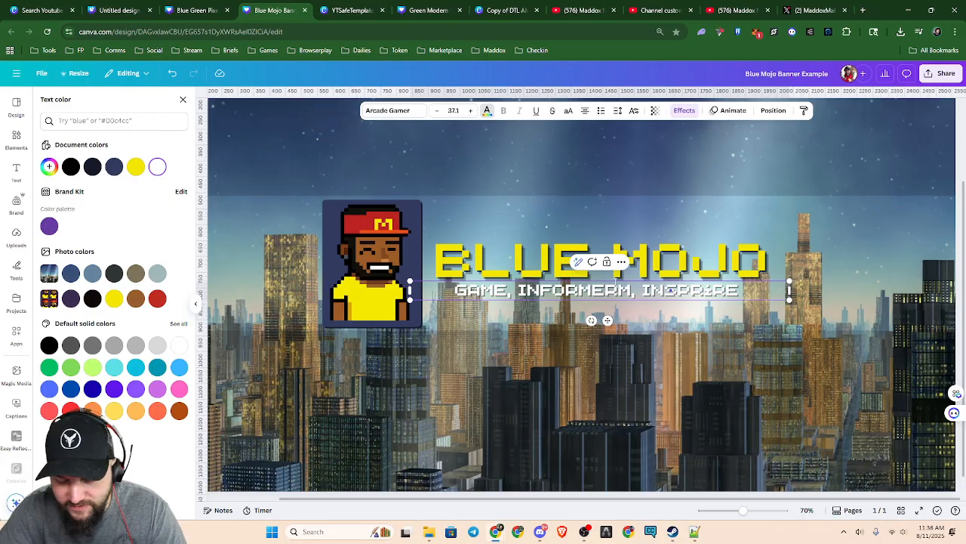
Correct the white tagline's second word to "INFORM" and narrow the tagline's text box to fit its text
click(700, 389)
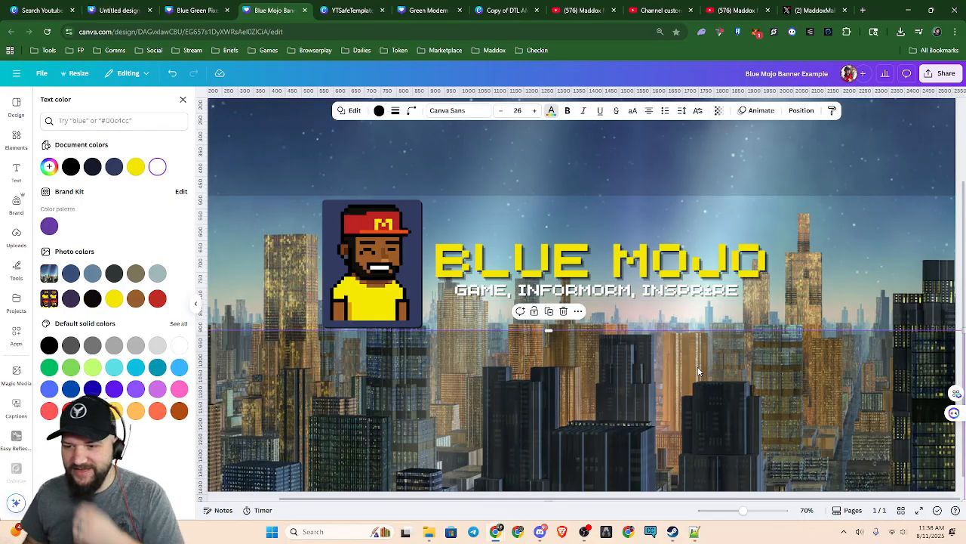
click(649, 291)
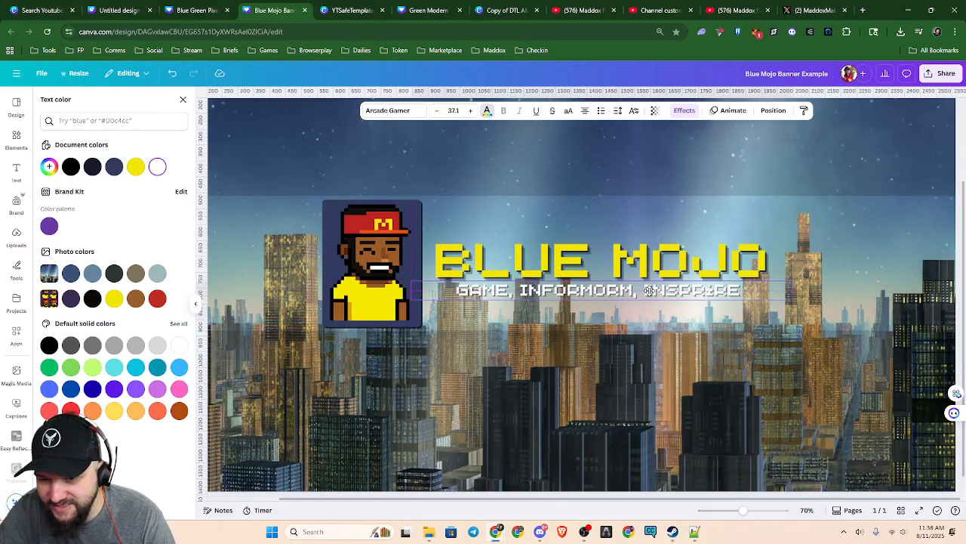
click(643, 297)
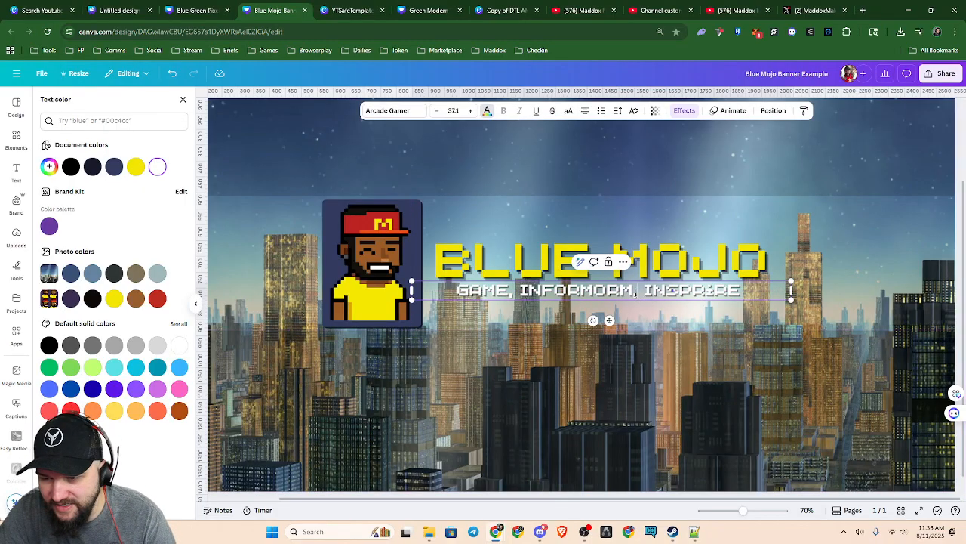
key(BackSpace)
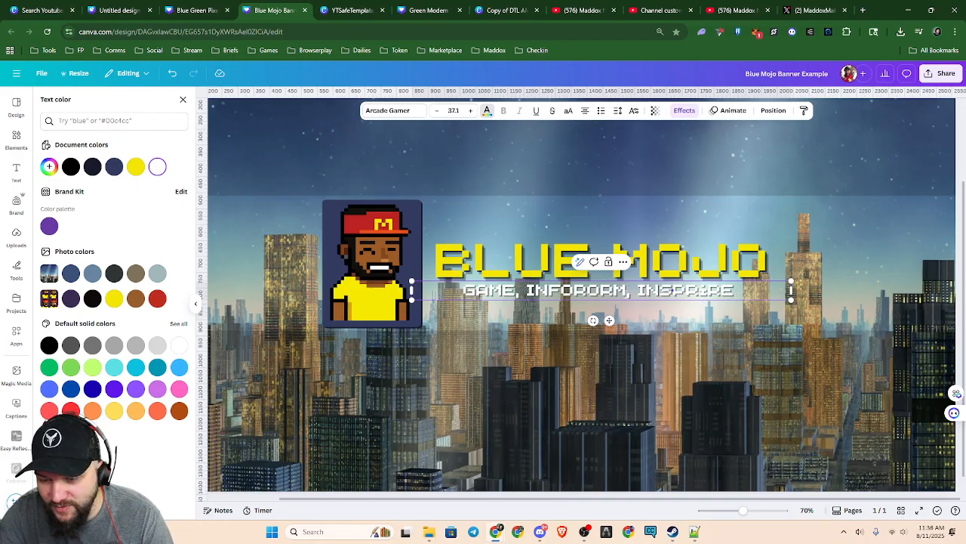
key(BackSpace)
key(BackSpace)
click(647, 383)
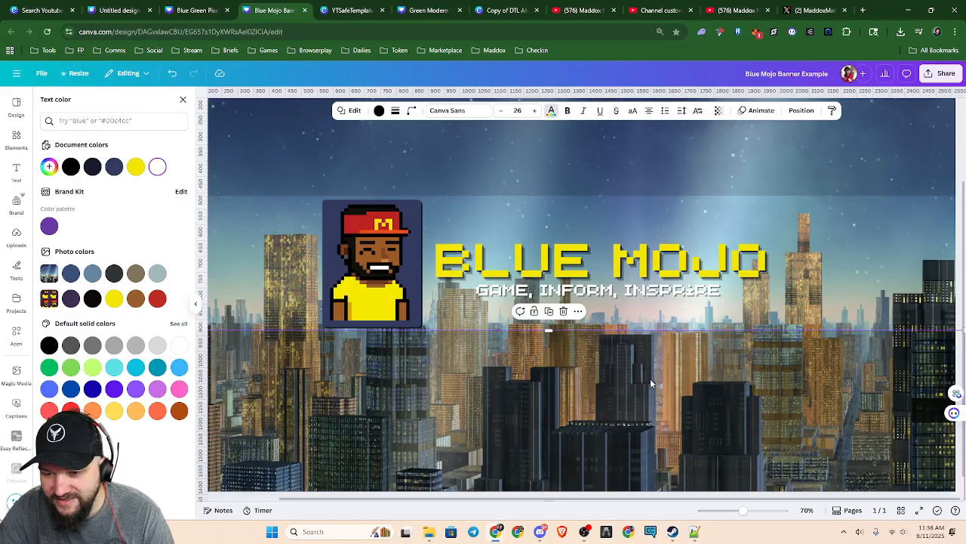
click(613, 293)
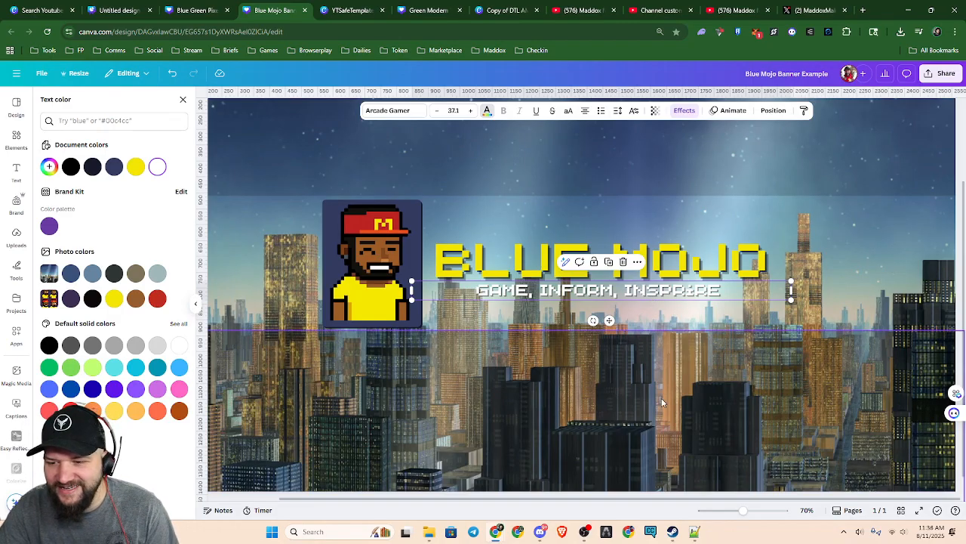
drag(791, 294, 693, 293)
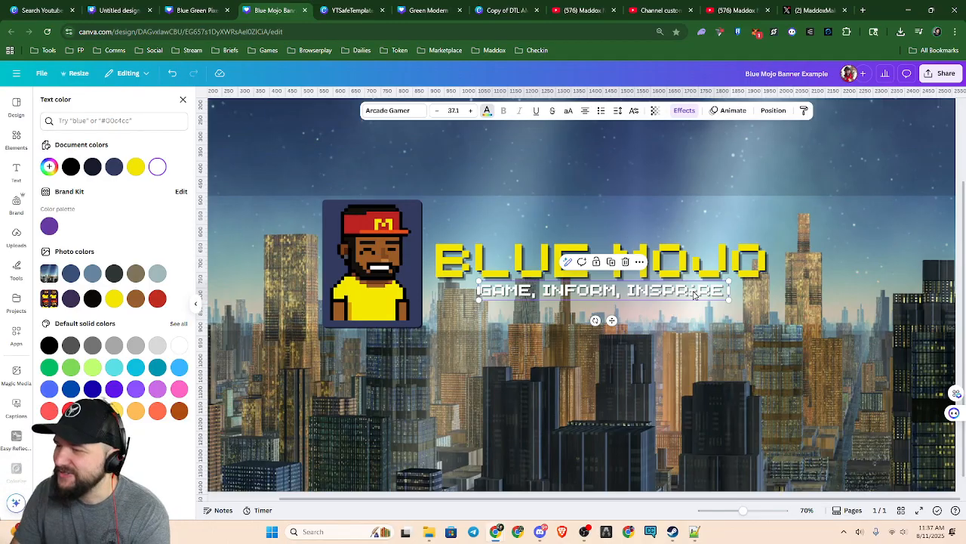
Copy the dark overlay covering the lower banner onto the title band and shorten the copy to fill the gap between the two existing overlays
click(727, 374)
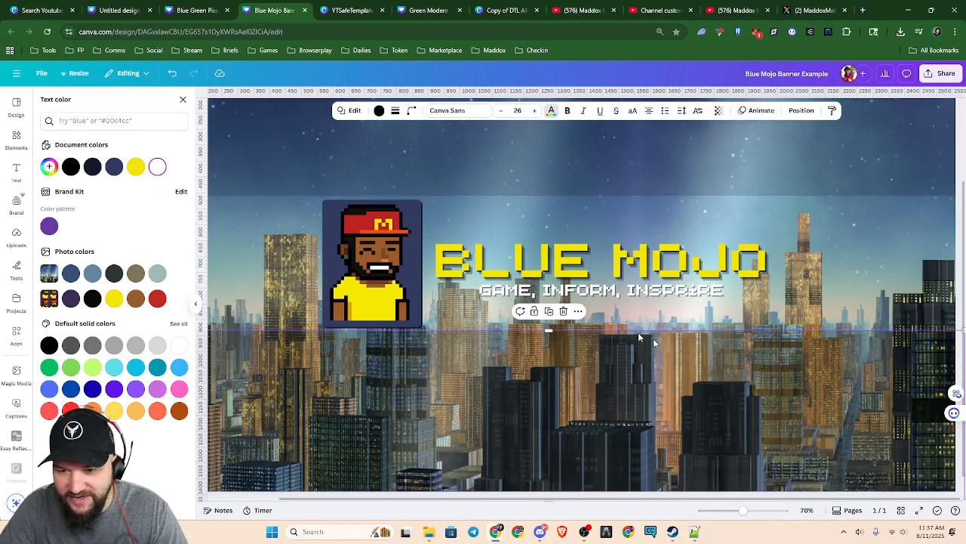
drag(611, 416, 598, 275)
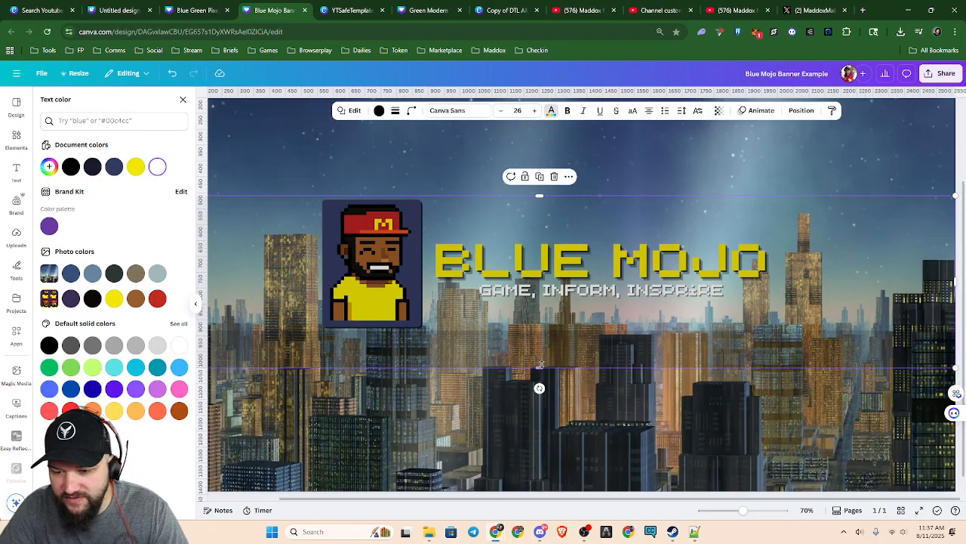
drag(541, 366, 548, 333)
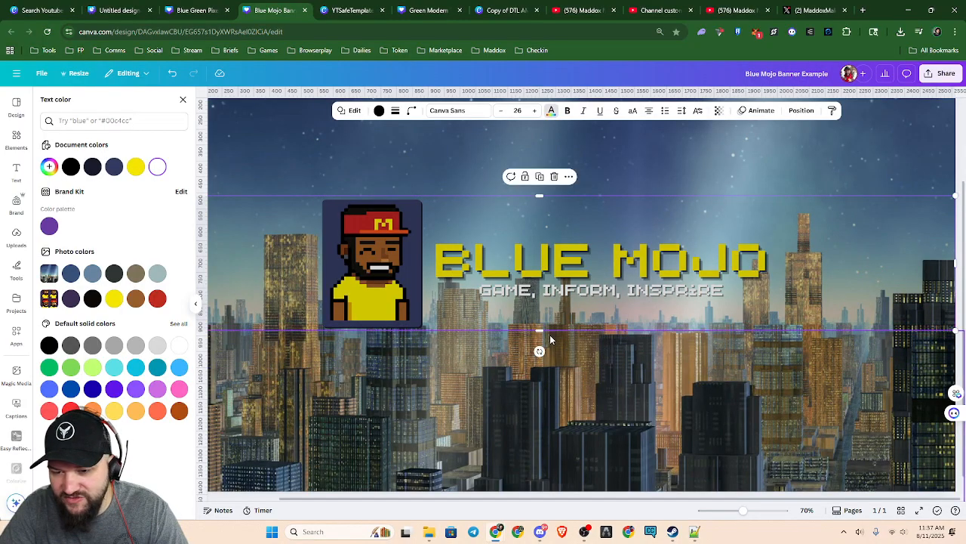
Delete the dark overlays below and above the title band, keeping only the middle strip
click(559, 402)
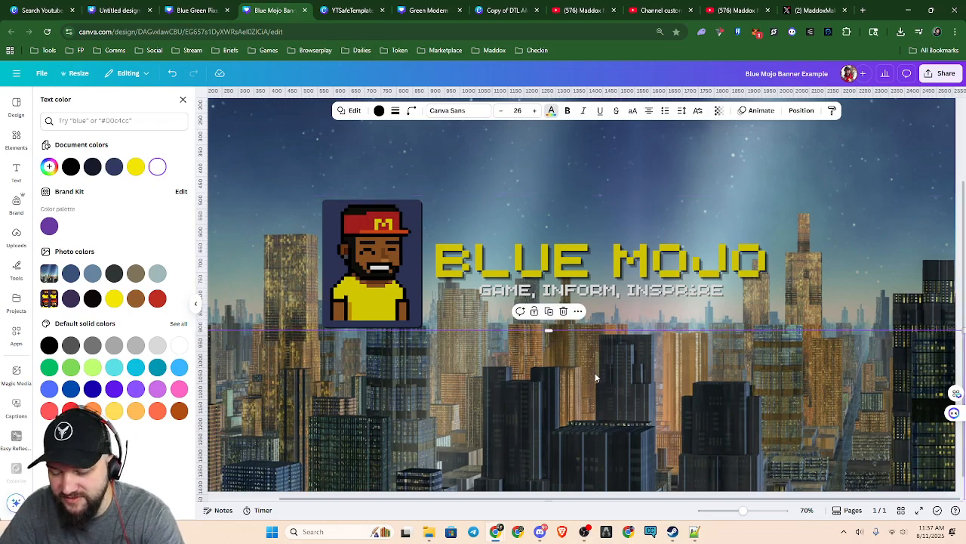
key(Delete)
click(567, 163)
key(Delete)
Move the dark middle strip down the layer order so it sits behind the avatar, title and tagline
scroll(624, 401, down, 3)
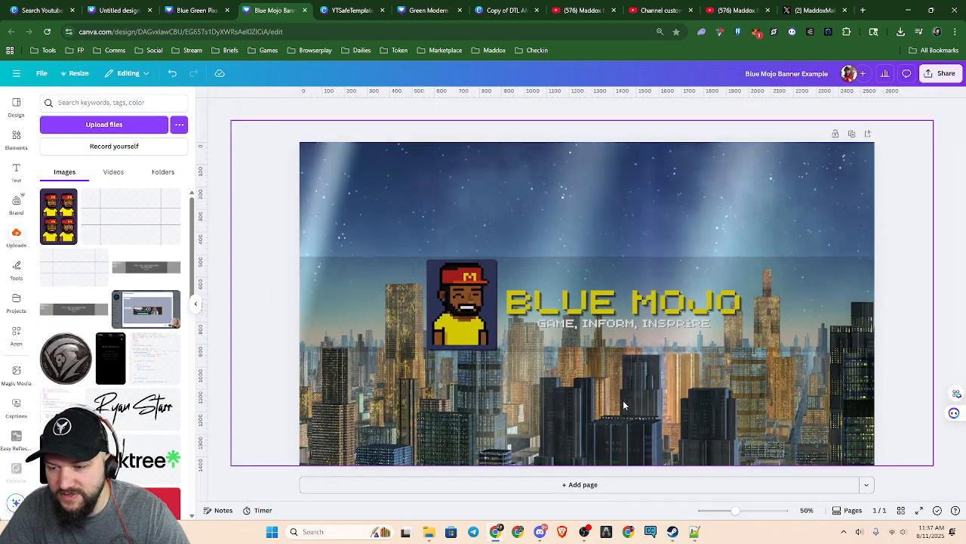
key(alt+1)
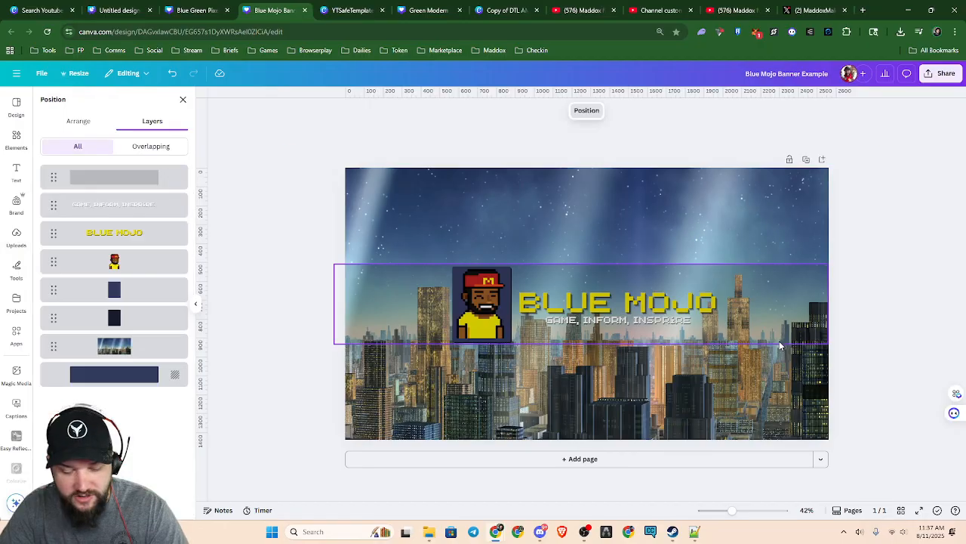
drag(114, 176, 113, 262)
key(alt+1)
scroll(715, 402, up, 3)
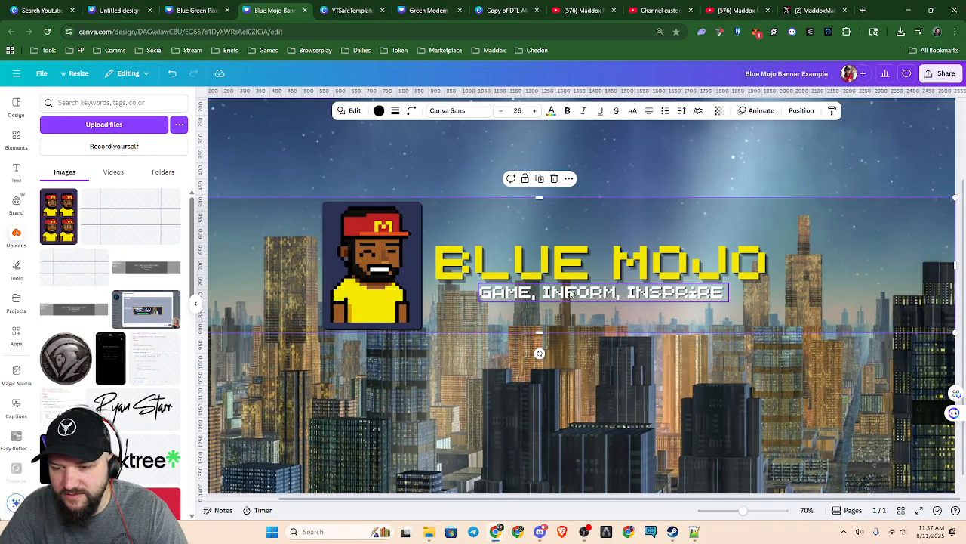
click(629, 318)
key(ctrl+f)
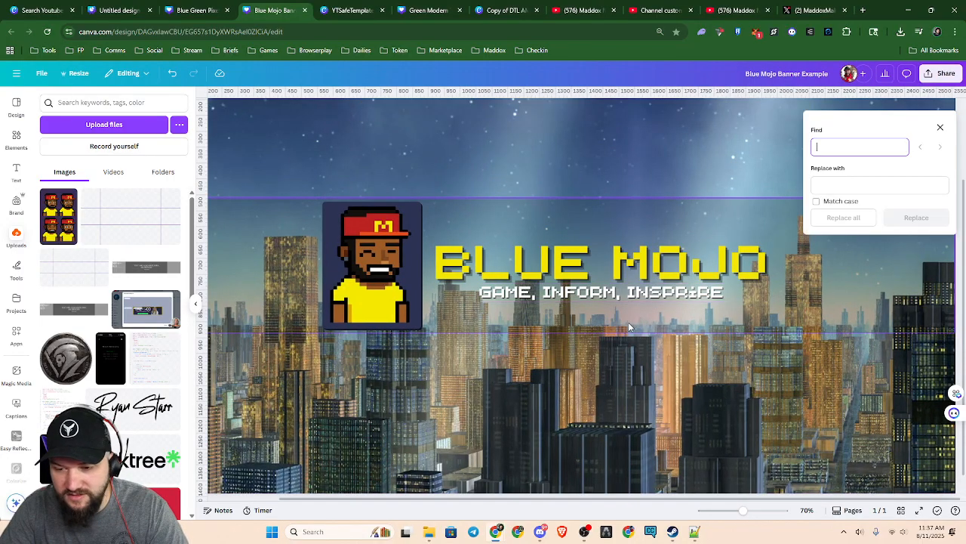
click(940, 126)
Duplicate the tagline directly beneath the original and widen the copy's text box on both sides
click(598, 296)
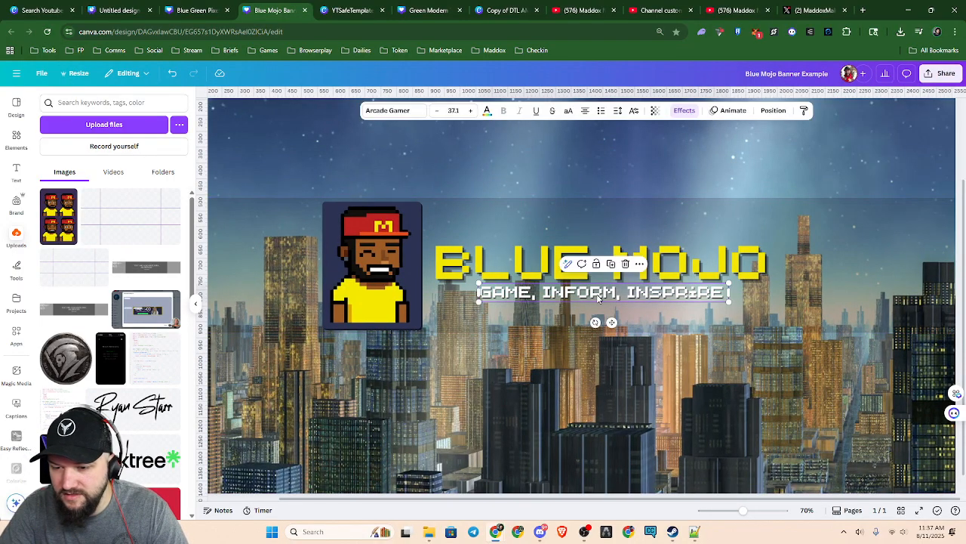
drag(598, 298, 562, 314)
drag(693, 312, 760, 317)
Replace the duplicated tagline's text with "LOCK UP YOUR MOMS!"
double_click(664, 311)
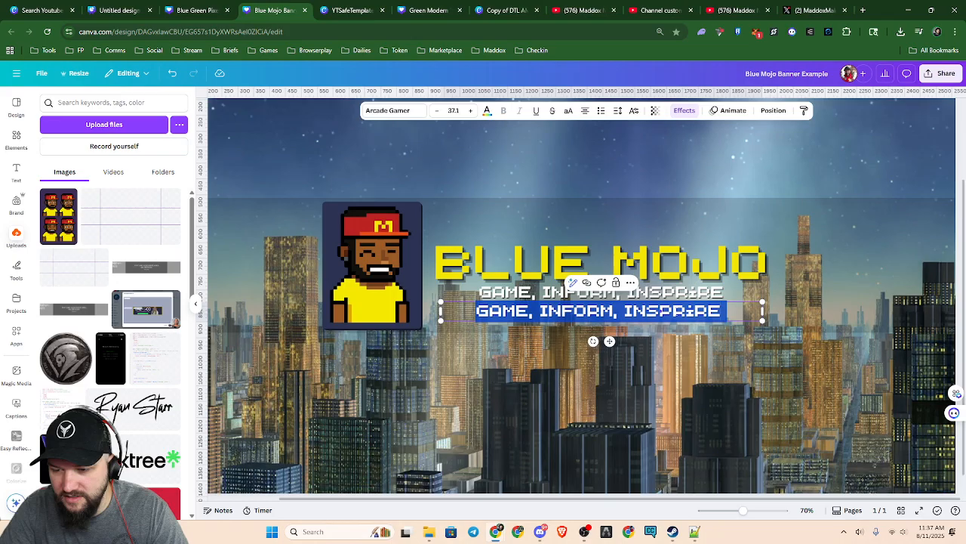
text(LOCK UP YOUR MOMS!)
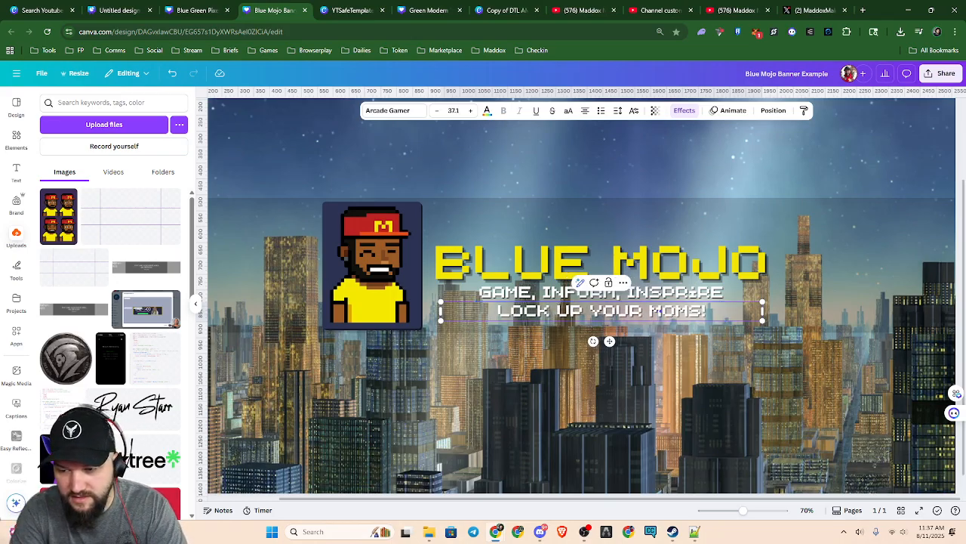
click(742, 399)
Try navy and red as the text color of the "LOCK UP YOUR MOMS!" line and return it to white
click(747, 312)
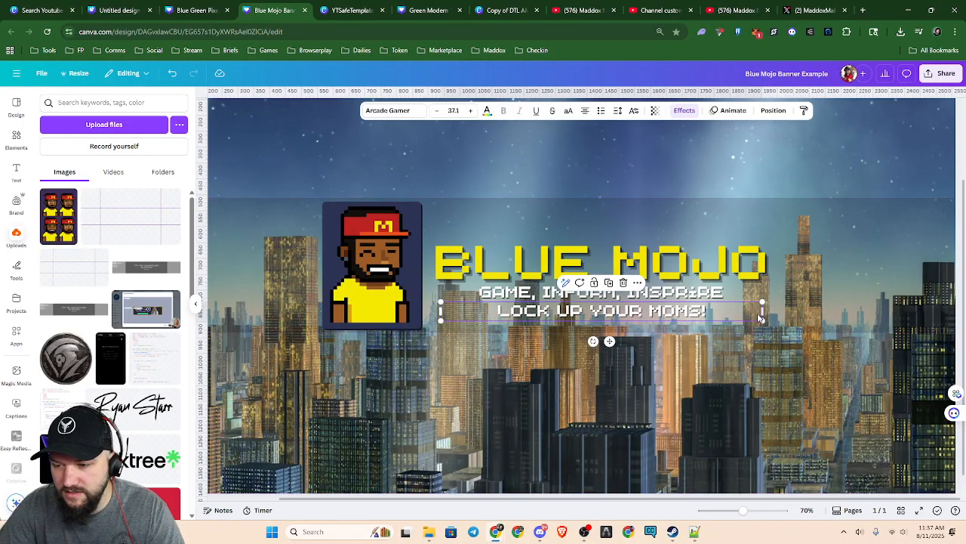
click(487, 111)
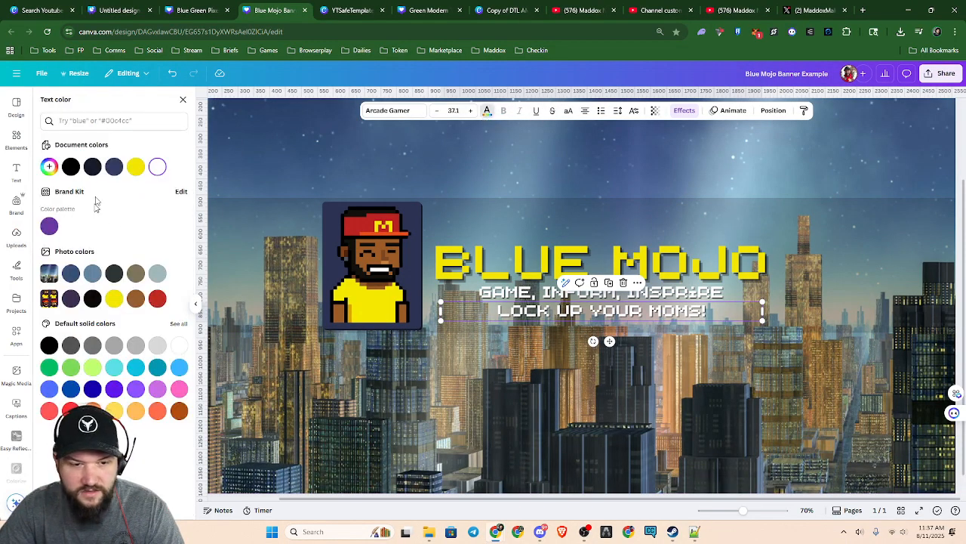
click(114, 166)
click(92, 272)
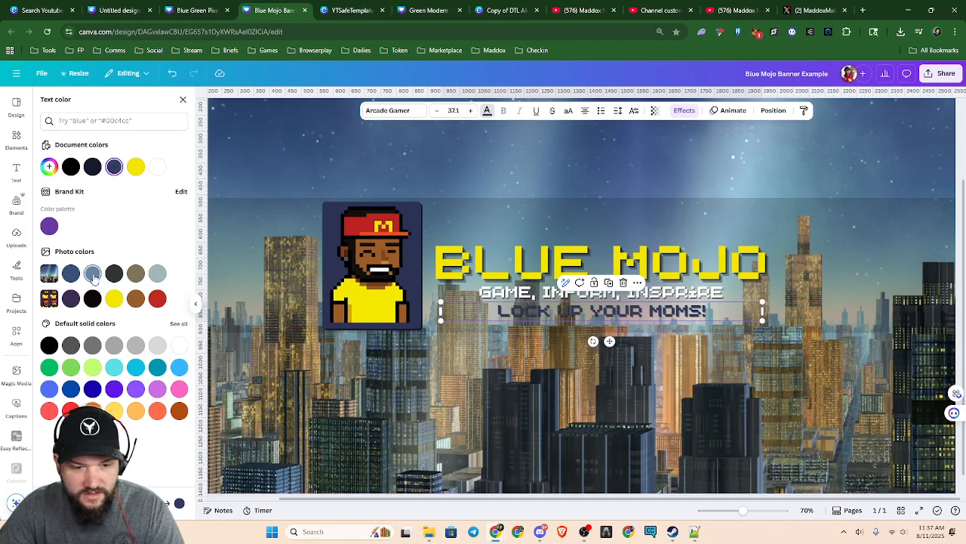
click(155, 300)
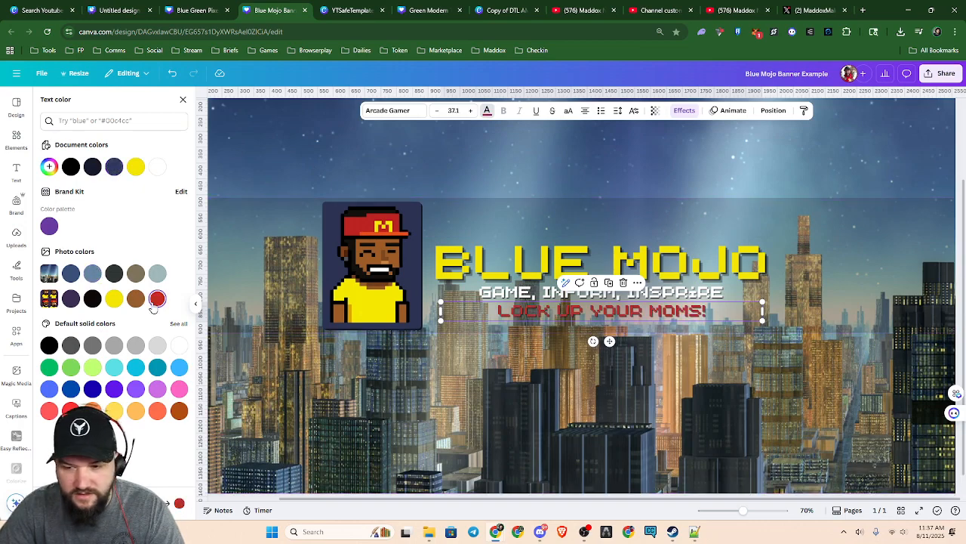
click(179, 345)
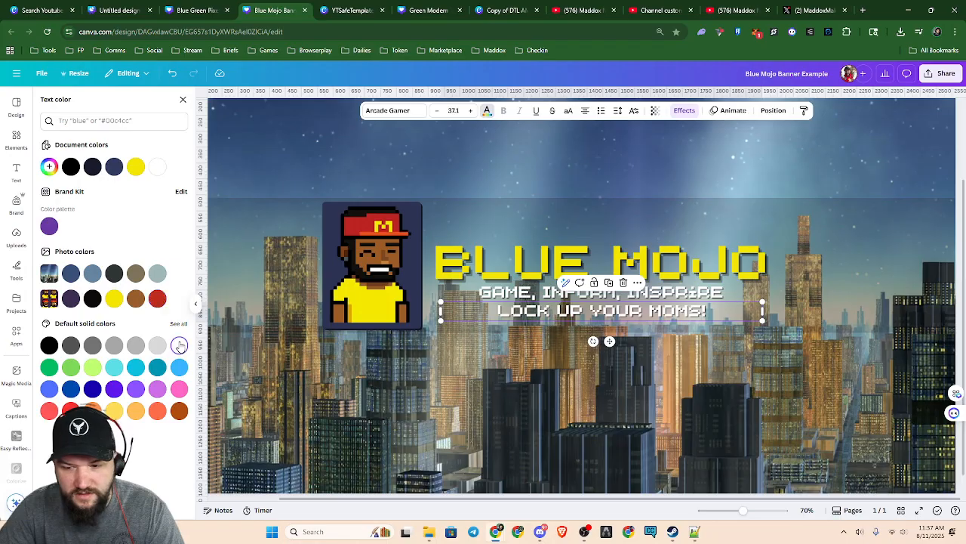
click(661, 401)
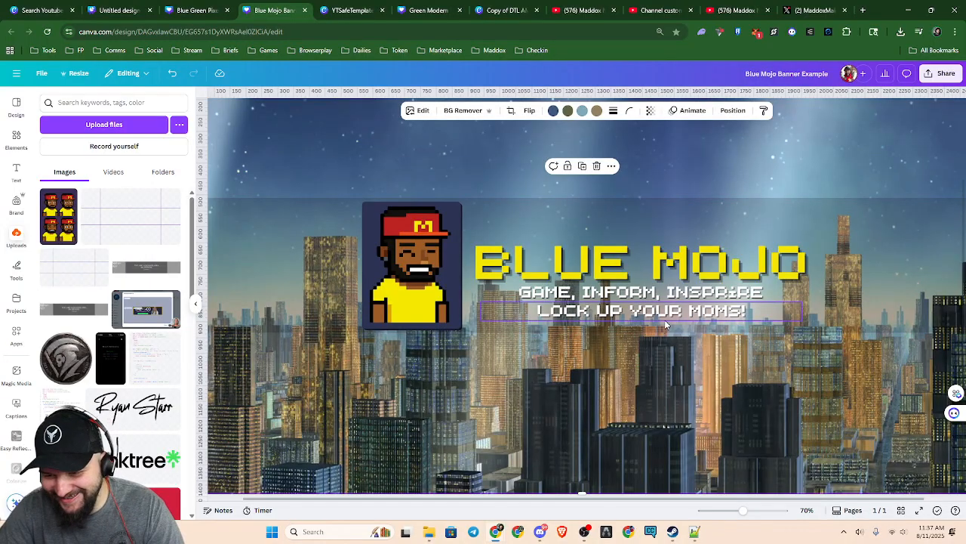
Move the "LOCK UP YOUR MOMS!" line slightly lower to leave a gap beneath the first tagline
click(666, 315)
drag(667, 315, 672, 320)
click(685, 382)
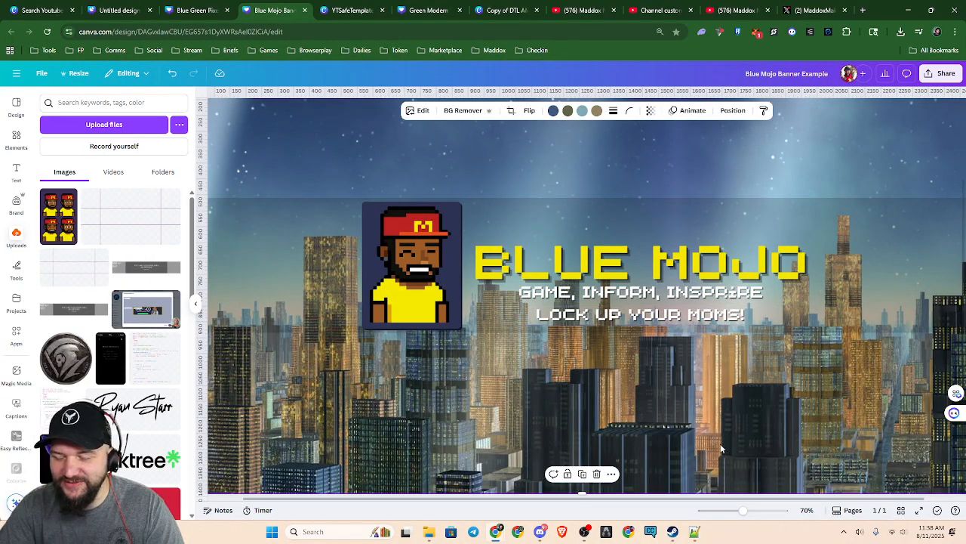
Reduce the "LOCK UP YOUR MOMS!" line's font size to 28.1
click(693, 295)
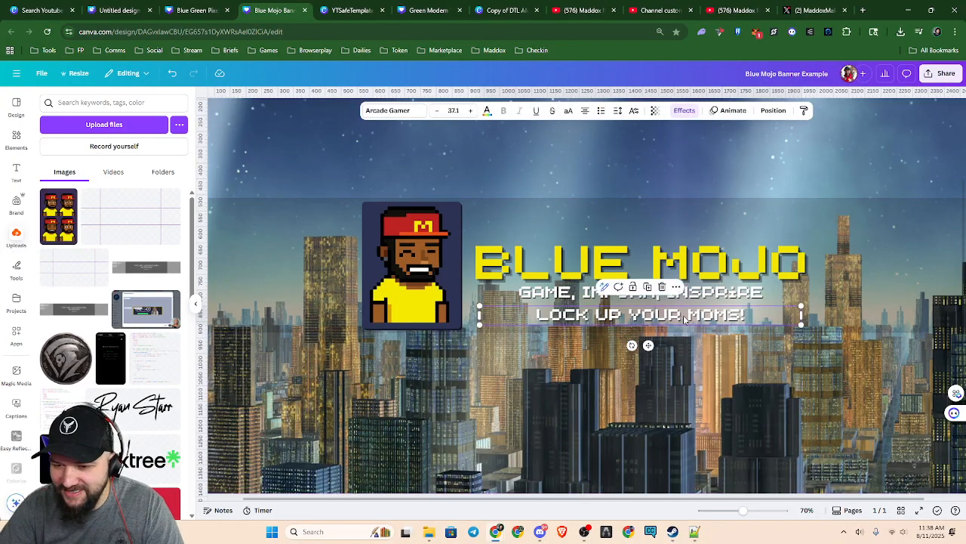
click(439, 111)
click(439, 111)
click(438, 111)
click(439, 111)
click(438, 111)
click(439, 111)
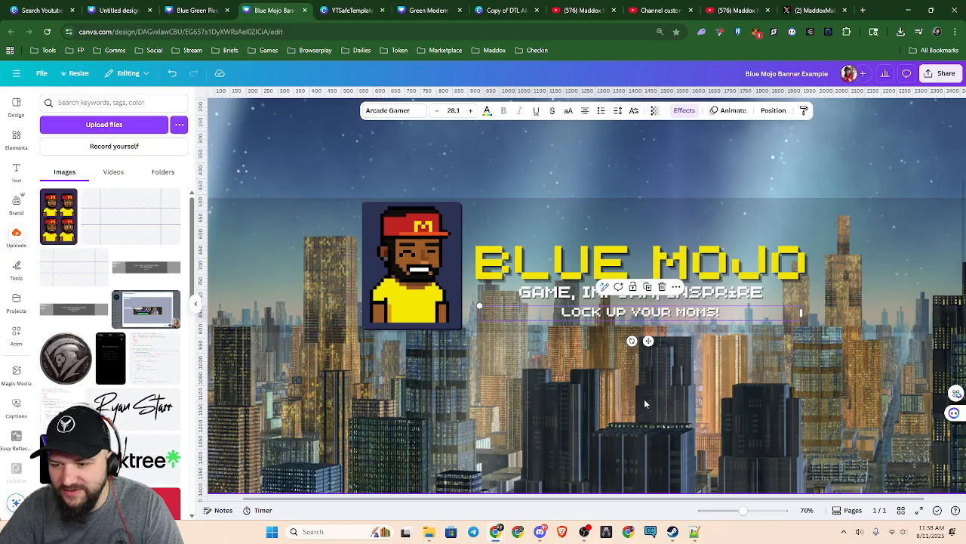
click(672, 409)
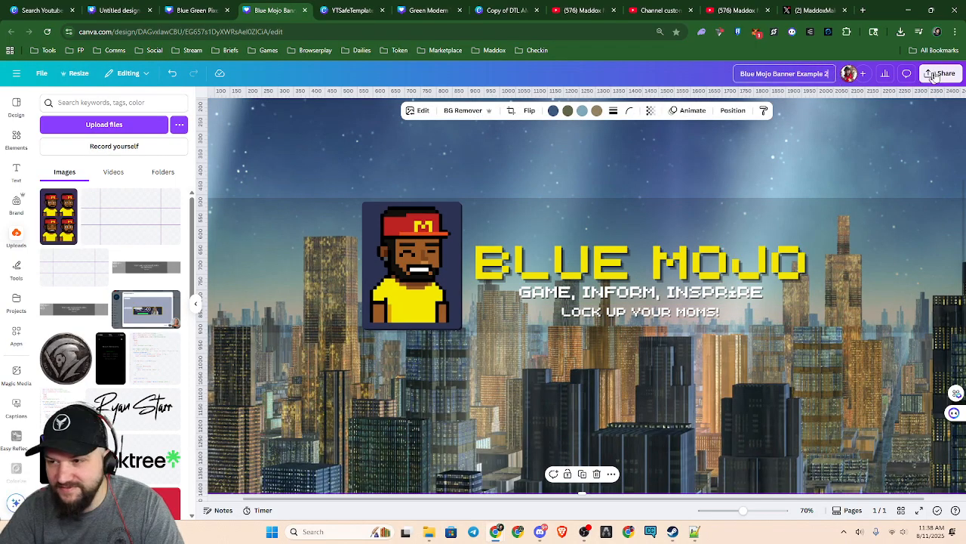
Search the elements library for "8 Bit heart"
click(723, 315)
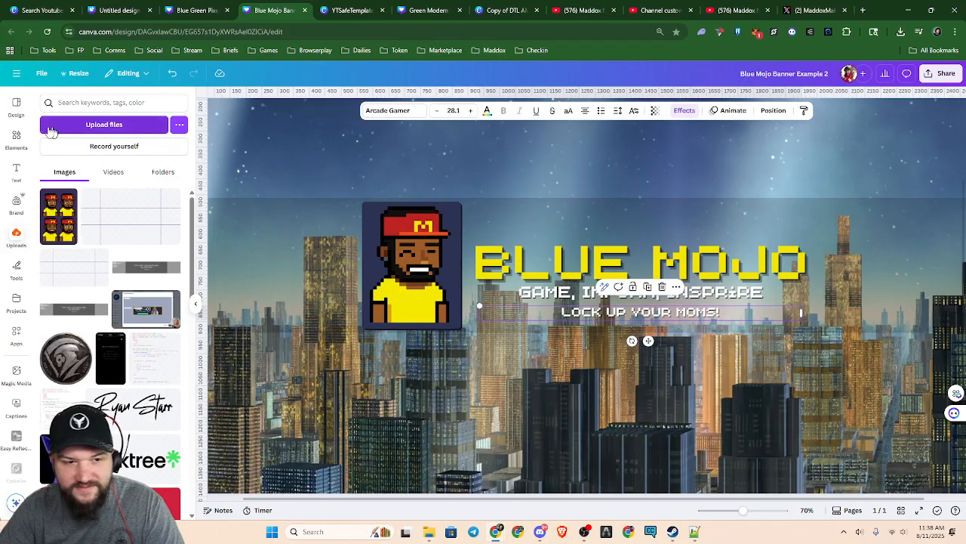
click(16, 136)
click(76, 103)
key(ctrl+a)
text(8 Bit hear)
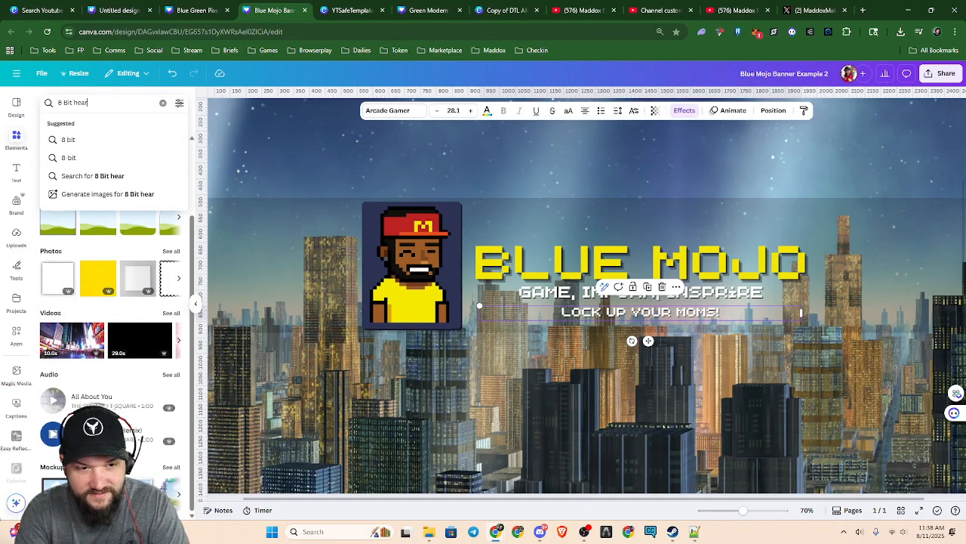
text(t)
key(Return)
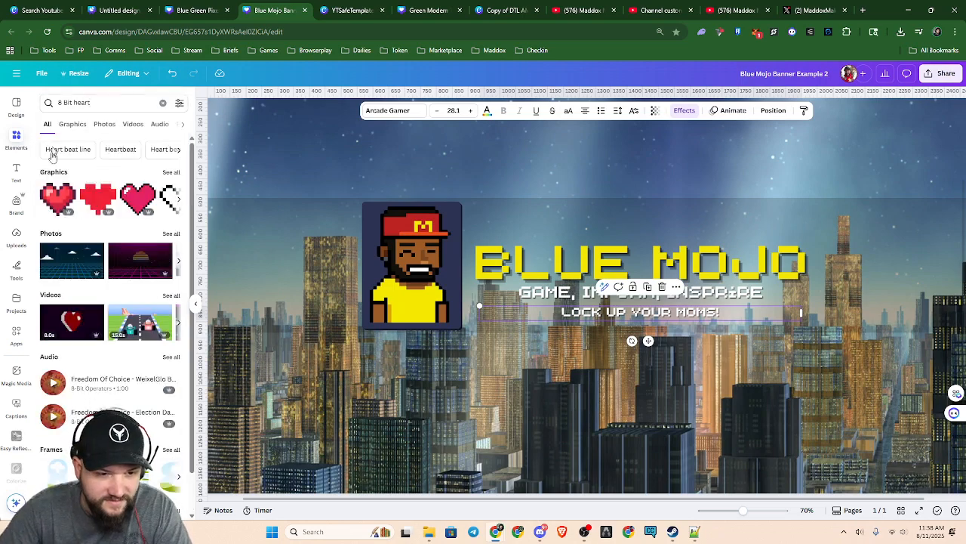
Browse the heart graphics, add the black-outlined pixel heart to the banner, and delete it again
click(178, 199)
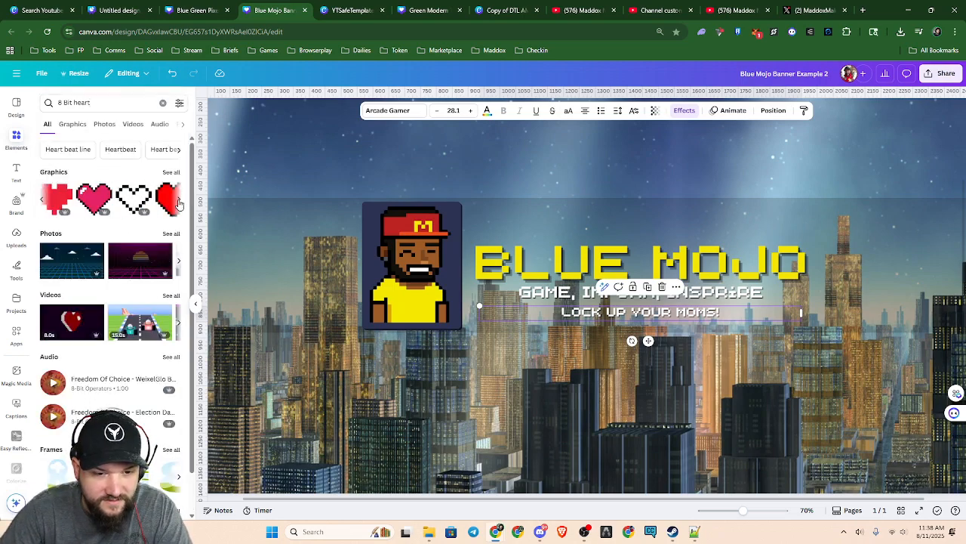
click(43, 200)
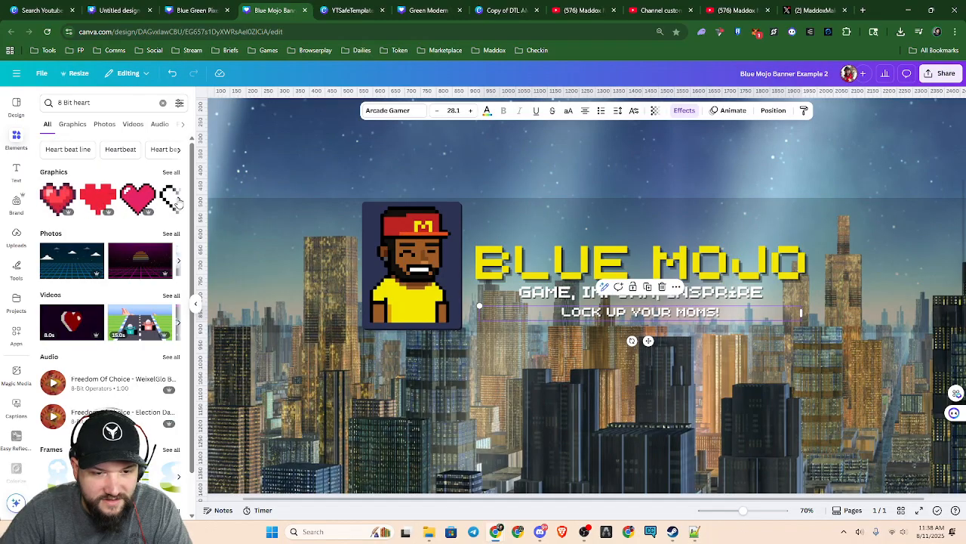
click(179, 200)
click(64, 202)
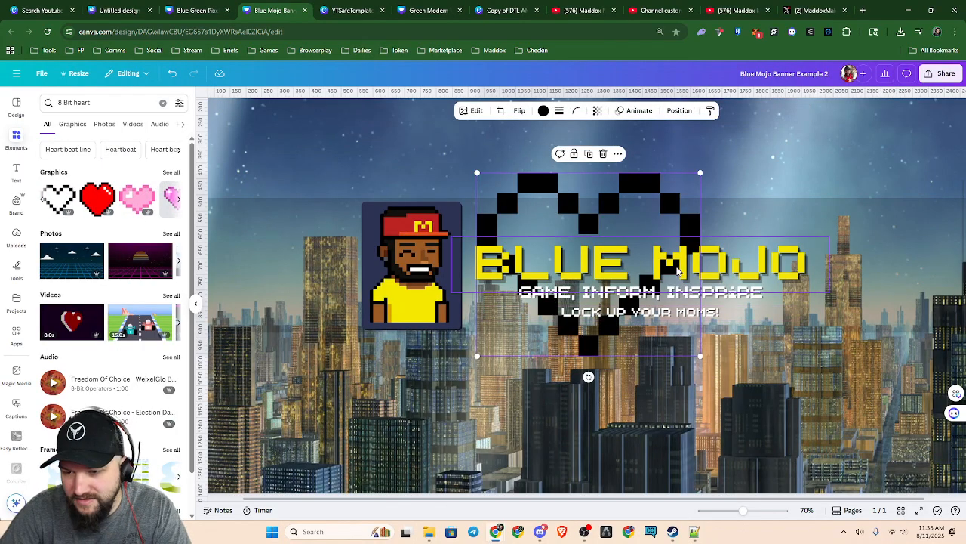
key(Delete)
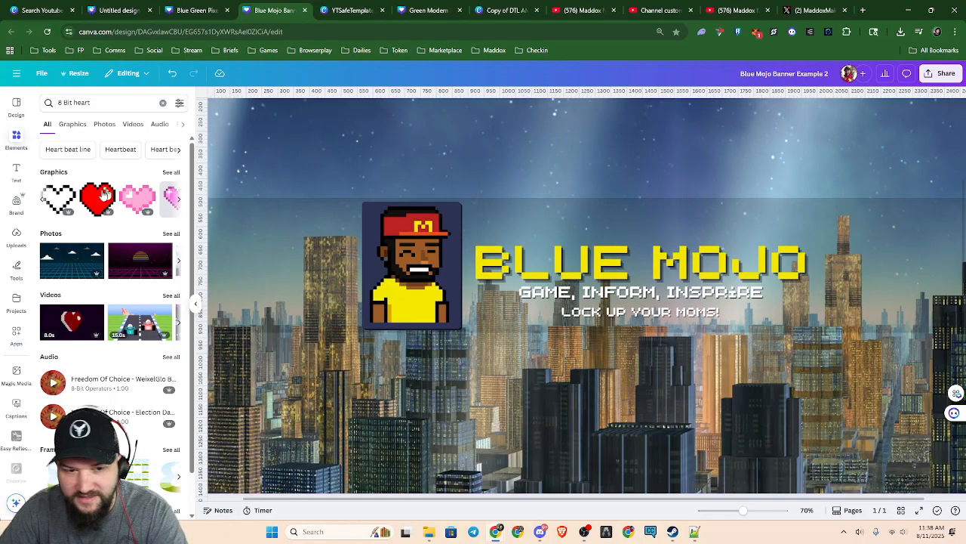
Browse the 8-bit heart graphics for a pixel heart that suits the banner
click(179, 204)
click(180, 206)
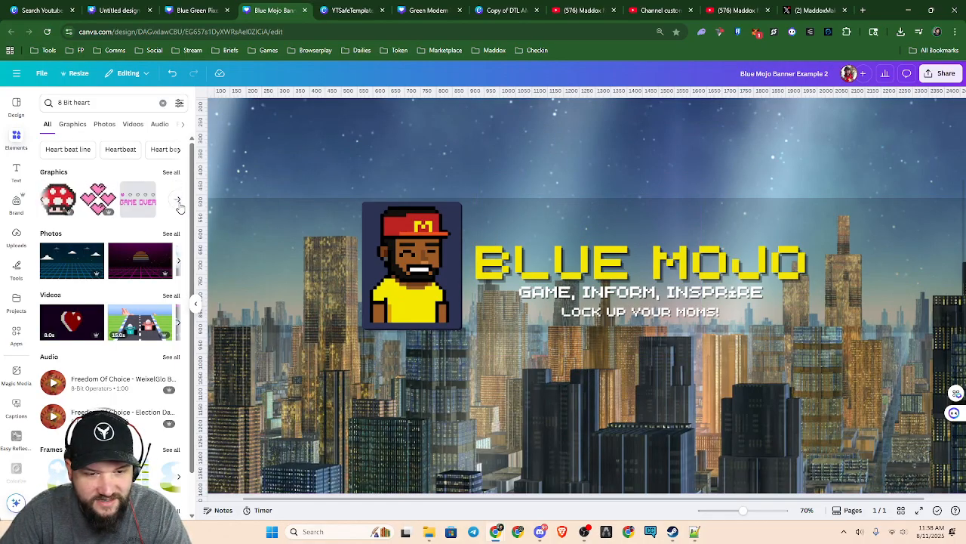
click(179, 206)
click(43, 200)
click(43, 200)
click(43, 200)
click(43, 200)
click(43, 201)
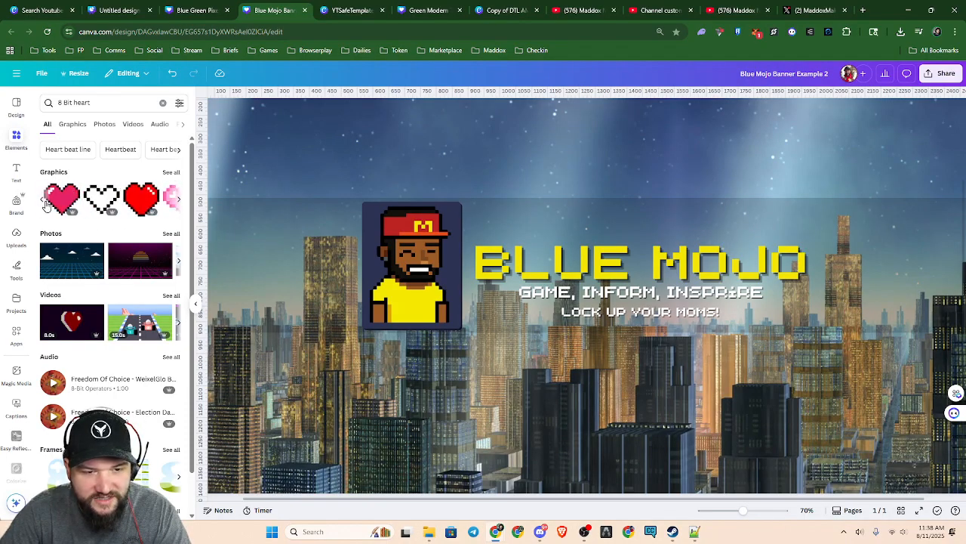
click(178, 200)
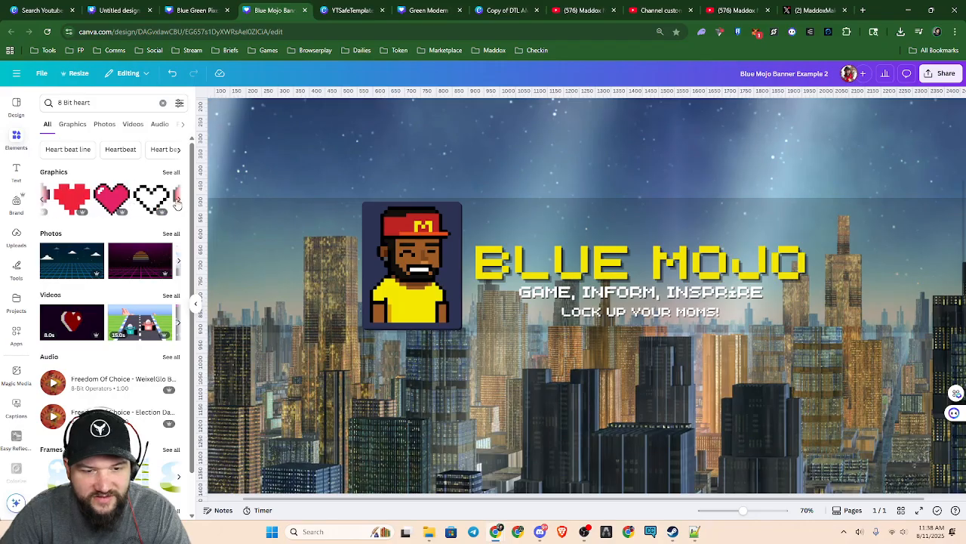
click(44, 202)
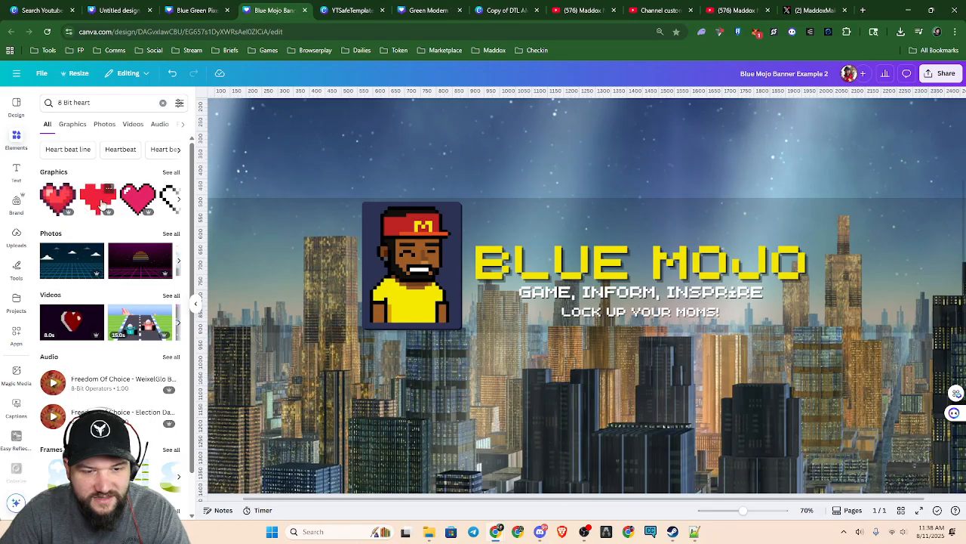
Add the outlined pixel heart, shrink it, and place it at the end of the "LOCK UP YOUR MOMS!" line
click(173, 202)
drag(479, 170, 677, 337)
drag(688, 376, 737, 342)
click(721, 379)
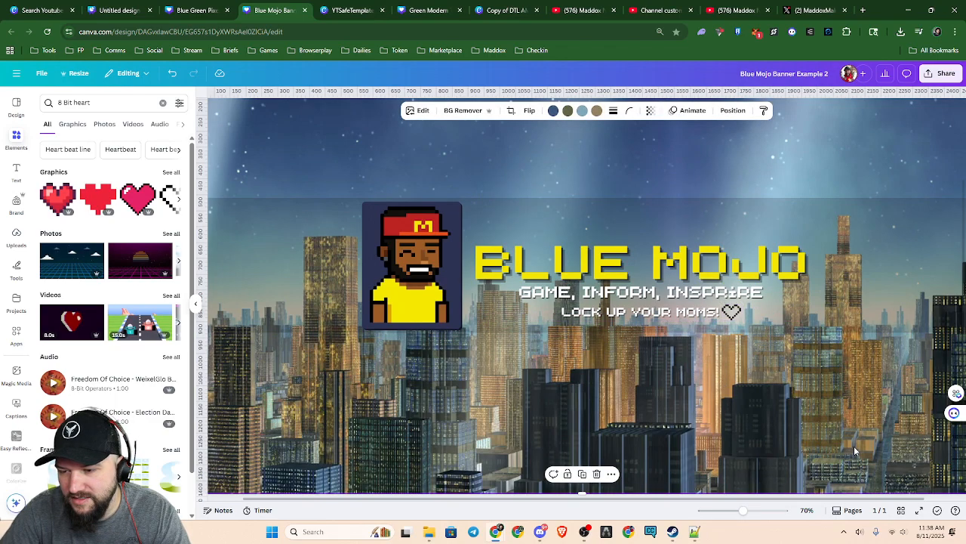
Add the shaded red pixel heart with the dark outline, shrink it, and place it beside the end of the taglines
click(60, 201)
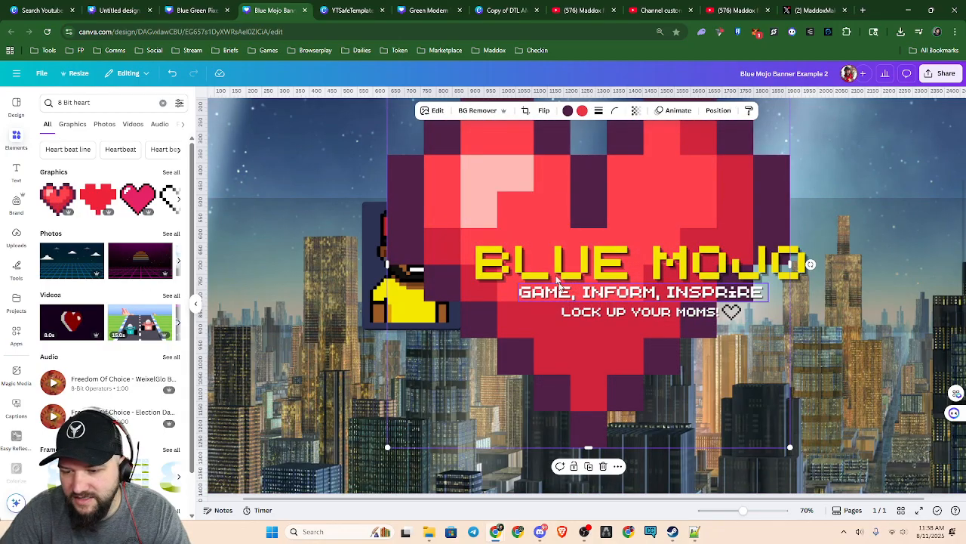
drag(583, 316, 598, 329)
drag(432, 168, 755, 418)
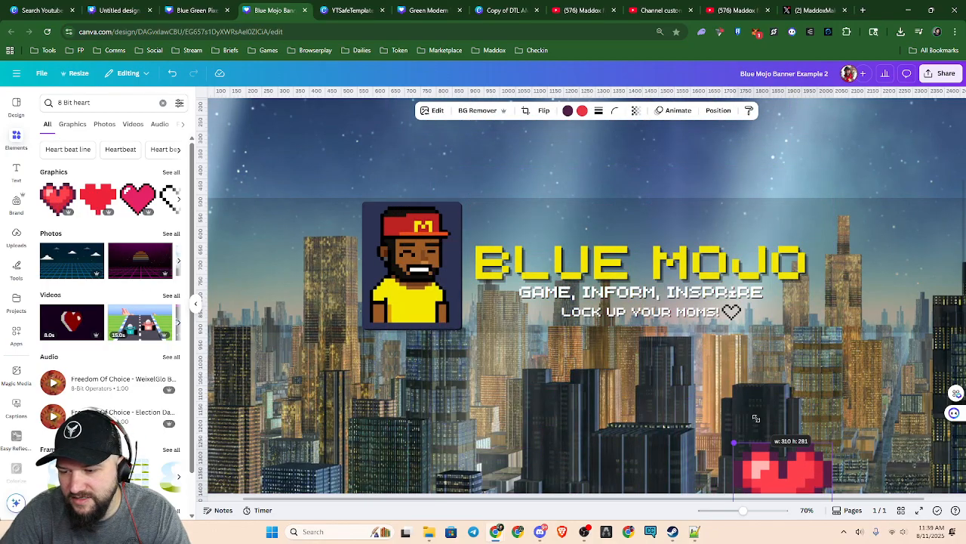
drag(797, 475, 826, 330)
Delete the outlined pixel heart by picking it from the layer list
click(737, 317)
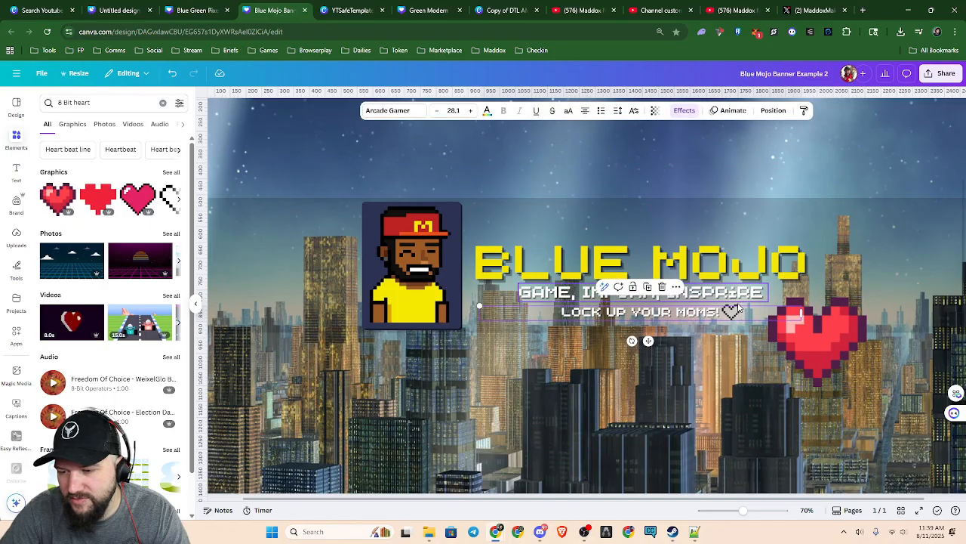
click(773, 111)
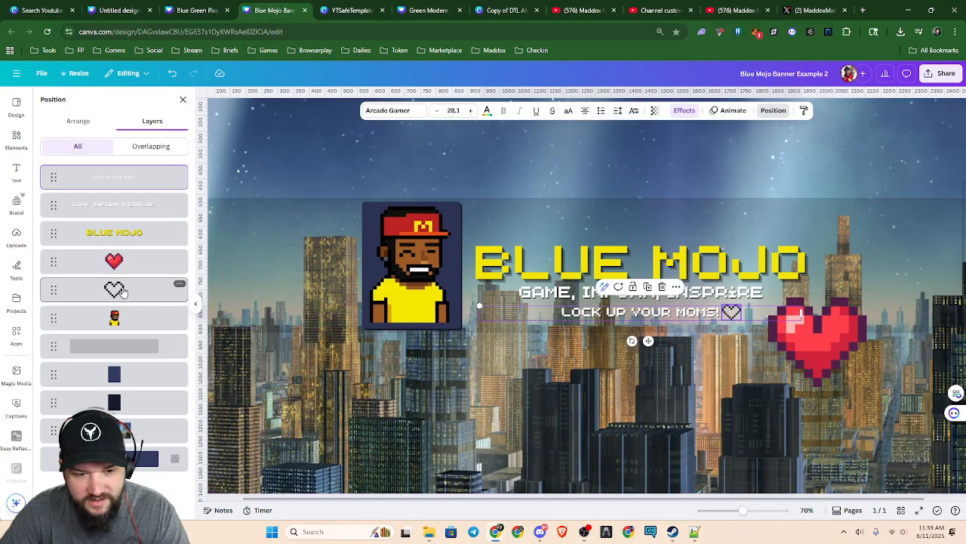
click(168, 296)
key(Delete)
Shrink the red pixel heart to about text height and place it just after the "LOCK UP YOUR MOMS!" line
drag(823, 349, 769, 336)
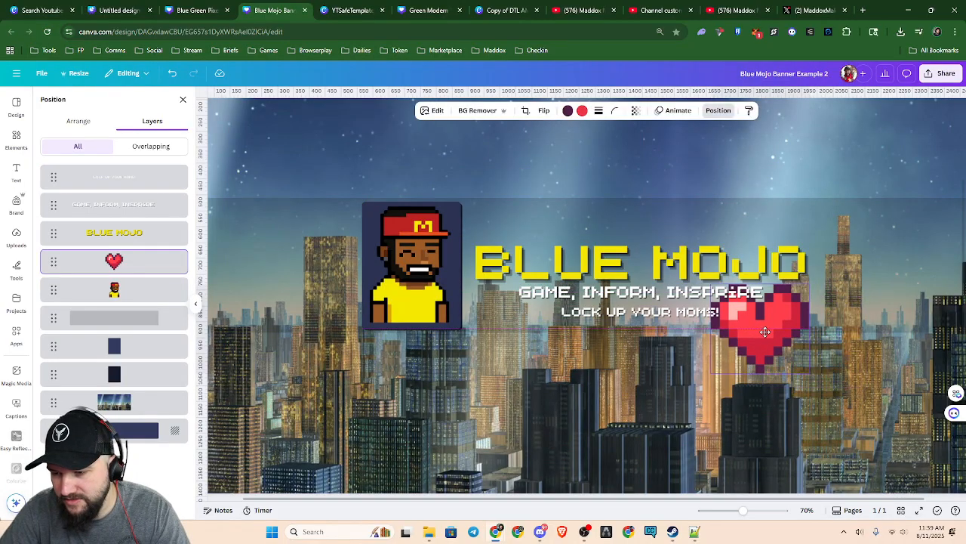
drag(714, 285, 734, 313)
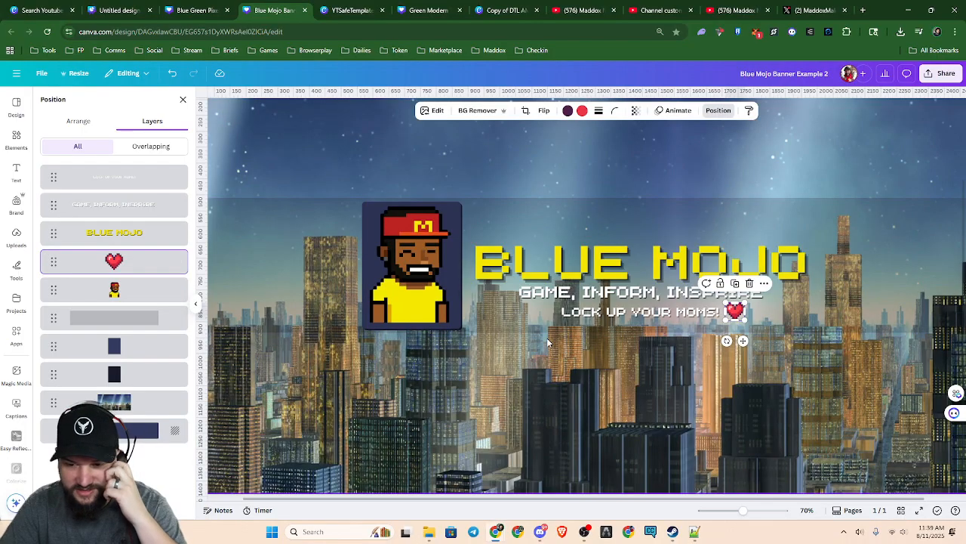
scroll(752, 356, up, 5)
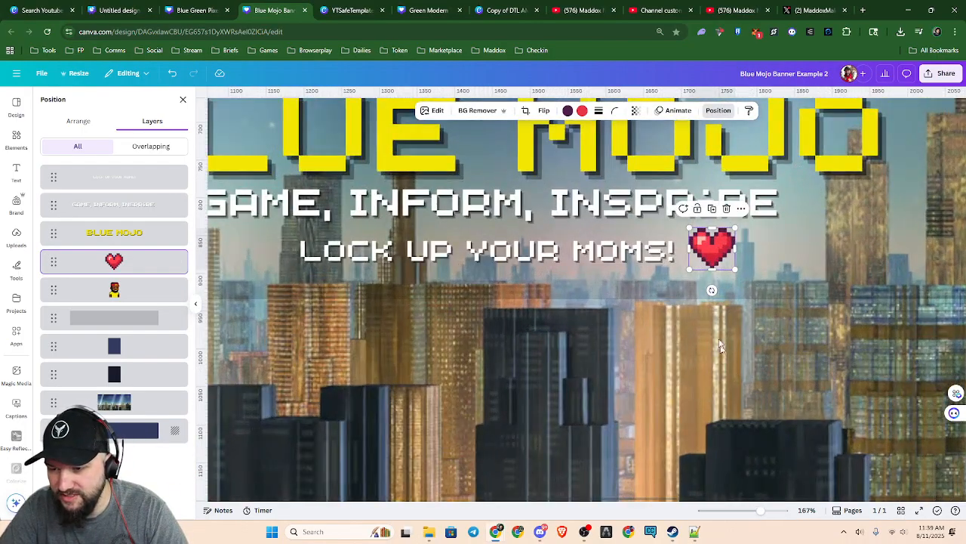
mouse_move(713, 250)
mouse_down()
mouse_move(725, 265)
mouse_move(715, 256)
mouse_up()
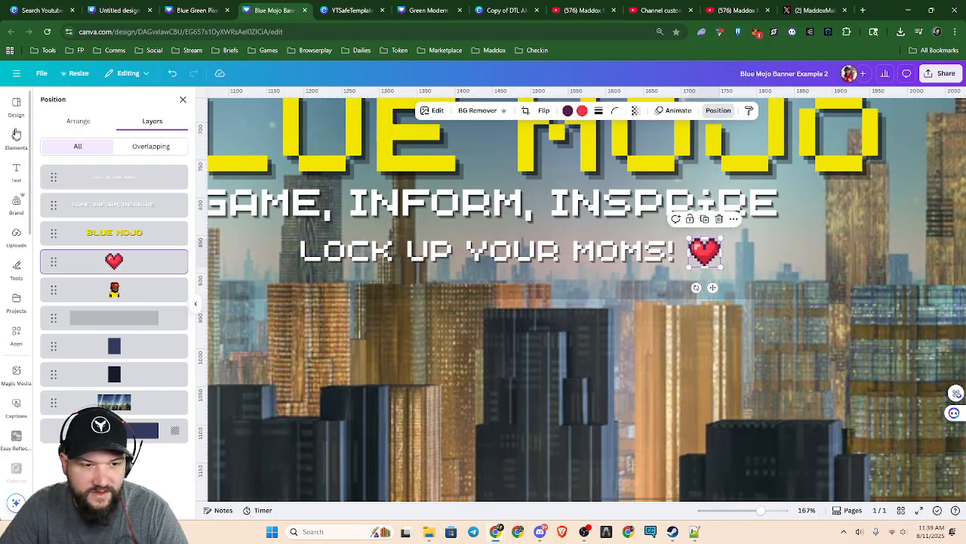
click(182, 99)
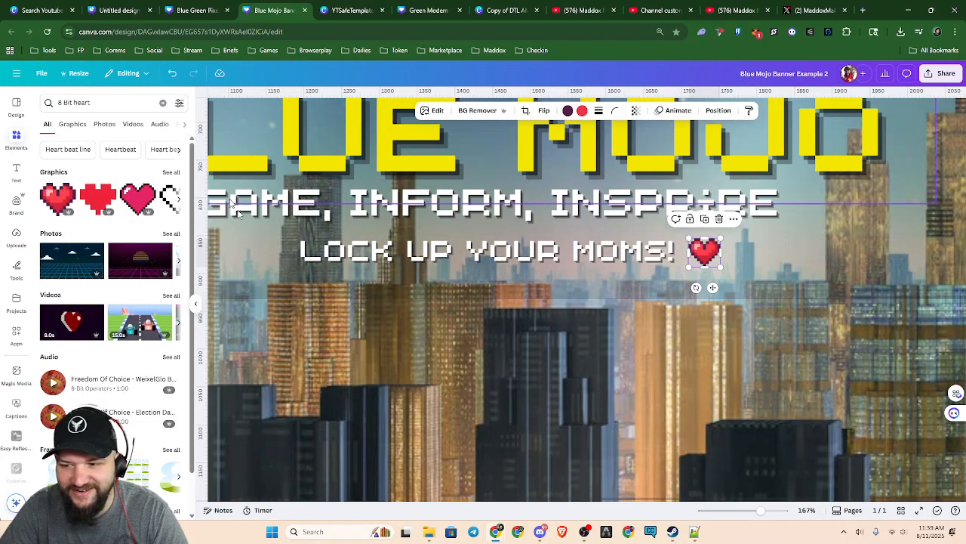
click(631, 400)
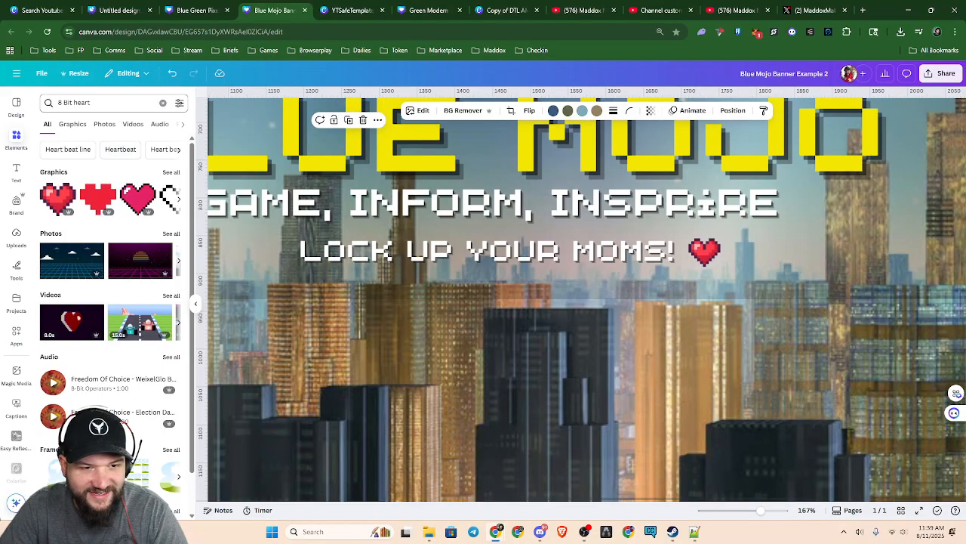
Search the elements library for "8 Bit Evil" and look through the graphics results
click(162, 102)
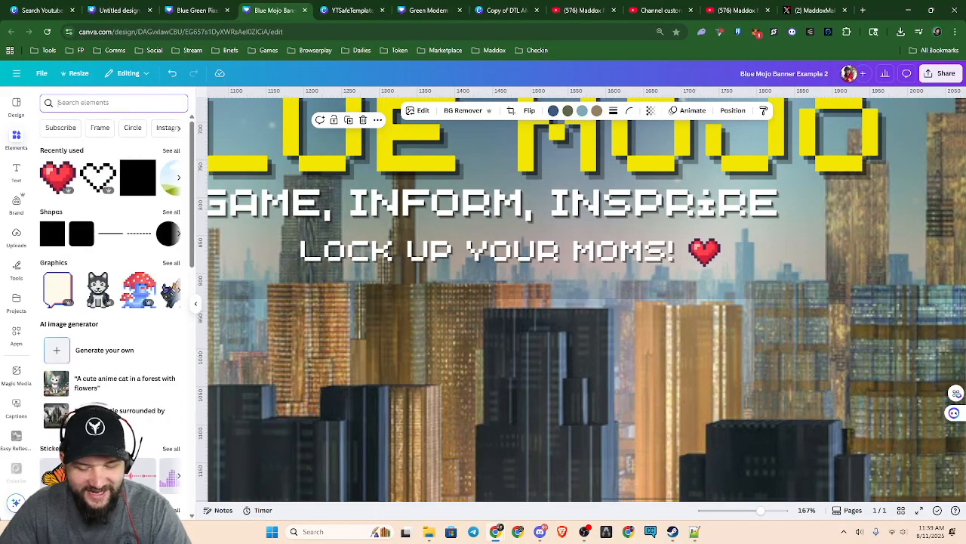
text(8)
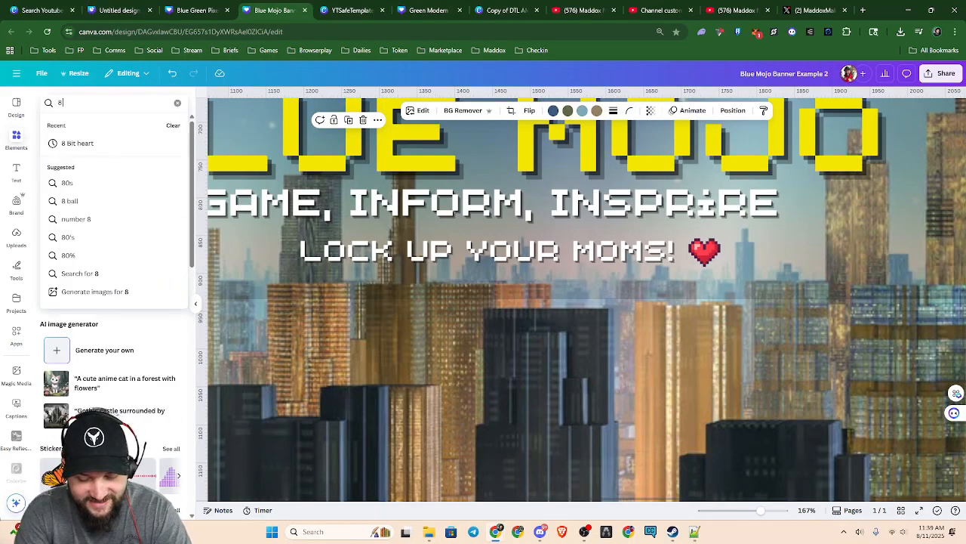
text( Bit Evit)
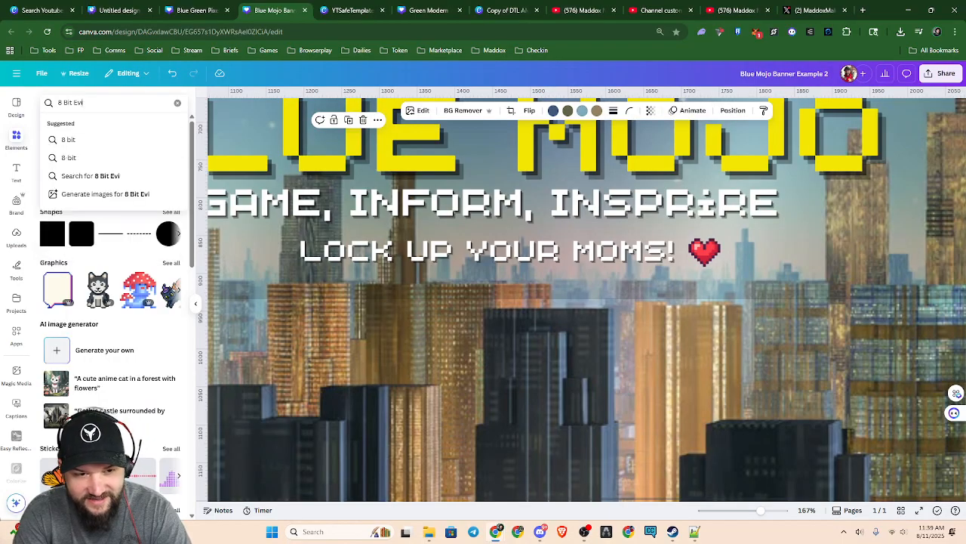
key(Return)
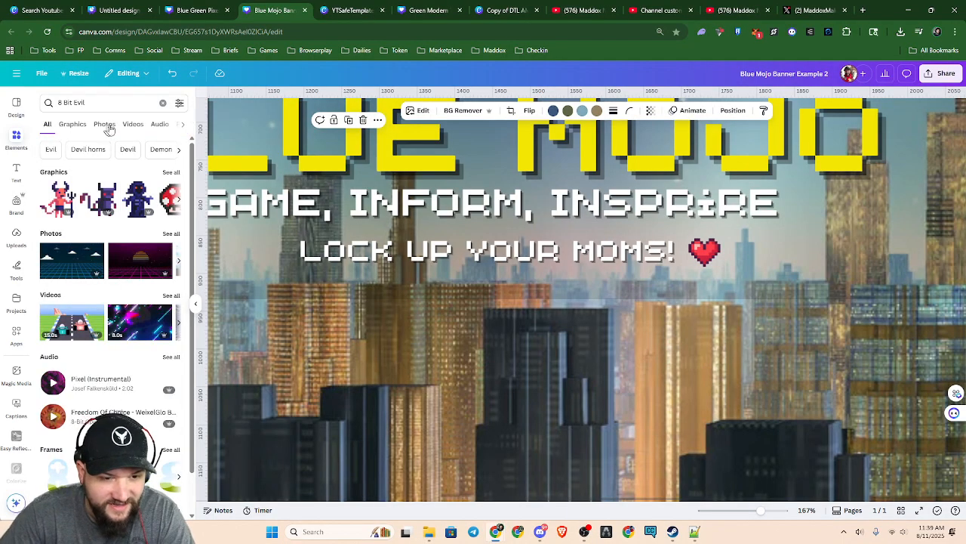
click(181, 204)
click(181, 204)
click(182, 204)
click(181, 203)
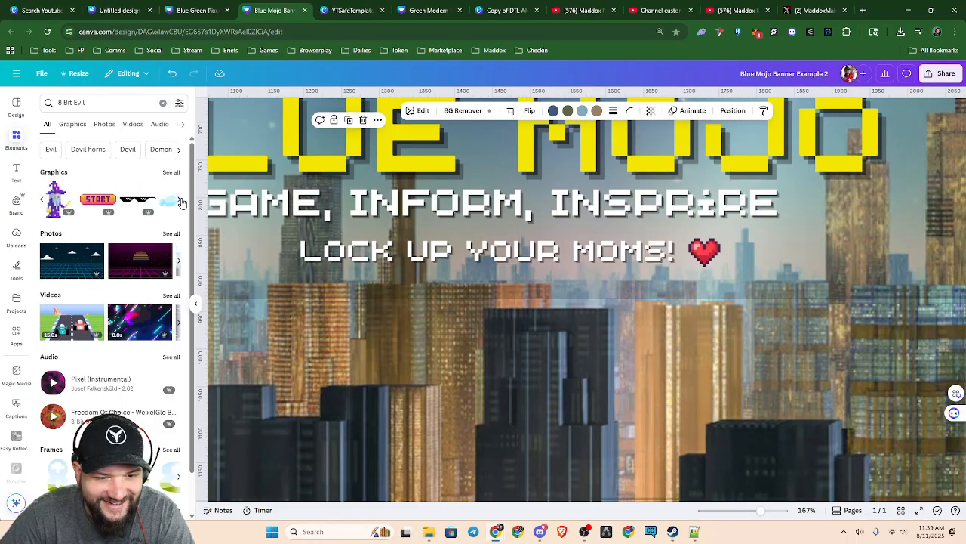
click(181, 202)
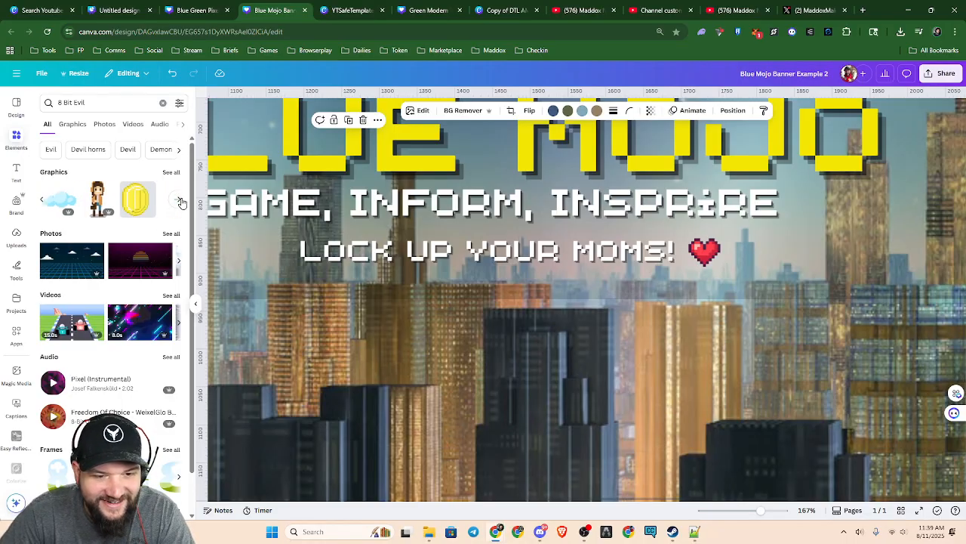
scroll(143, 202, left, 3)
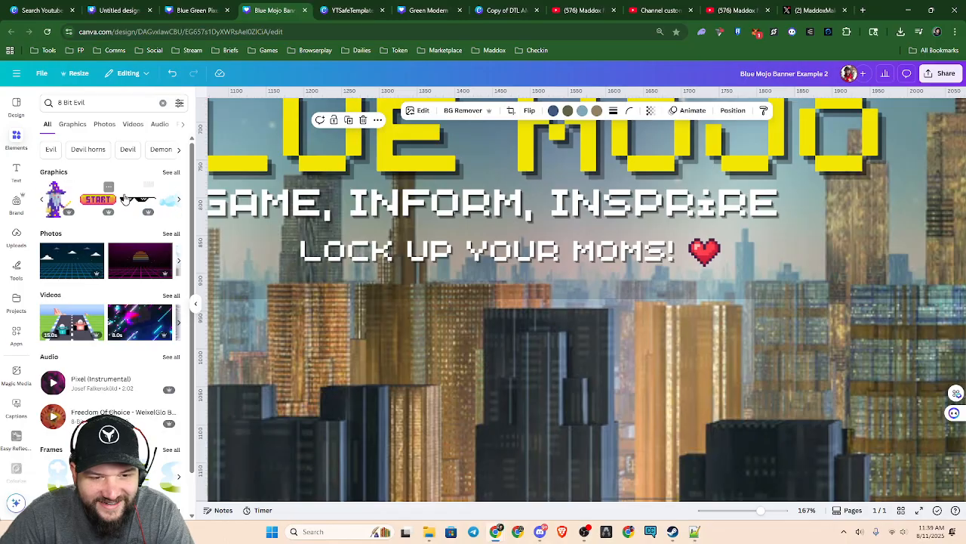
Add the black pixel sunglasses graphic, shrink it, and place it over the red heart
click(144, 202)
drag(417, 168, 738, 339)
drag(295, 250, 925, 411)
drag(937, 348, 708, 252)
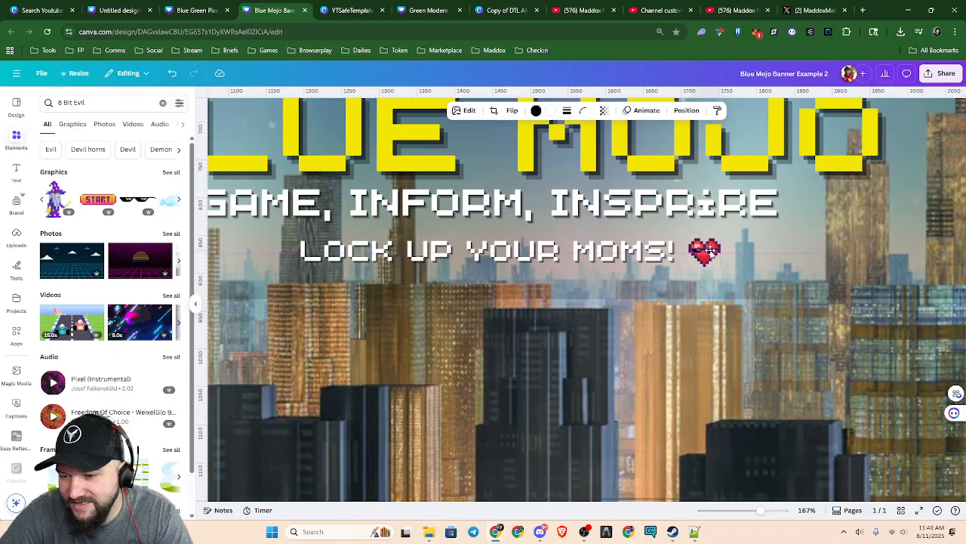
click(730, 354)
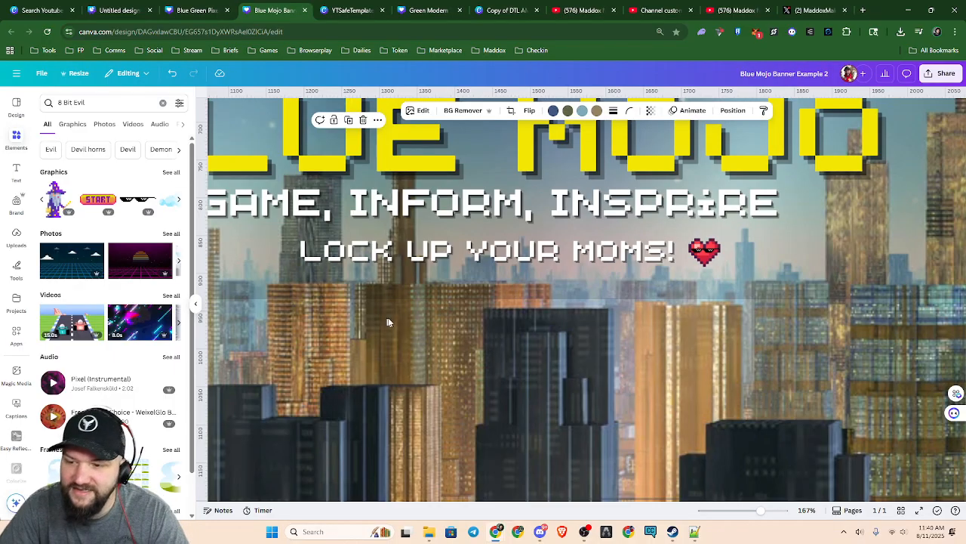
Delete the pixel sunglasses from the red heart using the layer list
scroll(721, 372, down, 5)
scroll(721, 375, up, 6)
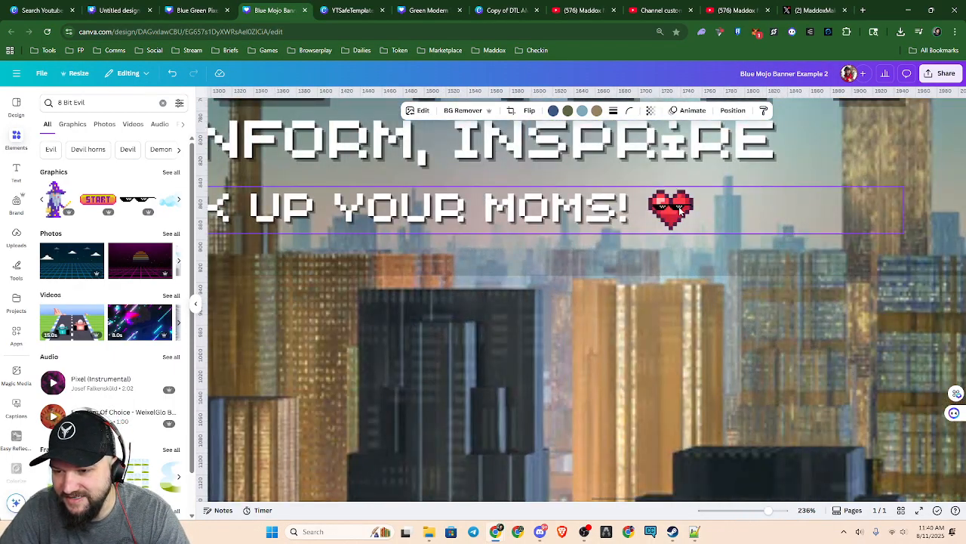
key(alt+1)
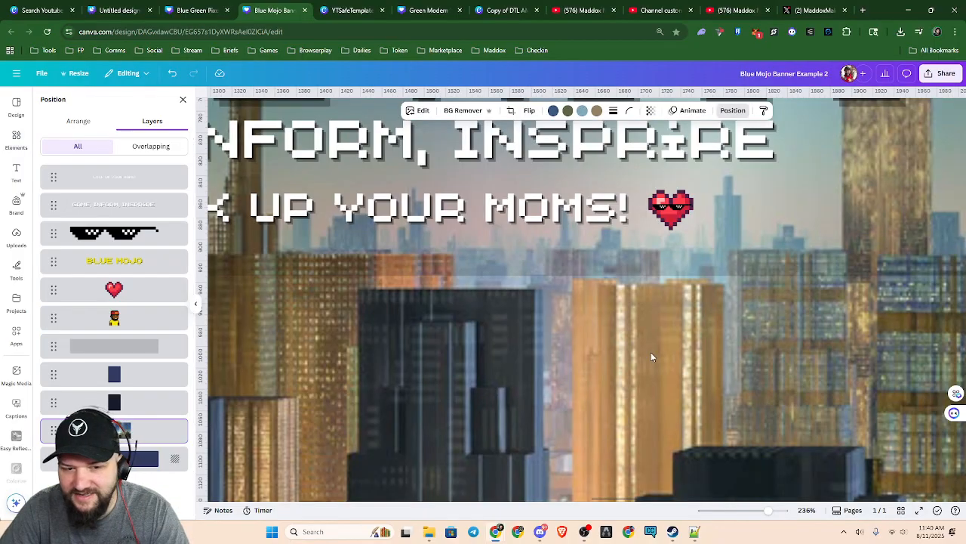
key(Delete)
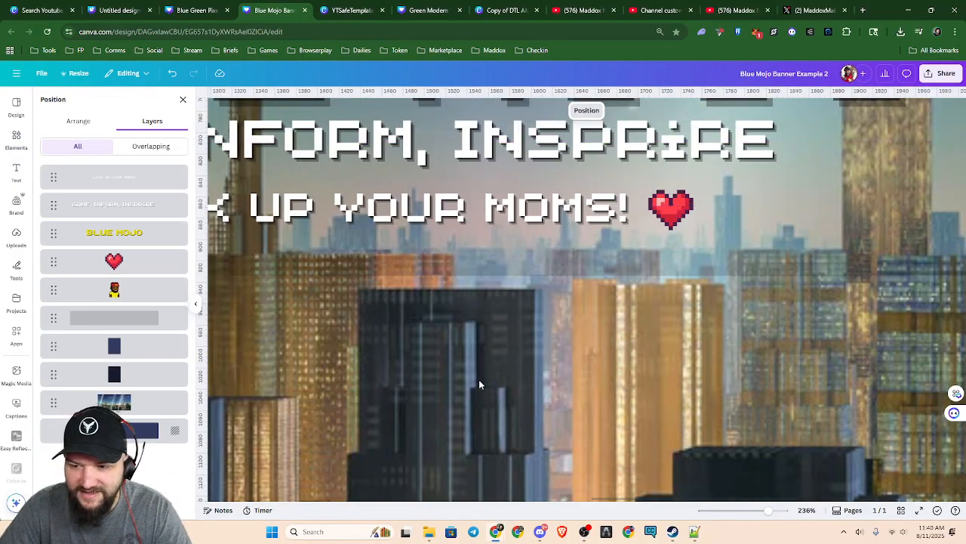
Search the elements library for "8 Bit"
scroll(479, 384, down, 6)
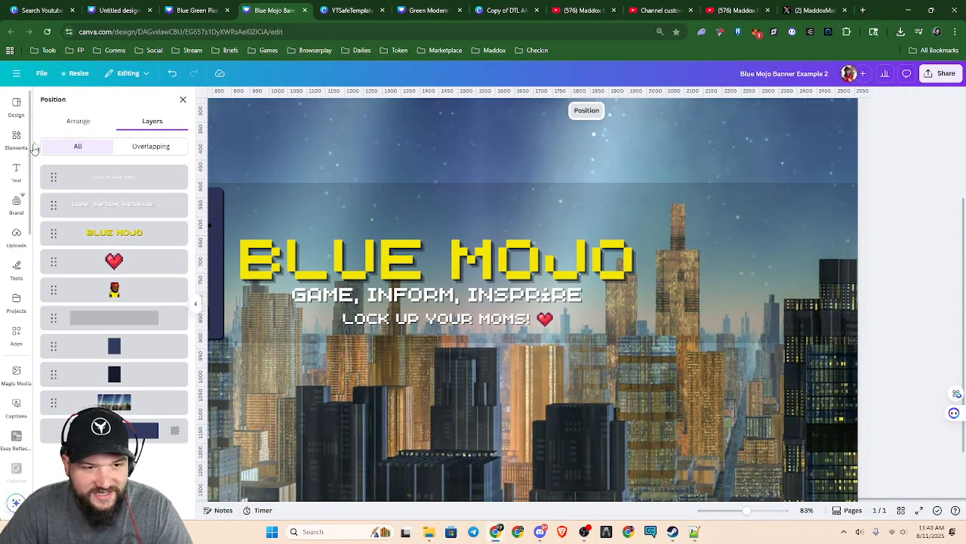
click(16, 139)
click(87, 102)
text(8 Bit)
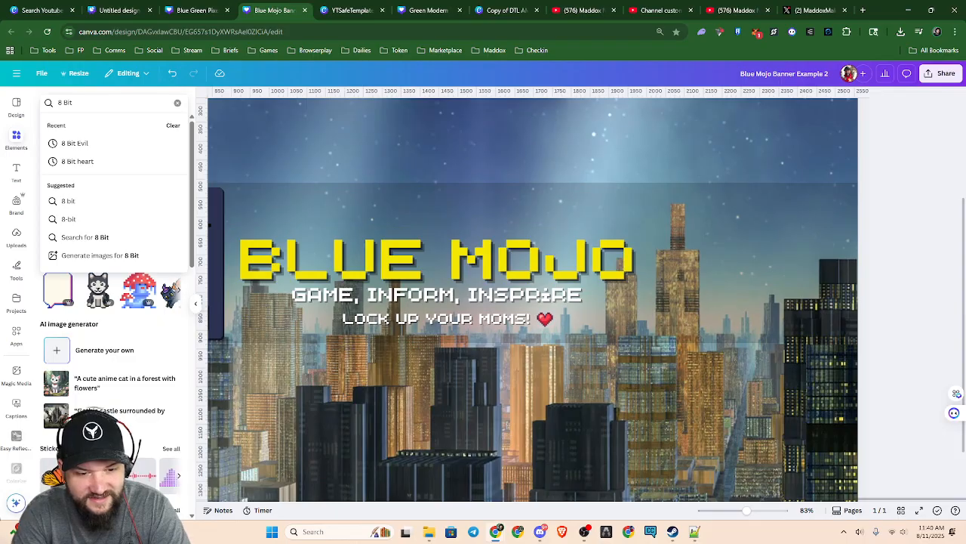
key(Return)
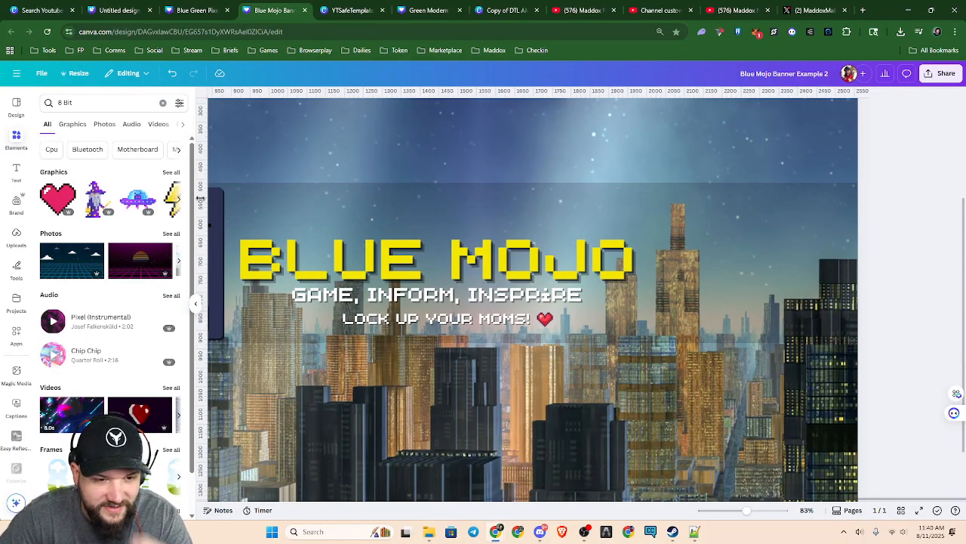
Show all 8-bit graphics and look through them for another banner decoration
click(173, 173)
scroll(179, 314, down, 5)
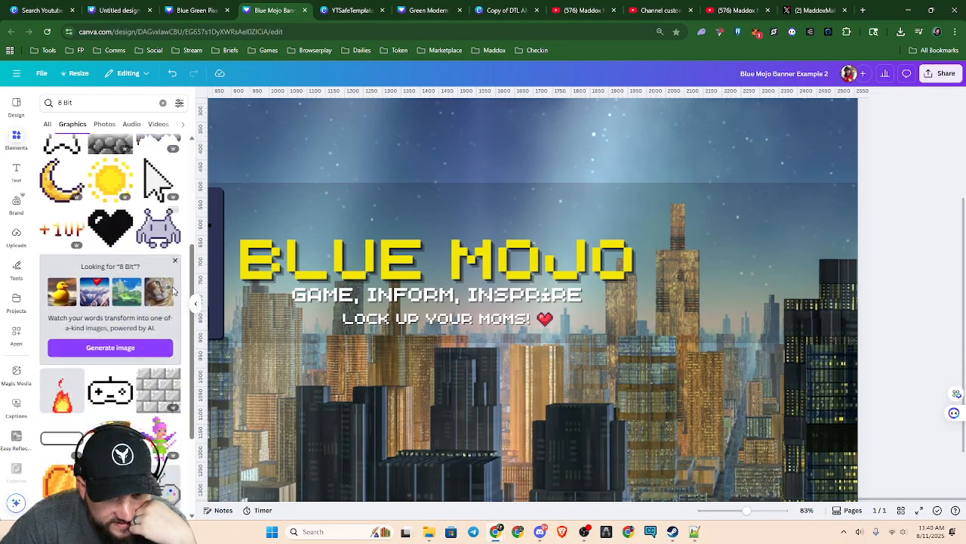
scroll(178, 313, down, 5)
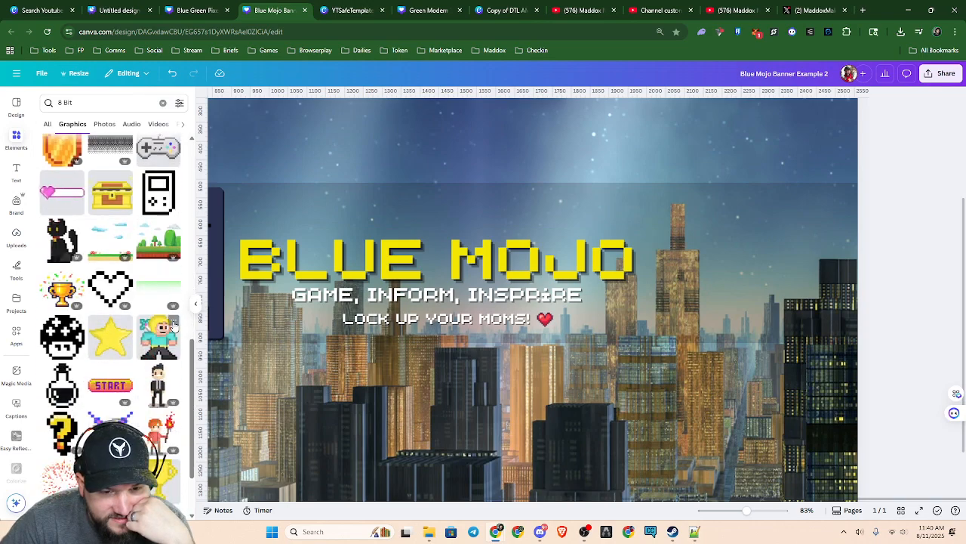
scroll(173, 324, down, 8)
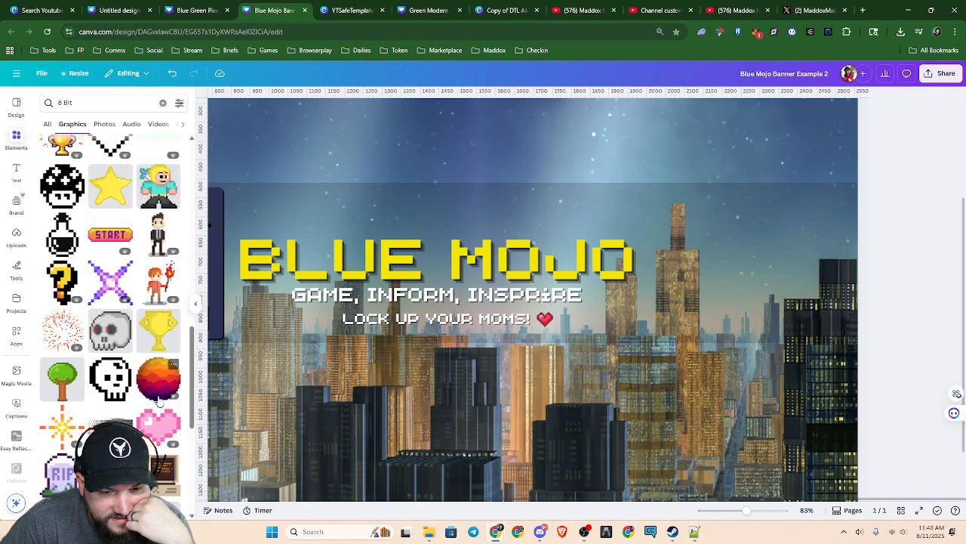
scroll(158, 388, down, 5)
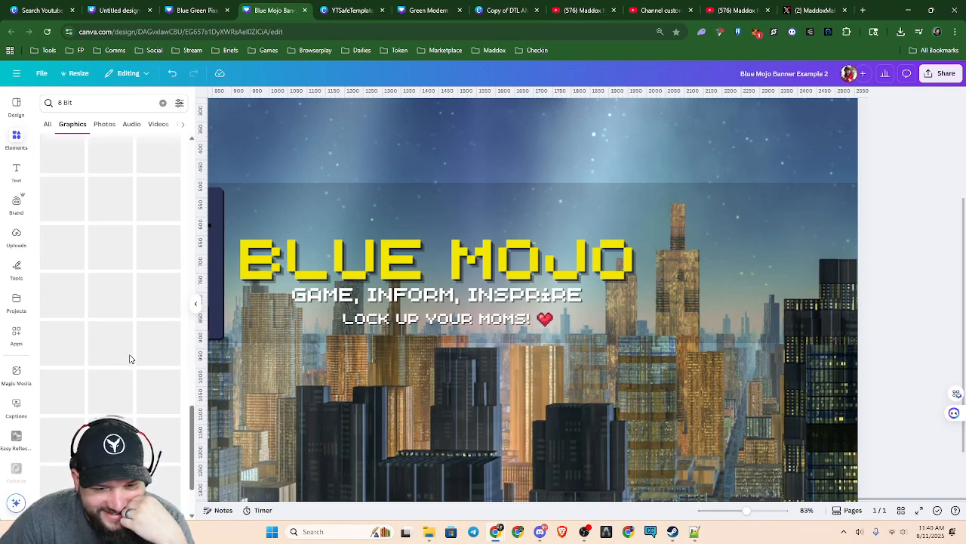
scroll(130, 375, up, 1)
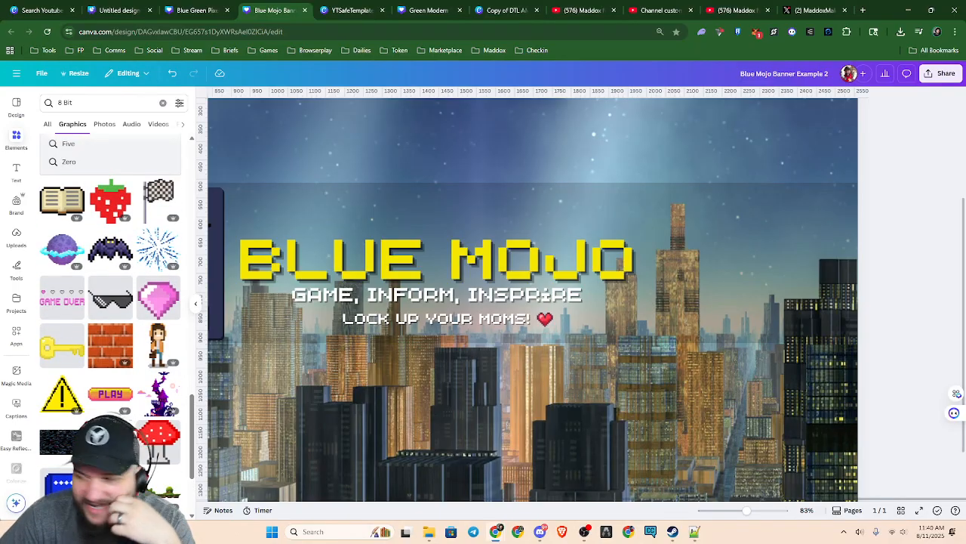
Switch to Discord, move its window off this screen, and look over more 8-bit graphics and the whole banner
click(541, 531)
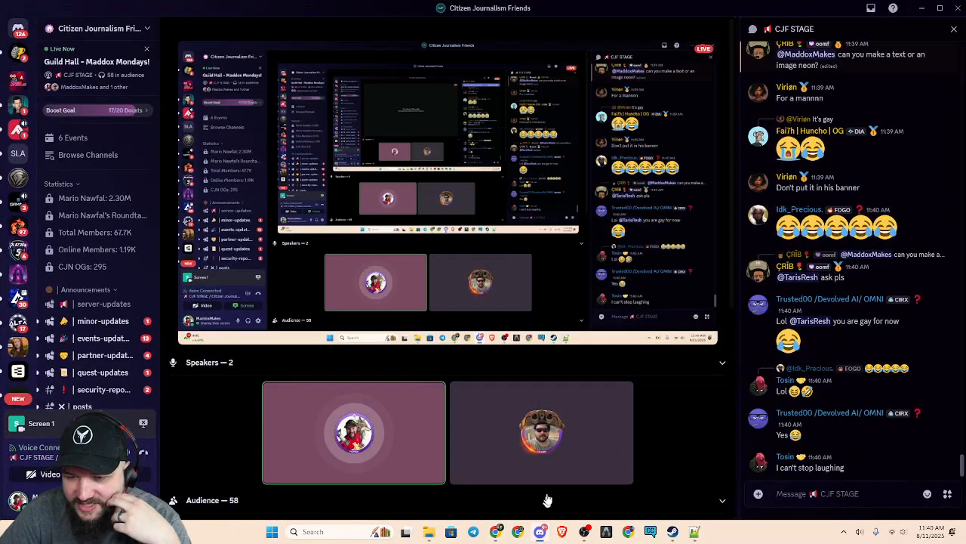
drag(623, 10, 965, 160)
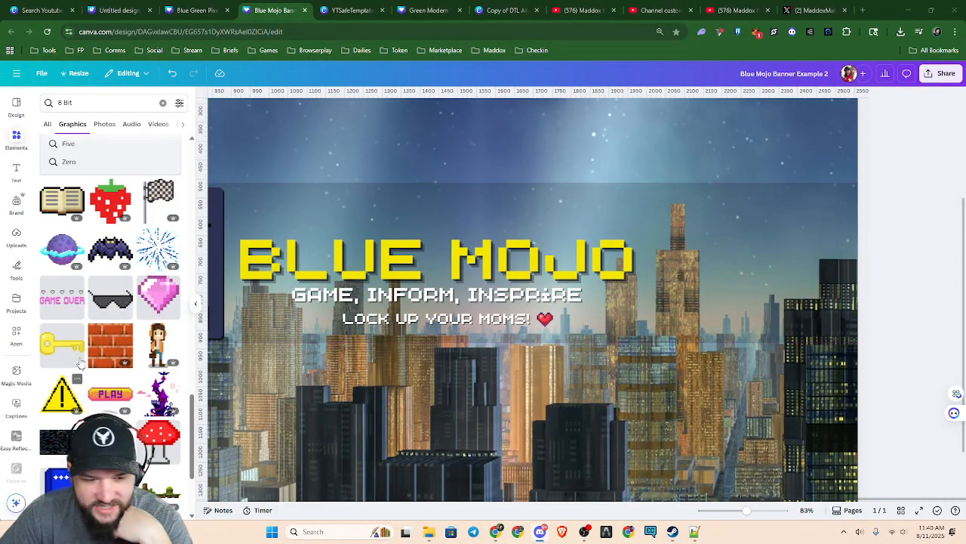
scroll(117, 317, down, 3)
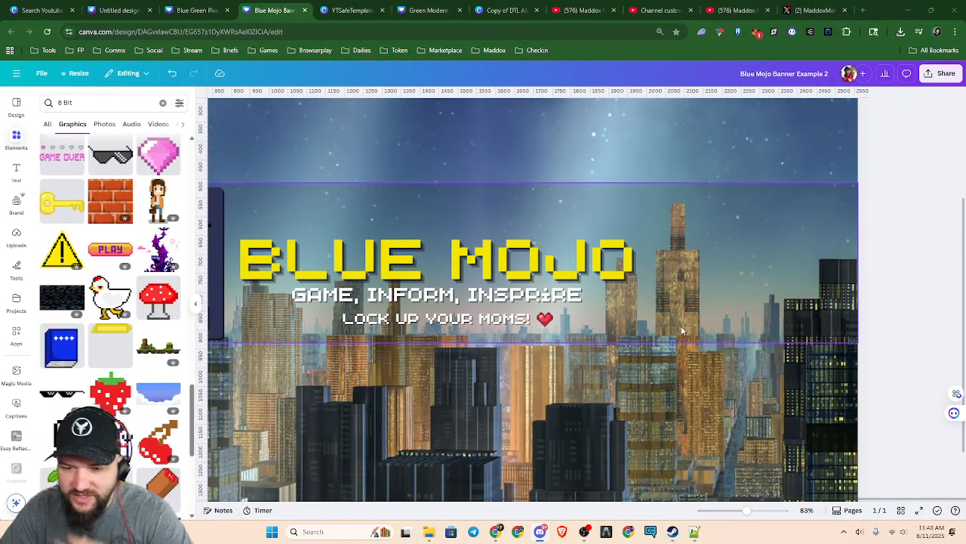
scroll(650, 338, down, 5)
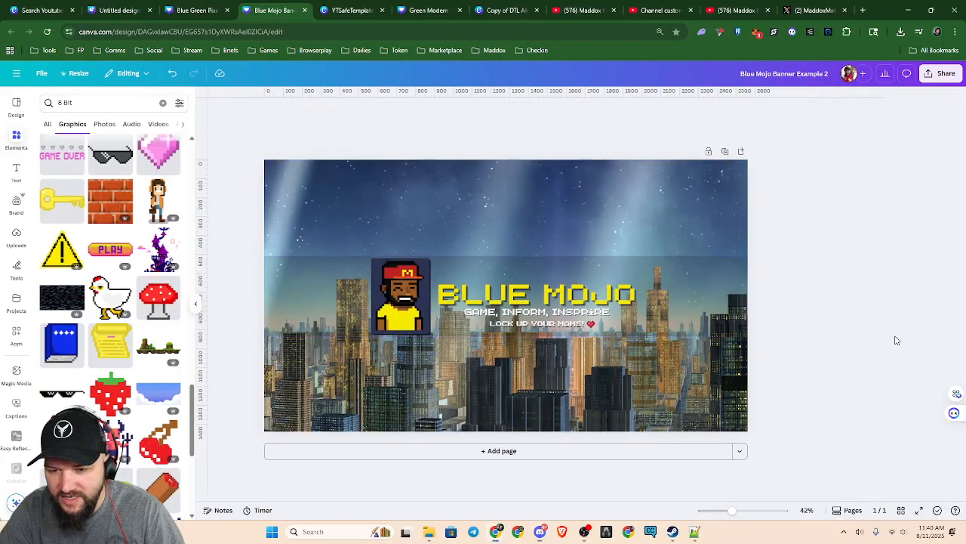
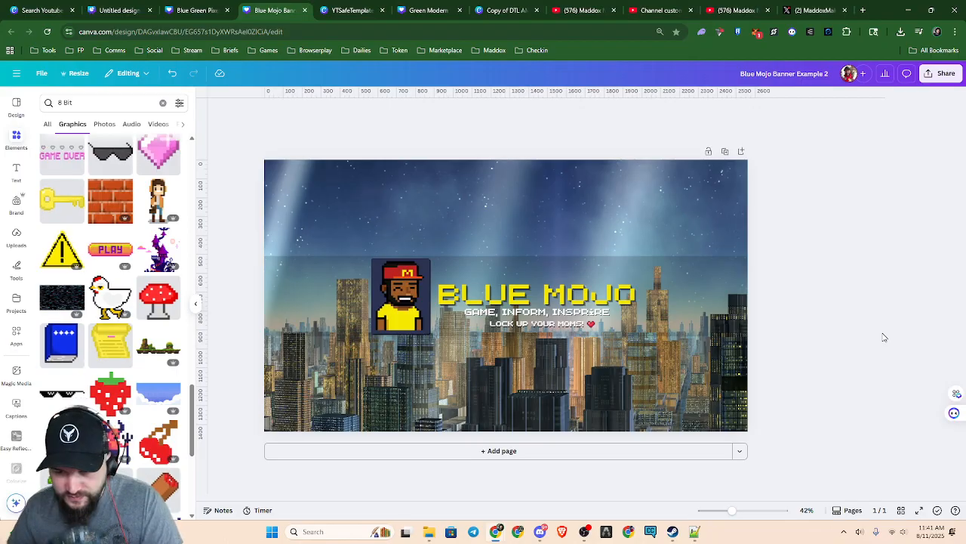
Apply the Neon effect to the BLUE MOJO title and lower its intensity to 1
click(638, 303)
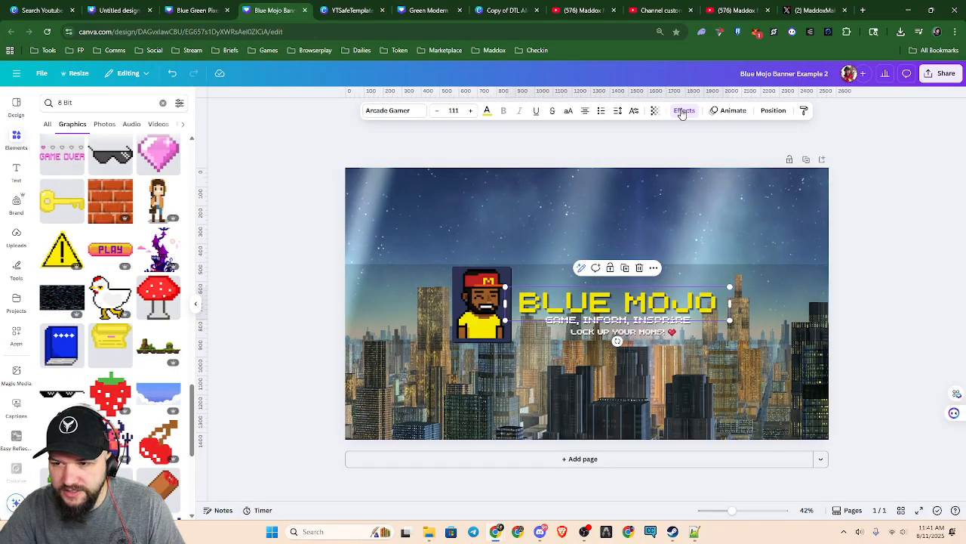
click(682, 111)
click(158, 274)
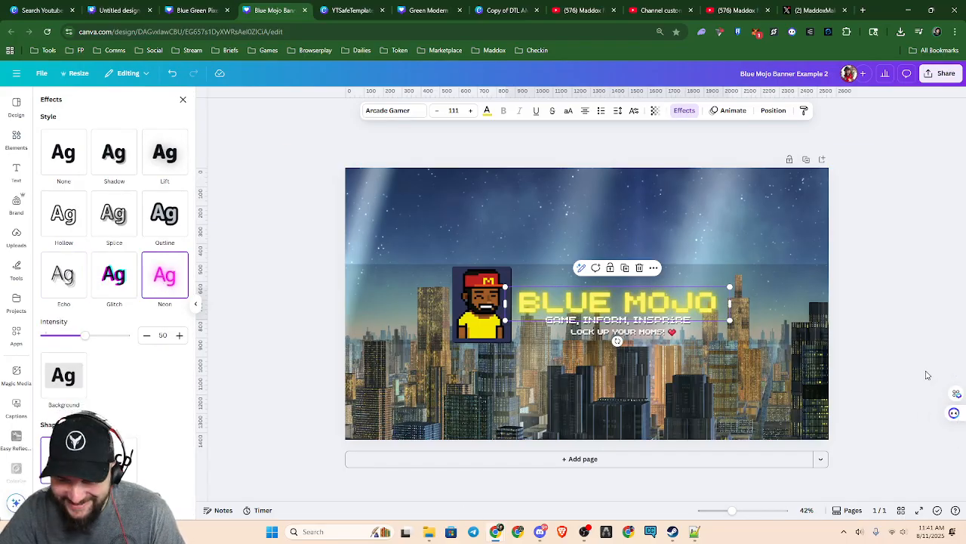
drag(85, 337, 46, 335)
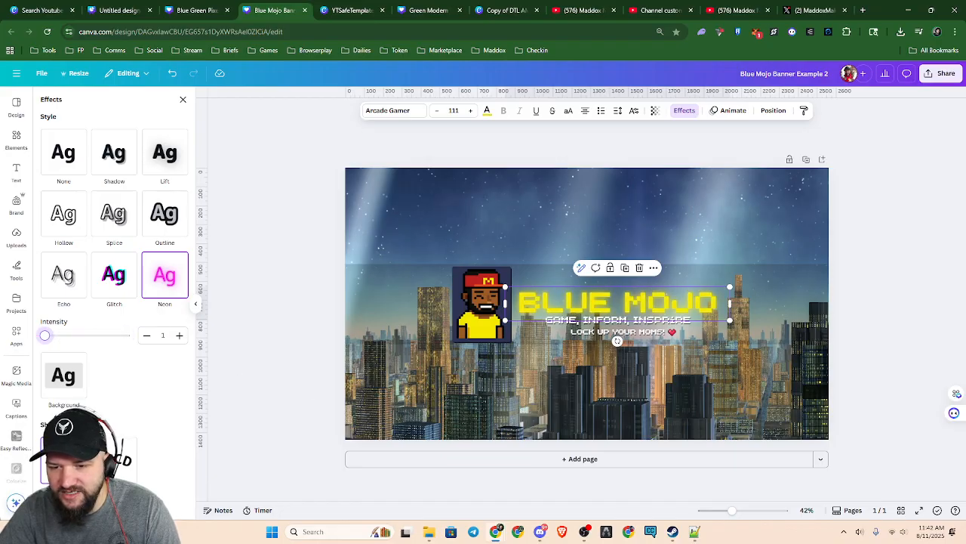
Try transparency values of 0 and 100 on the dark band behind the logo and title, ending at 100
click(378, 305)
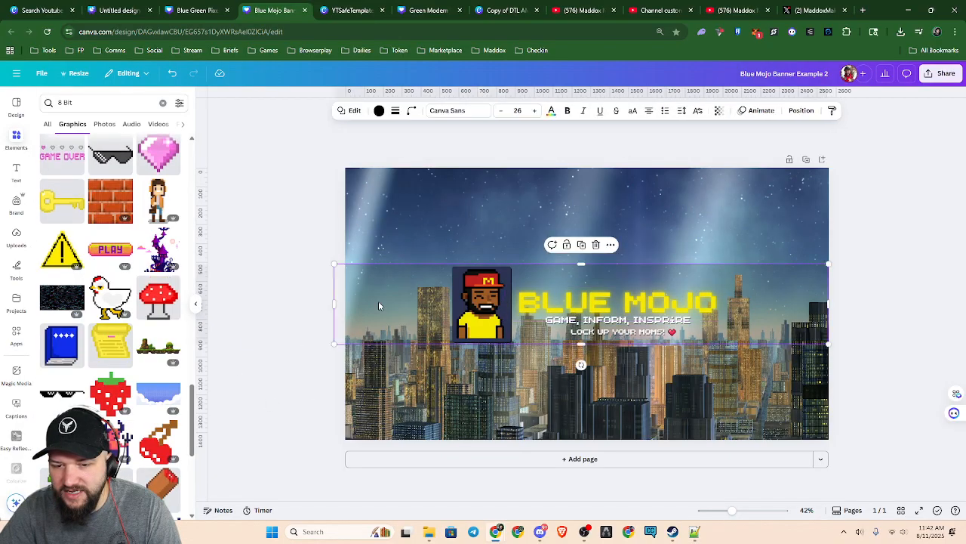
click(721, 110)
drag(684, 151, 647, 164)
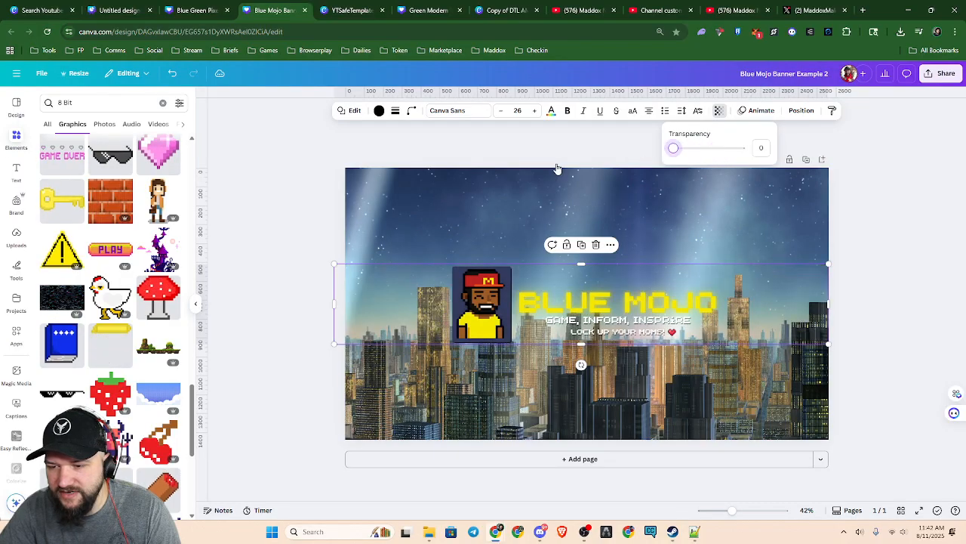
drag(556, 168, 760, 163)
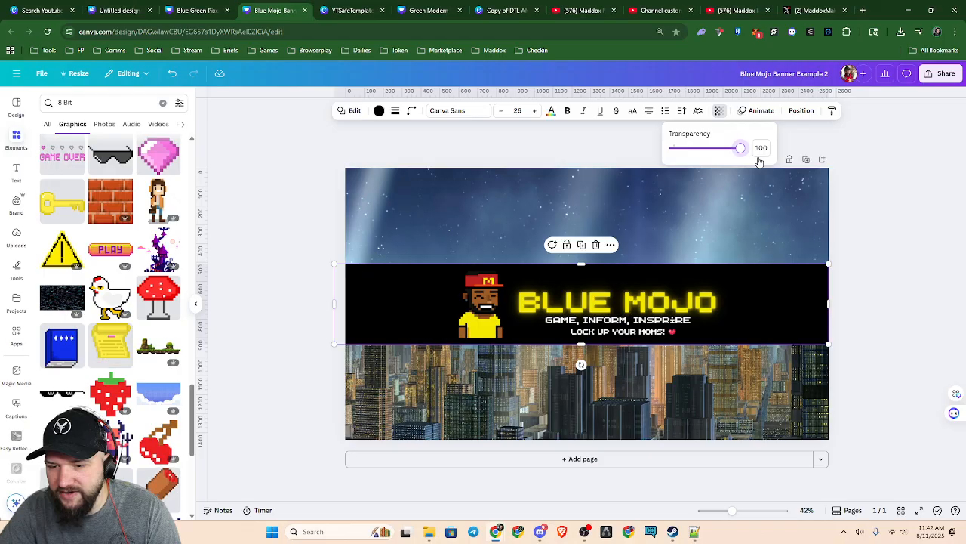
scroll(627, 364, up, 5)
drag(739, 154, 782, 192)
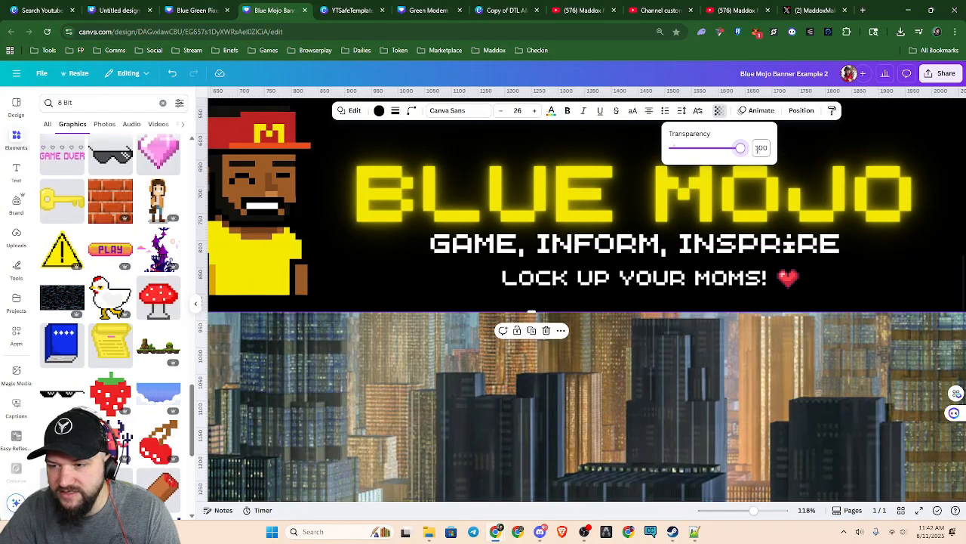
drag(740, 148, 794, 161)
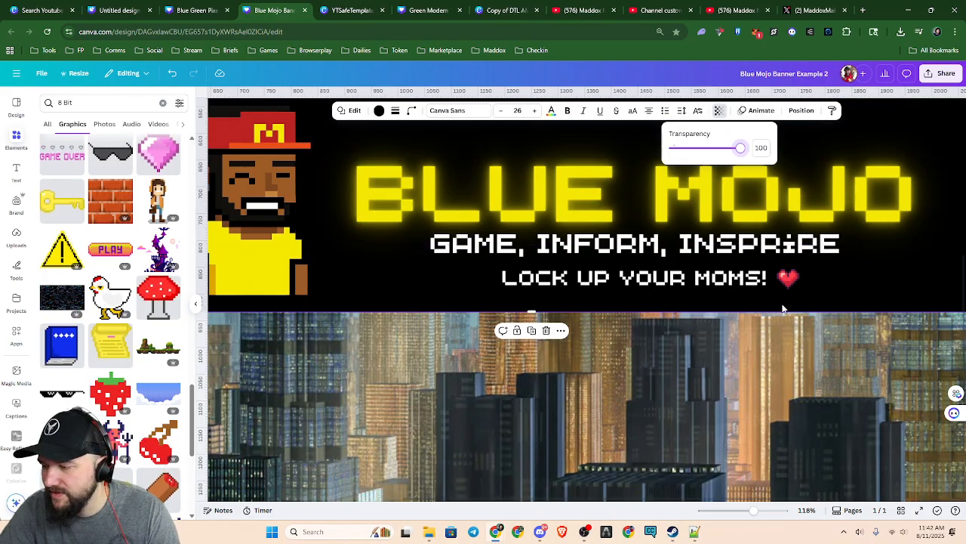
Try black, the heart's coral red and the avatar's red from the photo colors on the BLUE MOJO title, ending on the avatar's red
click(540, 206)
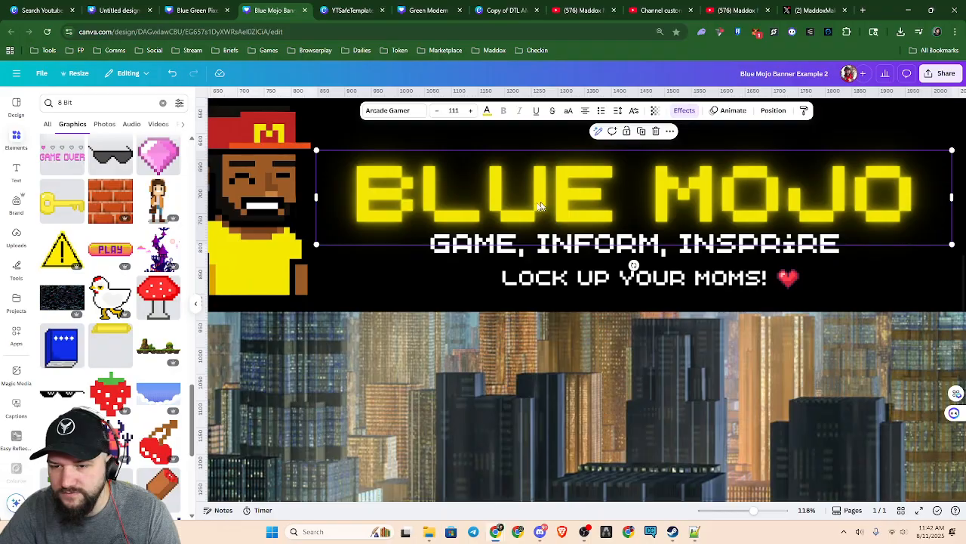
click(487, 110)
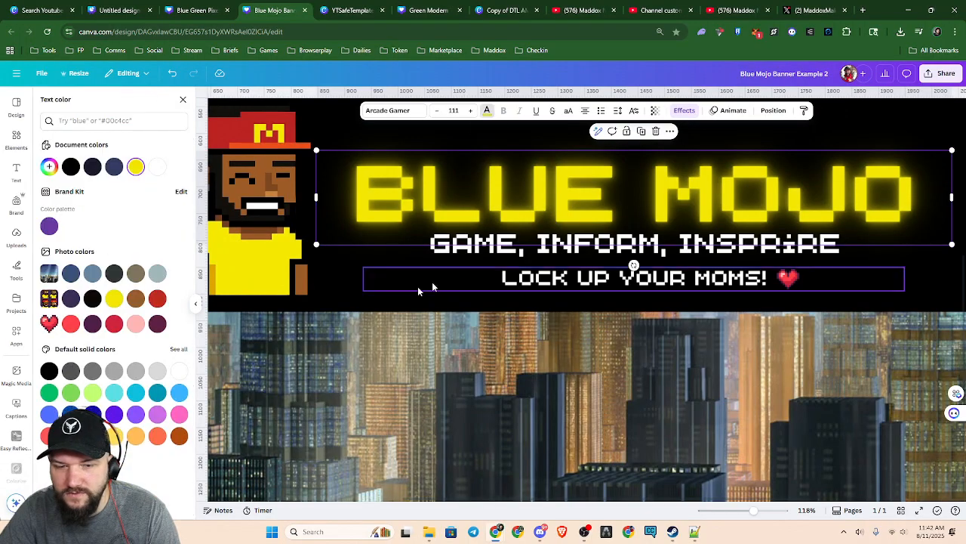
click(92, 298)
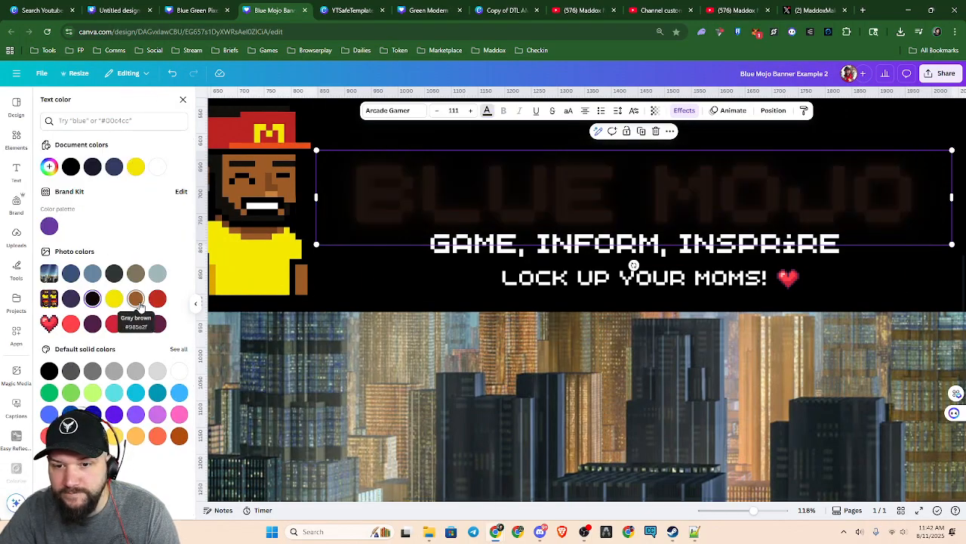
click(70, 323)
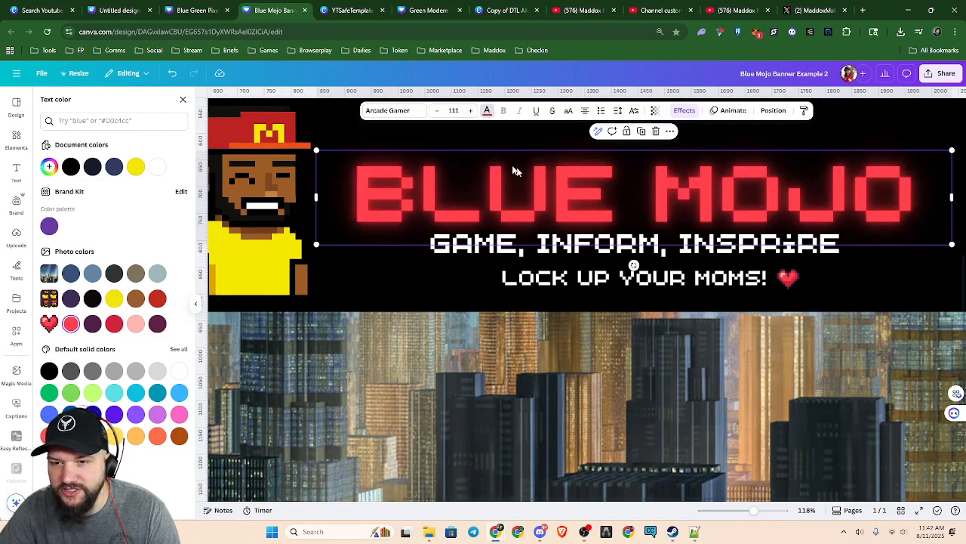
click(159, 300)
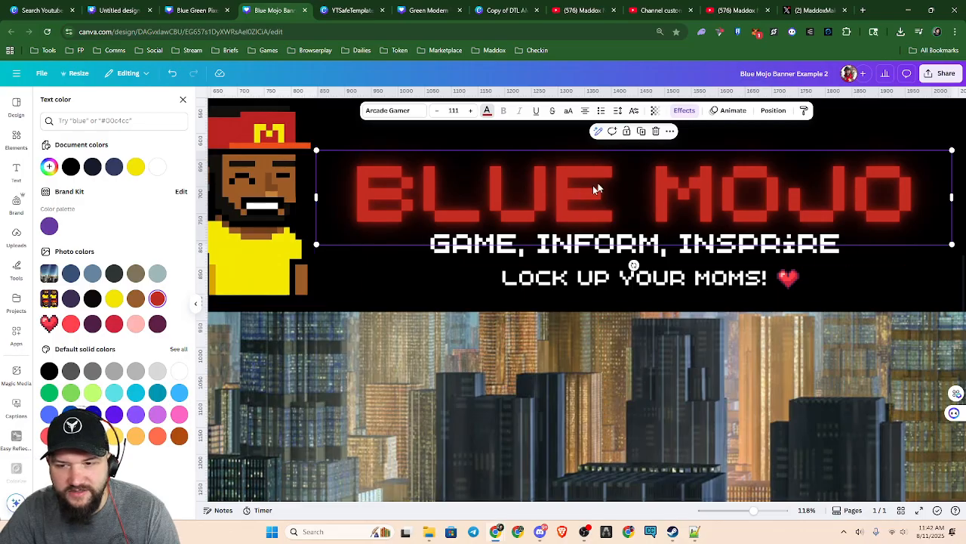
Raise the Neon effect intensity of the BLUE MOJO title to 100 and view it on the banner
click(684, 110)
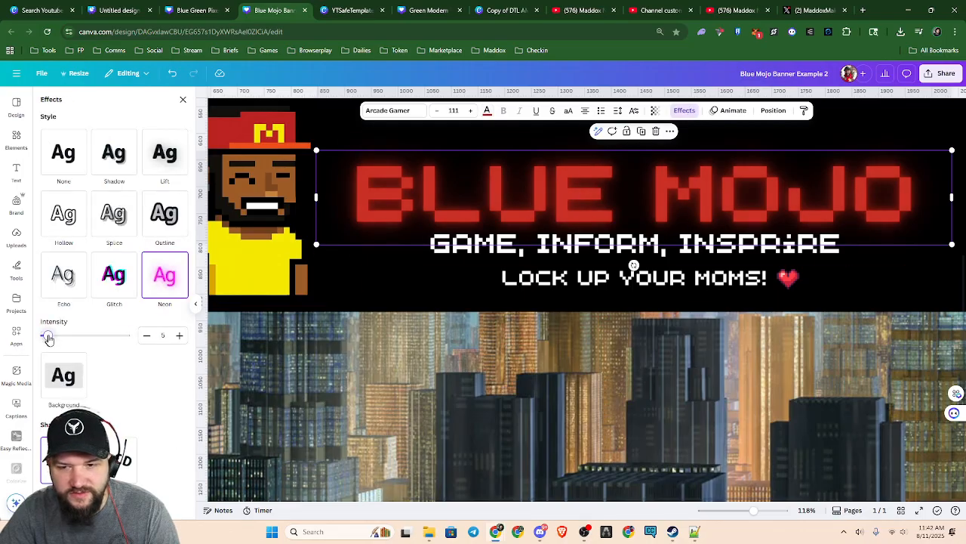
drag(48, 339, 126, 335)
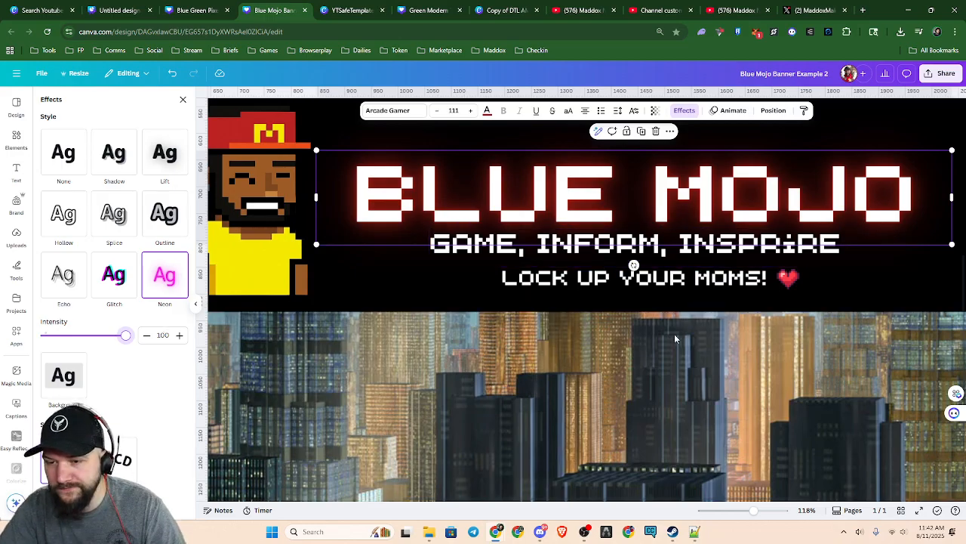
scroll(676, 337, down, 3)
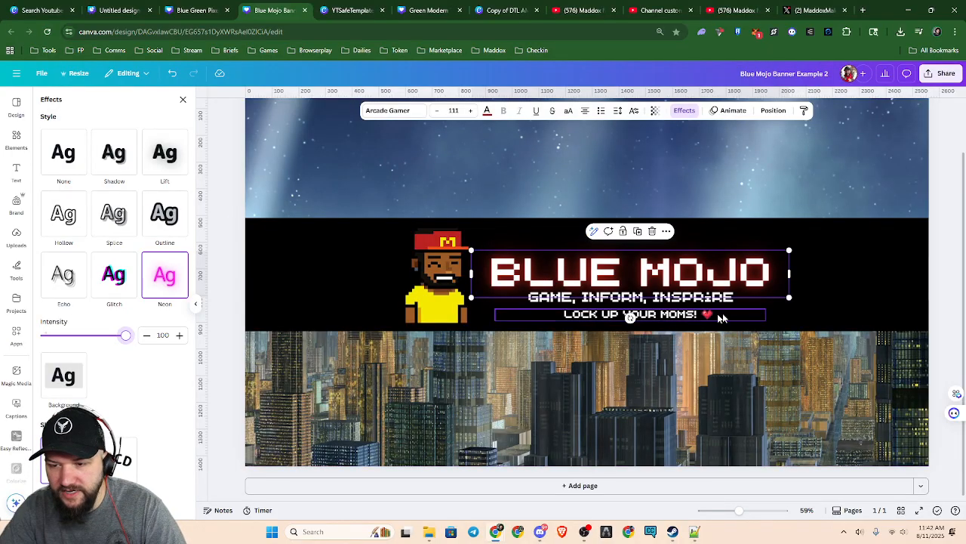
Undo the title's red color and Neon effect and the band's transparency change
click(821, 271)
key(ctrl+z)
key(ctrl+z)
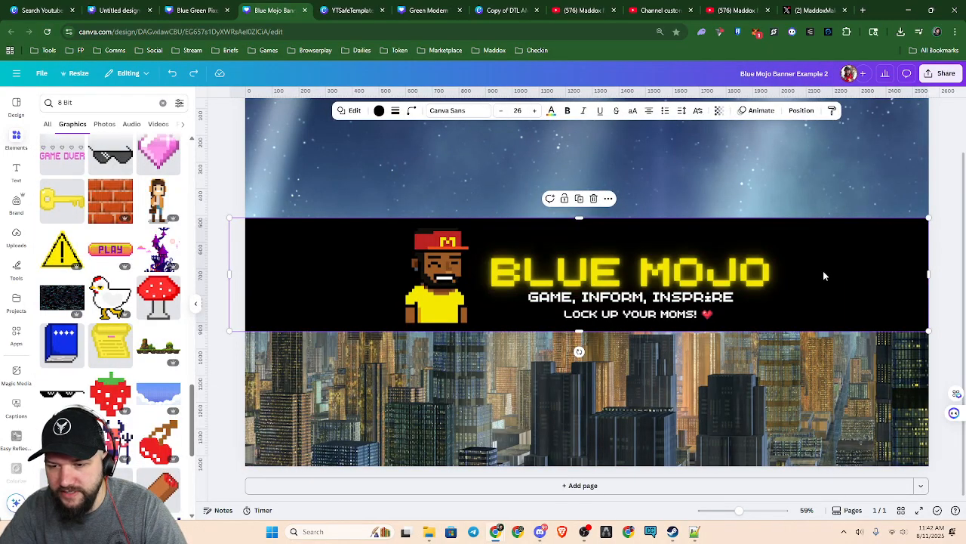
key(ctrl+z)
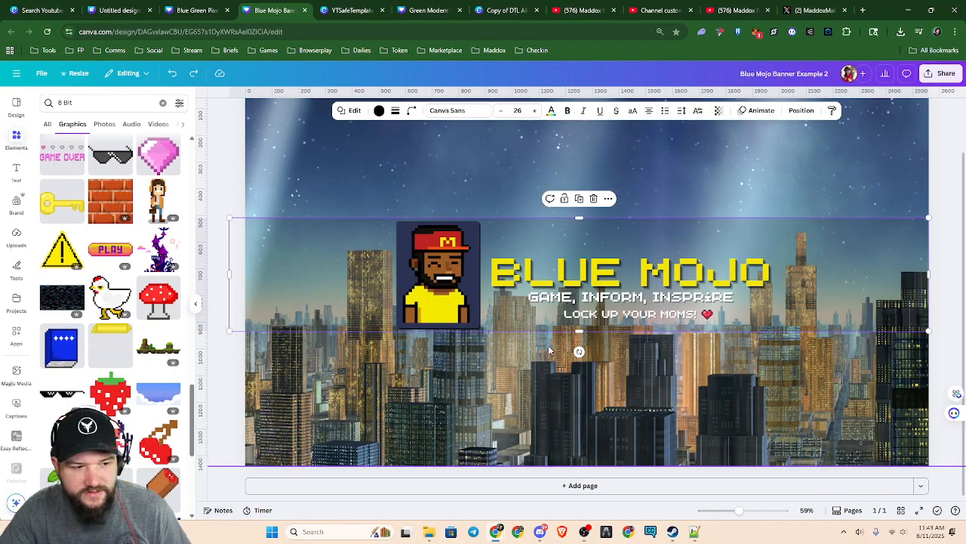
Check the title area of the banner and download the design as a PNG
scroll(550, 351, up, 5)
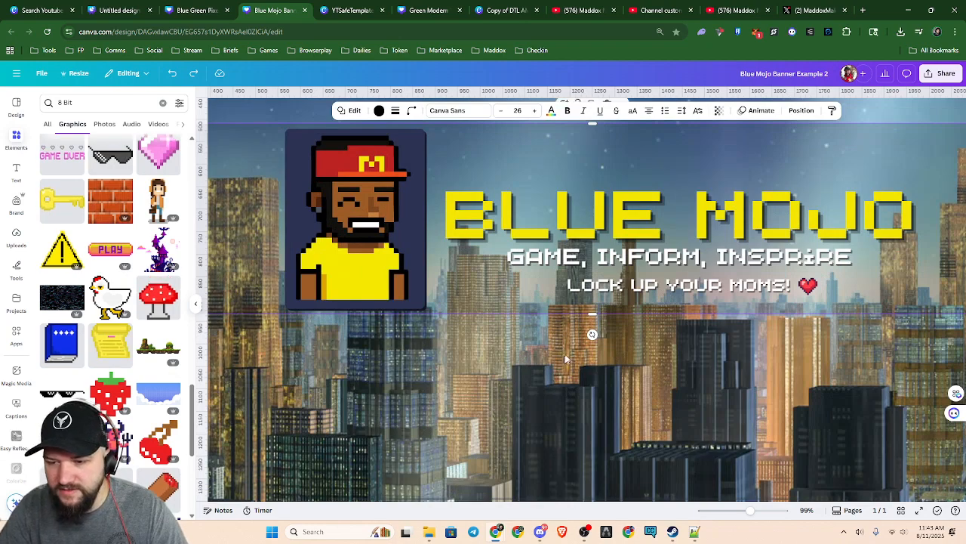
scroll(572, 362, down, 2)
scroll(573, 358, up, 3)
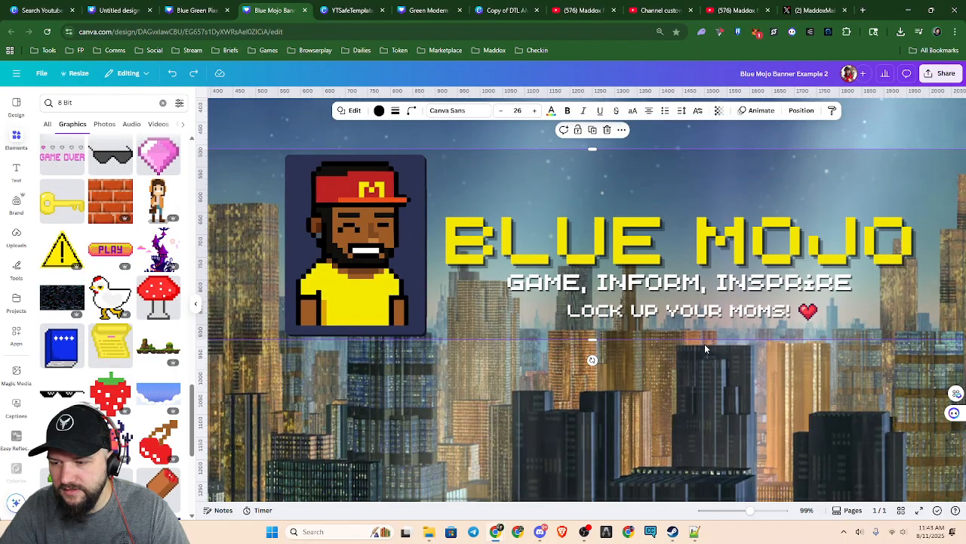
click(941, 73)
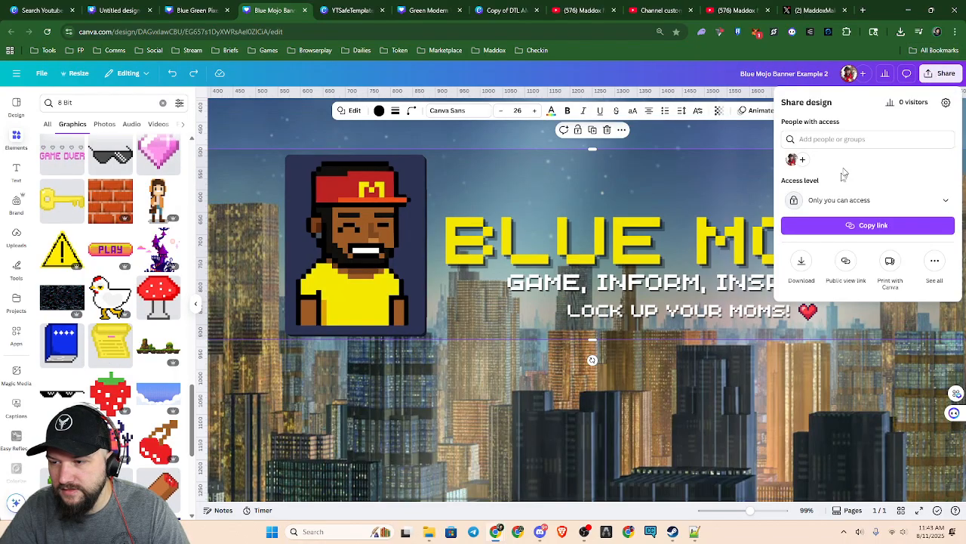
click(802, 259)
click(844, 277)
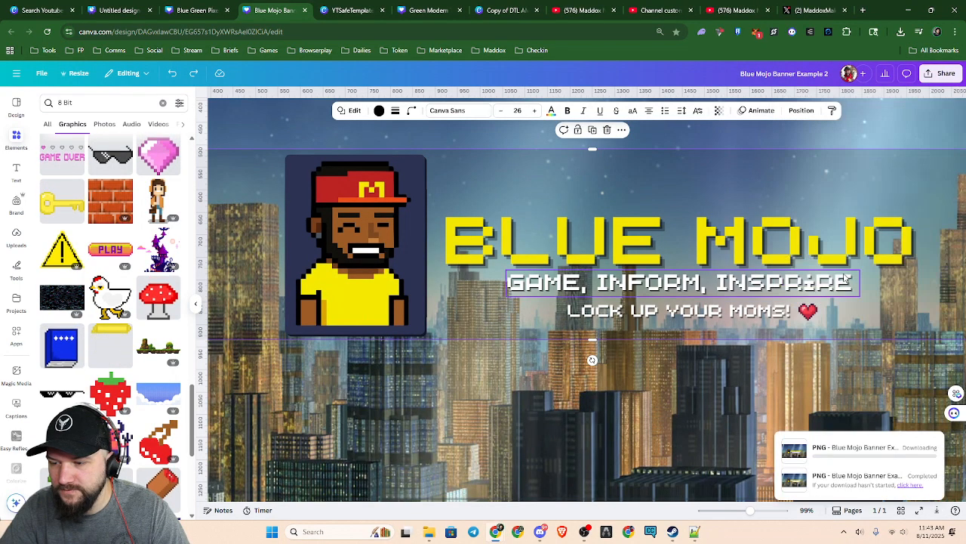
Switch to the YouTube channel, open its customization page, and save the PNG as Blue Mojo Banner Example 2 in the CJN banner folder
click(820, 10)
click(723, 10)
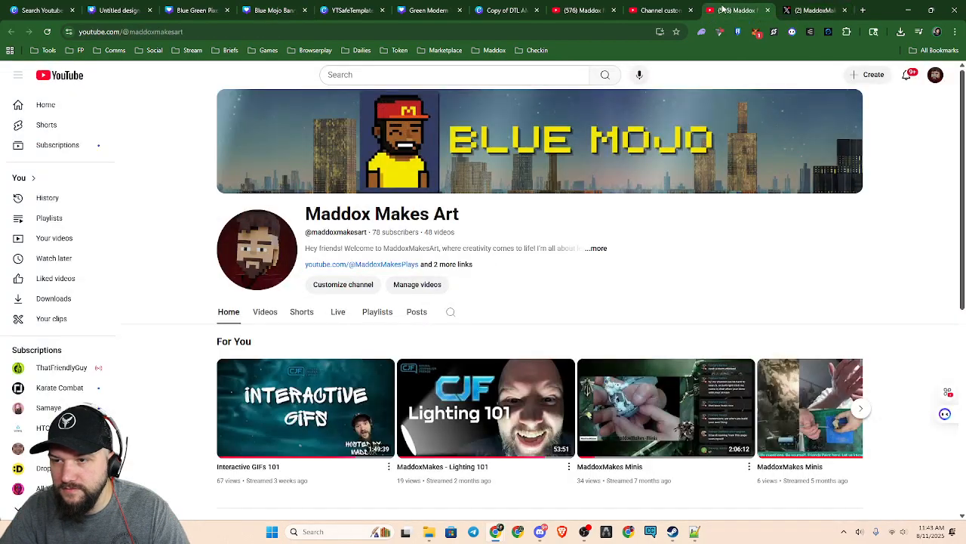
click(840, 179)
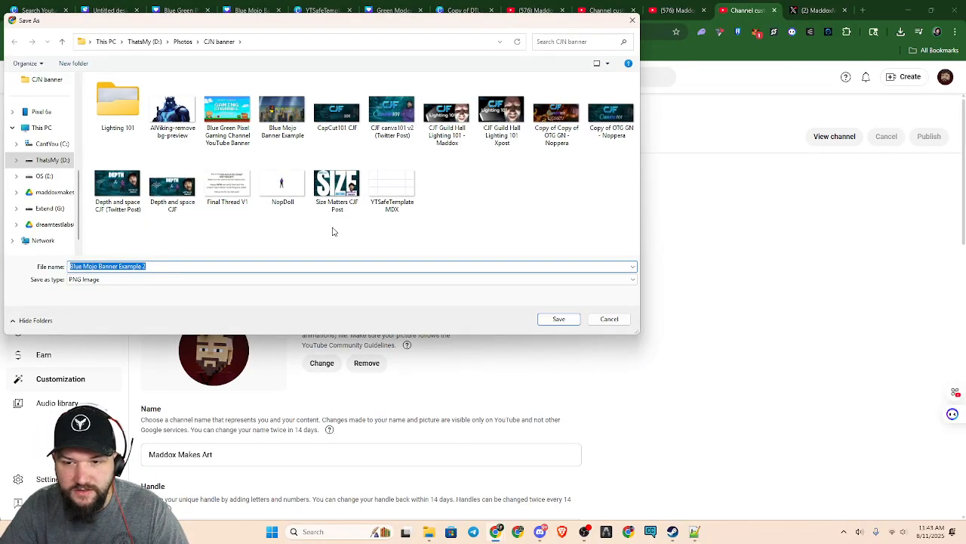
click(559, 318)
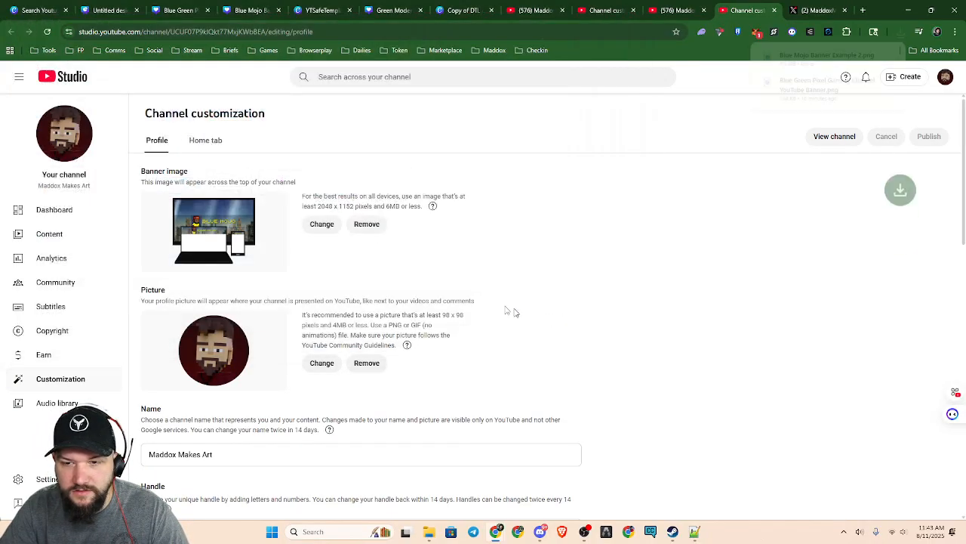
Change the channel's banner image to Blue Mojo Banner Example 2, accept the crop and publish it
click(318, 224)
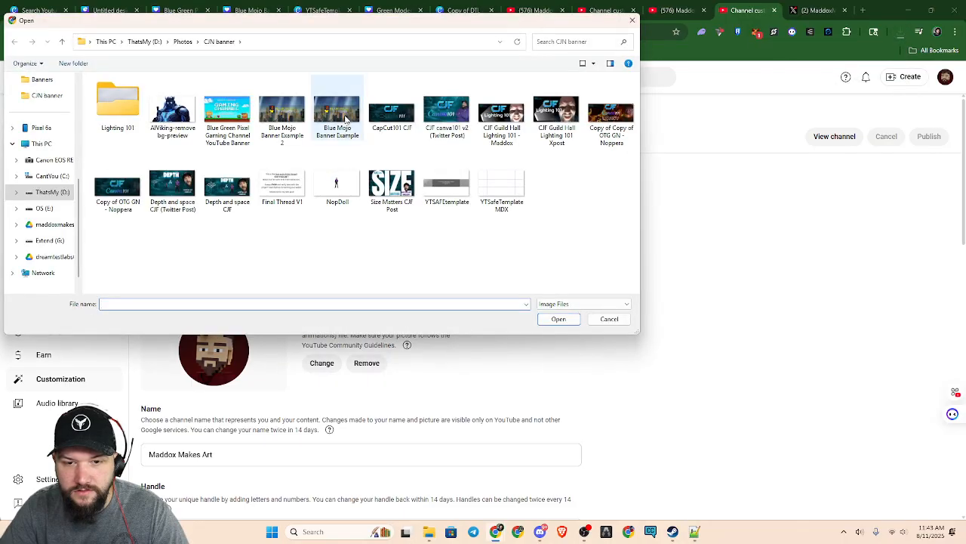
click(296, 117)
click(558, 319)
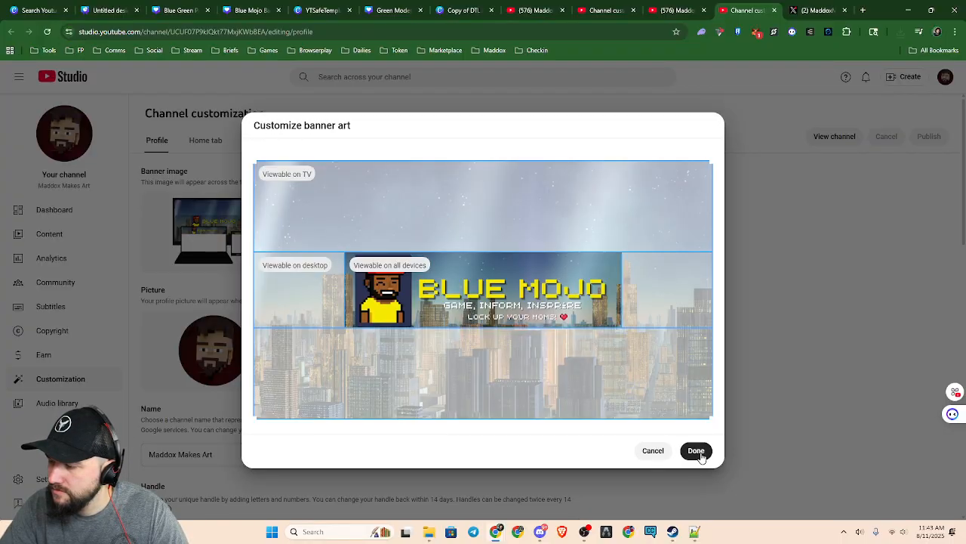
click(696, 451)
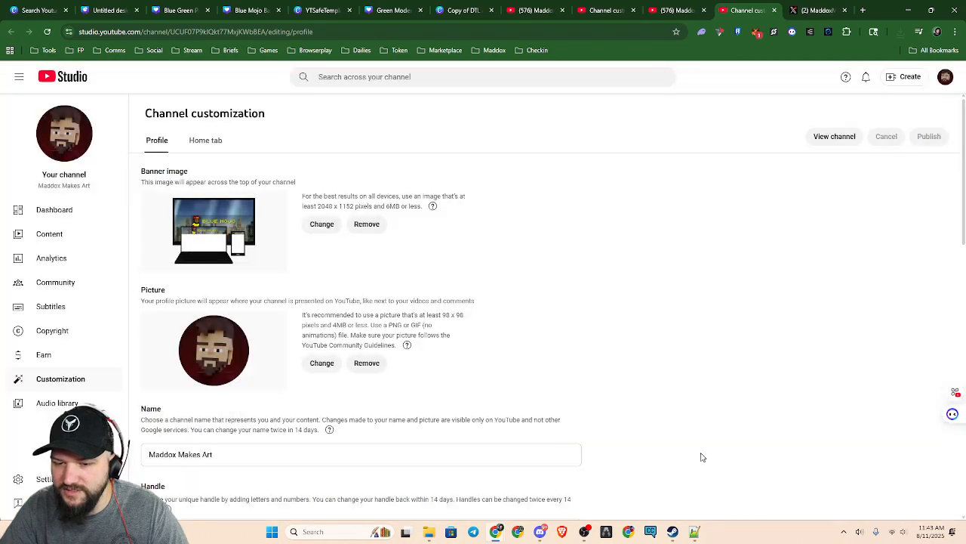
click(927, 138)
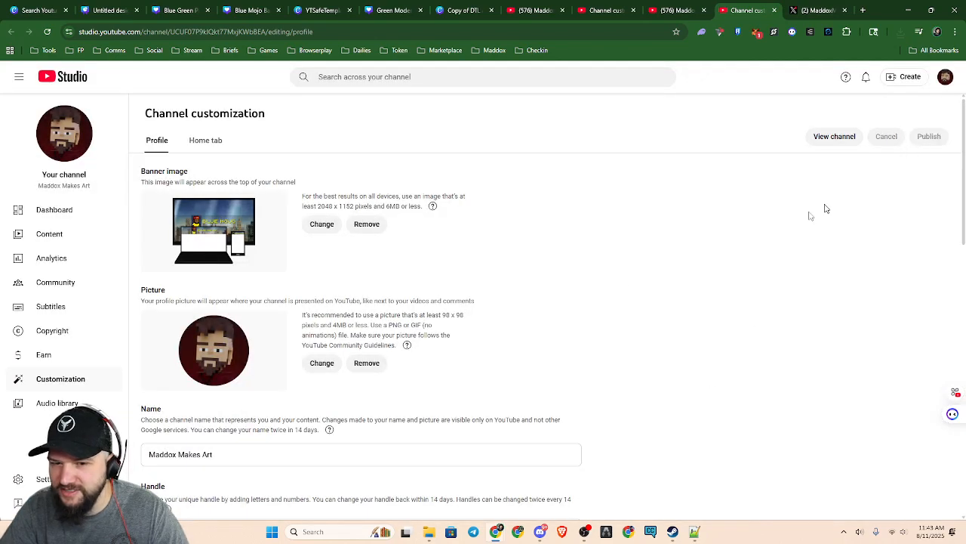
View the channel page, reload it to check the new banner, and show the recent download history
click(847, 137)
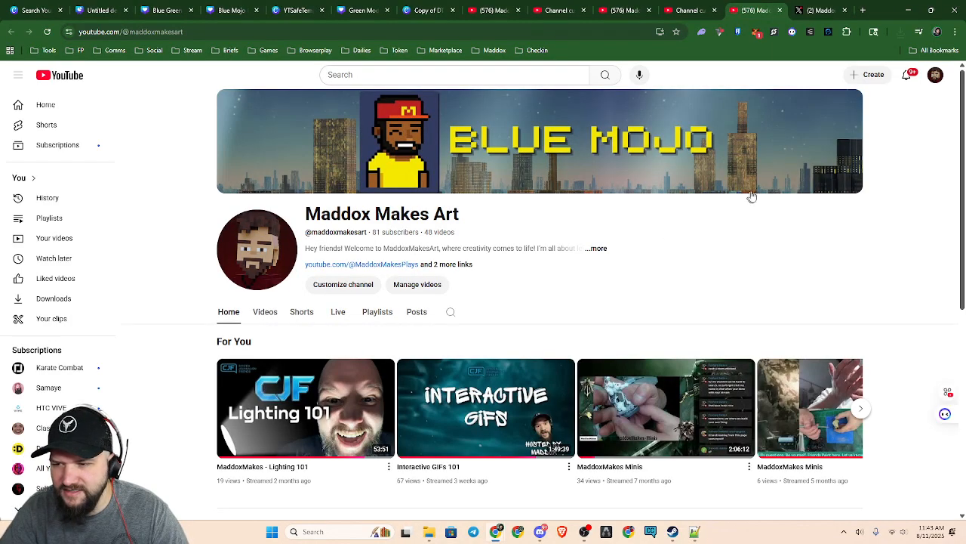
click(47, 32)
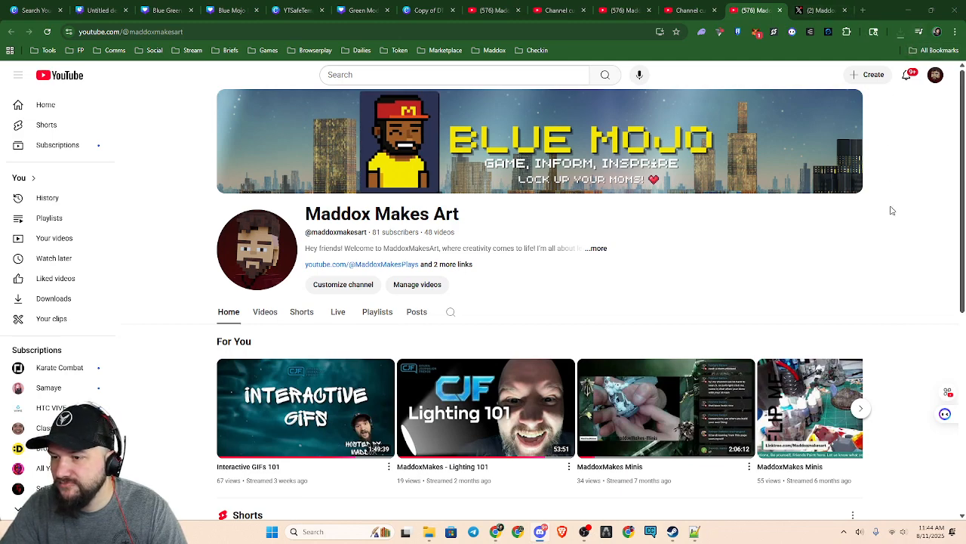
click(900, 32)
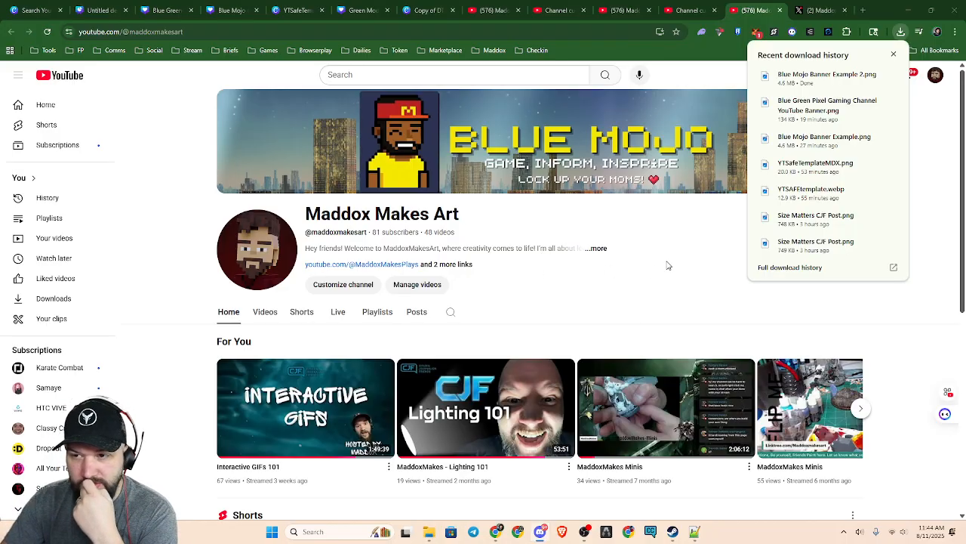
Switch back to the Blue Mojo banner in Canva, select the city background image and show the design's layer list
click(230, 9)
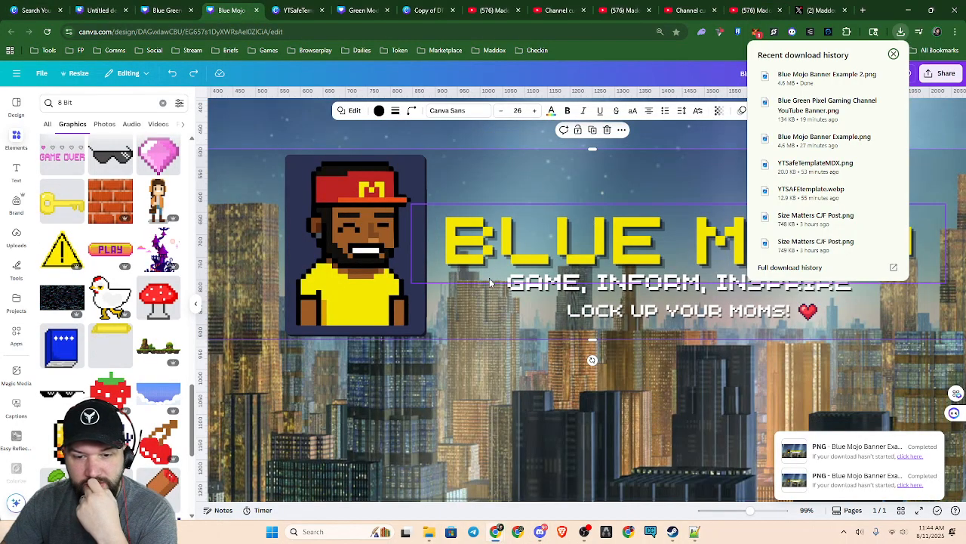
scroll(534, 277, down, 5)
click(773, 303)
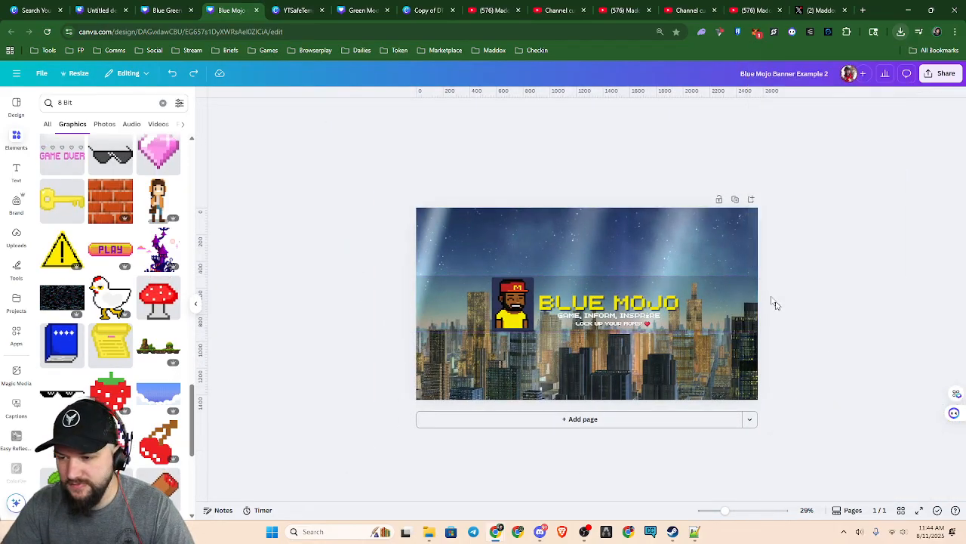
click(655, 221)
key(alt+1)
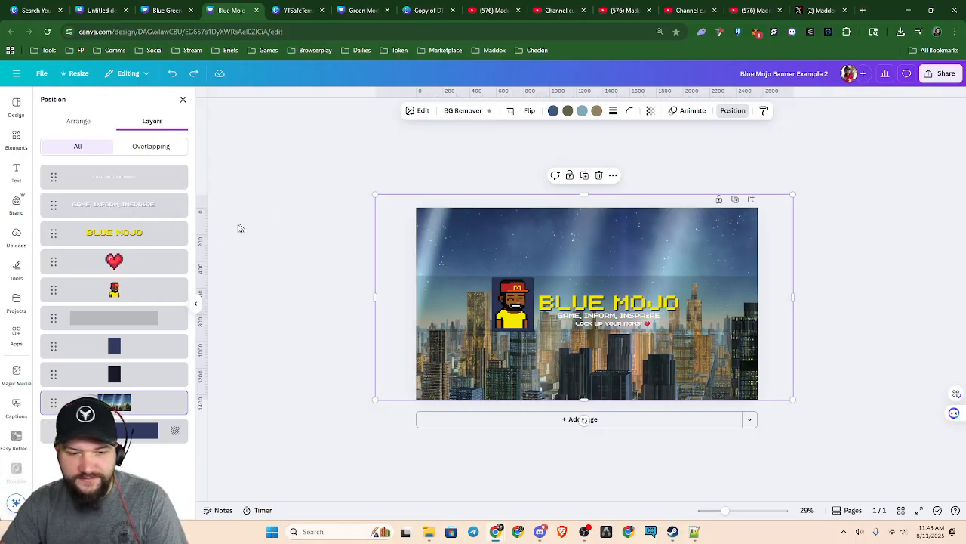
Search the elements library for "Anime Banner"
click(16, 139)
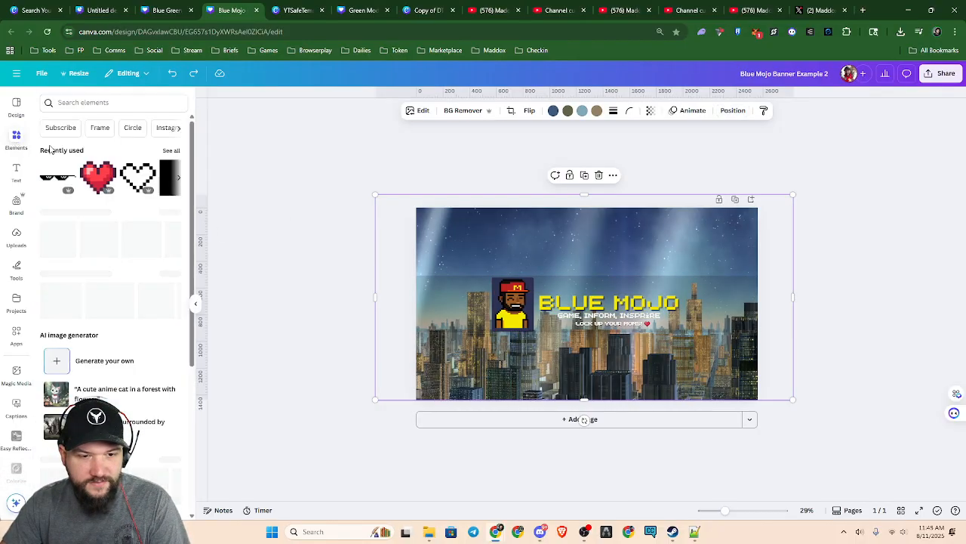
click(178, 130)
click(178, 132)
click(178, 132)
click(178, 131)
click(178, 131)
click(110, 98)
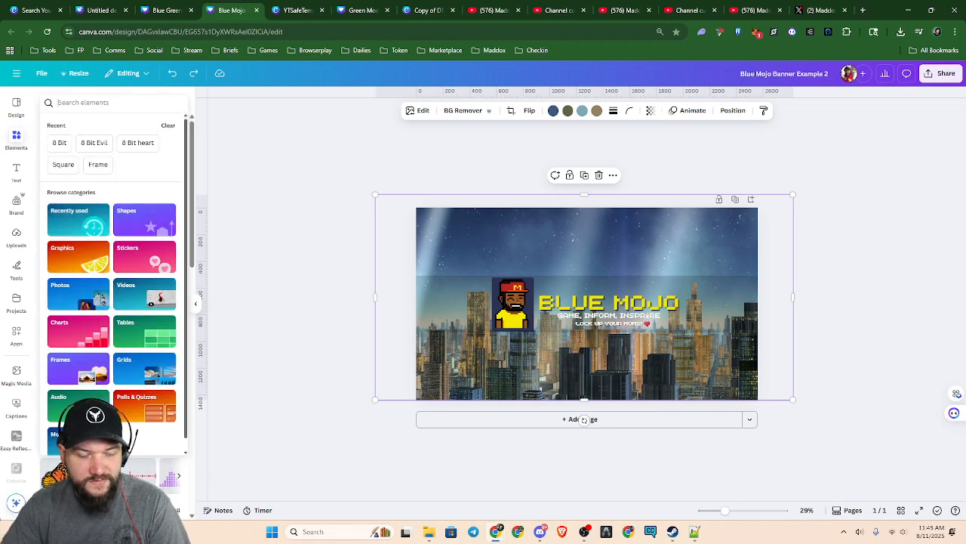
text(Anime Ba)
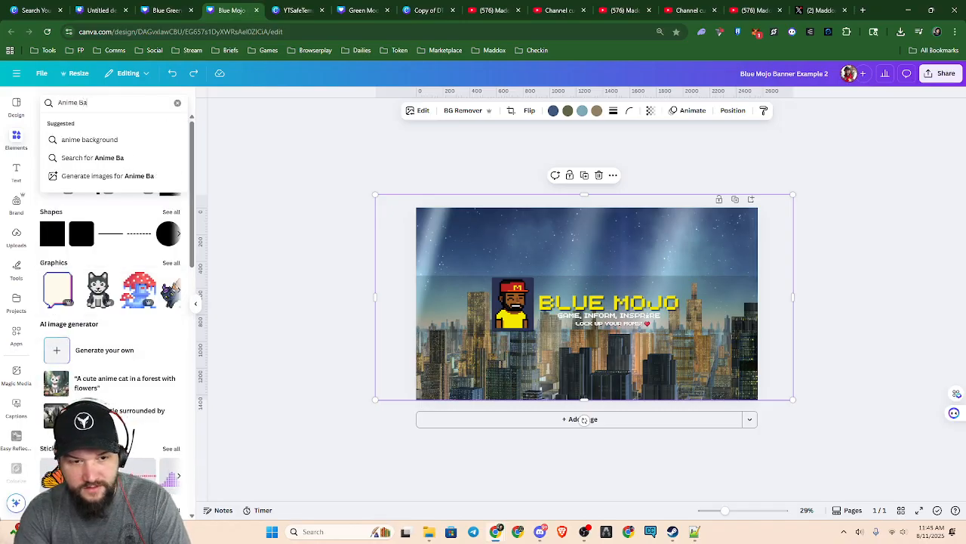
text(cknner)
key(Return)
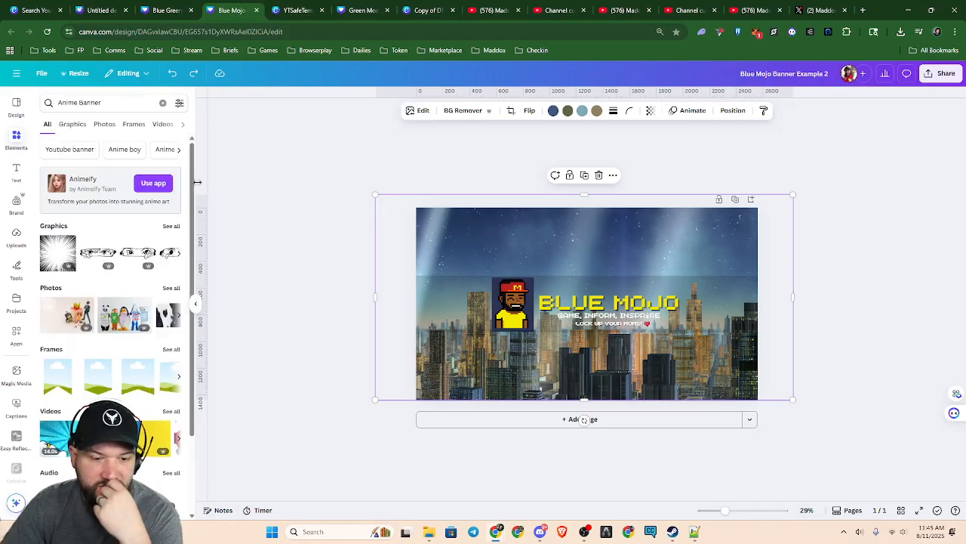
Show all graphics found for Anime Banner and look through them for a possible background
scroll(160, 262, down, 2)
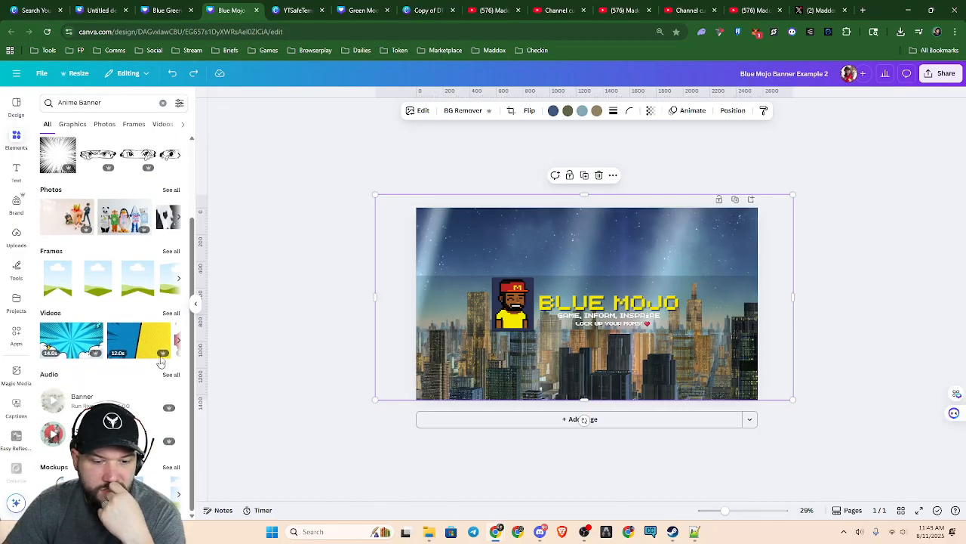
scroll(174, 317, up, 1)
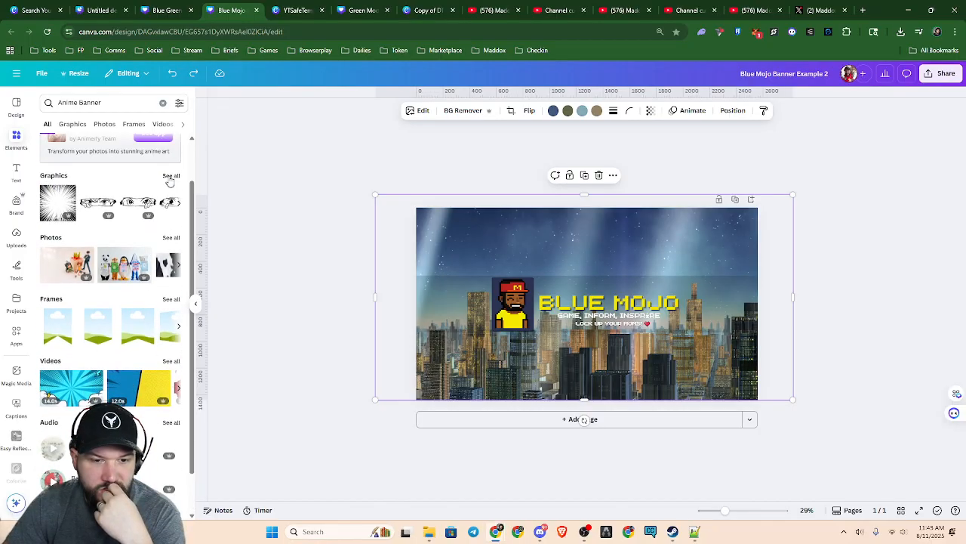
click(171, 176)
scroll(156, 281, down, 5)
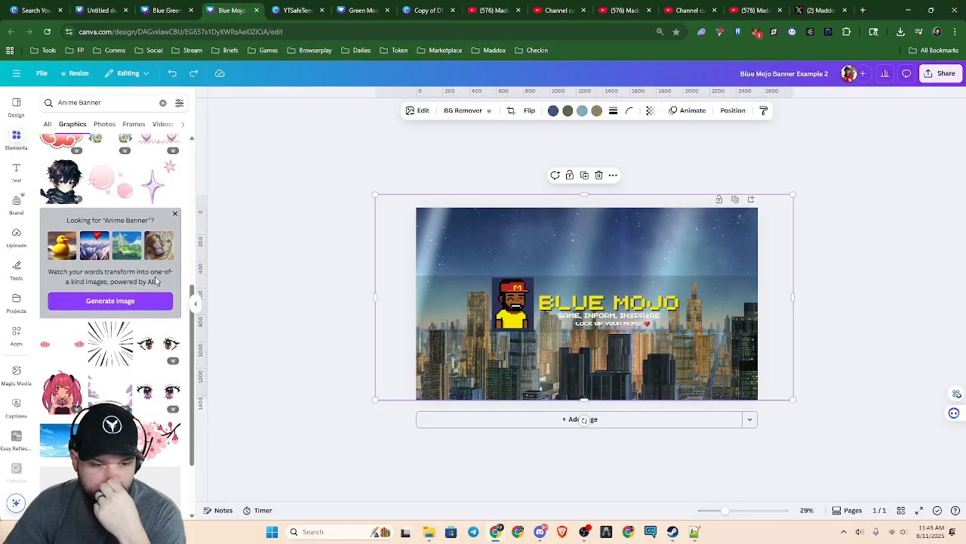
scroll(156, 281, down, 5)
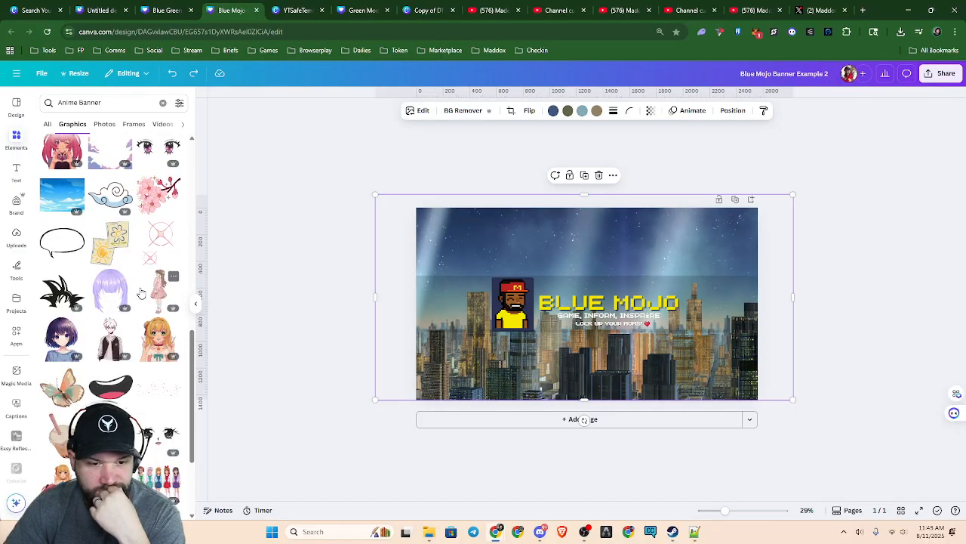
scroll(141, 293, down, 5)
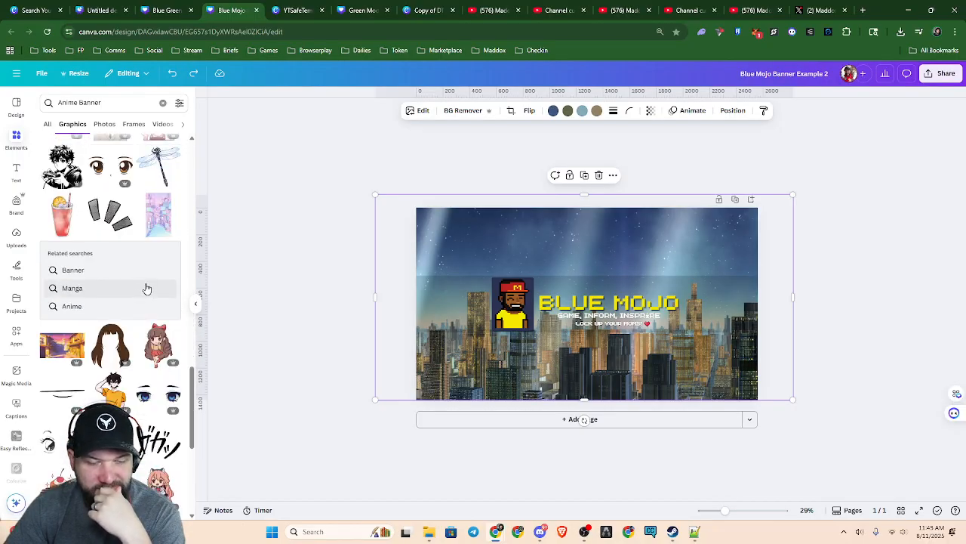
Search the graphics for "8 Bit Background", try the green pixel landscape with trees on the banner and delete it again
drag(110, 102, 7, 106)
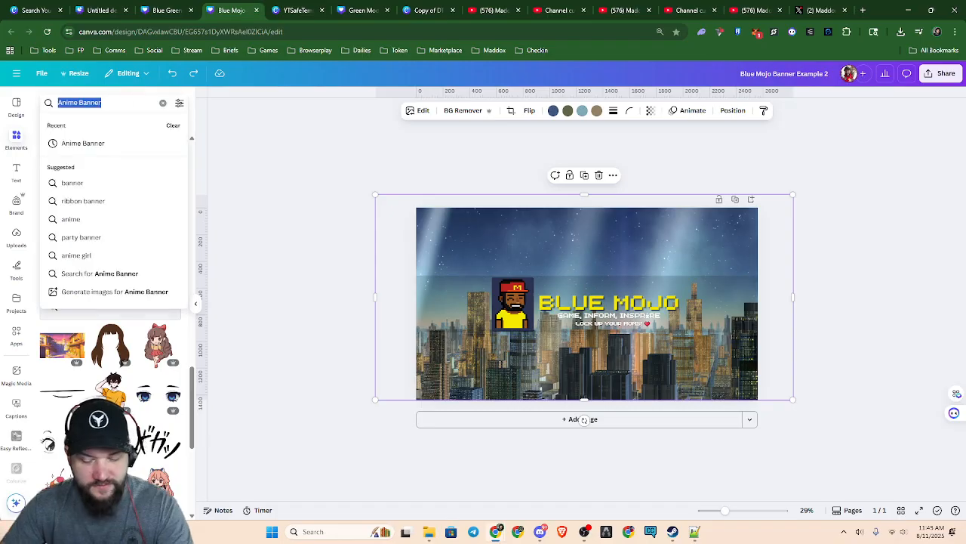
text(8 Bit Background)
key(Return)
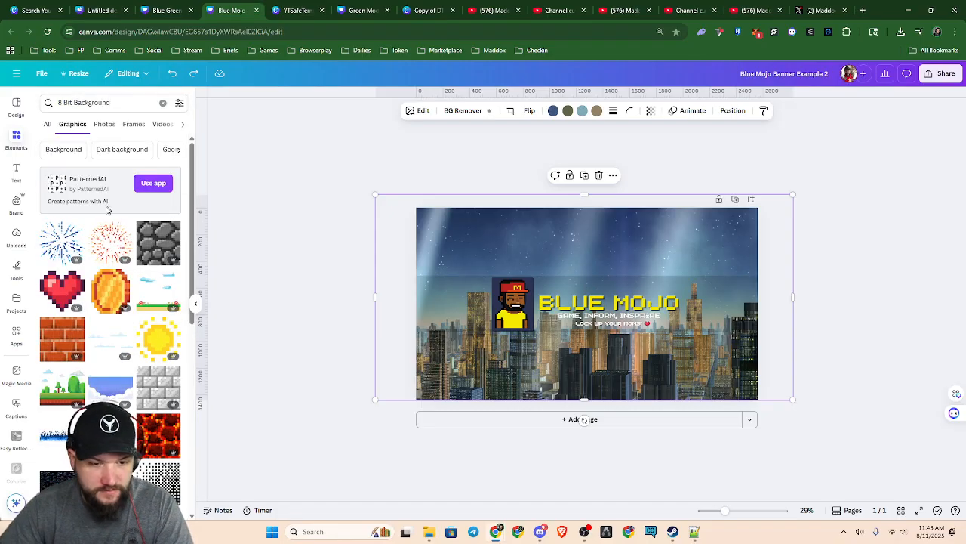
scroll(113, 324, down, 2)
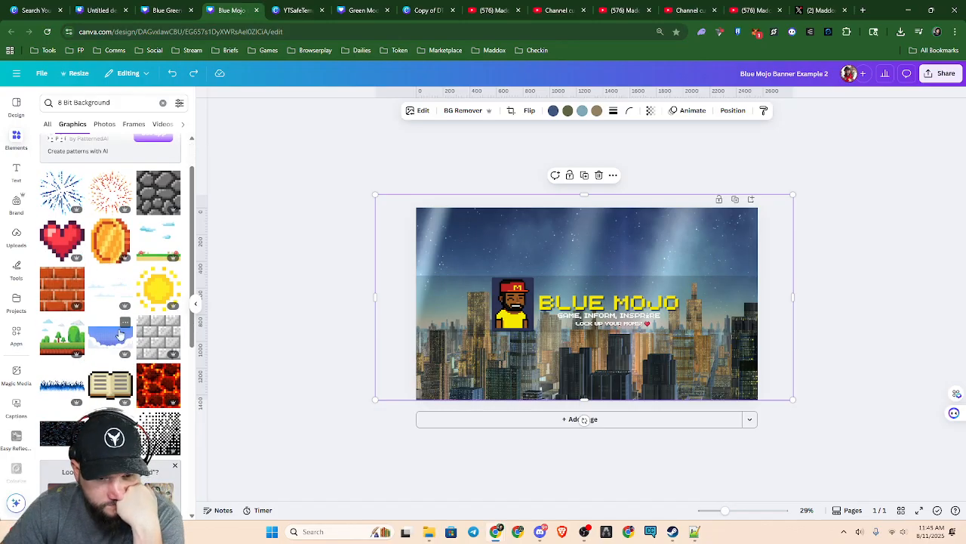
click(62, 340)
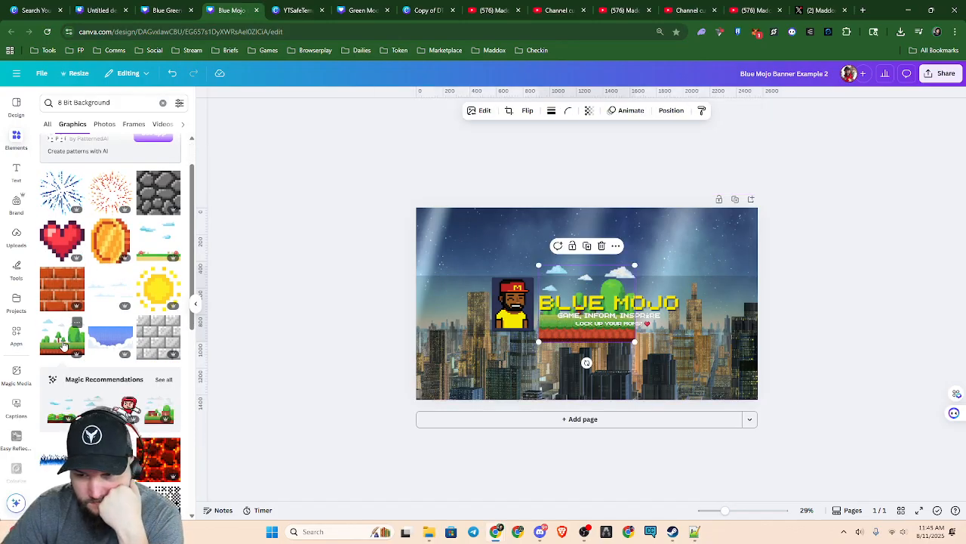
key(Delete)
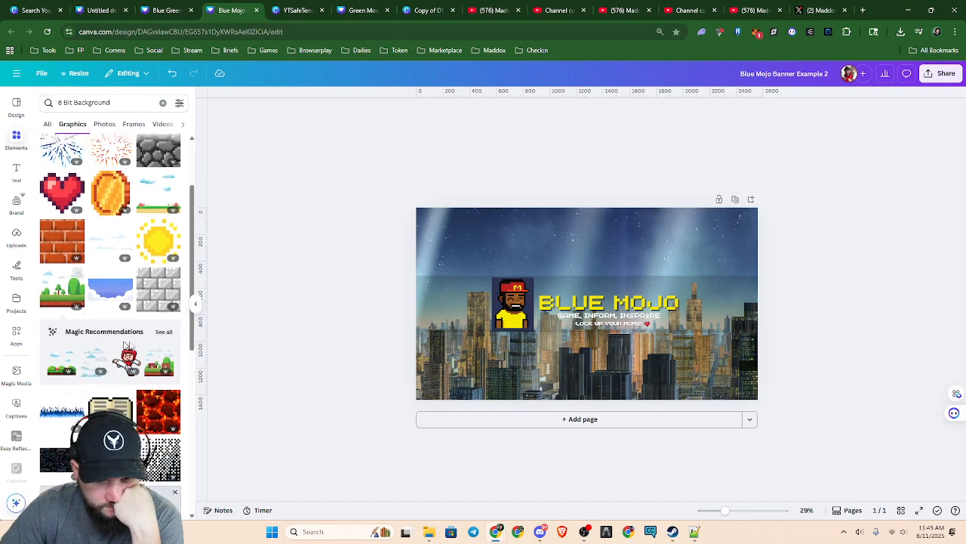
Browse the 8 Bit Background graphics for artwork suitable as a banner background
scroll(113, 355, down, 3)
scroll(162, 377, up, 3)
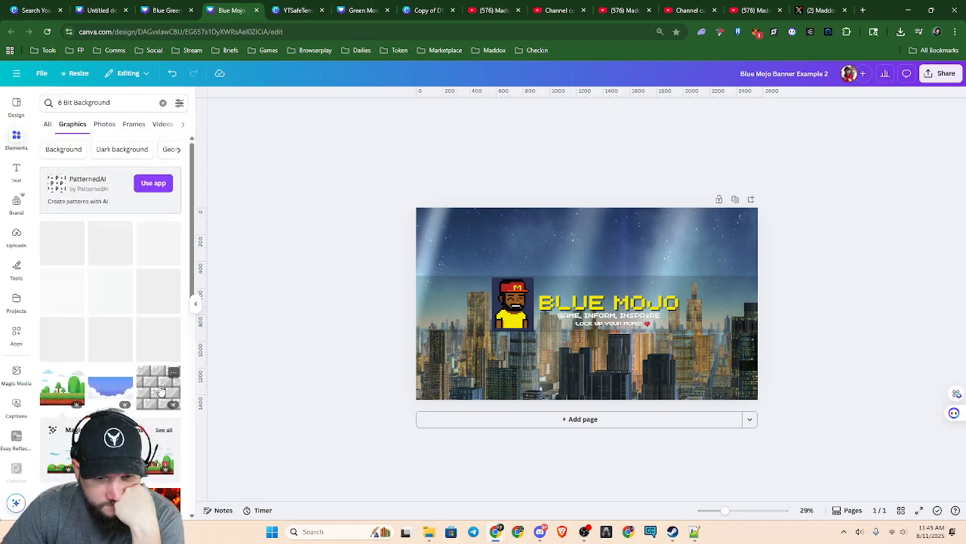
scroll(142, 340, down, 5)
scroll(142, 345, down, 6)
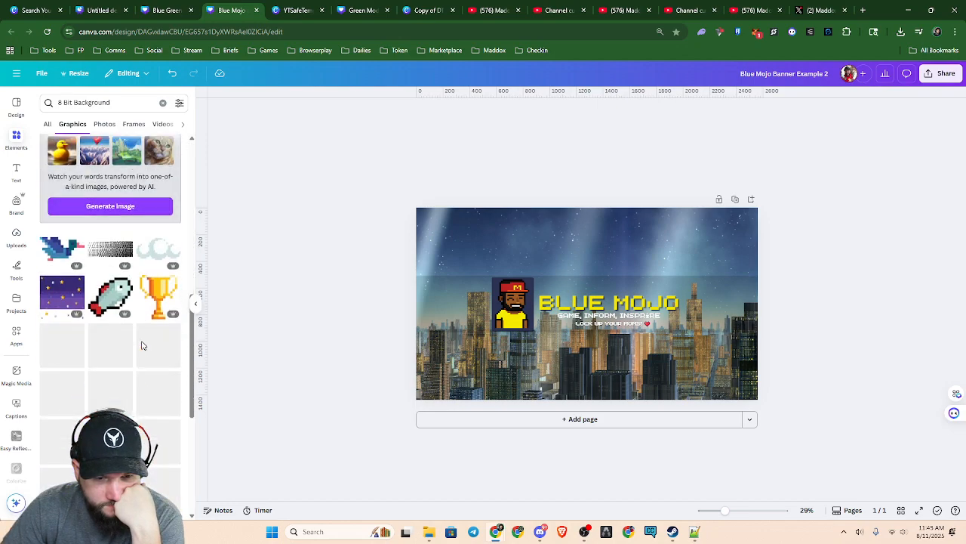
scroll(141, 345, down, 6)
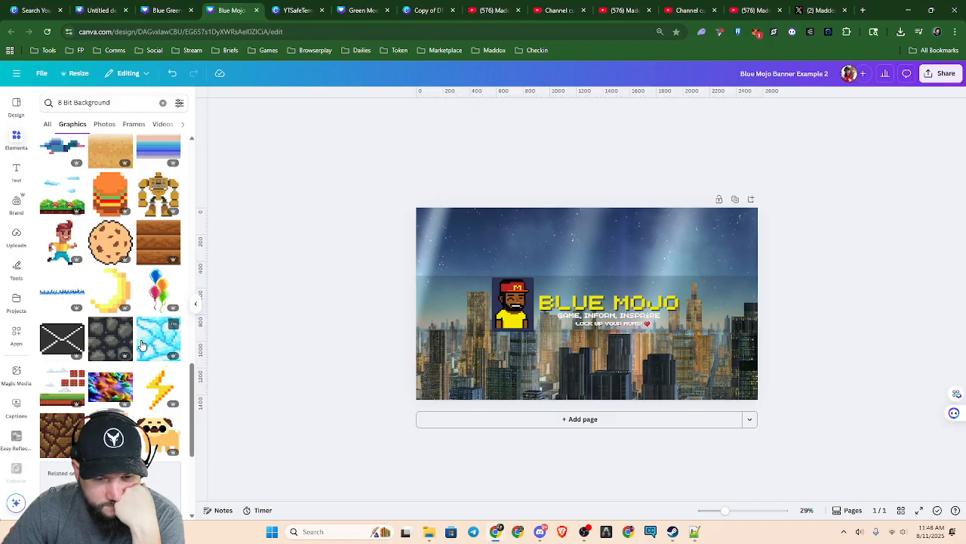
scroll(141, 345, down, 6)
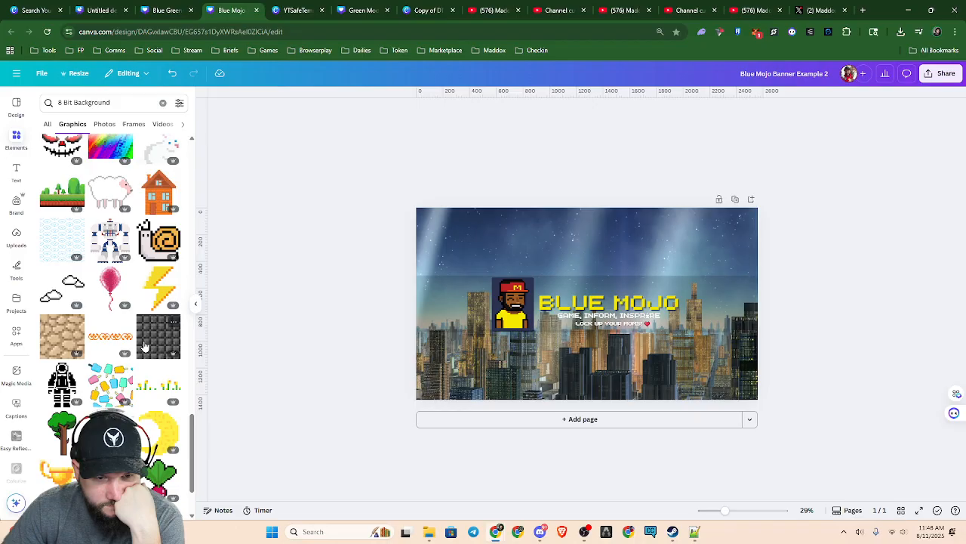
scroll(145, 345, down, 8)
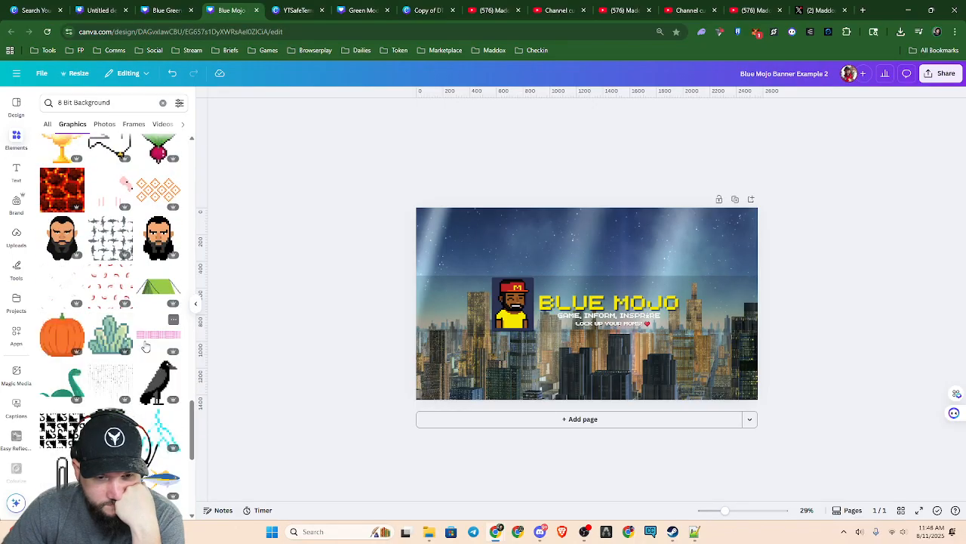
scroll(146, 346, down, 10)
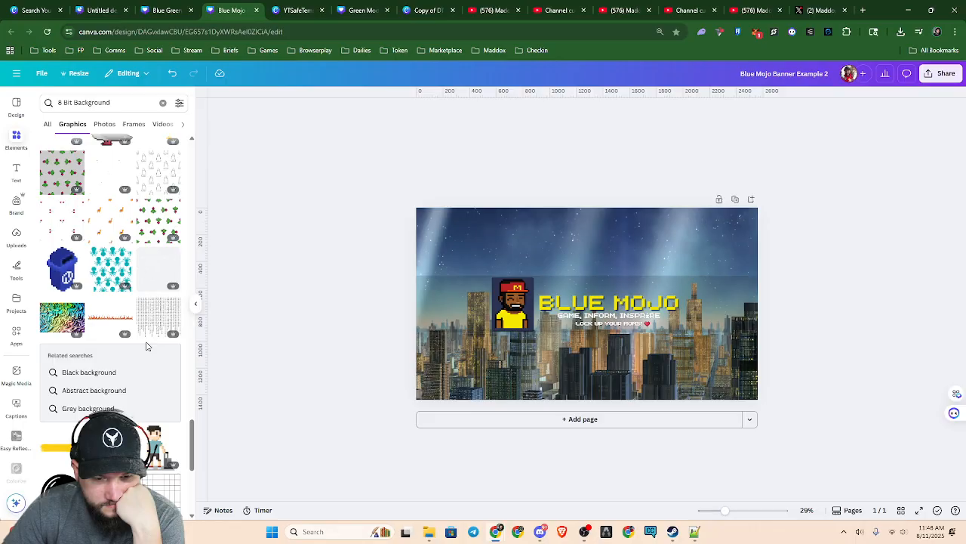
scroll(147, 346, down, 5)
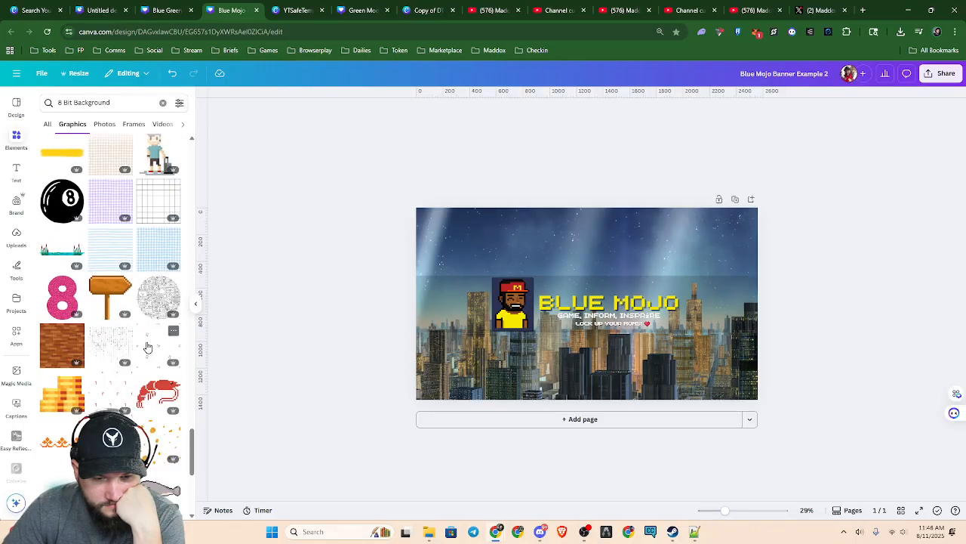
scroll(147, 346, down, 3)
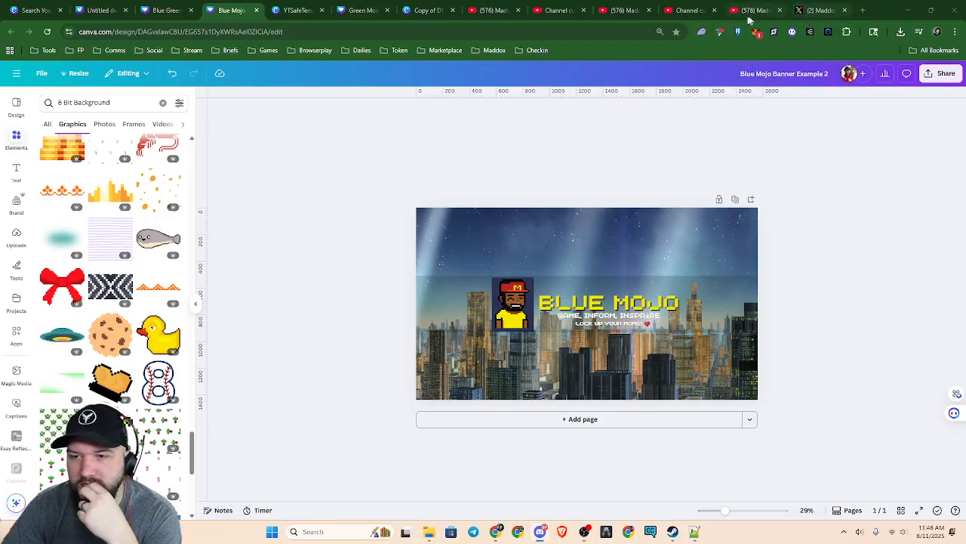
Close the surplus YouTube channel and customization pages, plus the Copy of DTL AMA Post and Green Modern Travel designs
click(518, 12)
click(518, 13)
click(518, 13)
click(518, 12)
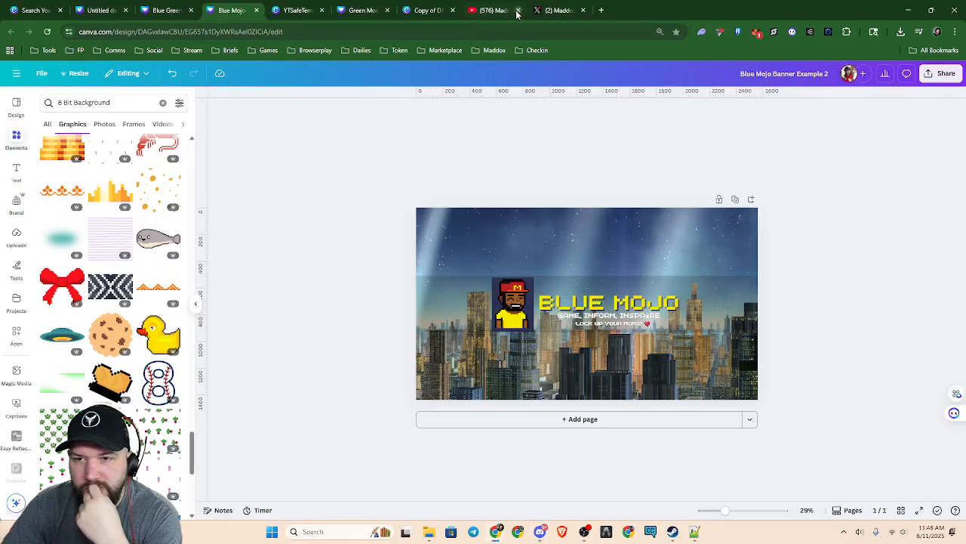
click(421, 10)
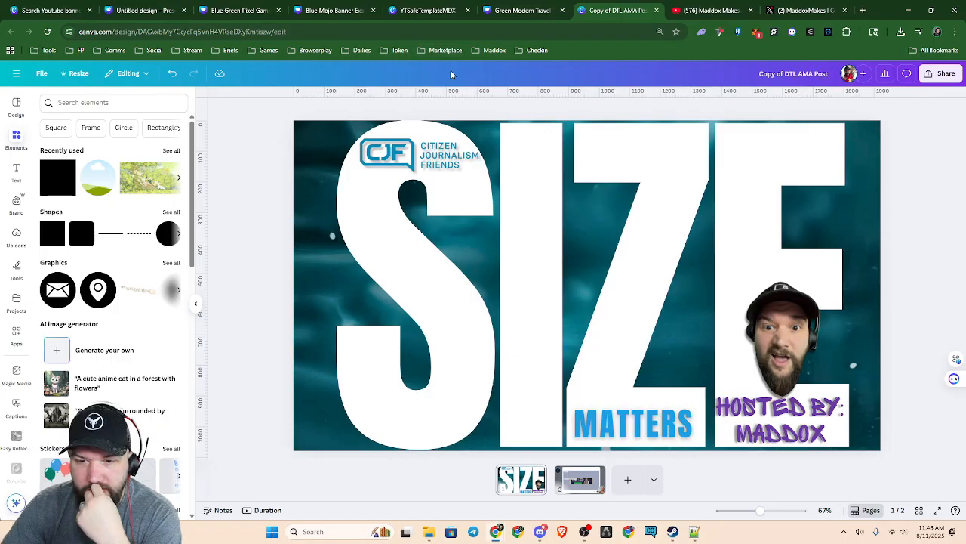
click(656, 9)
click(563, 10)
Switch to the YTSafeTemplateMDX design and look through the uploaded images for artwork to use
click(426, 10)
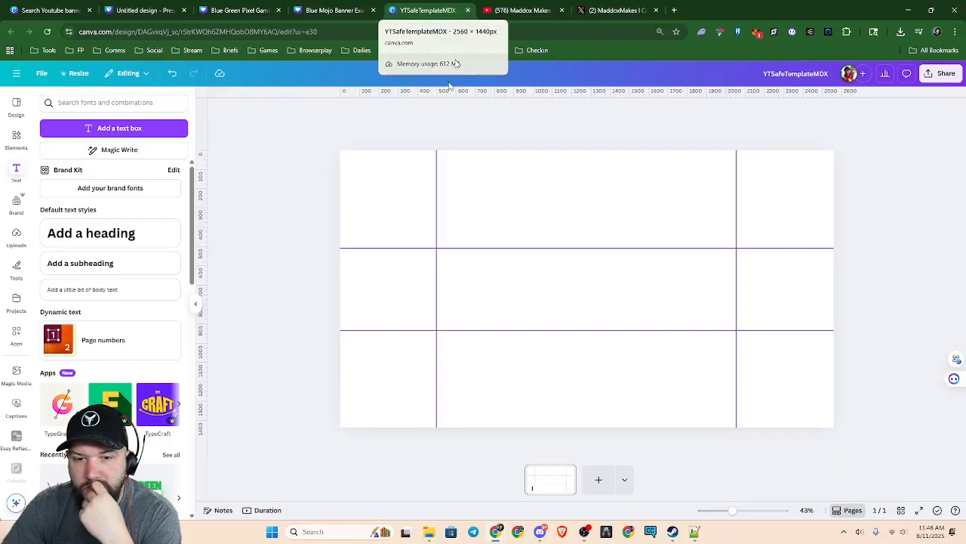
click(445, 264)
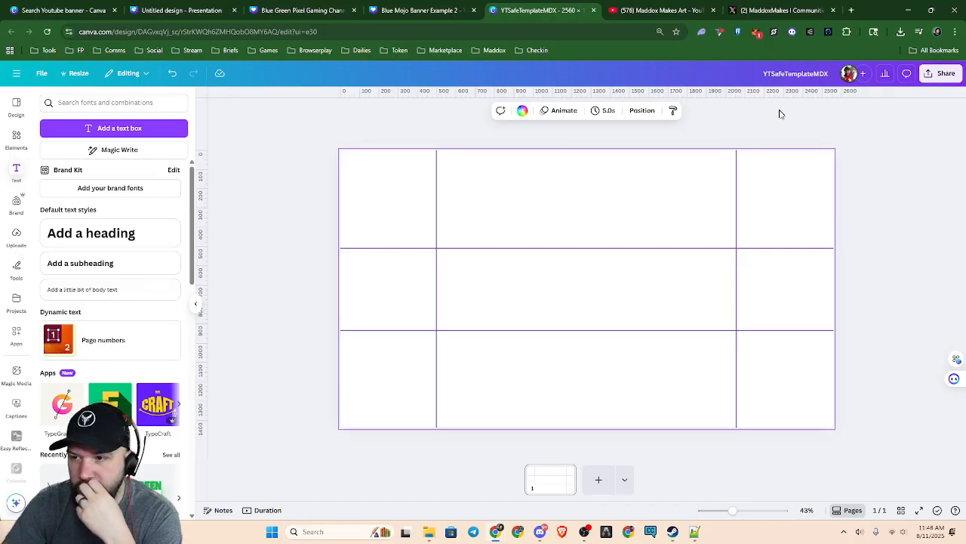
click(18, 232)
scroll(162, 309, down, 5)
scroll(163, 309, down, 10)
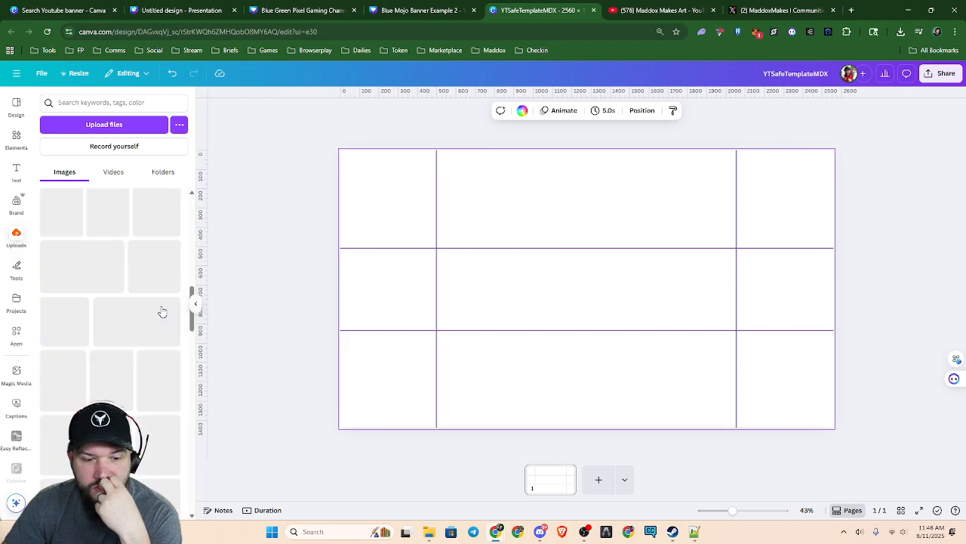
scroll(163, 311, down, 3)
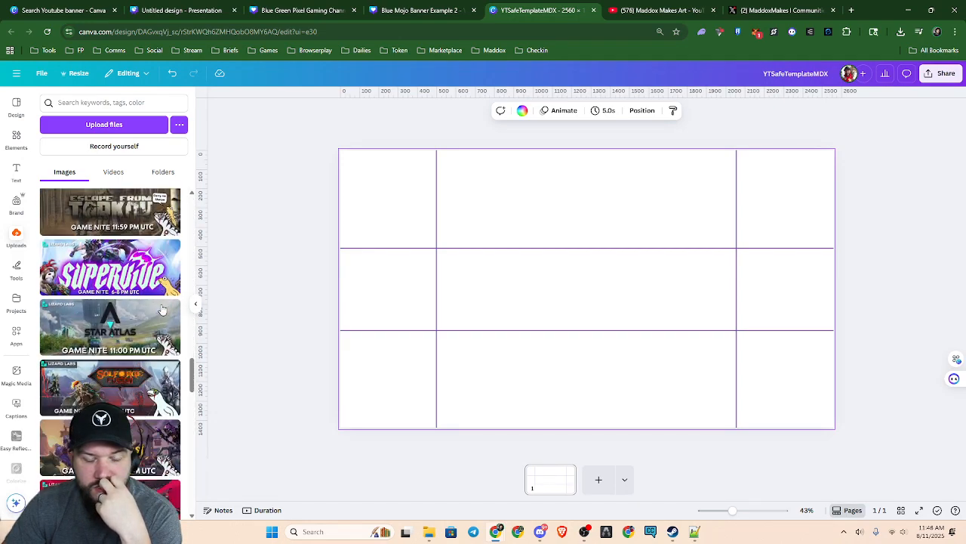
drag(192, 378, 178, 181)
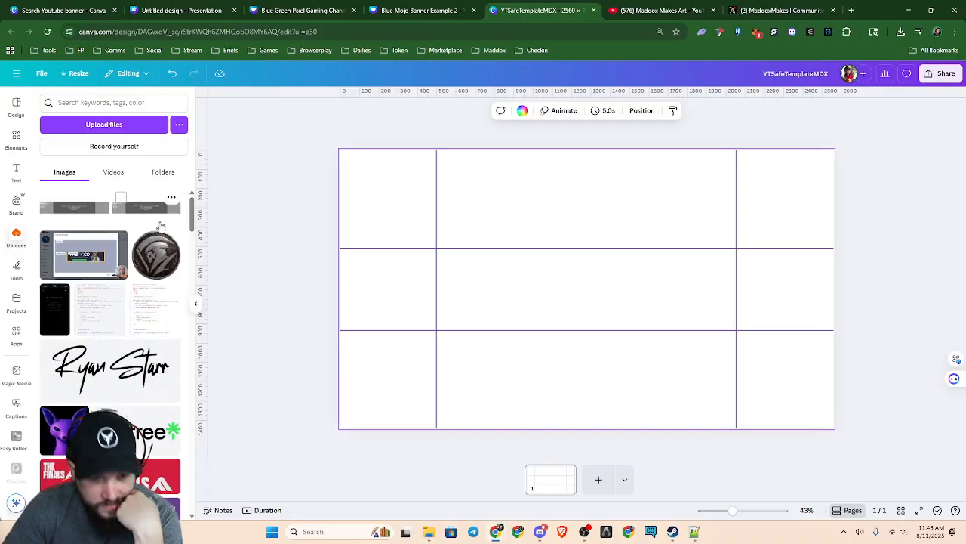
scroll(140, 352, down, 3)
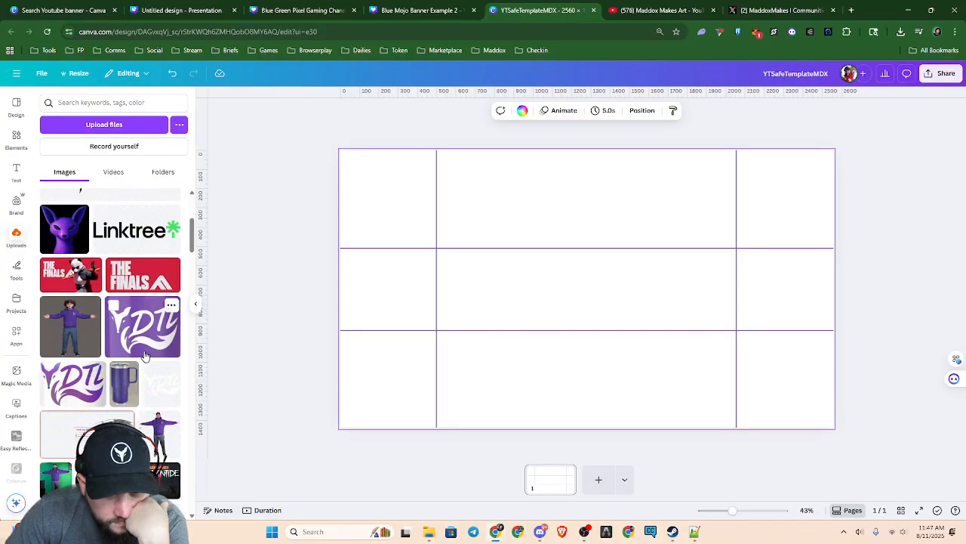
scroll(146, 351, down, 10)
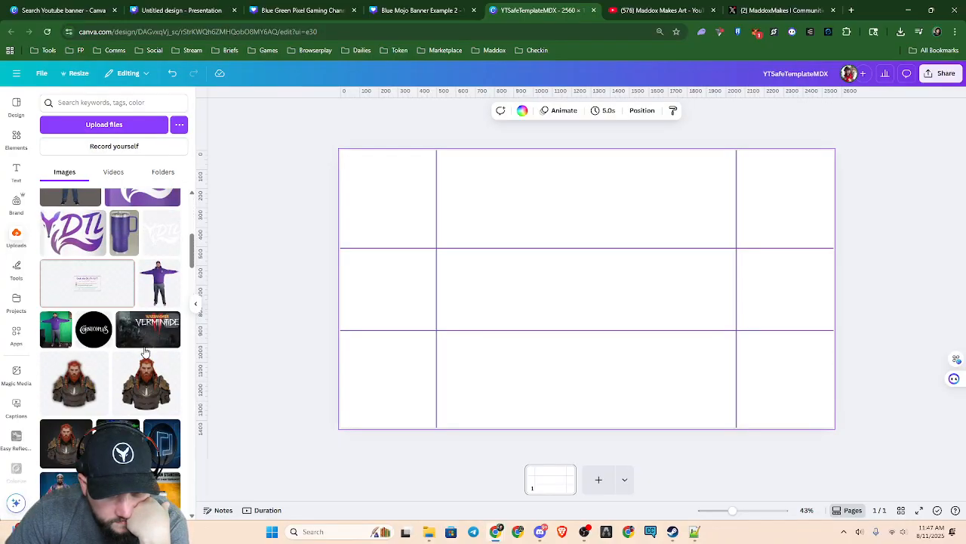
scroll(152, 337, up, 10)
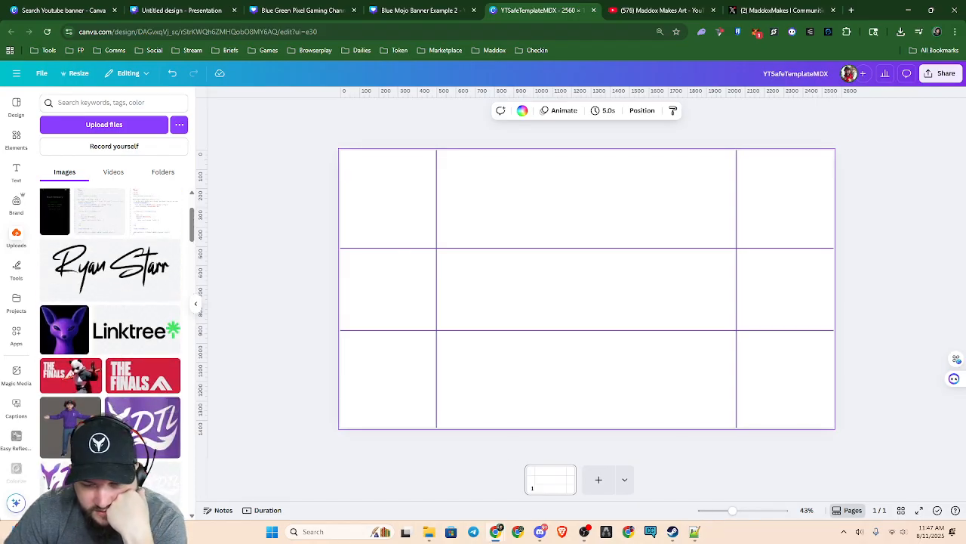
Cover the page with the uploaded DTL logo pattern image and move its layer beneath the four safe-area guide lines
mouse_move(427, 535)
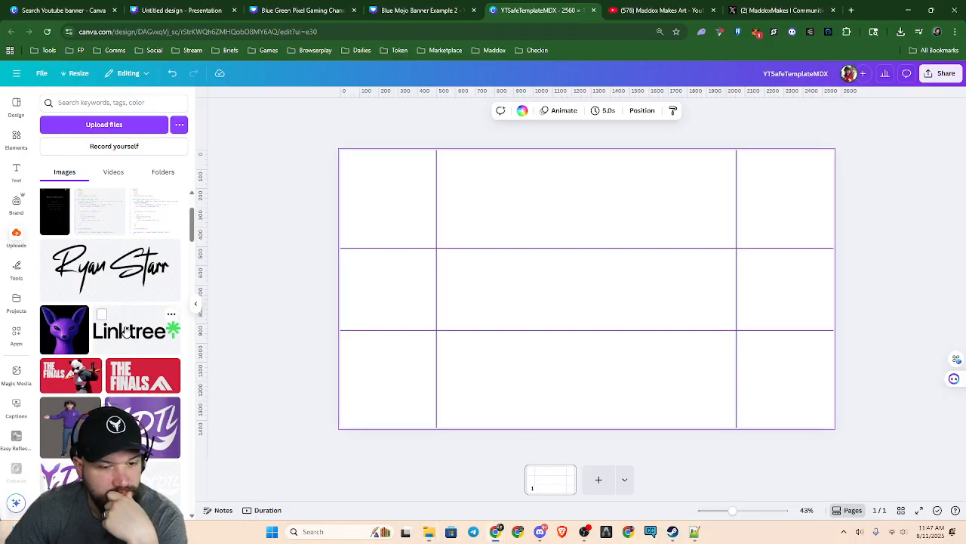
click(94, 206)
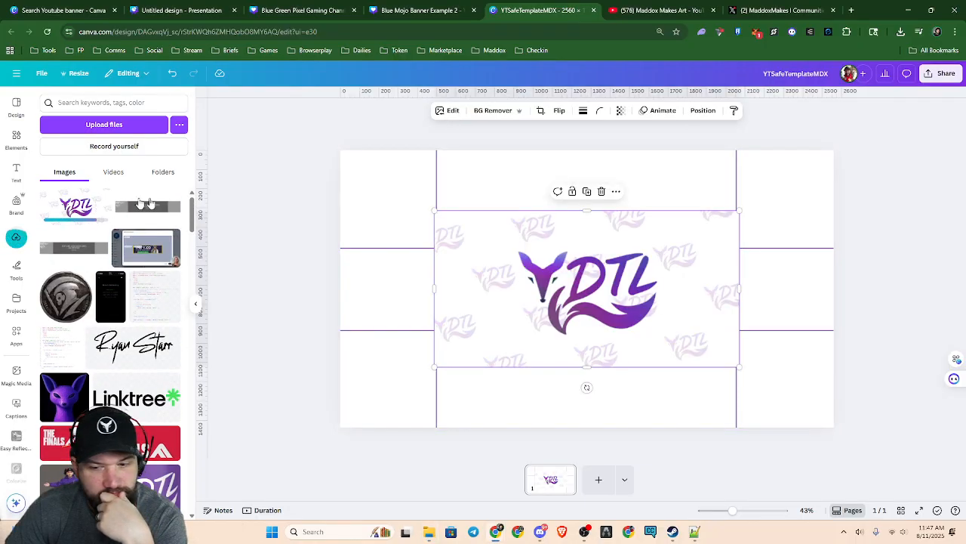
drag(435, 210, 351, 139)
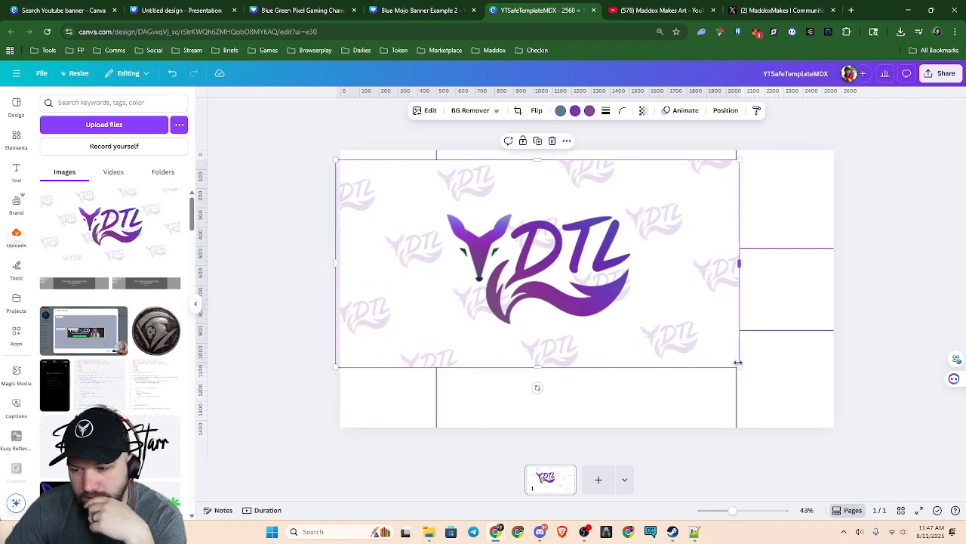
drag(738, 366, 834, 415)
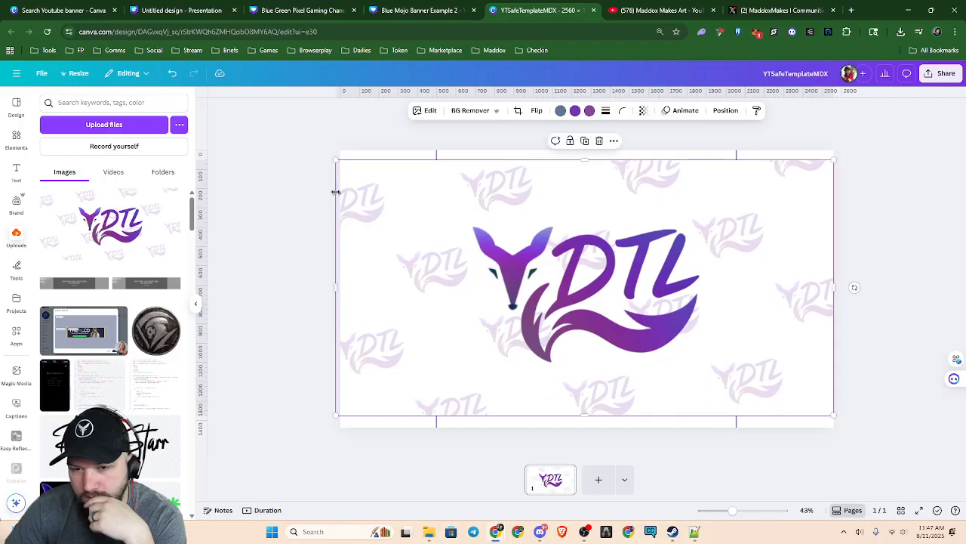
drag(336, 159, 316, 149)
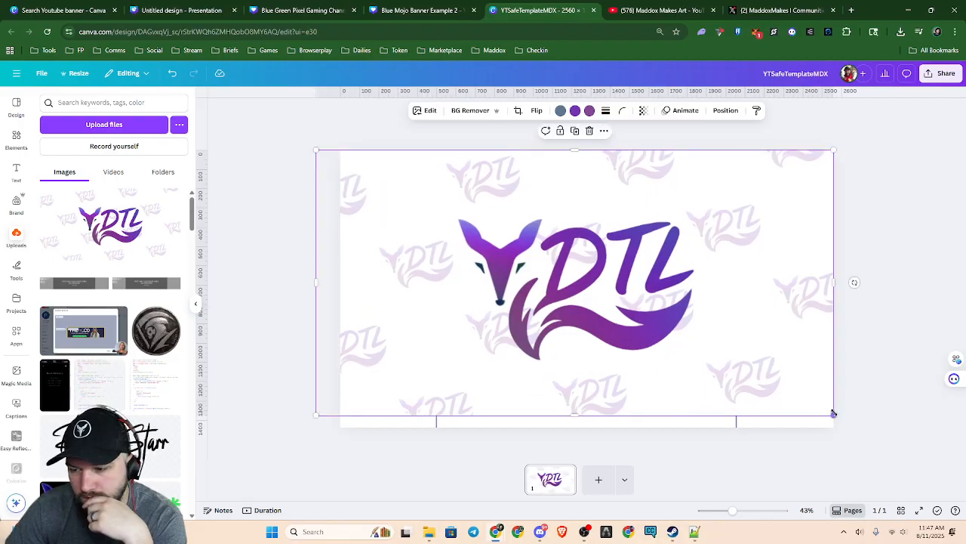
drag(834, 414, 858, 428)
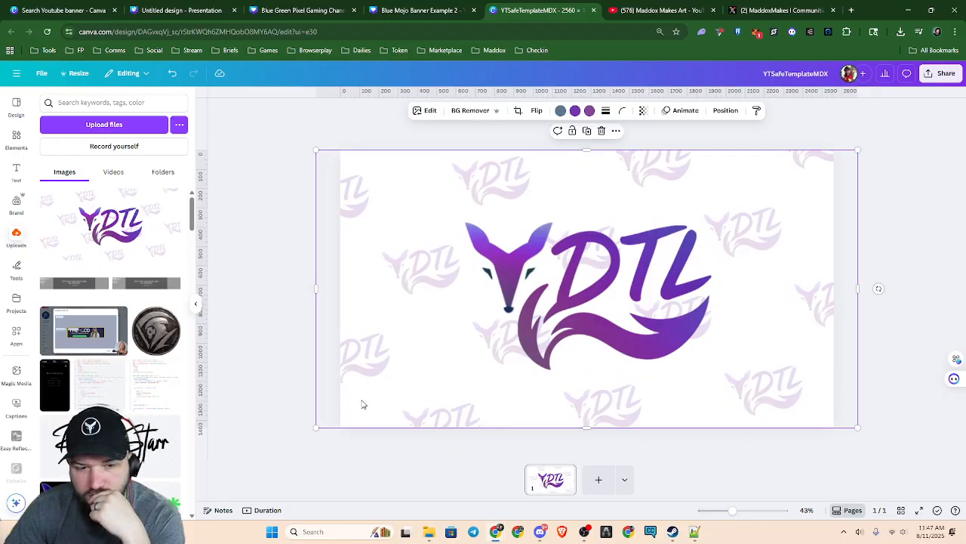
key(alt+1)
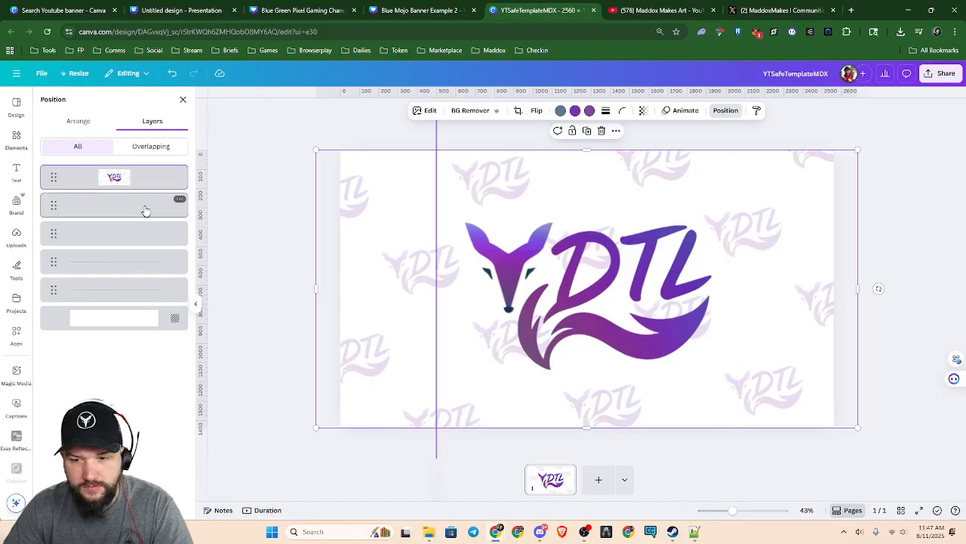
drag(141, 189, 137, 311)
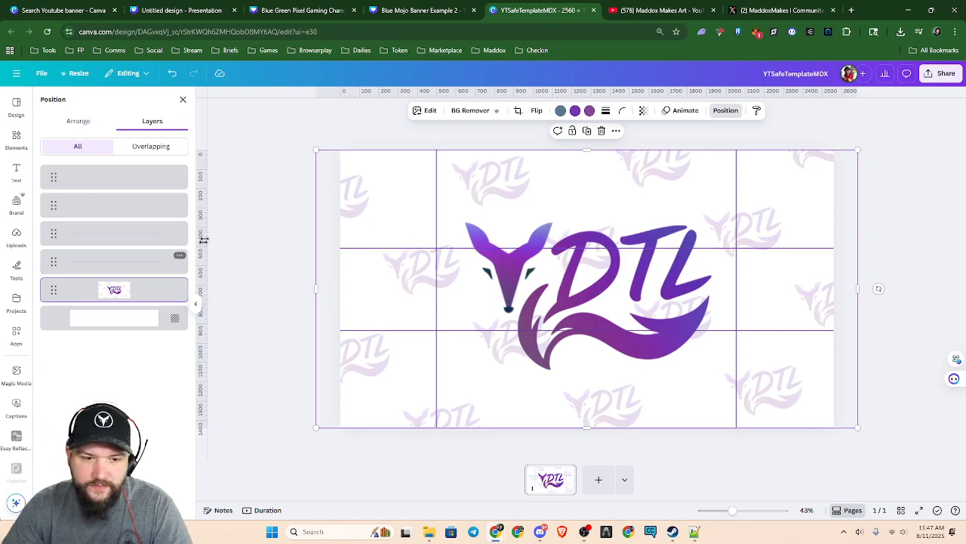
Return to the home page and create a new blank Logo design
click(83, 11)
click(113, 185)
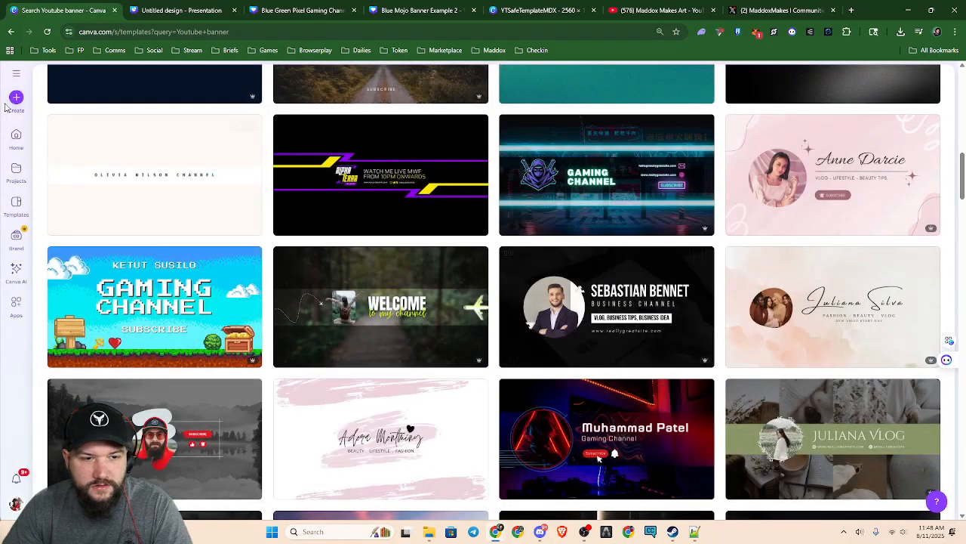
click(24, 154)
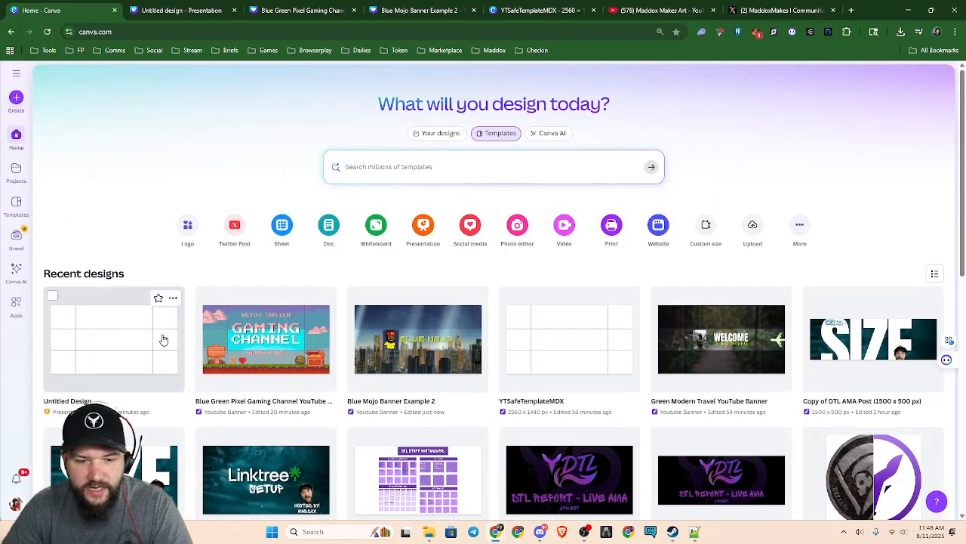
click(283, 228)
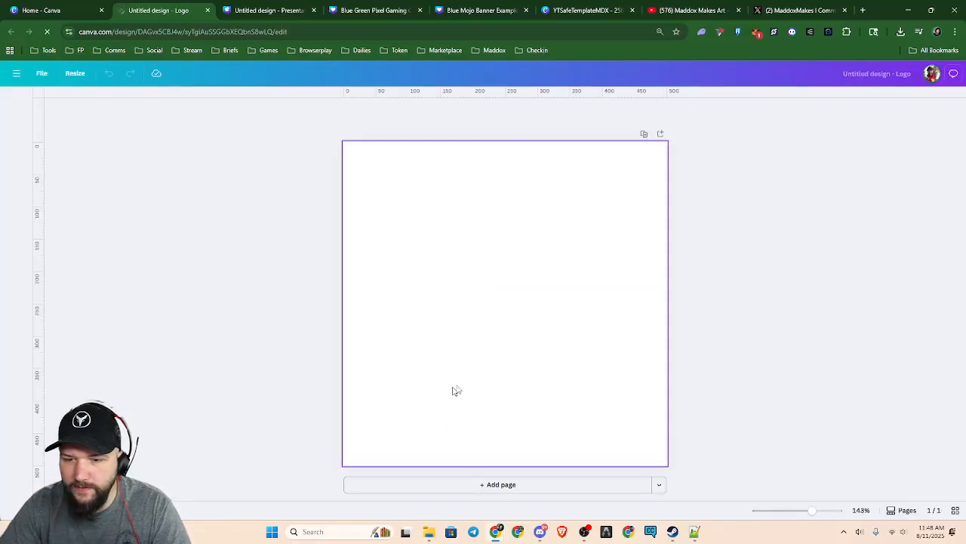
Search the elements for "Cartoon" and fill the whole page with the photo of the green bunny-eared creature on purple
click(9, 134)
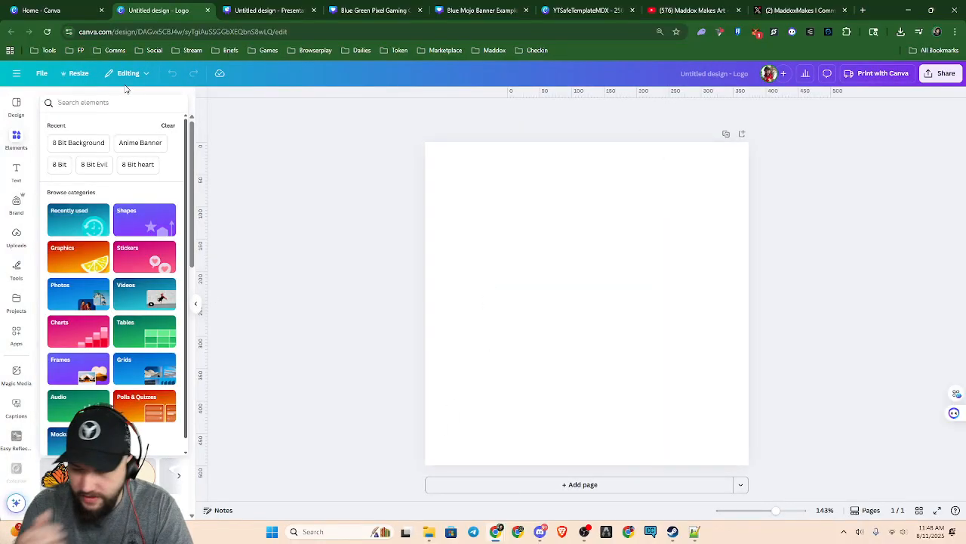
text(Cartoon)
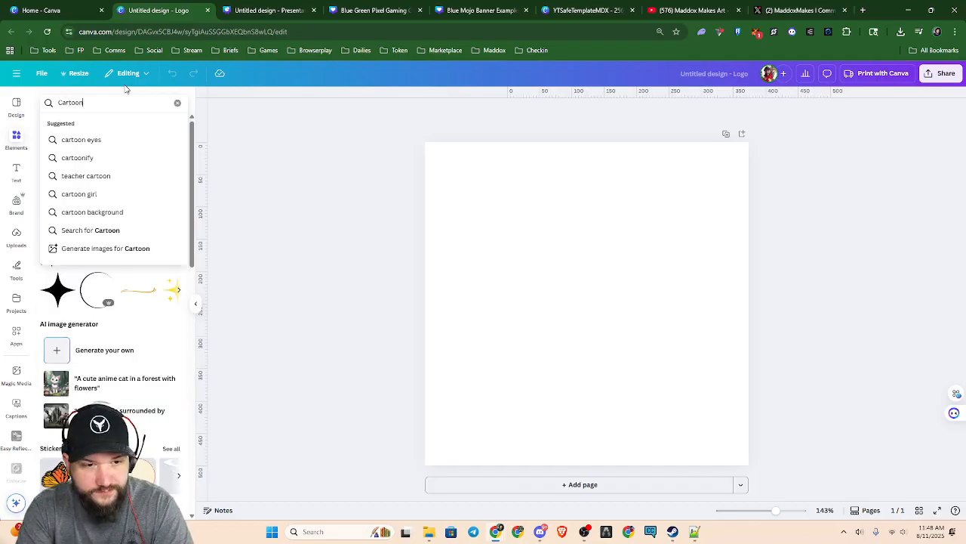
key(Return)
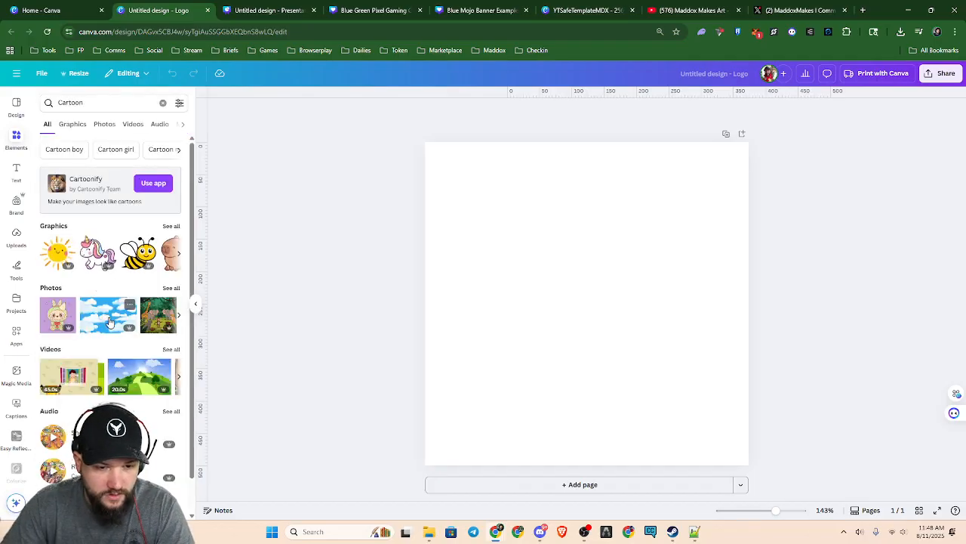
click(178, 257)
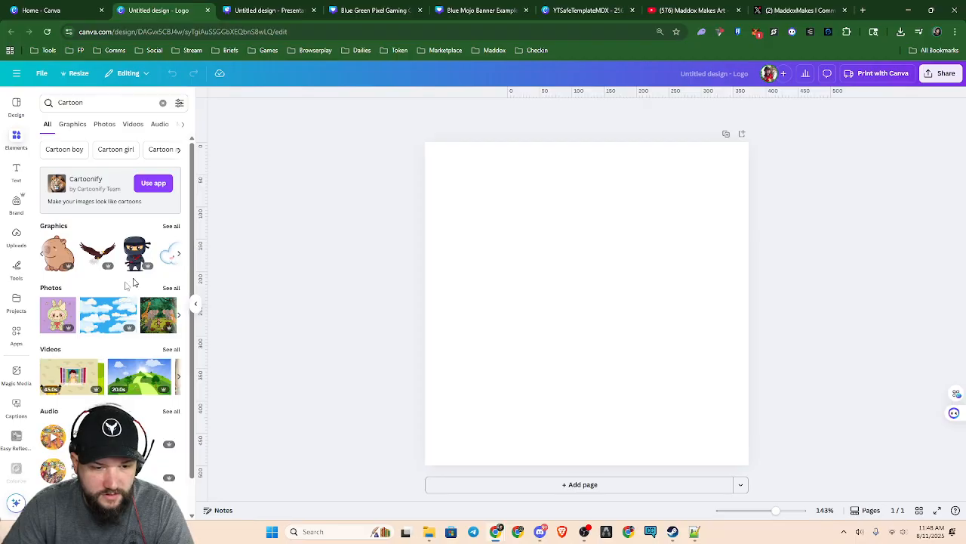
click(59, 314)
drag(458, 176, 425, 141)
drag(717, 432, 748, 464)
click(903, 340)
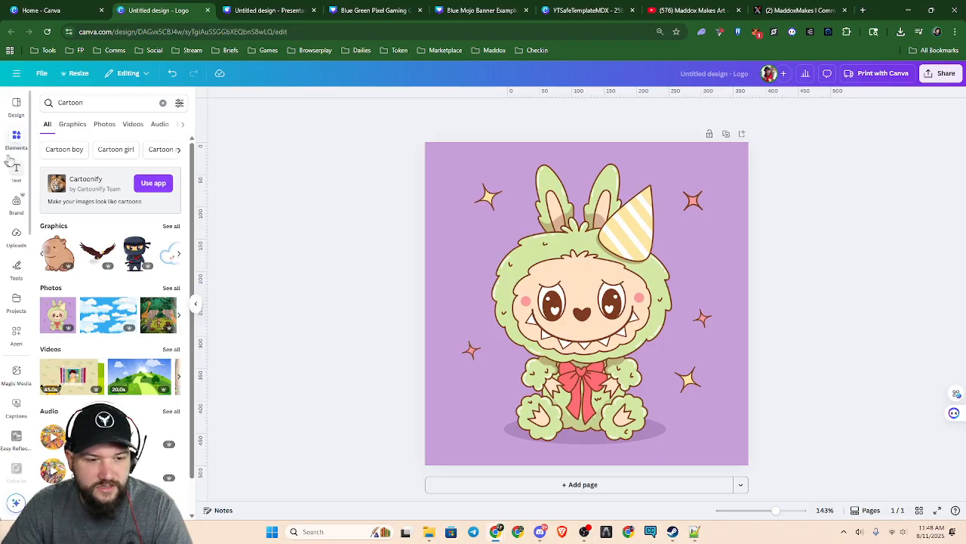
Search the elements for "Frame" and add the circular frame to the page
click(17, 136)
click(86, 106)
key(ctrl+a)
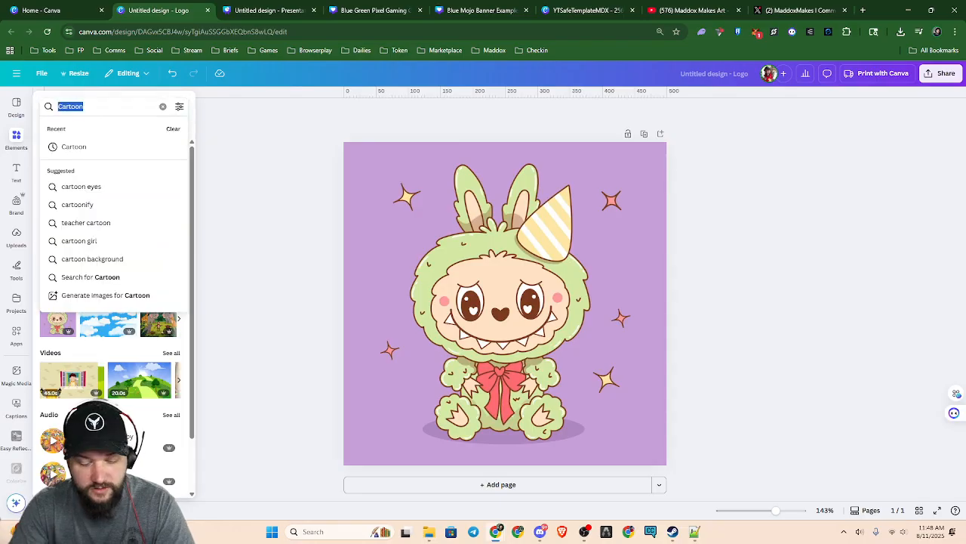
key(BackSpace)
text(Frame)
key(Return)
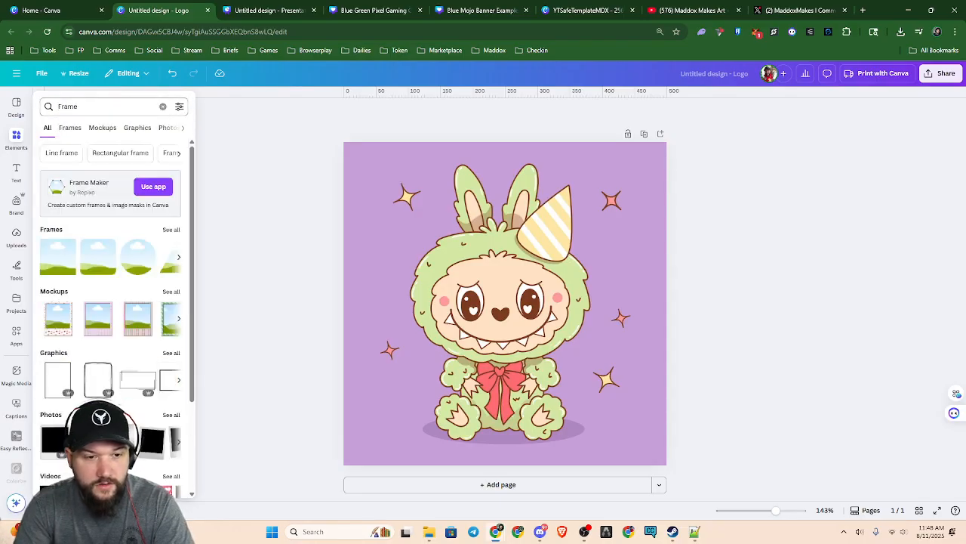
click(128, 264)
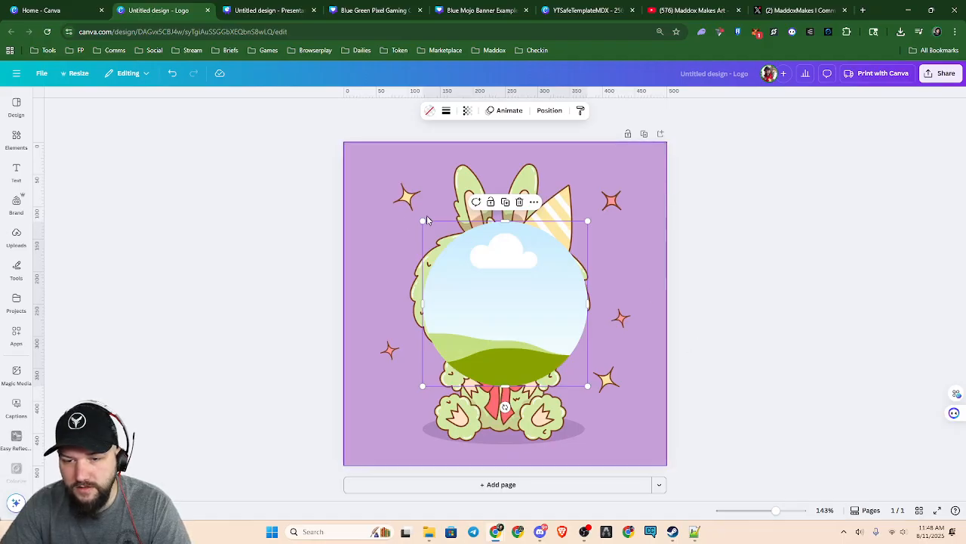
Place the creature image inside the circular frame and enlarge the frame to fill most of the page
drag(612, 335, 521, 294)
drag(531, 327, 519, 296)
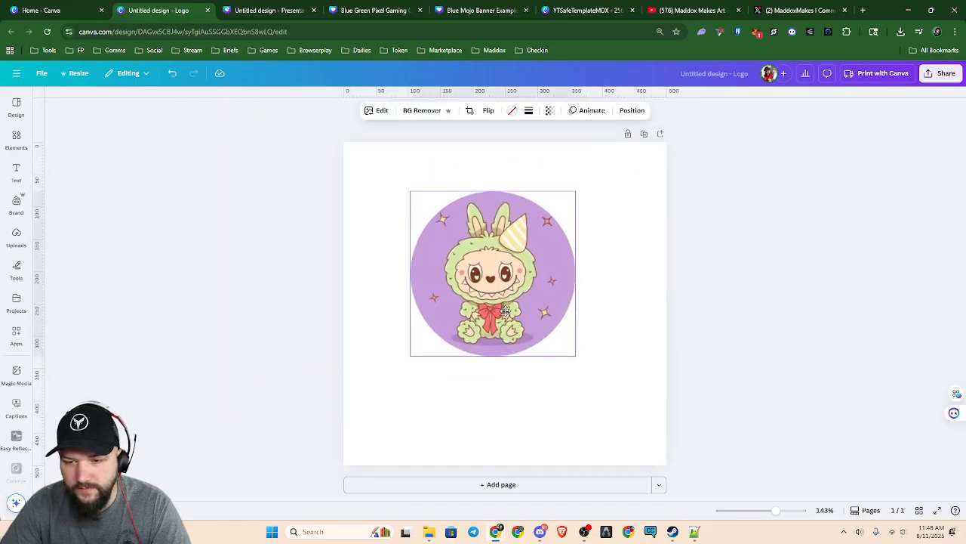
drag(576, 355, 653, 433)
drag(409, 191, 390, 201)
drag(612, 367, 564, 355)
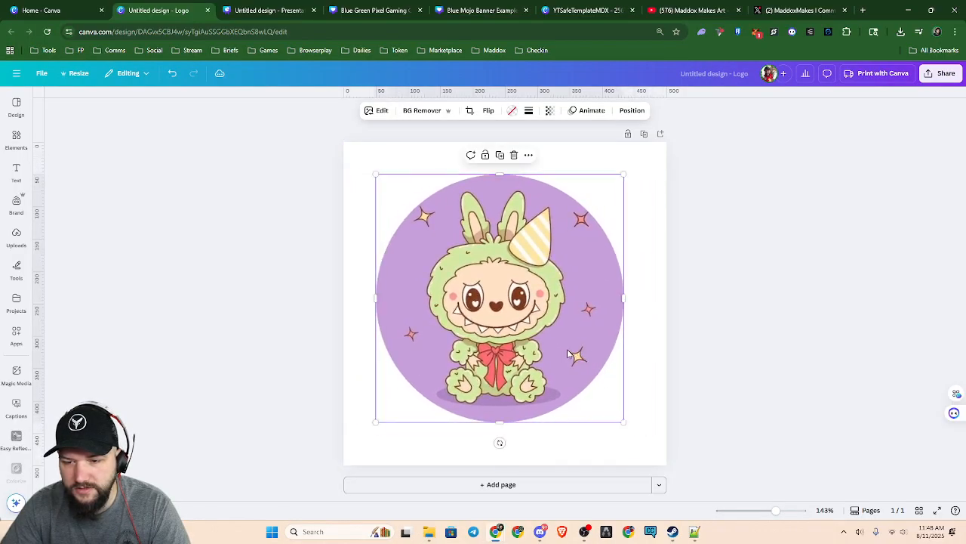
Align the framed creature image to the center and middle of the page
right_click(568, 355)
mouse_move(642, 352)
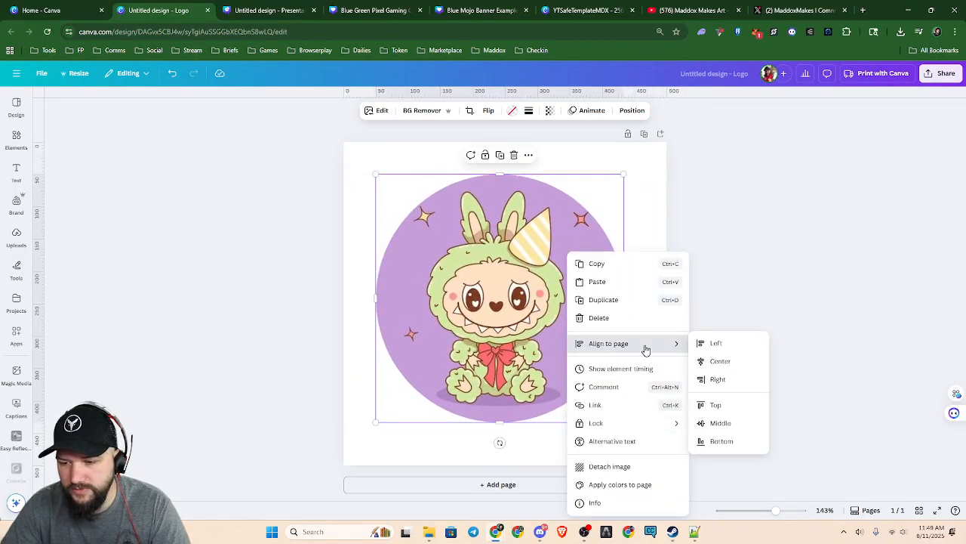
click(725, 360)
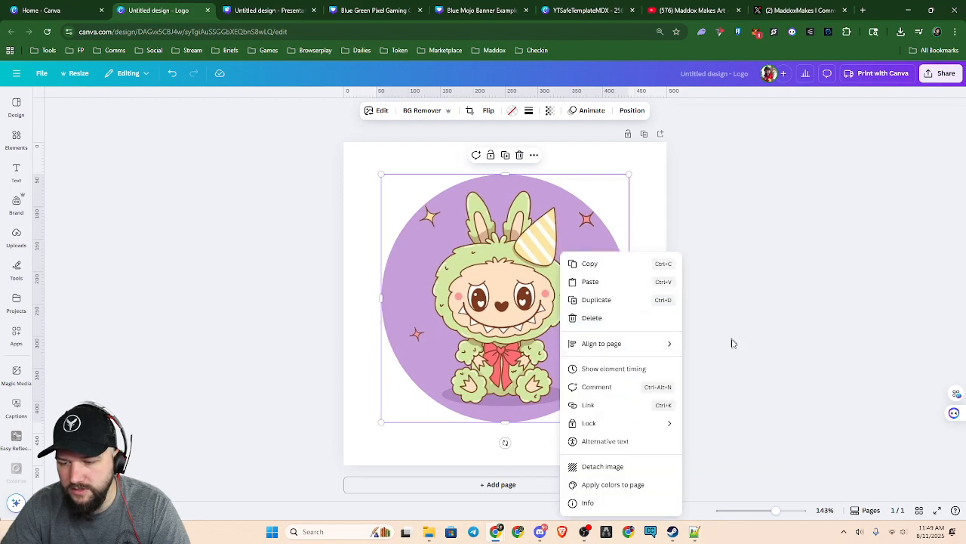
mouse_move(619, 345)
click(715, 423)
right_click(742, 333)
Enlarge and reposition the creature image within the circular frame so that its face fills the circle
click(514, 337)
double_click(519, 298)
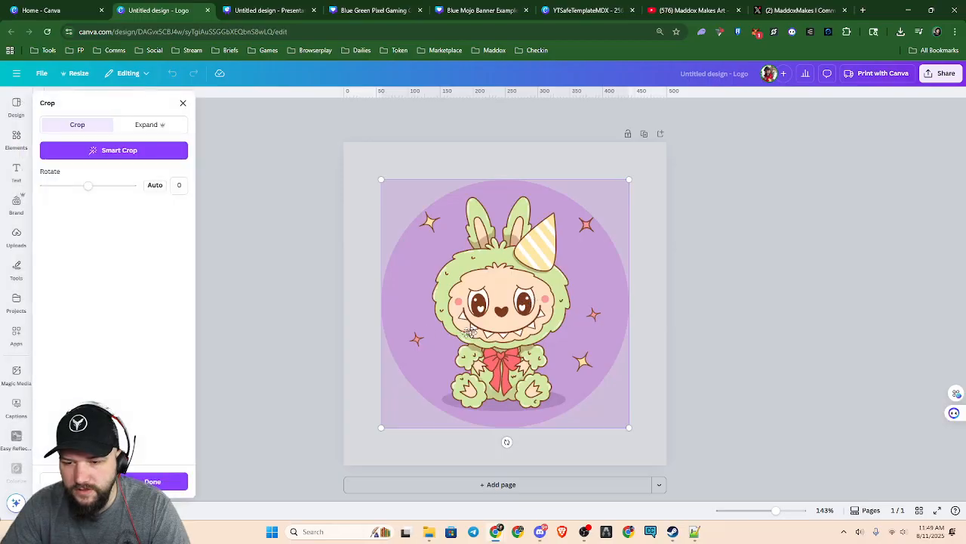
drag(380, 430, 268, 541)
drag(513, 464, 572, 395)
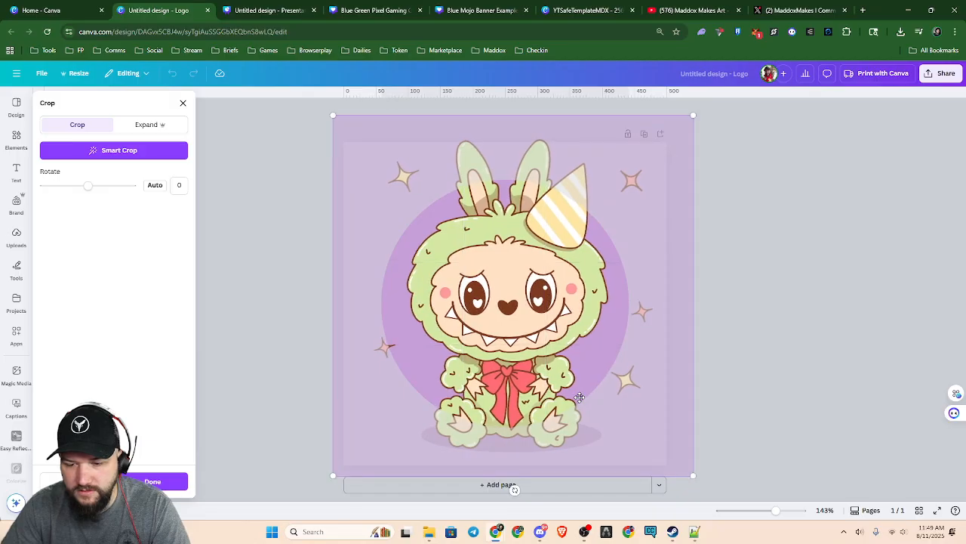
drag(333, 474, 323, 488)
drag(561, 456, 568, 451)
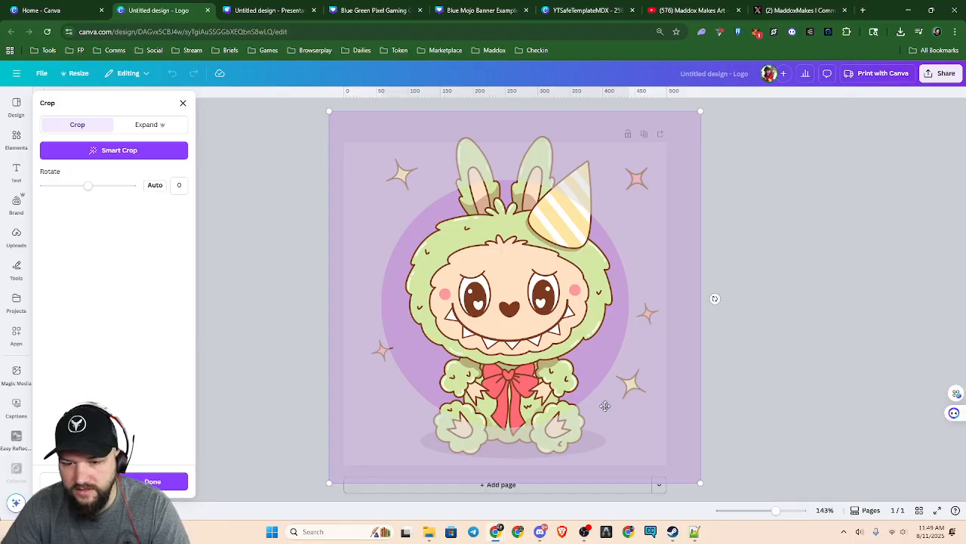
right_click(802, 370)
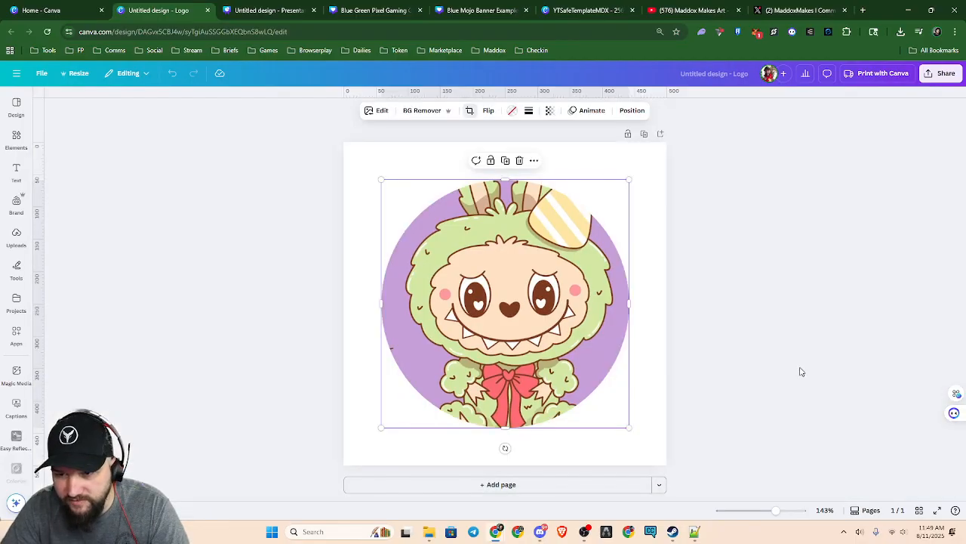
click(805, 397)
click(760, 379)
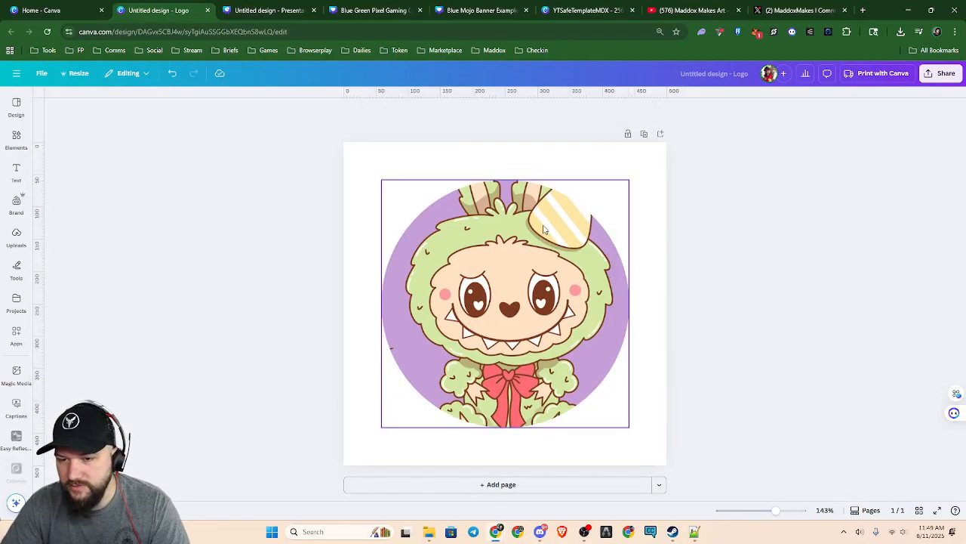
click(14, 138)
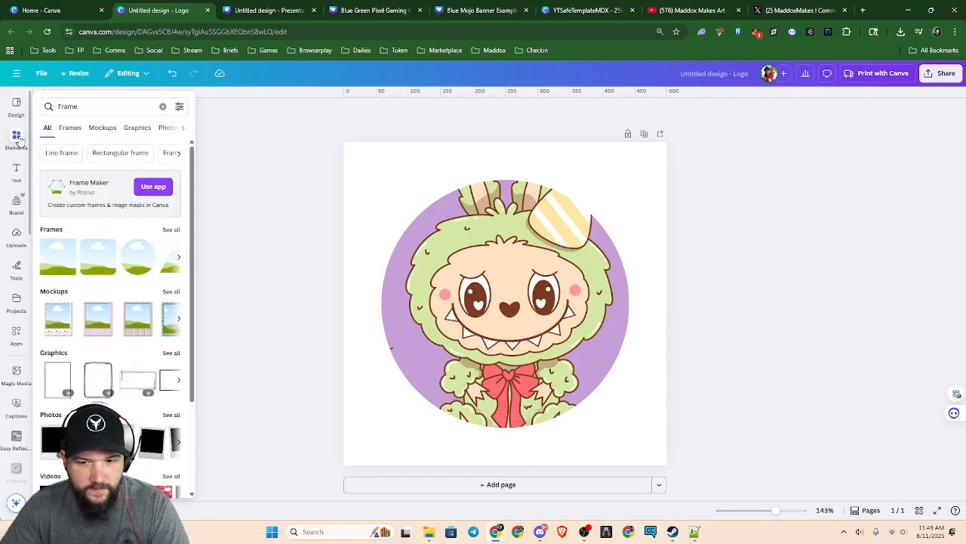
click(17, 139)
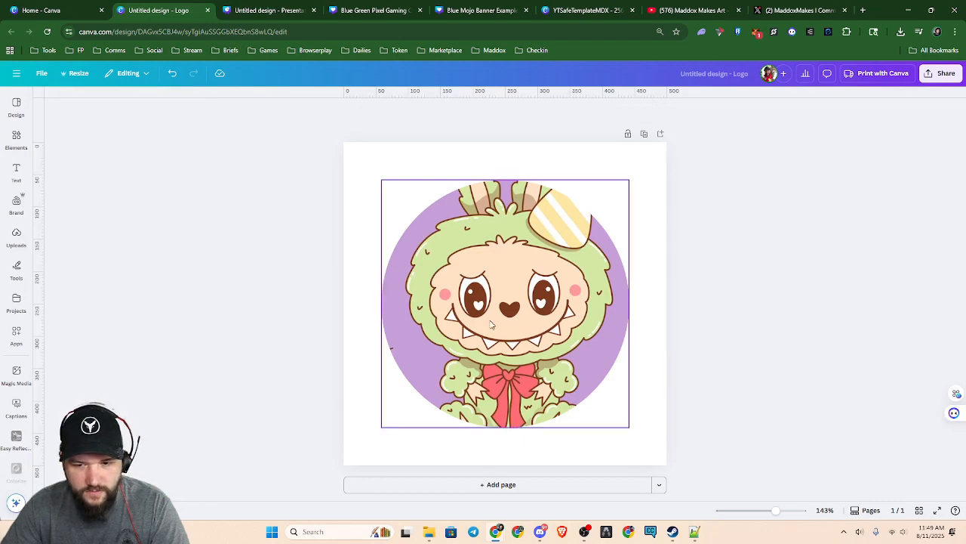
click(22, 240)
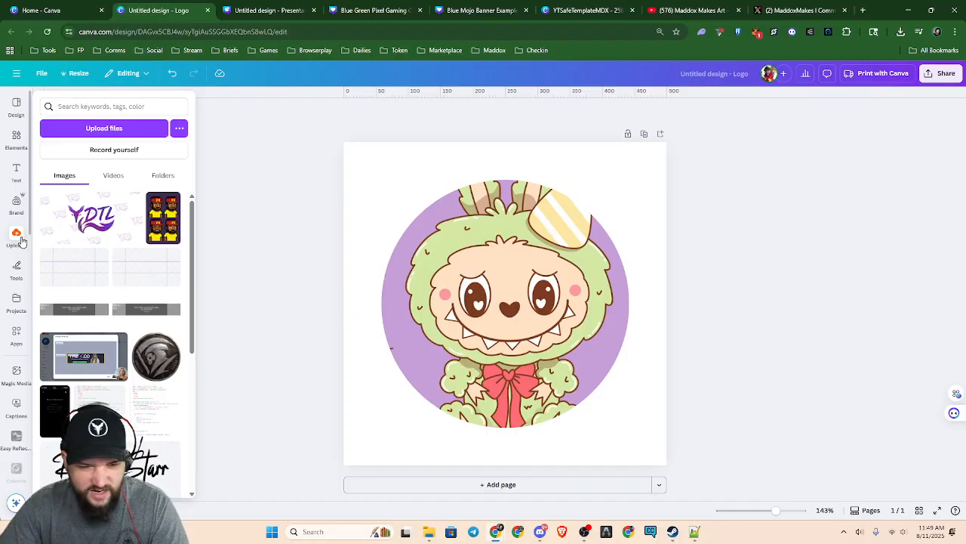
Clear the element search, add the recently used creature image again and shift it toward the page's right edge
click(16, 137)
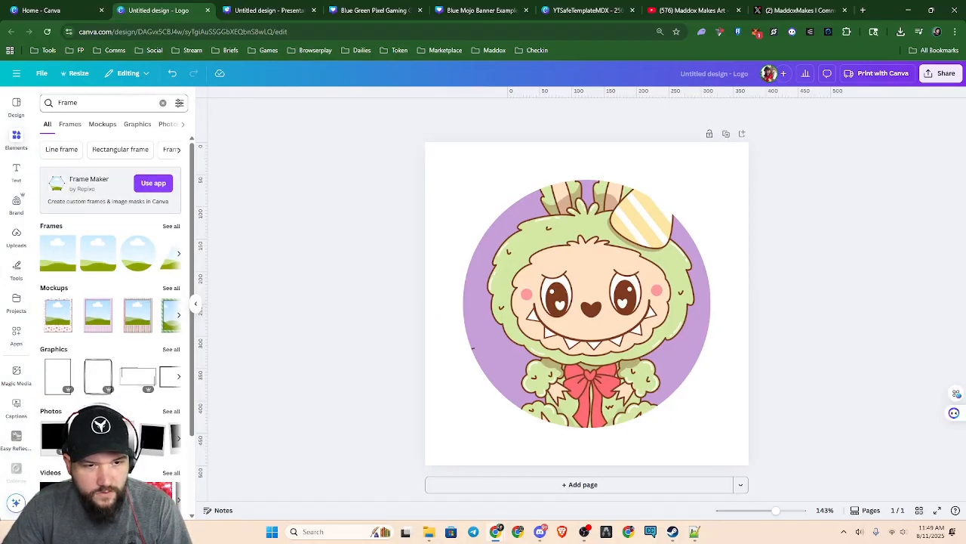
click(162, 103)
click(92, 189)
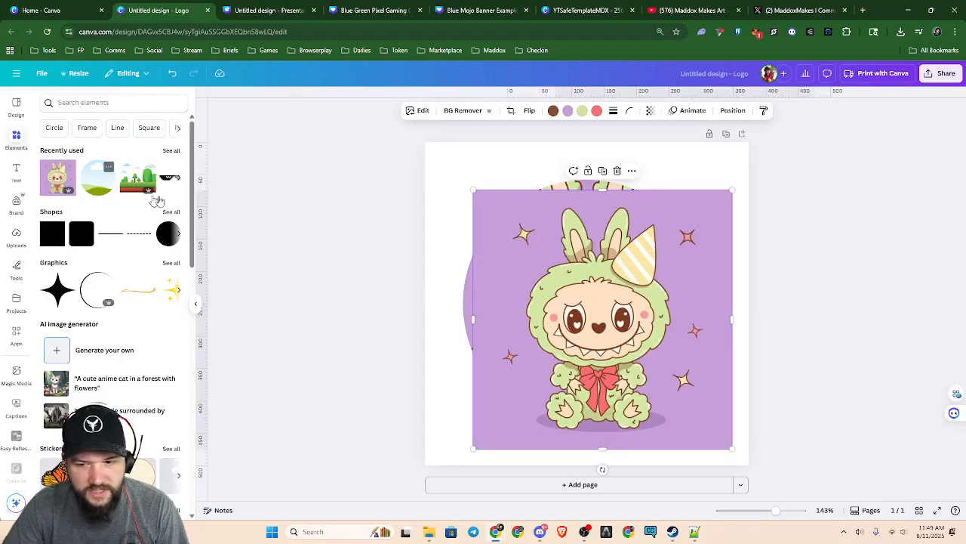
drag(644, 416, 871, 395)
Add a second page and move the square creature image from the first page onto it
click(686, 484)
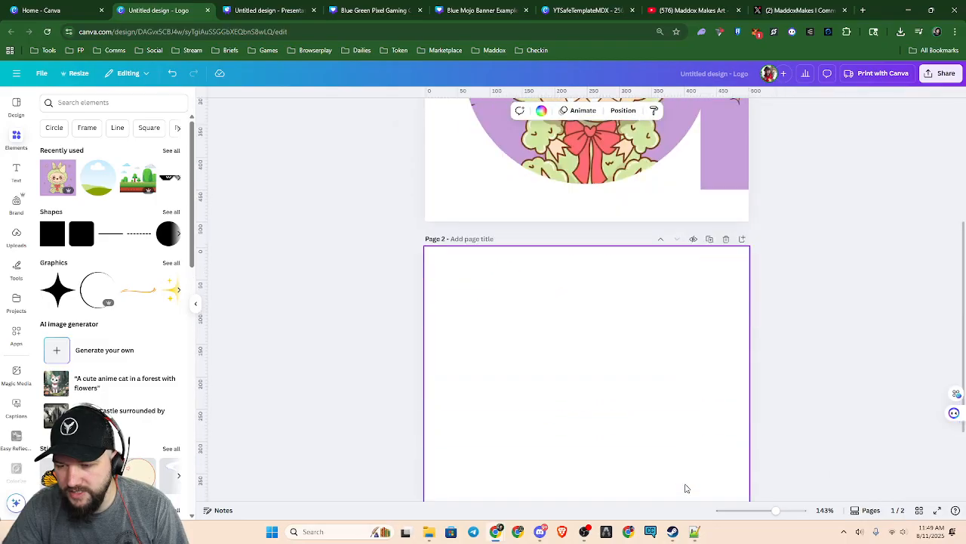
scroll(745, 317, up, 1)
drag(715, 218, 470, 495)
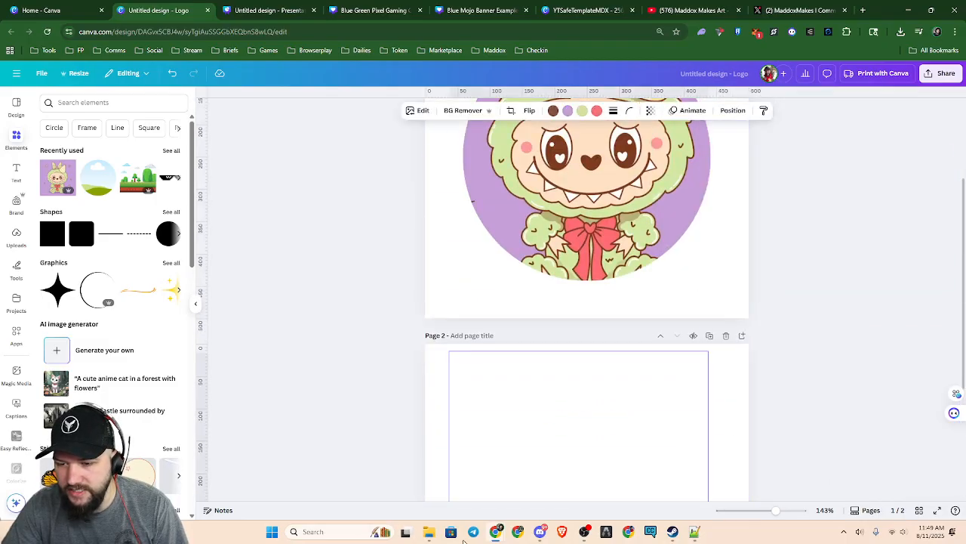
Remove the background from the creature image on the second page and reposition the cutout within the page
scroll(740, 404, down, 2)
drag(562, 330, 574, 362)
click(462, 111)
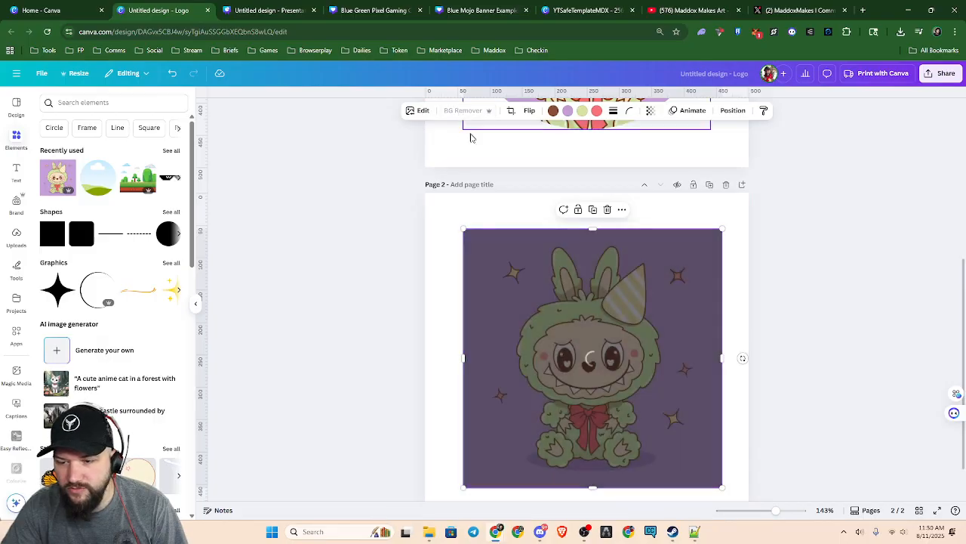
mouse_move(604, 405)
mouse_down()
mouse_move(611, 366)
mouse_move(648, 354)
mouse_move(618, 395)
mouse_up()
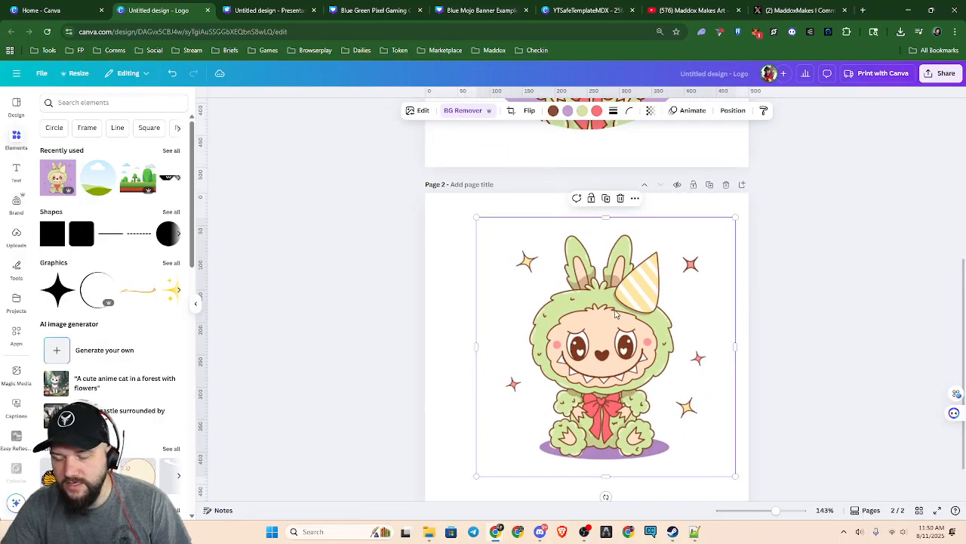
Add an Outline shadow effect to the creature cutout with size 9 and intensity 100
click(420, 116)
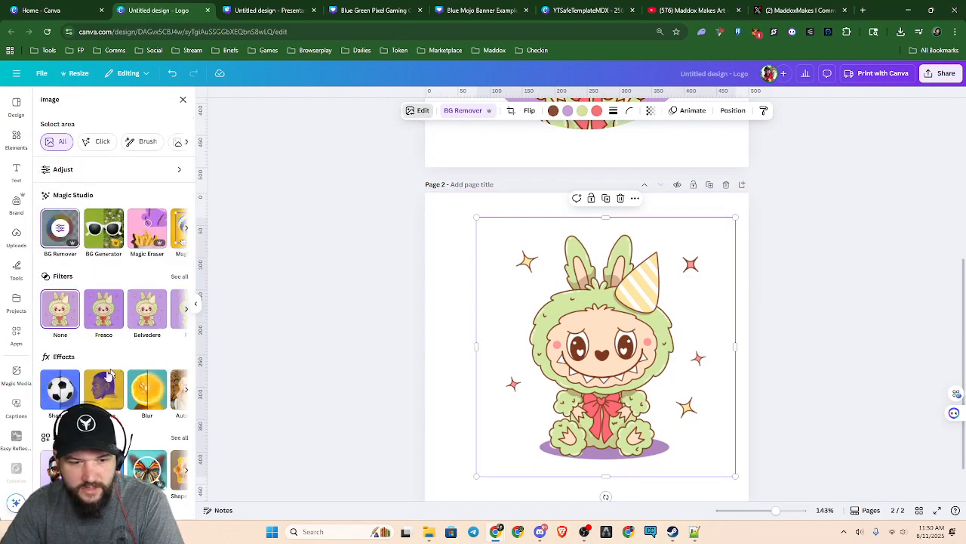
click(62, 393)
click(164, 196)
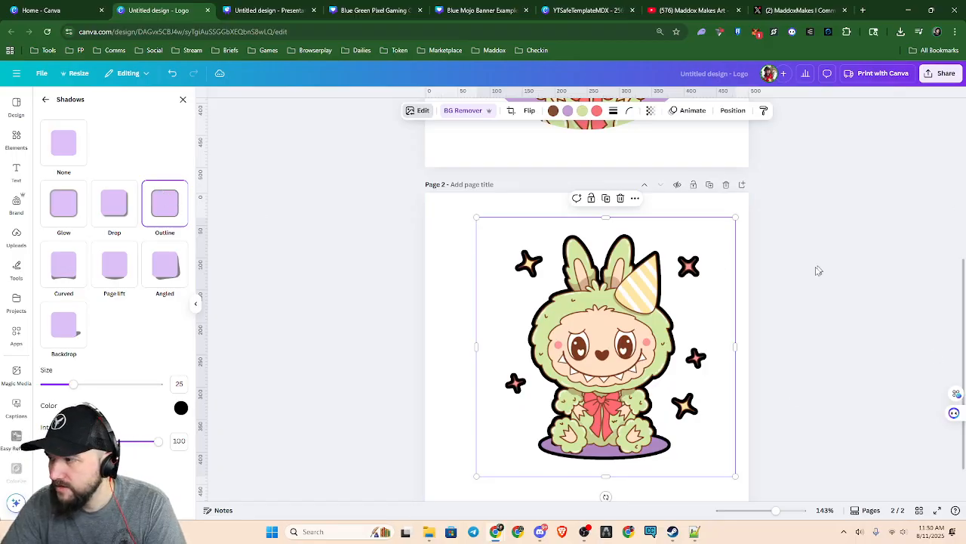
drag(73, 388, 56, 385)
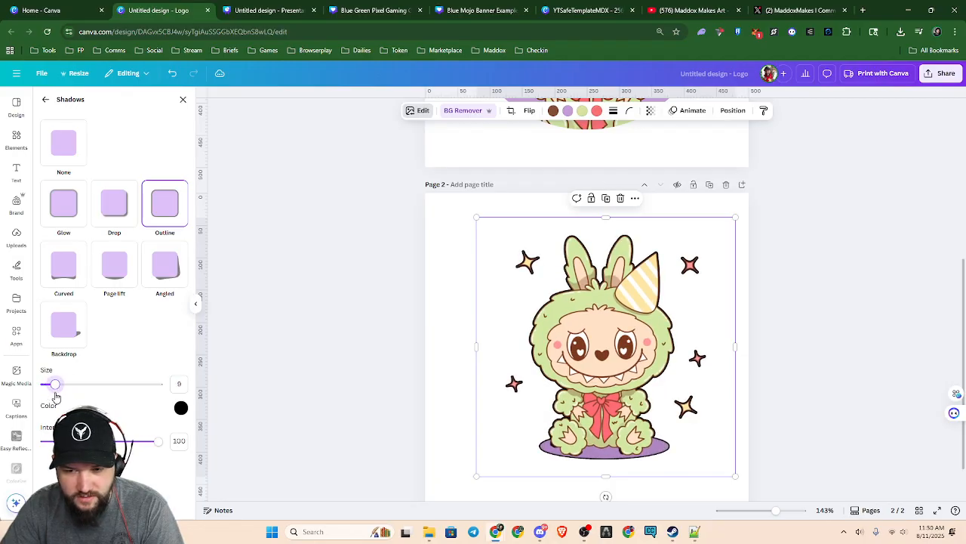
drag(157, 451, 180, 462)
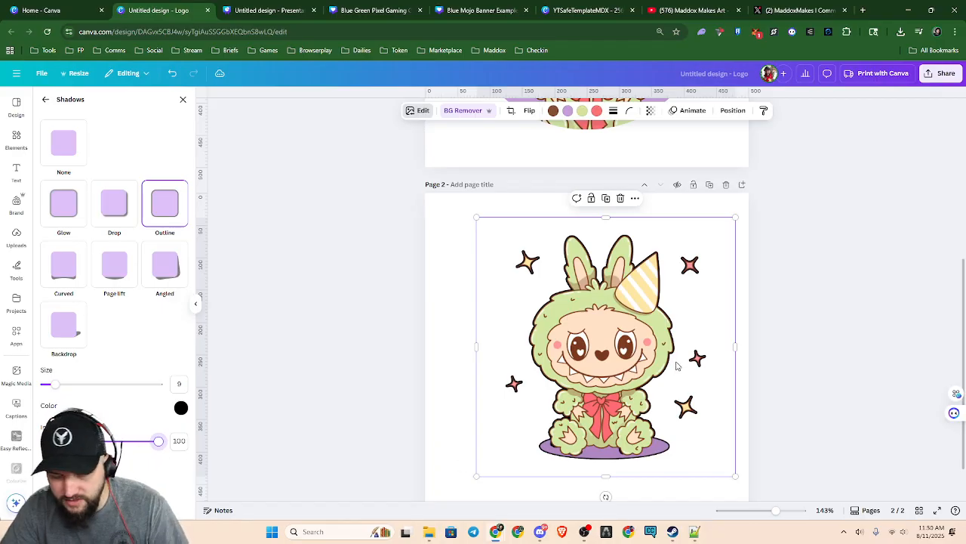
Change the outline color to a dark grayish brown, #5D5042
click(182, 409)
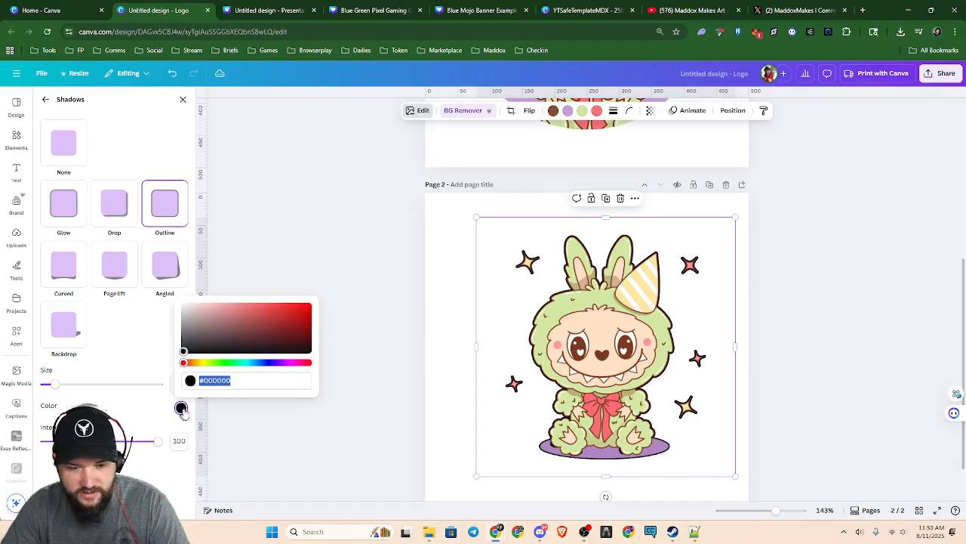
click(194, 363)
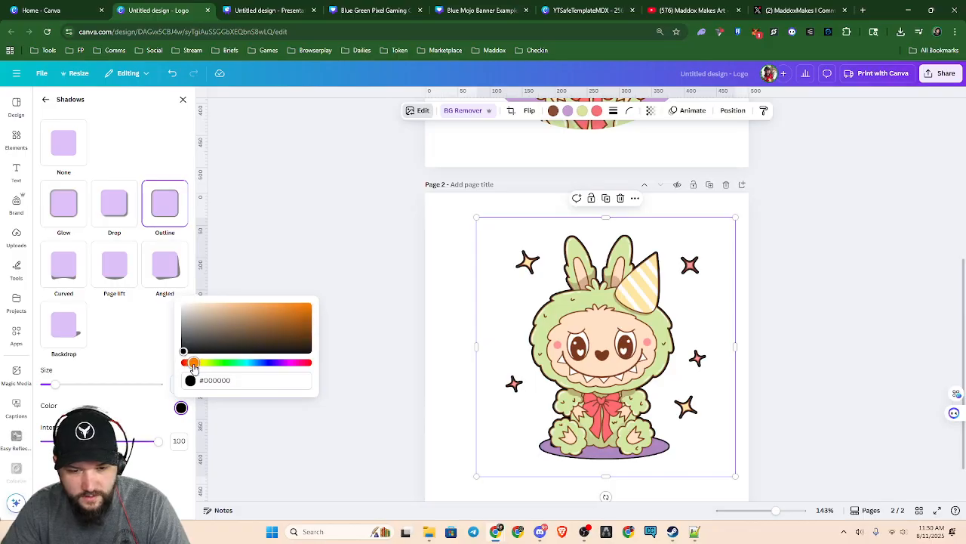
scroll(561, 336, up, 6)
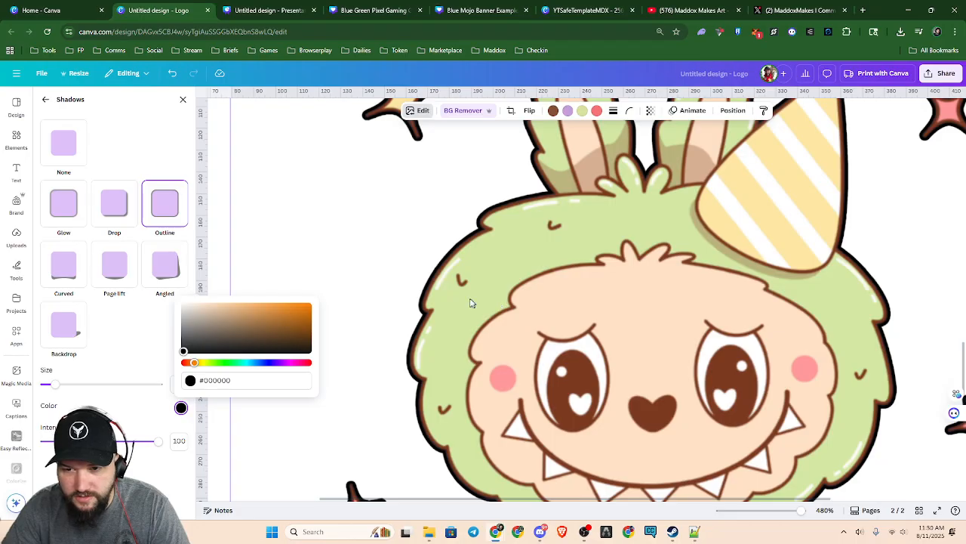
drag(183, 352, 218, 334)
click(147, 355)
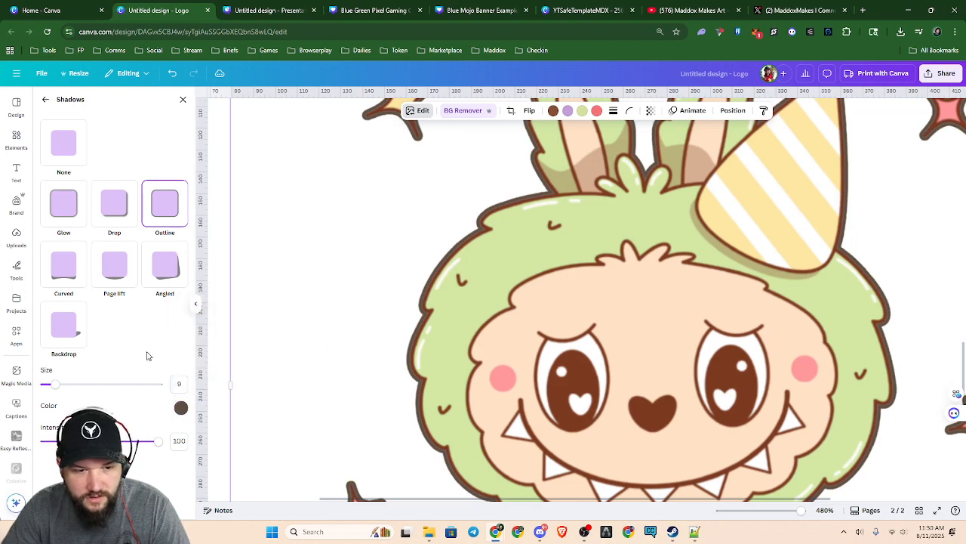
click(181, 408)
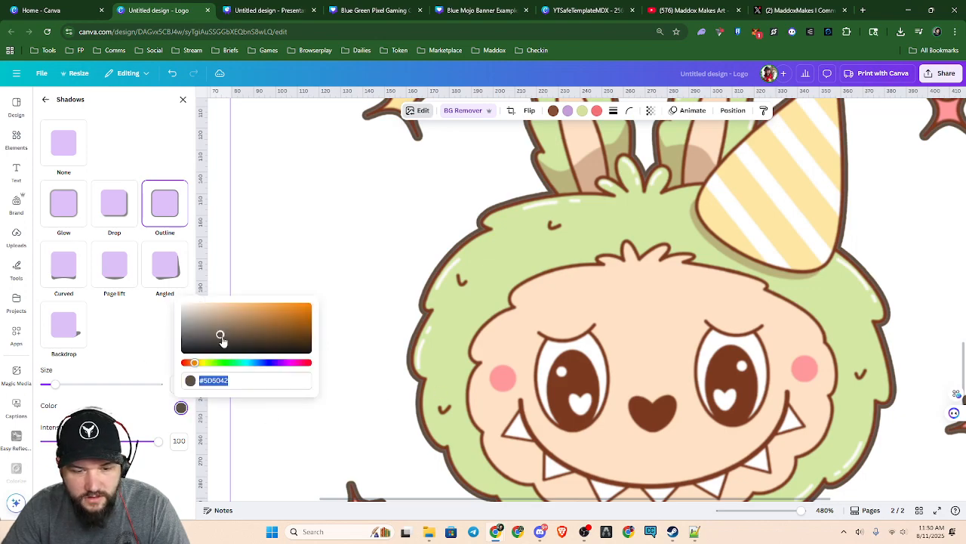
click(124, 354)
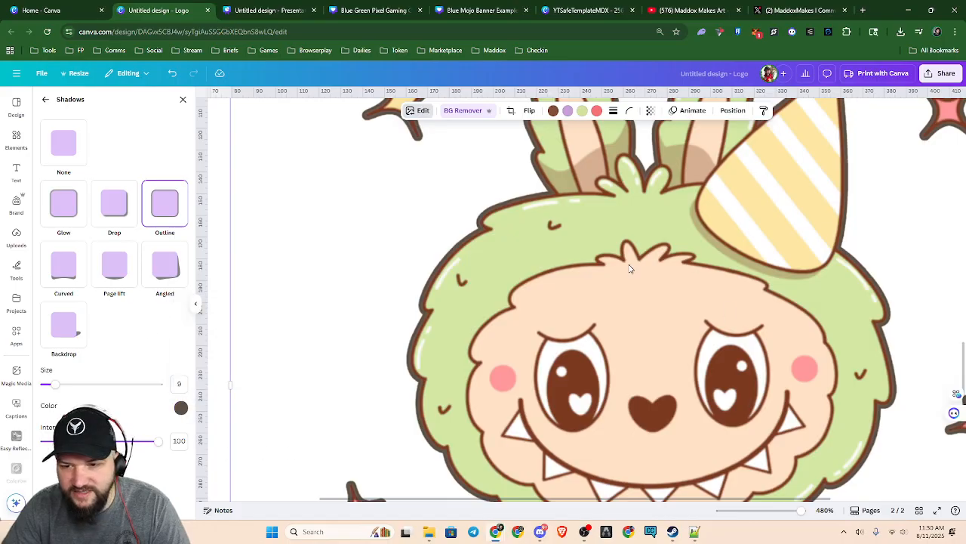
Match the creature's outline to the artwork's own brown line color by setting it to #8C4C3B
click(554, 115)
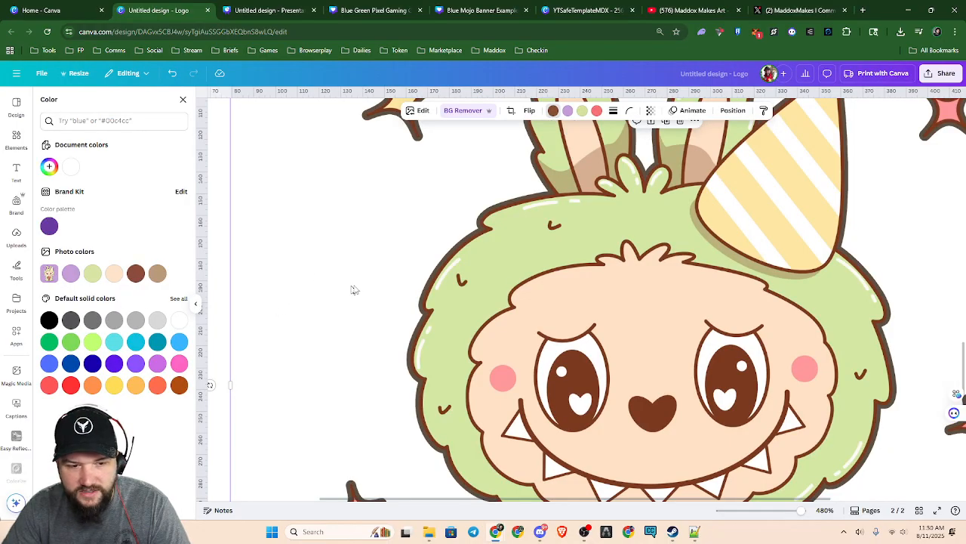
click(419, 110)
click(60, 391)
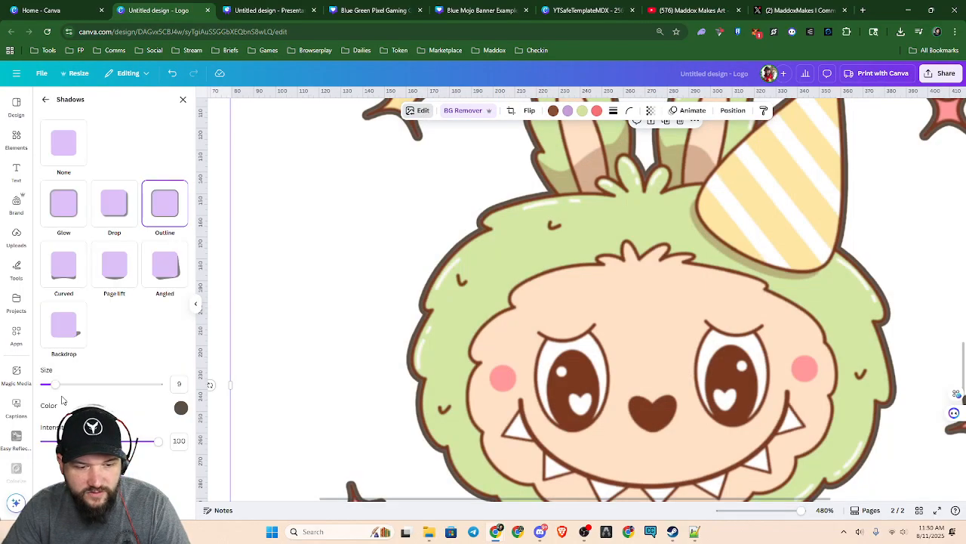
click(180, 408)
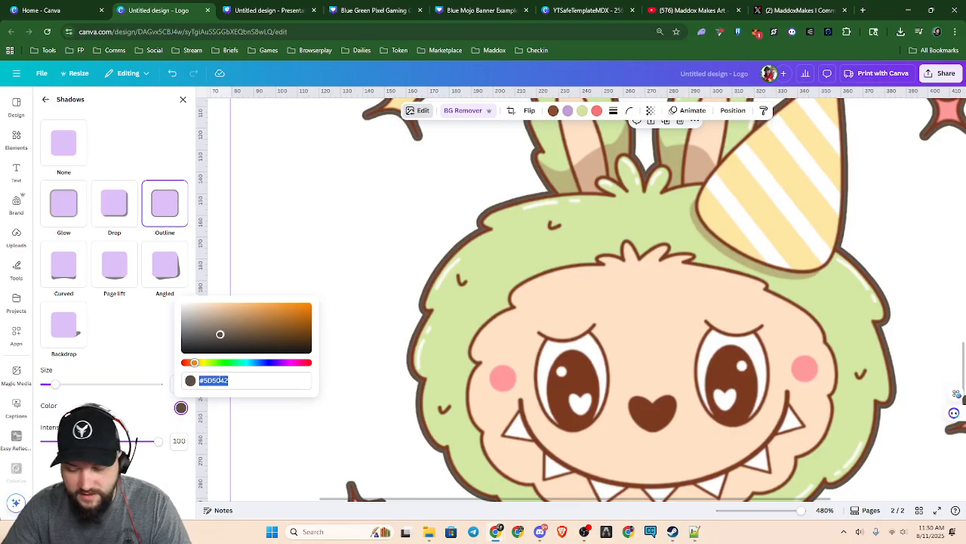
text(#8C)
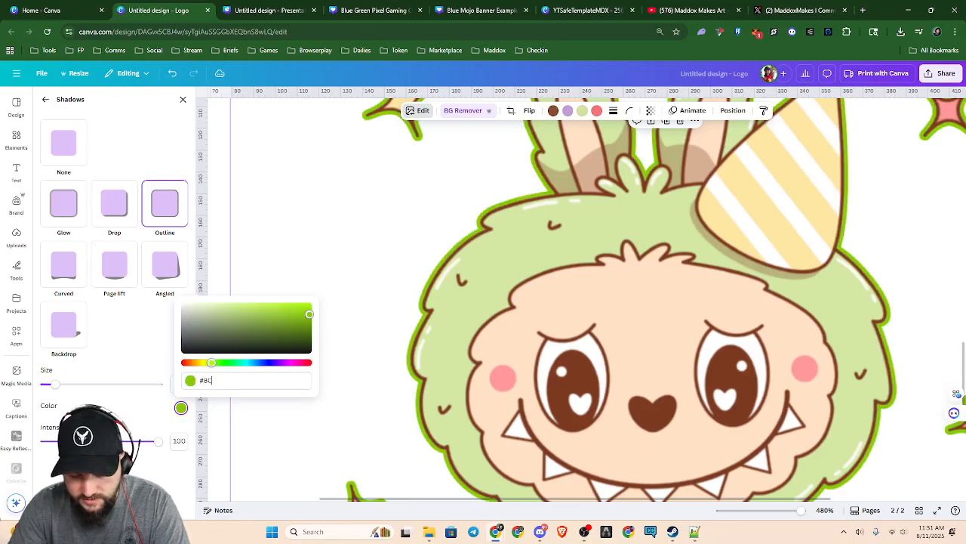
text(7C)
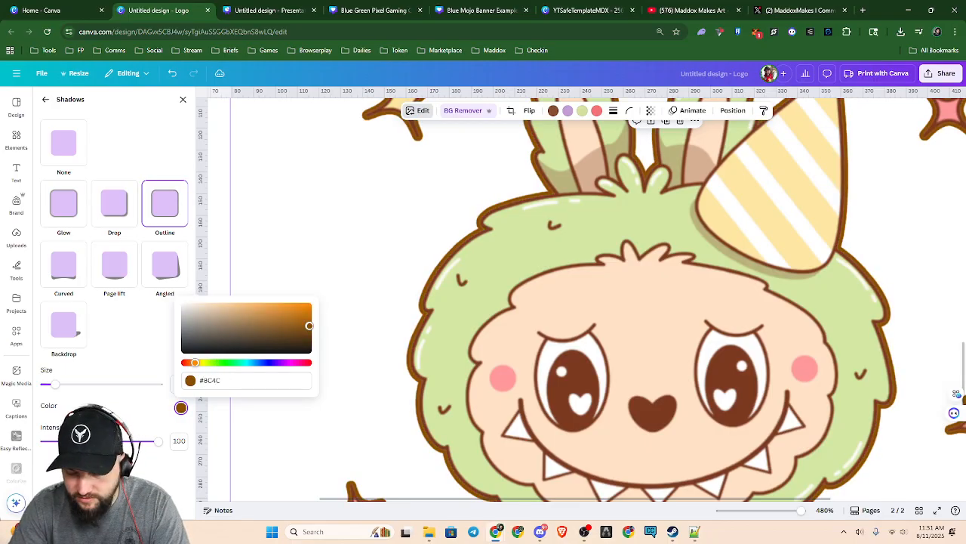
text(3B)
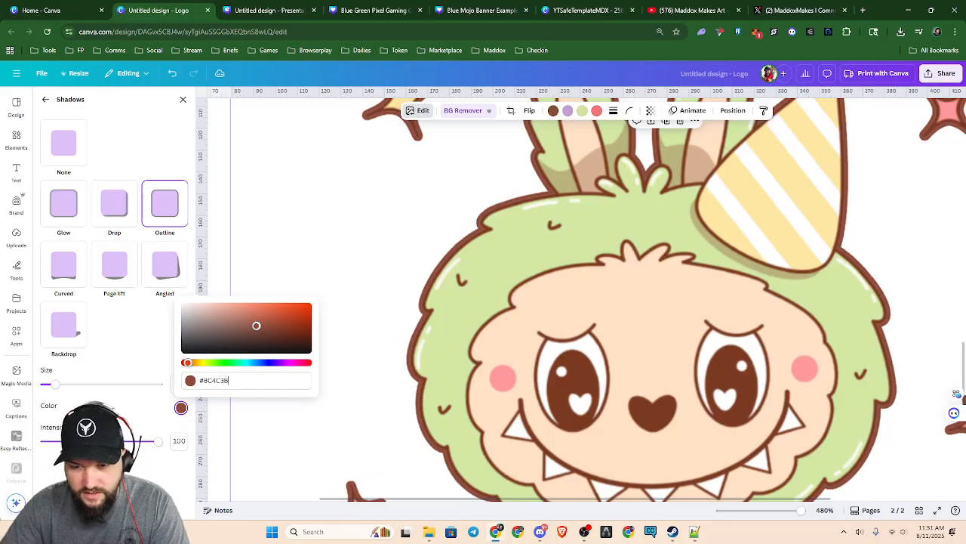
click(377, 276)
ctrl+scroll(567, 300, down, 3)
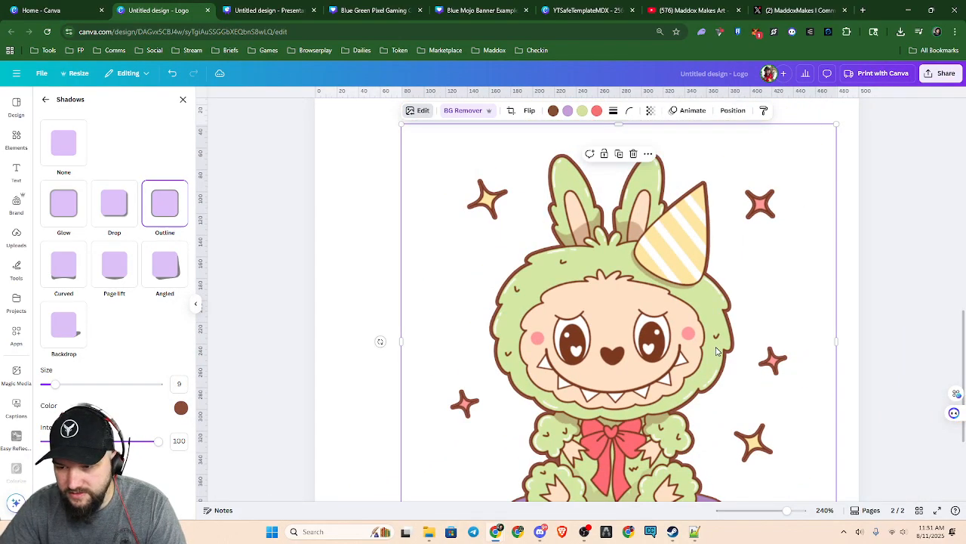
Shift the outlined creature up on the second page and enlarge it beyond the page's side edges
scroll(680, 360, down, 1)
scroll(633, 416, up, 2)
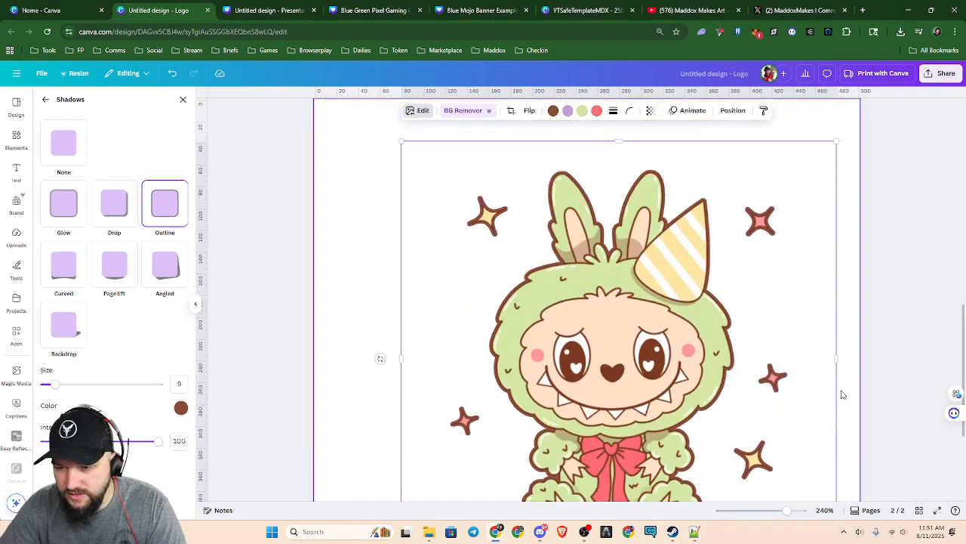
scroll(667, 411, down, 5)
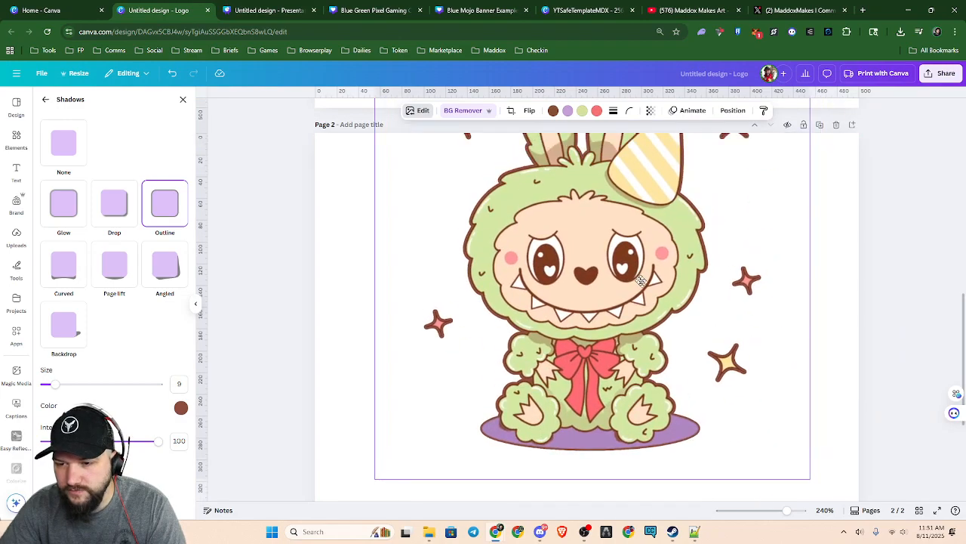
ctrl+scroll(678, 355, up, 2)
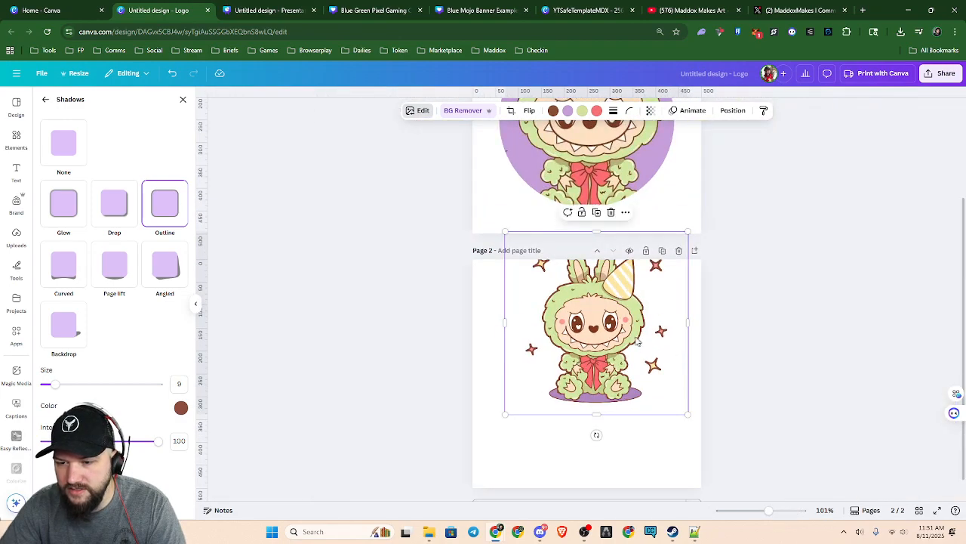
ctrl+scroll(655, 344, down, 1)
scroll(680, 301, up, 1)
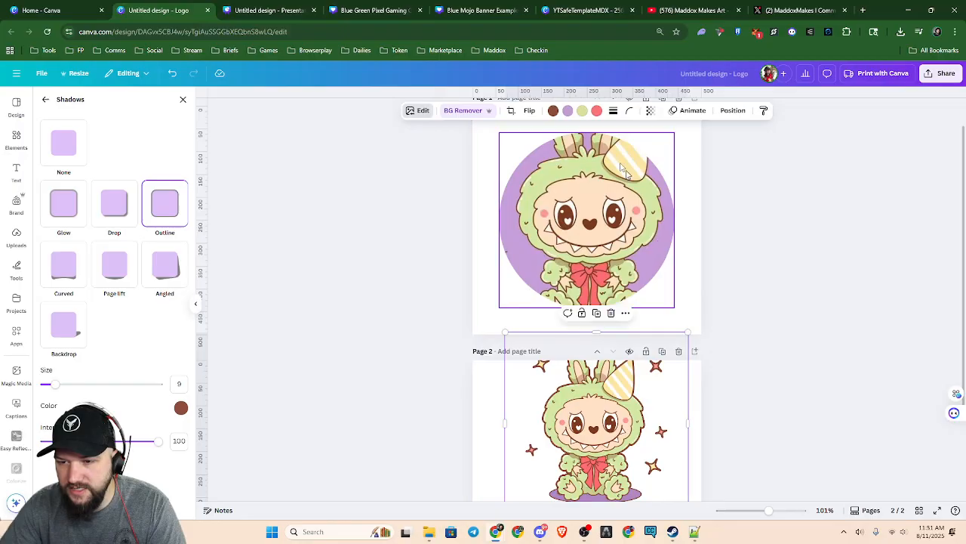
drag(605, 444, 778, 298)
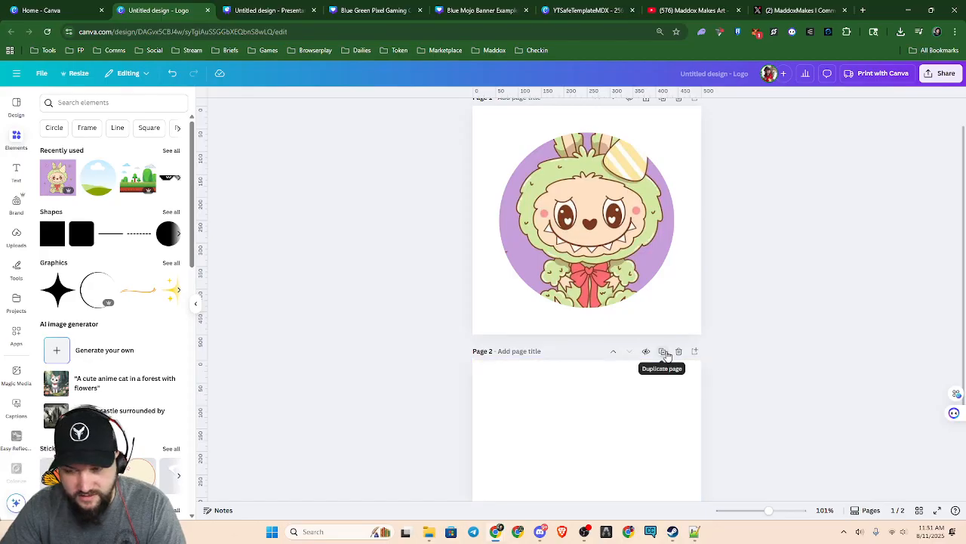
key(ctrl+z)
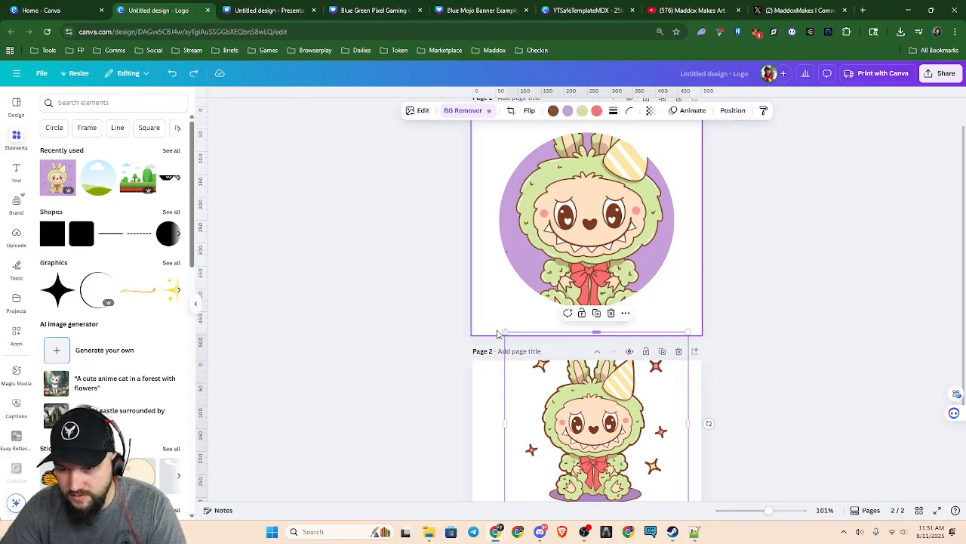
drag(505, 332, 458, 250)
Lock the position of the circular framed creature on the first page
click(608, 191)
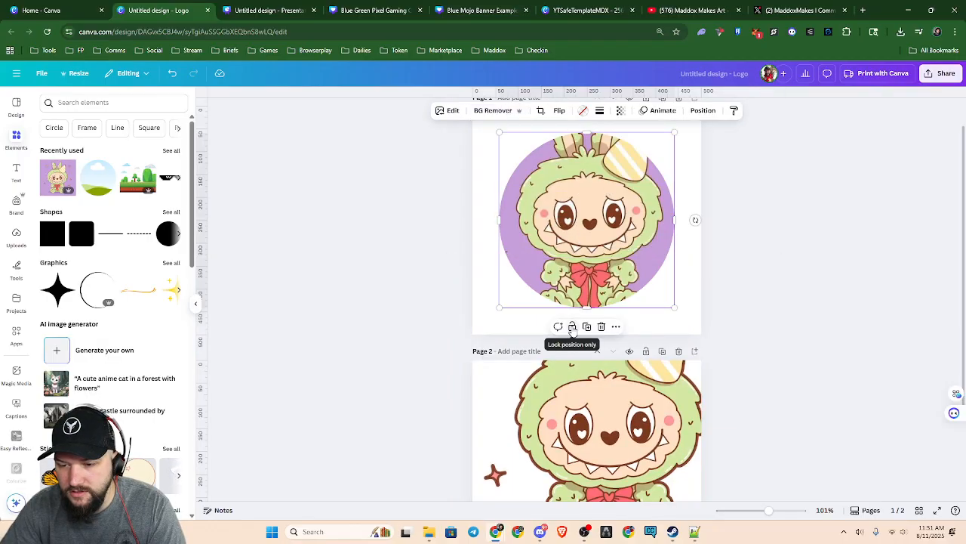
click(572, 327)
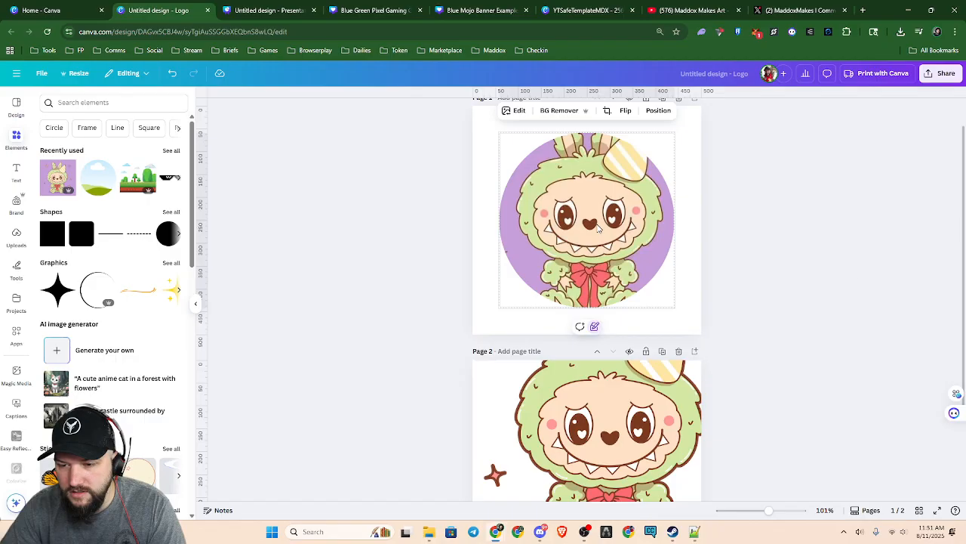
click(903, 288)
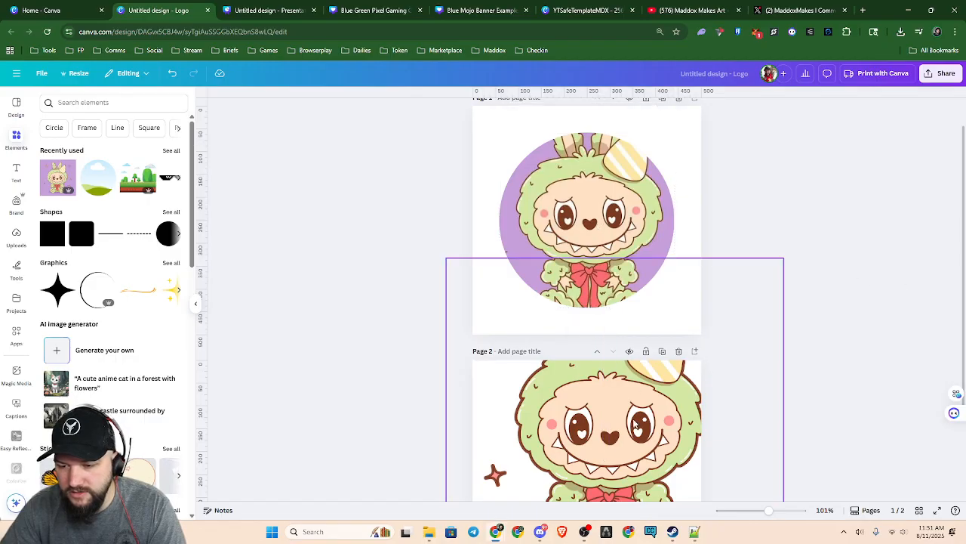
Move the enlarged creature down and center it so that its head fills the second page
click(631, 450)
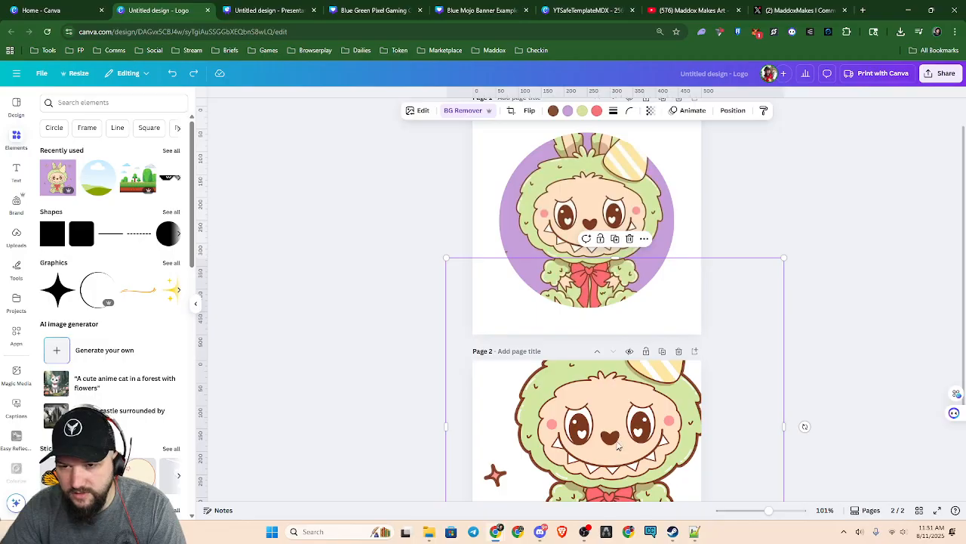
drag(636, 429, 643, 472)
click(782, 302)
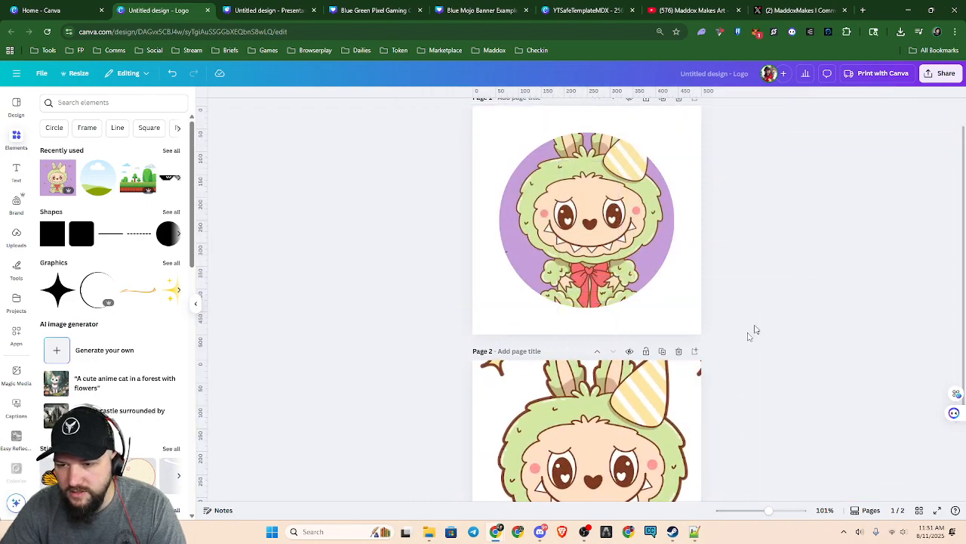
scroll(706, 345, down, 4)
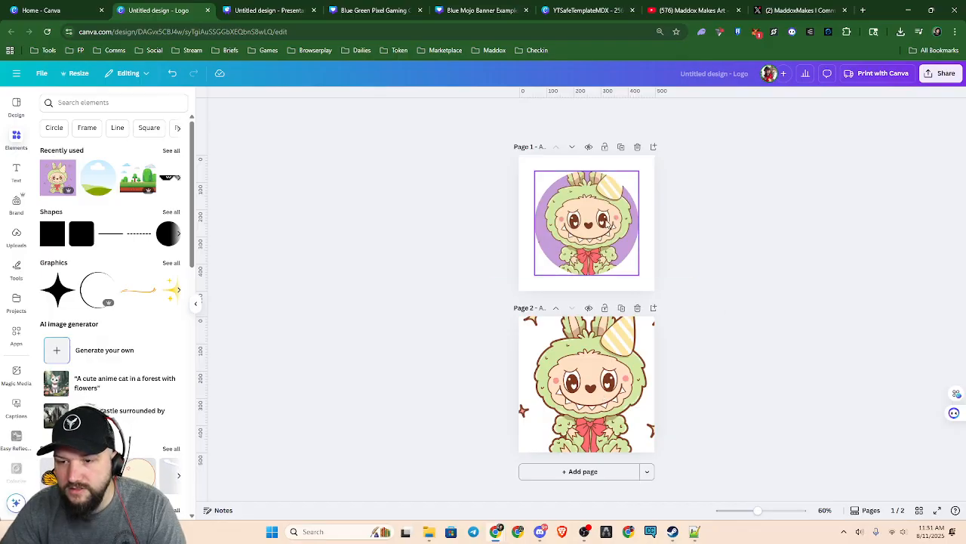
scroll(696, 268, up, 8)
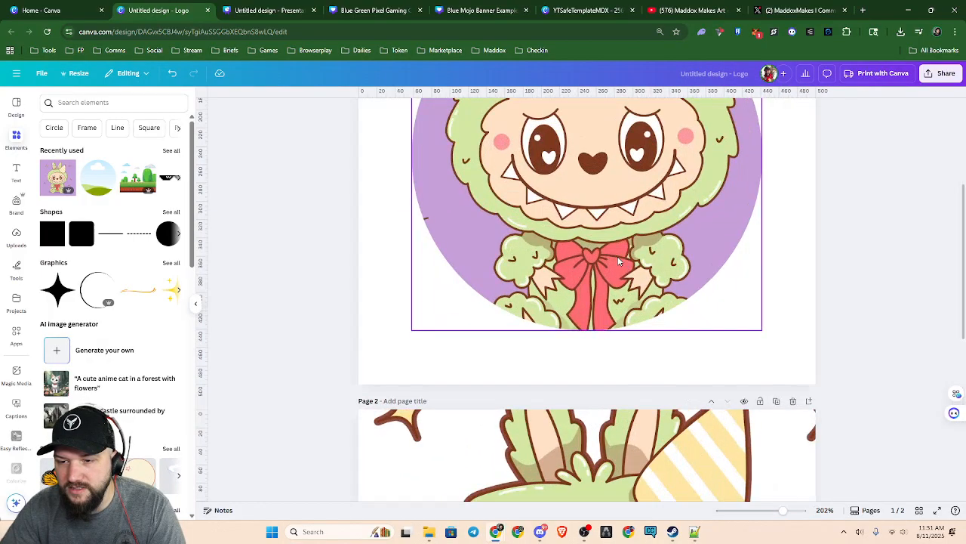
scroll(693, 374, up, 3)
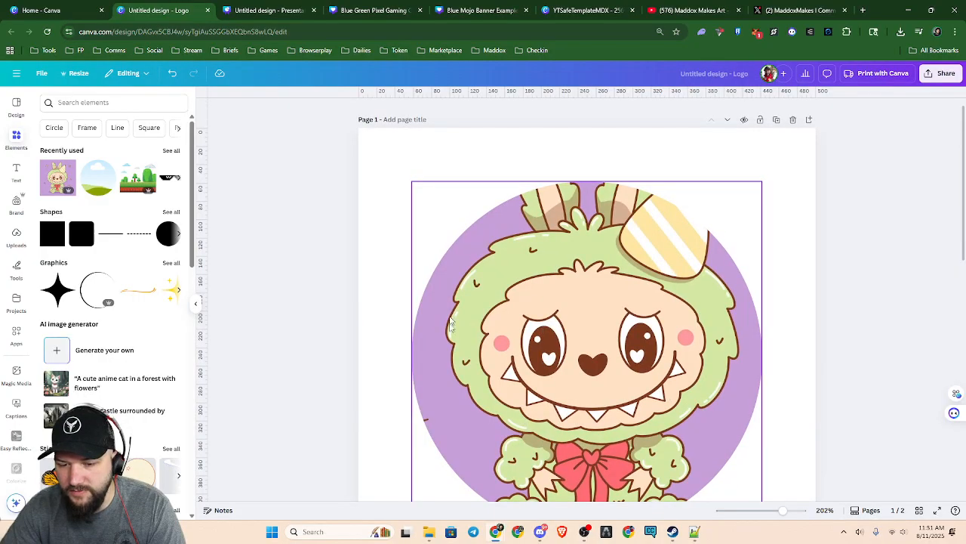
scroll(749, 342, down, 3)
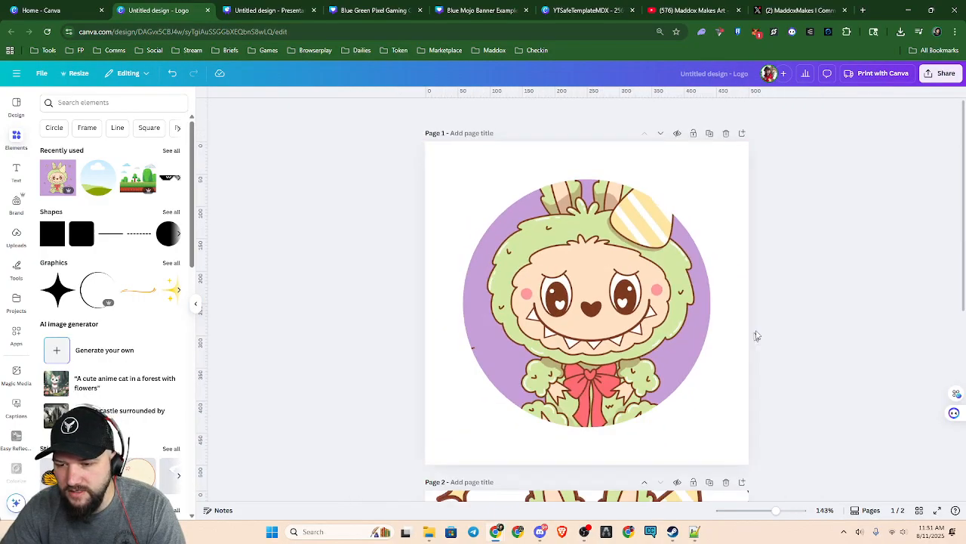
Export only page 1 of the design as a PNG image at 500 × 500 px
click(935, 75)
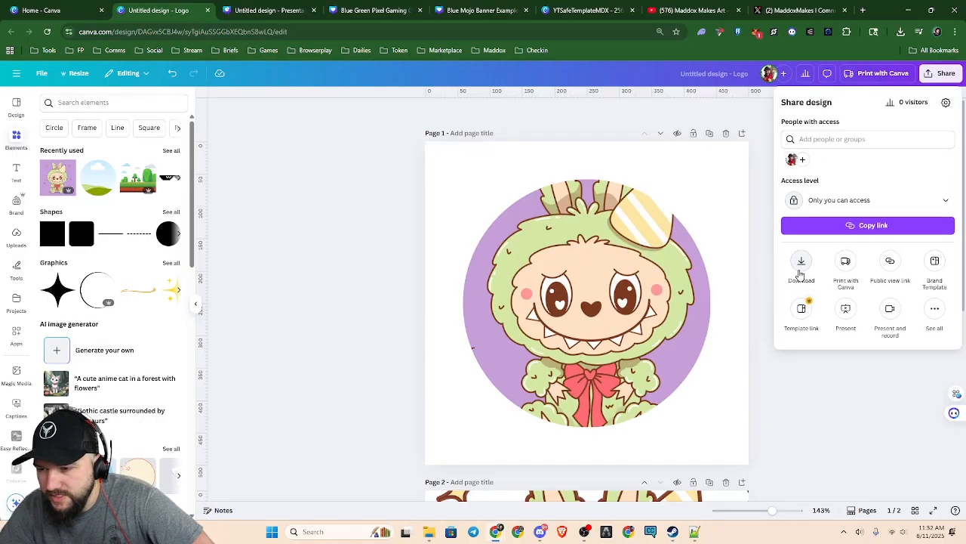
click(764, 279)
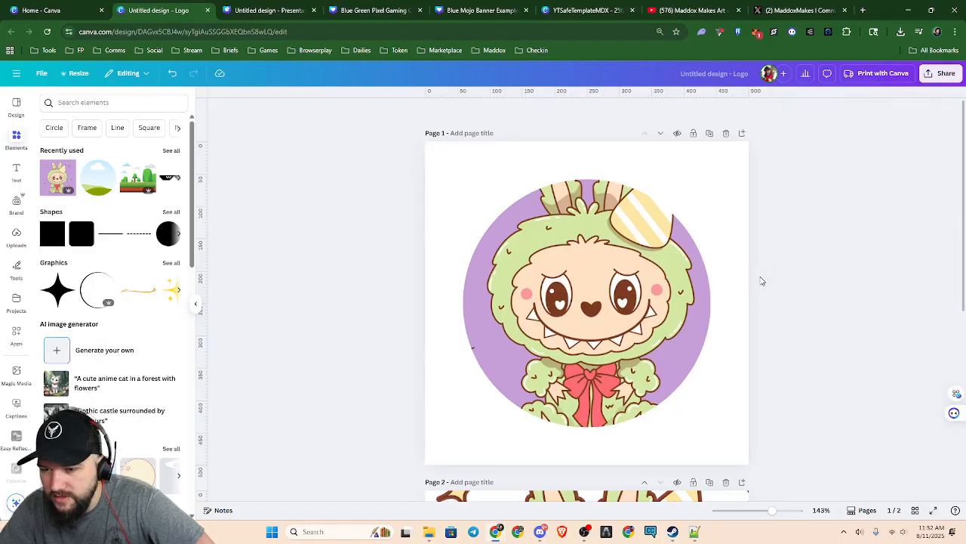
click(940, 73)
click(800, 263)
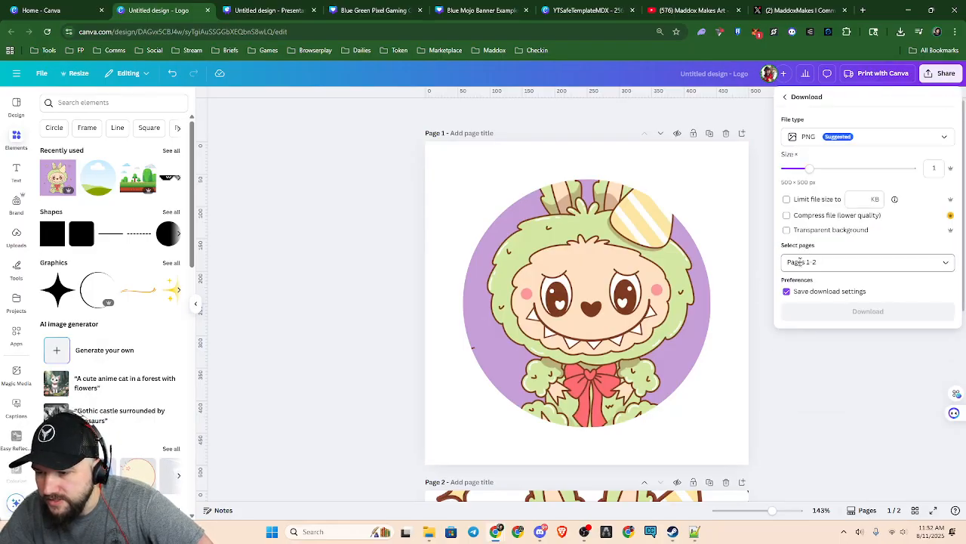
click(800, 262)
click(793, 308)
click(860, 398)
click(786, 400)
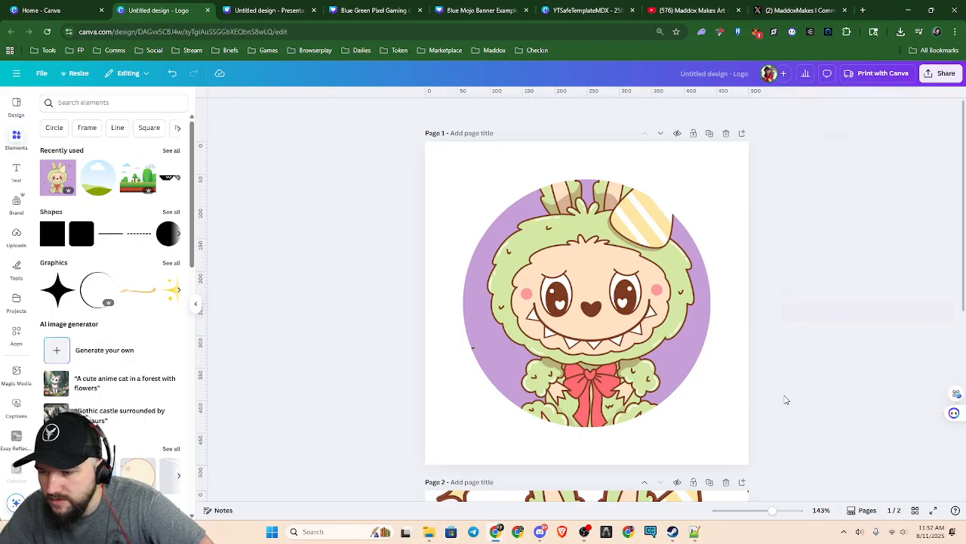
click(940, 73)
click(801, 265)
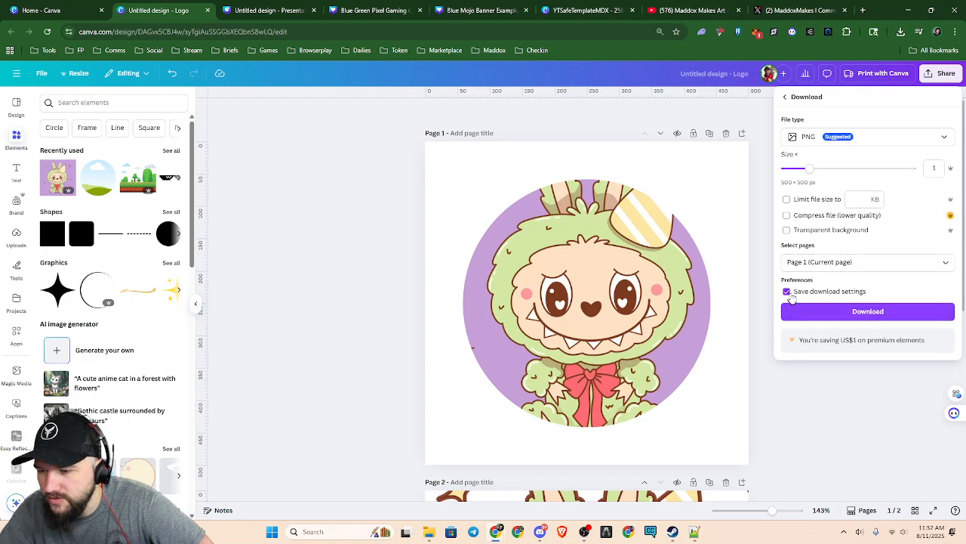
click(842, 312)
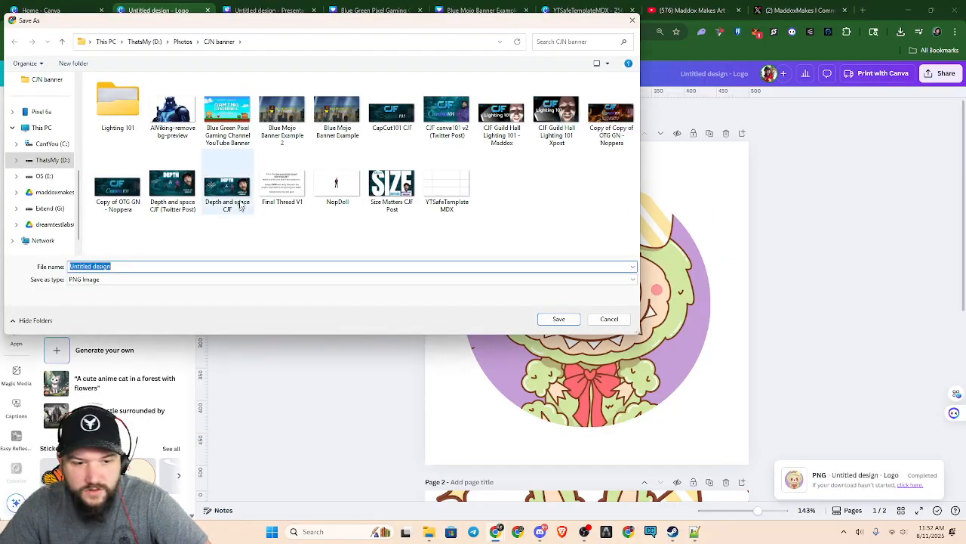
Save the exported PNG in the MediaKit folder under Photos with the file name LaBooGlyCircle
click(183, 42)
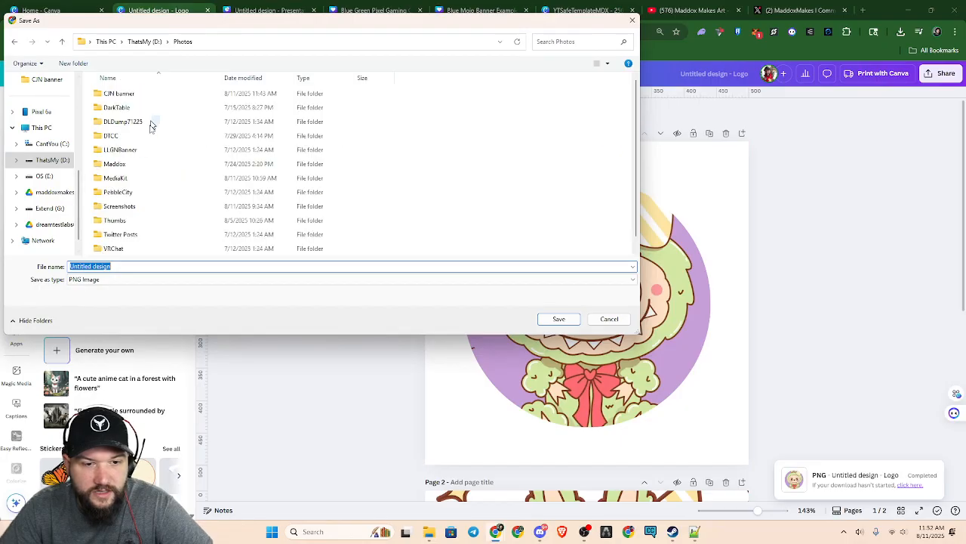
click(133, 179)
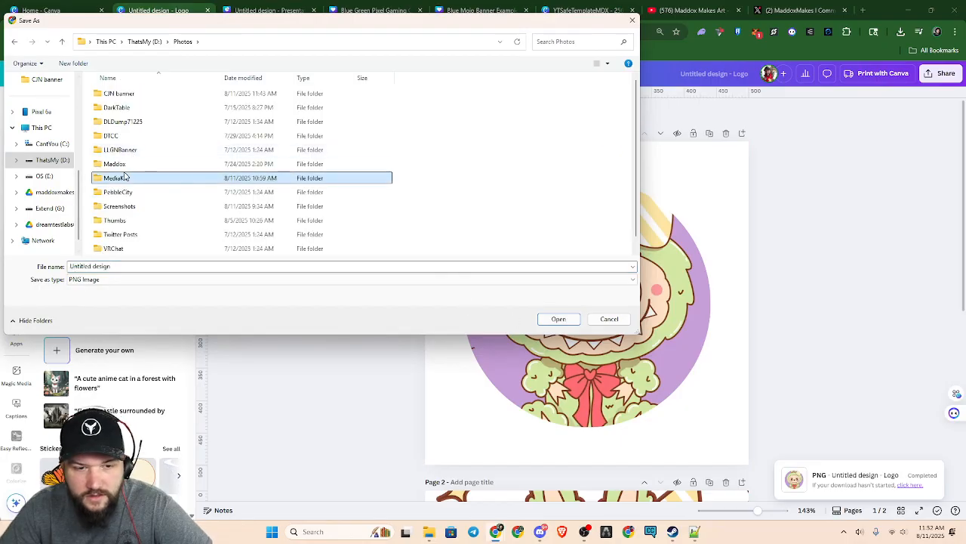
double_click(127, 178)
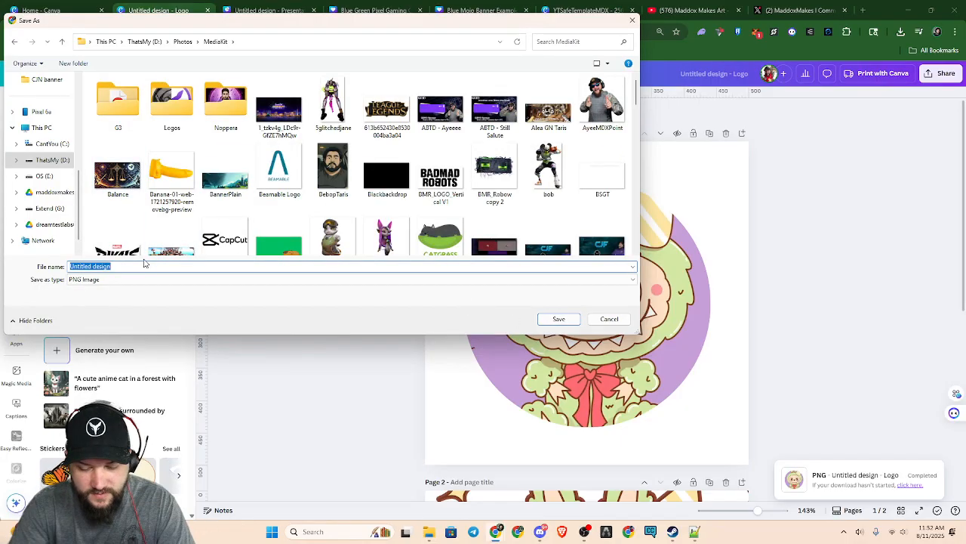
text(Lol)
key(BackSpace)
key(BackSpace)
text(a)
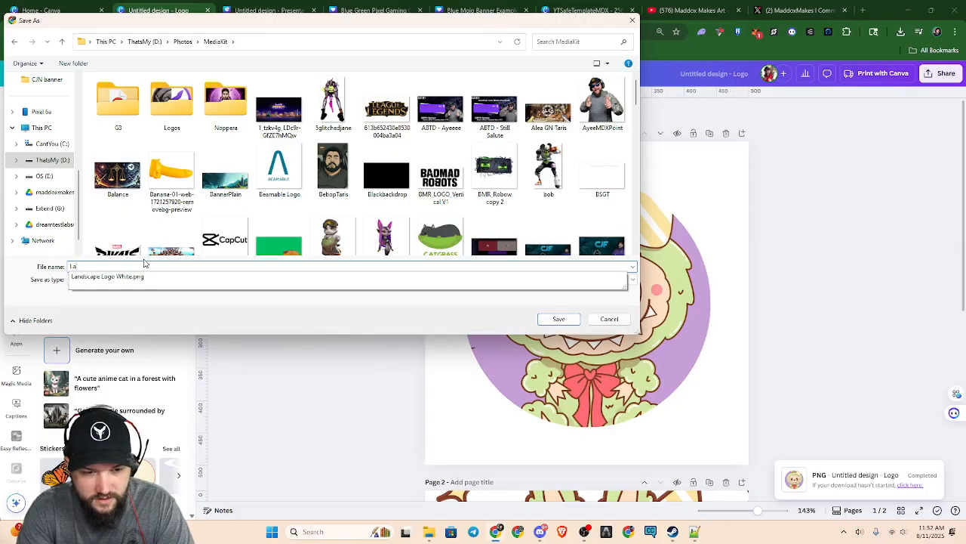
text(Bea)
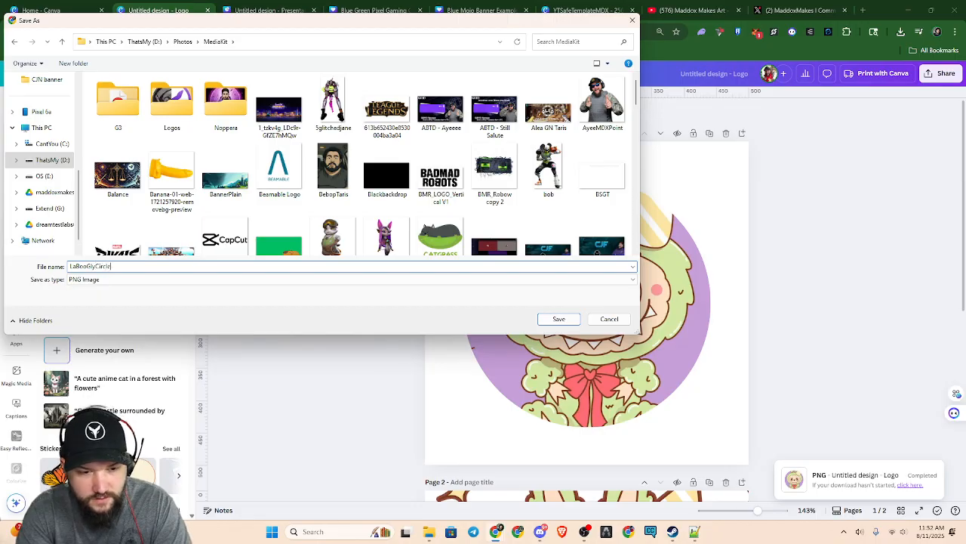
text(GlyCircle)
key(Return)
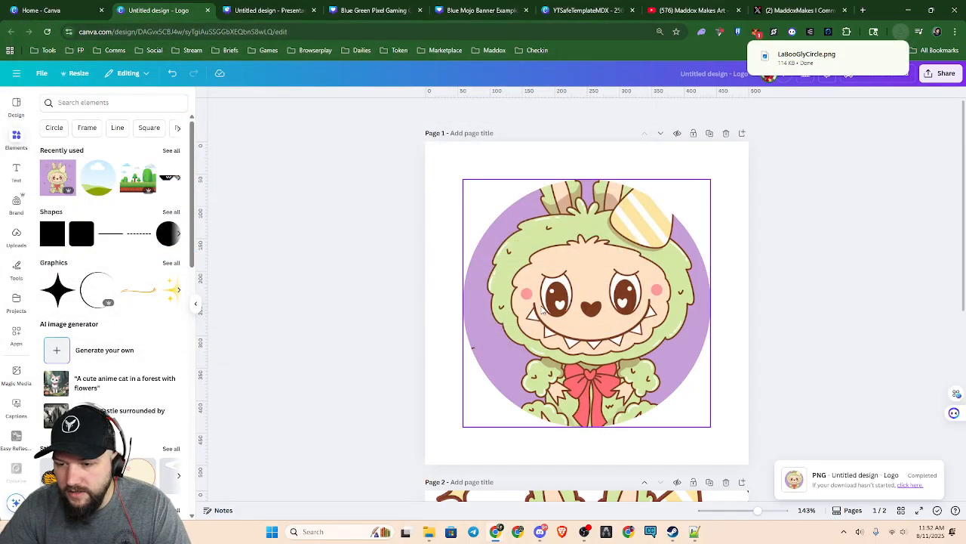
Delete the circular framed creature and its remaining frame from page 1
click(552, 312)
key(Delete)
key(Delete)
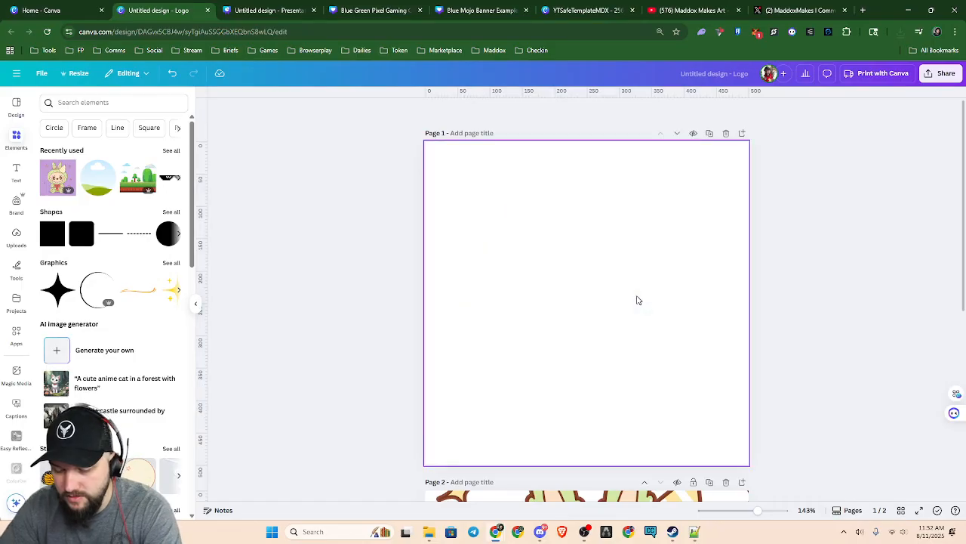
scroll(640, 306, down, 1)
scroll(636, 315, up, 1)
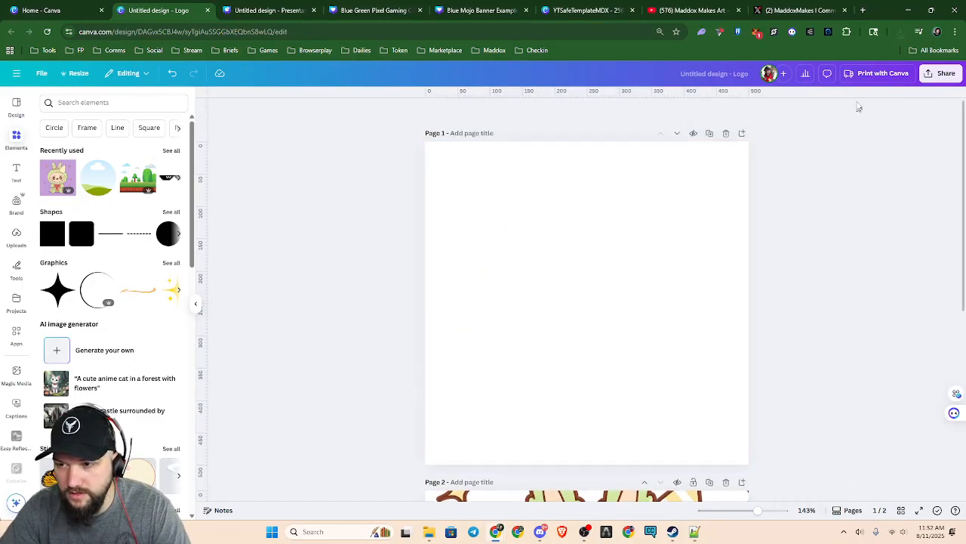
Upload LaBooGlyCircle.png from the browser's recent downloads into the design's uploaded images
click(900, 33)
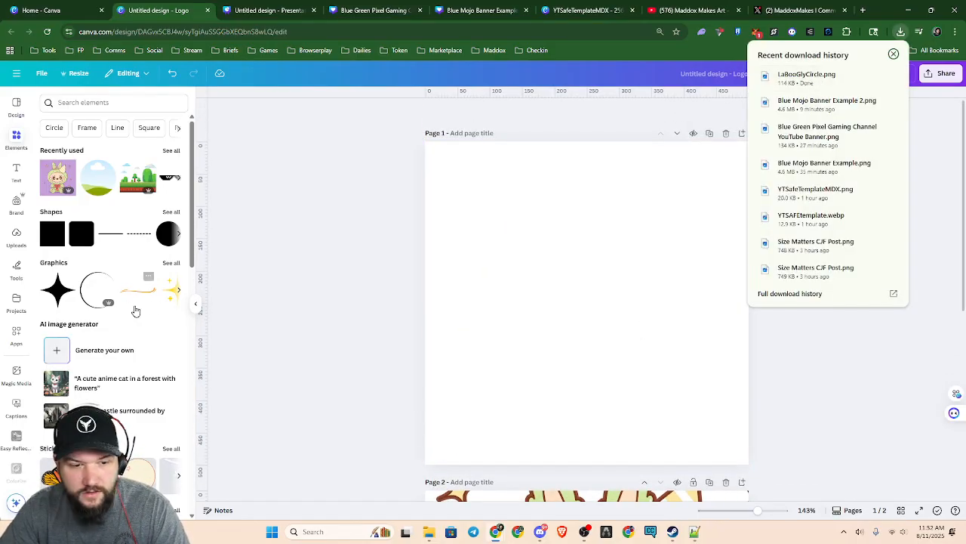
click(15, 236)
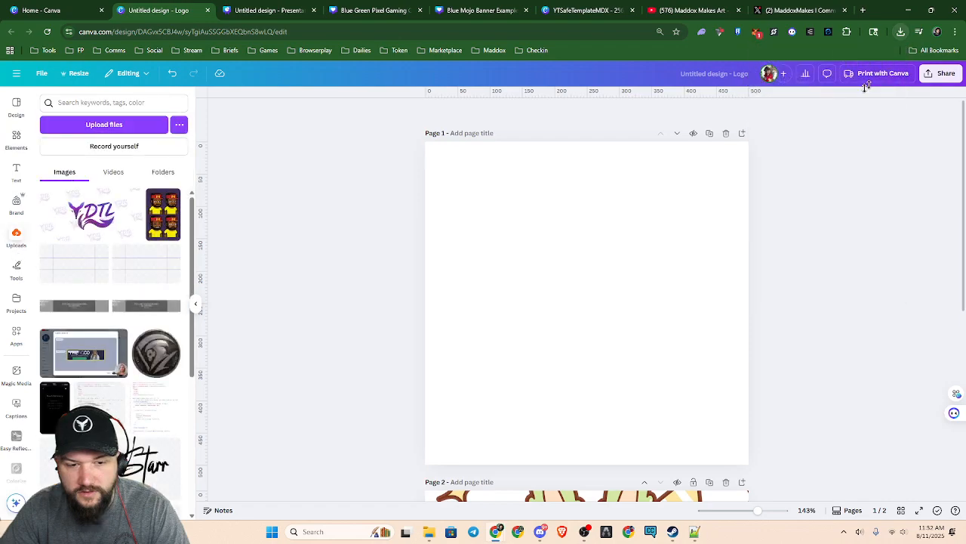
click(901, 33)
drag(806, 74, 75, 249)
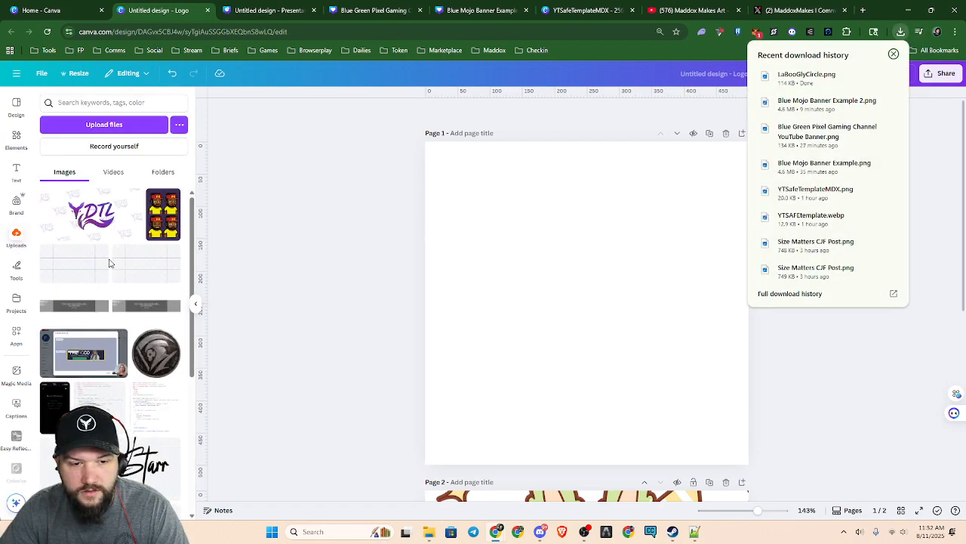
Place the uploaded circular creature image on page 1, enlarge it to nearly fill the page and center it
click(63, 217)
drag(588, 311, 601, 285)
drag(511, 191, 427, 173)
drag(690, 370, 732, 445)
drag(703, 327, 685, 344)
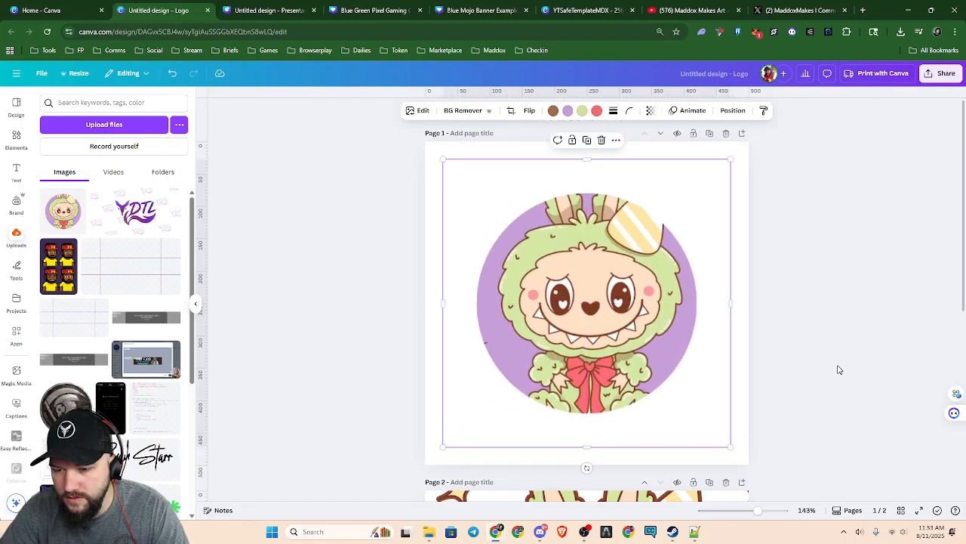
Shrink the outlined creature on page 2 to slightly wider than the page
scroll(838, 370, down, 5)
click(646, 335)
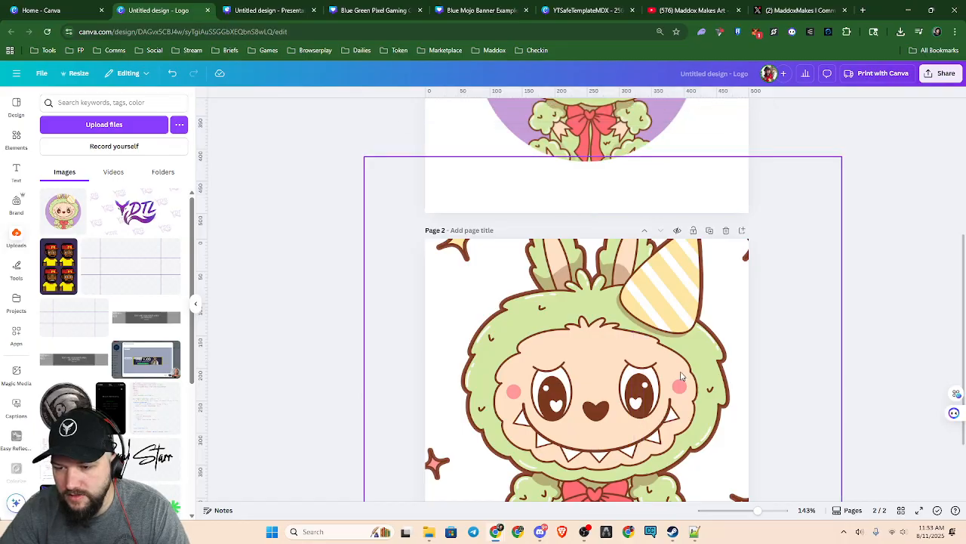
scroll(815, 378, up, 3)
drag(789, 319, 697, 403)
Move the outlined creature onto page 1 and align its head and body exactly over the circular image
drag(597, 468, 615, 182)
scroll(810, 317, up, 3)
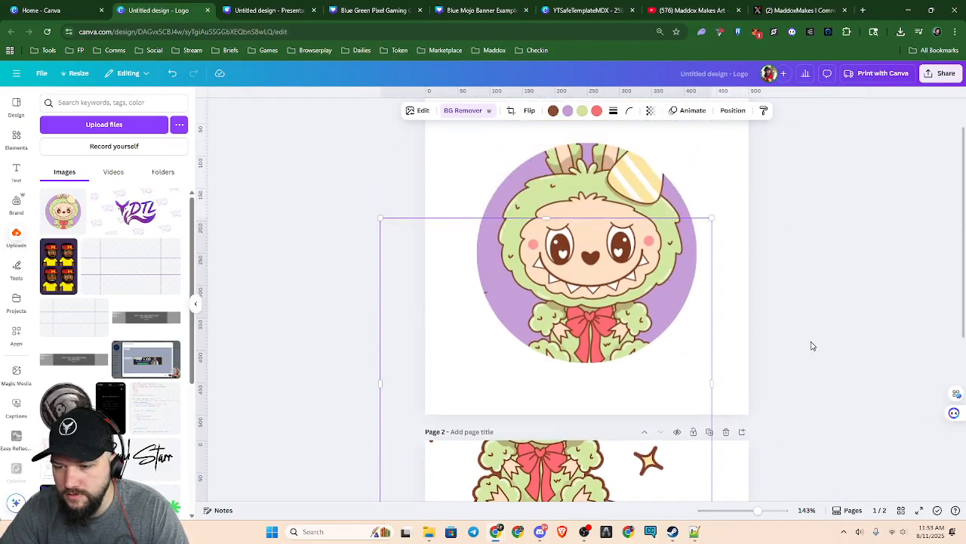
drag(618, 334, 615, 352)
scroll(614, 352, up, 5)
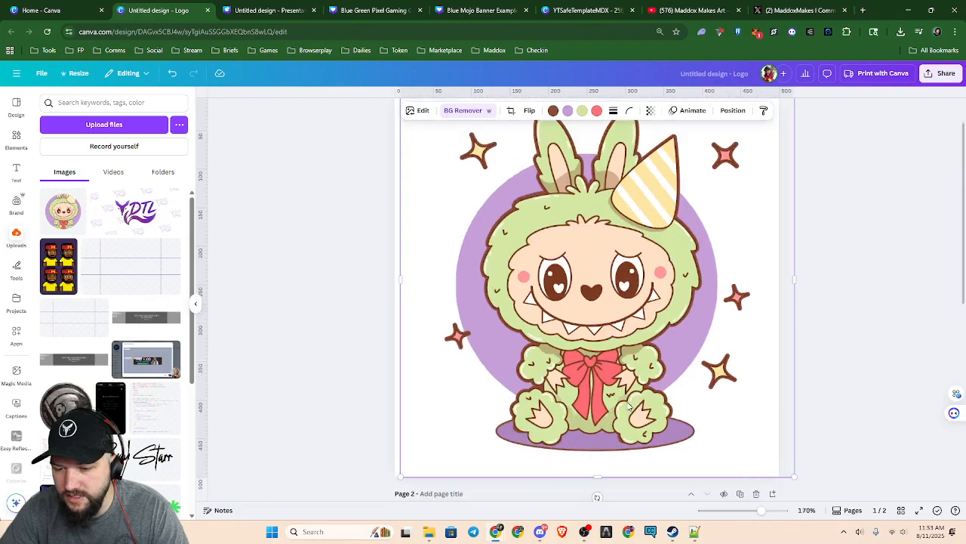
scroll(629, 406, down, 5)
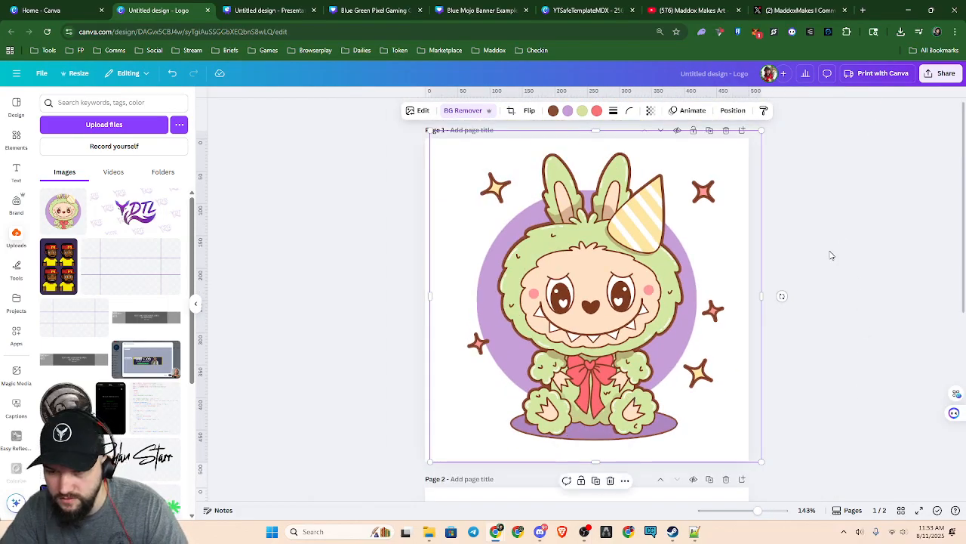
drag(619, 313, 618, 314)
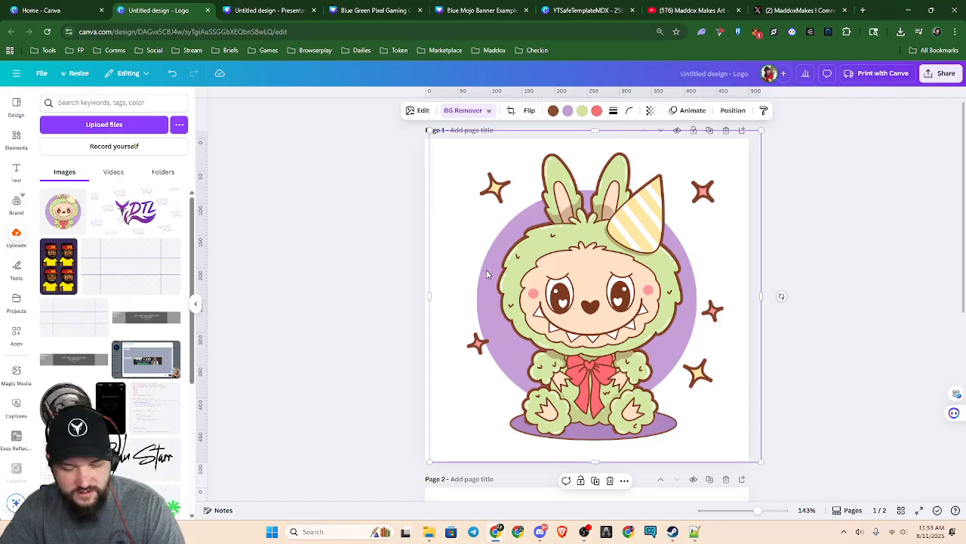
Show the layer order of page 1 and select the circular image's layer, then the blank page 2
key(alt+1)
click(106, 212)
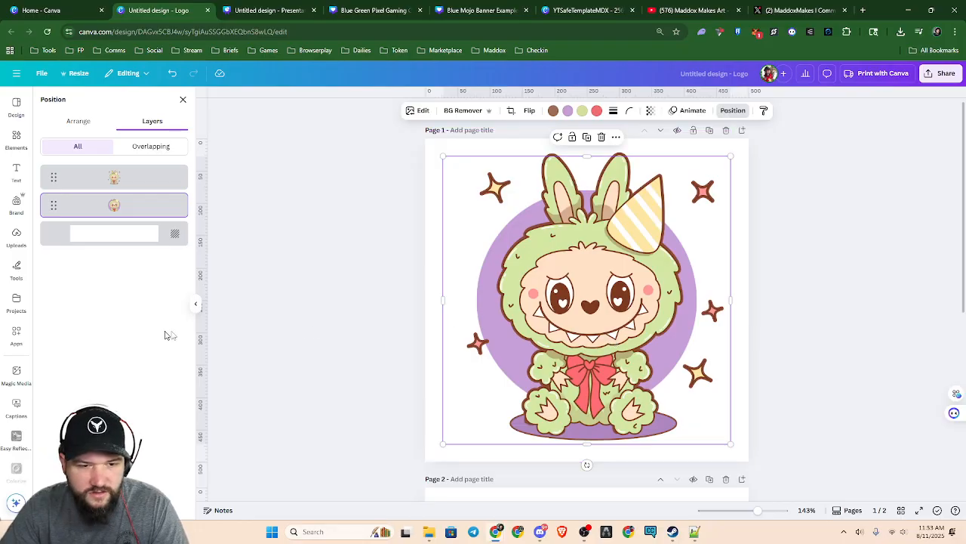
scroll(618, 324, down, 5)
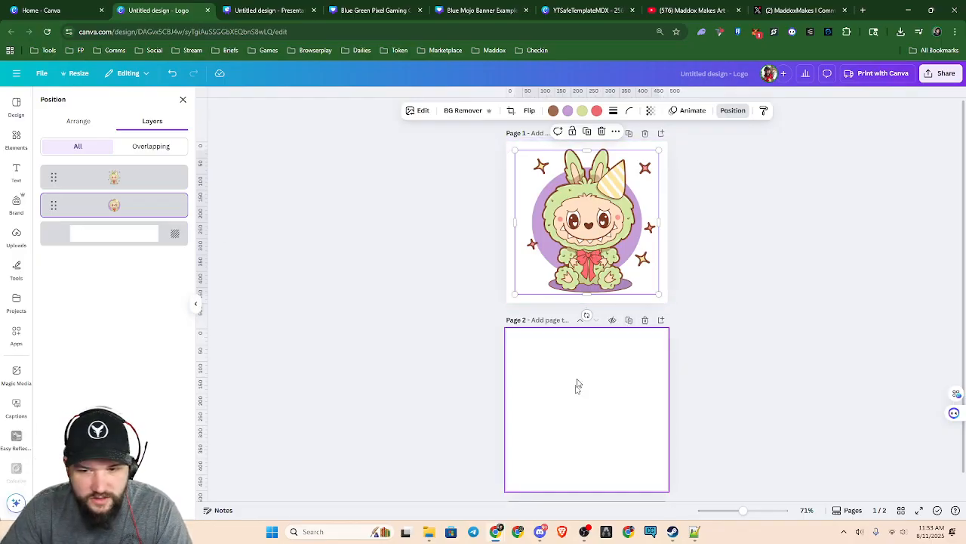
click(602, 396)
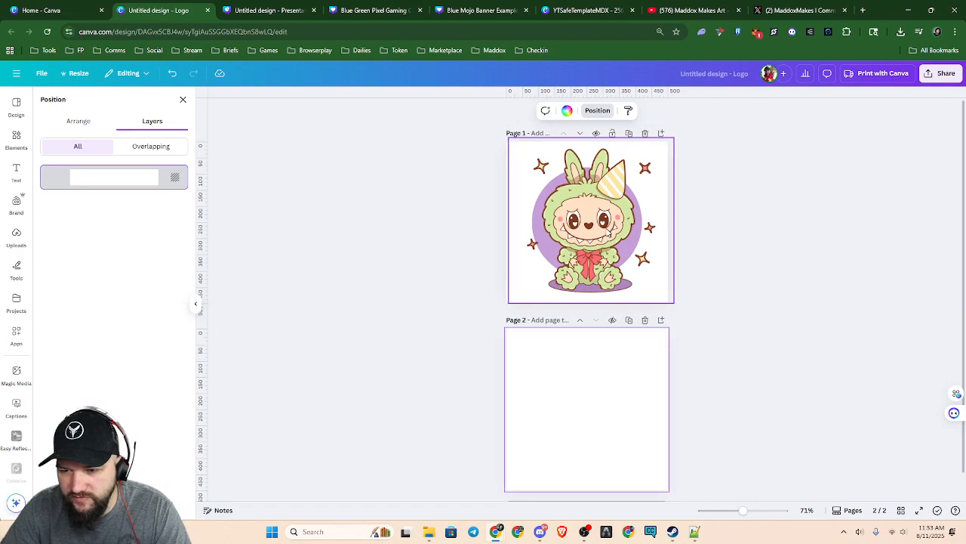
Crop the outlined creature on page 1 from its bottom edge up to the bow, cutting off its feet
click(609, 233)
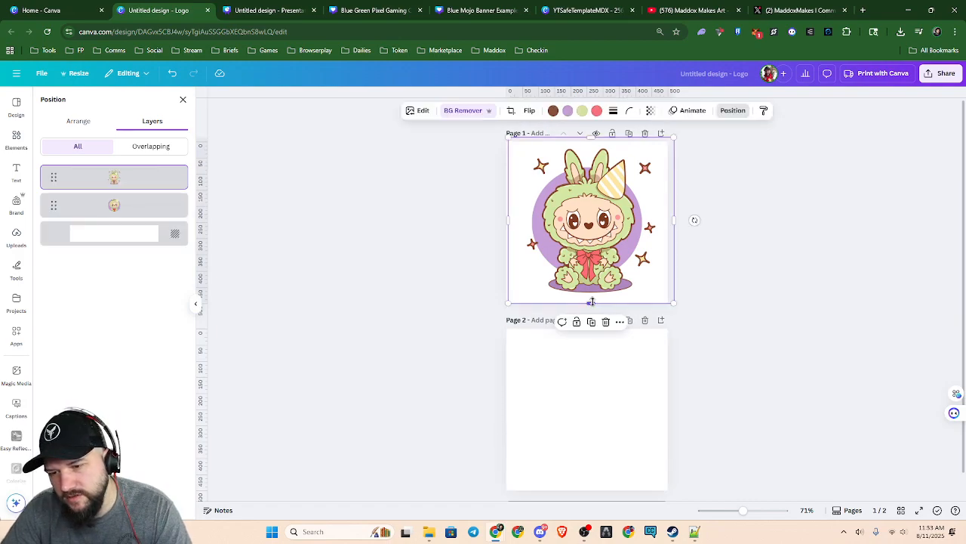
drag(591, 304, 604, 268)
click(815, 266)
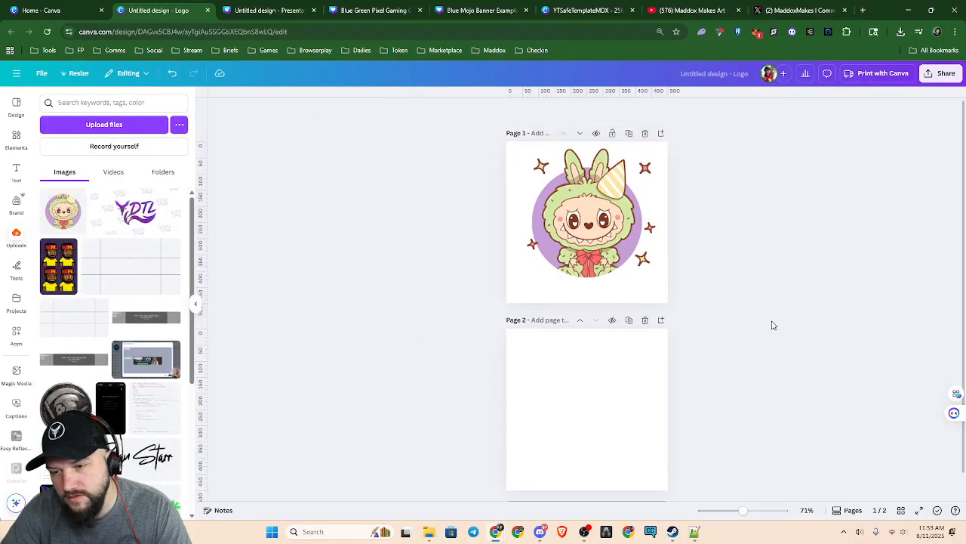
Examine how the cropped creature meets the circle's lower half on page 1, and display the page's layers
scroll(694, 326, up, 3)
scroll(671, 330, up, 3)
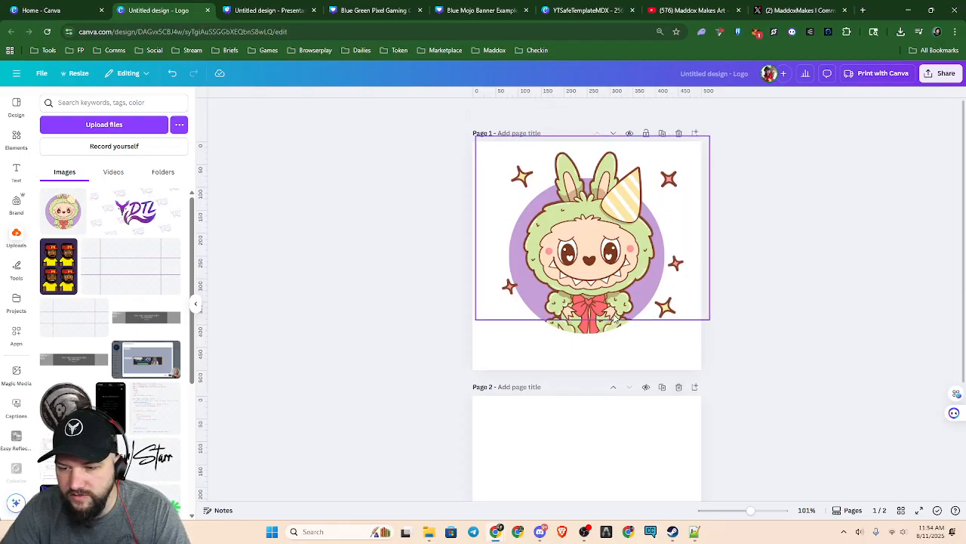
scroll(599, 344, up, 3)
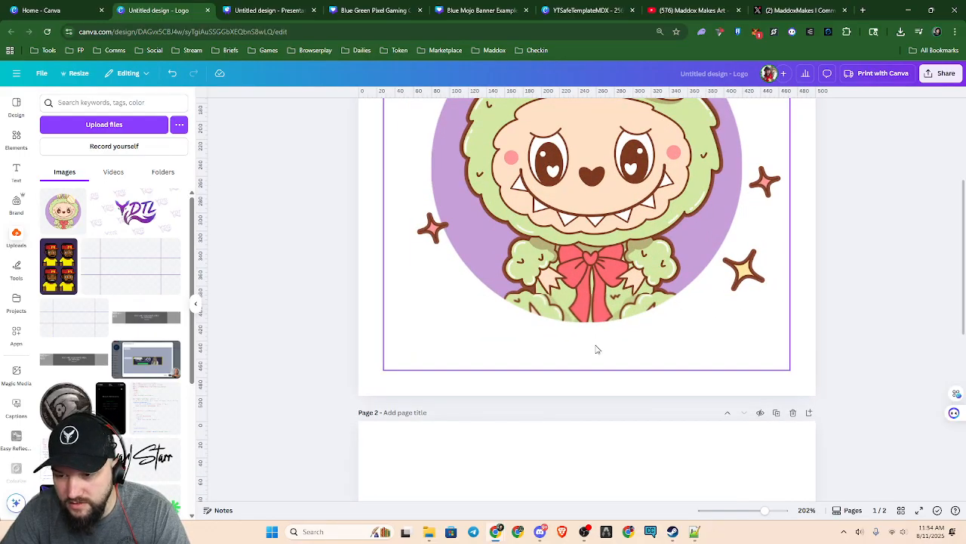
scroll(597, 349, down, 3)
key(alt+1)
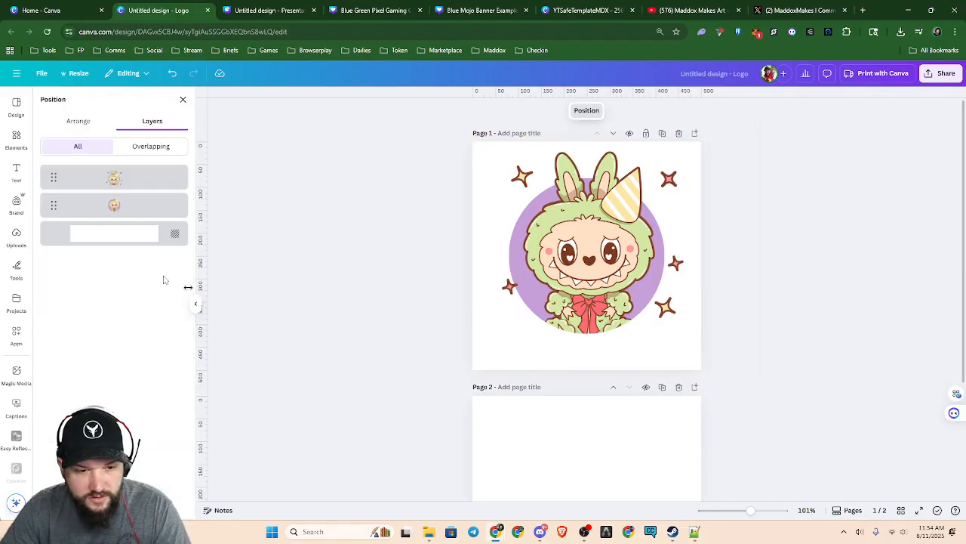
Apply an Outline shadow effect in colour #8C4C3B to the circular image behind the creature on page 1
click(135, 209)
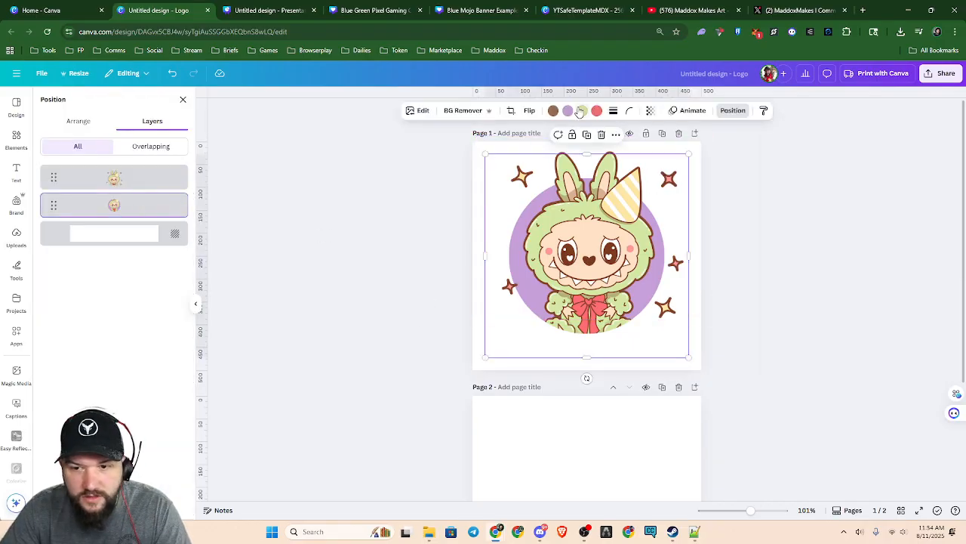
click(415, 112)
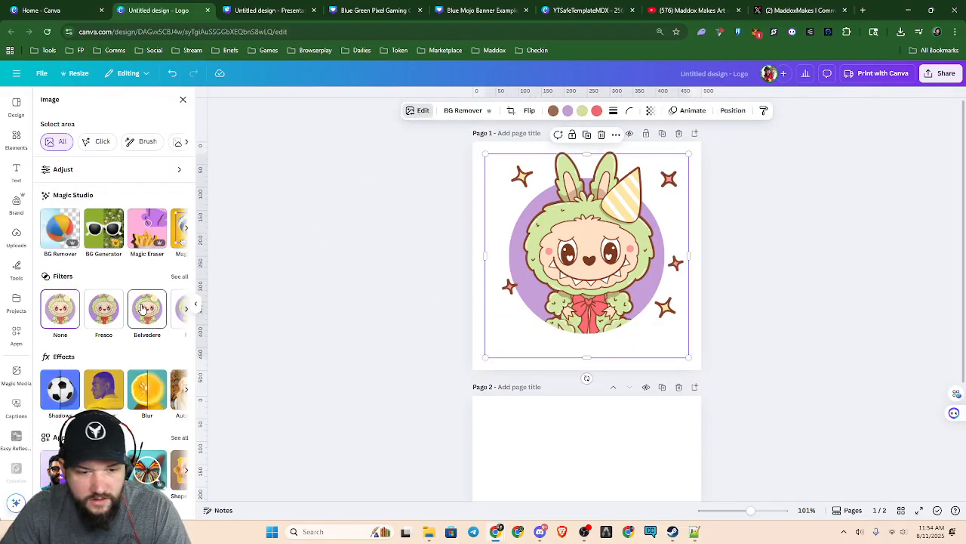
click(60, 388)
click(167, 213)
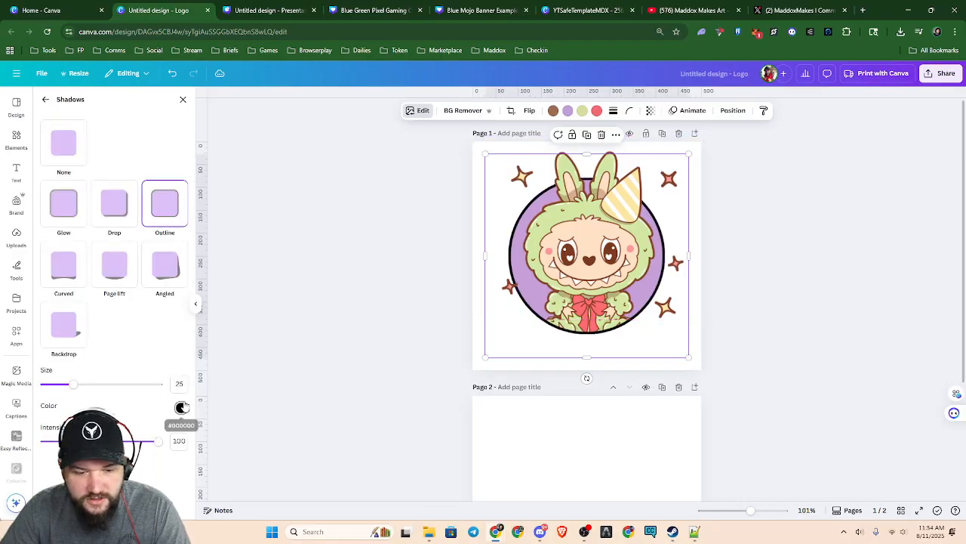
click(181, 408)
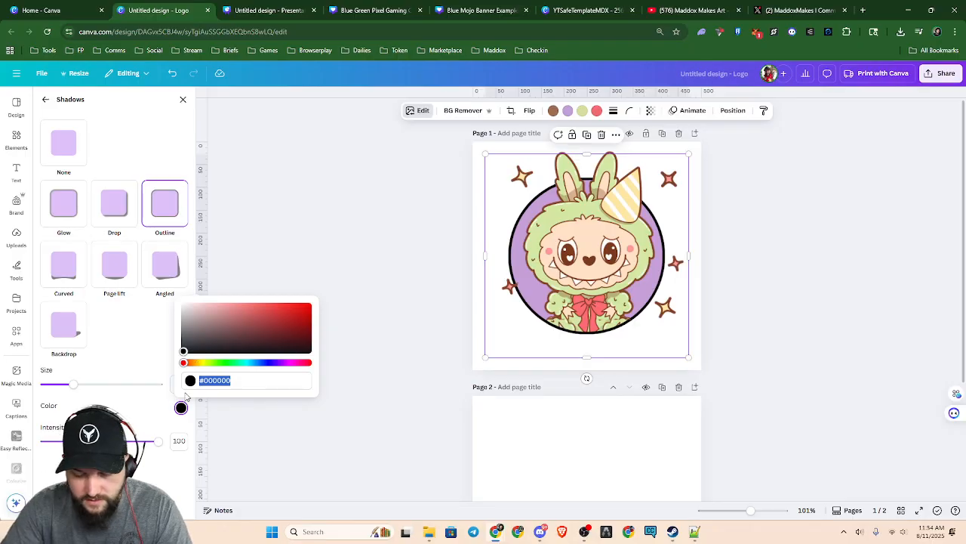
text(#8)
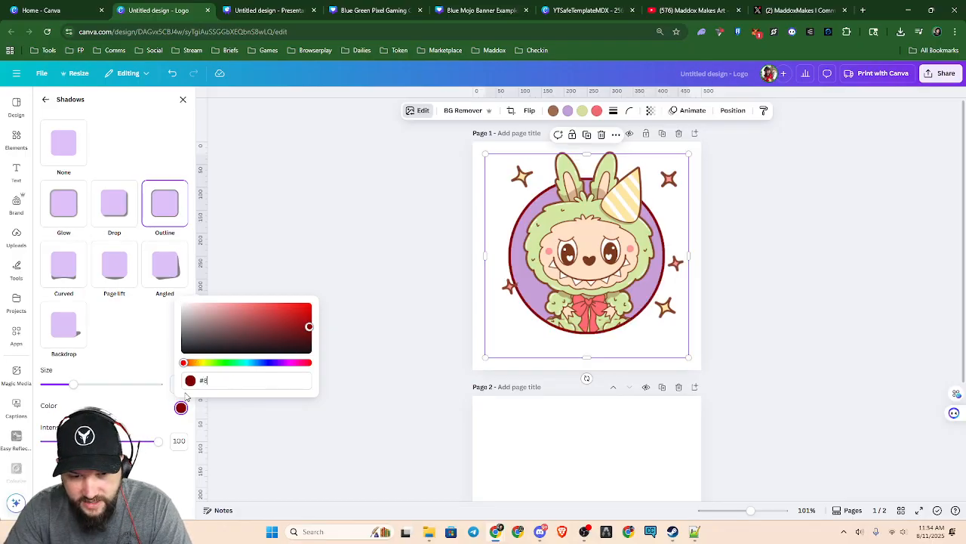
text(C4C)
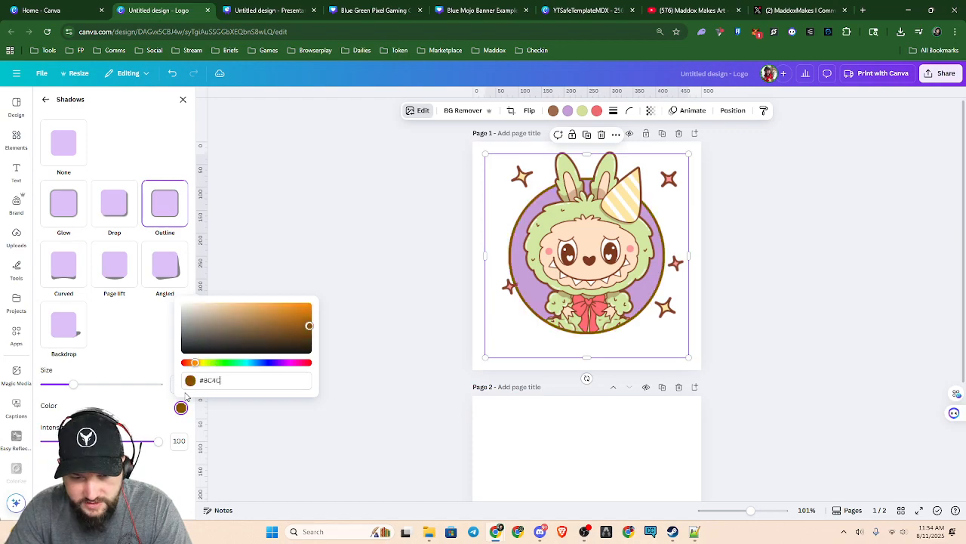
text(3B)
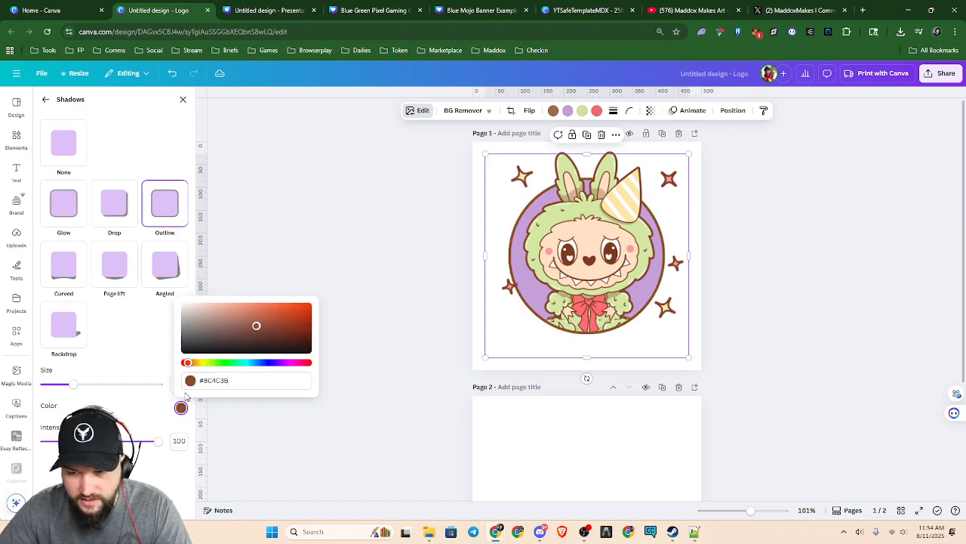
click(319, 233)
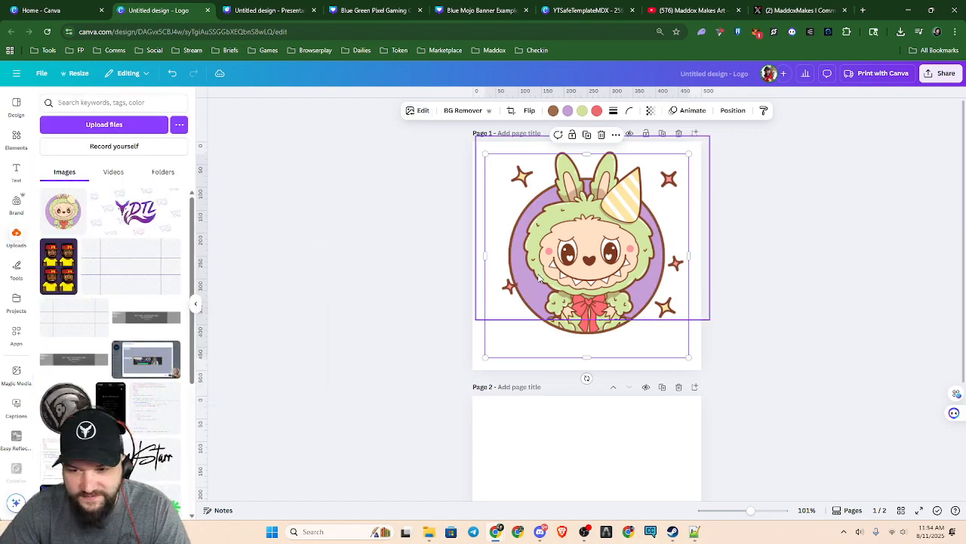
click(789, 345)
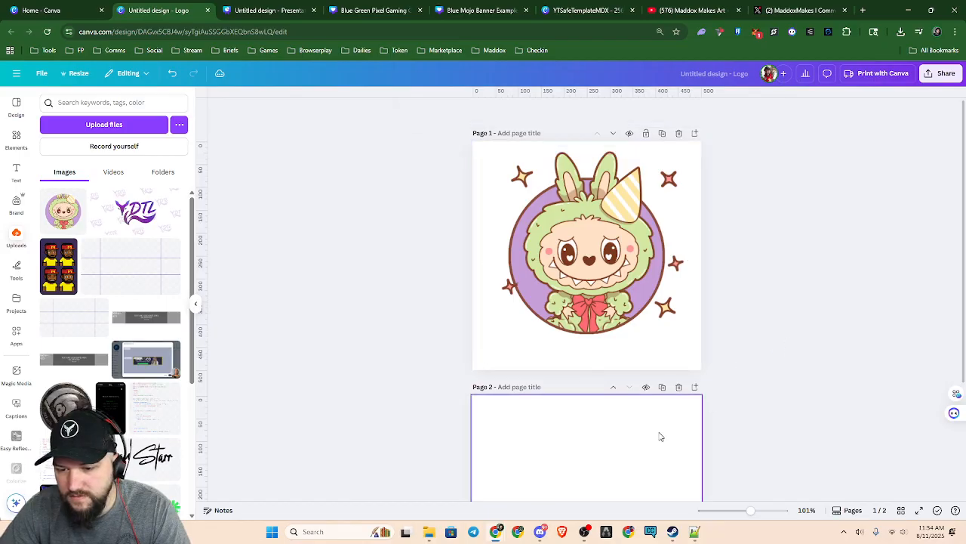
Delete the blank page 2 and rename the design as VirionisDumb
click(678, 387)
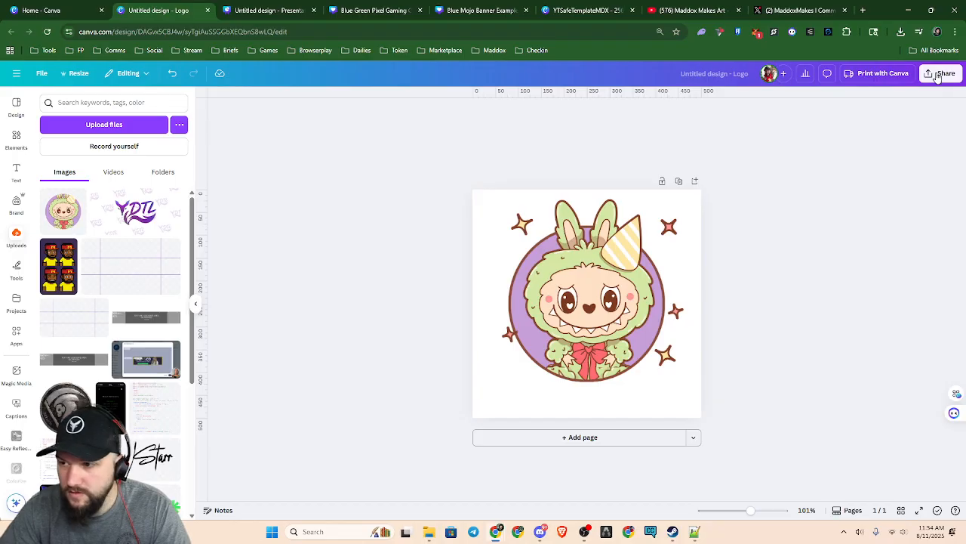
click(722, 74)
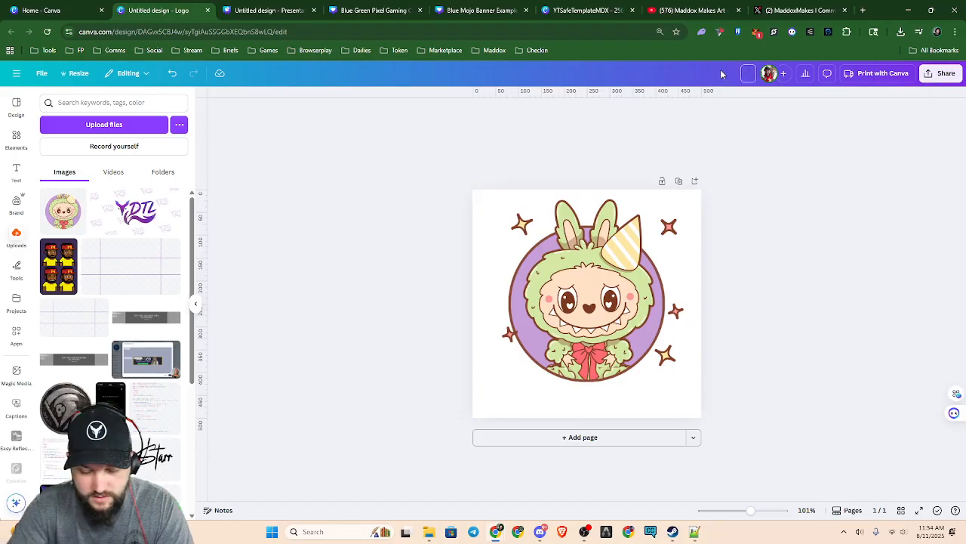
text(VirionisDumb)
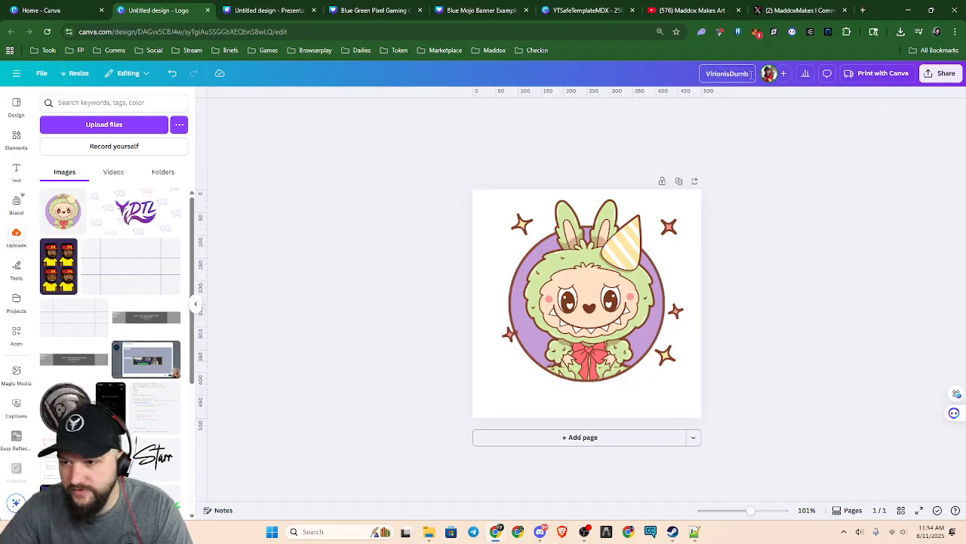
Download the logo as a PNG with a transparent background and save it as VirionisDumb in the MediaKit folder
click(940, 74)
click(803, 268)
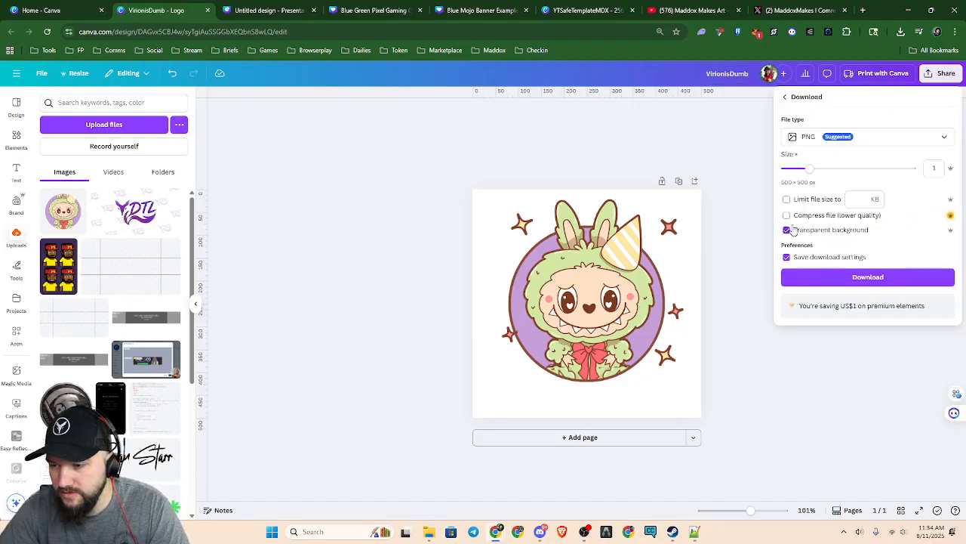
click(830, 278)
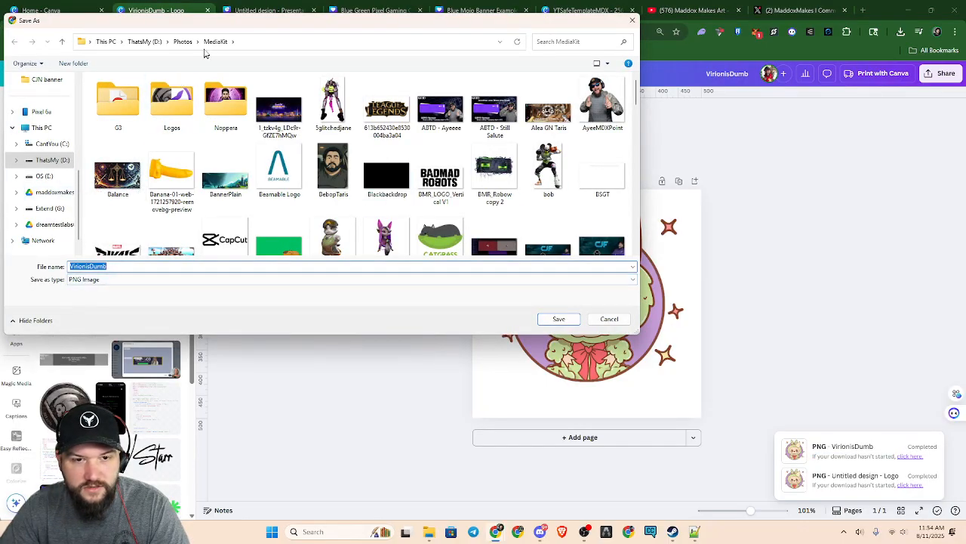
click(559, 319)
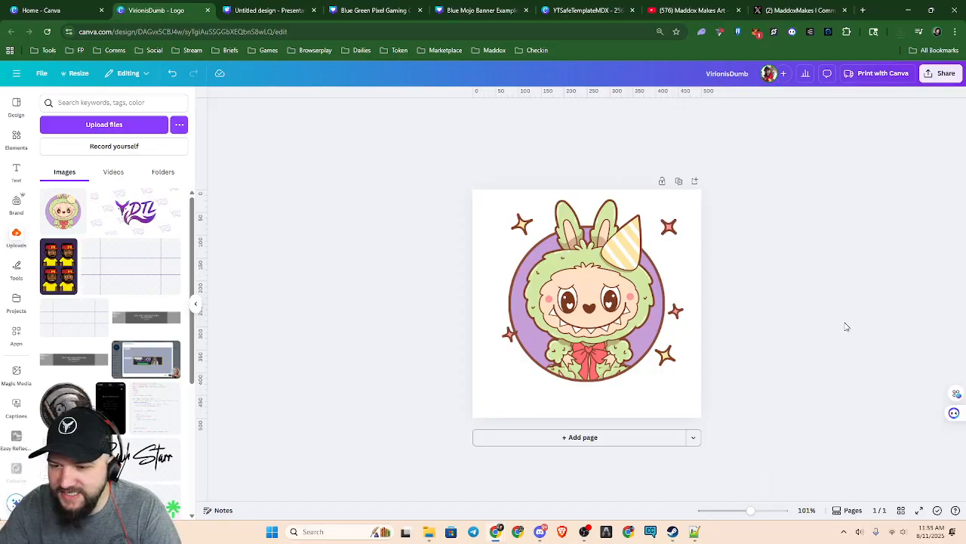
Shrink the cropped creature slightly and adjust its bottom crop edge so its body lines up with the circular image beneath
scroll(740, 367, up, 5)
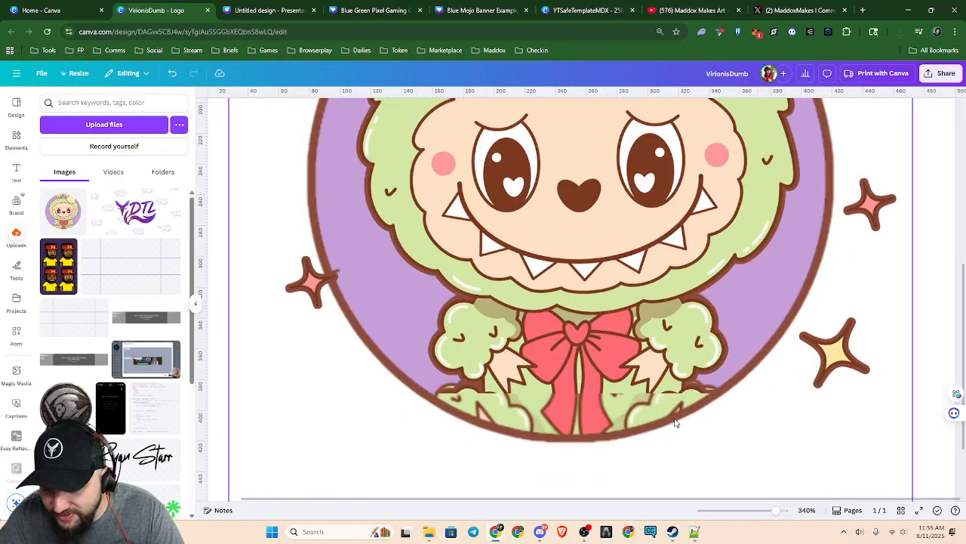
scroll(676, 423, up, 3)
click(710, 398)
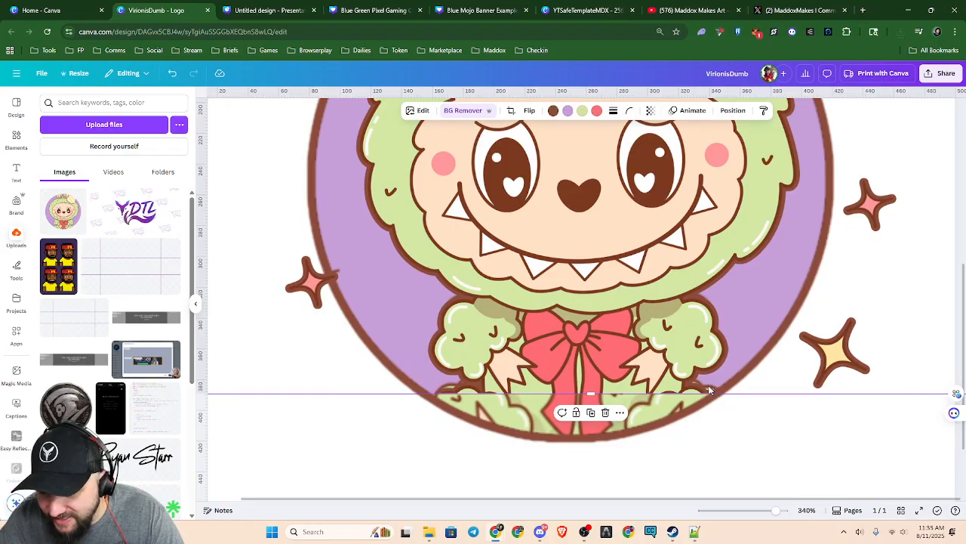
scroll(719, 370, down, 4)
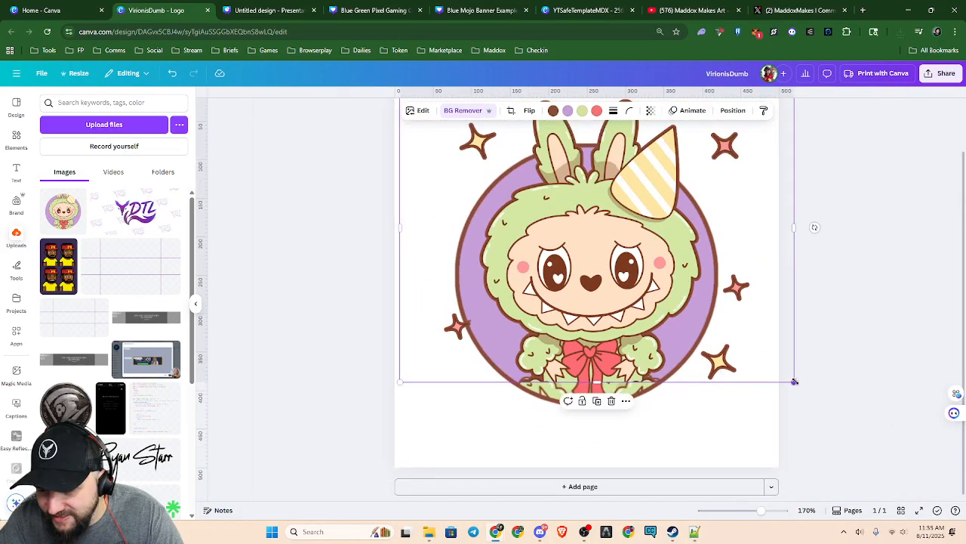
click(794, 384)
click(699, 347)
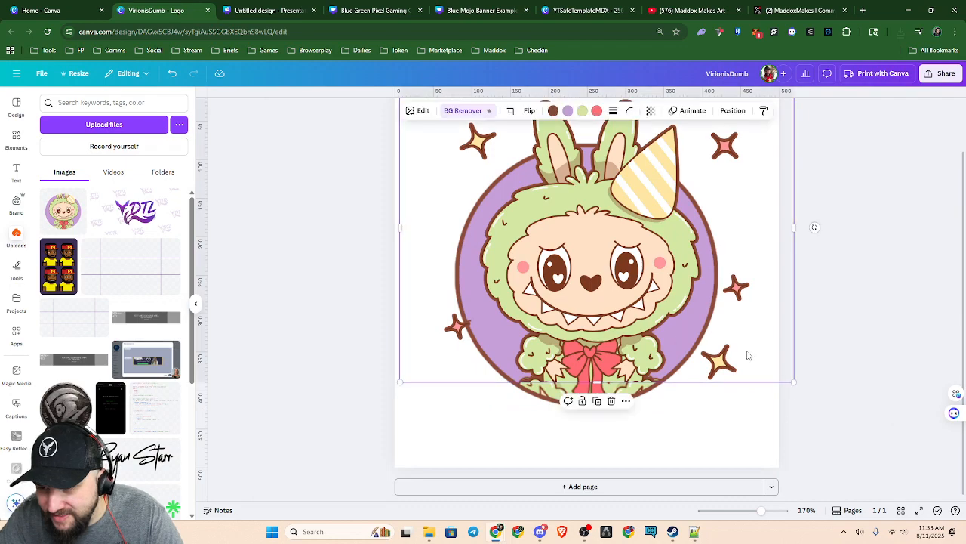
drag(793, 382, 793, 379)
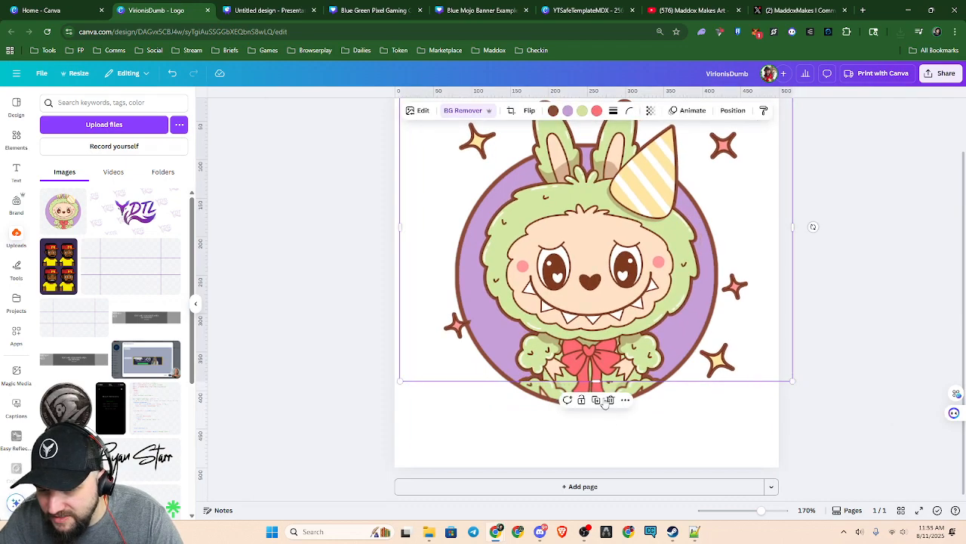
drag(596, 380, 600, 383)
click(699, 423)
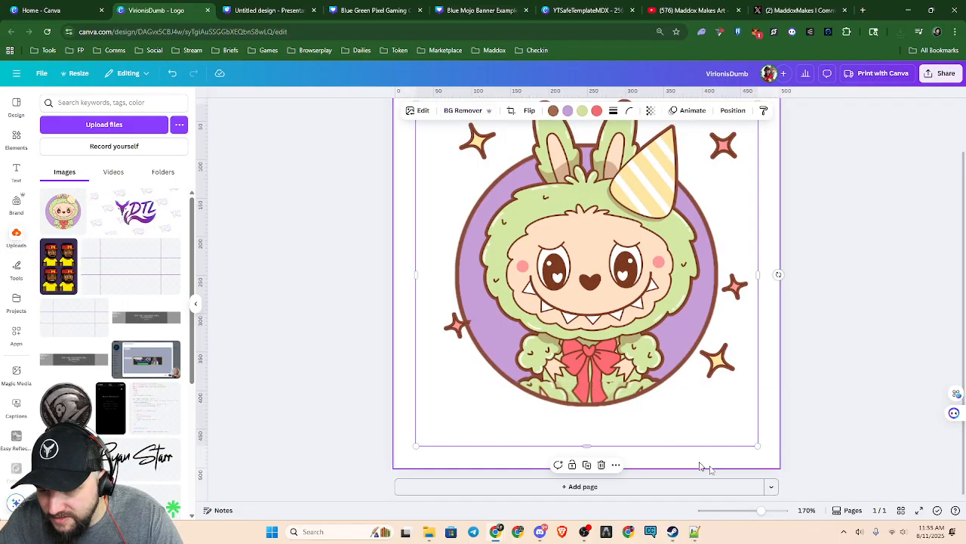
scroll(846, 445, down, 2)
click(844, 426)
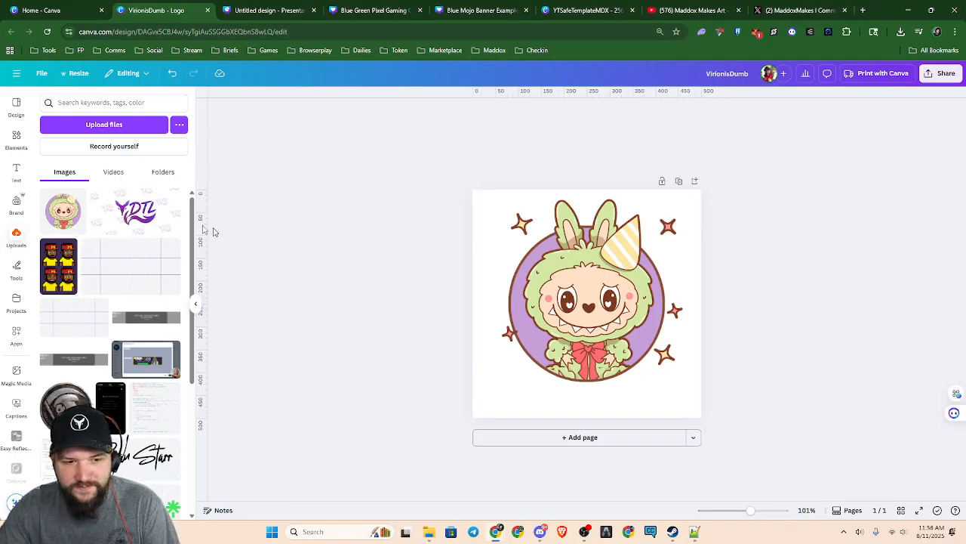
Examine the premium marks on the recently used elements and the design's PNG download options, including the transparent background setting
click(16, 140)
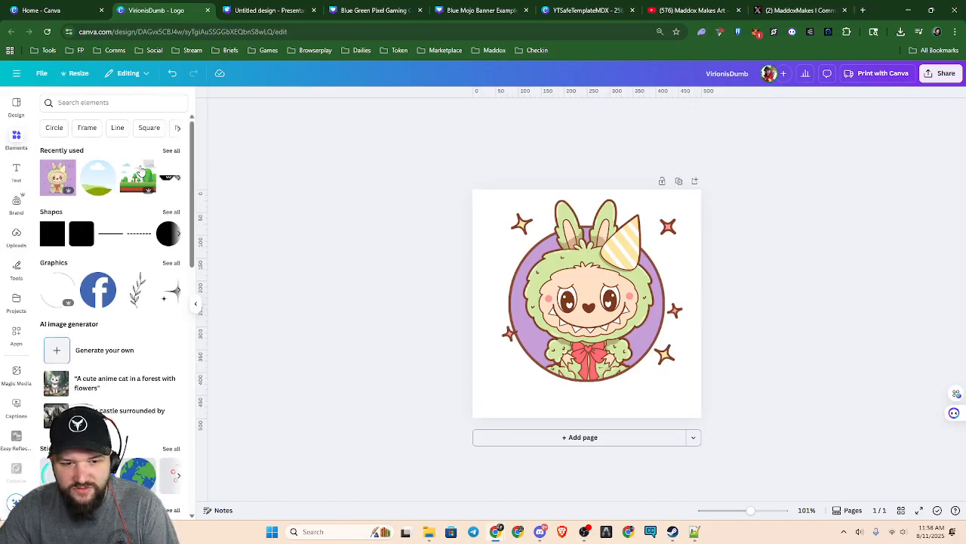
mouse_move(67, 194)
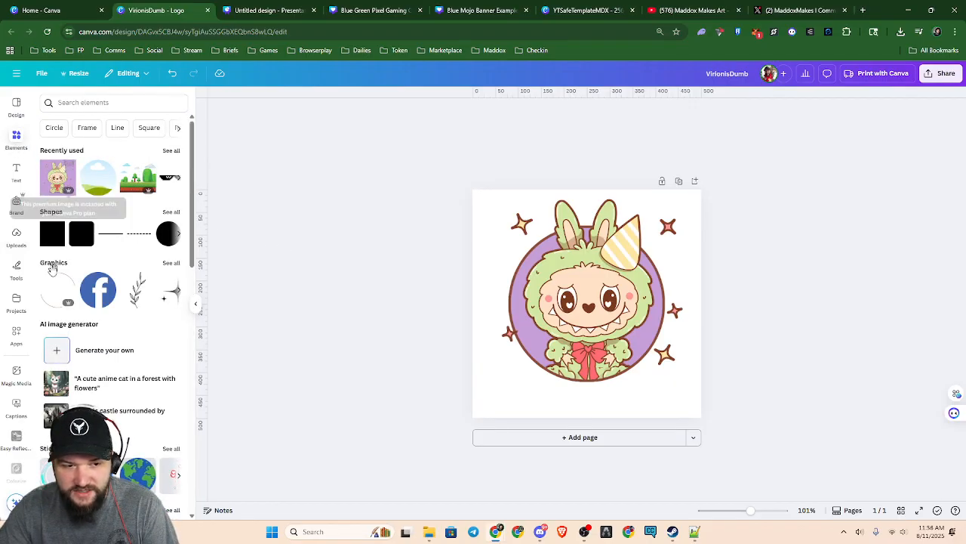
click(936, 73)
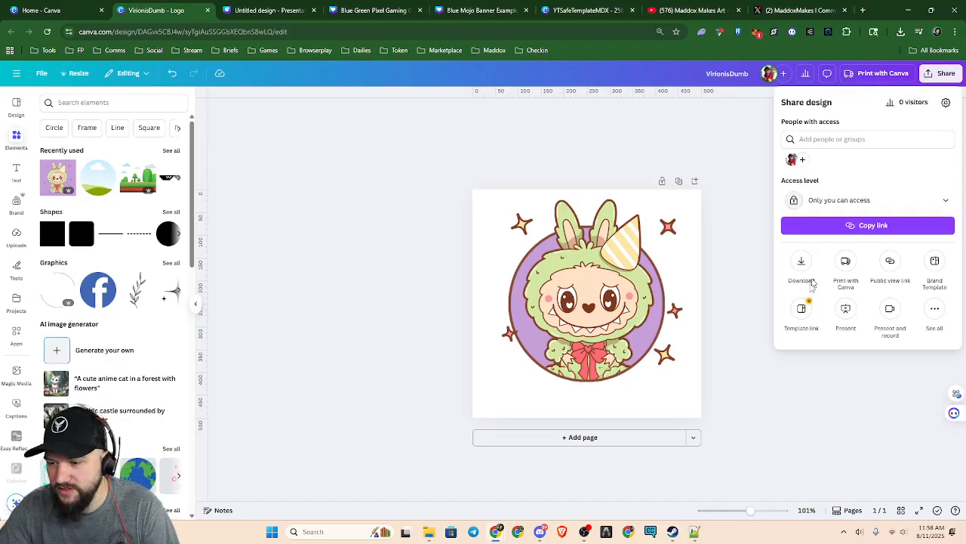
click(803, 262)
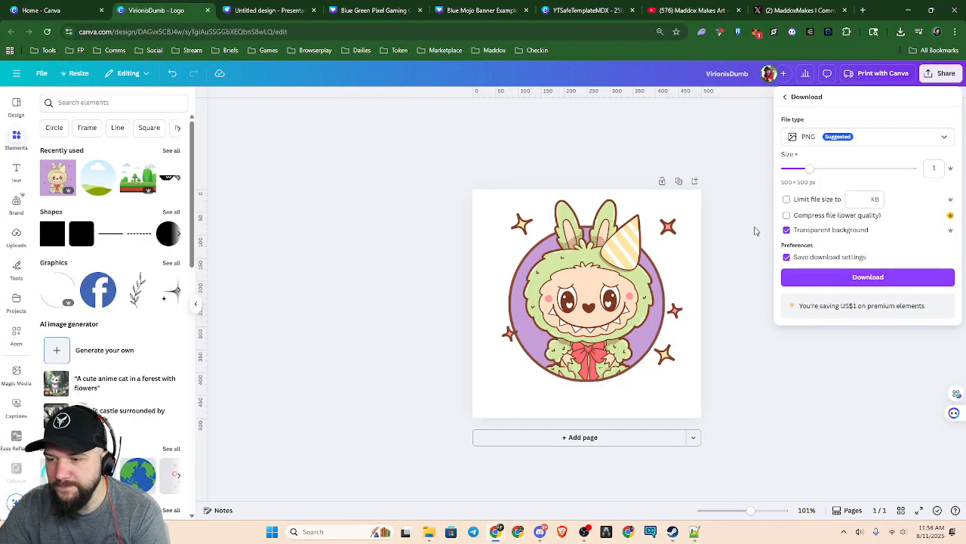
click(766, 232)
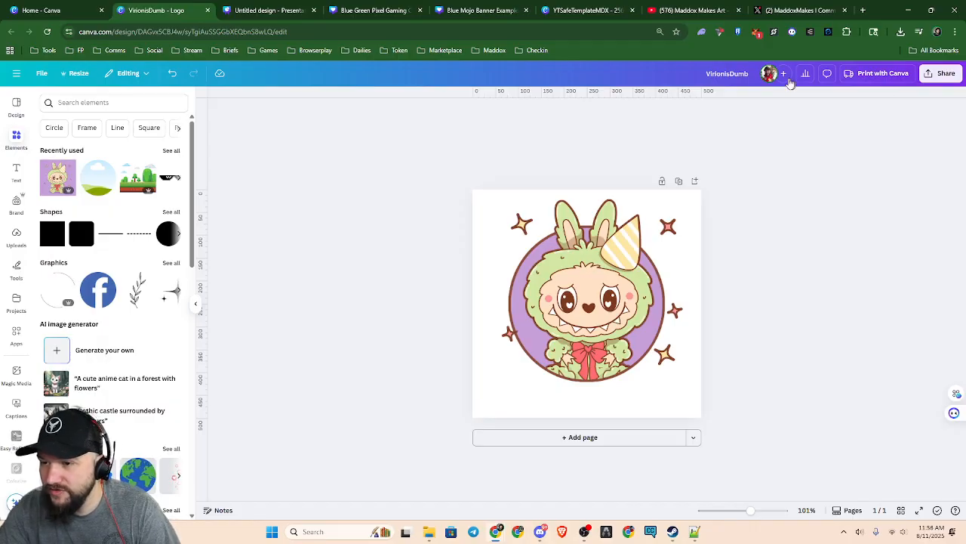
Look through the account options and the subscription renewal notifications, and close both lists
click(18, 75)
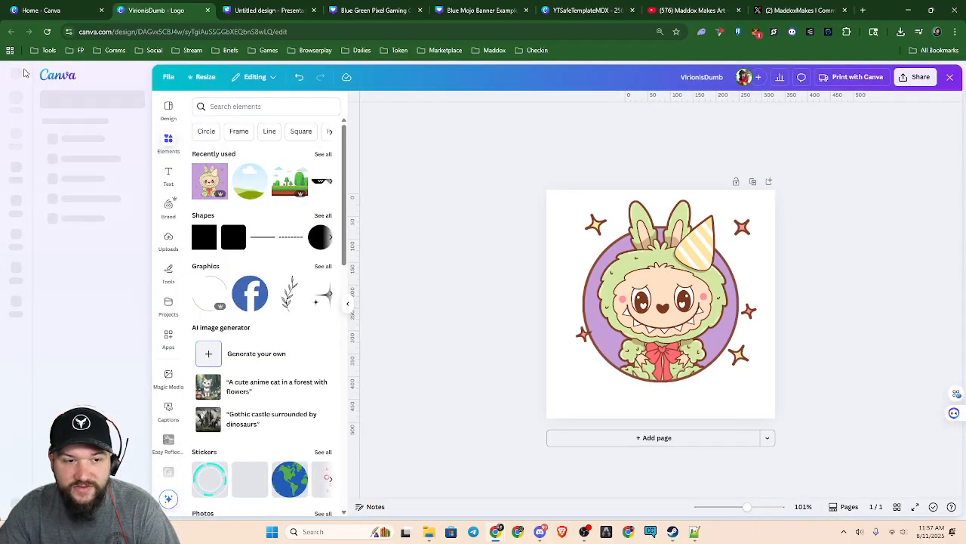
click(13, 502)
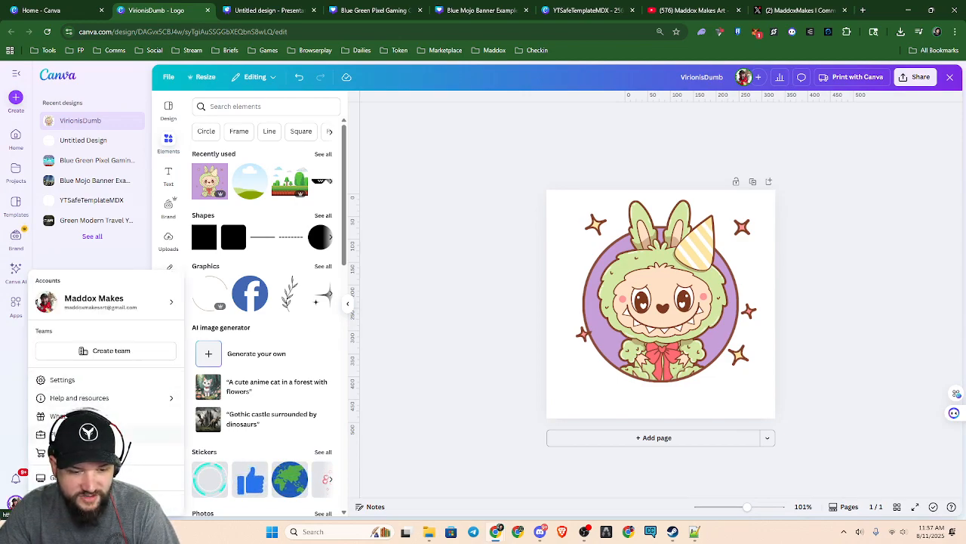
mouse_move(151, 315)
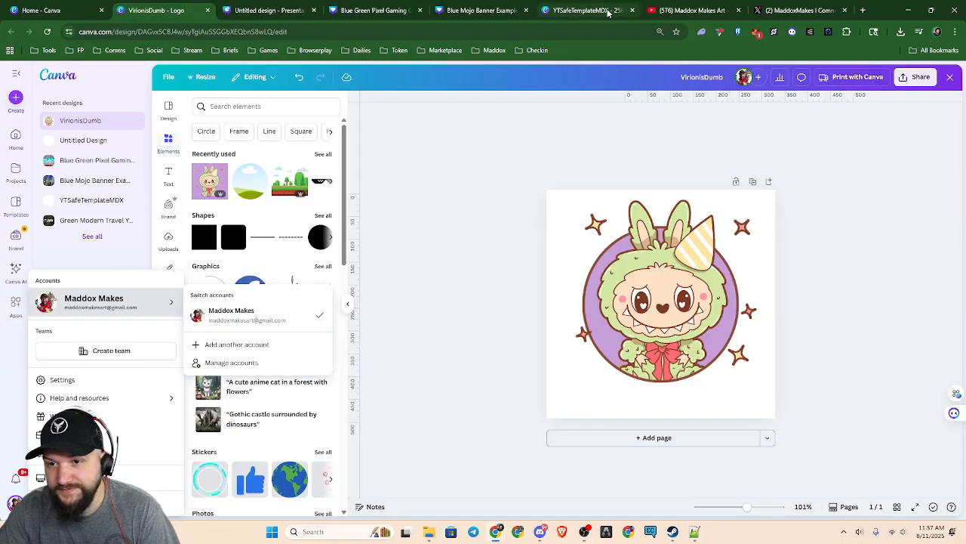
click(18, 359)
click(21, 482)
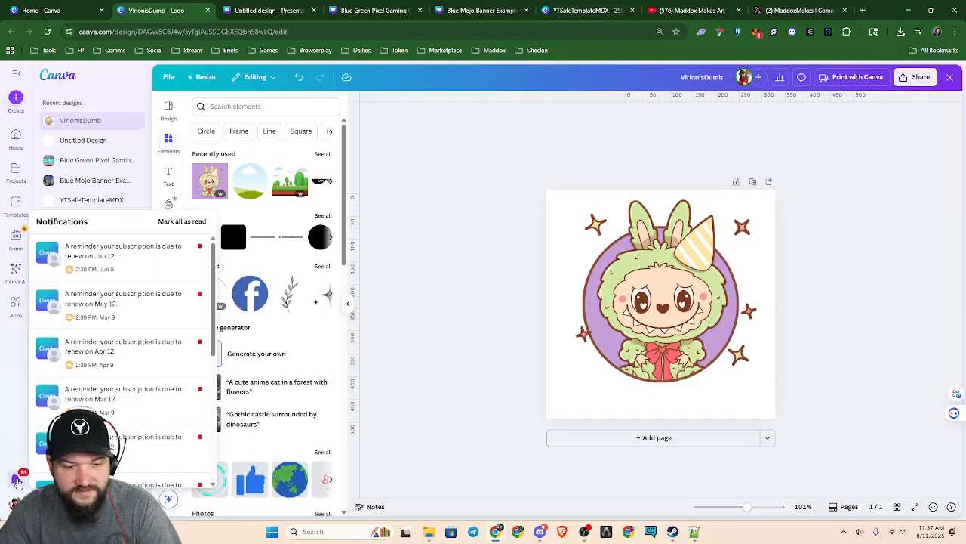
click(20, 390)
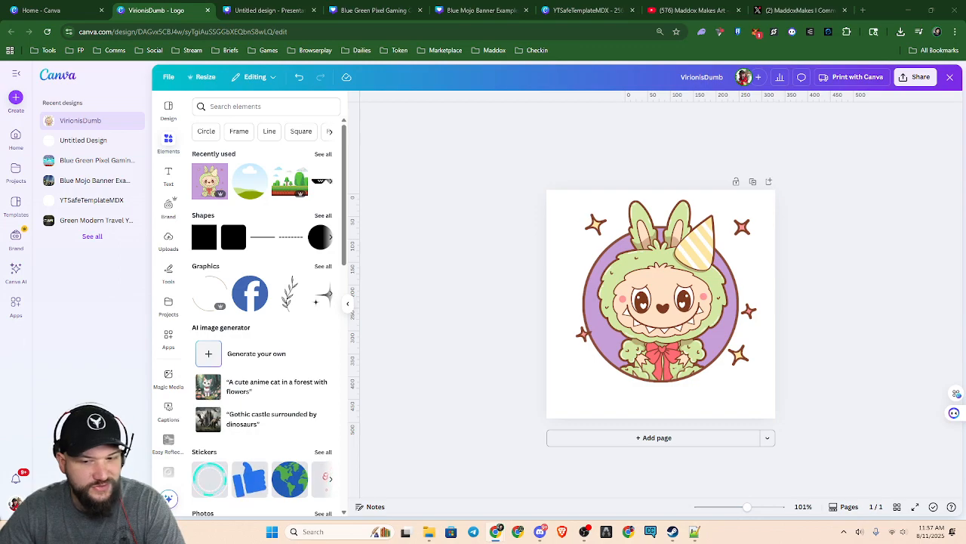
Bring up the Blue Mojo Banner Example 2 design for a closer look, and open remove.bg in a new browser tab
click(468, 10)
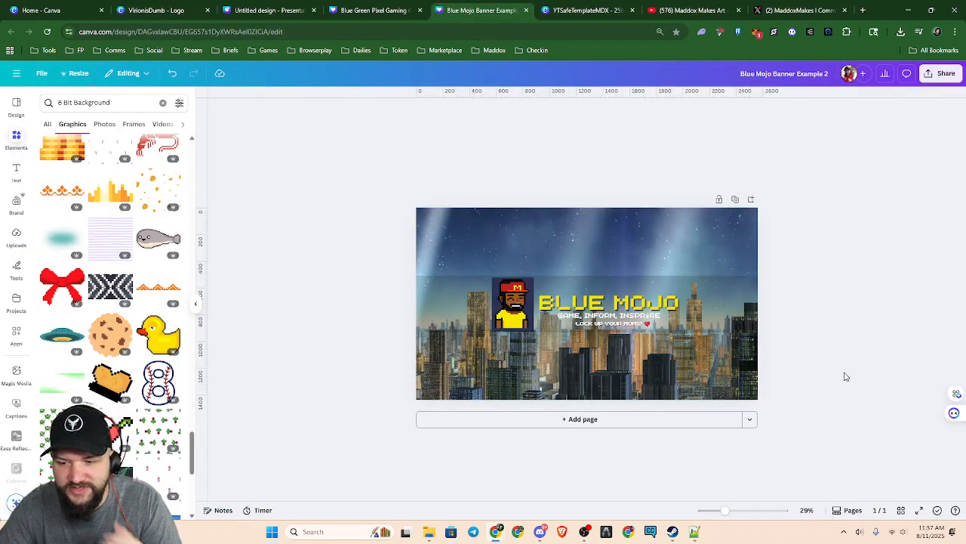
scroll(687, 389, up, 3)
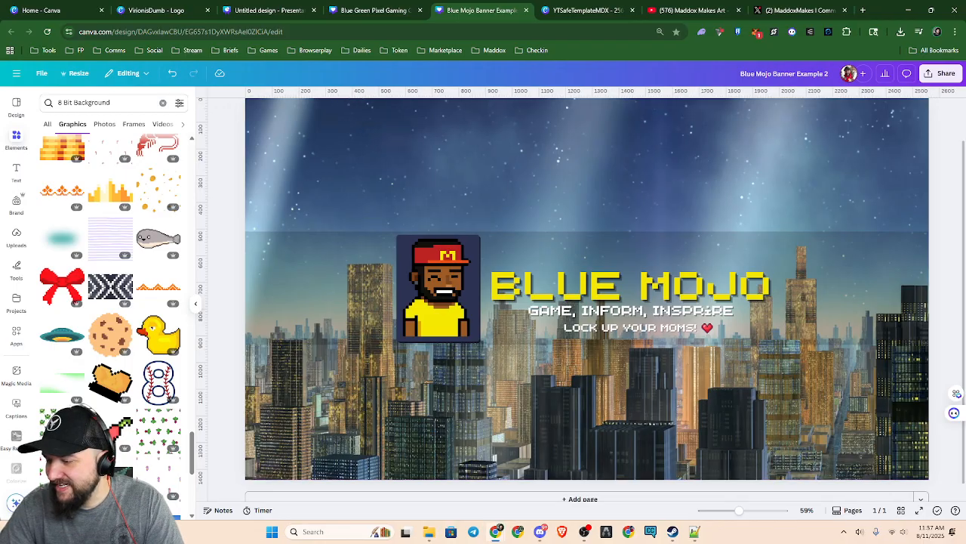
click(865, 11)
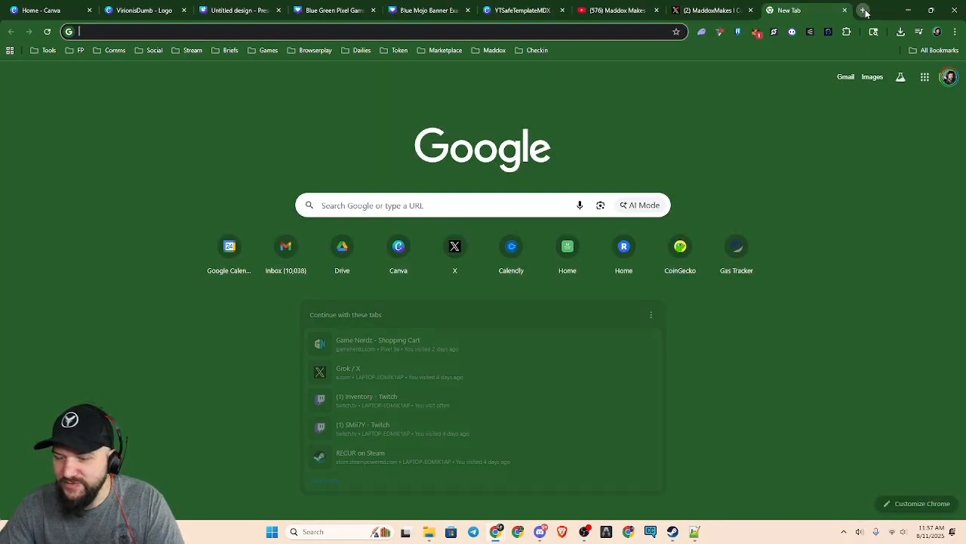
text(Rte)
key(BackSpace)
key(BackSpace)
text(emove.bg)
key(Return)
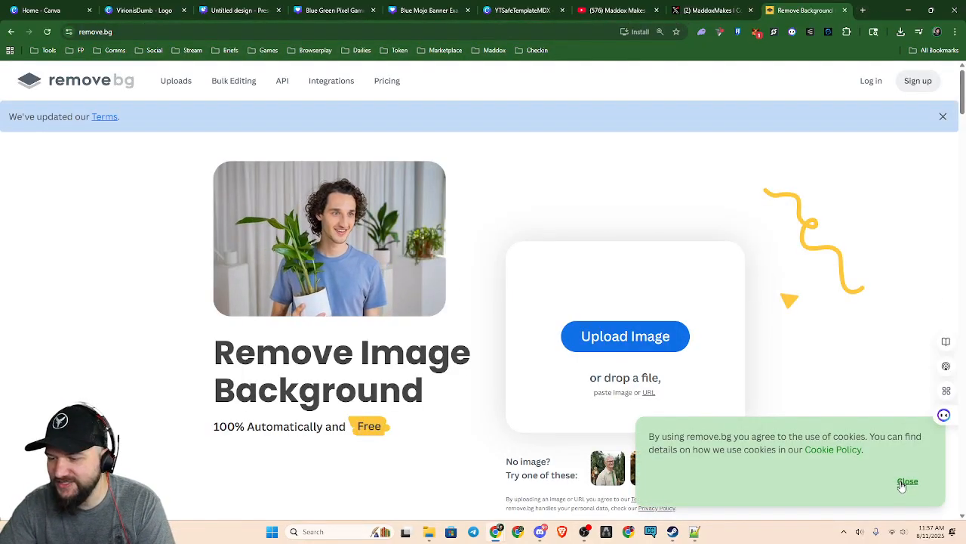
Dismiss the cookie notice and look over the remove.bg home page with its image upload area
click(908, 481)
scroll(800, 354, down, 2)
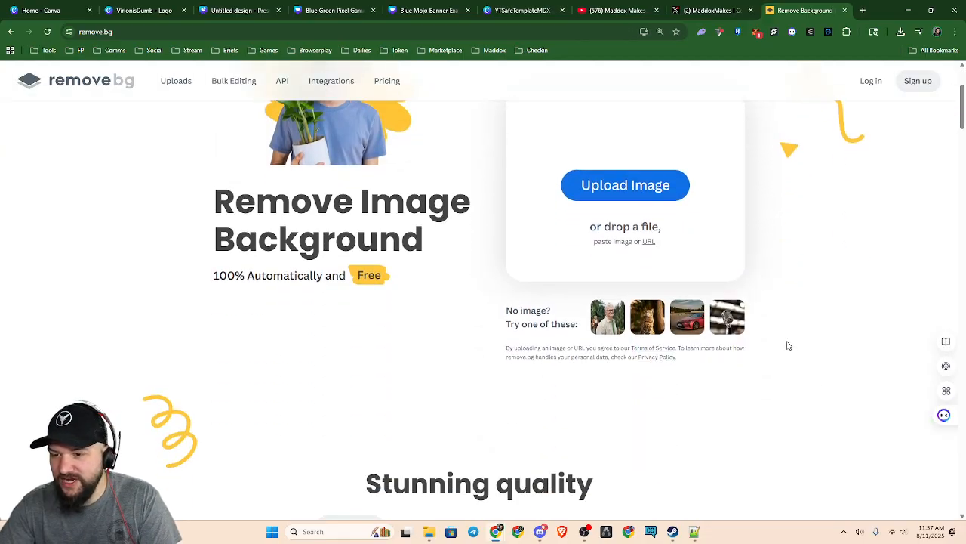
scroll(791, 346, up, 2)
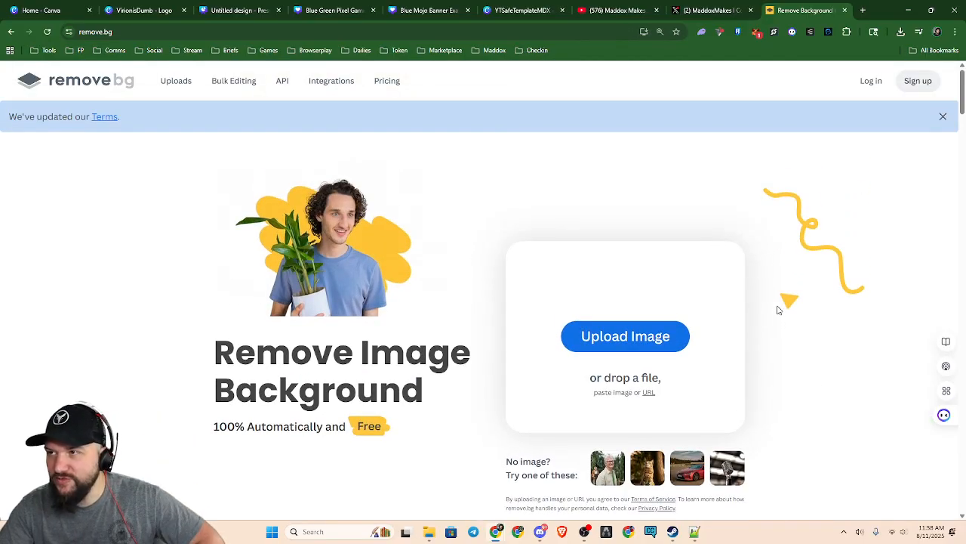
scroll(779, 295, down, 8)
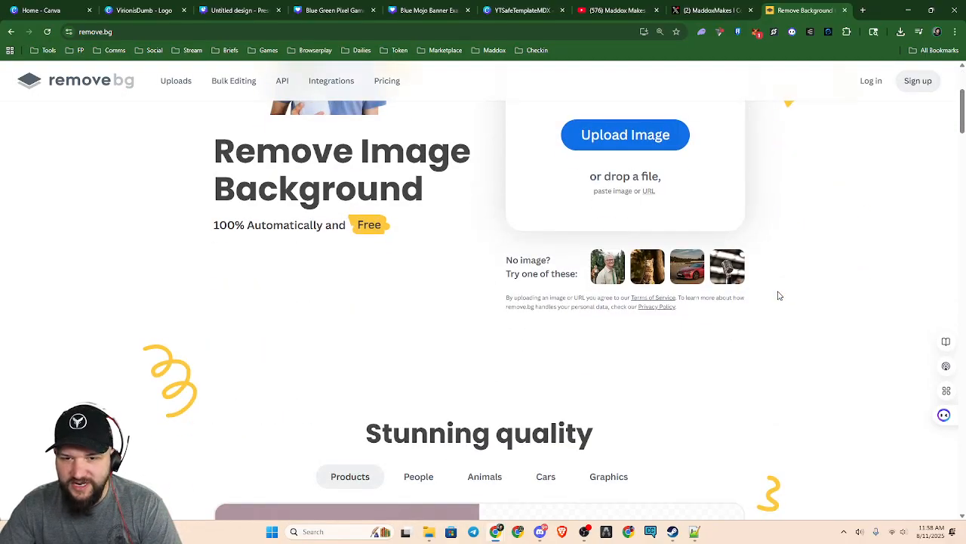
scroll(782, 317, up, 4)
scroll(786, 329, up, 5)
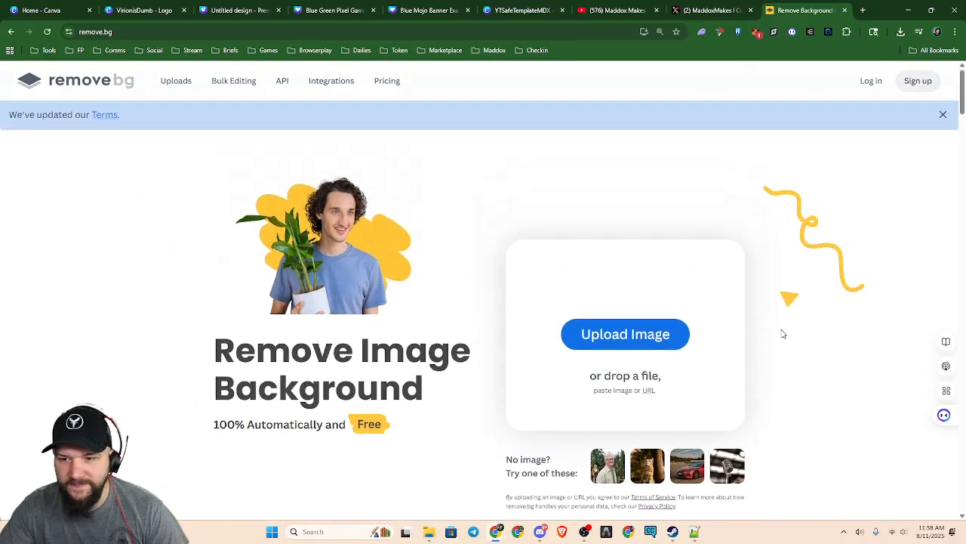
Upload the ScaryMDX image from the Photos > Maddox folder to have its background removed
click(624, 338)
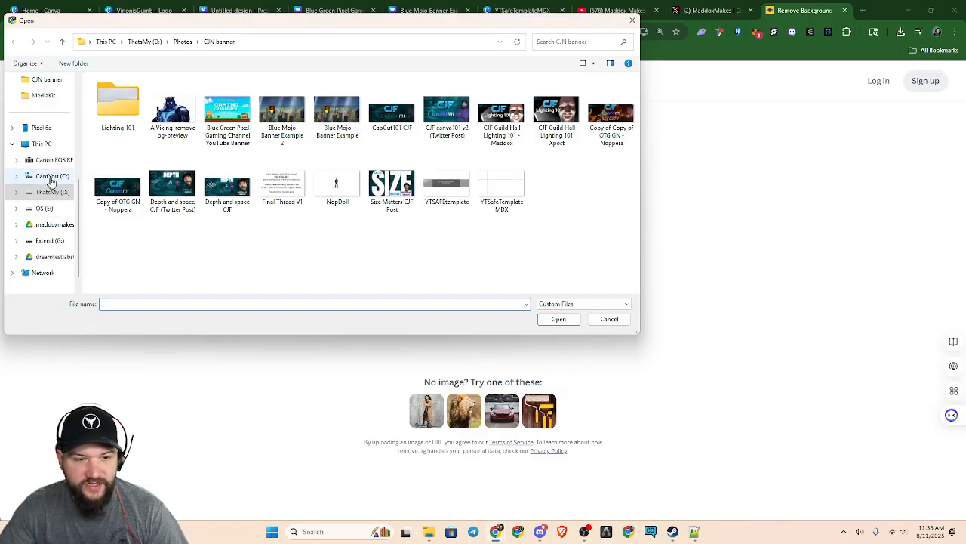
click(185, 42)
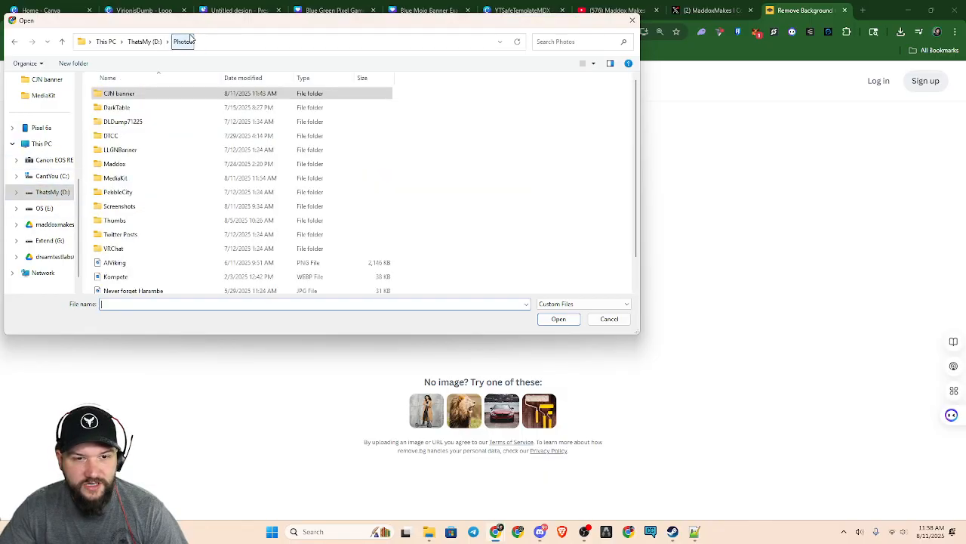
double_click(159, 164)
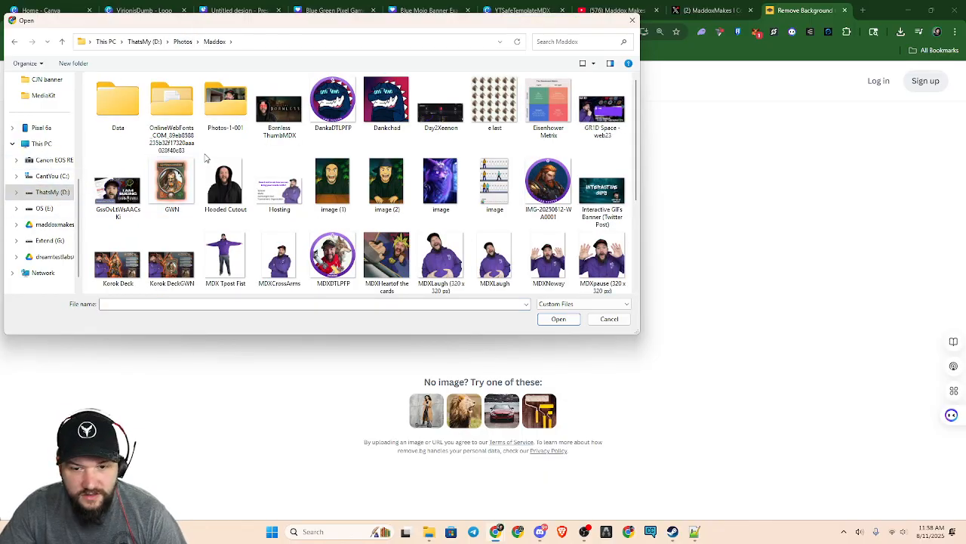
scroll(199, 280, down, 1)
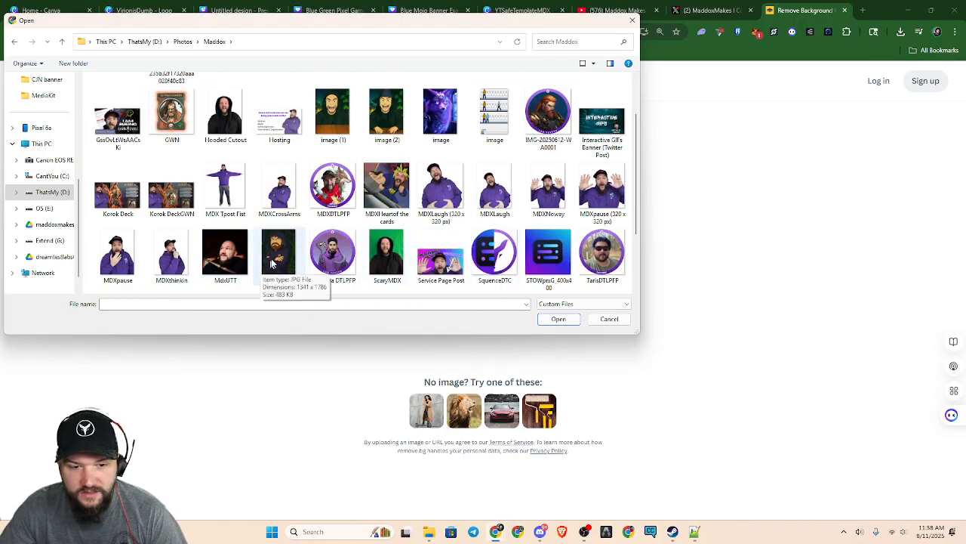
scroll(468, 241, down, 1)
click(385, 191)
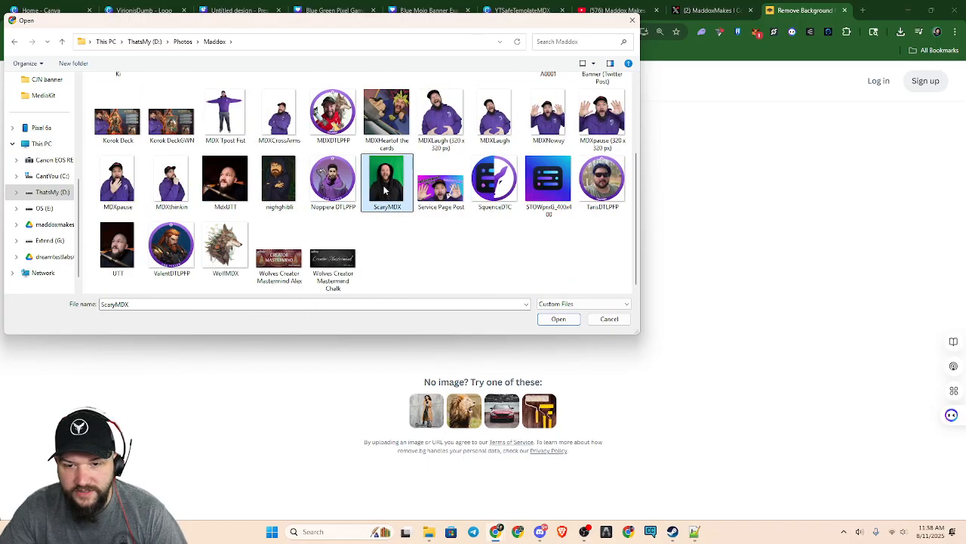
click(563, 319)
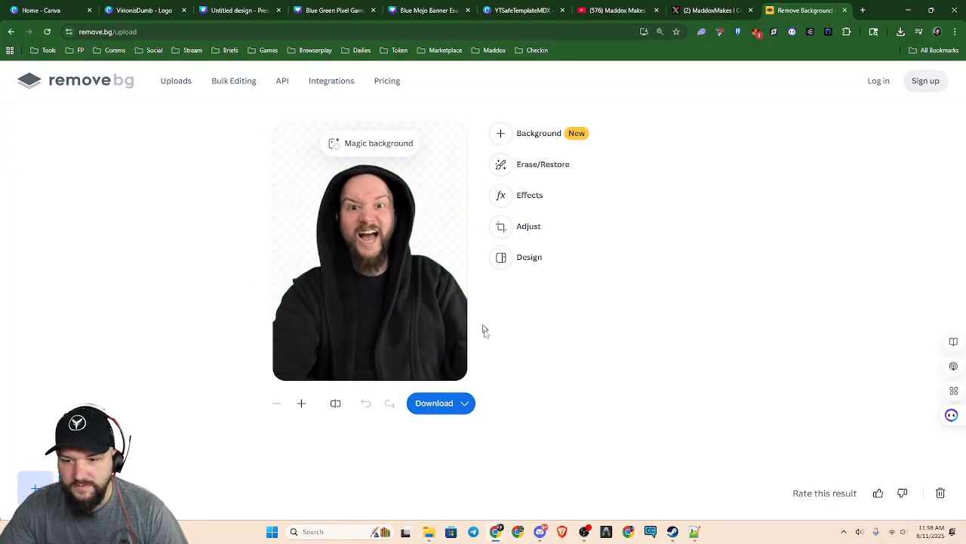
Check the download size choices for the cutout and take a screen snip of that area
click(434, 409)
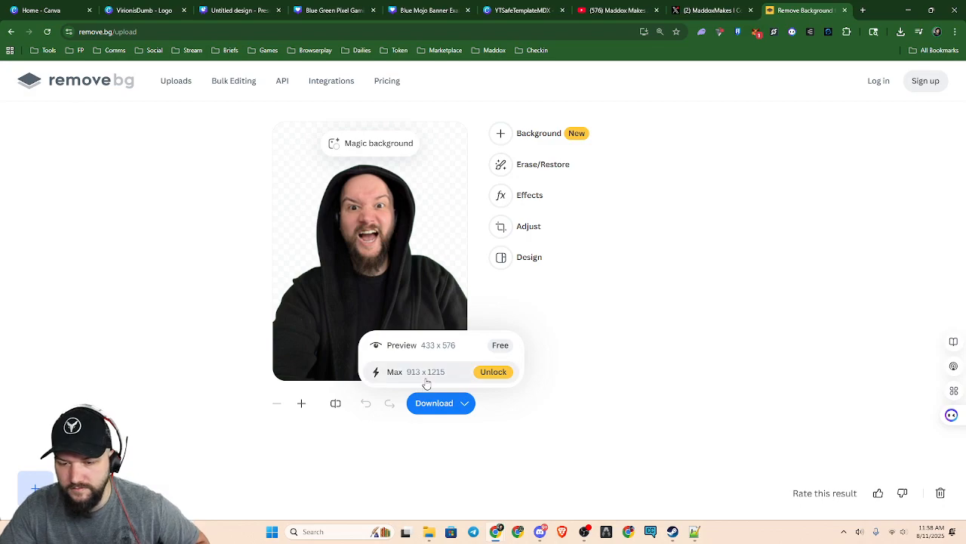
key(super+shift+s)
drag(218, 251, 619, 427)
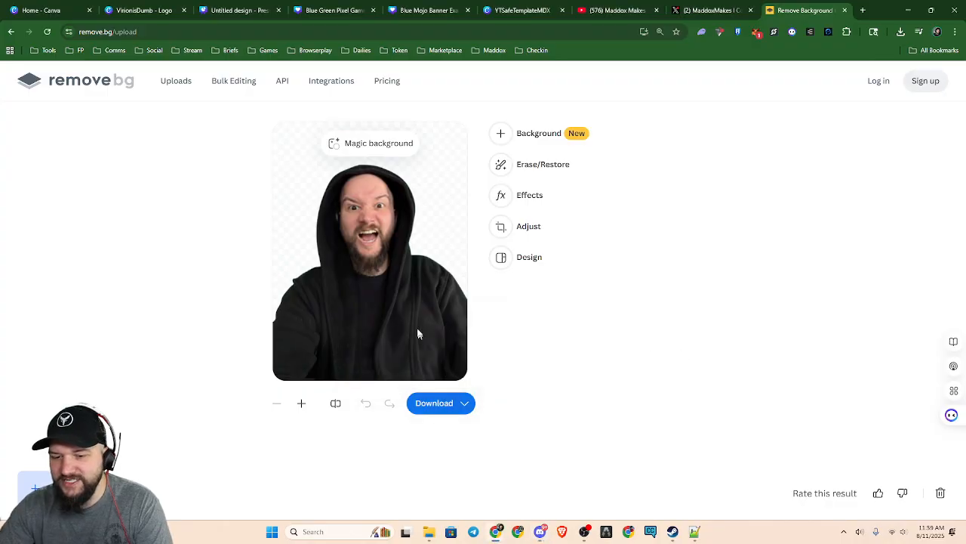
mouse_move(440, 403)
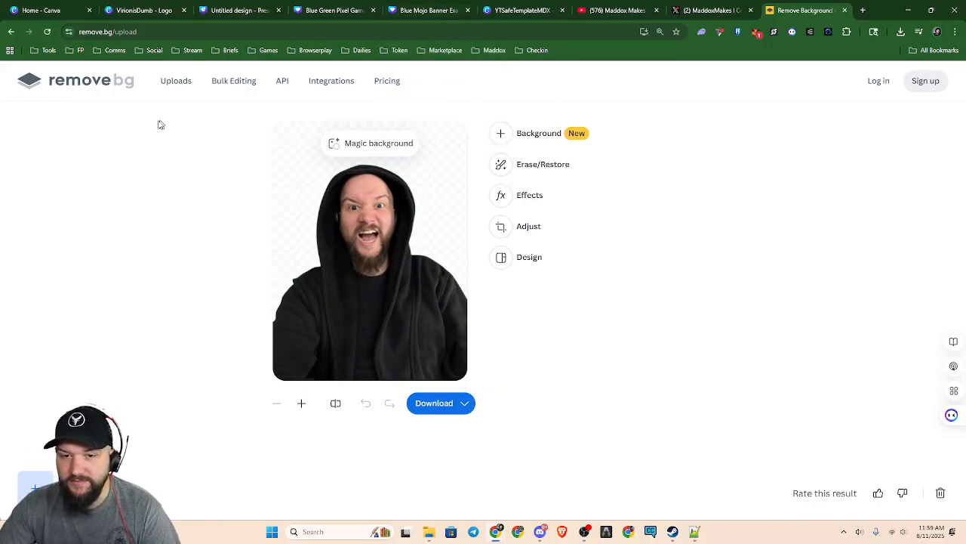
Examine the remove.bg pricing plans and close the site to return to the Blue Mojo banner
click(387, 80)
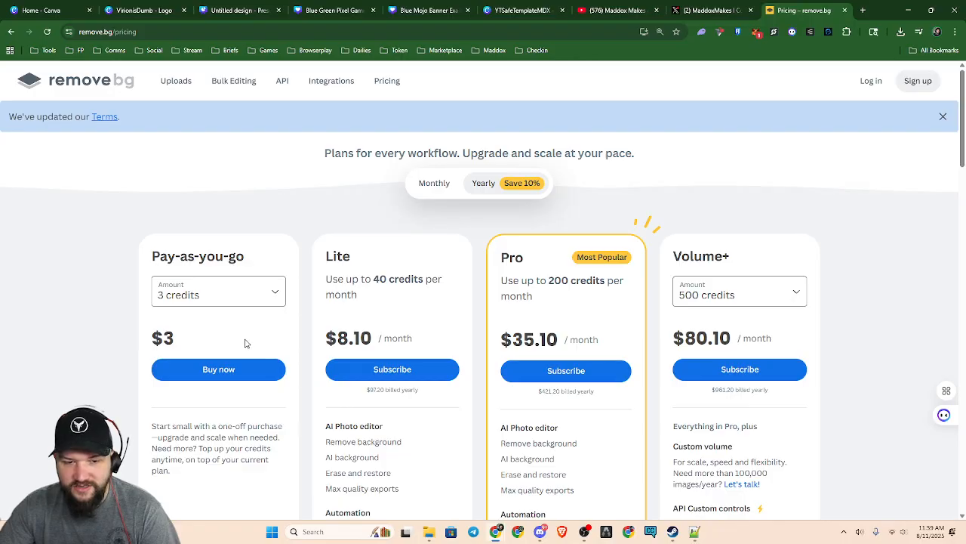
scroll(870, 364, down, 1)
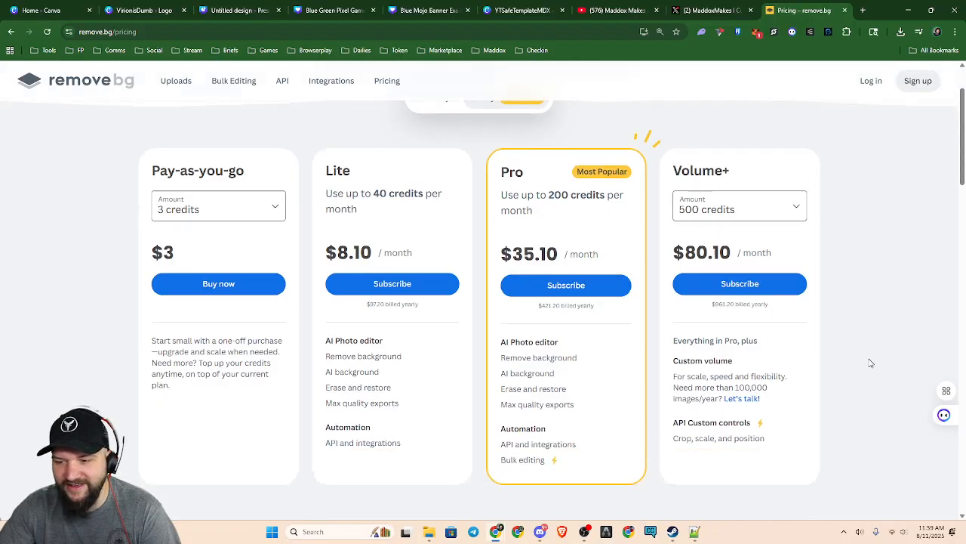
scroll(871, 363, down, 1)
scroll(850, 396, up, 2)
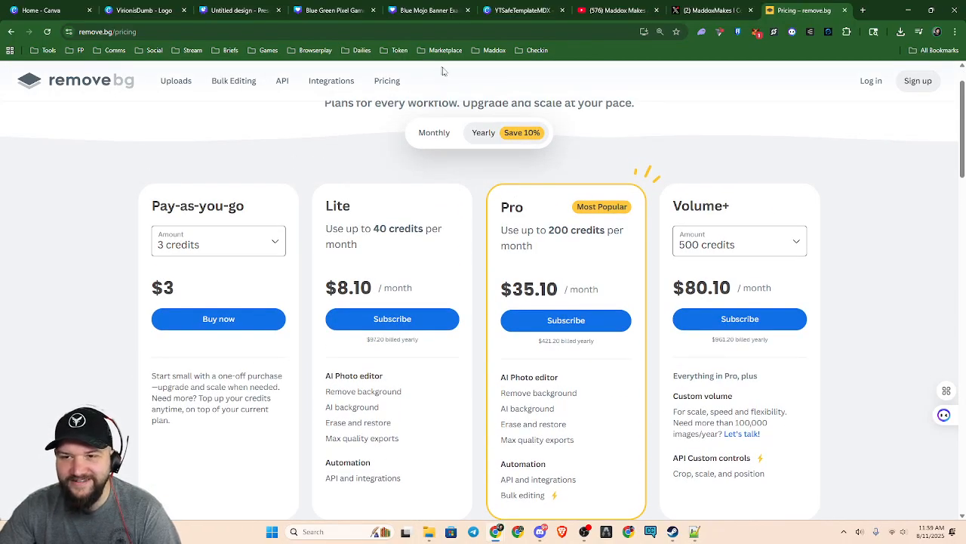
click(845, 11)
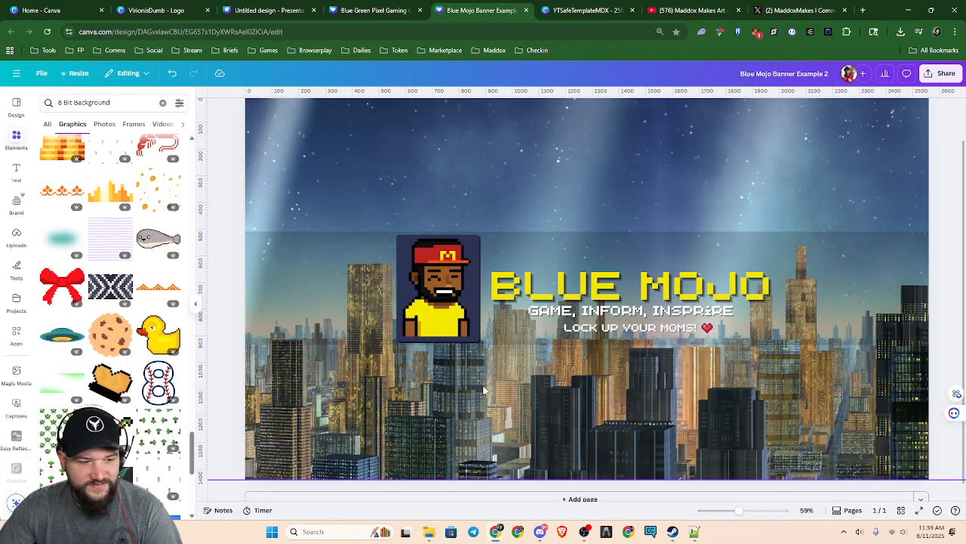
Add the pixel tree from the 8 Bit Background graphics, shrink it and place it beside the end of the BLUE MOJO title
scroll(642, 366, up, 5)
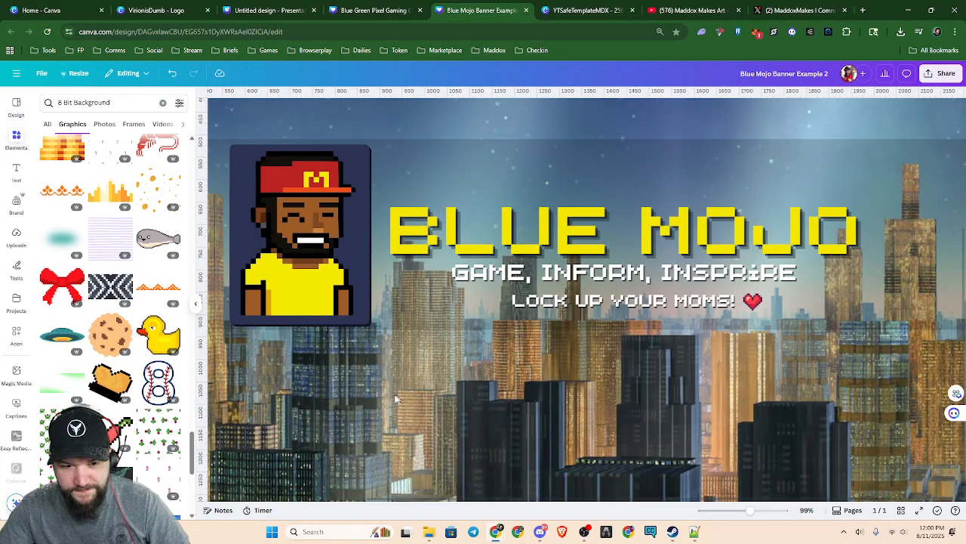
scroll(124, 365, down, 1)
scroll(124, 365, down, 4)
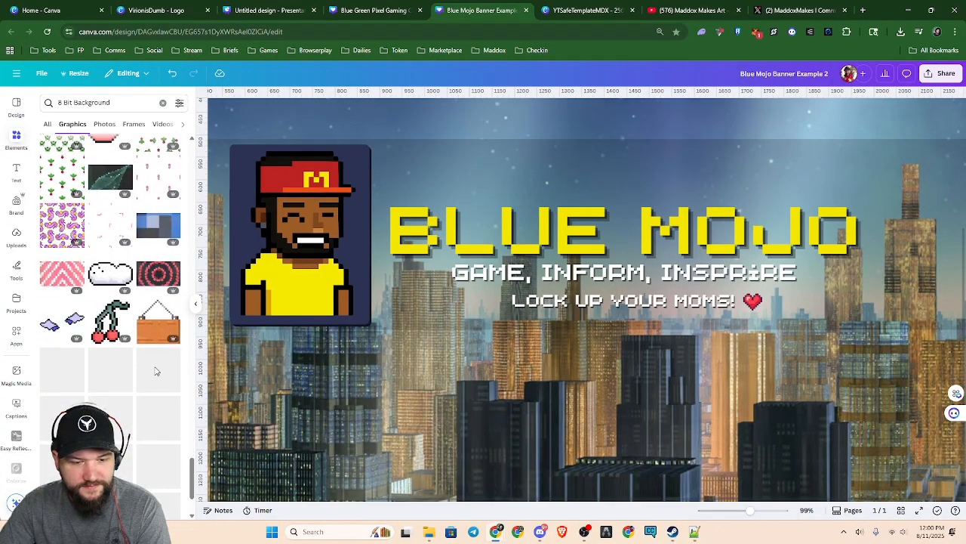
scroll(156, 372, down, 3)
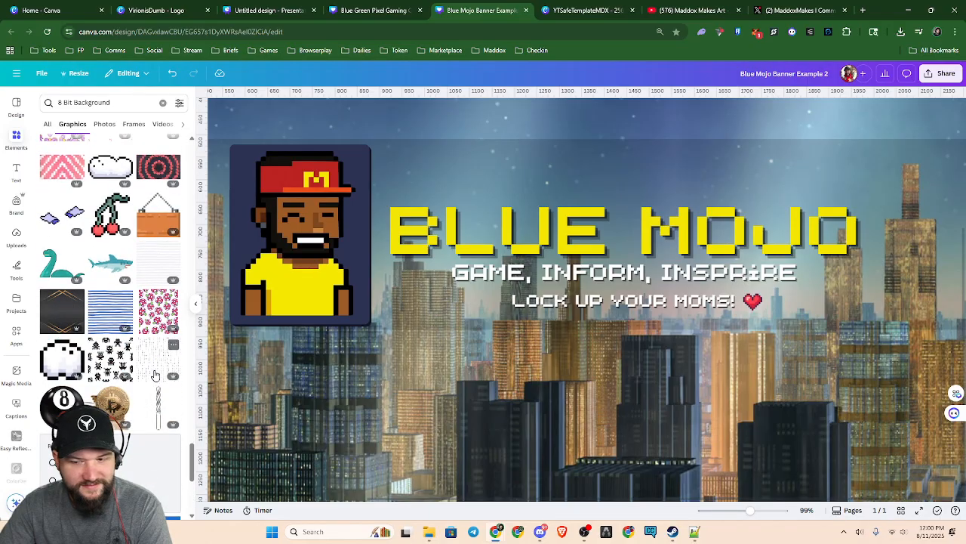
scroll(156, 372, down, 8)
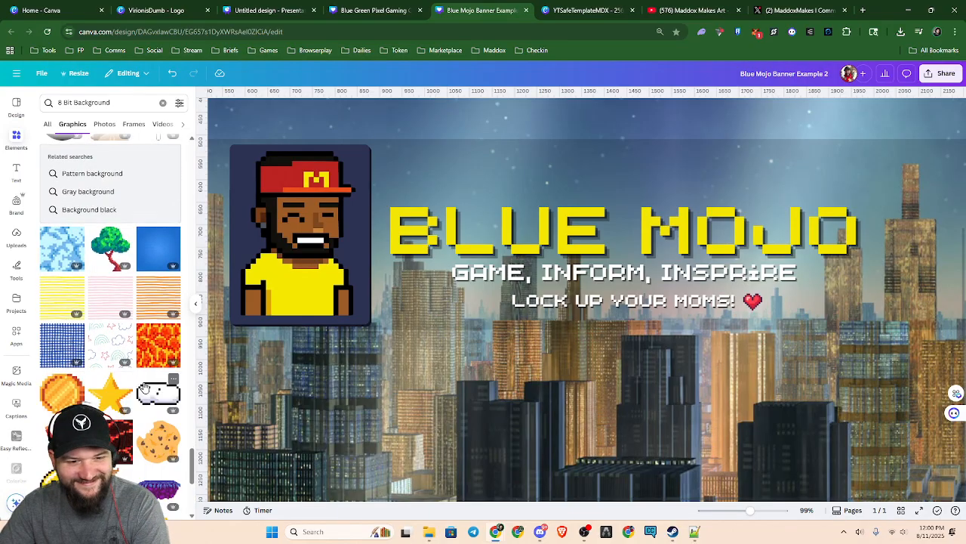
click(110, 247)
drag(600, 381, 749, 423)
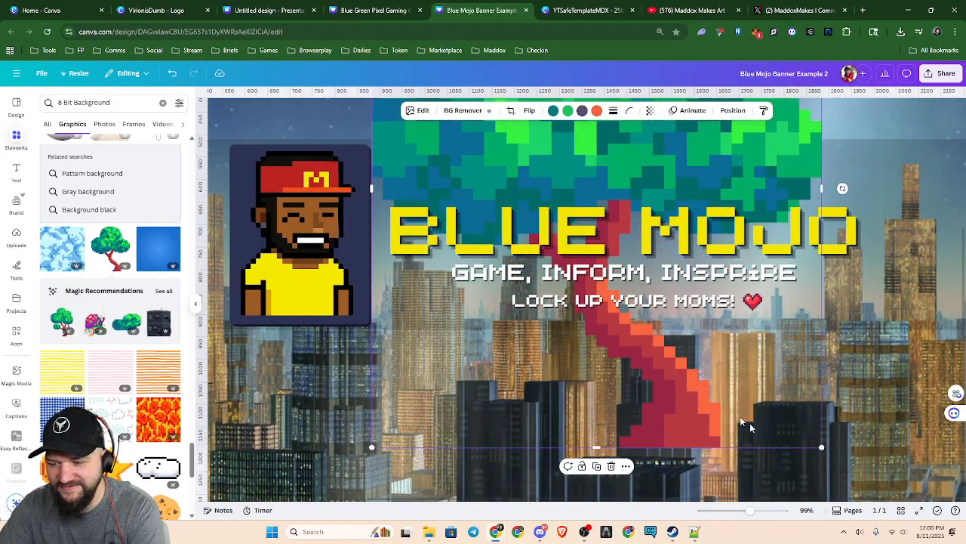
key(Delete)
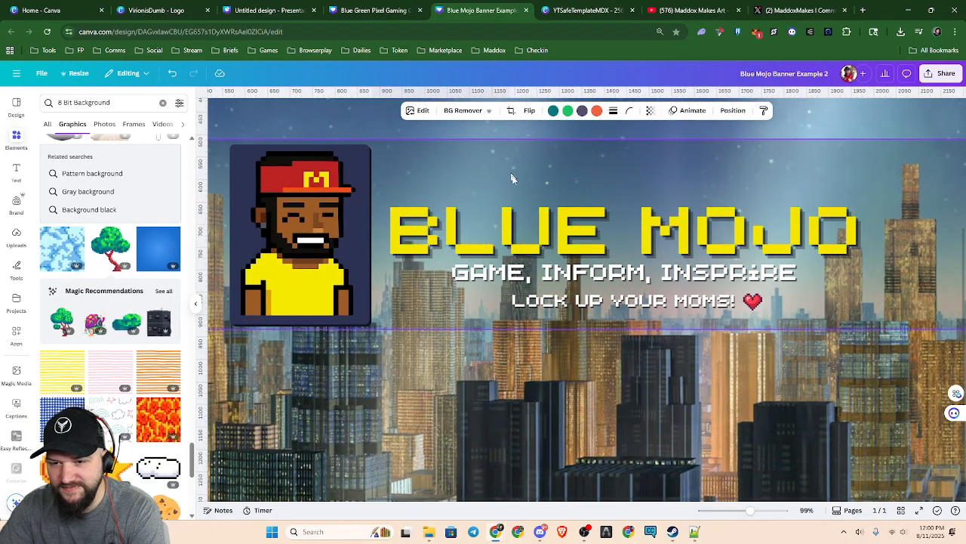
scroll(552, 240, up, 2)
drag(465, 200, 926, 427)
scroll(884, 425, down, 3)
scroll(885, 425, down, 2)
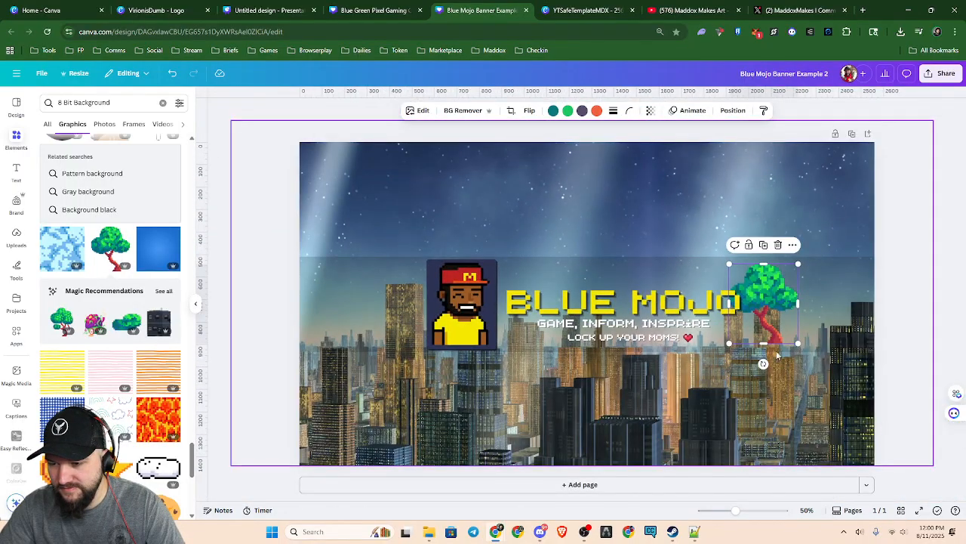
Nudge the pixel tree down toward the lower edge of the darkened strip, and delete it from the banner
drag(785, 336, 784, 344)
mouse_move(730, 269)
mouse_down()
mouse_move(717, 264)
mouse_move(730, 269)
mouse_up()
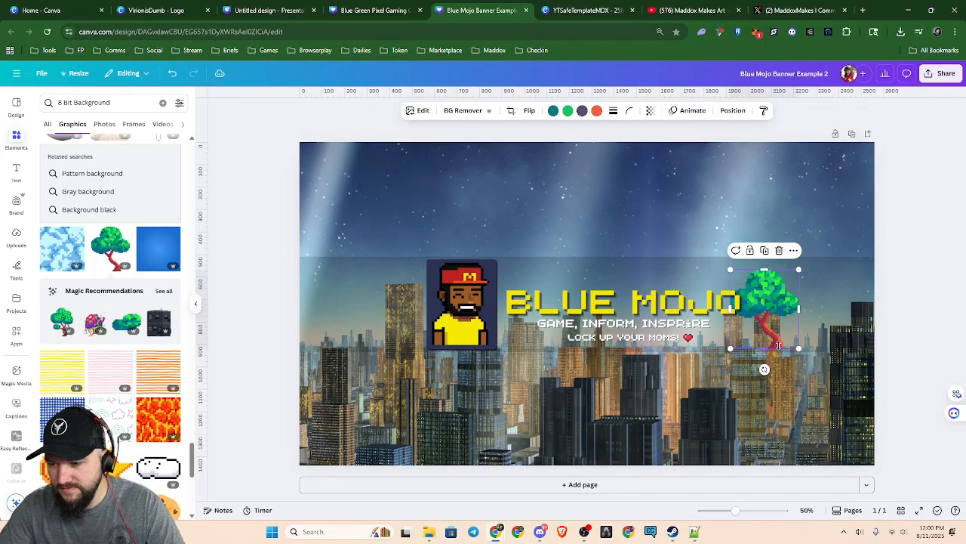
drag(765, 338, 765, 349)
key(Delete)
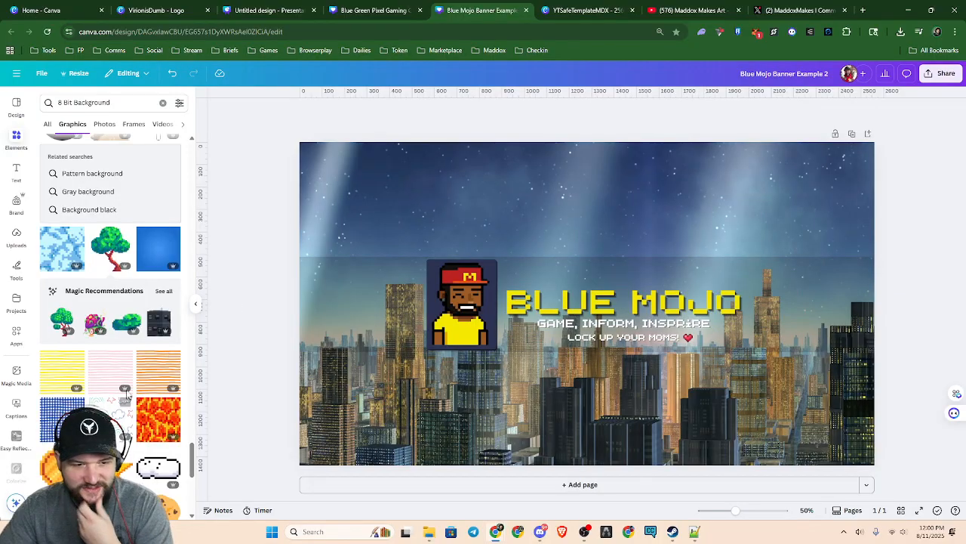
Look further through the 8 Bit Background graphics and return to the beginning of the results
scroll(121, 341, down, 5)
scroll(125, 346, down, 2)
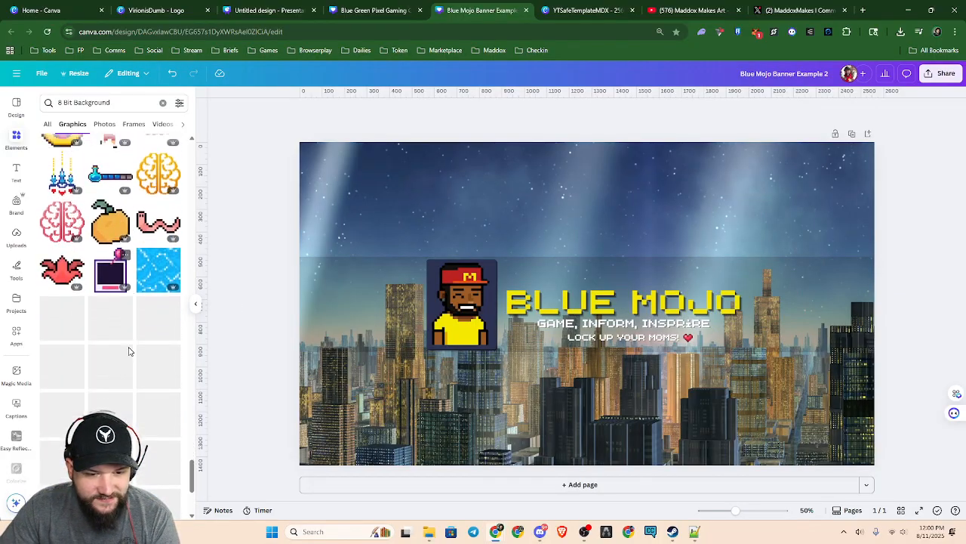
scroll(153, 373, down, 2)
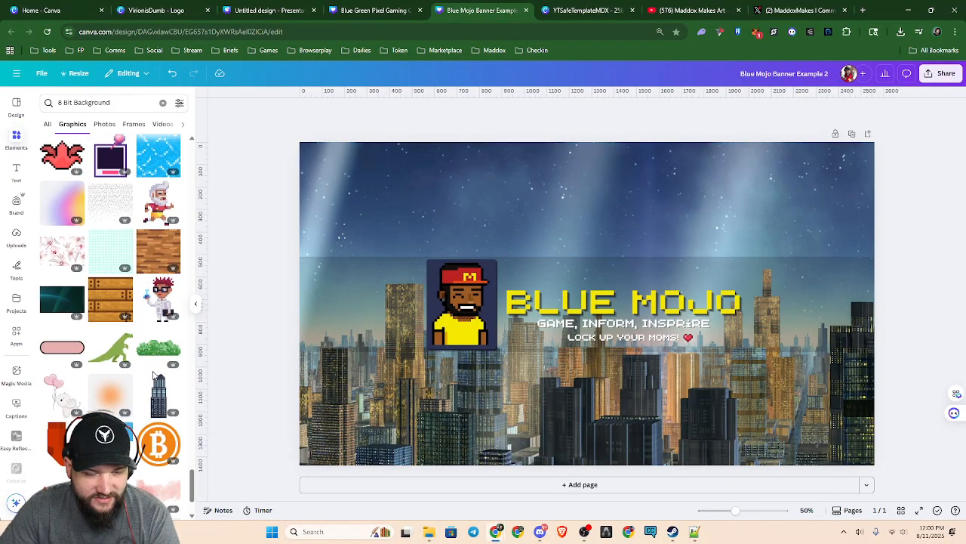
scroll(153, 374, down, 10)
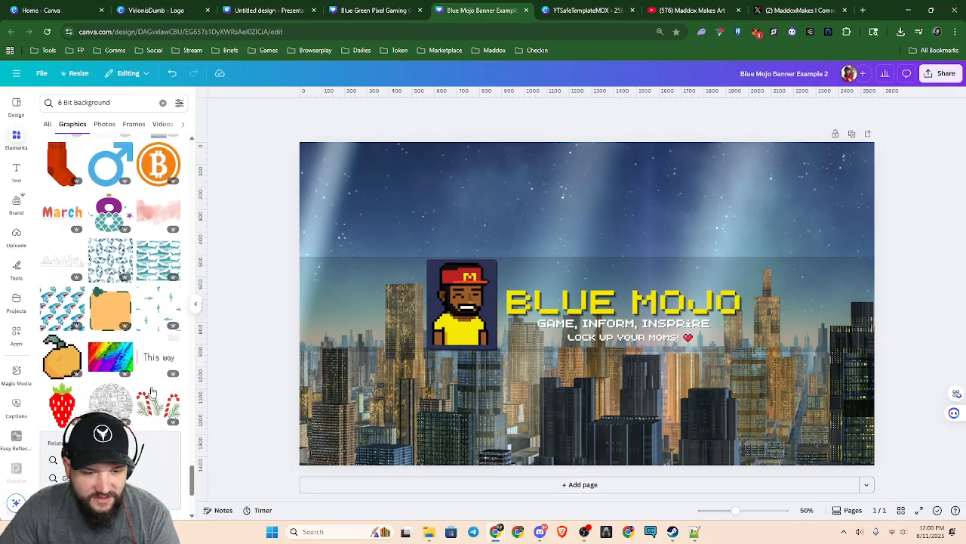
scroll(153, 389, down, 2)
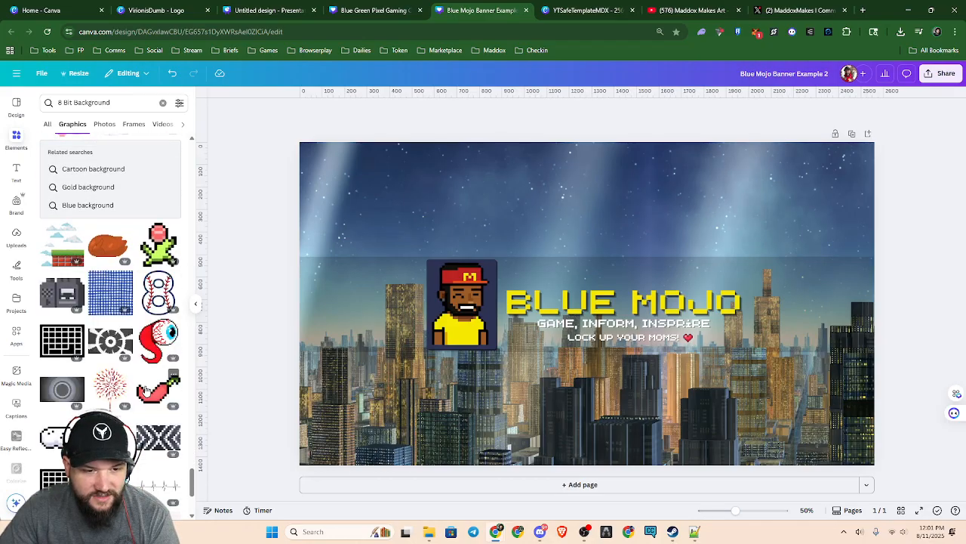
drag(192, 483, 186, 126)
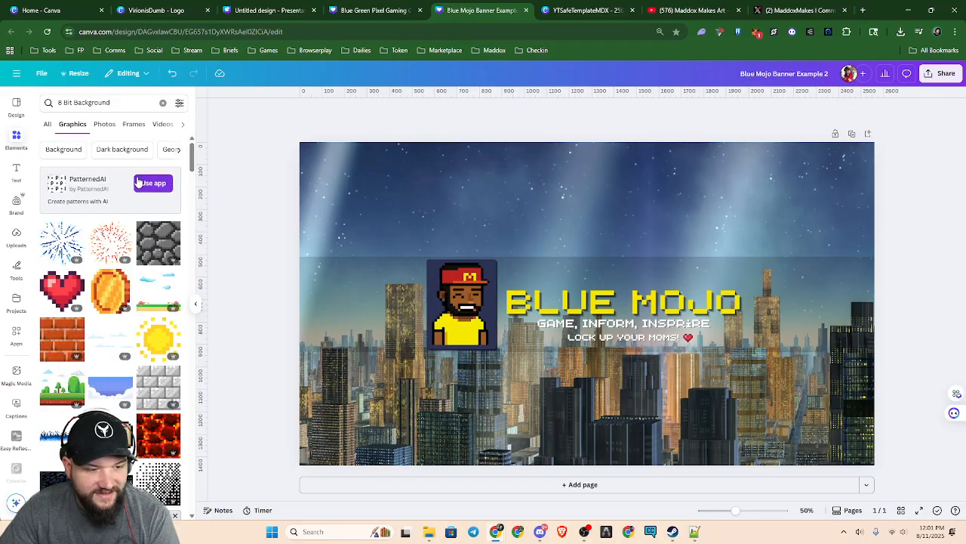
Shift the cropped character sheet inside the banner's avatar image so the unsmiling lower-row character shows, and finish the crop
double_click(460, 299)
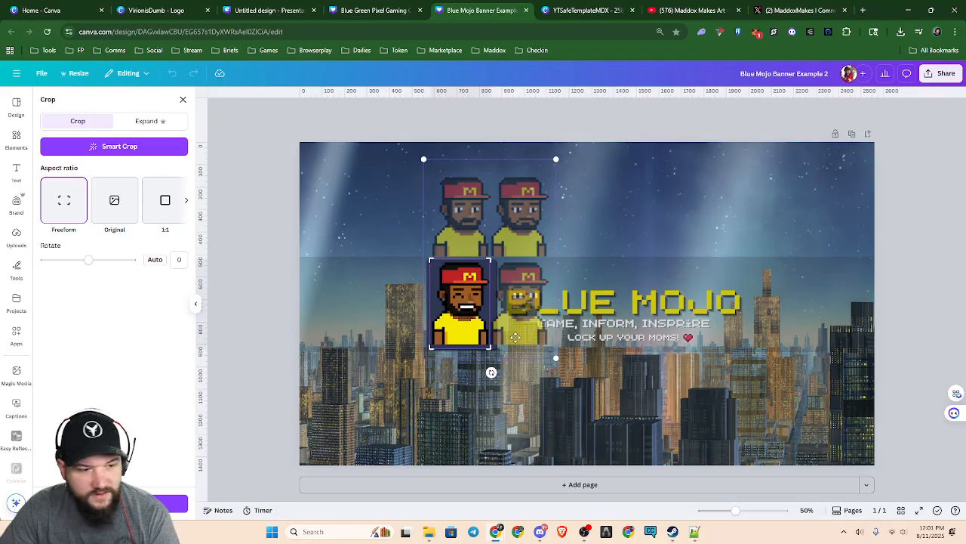
drag(519, 252, 463, 337)
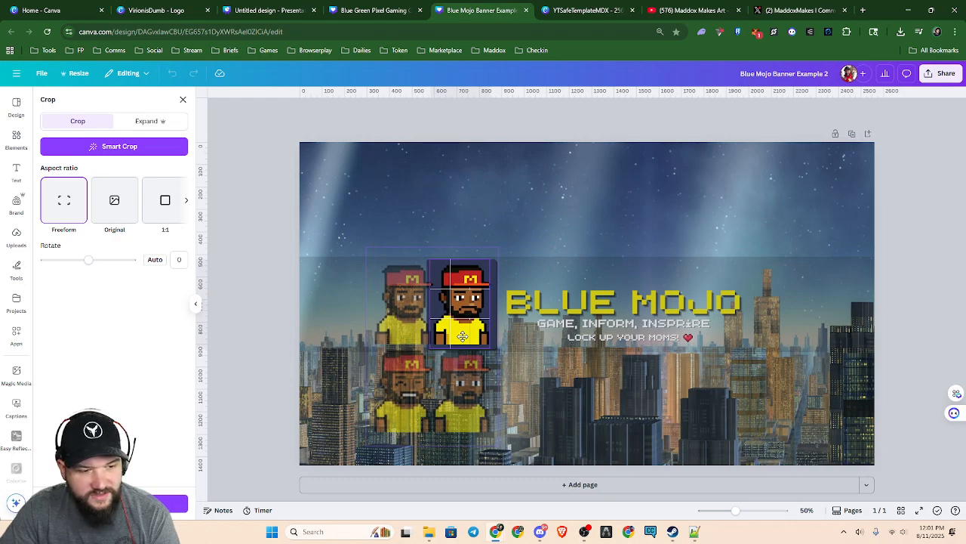
drag(462, 335, 461, 249)
click(562, 222)
click(562, 222)
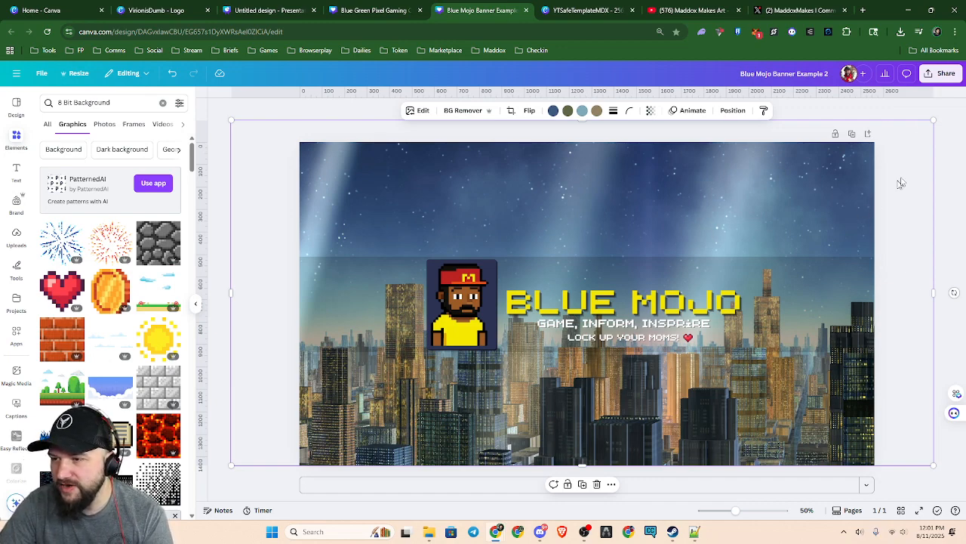
click(944, 151)
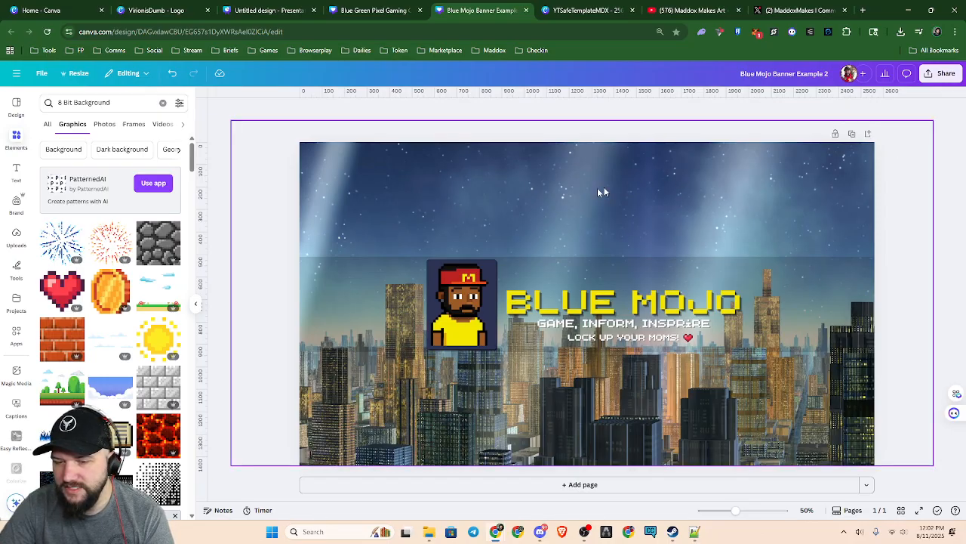
Switch to the VirionisDumb logo design and start downloading it as a PNG
click(163, 9)
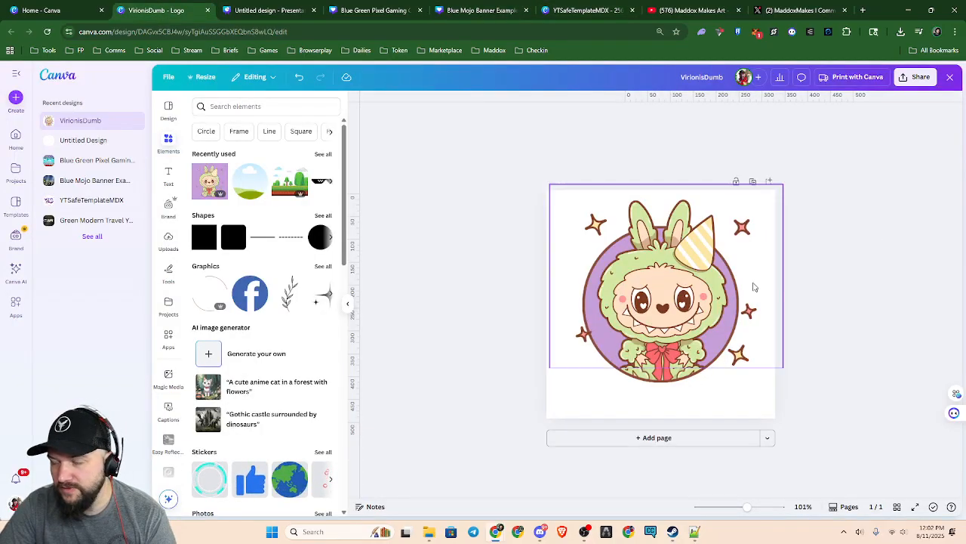
click(917, 77)
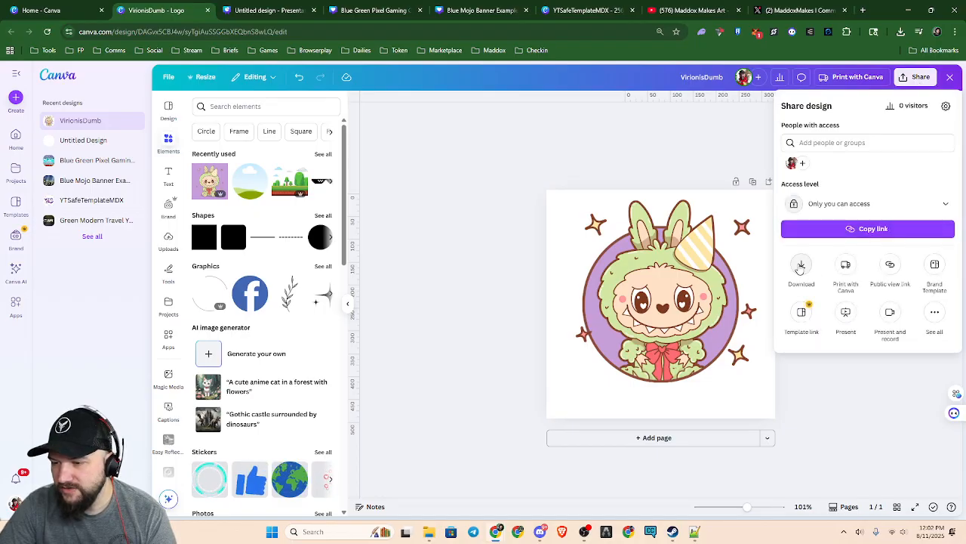
click(801, 269)
click(793, 262)
click(838, 279)
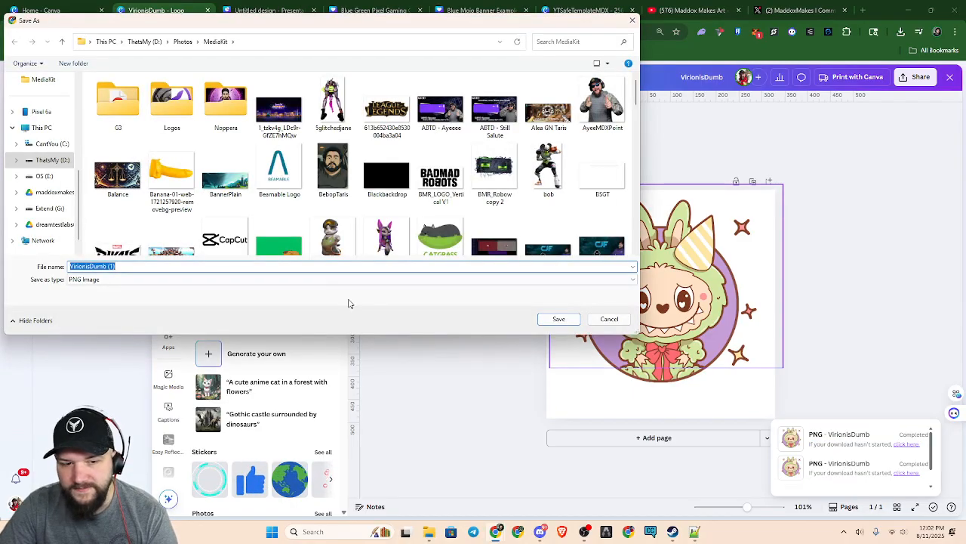
Save the exported logo in the MediaKit folder as VirionisDumb noBGremove
click(213, 266)
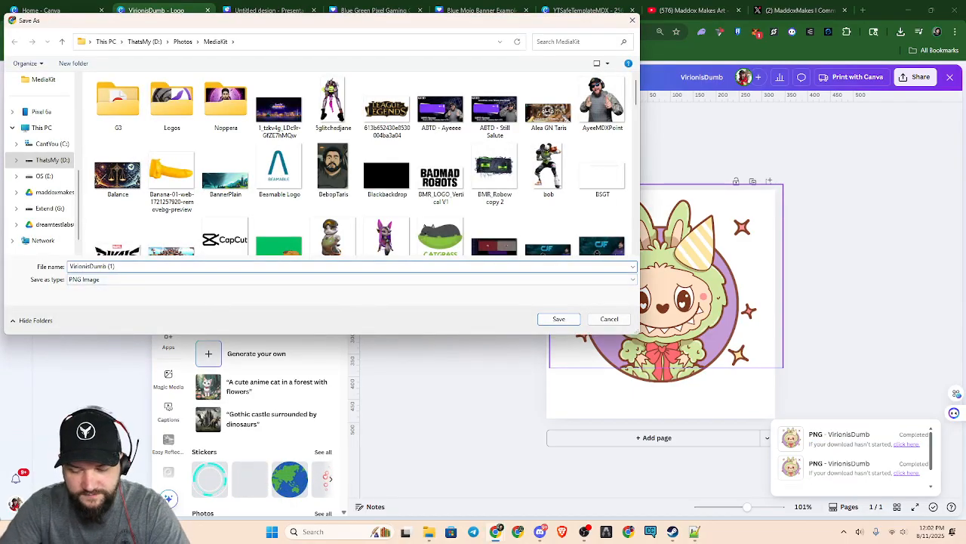
key(BackSpace)
key(BackSpace)
key(BackSpace)
text(noBG)
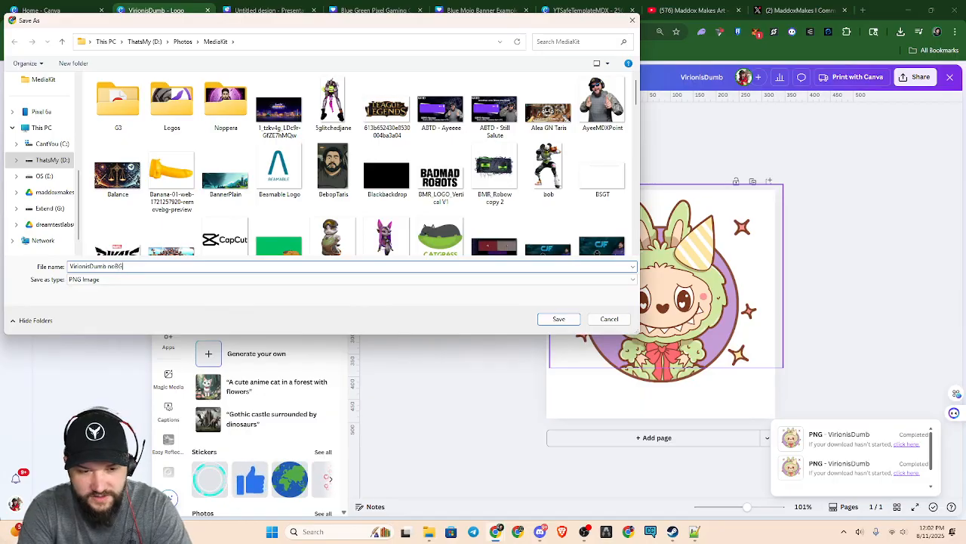
text(remove)
key(Return)
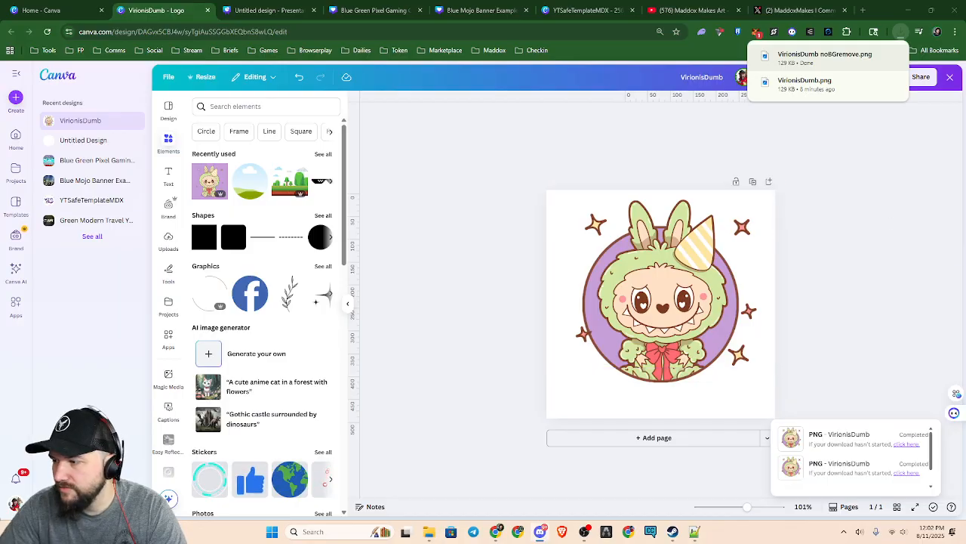
Start another PNG download of the logo at 500 × 500 px with Transparent background off
click(921, 77)
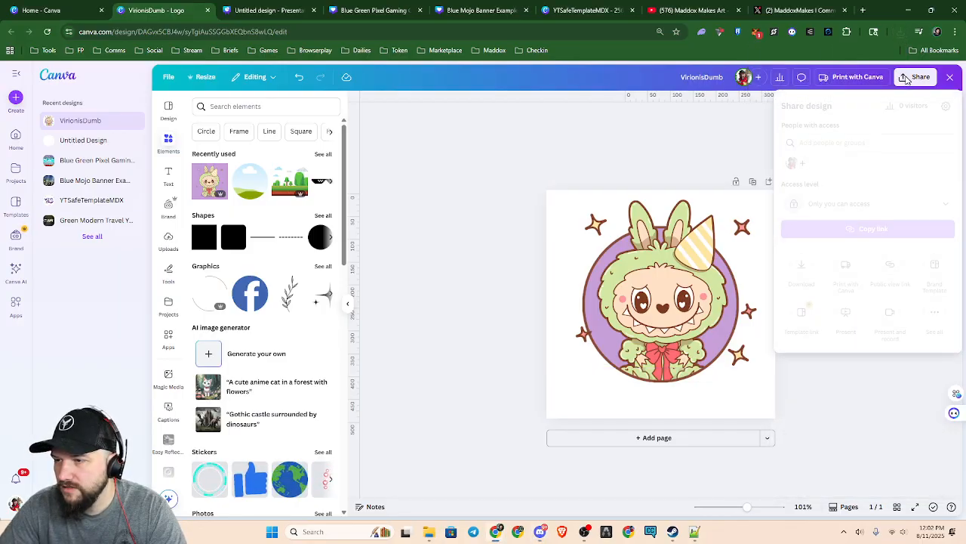
click(803, 265)
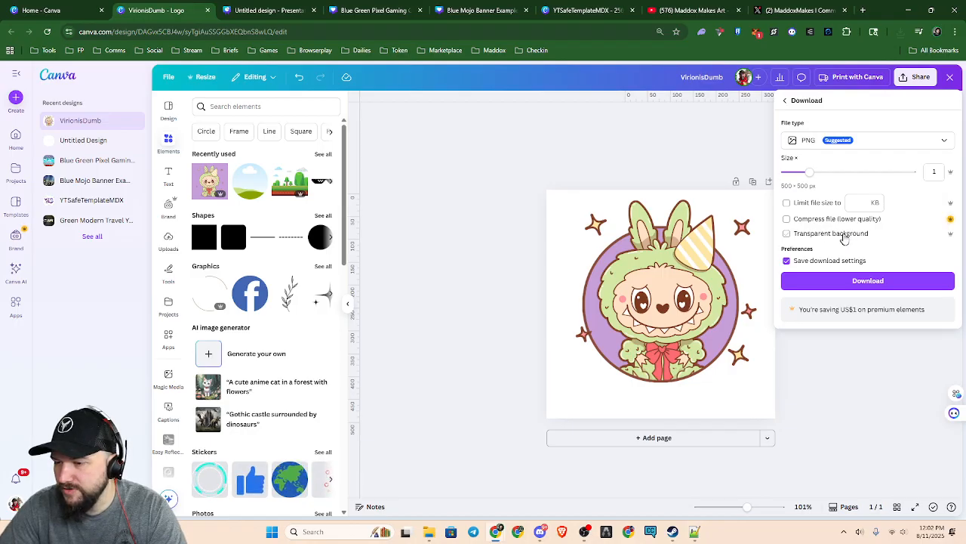
click(867, 281)
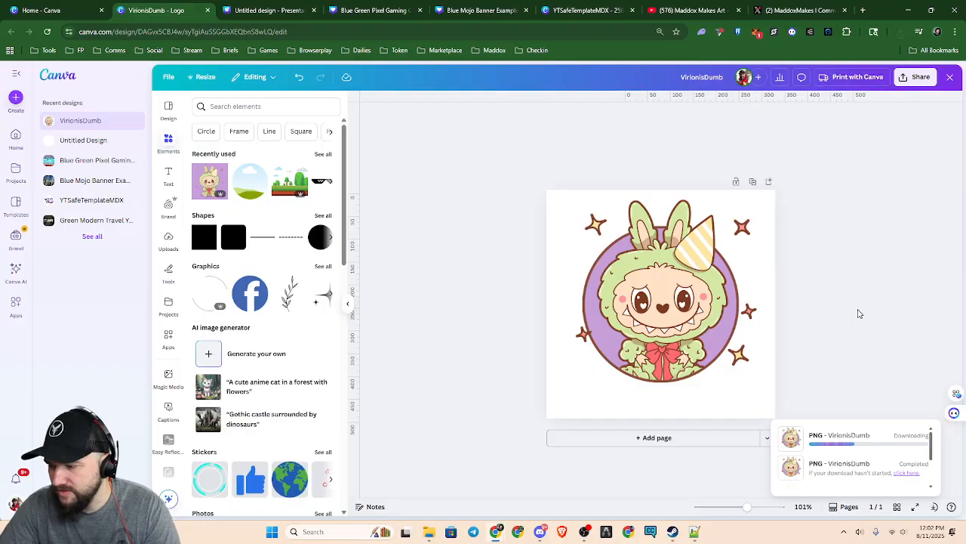
Save the new logo export over the existing VirionisDumb noBGremove.png in the MediaKit folder, accepting the replacement
key(Right)
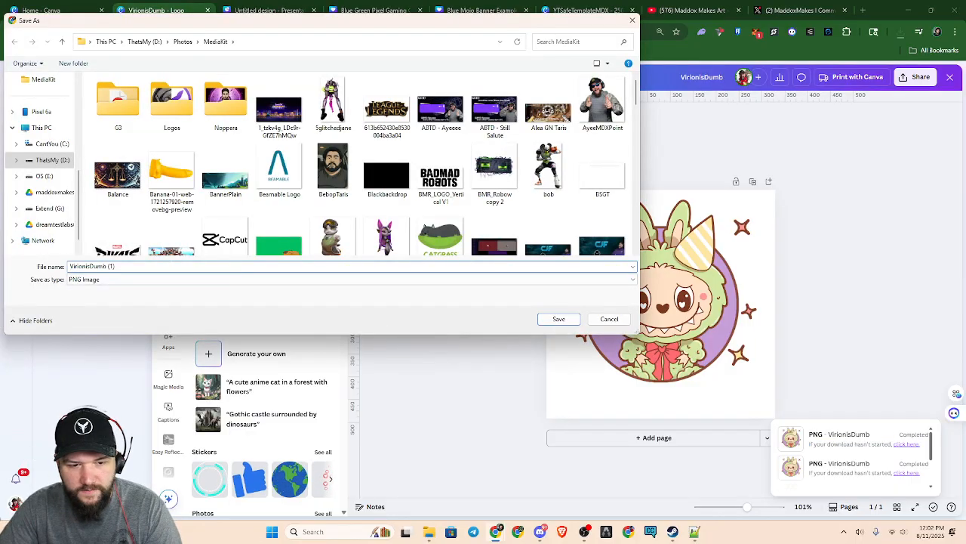
key(BackSpace)
key(BackSpace)
key(BackSpace)
text(NO)
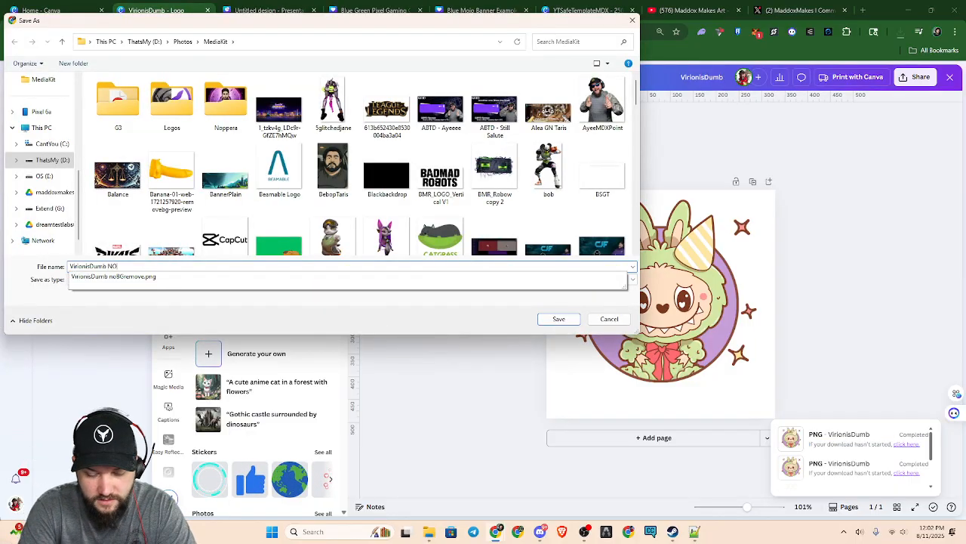
key(Down)
key(Return)
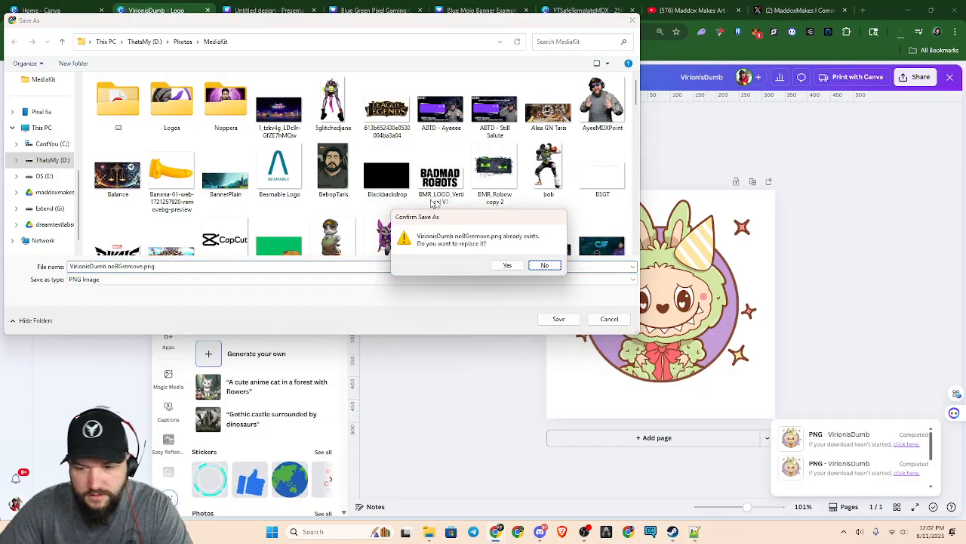
click(509, 266)
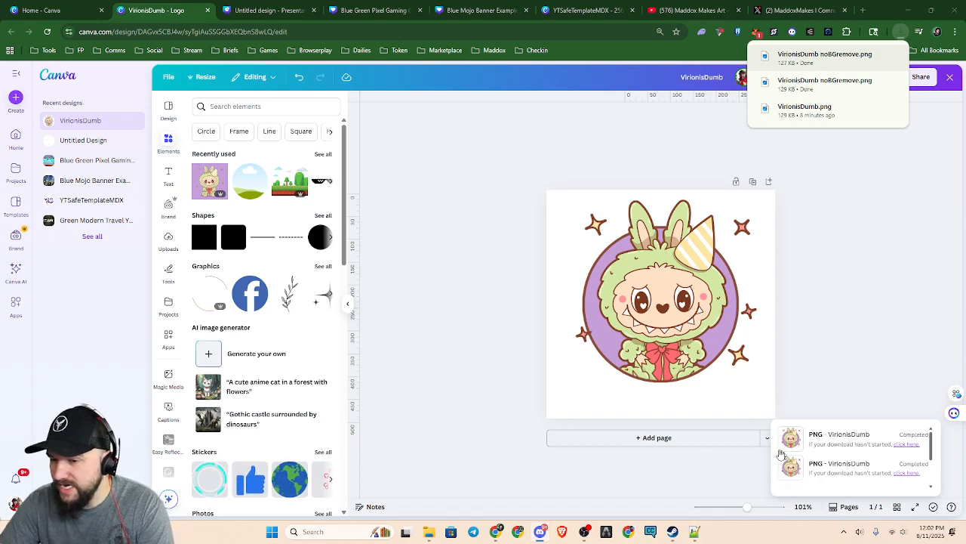
Select the logo's white background layer and look at its colour options without changing the colour
click(551, 418)
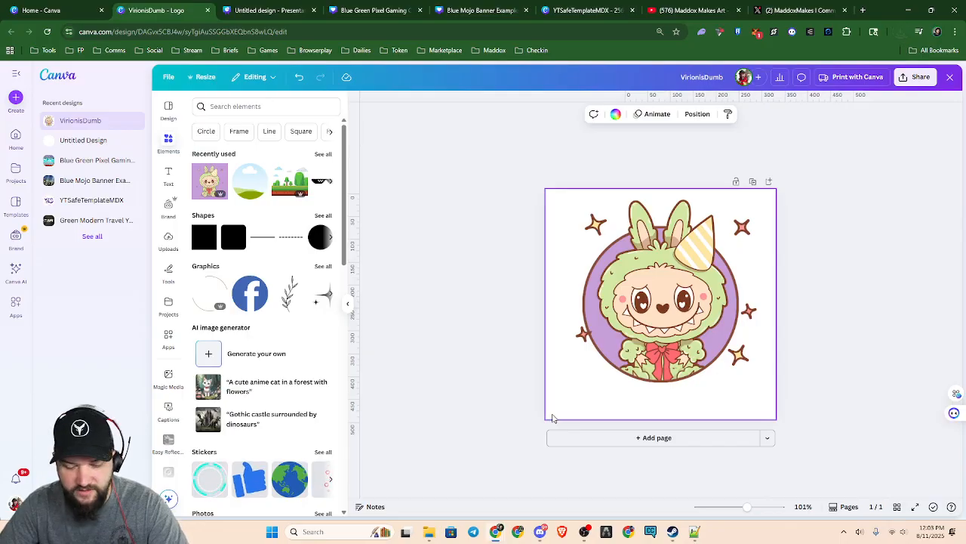
click(505, 377)
key(alt+1)
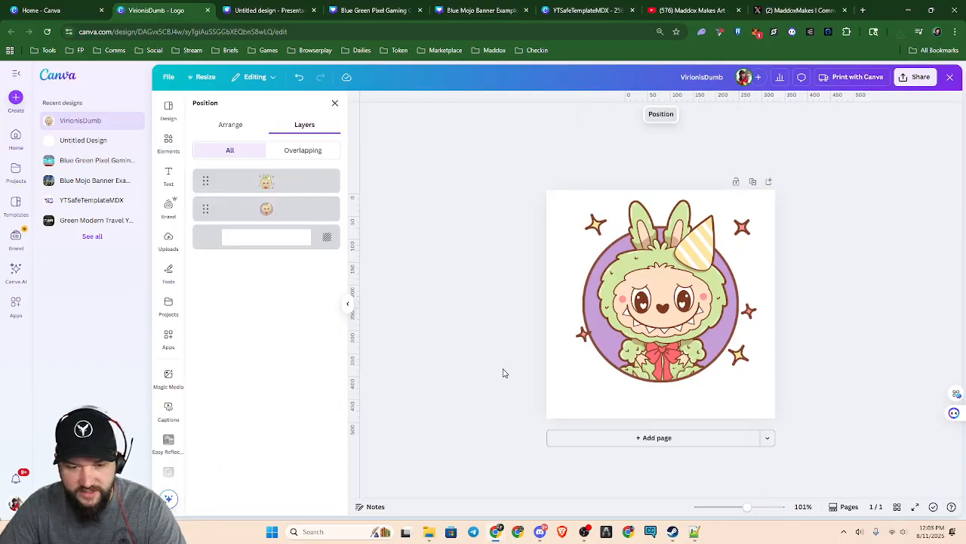
click(328, 239)
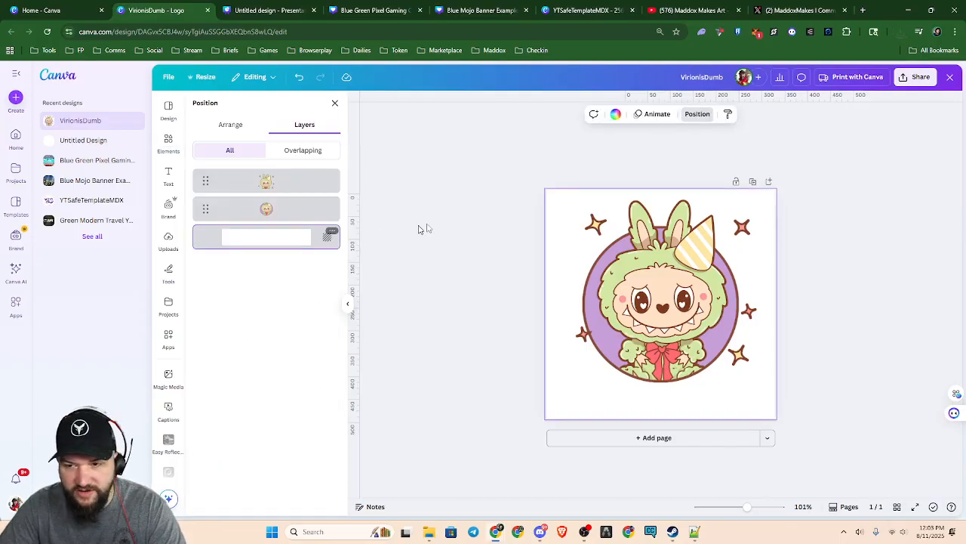
click(616, 115)
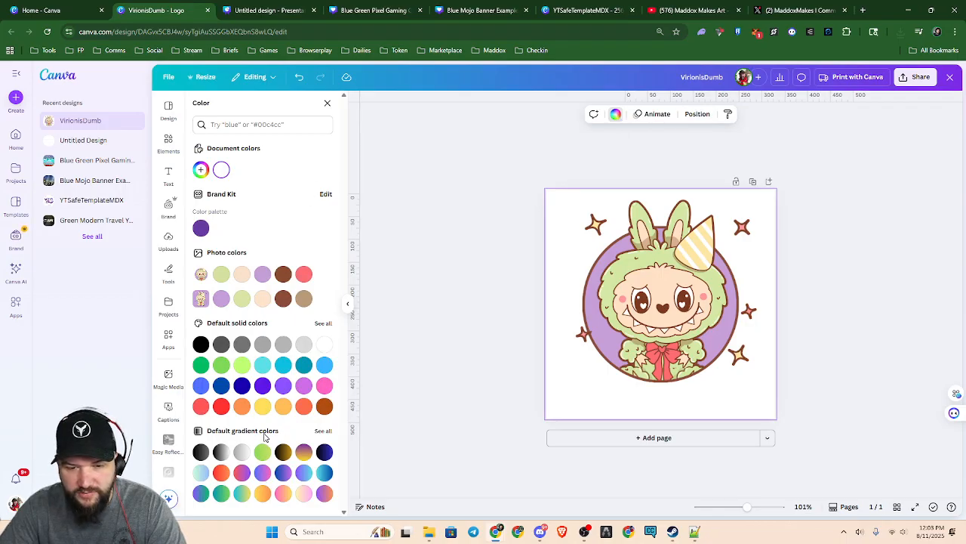
click(464, 220)
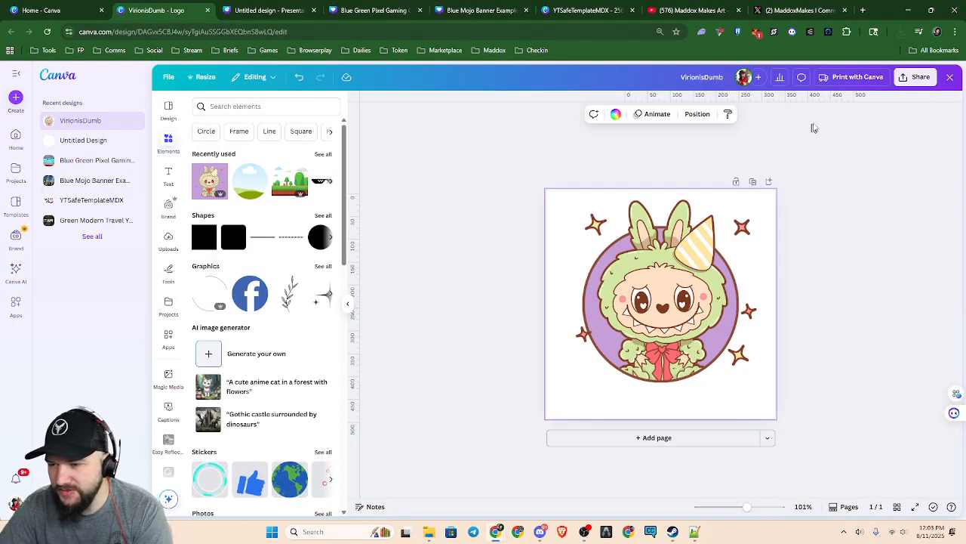
Check the logo's PNG download options, close them and review the design's layer list
click(919, 80)
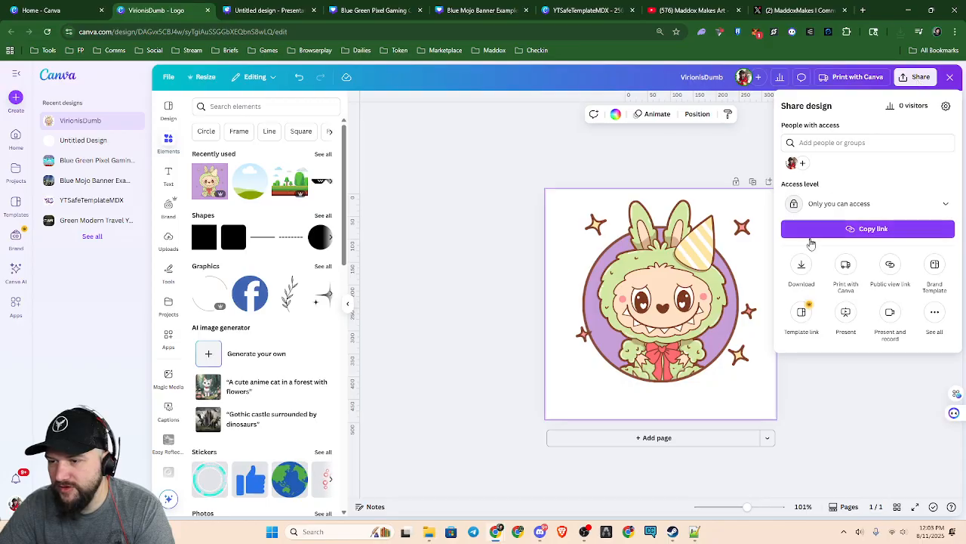
click(803, 270)
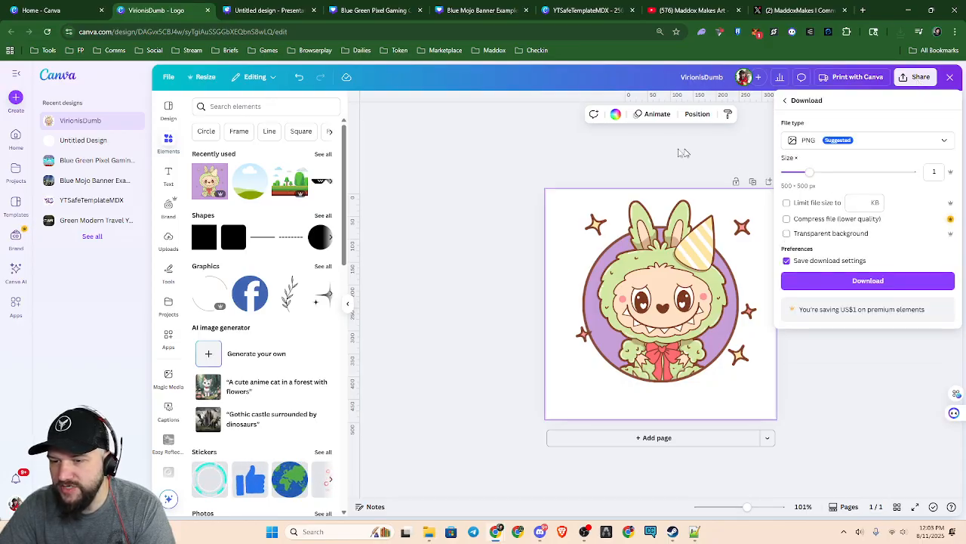
click(422, 288)
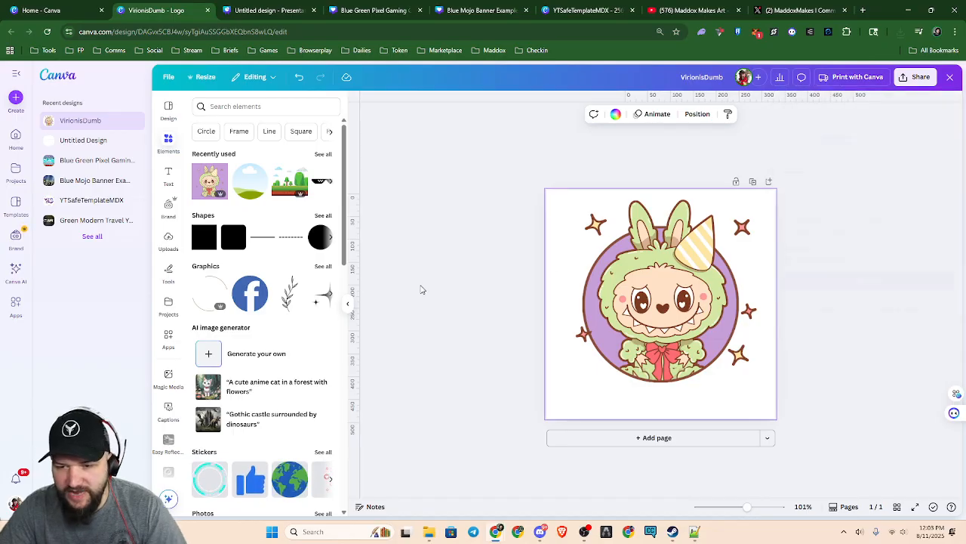
key(alt+1)
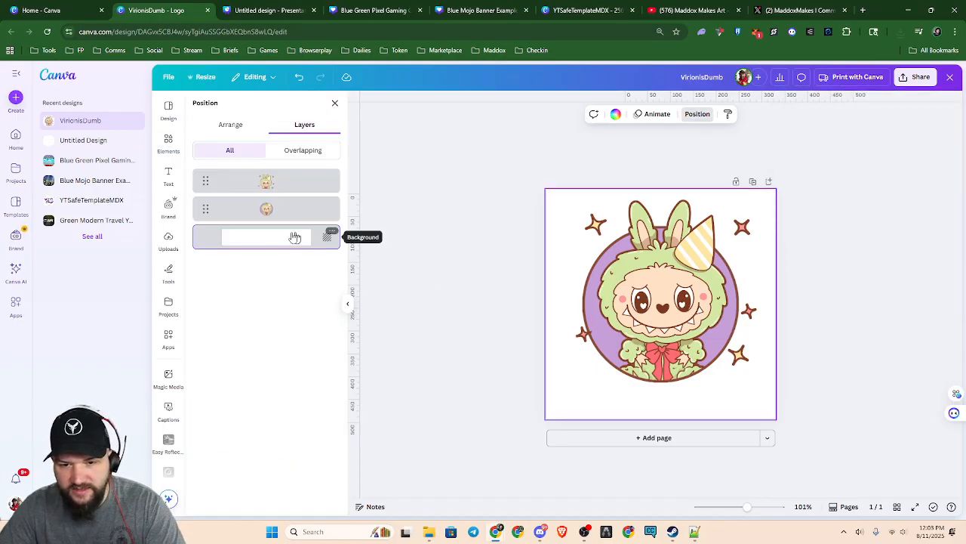
Enable Transparent background in the logo's PNG download options, look over the available file types and close the options without downloading
click(920, 85)
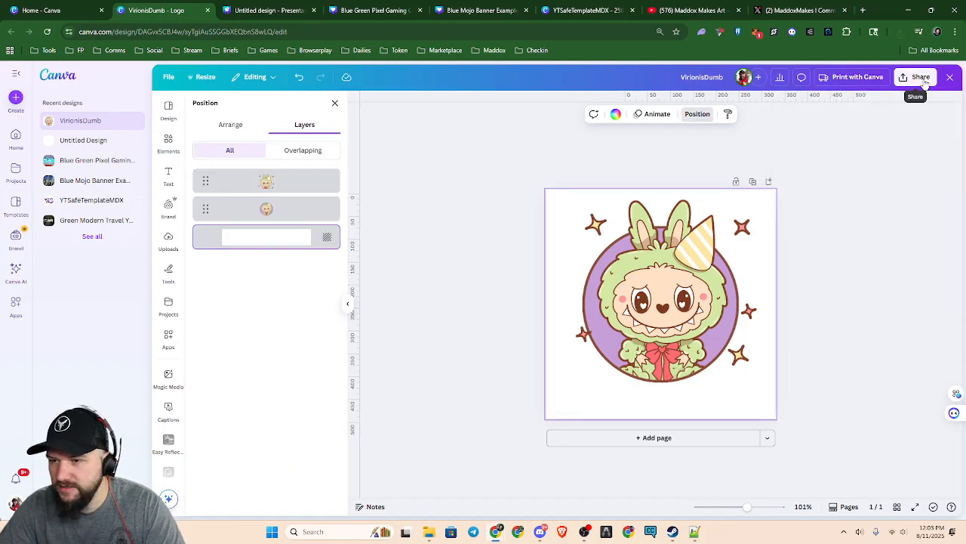
click(804, 264)
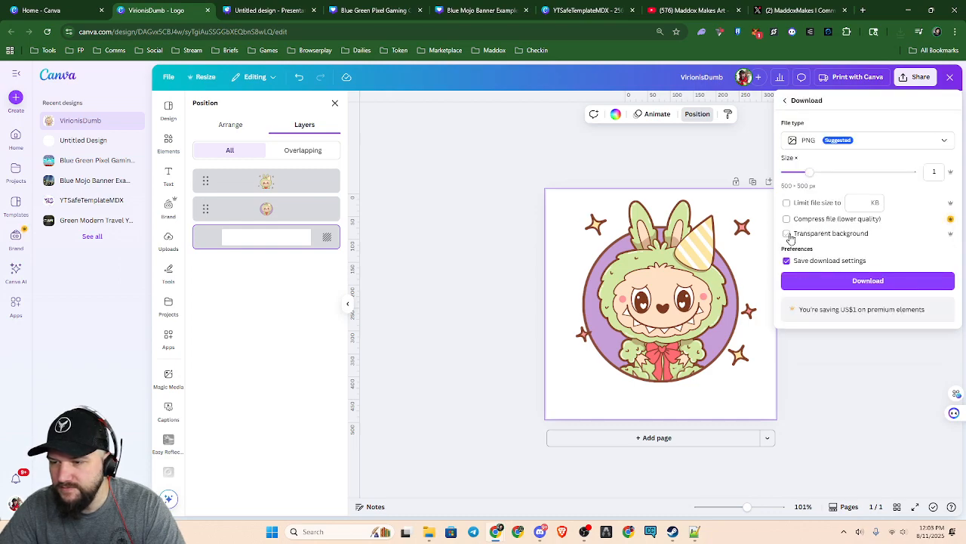
click(786, 233)
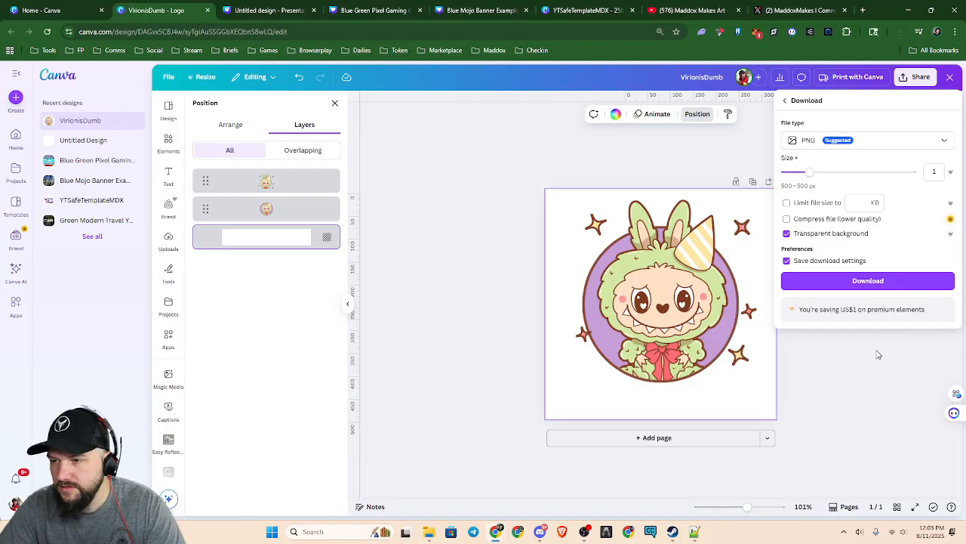
click(928, 144)
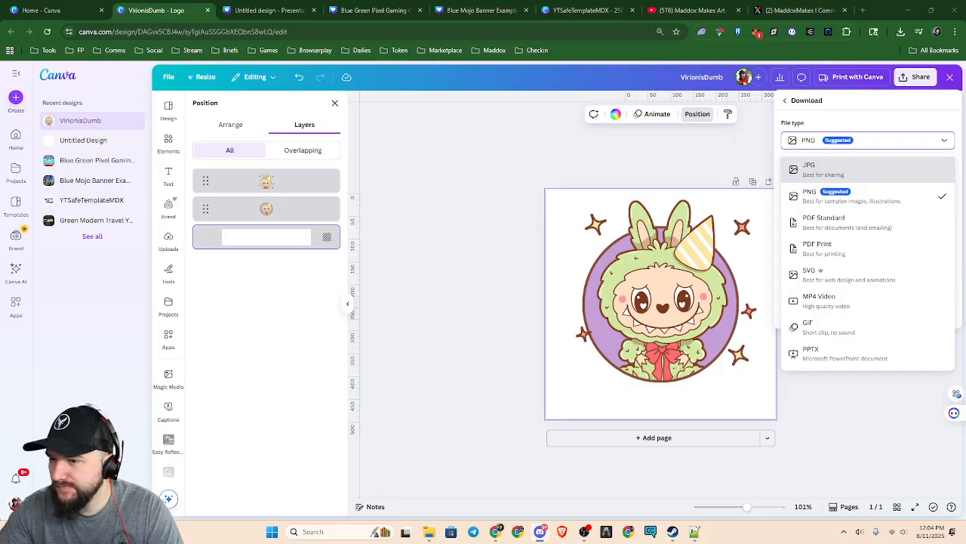
click(862, 439)
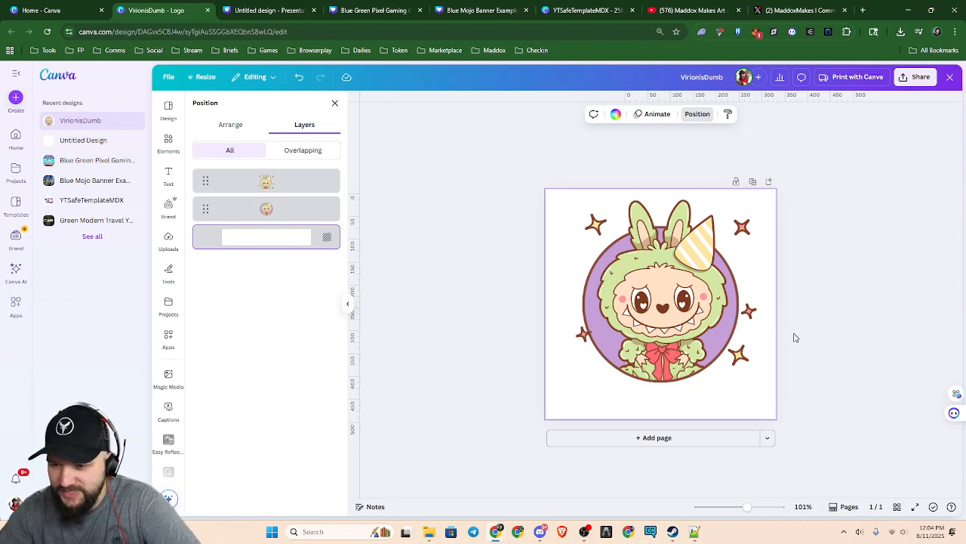
Lock the two character image layers of the logo and clear the selection
click(312, 184)
shift+click(302, 217)
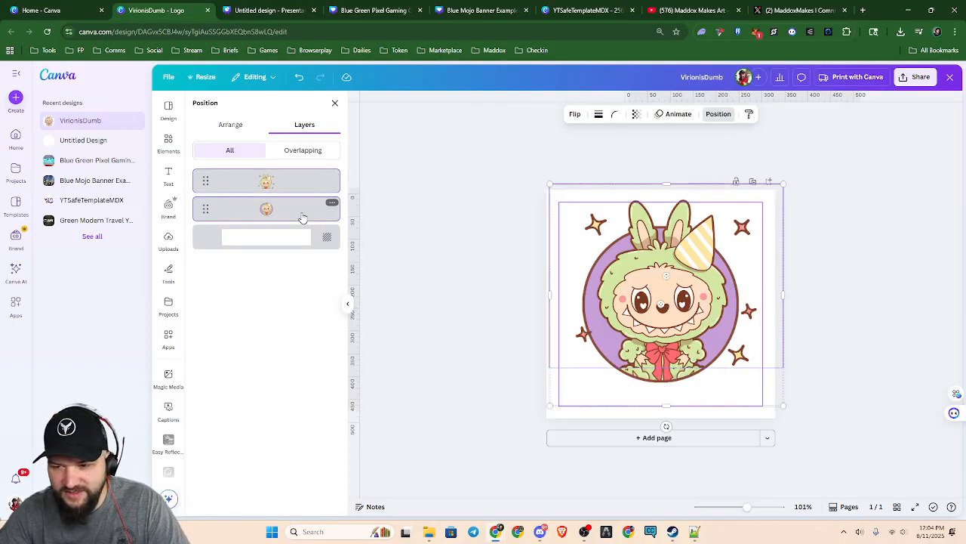
click(658, 165)
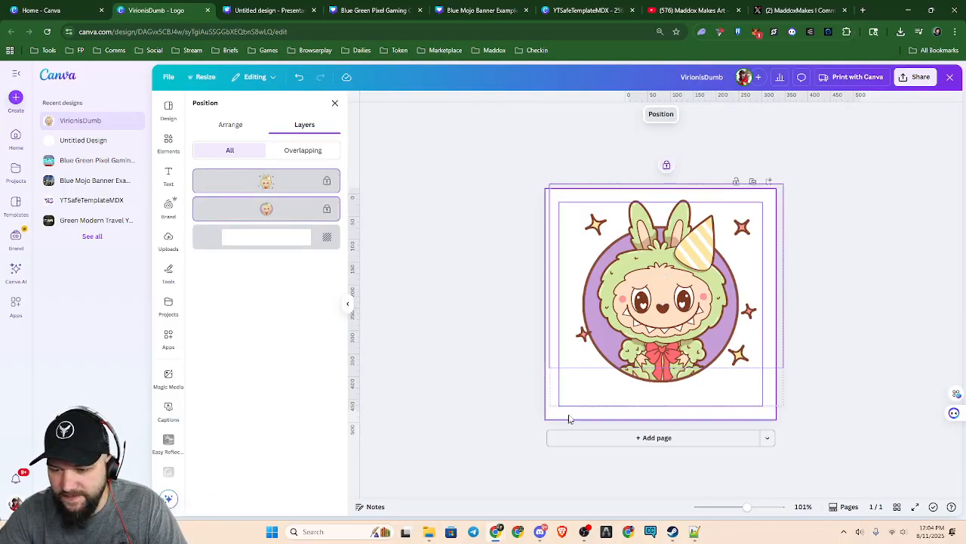
click(798, 317)
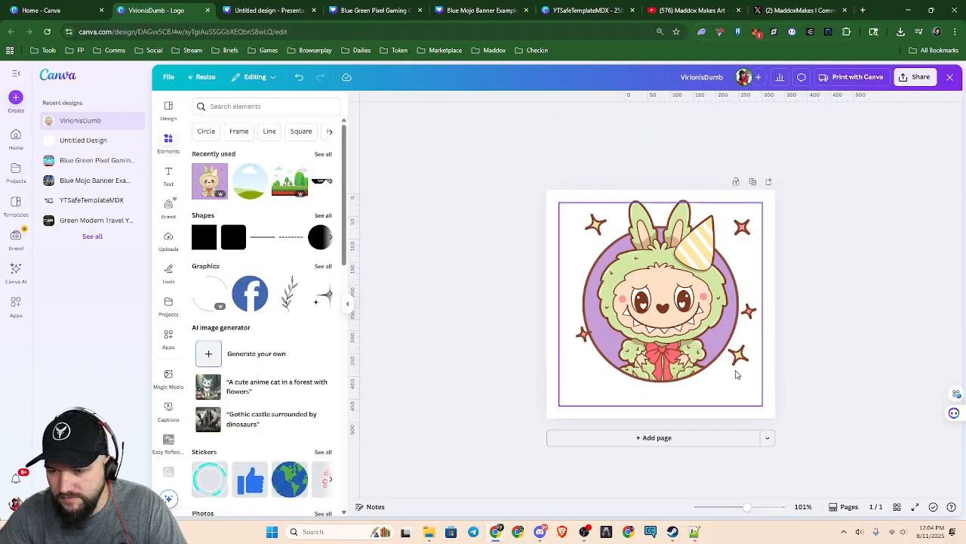
Unlock both character image layers above the white background, leaving the two selected together
right_click(656, 346)
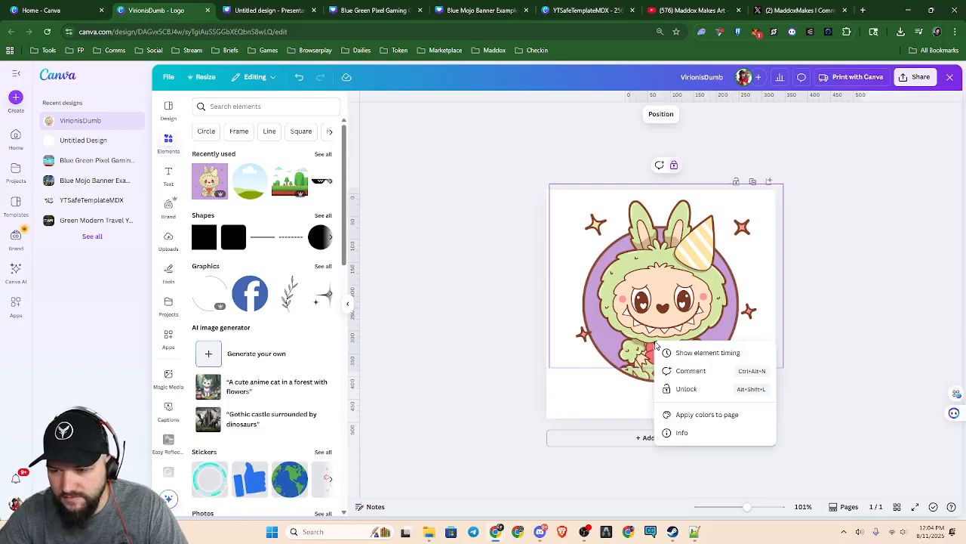
click(674, 165)
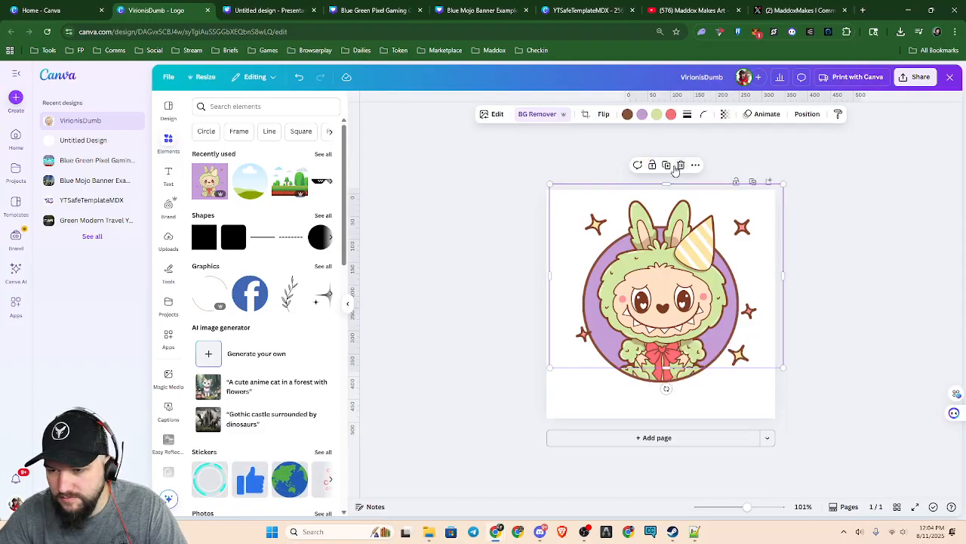
key(alt+1)
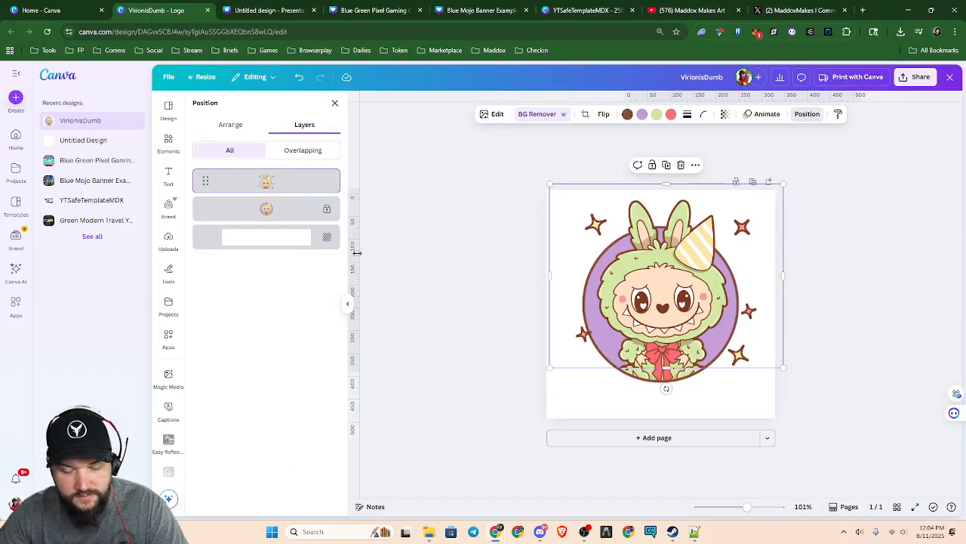
shift+click(273, 212)
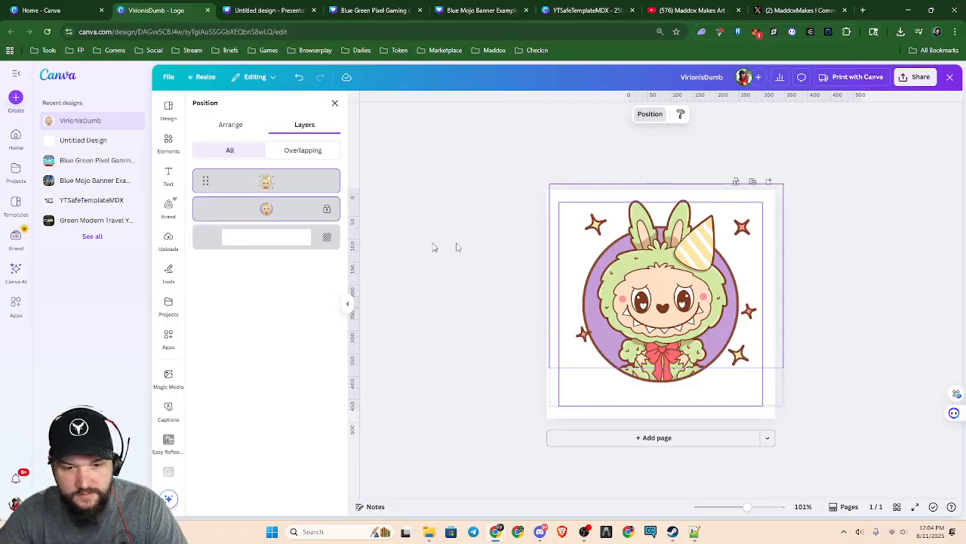
right_click(662, 278)
click(433, 299)
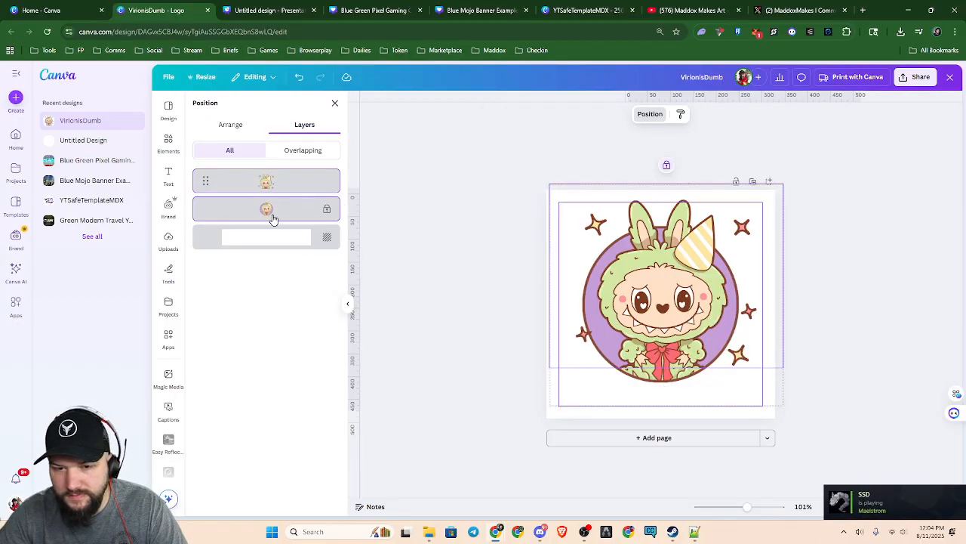
right_click(305, 212)
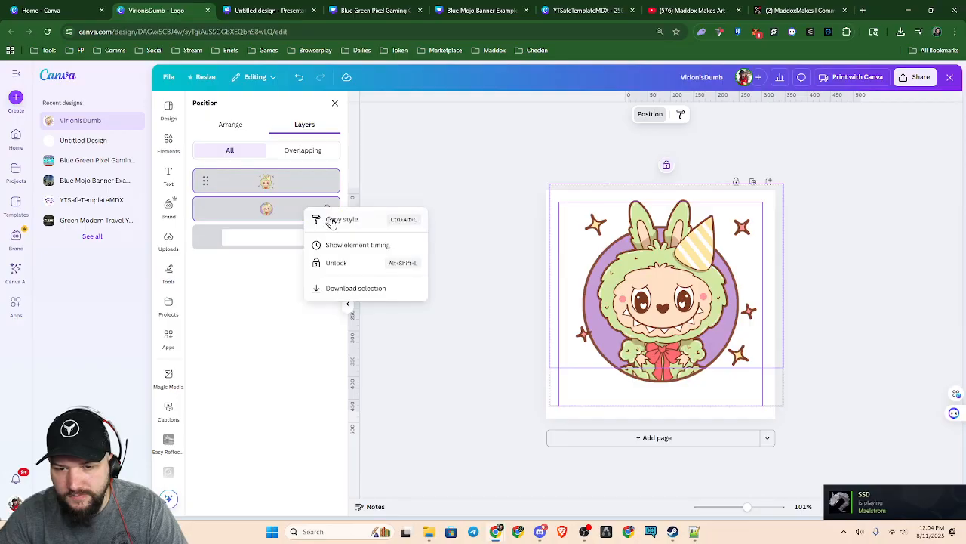
click(340, 261)
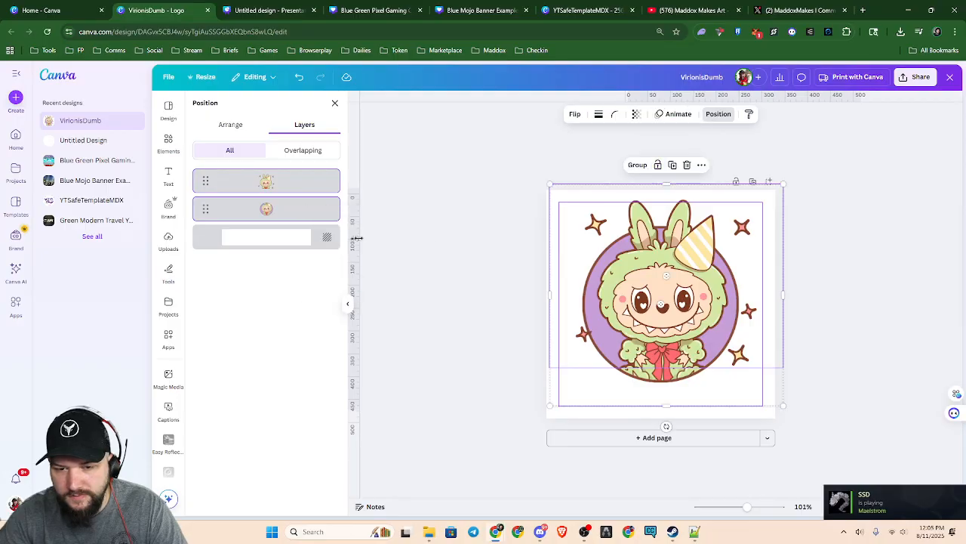
Group the two character images, enlarge the group to fill the logo page and centre the purple circle on it
click(640, 165)
mouse_move(672, 325)
mouse_down()
mouse_move(686, 313)
mouse_move(689, 321)
mouse_up()
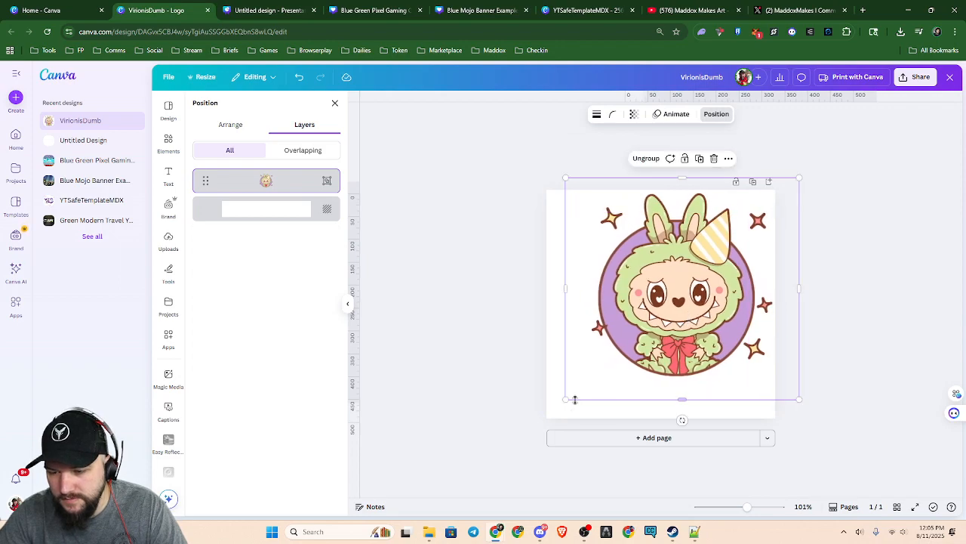
drag(566, 398, 517, 440)
drag(653, 406, 658, 398)
click(899, 388)
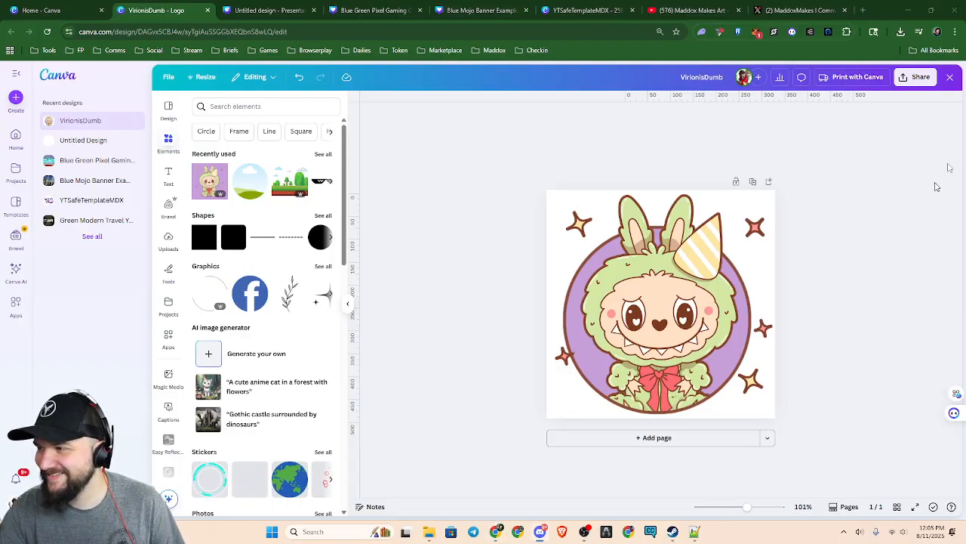
Switch to Discord, stop the screen share and give the stream the happiest rating
drag(560, 542, 567, 1)
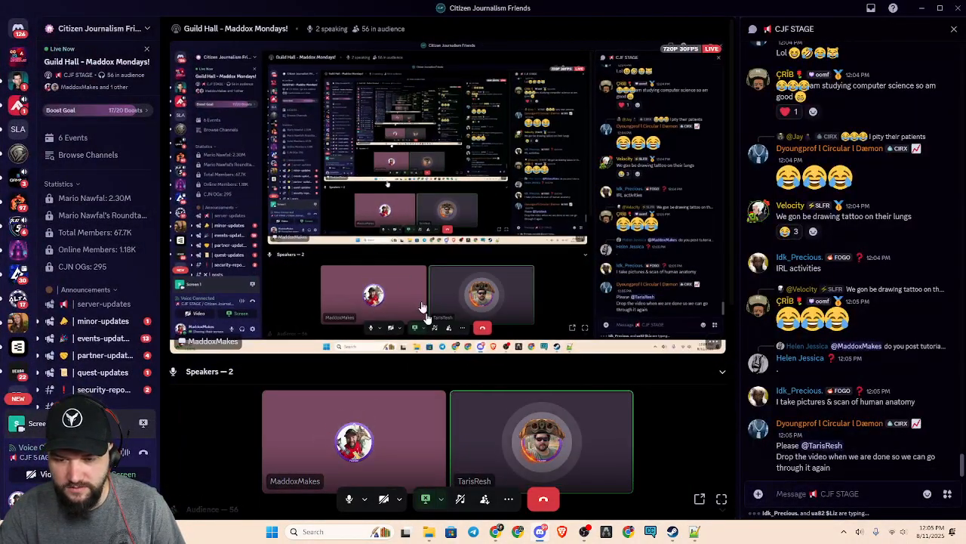
click(426, 498)
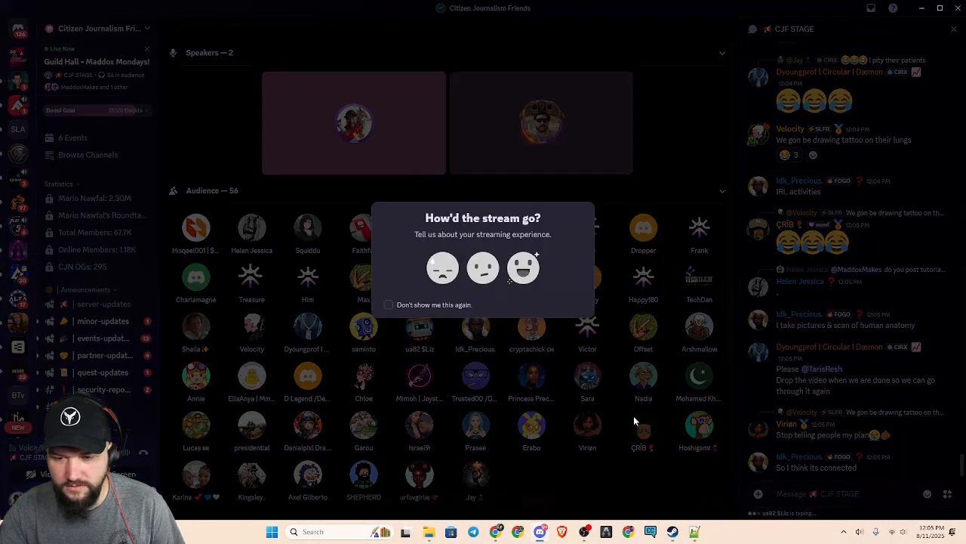
click(525, 267)
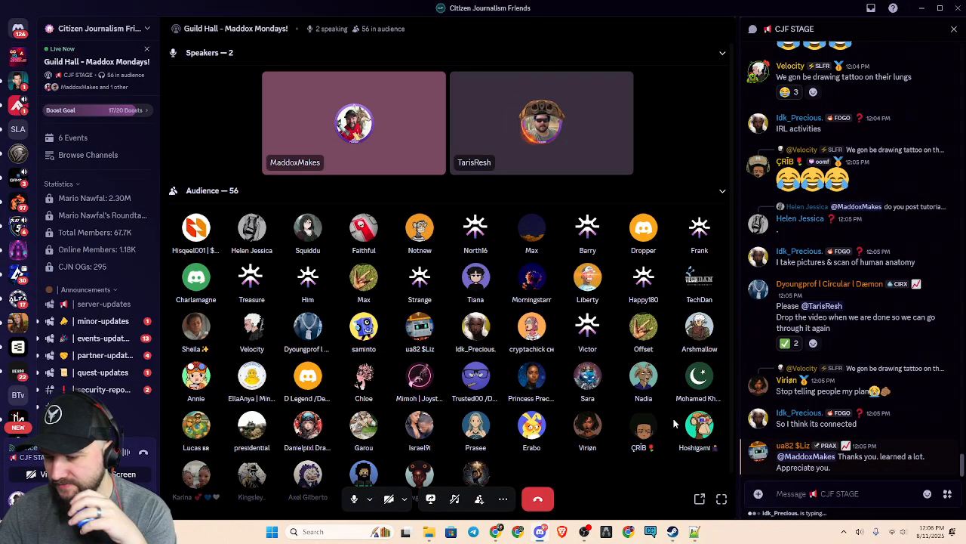
React to the "Thank you, learned a lot" chat message and reply with an Uno card GIF found by searching "no you"
click(870, 441)
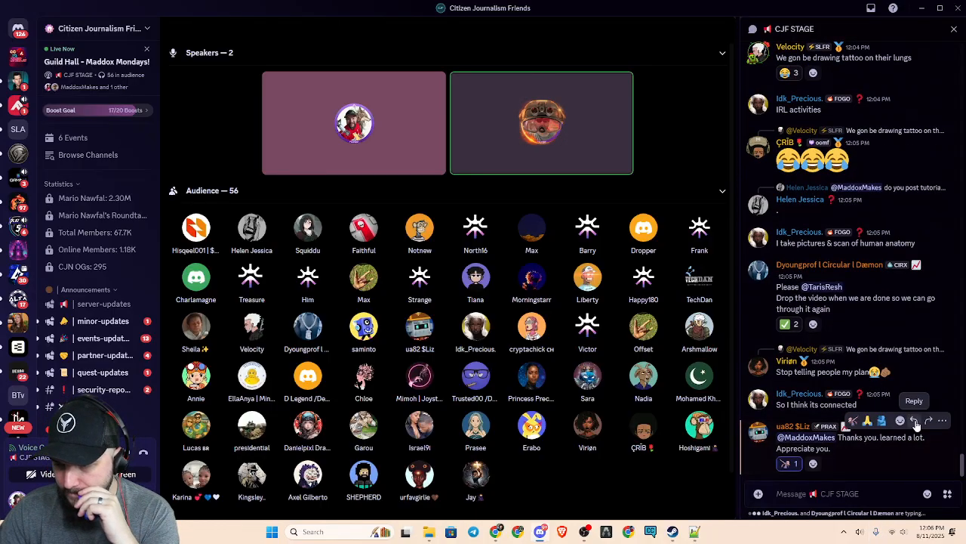
click(914, 421)
click(928, 495)
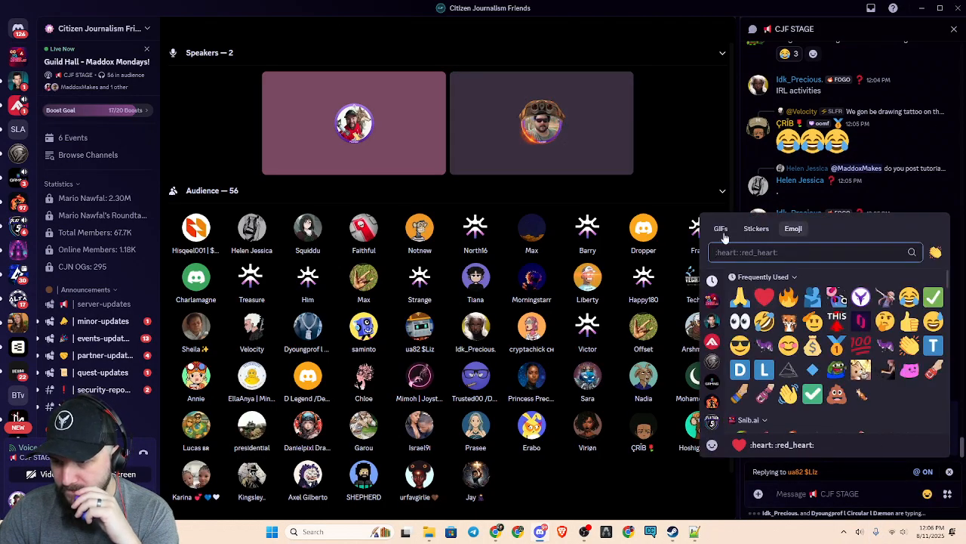
click(722, 231)
text(no you)
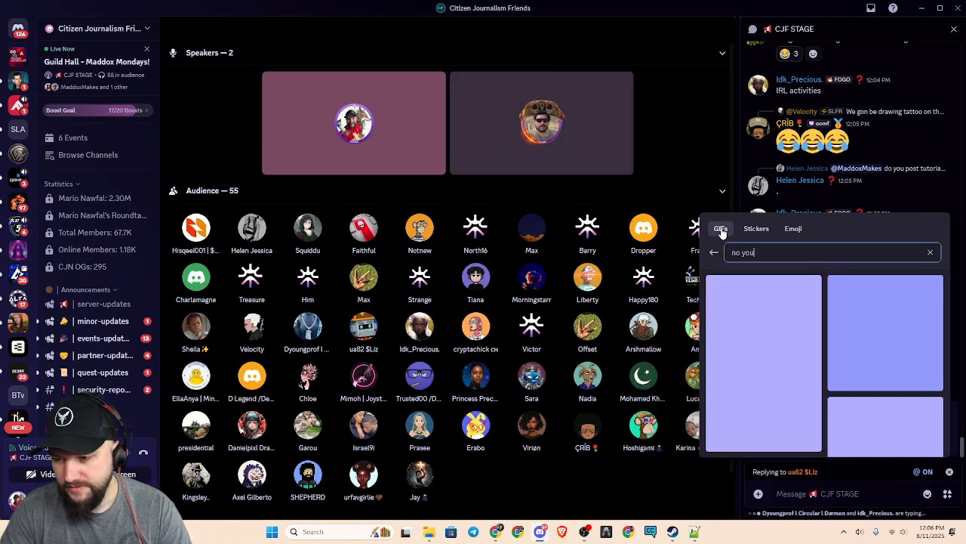
scroll(870, 416, down, 2)
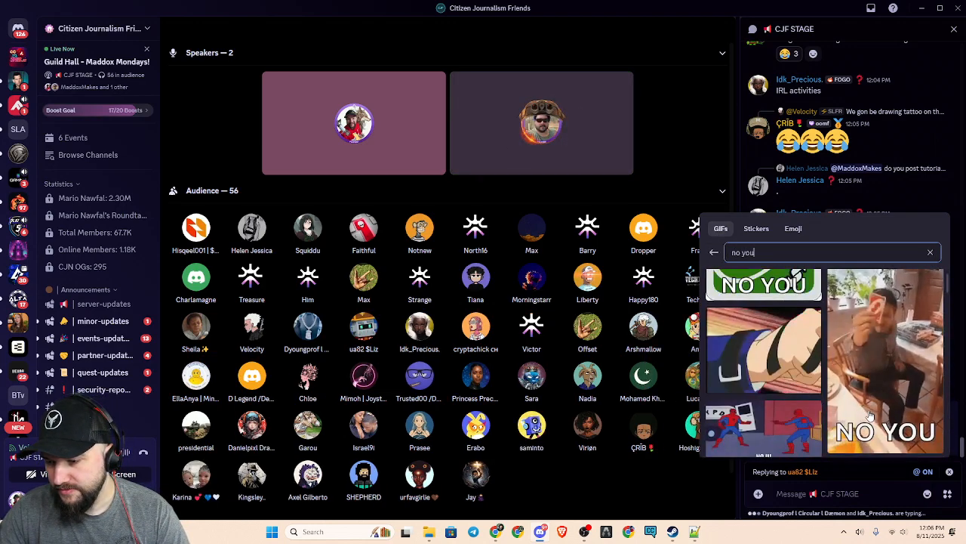
scroll(870, 415, down, 1)
click(763, 309)
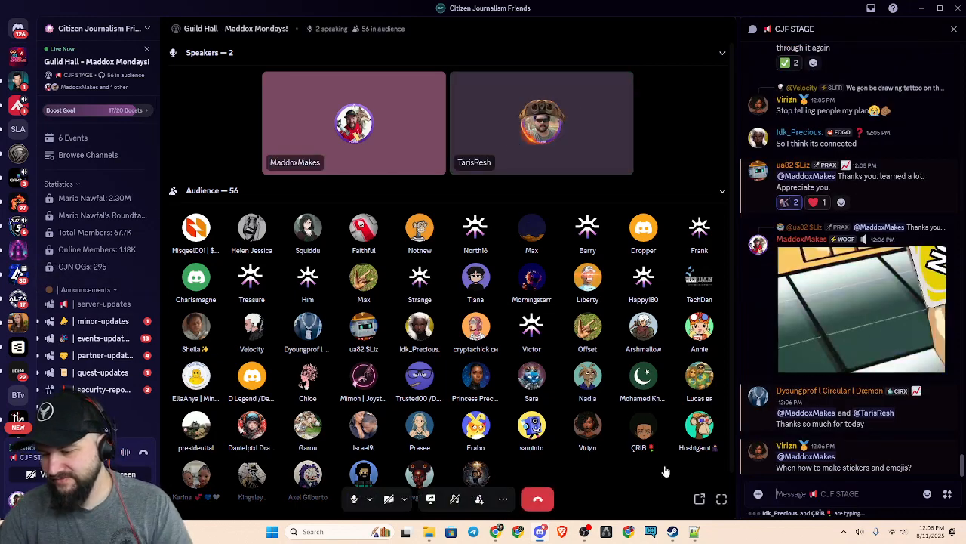
Reply to the question about making stickers and emojis, correcting the sent message to read "We've done that no?"
click(915, 438)
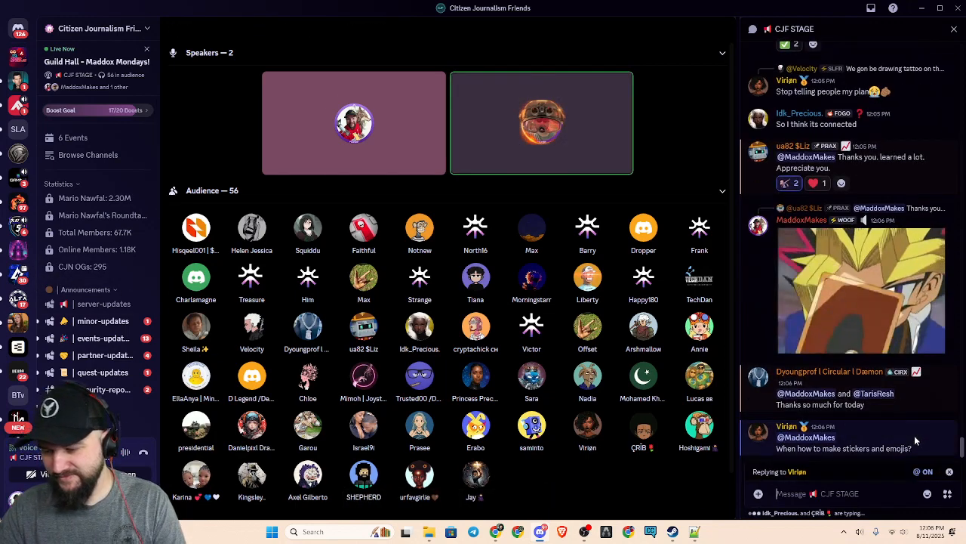
text(We)
key(Return)
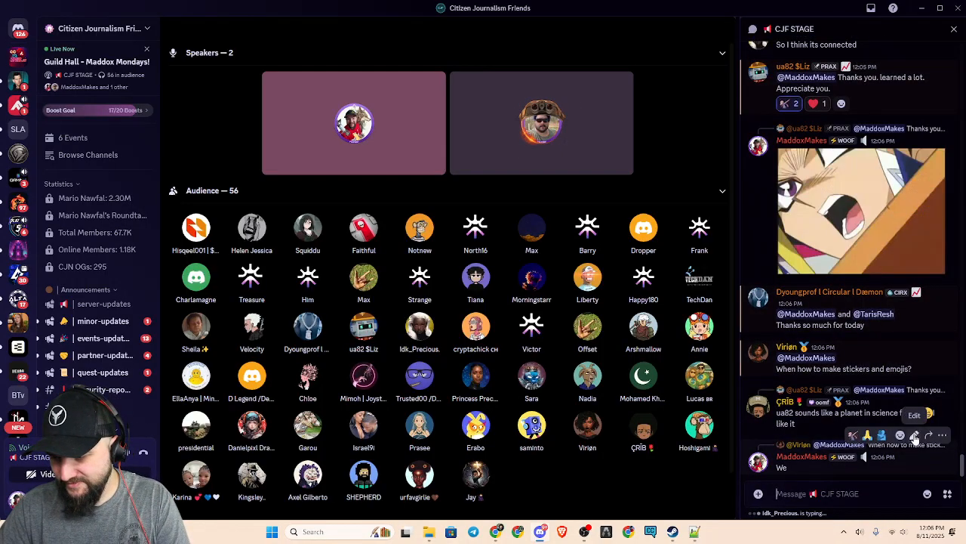
click(914, 435)
text('ve do)
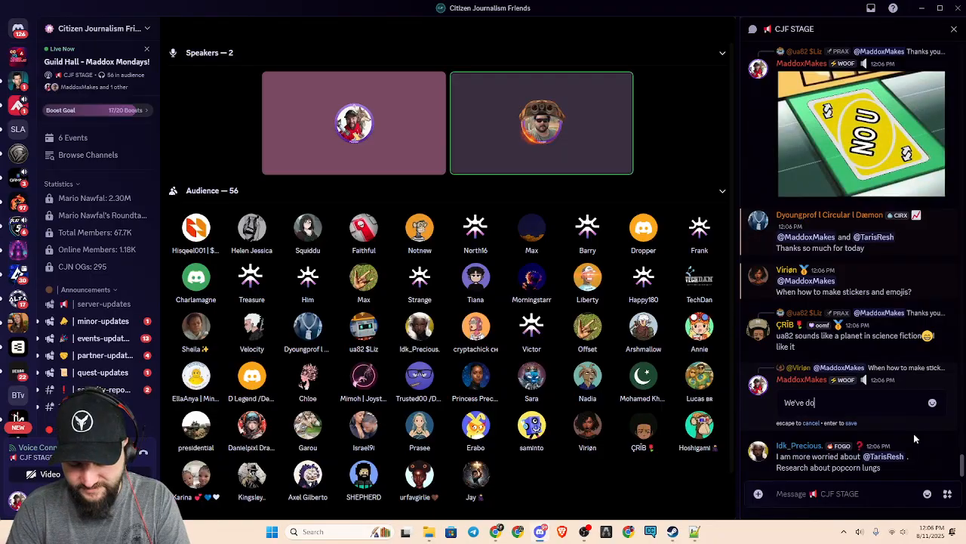
text(ne that no?)
key(Return)
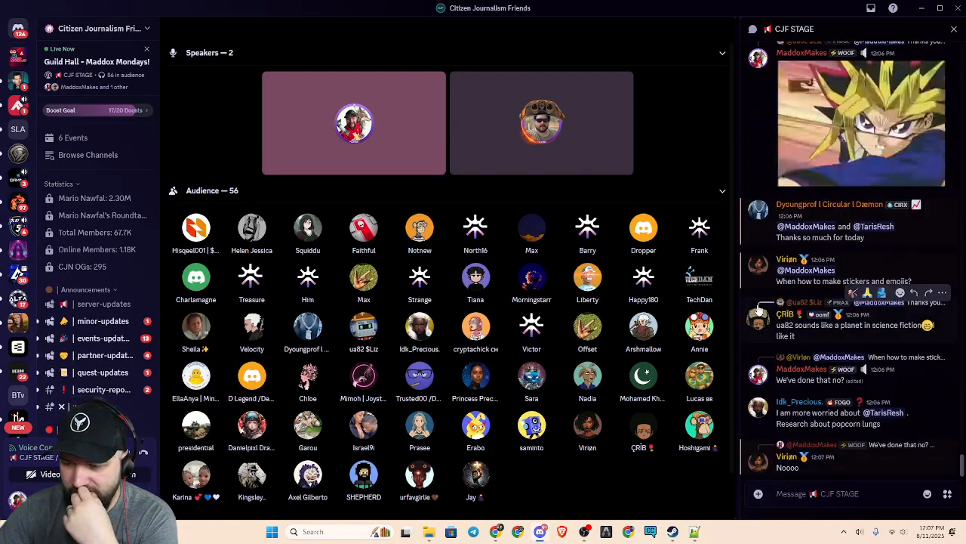
Send the chat messages "really?" and "Ok next Maddox Monday we do Sitckers"
text(really?)
key(Return)
text(Ok)
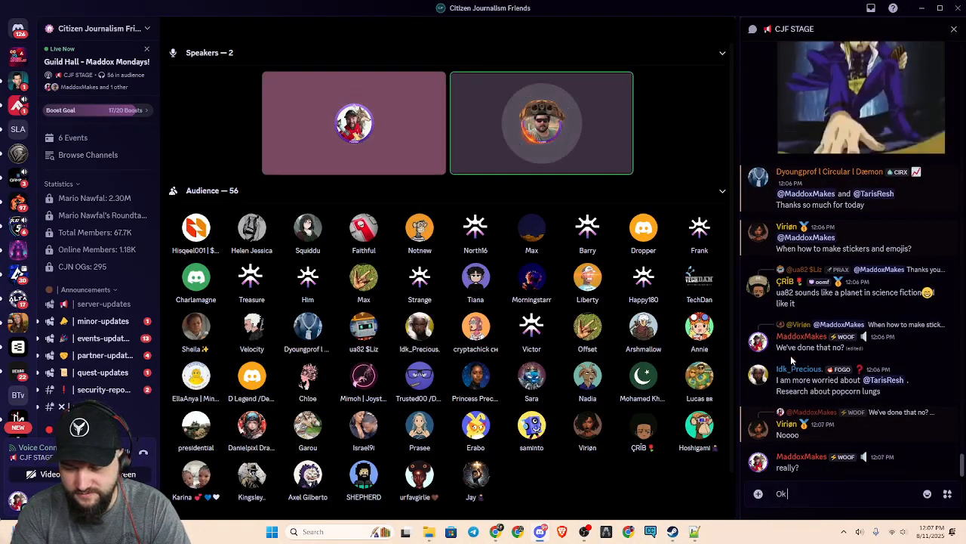
text( next)
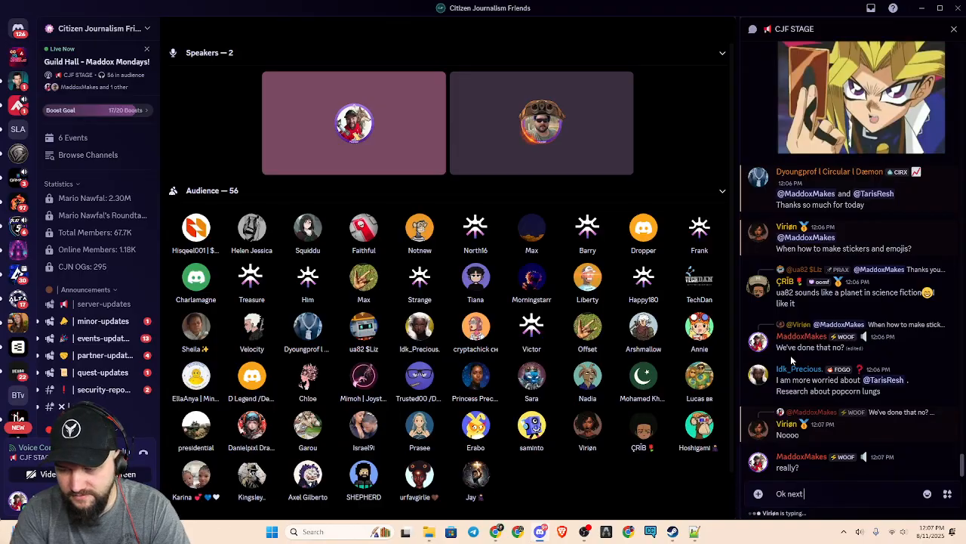
text( Maddox Monday we do Sitck)
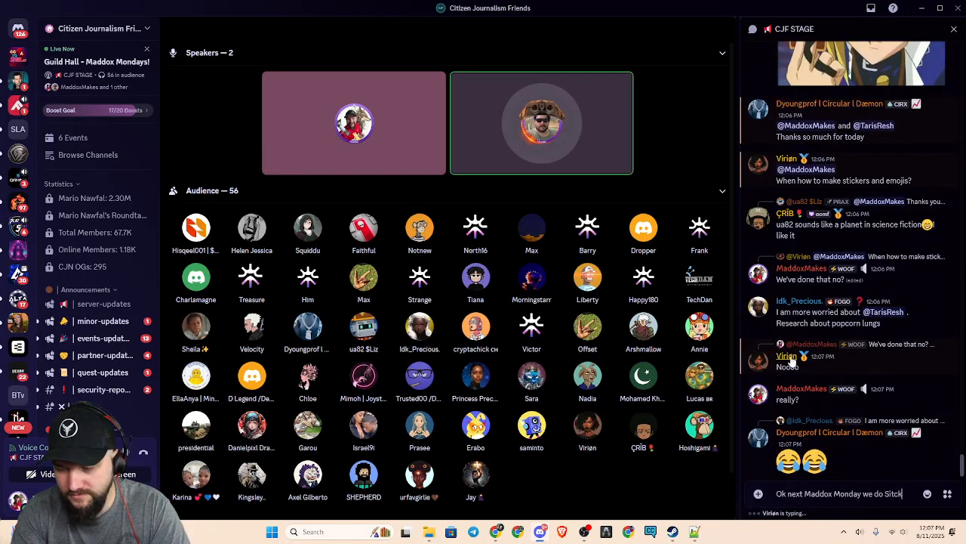
text(ers)
key(Return)
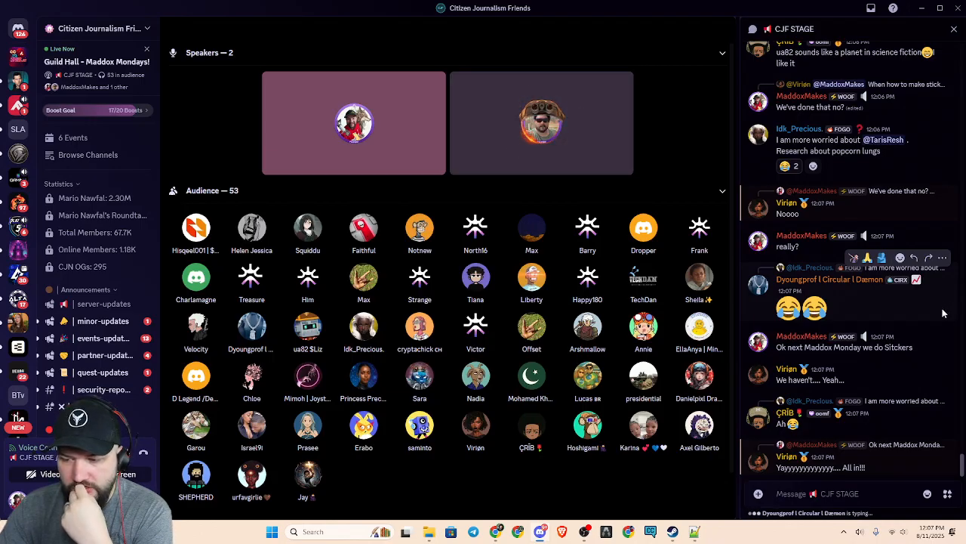
Open the other speaker's live screen share in the stage to watch it
mouse_move(563, 464)
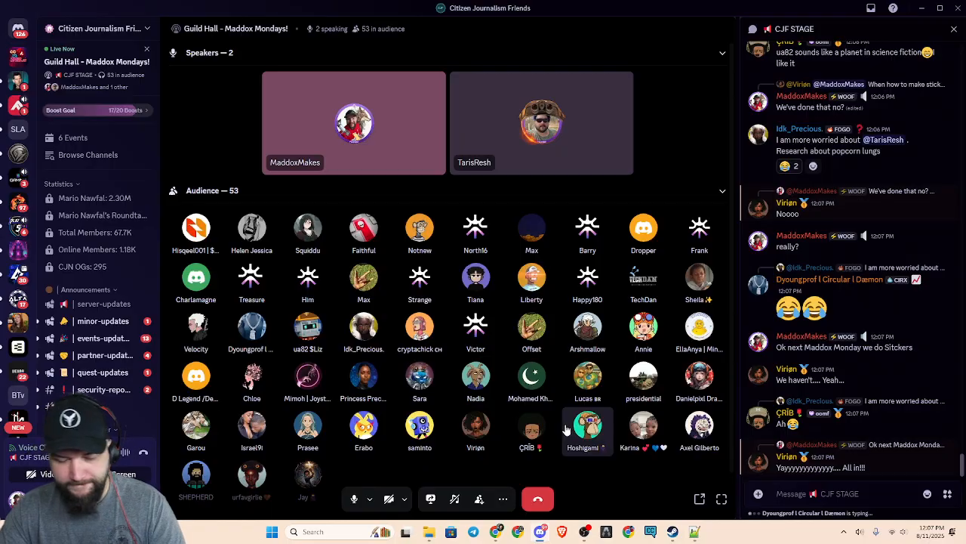
mouse_move(562, 13)
mouse_down()
mouse_move(965, 195)
mouse_move(965, 219)
mouse_move(965, 4)
mouse_move(621, 129)
mouse_move(559, 1)
mouse_up()
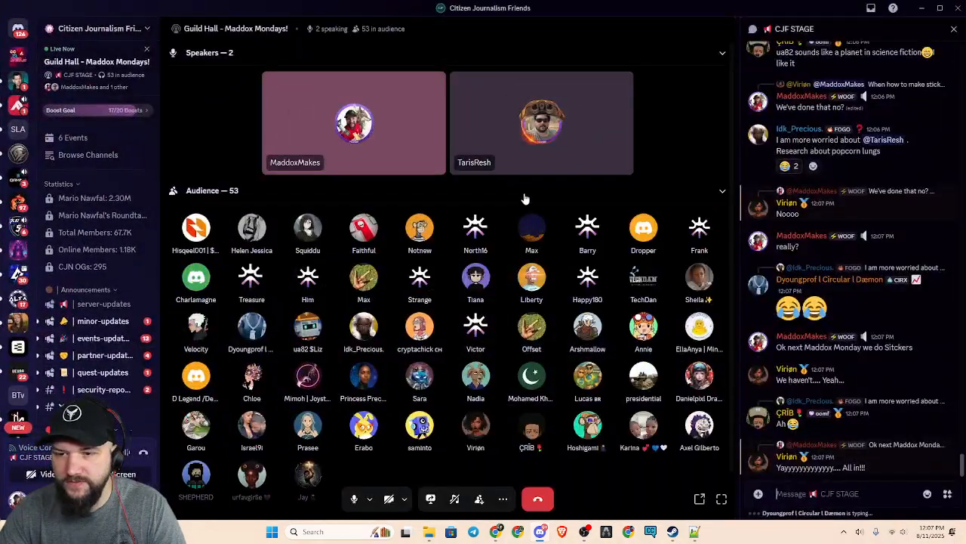
click(203, 129)
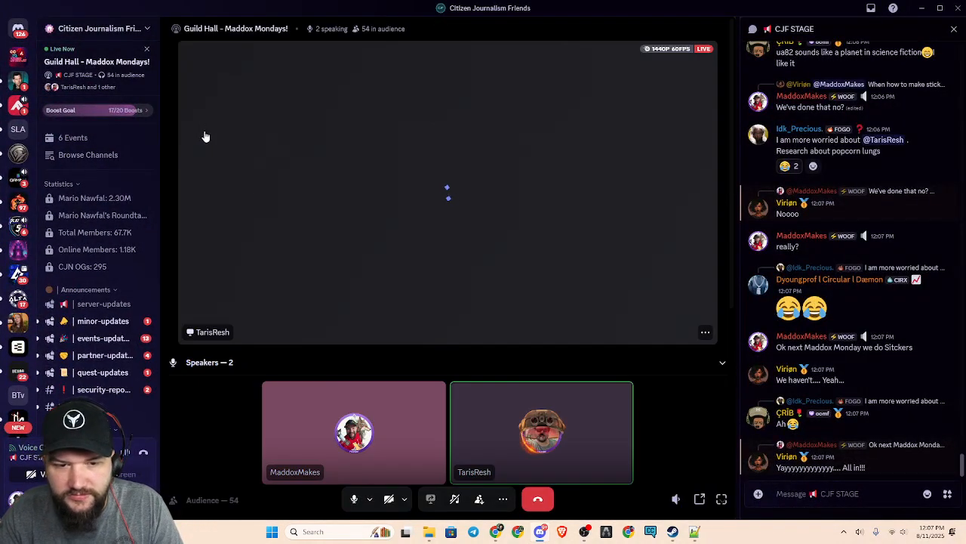
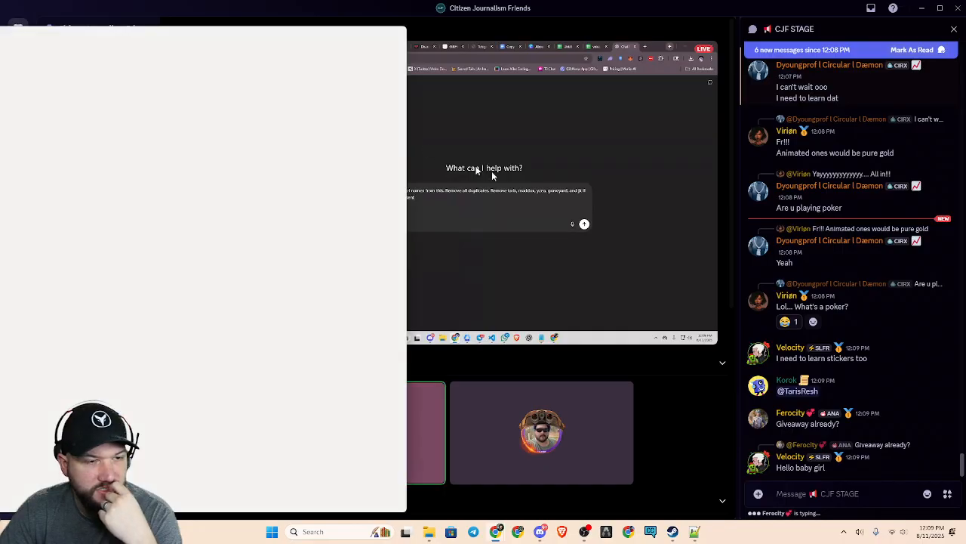
Minimize the sticker-sheet browser window and post the sticker of the man in the purple hoodie with both hands raised in the CJF STAGE chat
drag(0, 39, 198, 39)
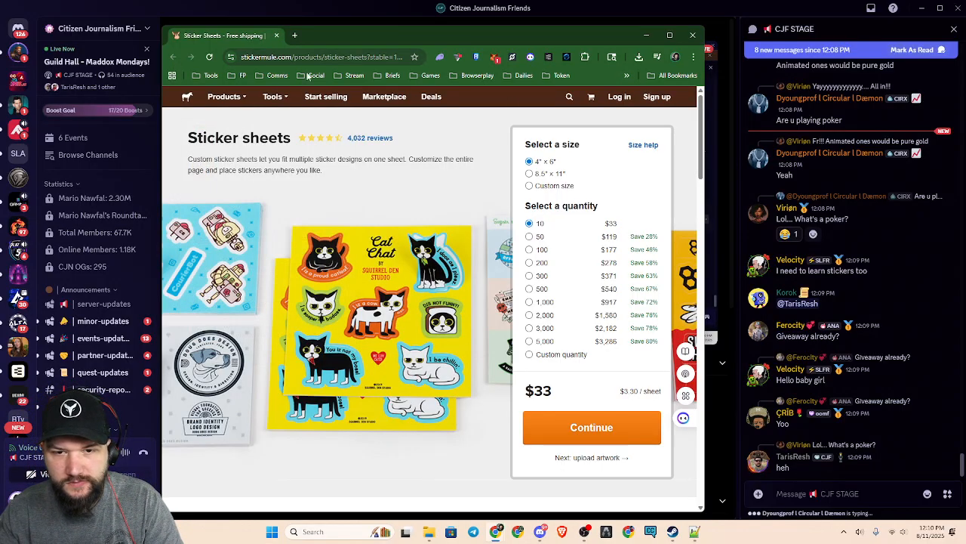
click(647, 35)
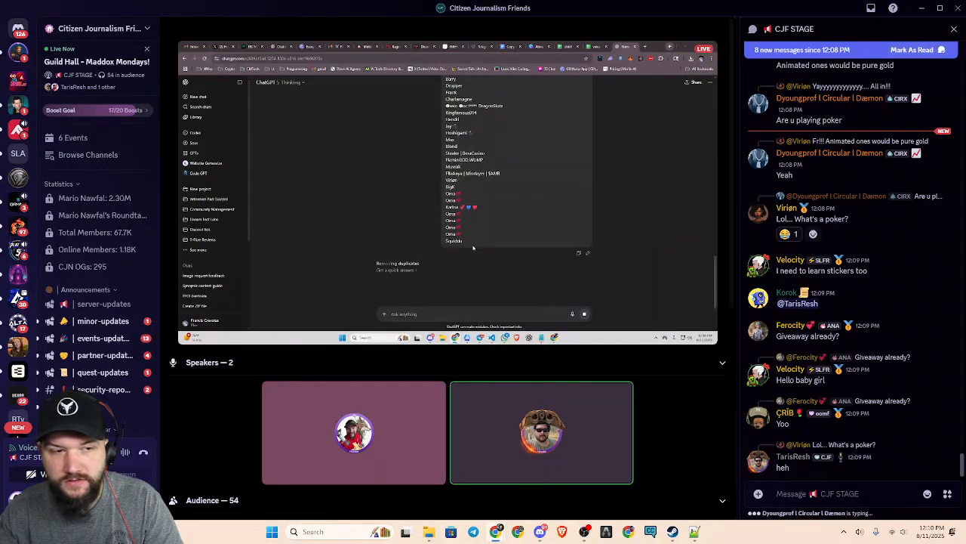
click(927, 495)
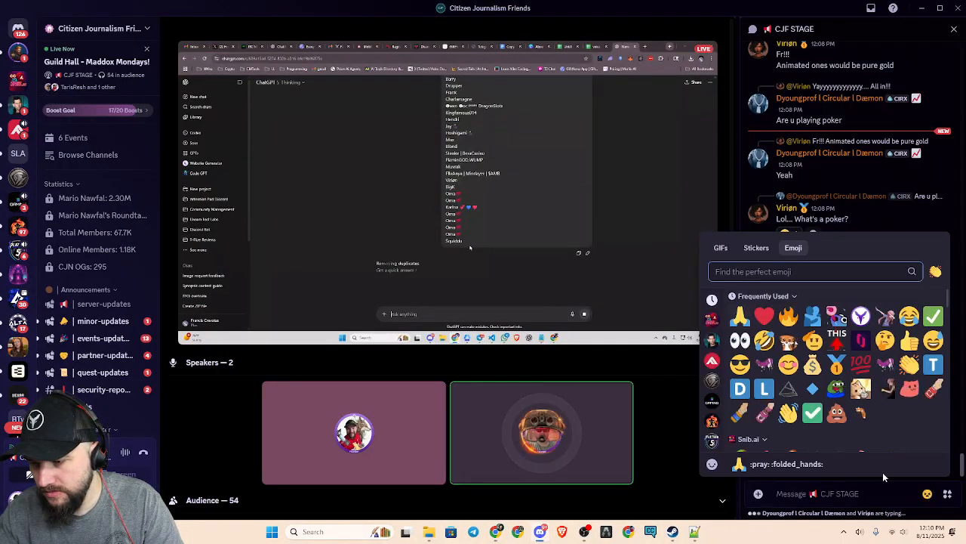
click(756, 248)
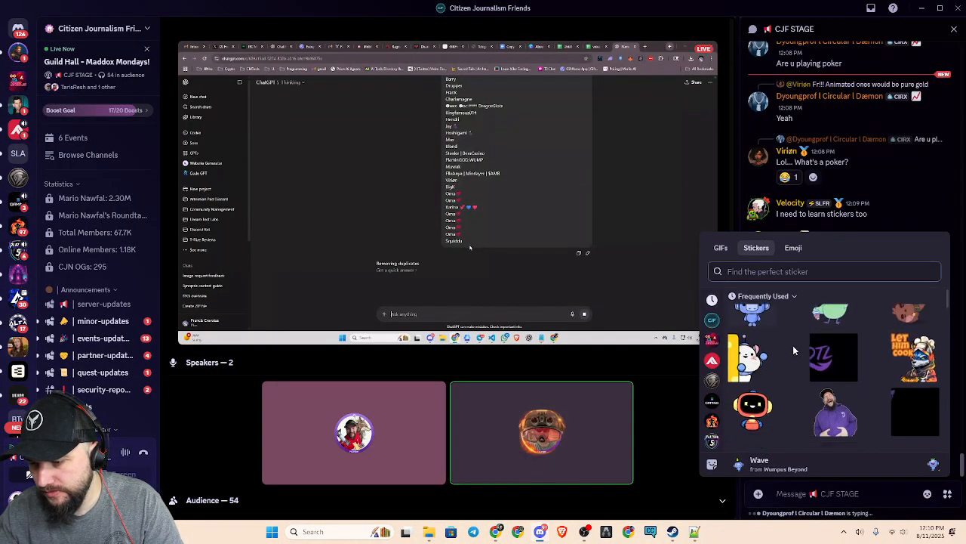
click(898, 397)
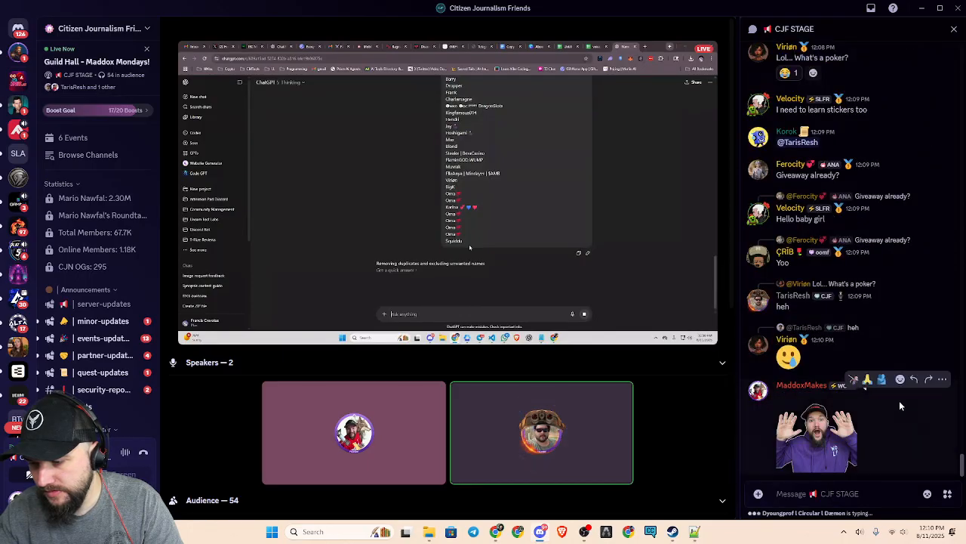
Post the purple fox-head Dream Test logo sticker in the CJF STAGE chat
click(927, 494)
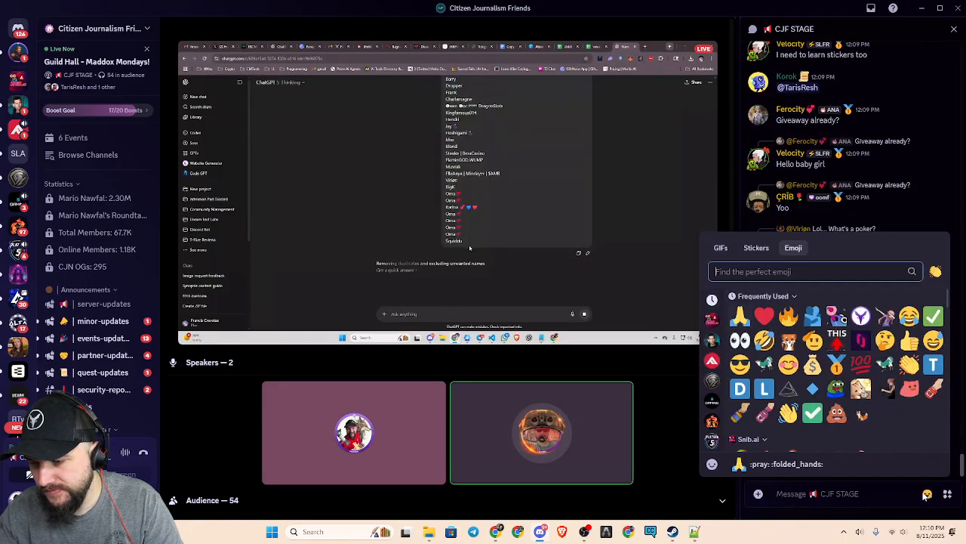
click(757, 248)
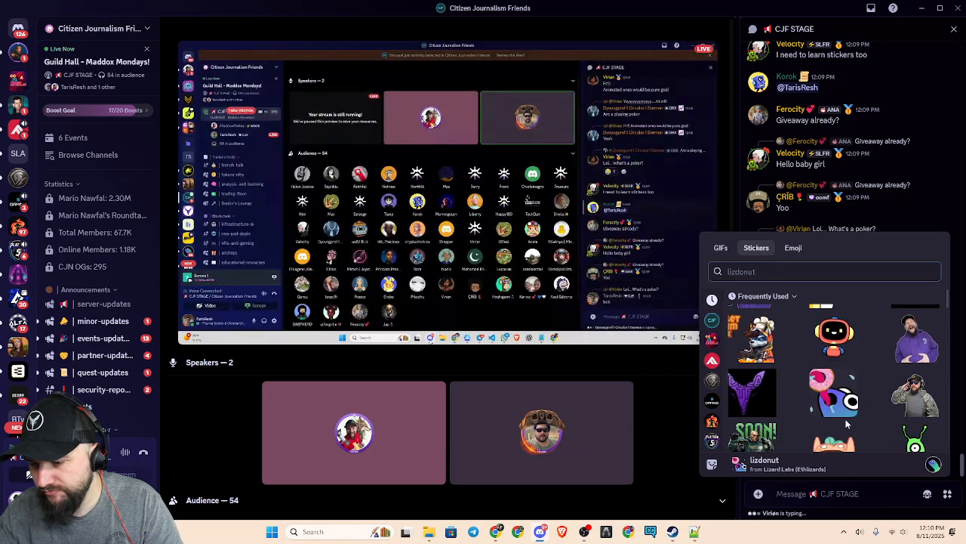
click(772, 404)
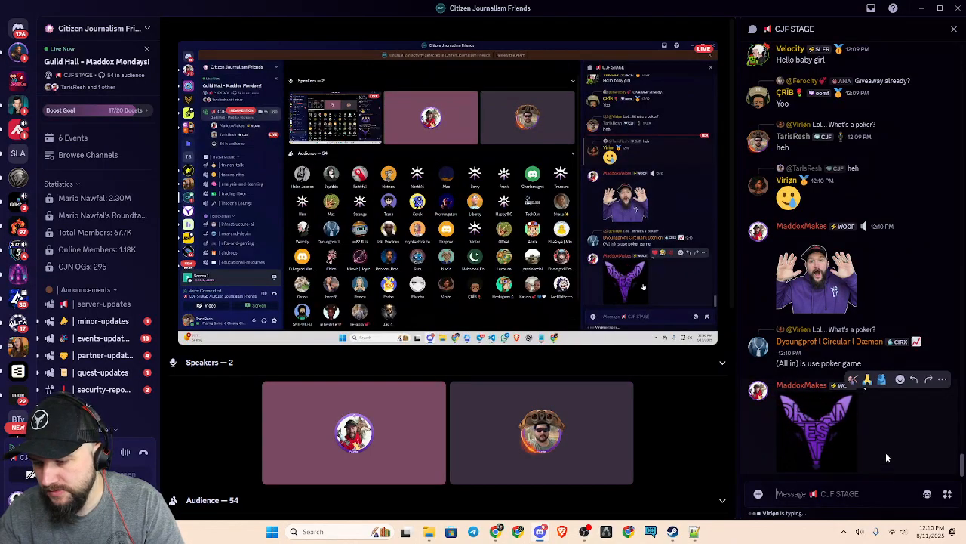
Post the sticker of the saluting man in camouflage gear in the CJF STAGE chat
click(928, 493)
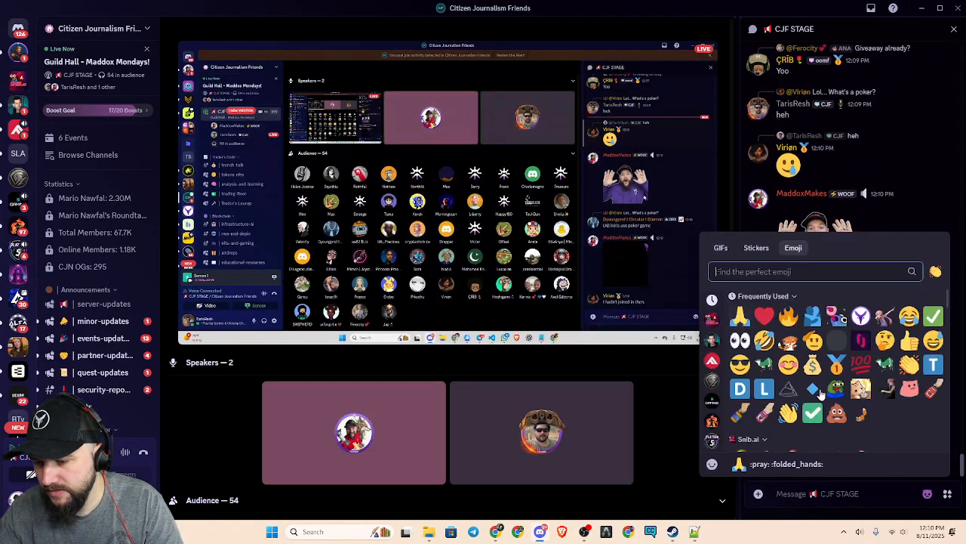
scroll(874, 378, down, 2)
scroll(873, 378, up, 2)
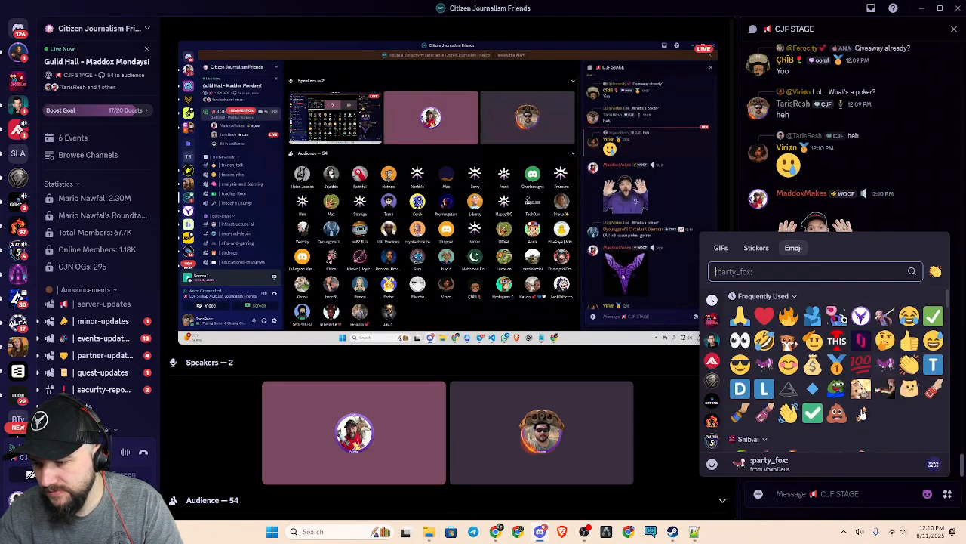
click(757, 249)
scroll(869, 373, down, 3)
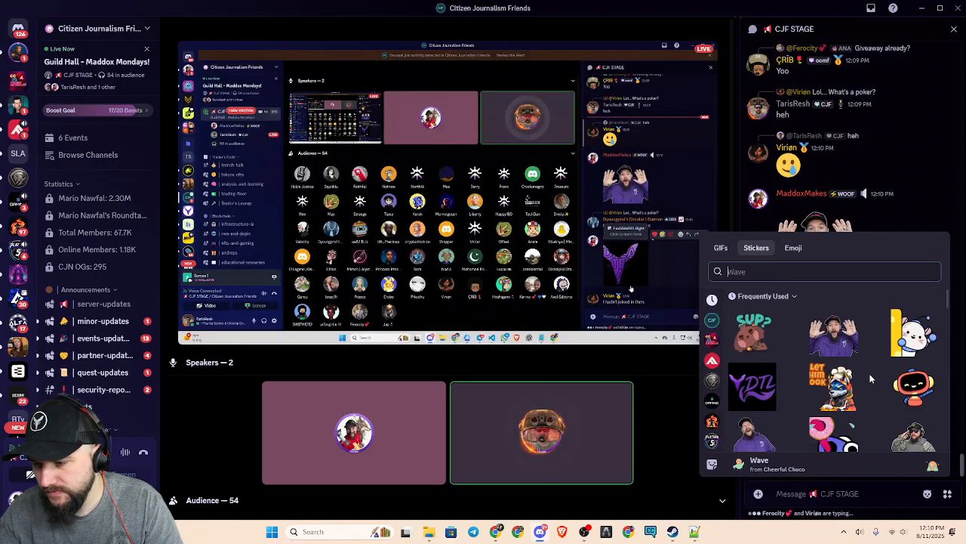
scroll(876, 383, up, 1)
scroll(877, 383, down, 2)
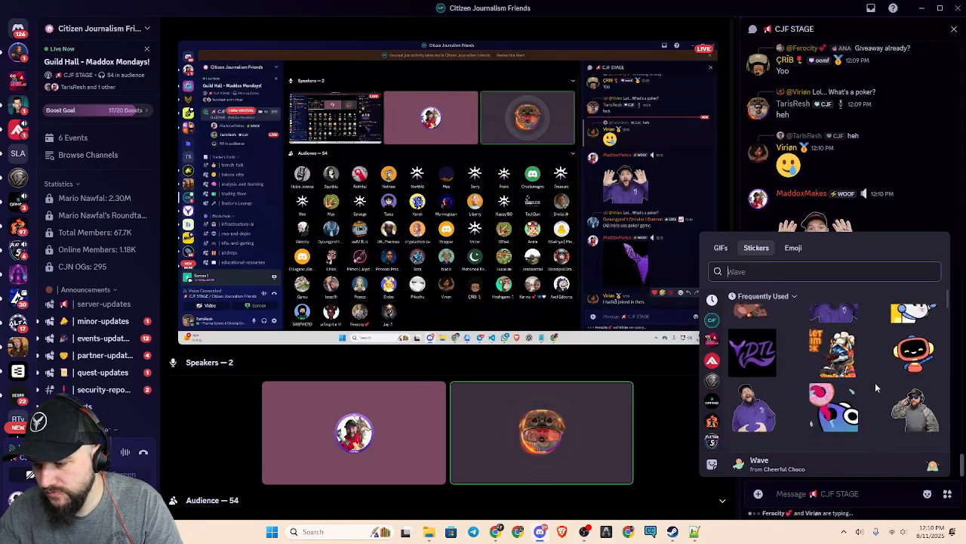
click(912, 349)
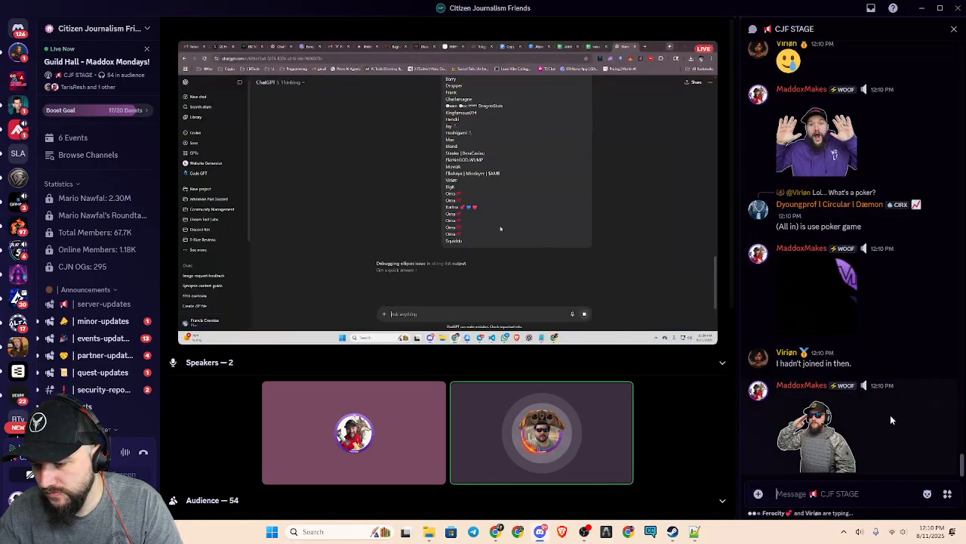
Browse the frequently used stickers and post the purple DTLSlide1 lettering sticker in the CJF STAGE chat
click(927, 500)
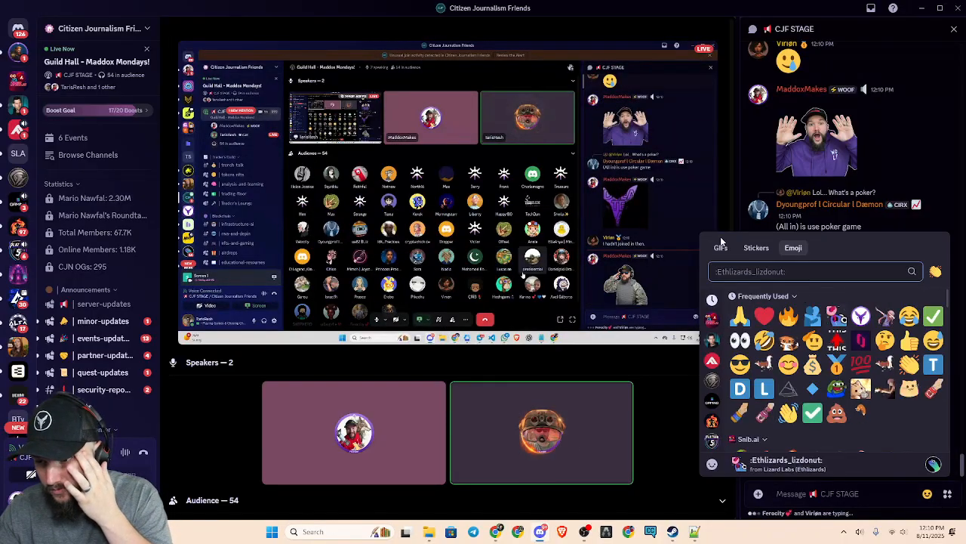
click(755, 247)
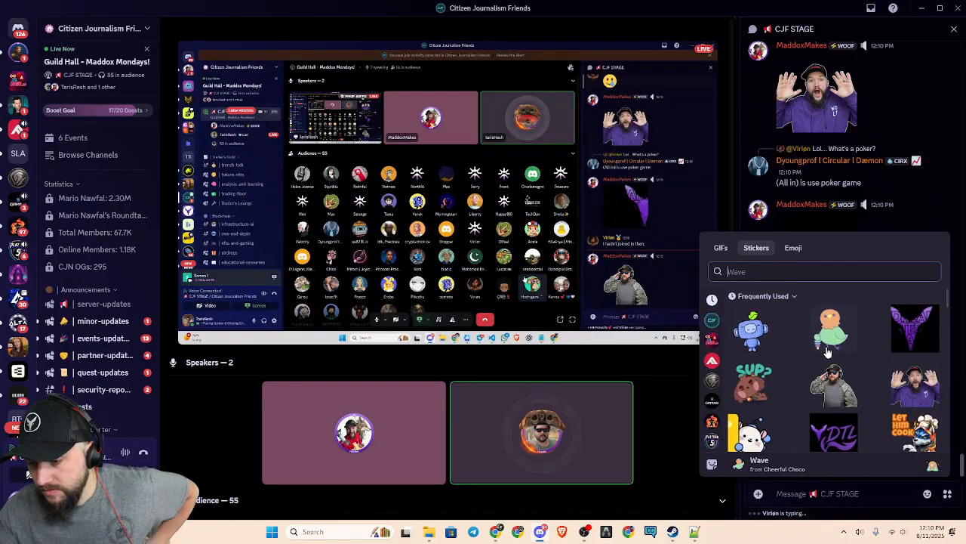
scroll(851, 367, down, 2)
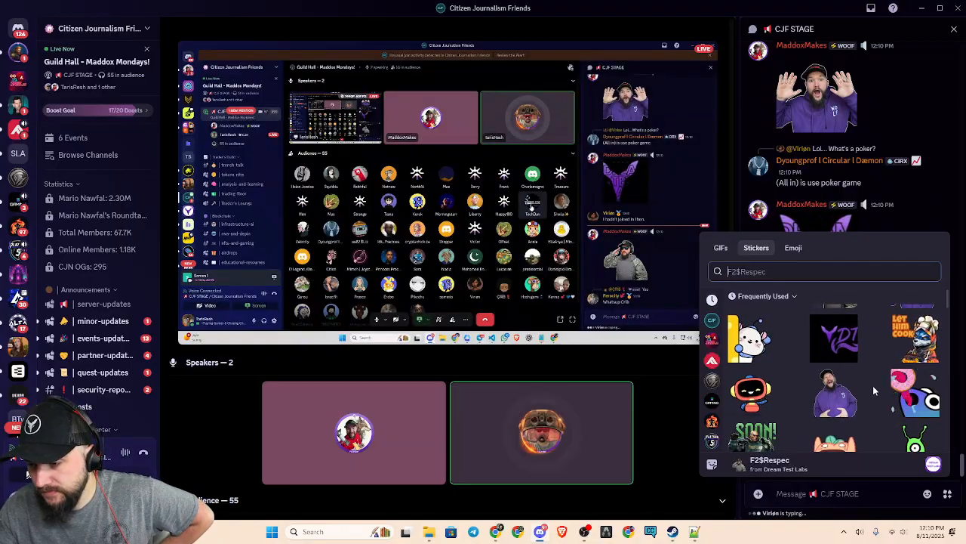
scroll(872, 386, down, 2)
scroll(871, 387, down, 1)
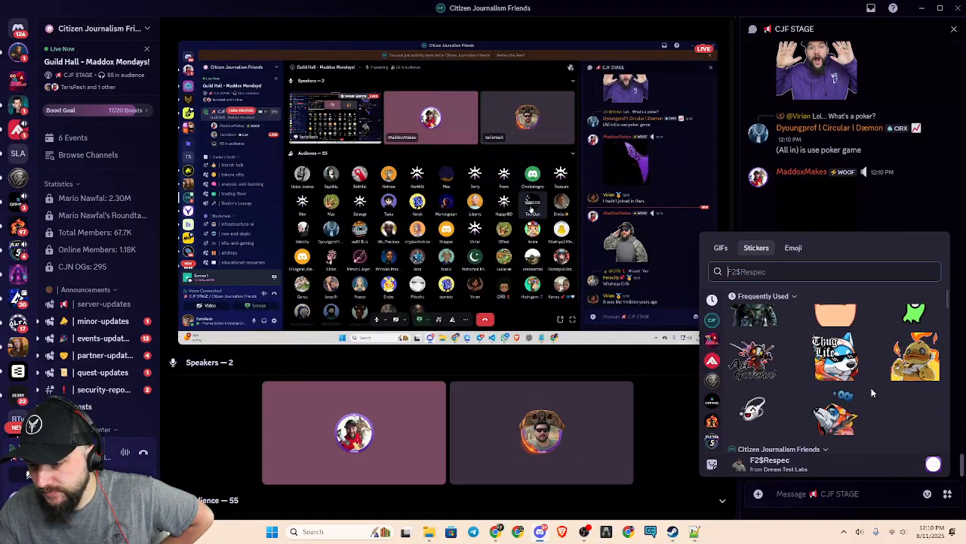
scroll(872, 392, down, 2)
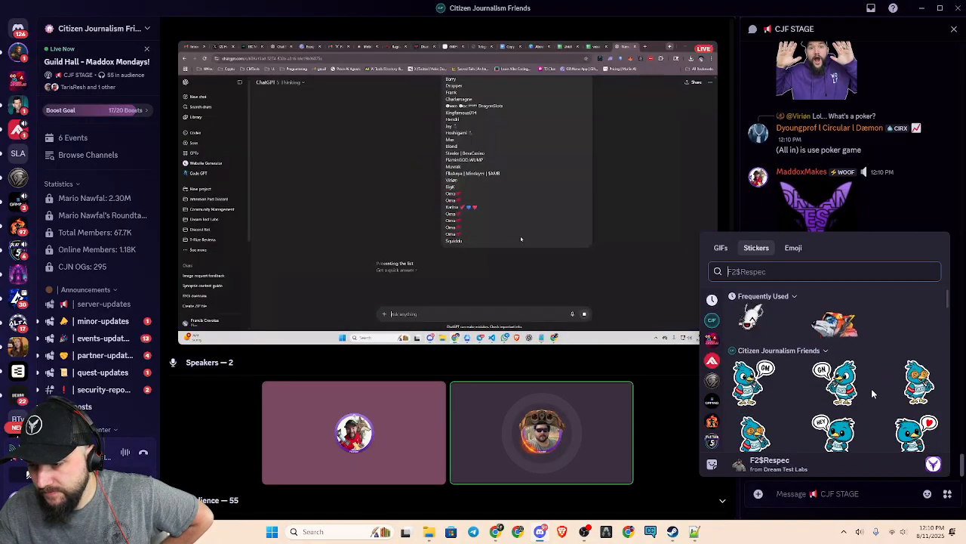
scroll(872, 392, up, 5)
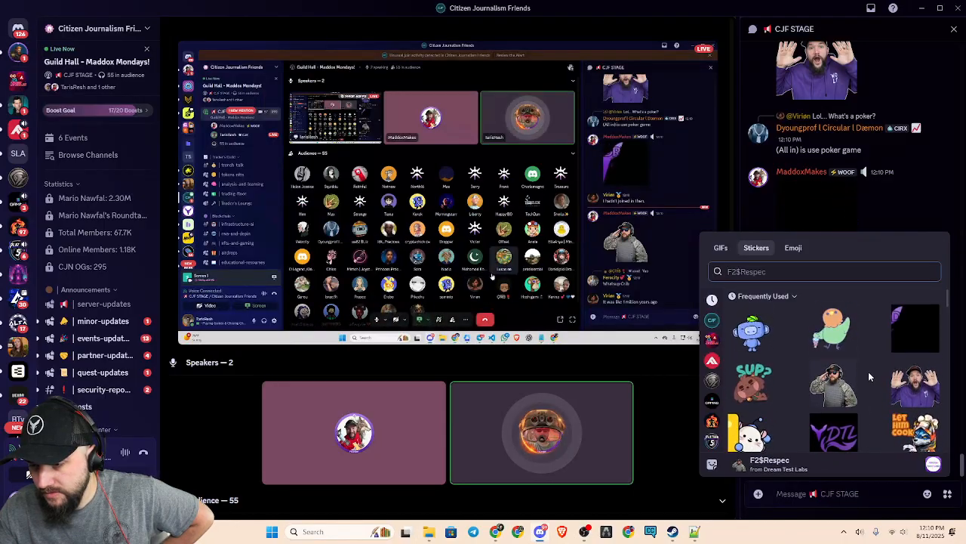
scroll(860, 411, down, 1)
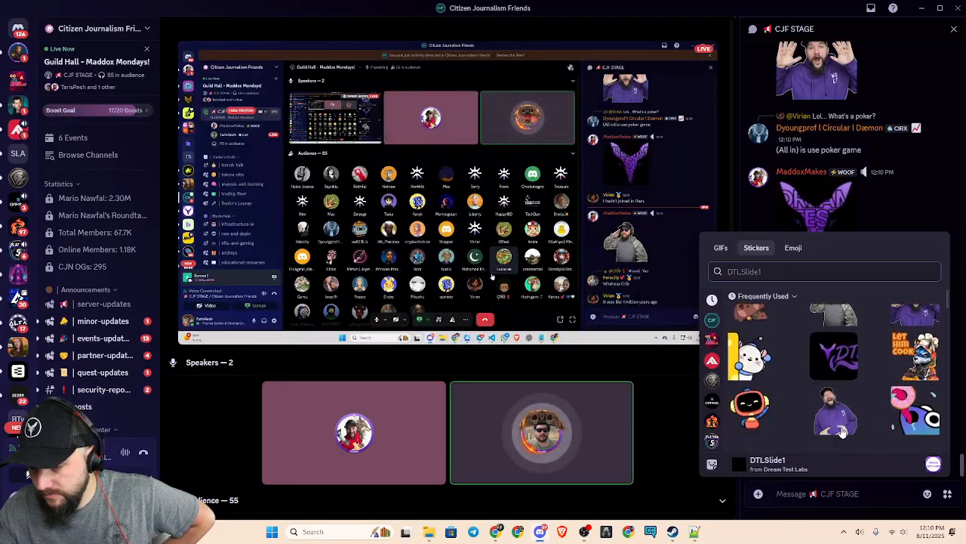
click(833, 338)
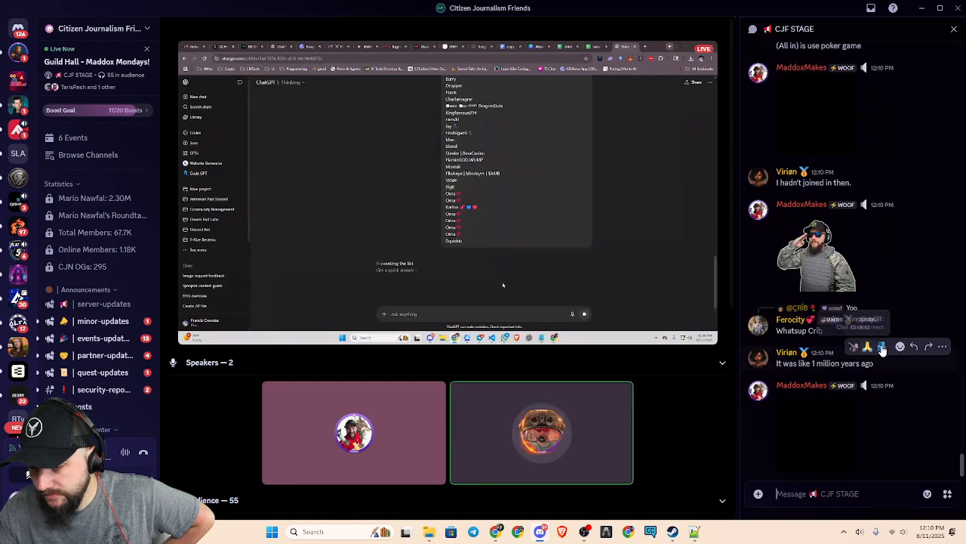
Post the sticker of the laughing man in the purple hoodie from the frequently used stickers and review the posted stickers
click(928, 493)
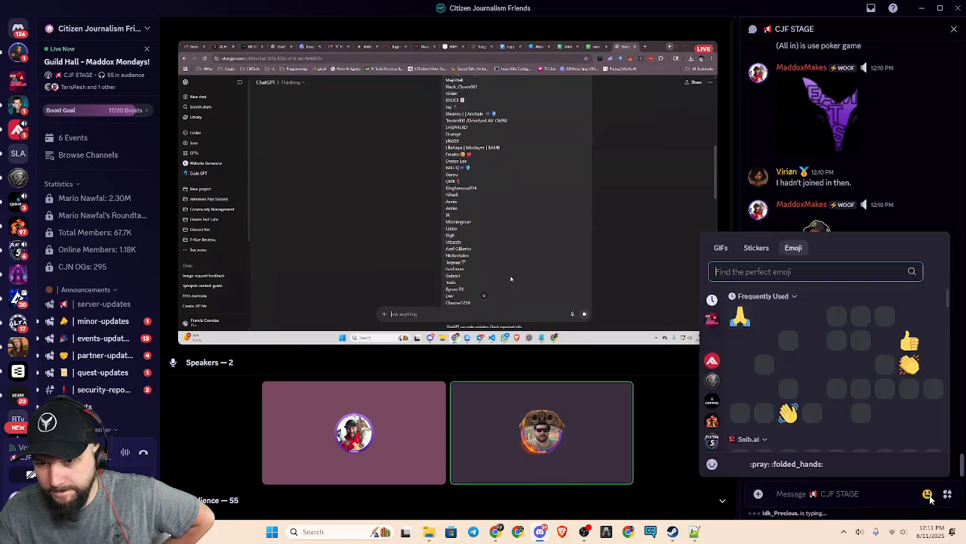
click(756, 248)
text(Sup)
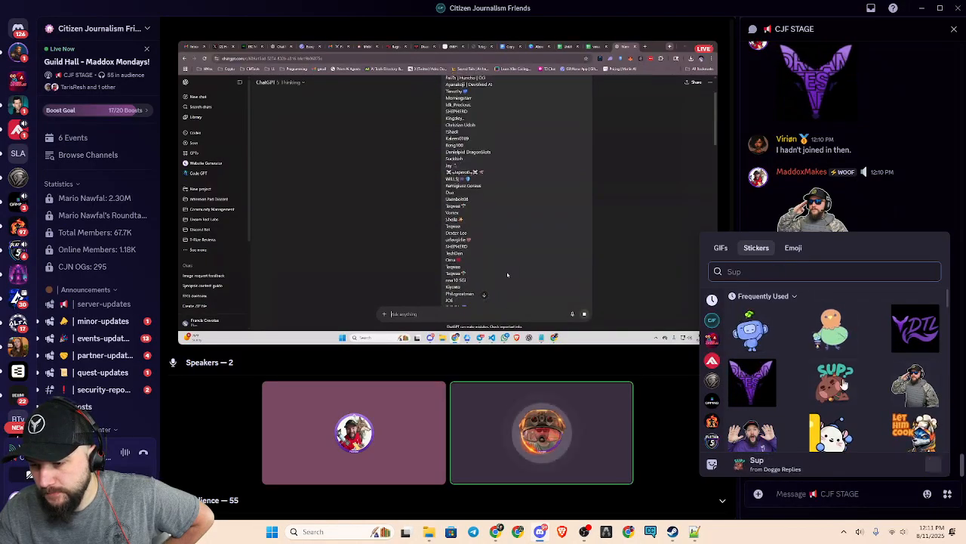
scroll(868, 385, down, 2)
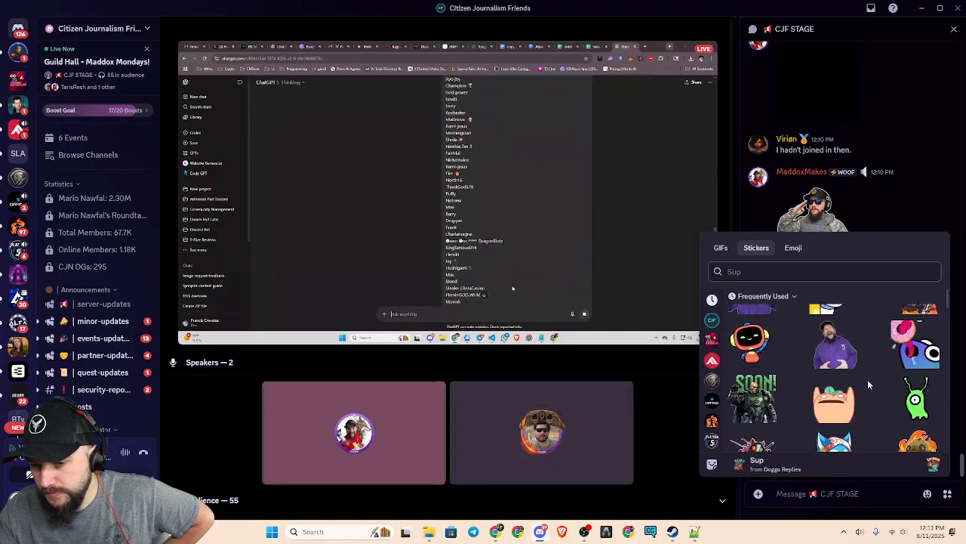
scroll(866, 389, up, 2)
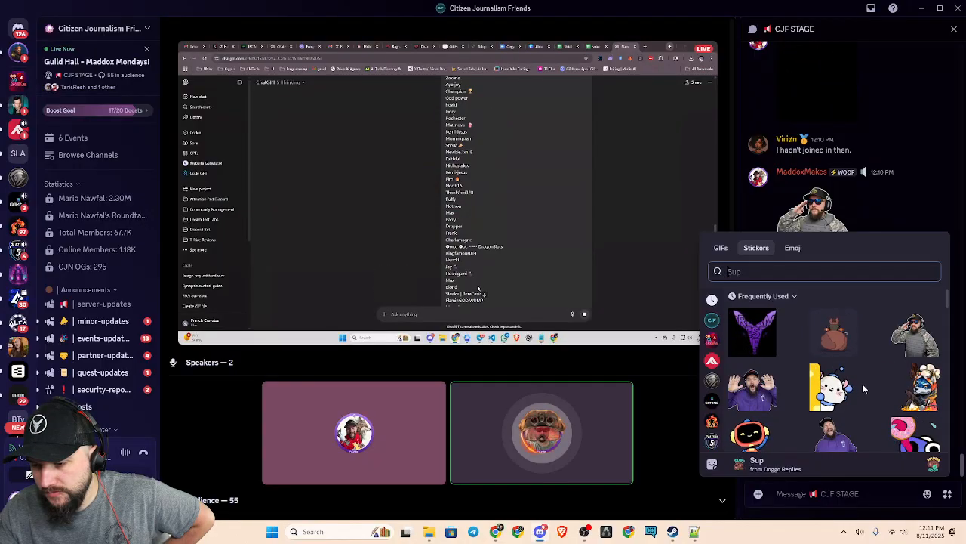
scroll(865, 388, down, 3)
scroll(867, 386, down, 2)
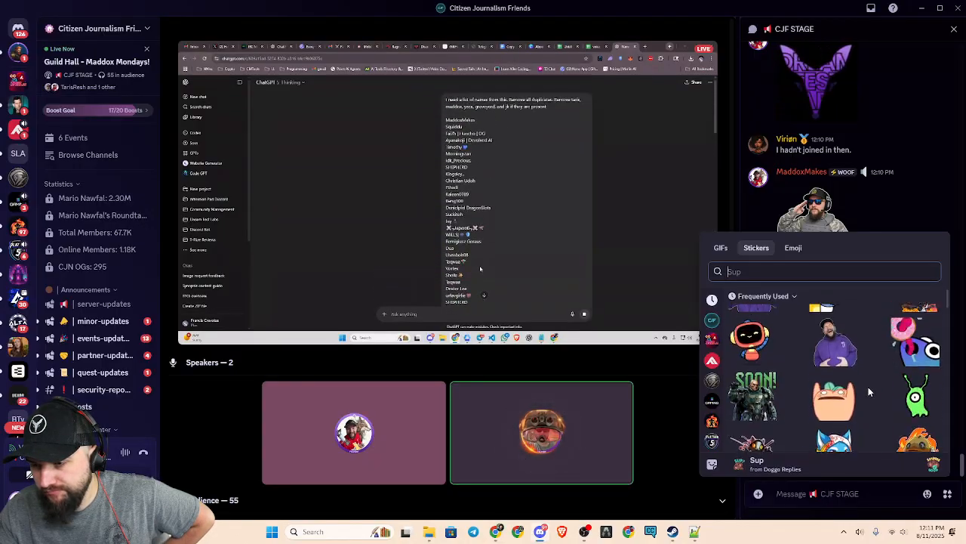
click(838, 358)
scroll(901, 400, up, 4)
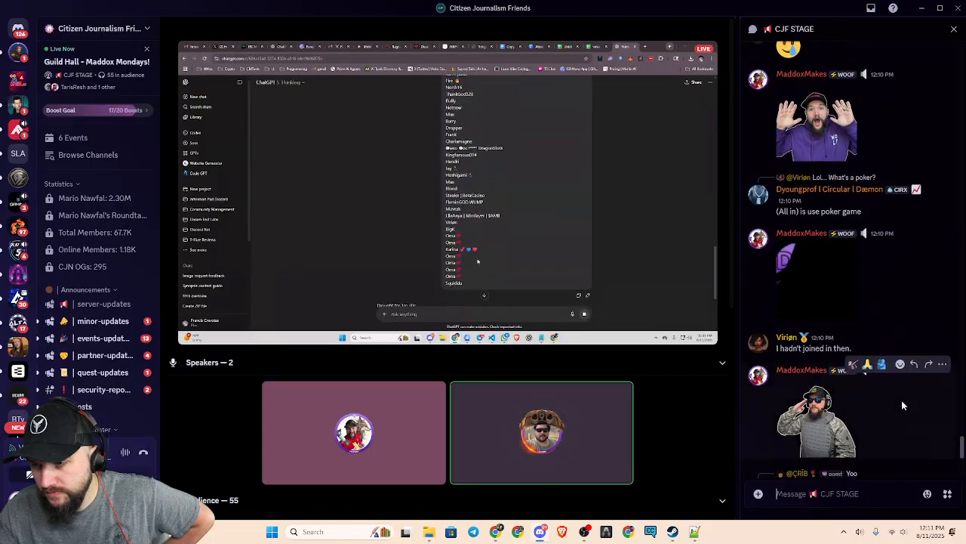
scroll(901, 401, down, 3)
scroll(900, 406, down, 1)
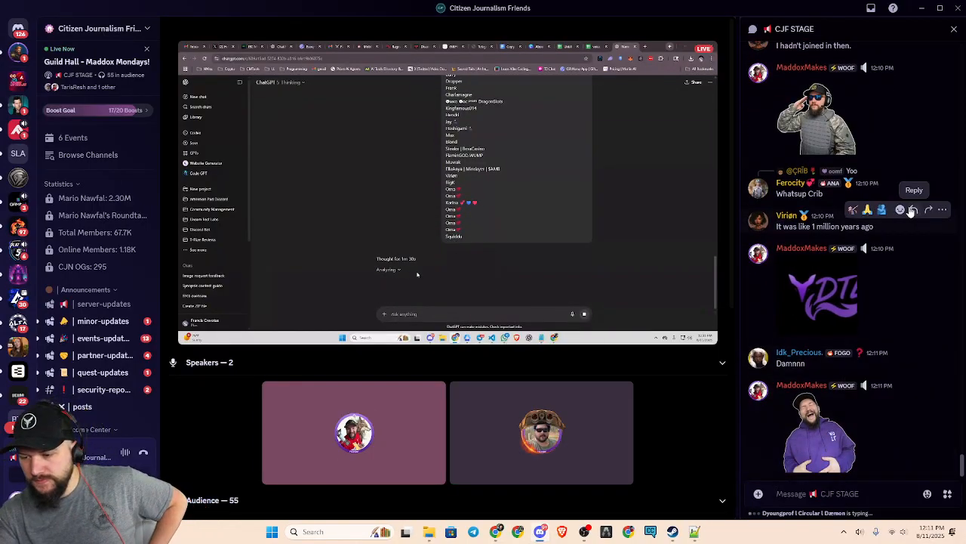
Send the message "We'll Do stickers if you actually do em" in the CJF STAGE chat
text(We'll Do sticje)
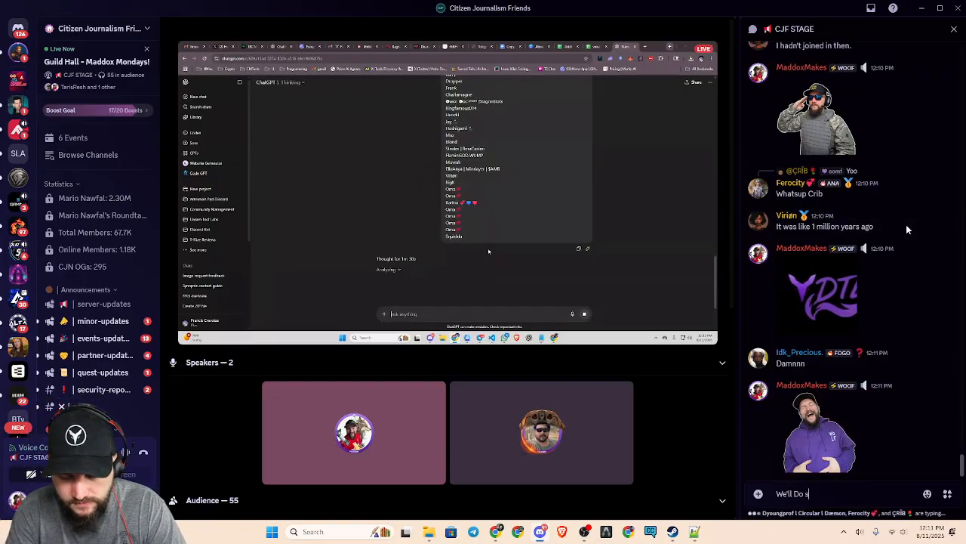
key(BackSpace)
key(BackSpace)
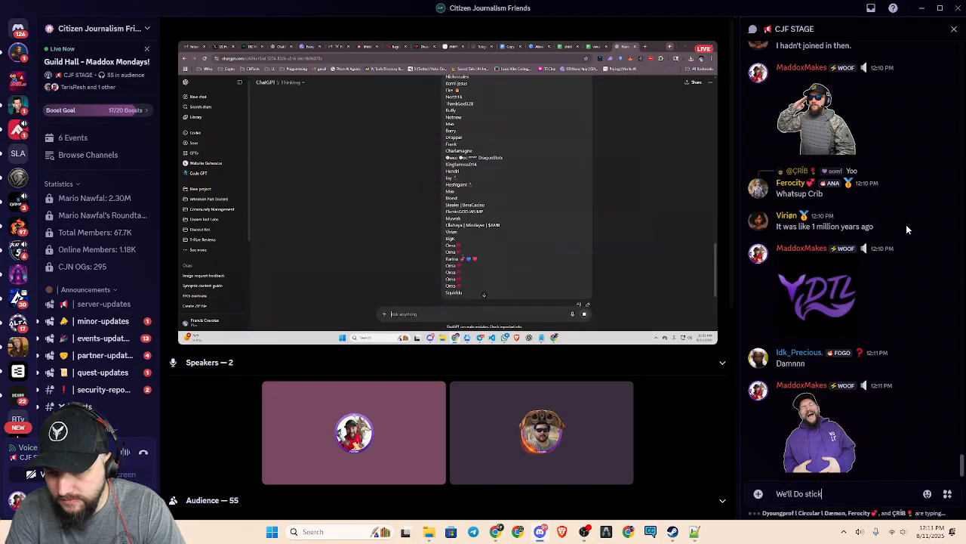
text(kers if you actually do em)
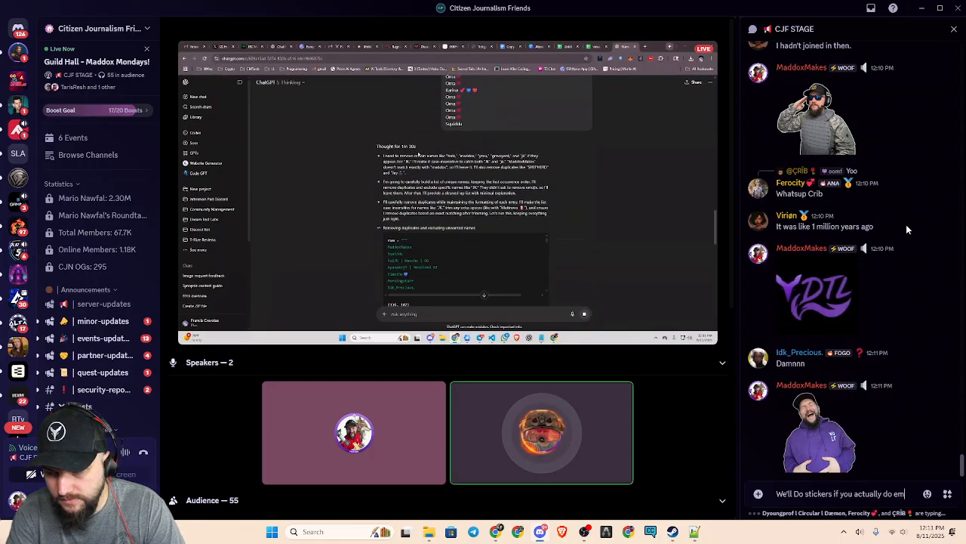
key(Return)
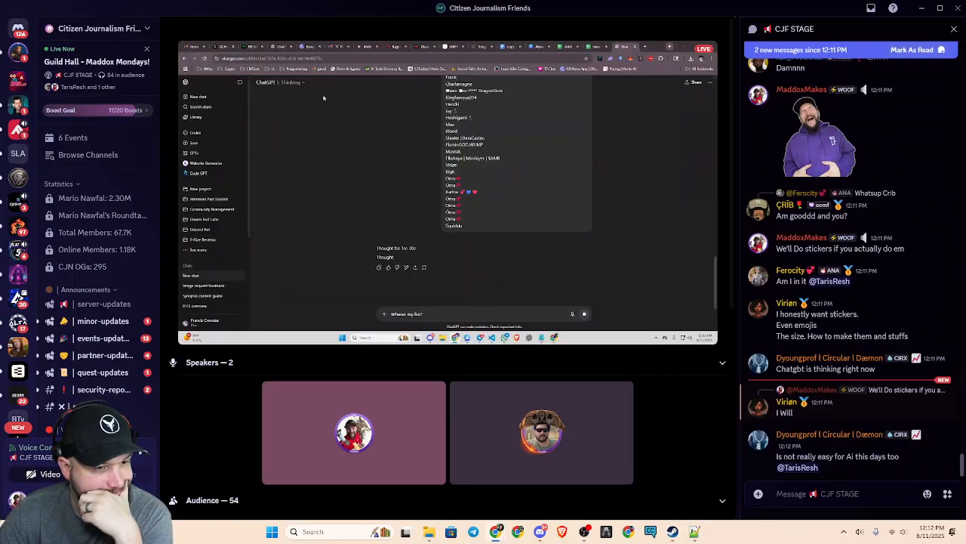
click(291, 89)
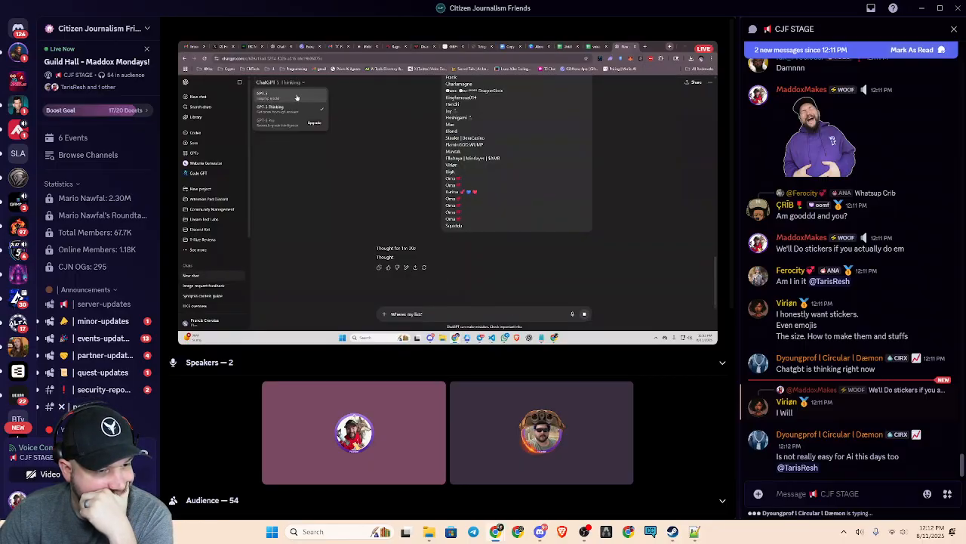
click(297, 97)
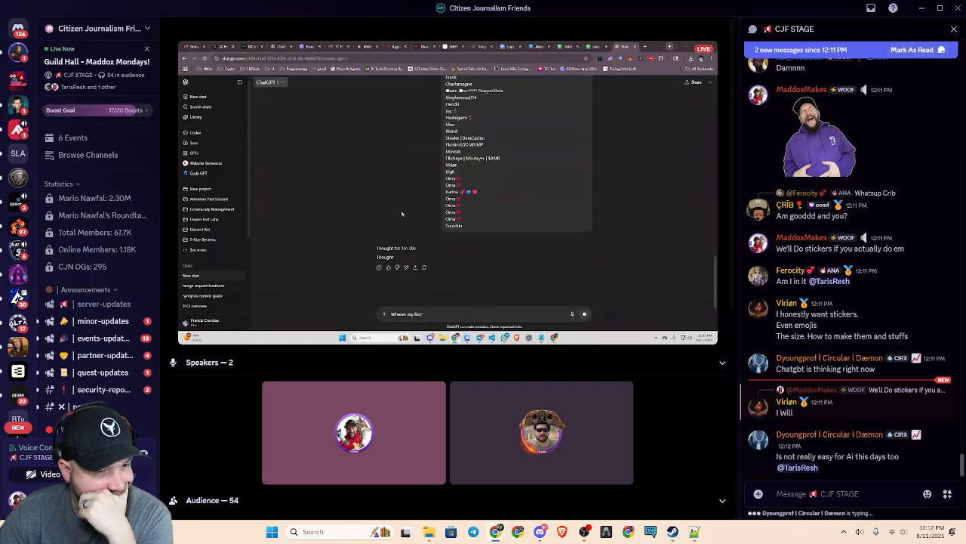
click(424, 266)
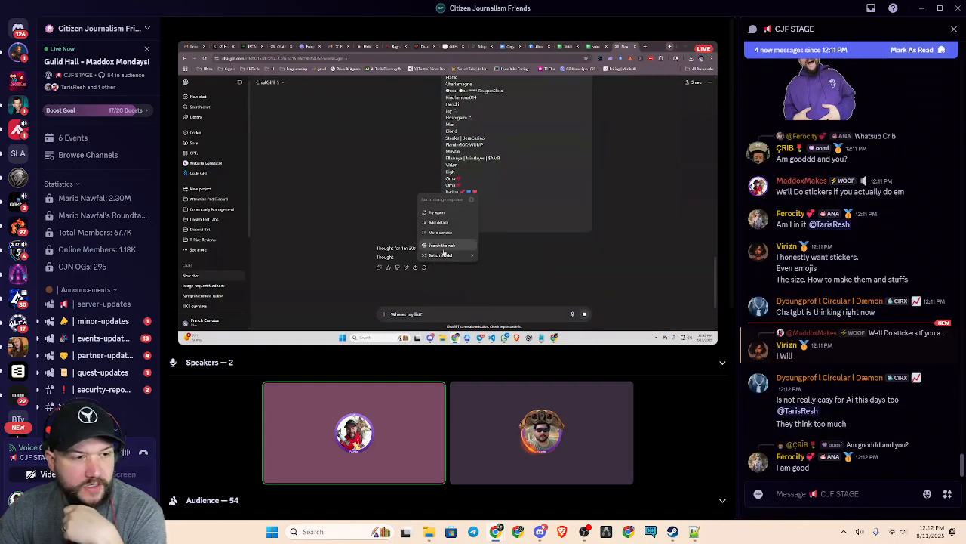
mouse_move(452, 255)
click(495, 261)
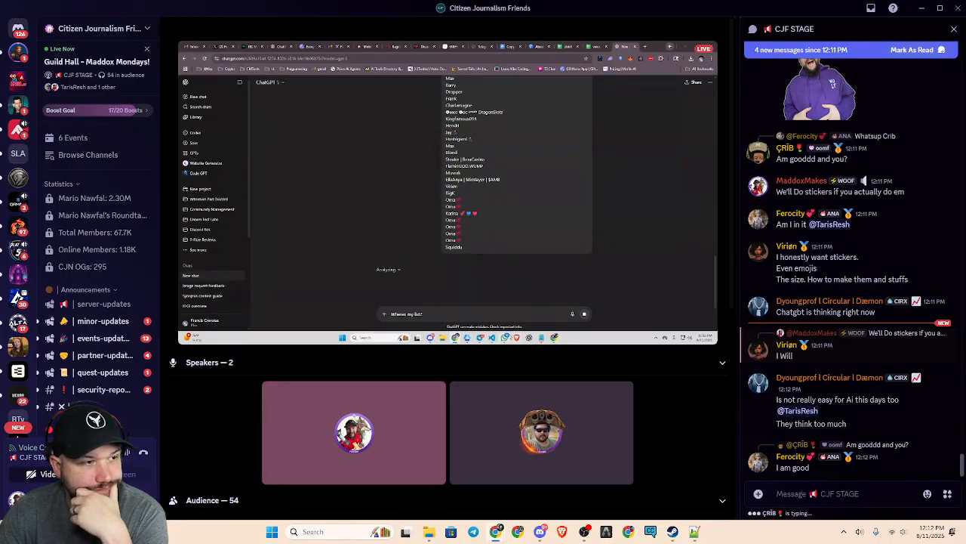
mouse_move(507, 338)
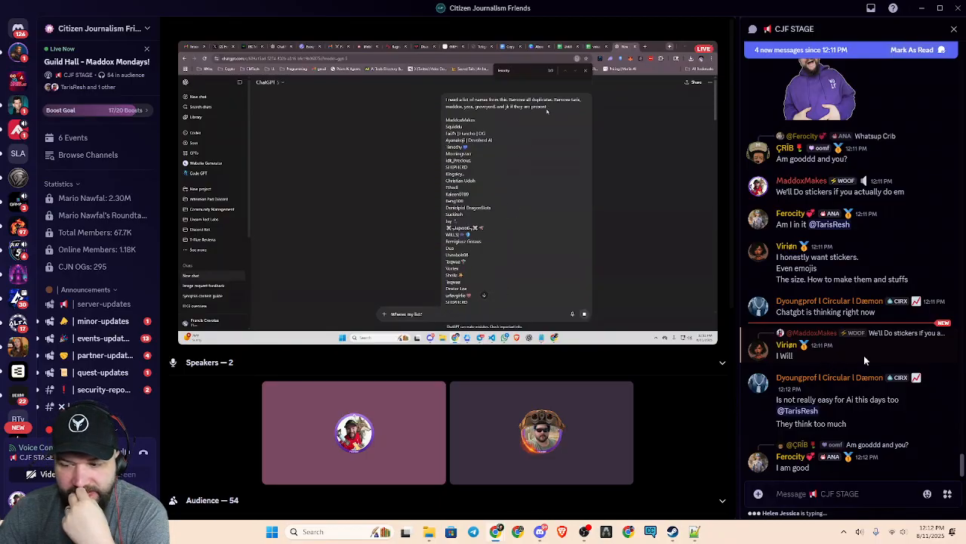
Reply to the "I Will" message in the CJF STAGE chat with "I know YOU will dood"
click(913, 322)
text(I)
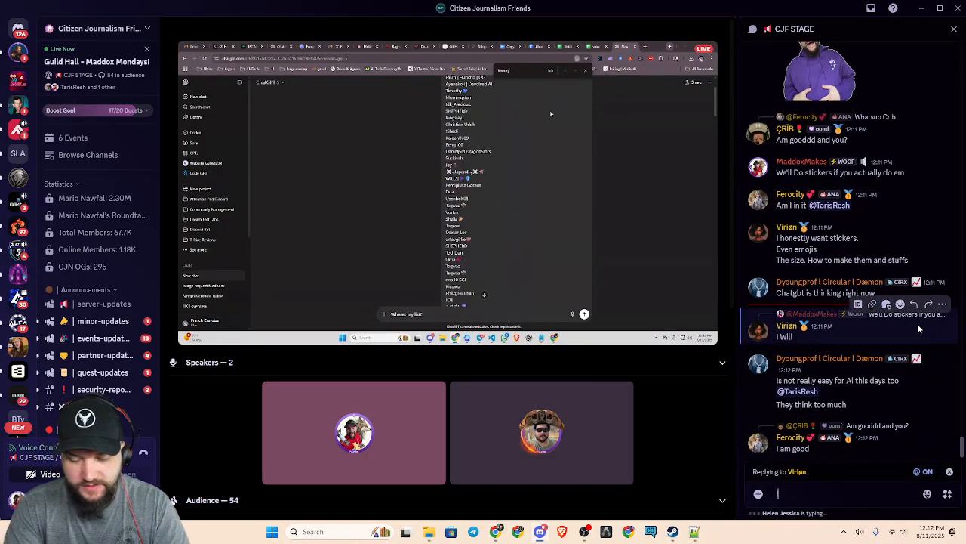
text( know YOU will doo)
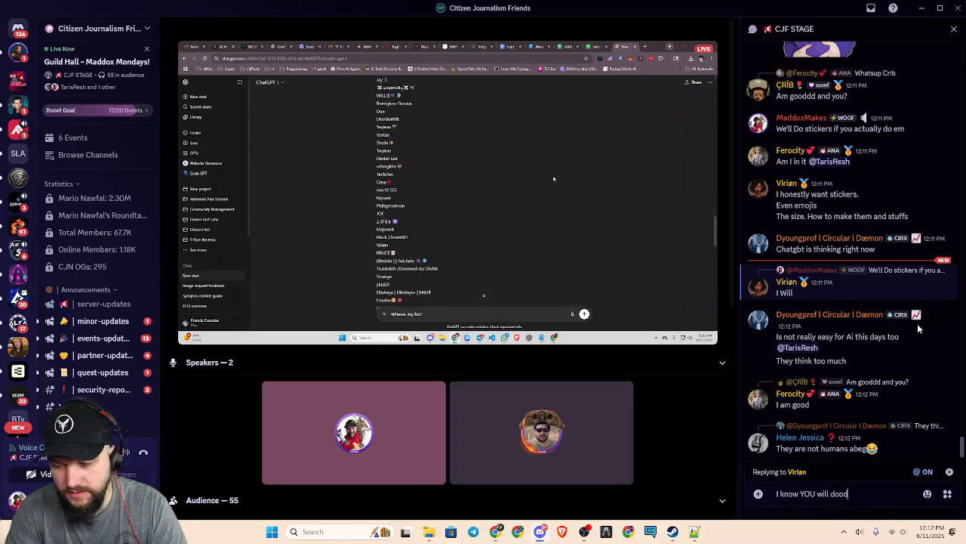
text(d)
key(Return)
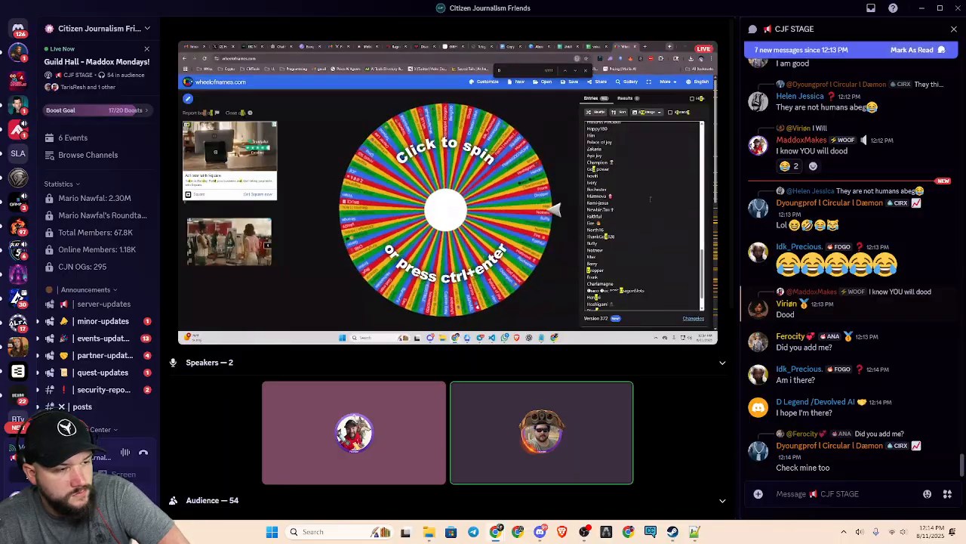
Switch to the Chrome window and review the artwork setup tips on the StickerGiant sticker sheets page
drag(0, 113, 515, 51)
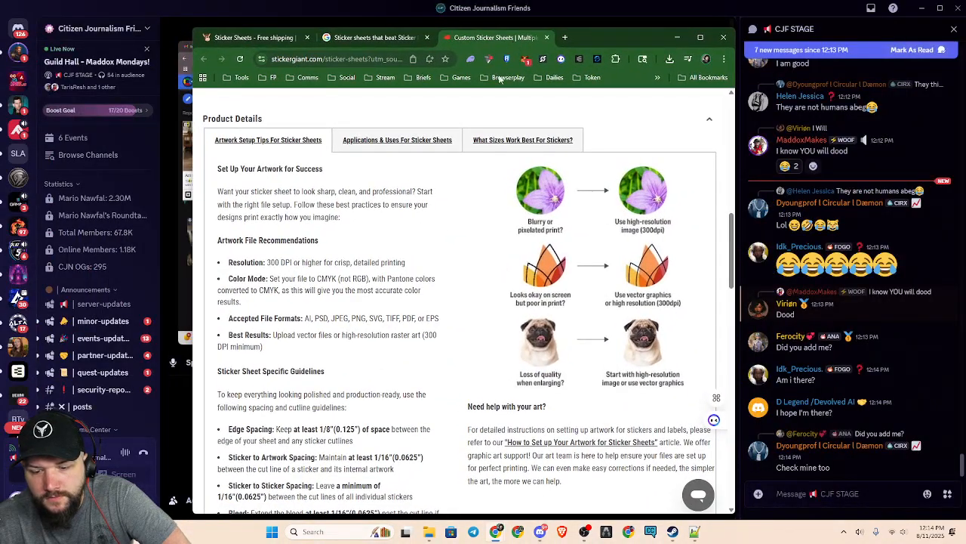
click(732, 17)
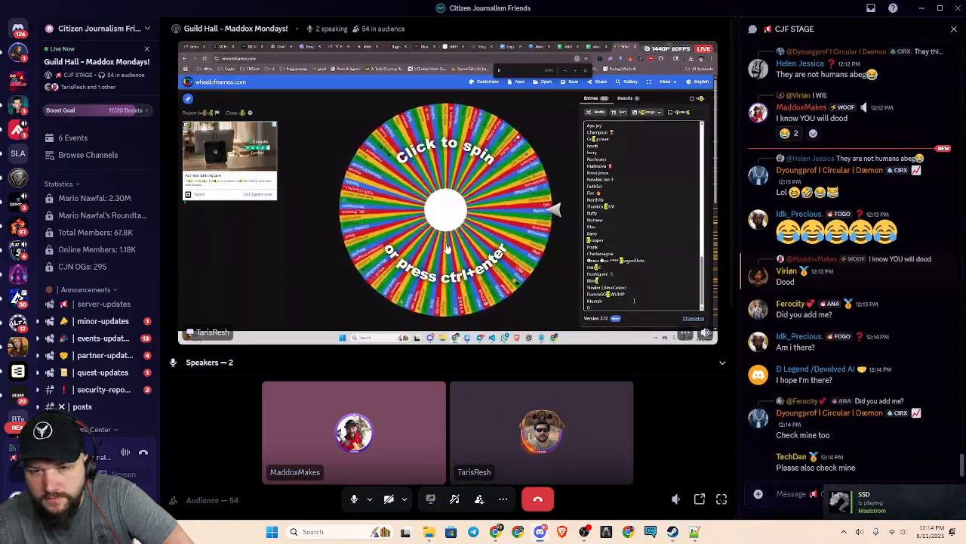
scroll(448, 250, down, 4)
scroll(453, 264, up, 4)
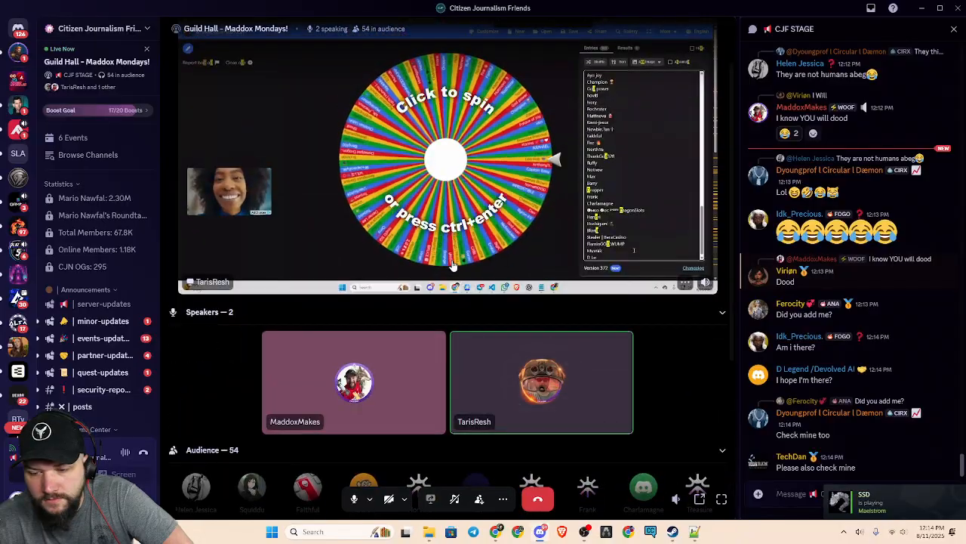
scroll(452, 264, up, 1)
key(alt+Tab)
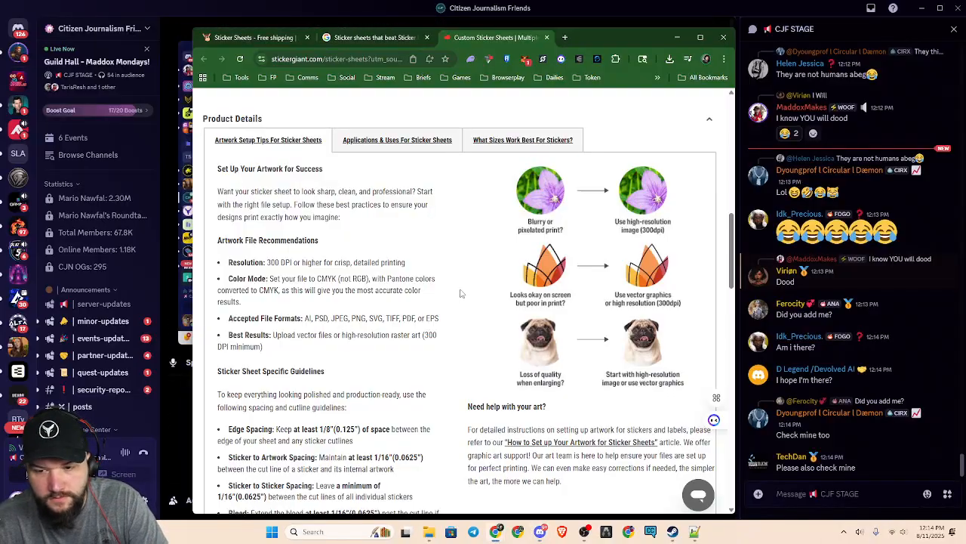
scroll(606, 268, down, 1)
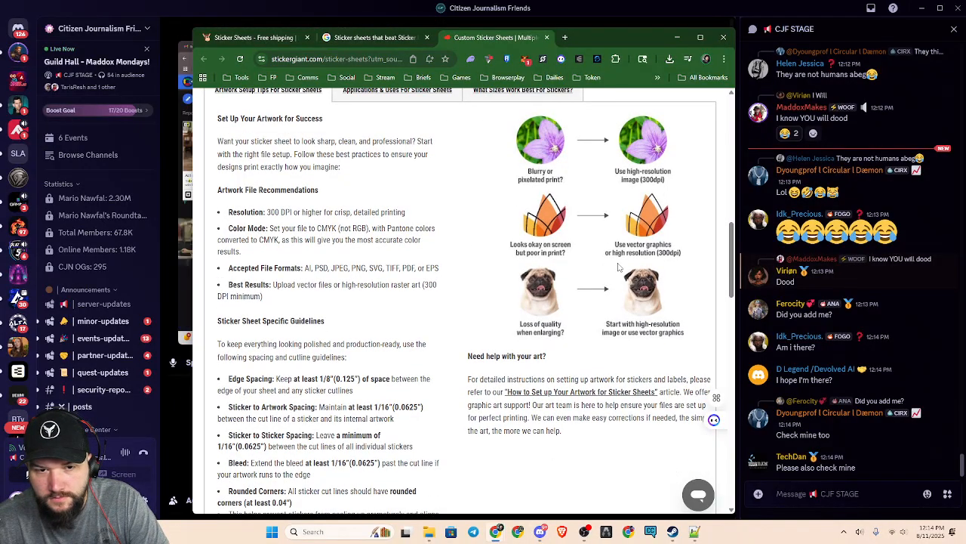
scroll(732, 280, up, 1)
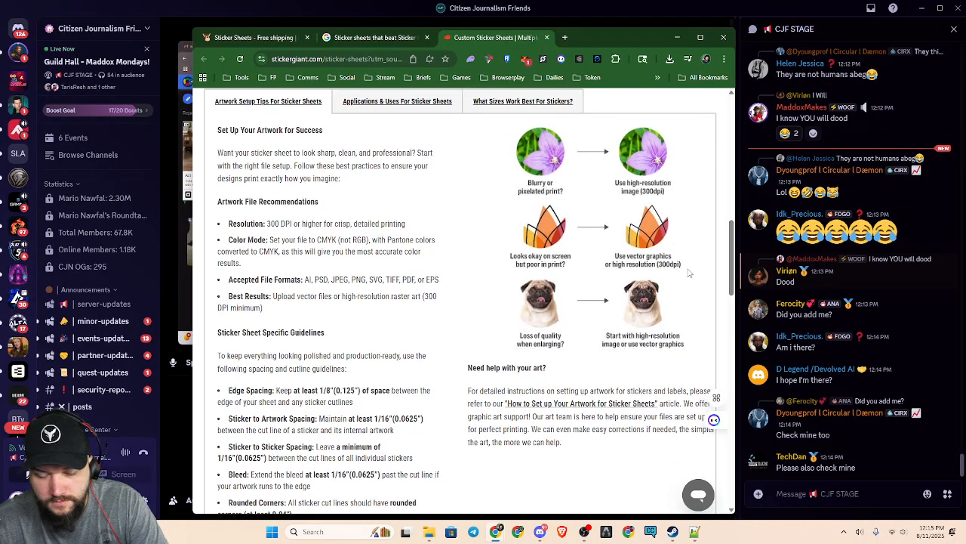
Bookmark the StickerGiant custom sticker sheets page in the Shopping list folder
key(ctrl+f)
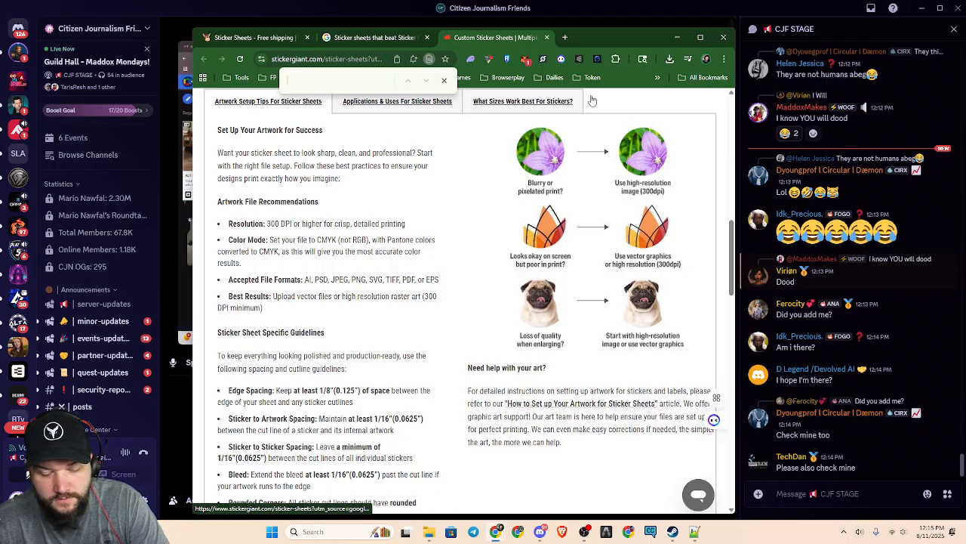
key(ctrl+d)
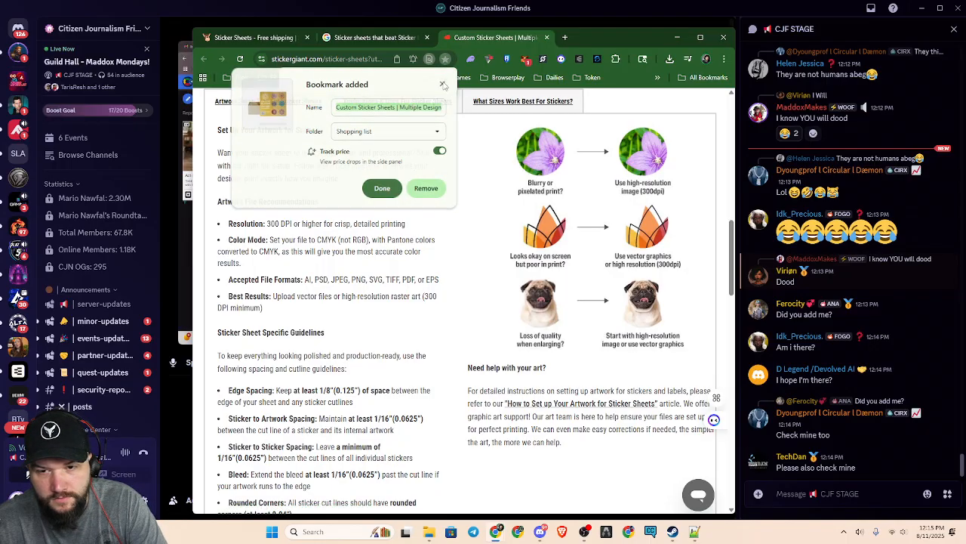
click(443, 83)
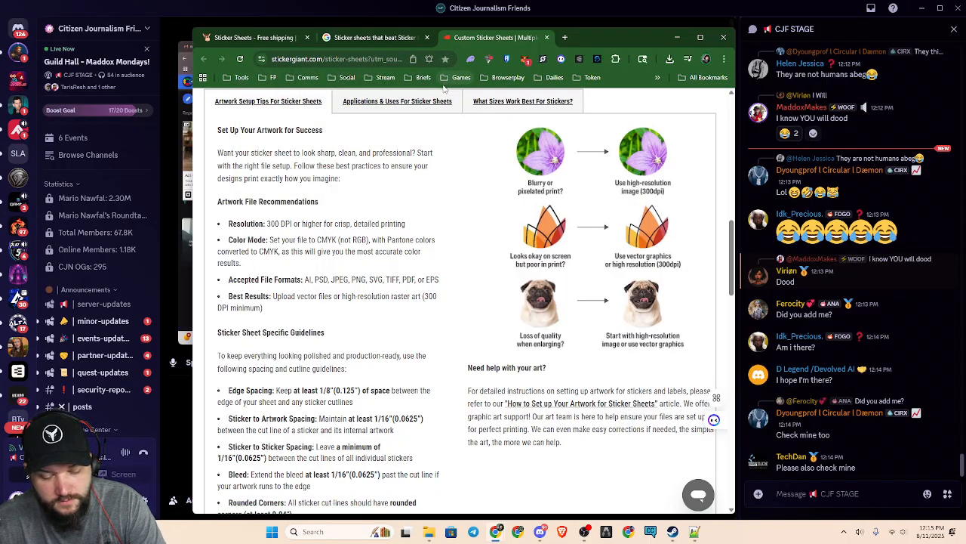
click(441, 97)
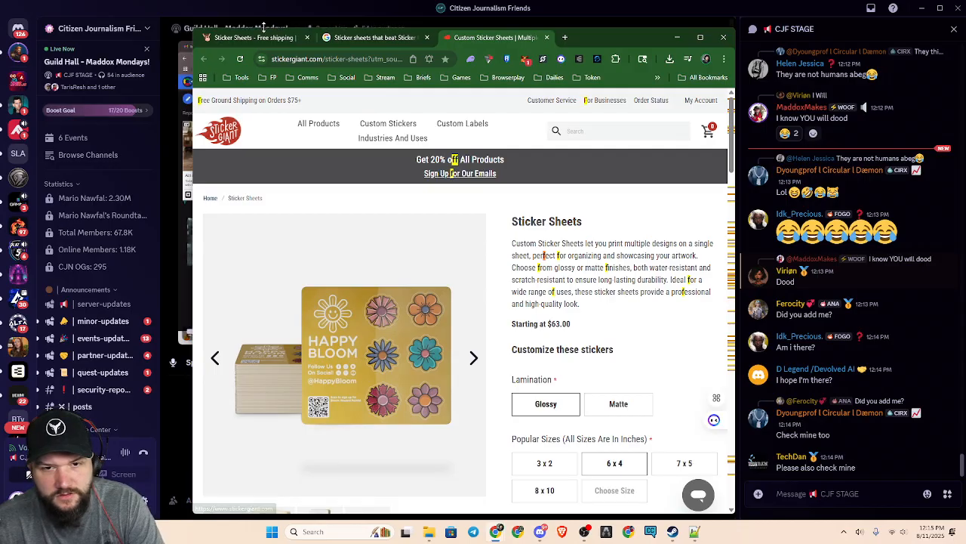
Look through the Sticker Mule sticker sheets page for artwork setup information to compare with StickerGiant
click(256, 37)
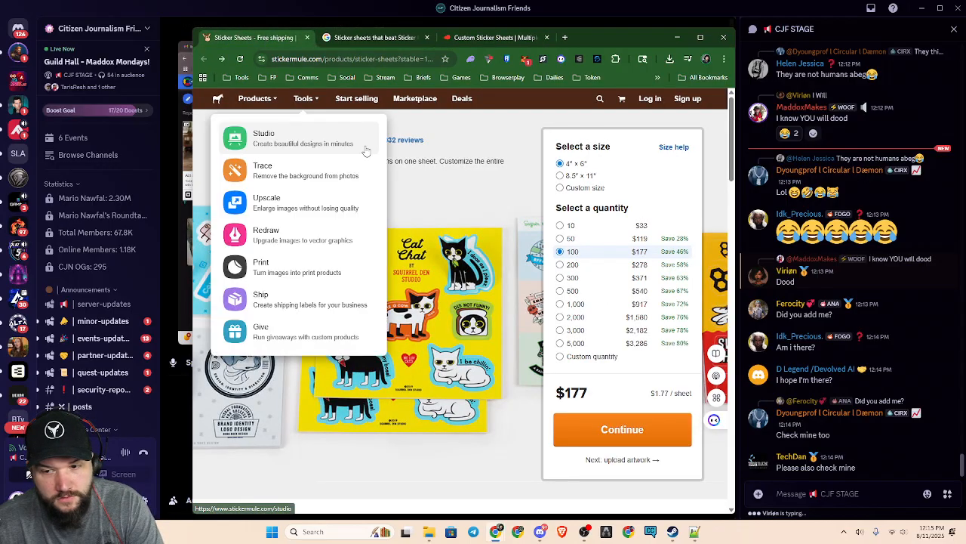
scroll(363, 151, down, 2)
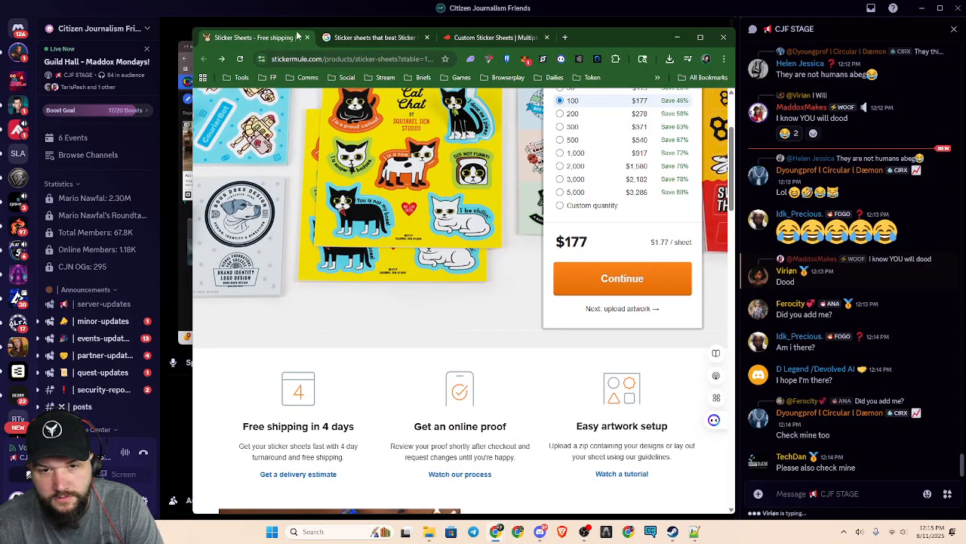
click(481, 38)
click(253, 37)
scroll(374, 314, down, 7)
scroll(405, 336, down, 15)
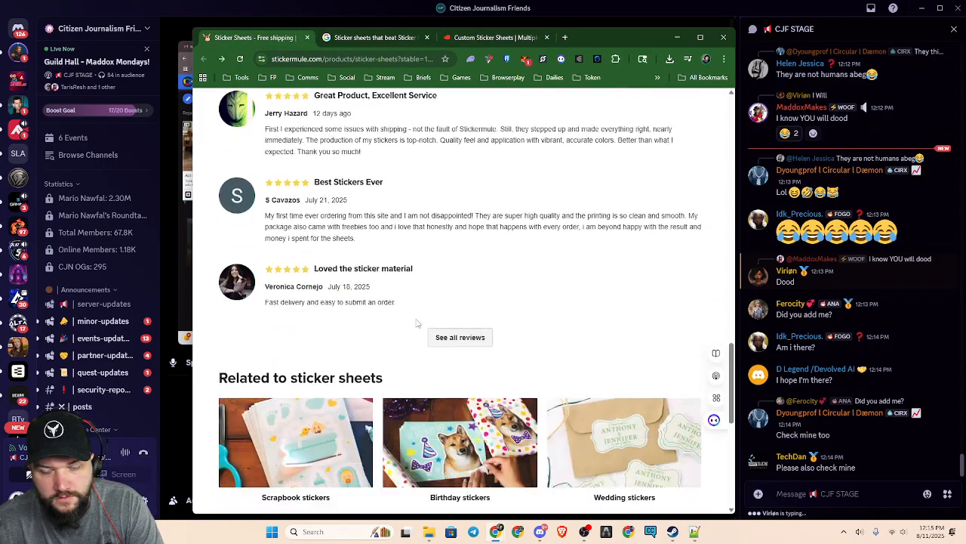
Return to the artwork setup tips on the StickerGiant page and clear the find-in-page highlights
key(ctrl+3)
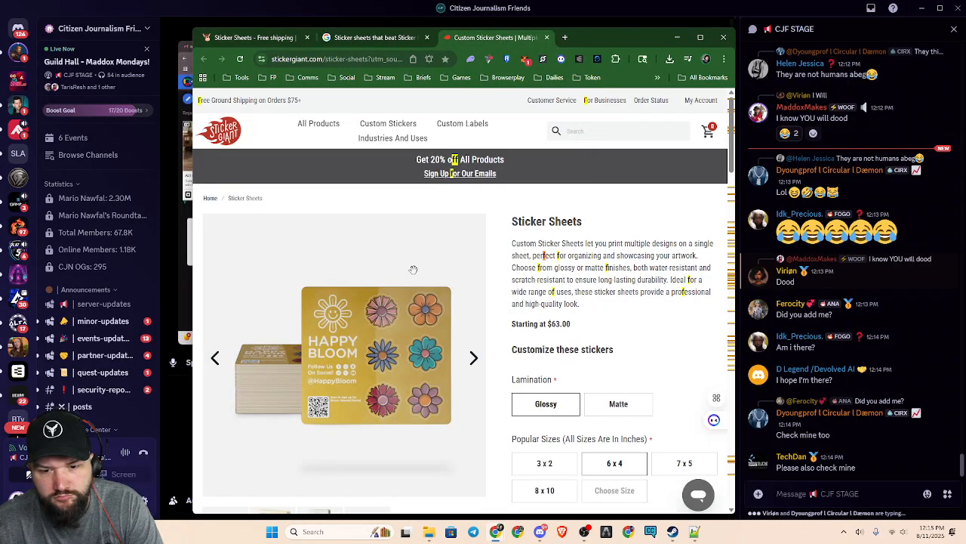
scroll(437, 302, down, 6)
scroll(457, 342, down, 5)
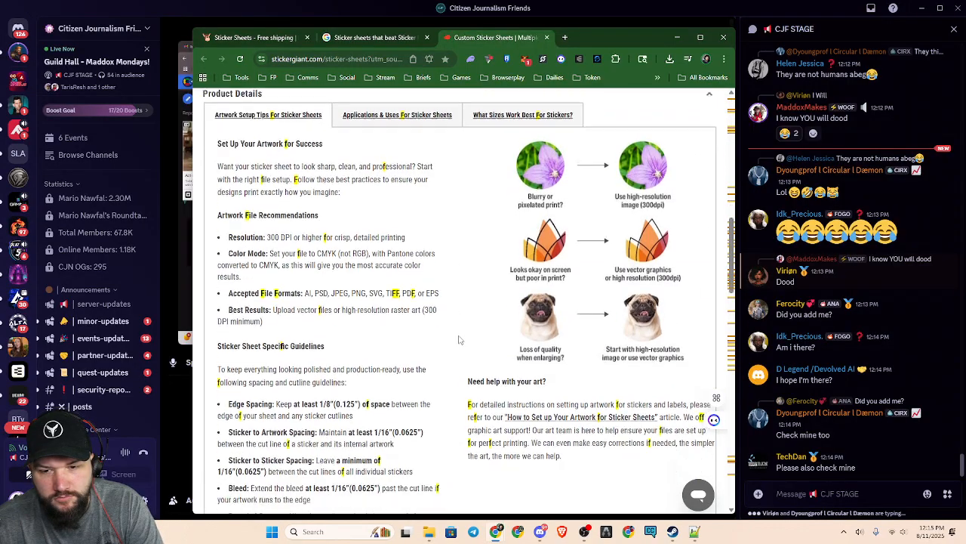
scroll(463, 302, up, 1)
scroll(464, 299, down, 1)
key(super+shift+s)
key(super+f)
click(612, 26)
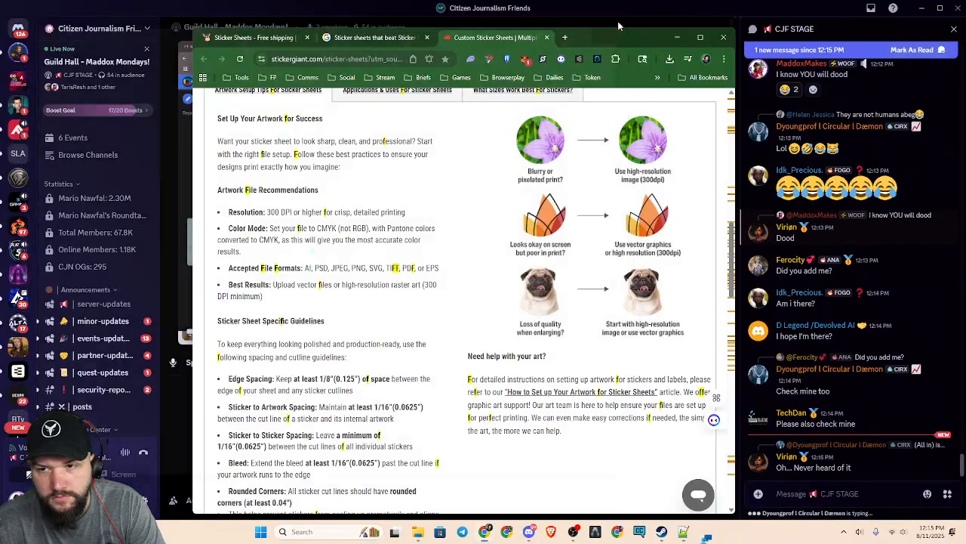
key(ctrl+f)
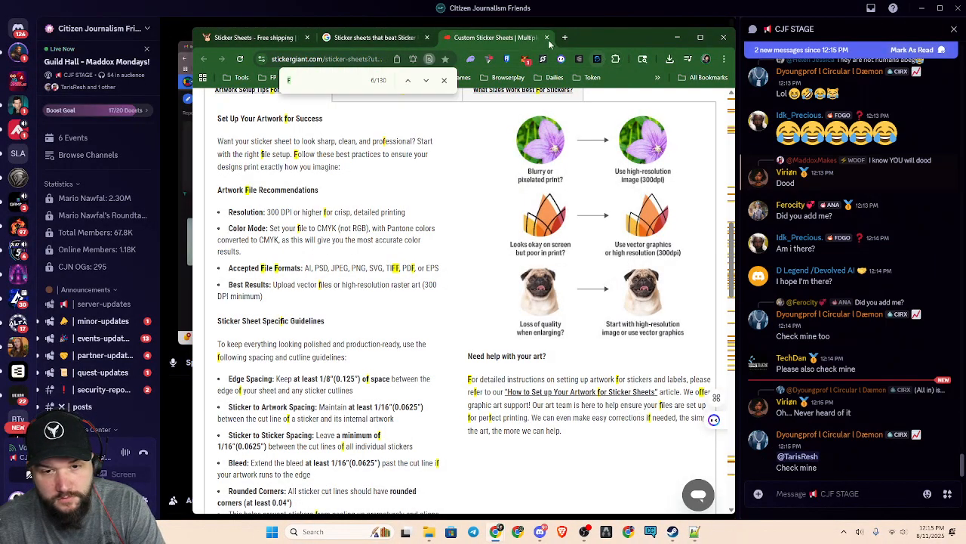
click(443, 81)
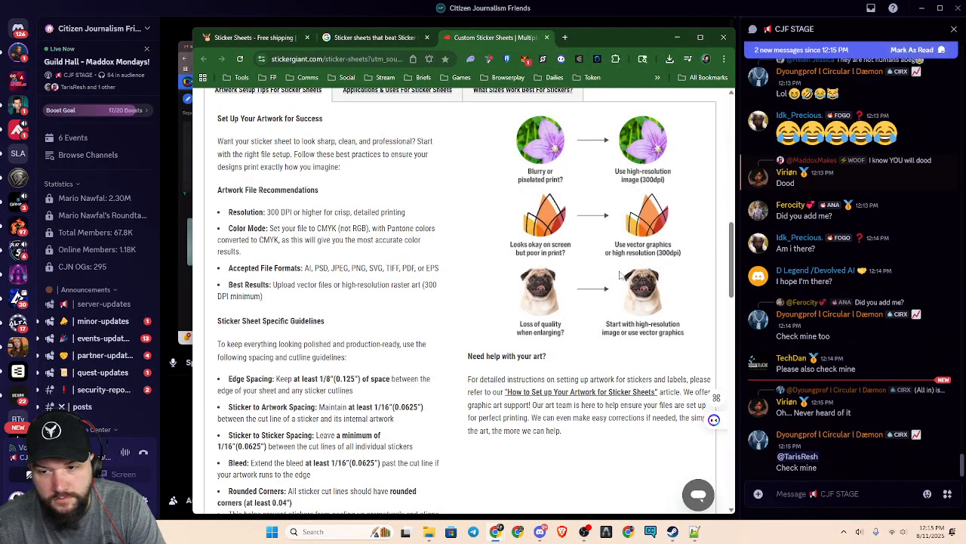
Maximize the browser window and capture a screenshot of the StickerGiant Product Details section with the artwork setup tips
click(701, 41)
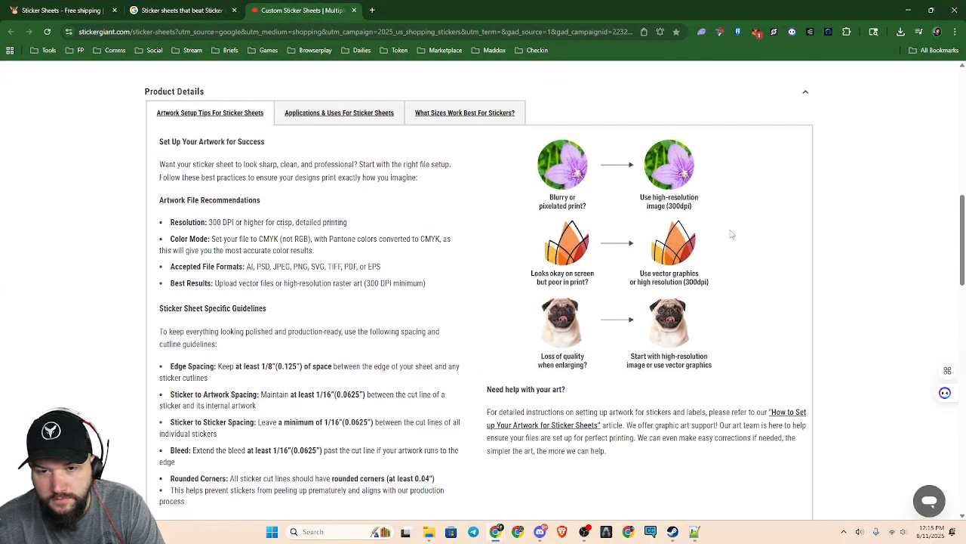
drag(962, 244, 963, 249)
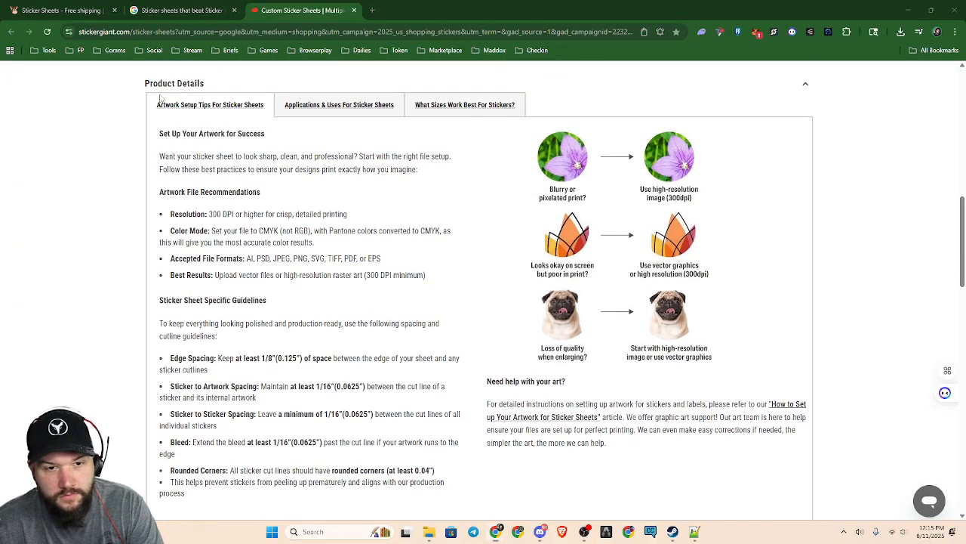
key(super+shift+s)
drag(74, 21, 841, 526)
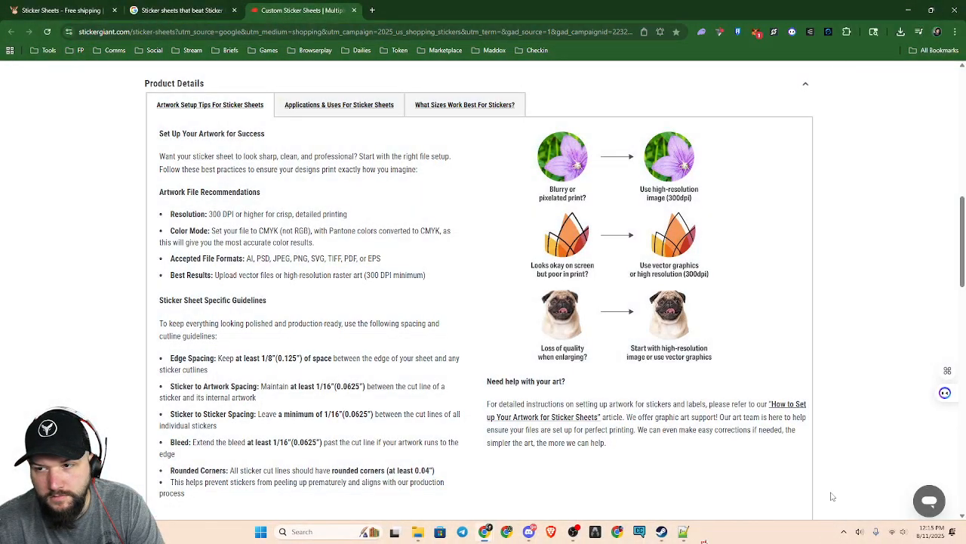
Switch back to Discord and post the artwork guidelines screenshot in the CJF STAGE chat, followed by the message "Cool stuff"
click(908, 10)
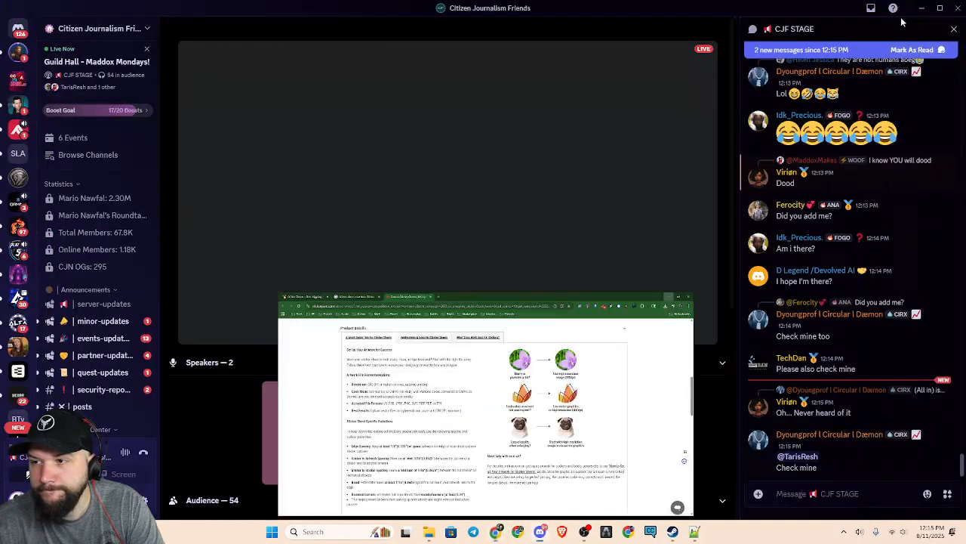
key(ctrl+v)
key(Return)
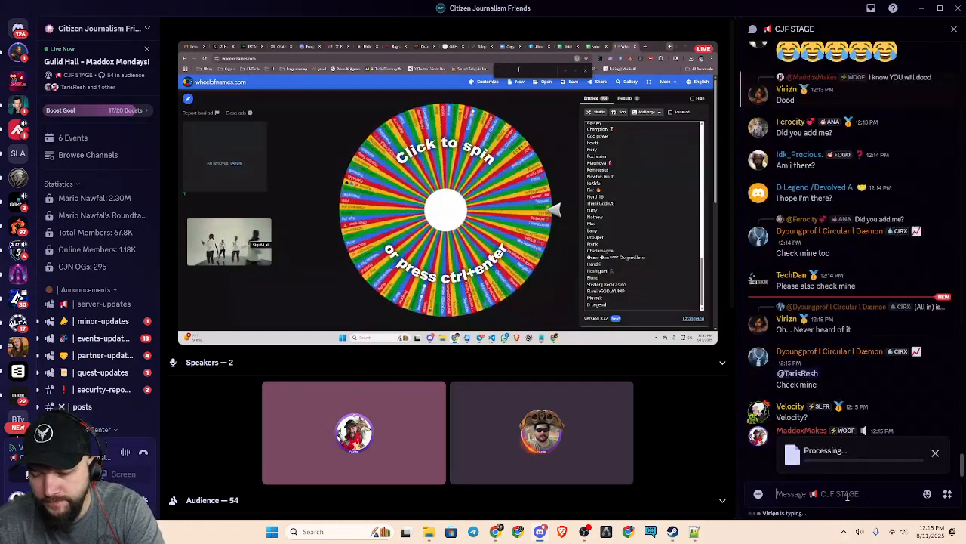
text(Cool s)
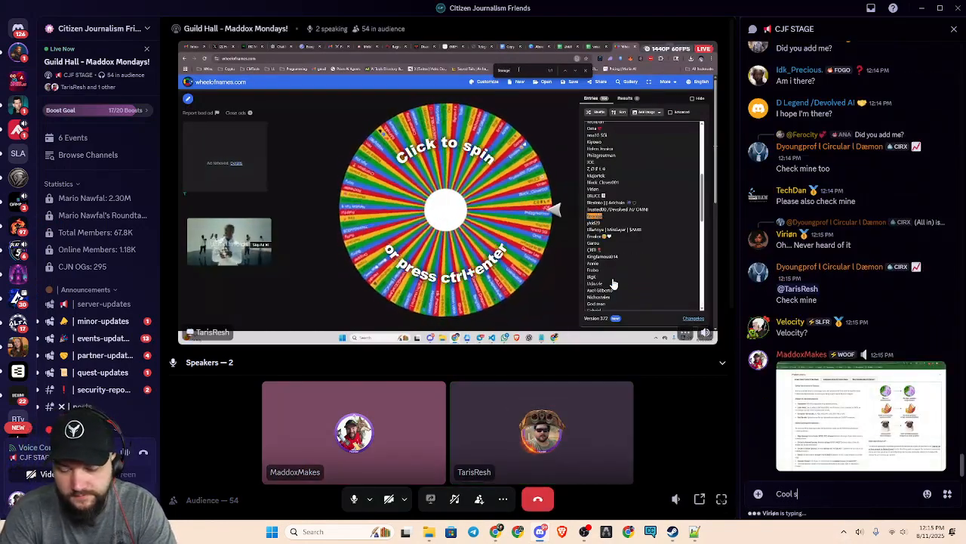
text(tuff)
key(Return)
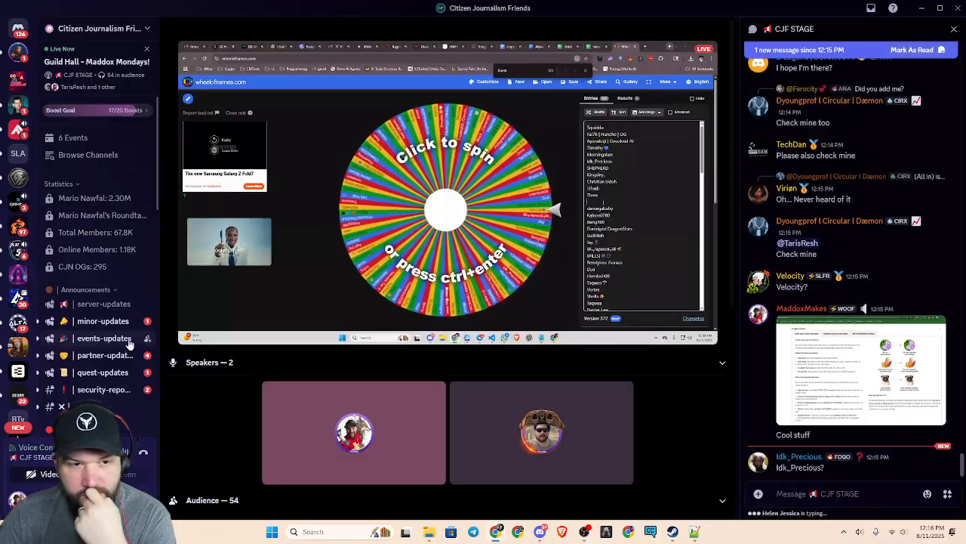
Review the Blue Mojo banner on the YouTube channel page and the YTSafeTemplateMDX, Blue Green Pixel Gaming Channel and Blue Mojo Banner Example 2 designs in Canva
drag(295, 12, 965, 8)
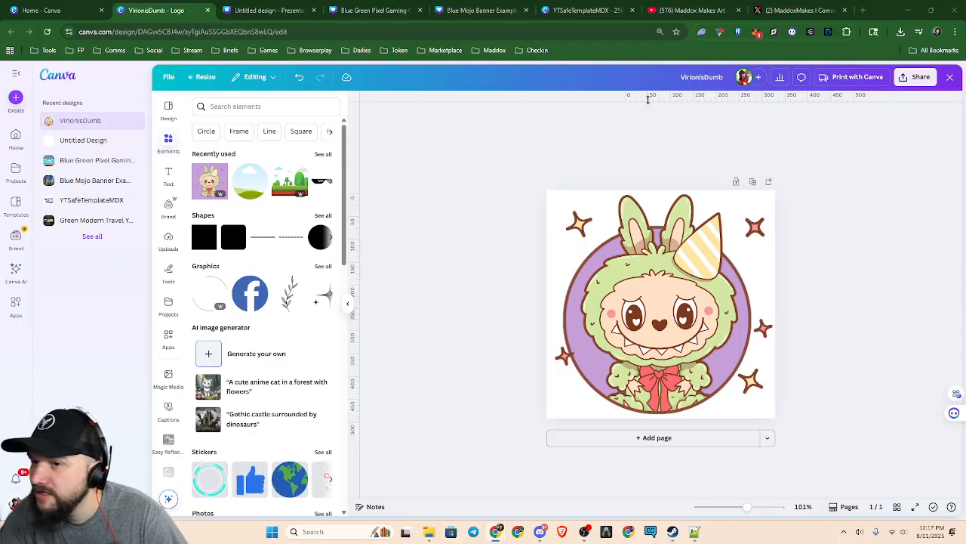
click(695, 10)
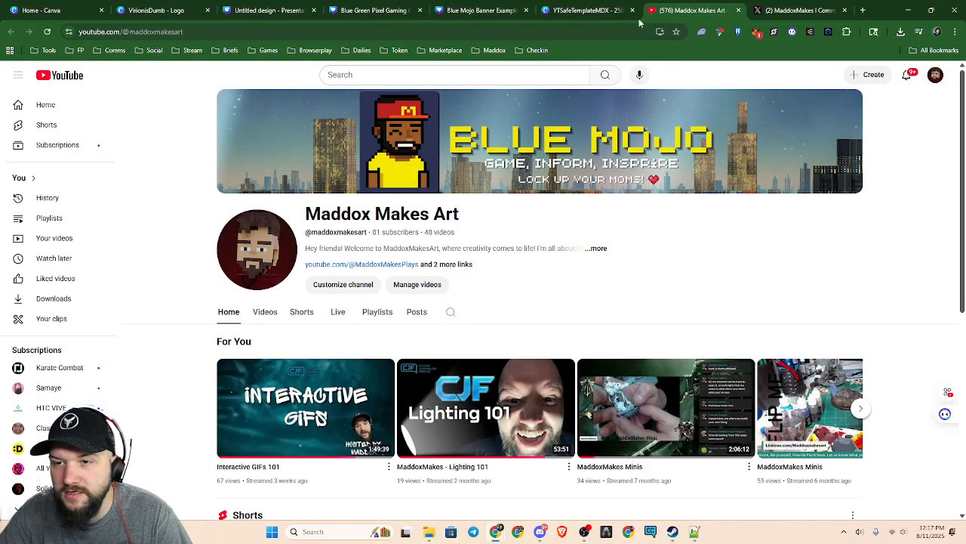
click(588, 11)
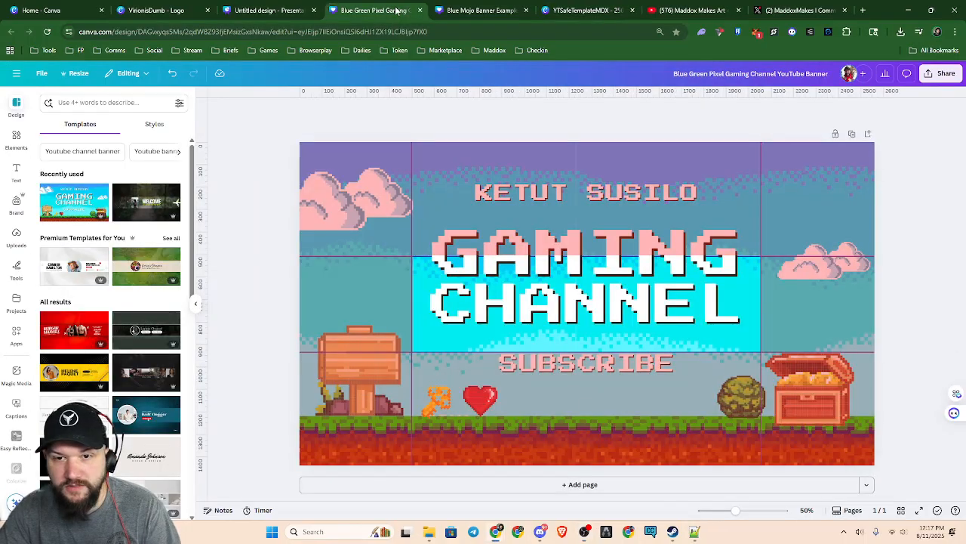
click(396, 10)
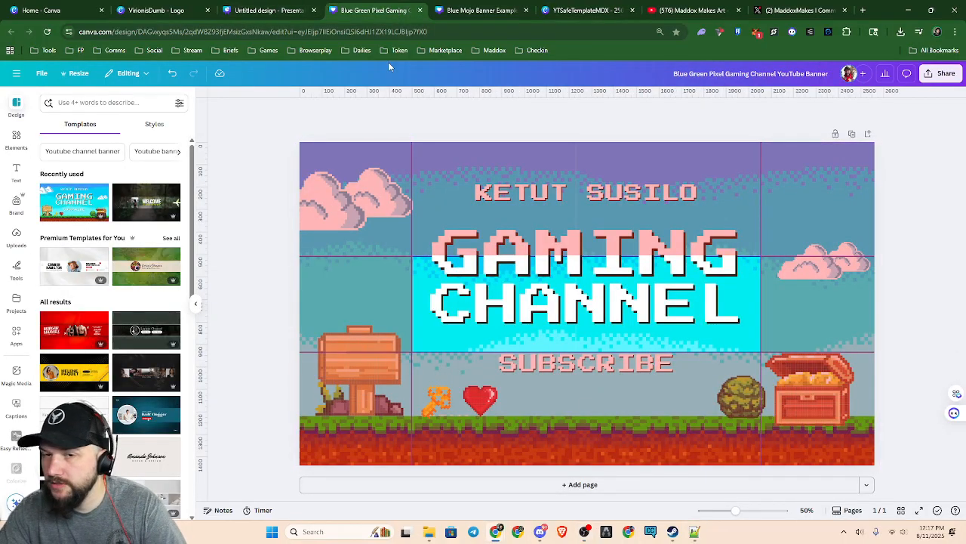
click(480, 11)
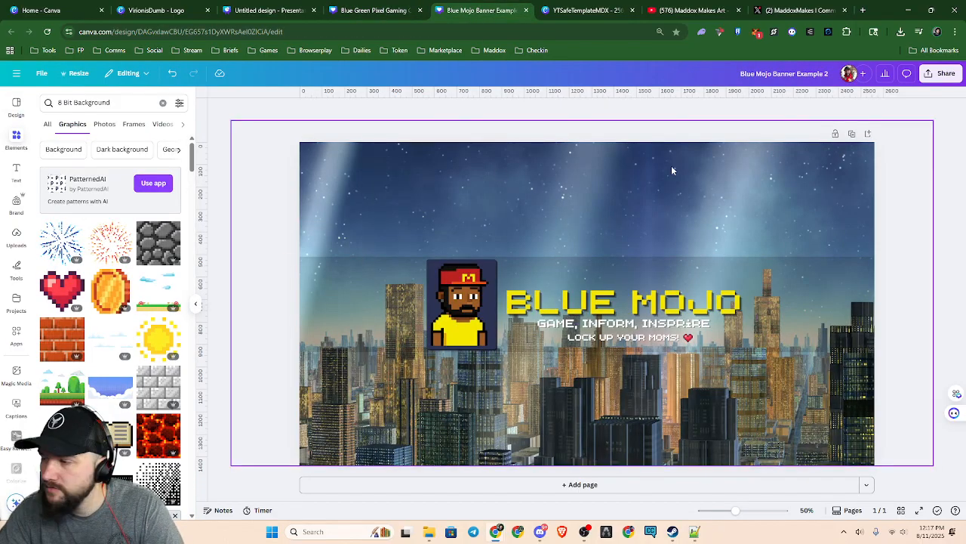